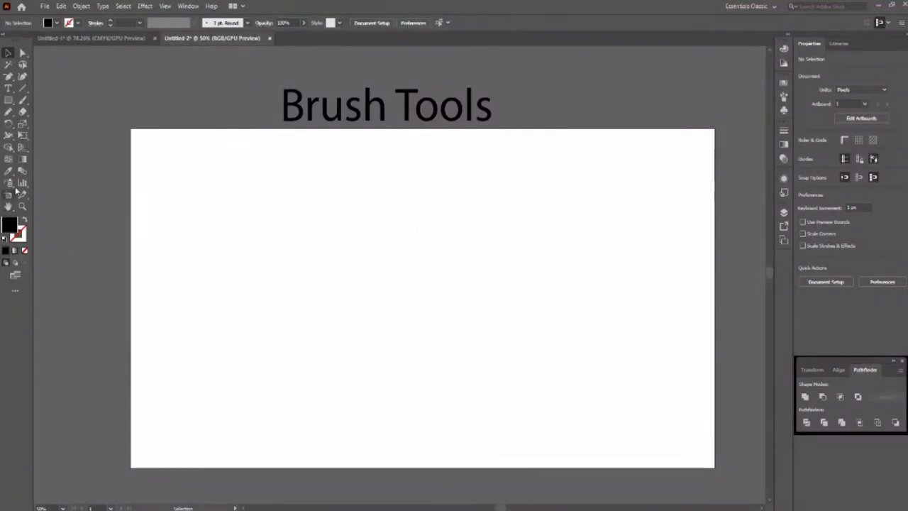
Step: Select the Pencil tool for freehand drawing on the blank Brush Tools artboard
left_click(8, 114)
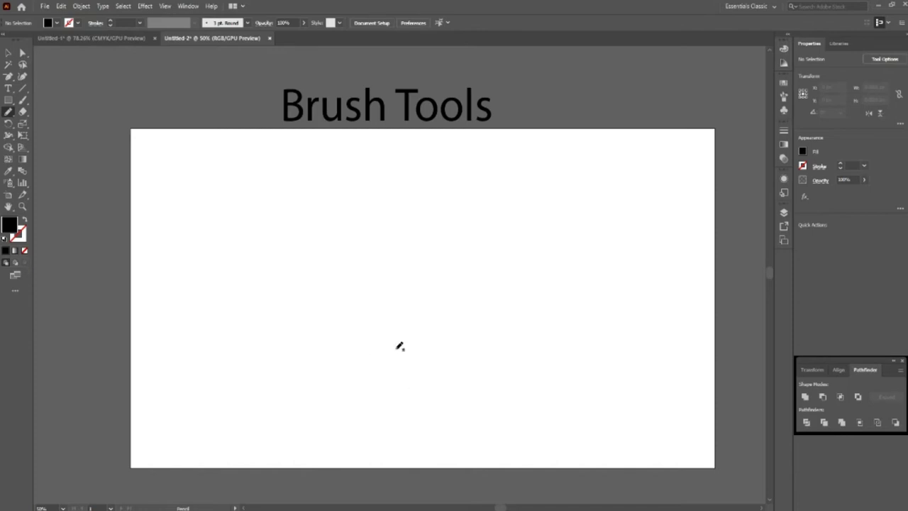
Step: Draw a freehand five-pointed star and drag it up and to the left
mouse_move(383, 356)
left_mouse_down()
mouse_move(442, 359)
mouse_move(350, 293)
mouse_move(356, 288)
mouse_move(489, 303)
mouse_move(370, 361)
left_mouse_up()
left_click(7, 52)
left_click(250, 284)
left_click_drag(398, 312, 376, 266)
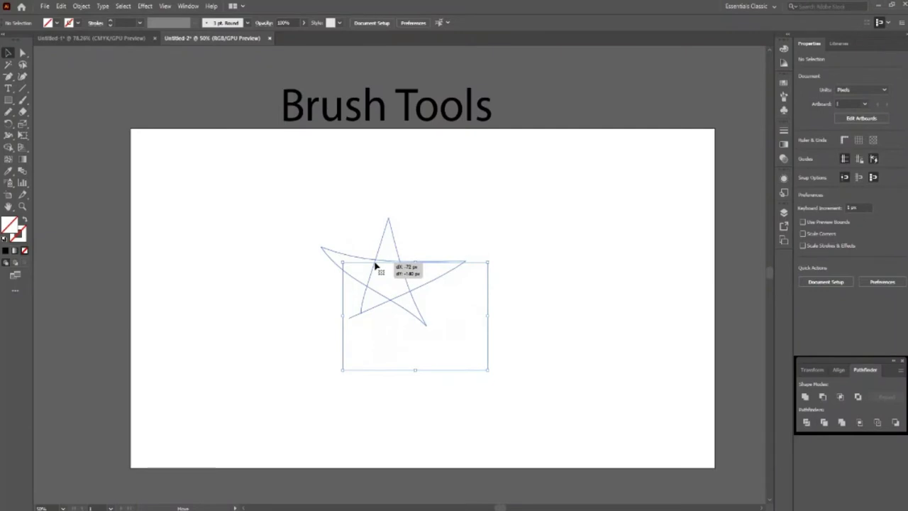
left_click_drag(377, 266, 377, 266)
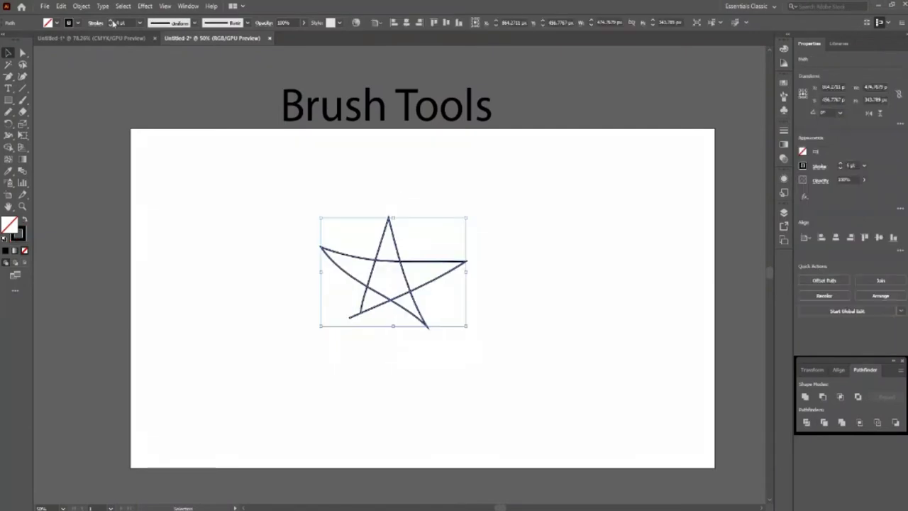
left_click(558, 348)
left_click(428, 331)
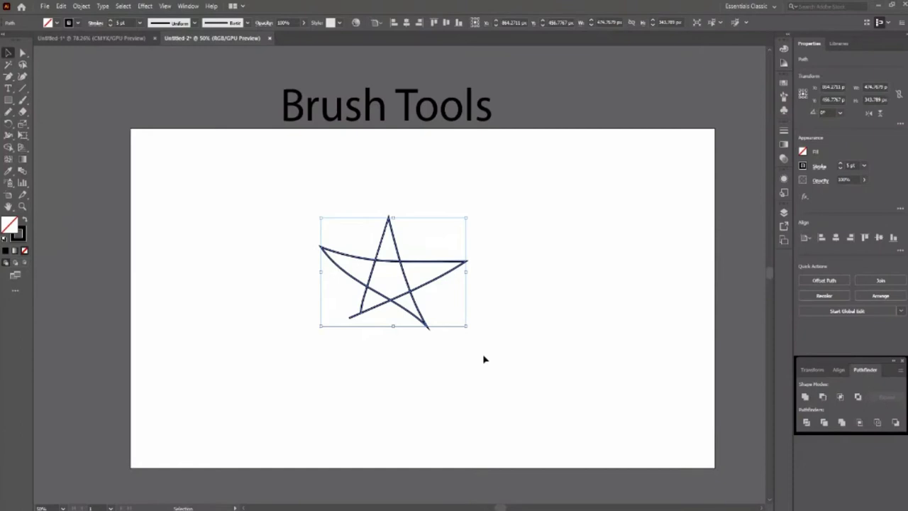
left_click(488, 369)
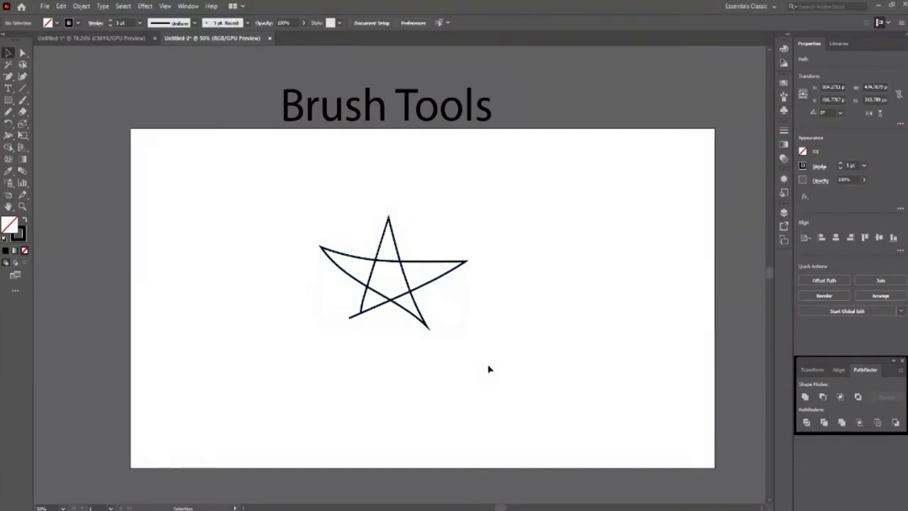
Step: Centre the star horizontally and vertically on the artboard
left_click(428, 330)
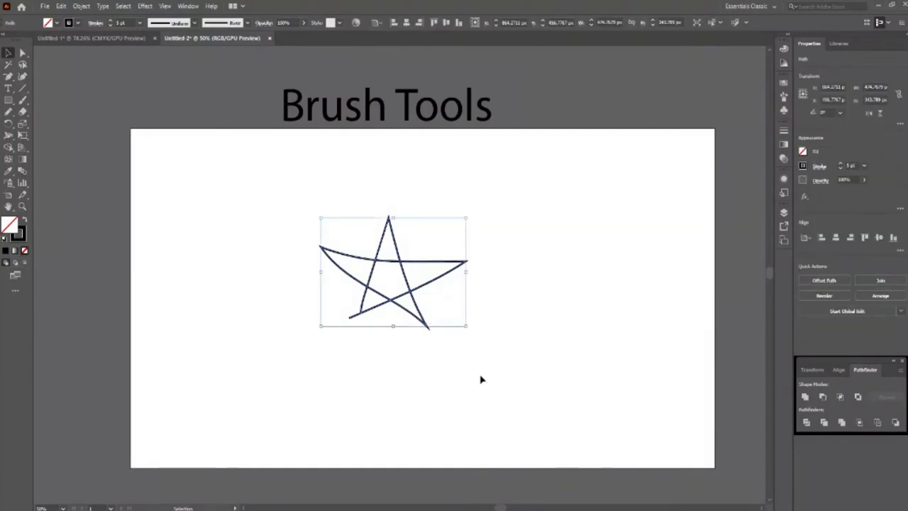
left_click(420, 24)
left_click(458, 22)
left_click(583, 340)
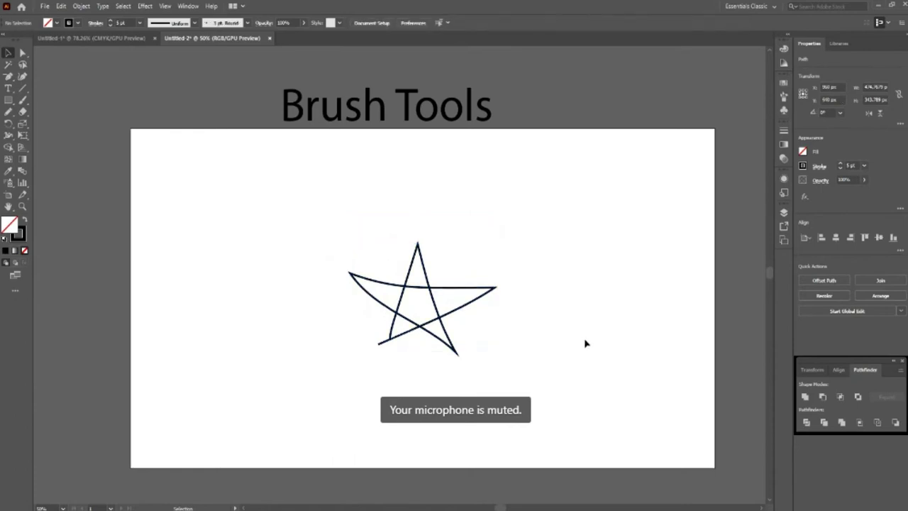
left_click(433, 341)
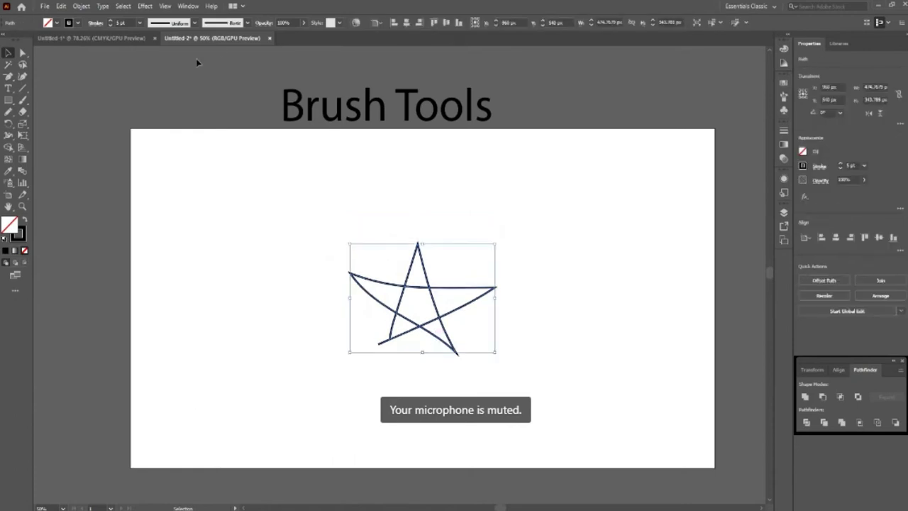
left_click(189, 7)
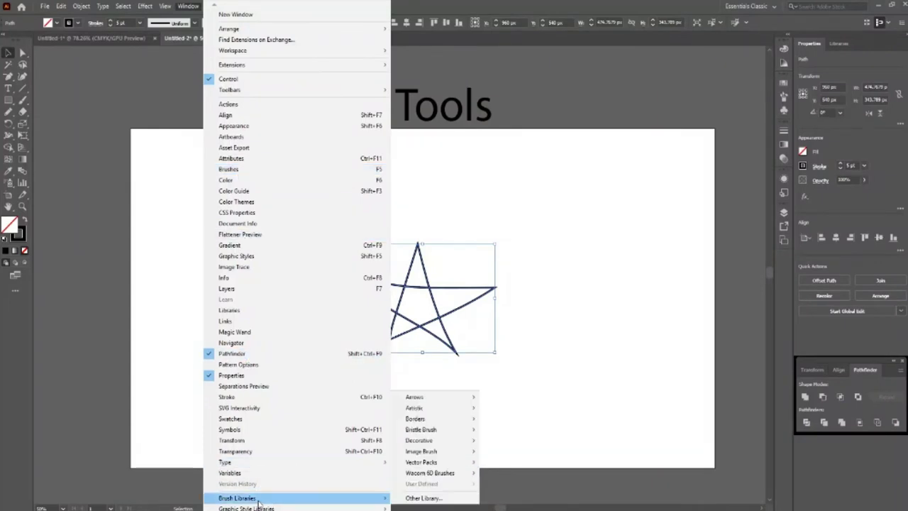
mouse_move(237, 498)
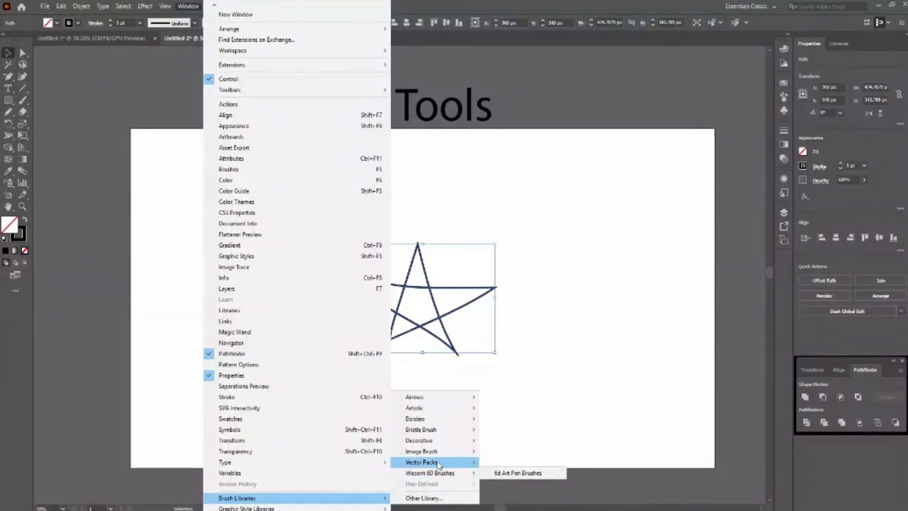
mouse_move(421, 462)
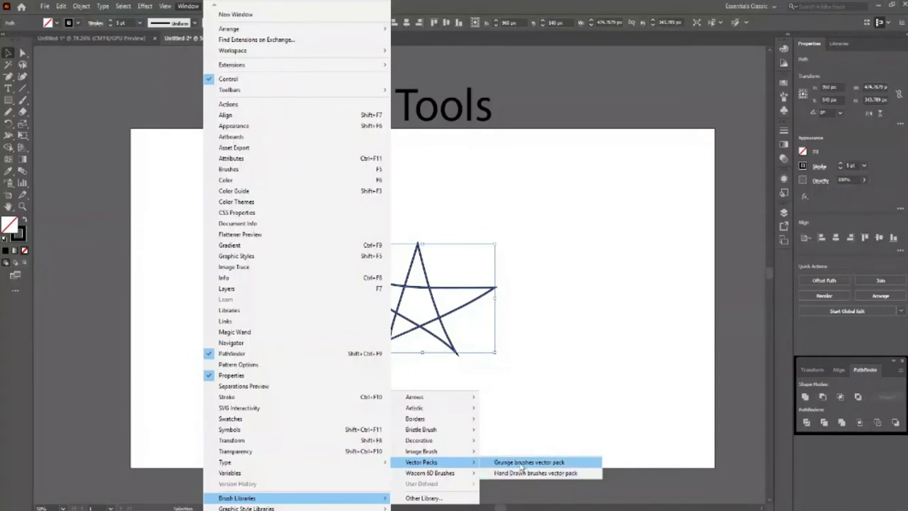
Step: Open the Grunge brushes vector pack library and enlarge it clear of the star
left_click(523, 462)
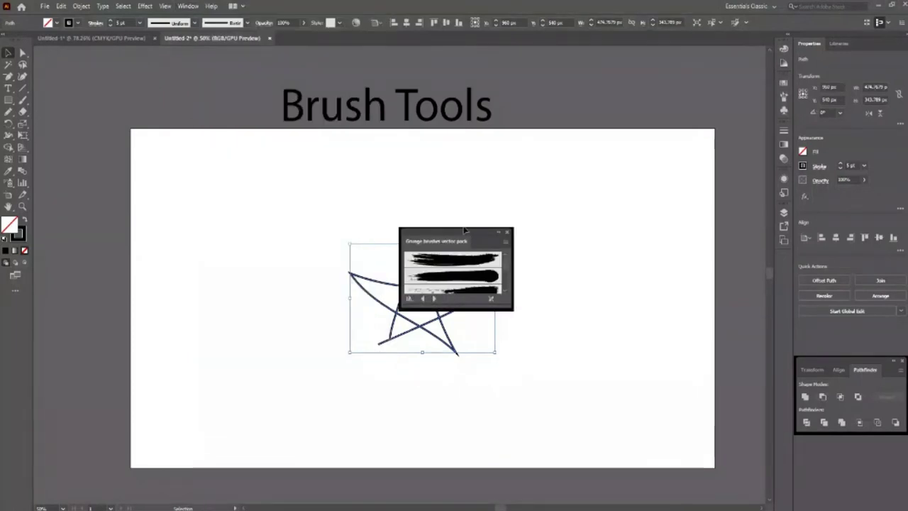
left_click_drag(464, 230, 651, 172)
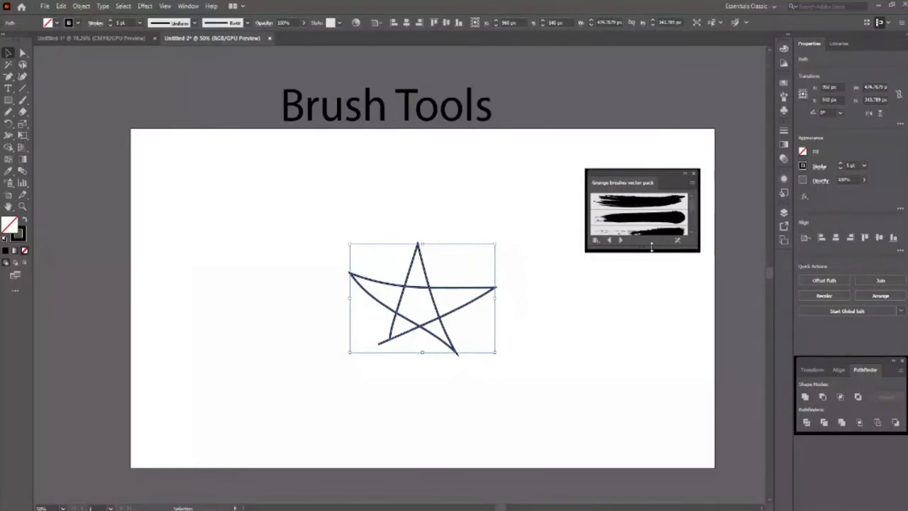
left_click_drag(652, 246, 653, 378)
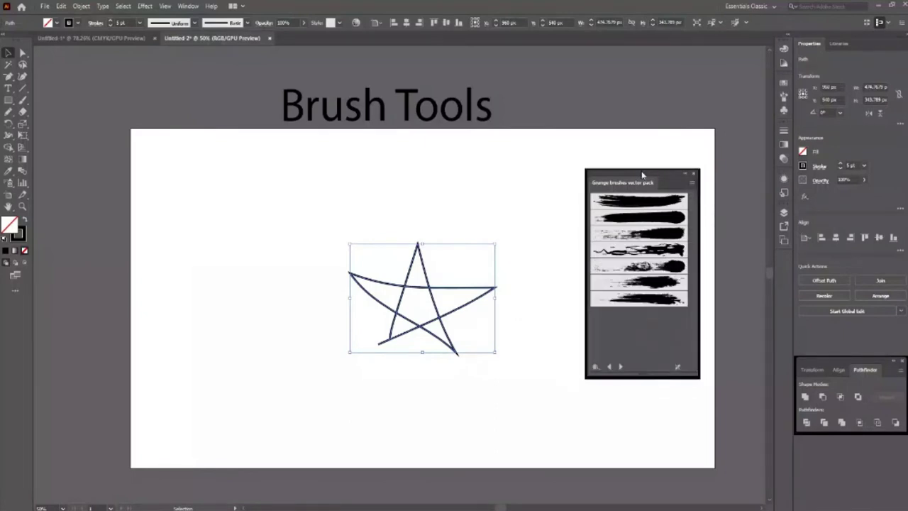
left_click_drag(642, 174, 688, 120)
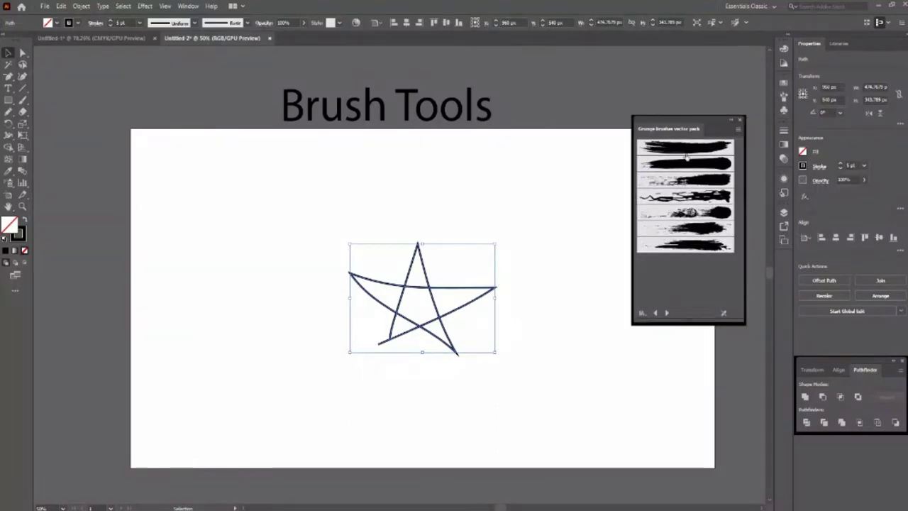
Step: Try several grunge brushes on the star, settling on the bold tapered rough brush
left_click(687, 161)
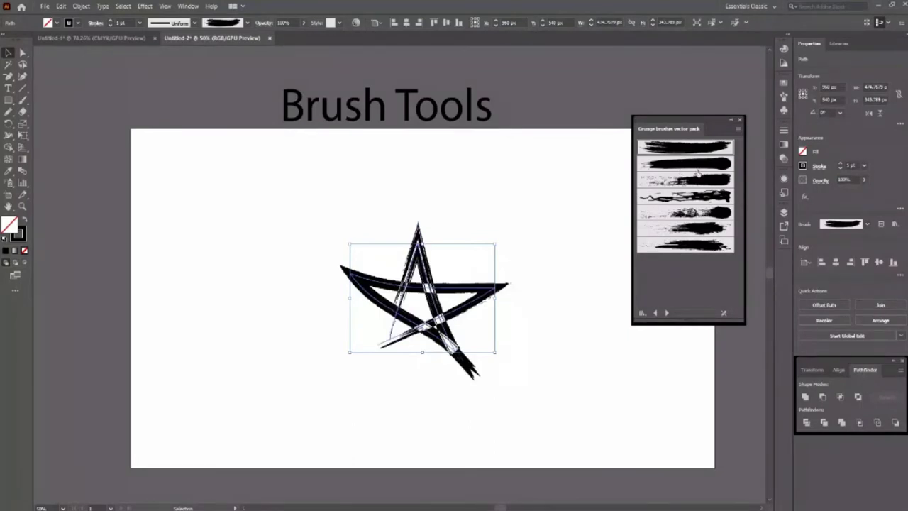
left_click(695, 181)
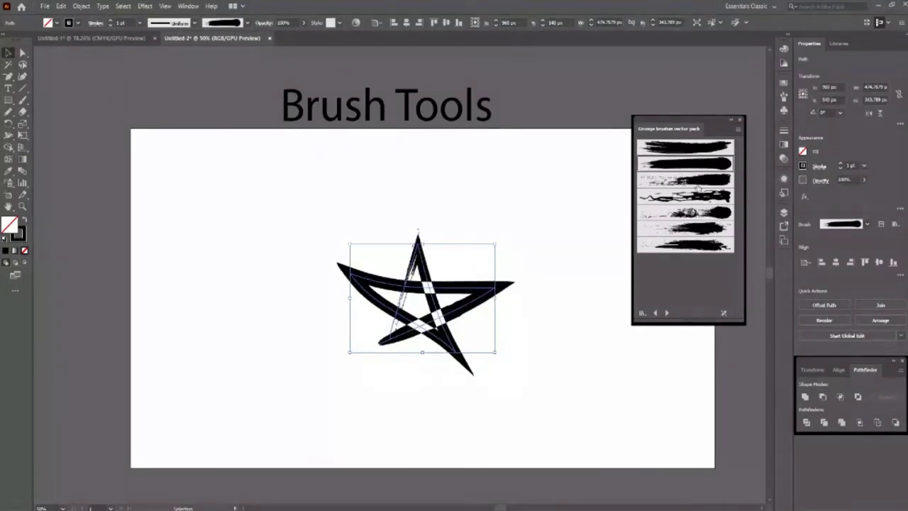
left_click(684, 147)
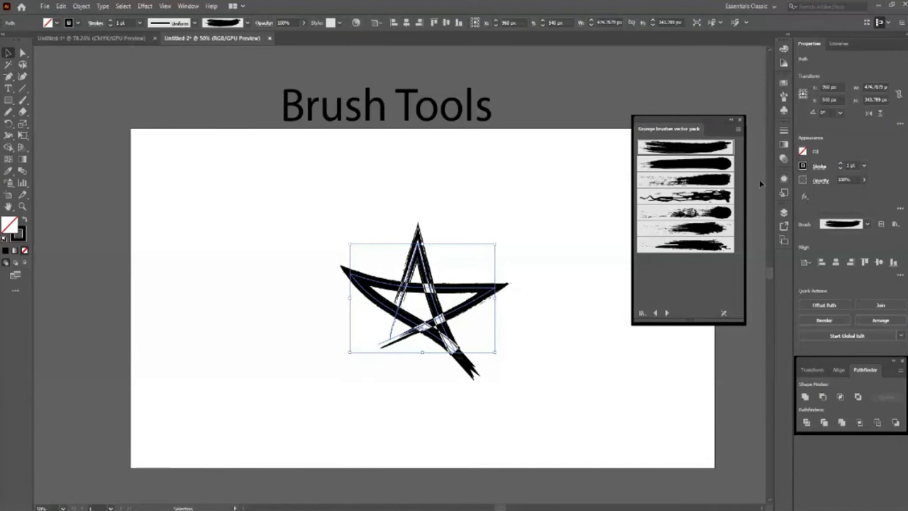
left_click(714, 213)
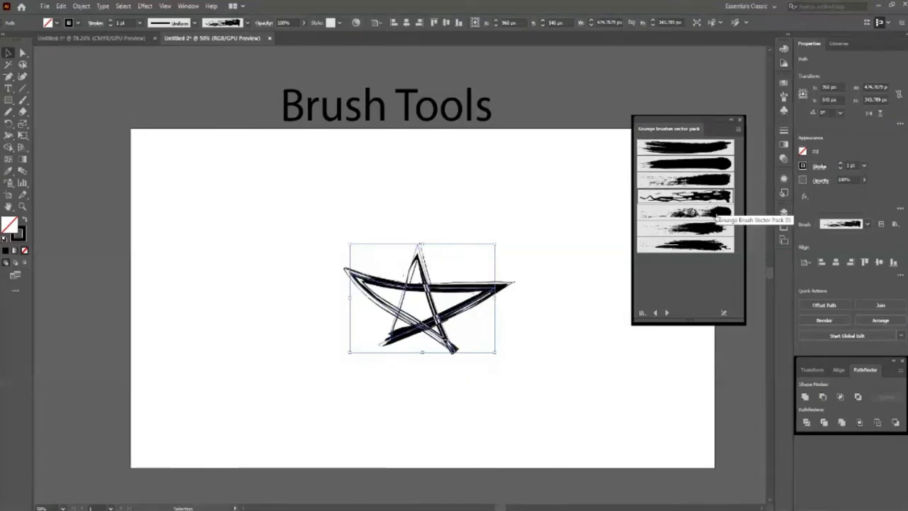
left_click(715, 229)
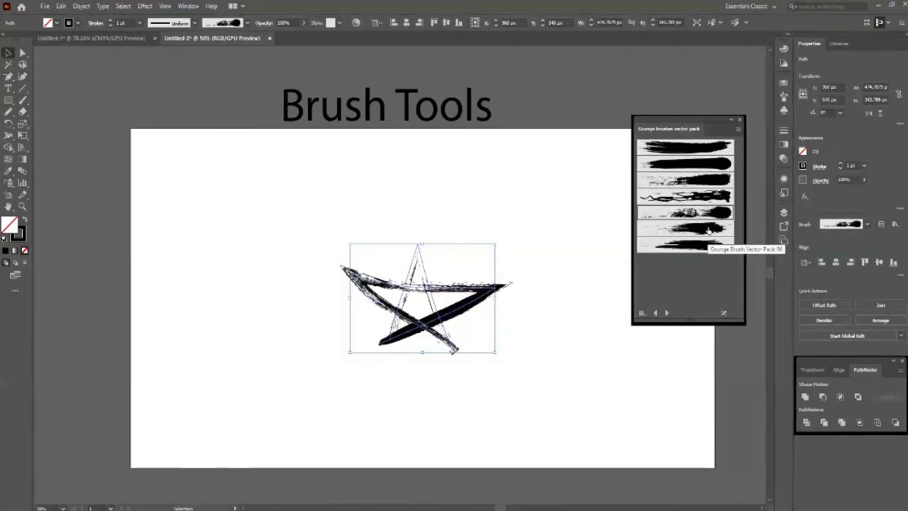
left_click(703, 247)
left_click(703, 248)
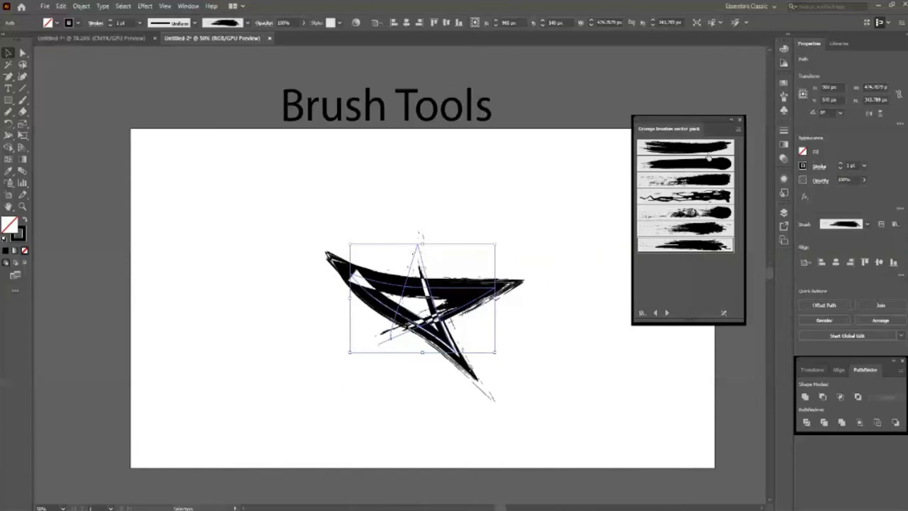
left_click(733, 252)
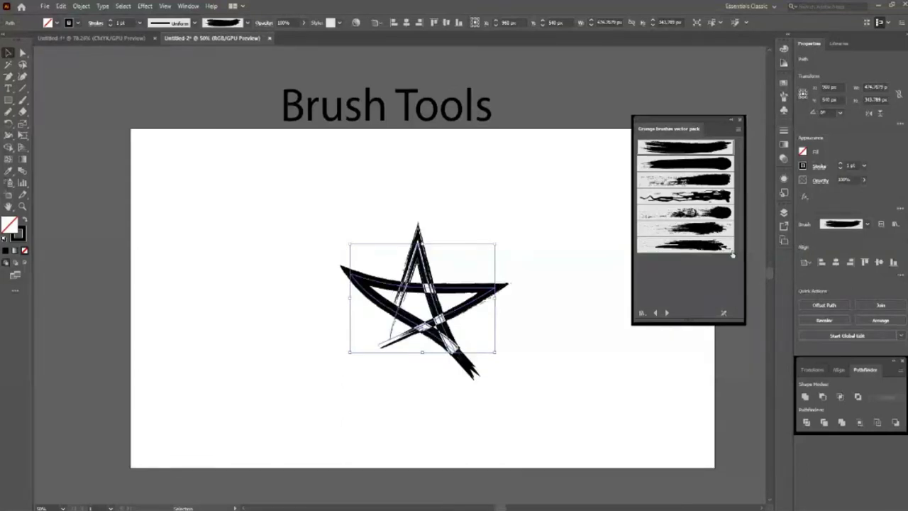
Step: Collapse the Grunge brushes library and dock it beside the other panels
left_click(738, 119)
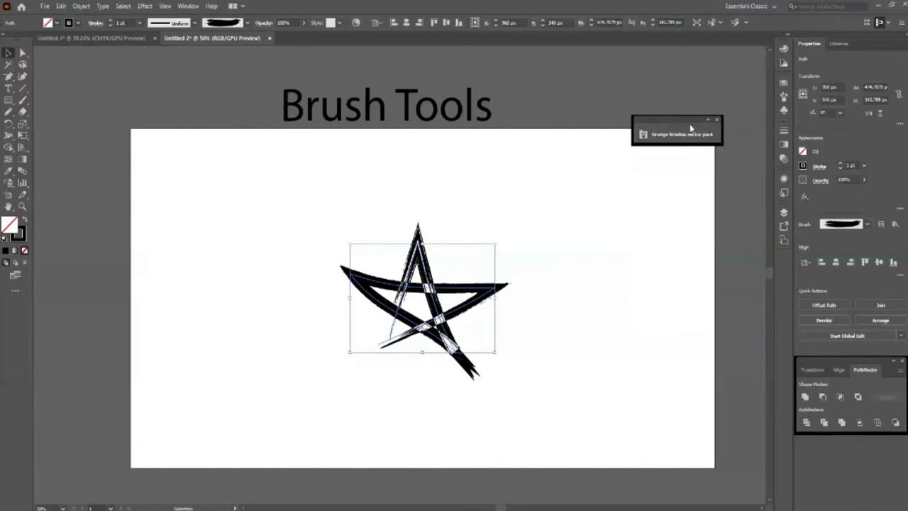
left_click_drag(689, 132, 762, 267)
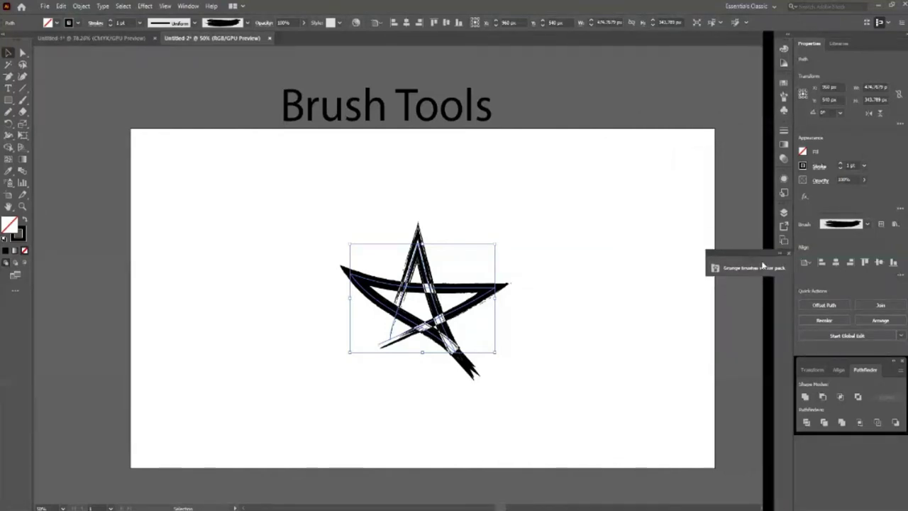
left_click_drag(761, 264, 767, 262)
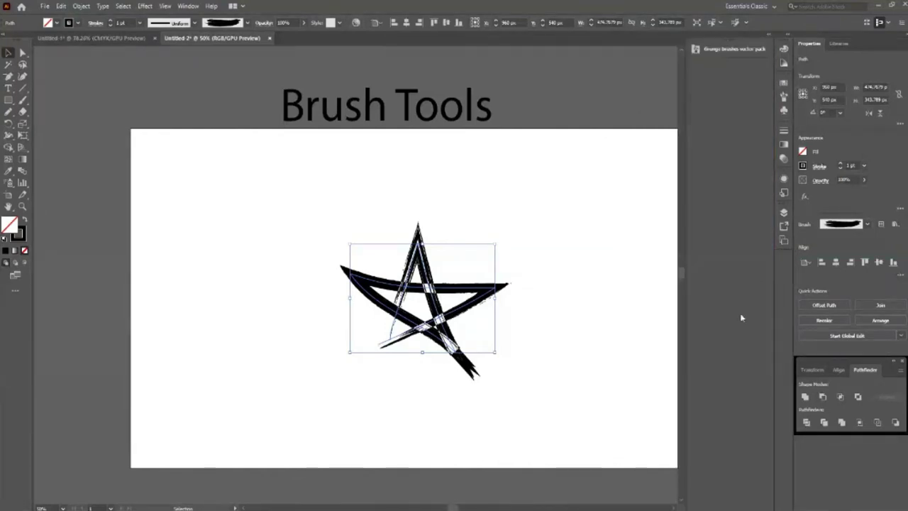
left_click(718, 51)
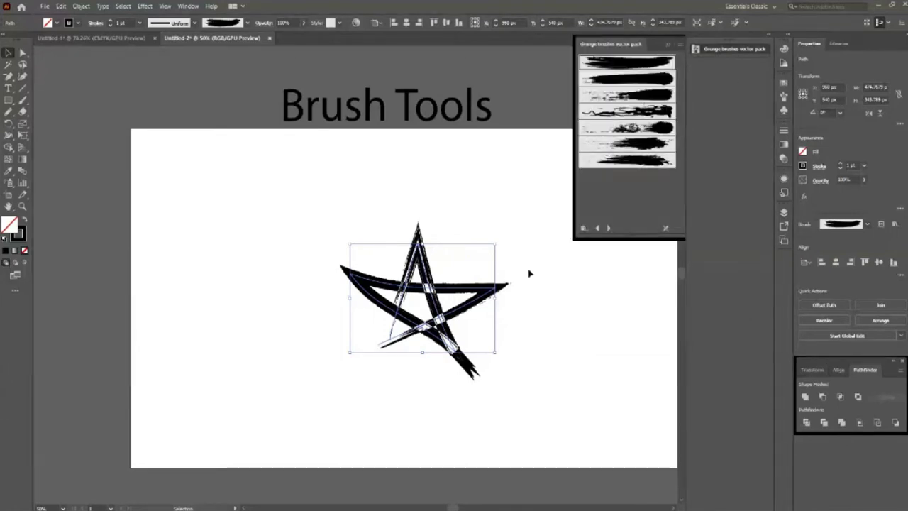
Step: Move the star up and left, thinning its stroke to 0.5 pt
mouse_move(468, 315)
left_mouse_down()
mouse_move(414, 303)
mouse_move(349, 268)
left_mouse_up()
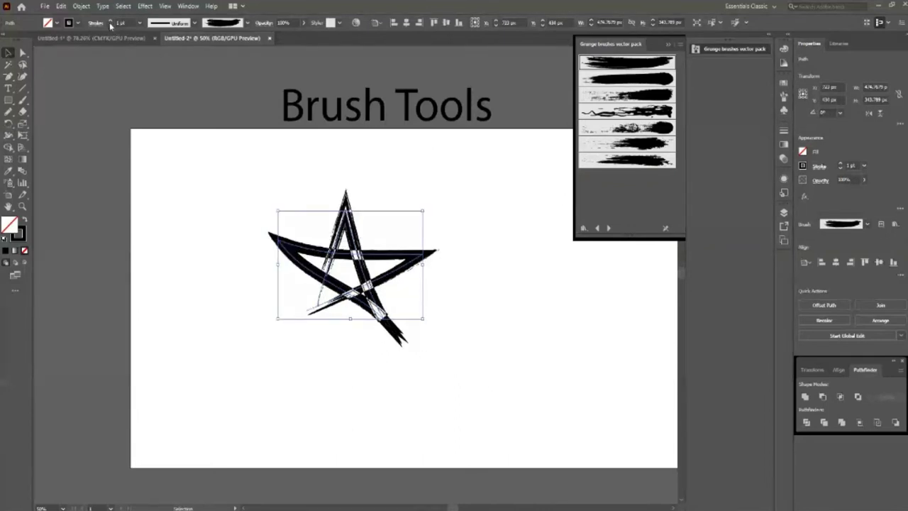
left_click(110, 25)
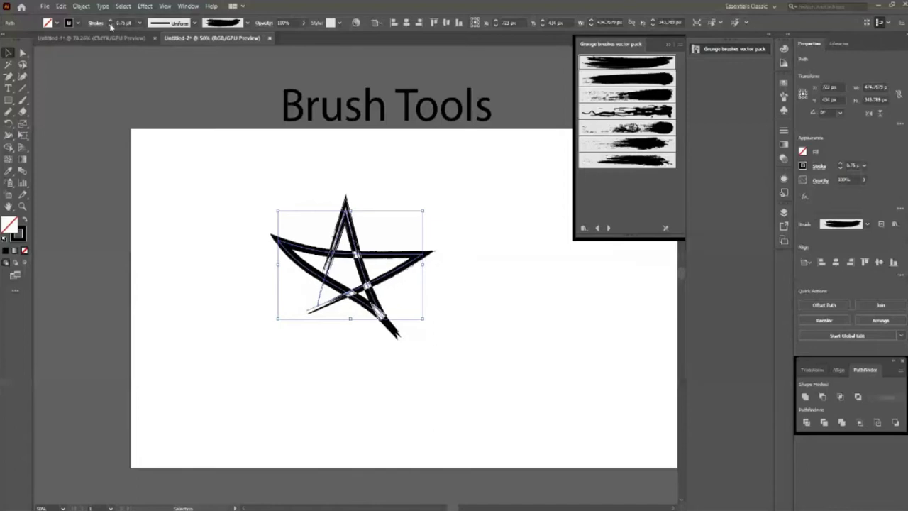
left_click(410, 324)
left_click_drag(374, 310, 283, 321)
left_click(398, 308)
Step: Paint a horizontal brush line right of the star and apply the first grunge brush
key("b")
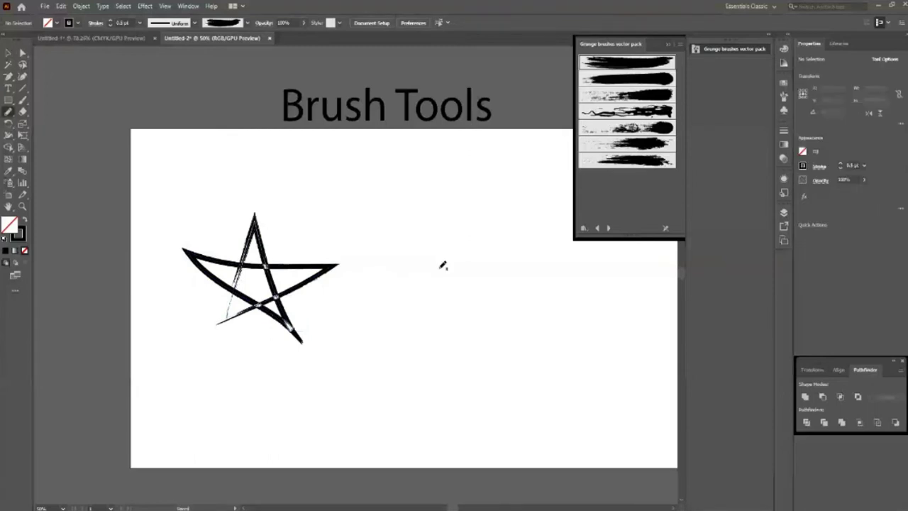
left_click_drag(367, 296, 483, 300)
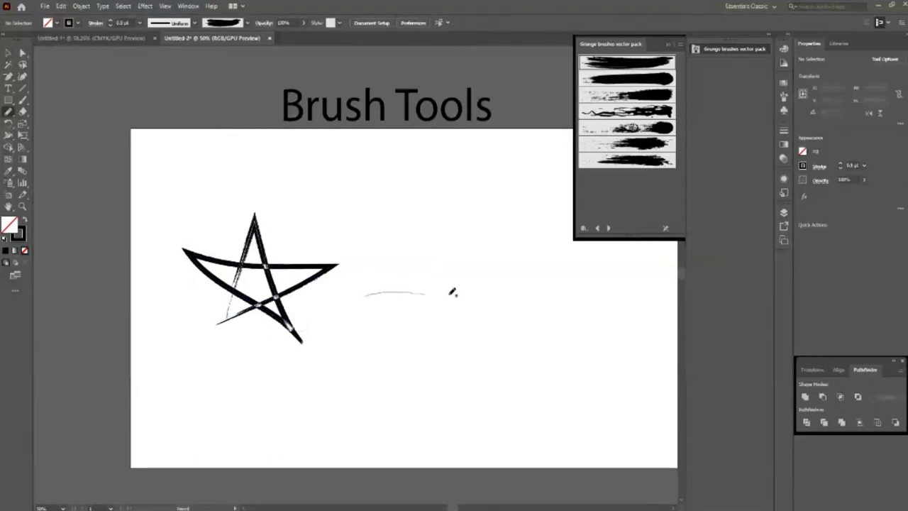
left_click_drag(385, 299, 527, 299)
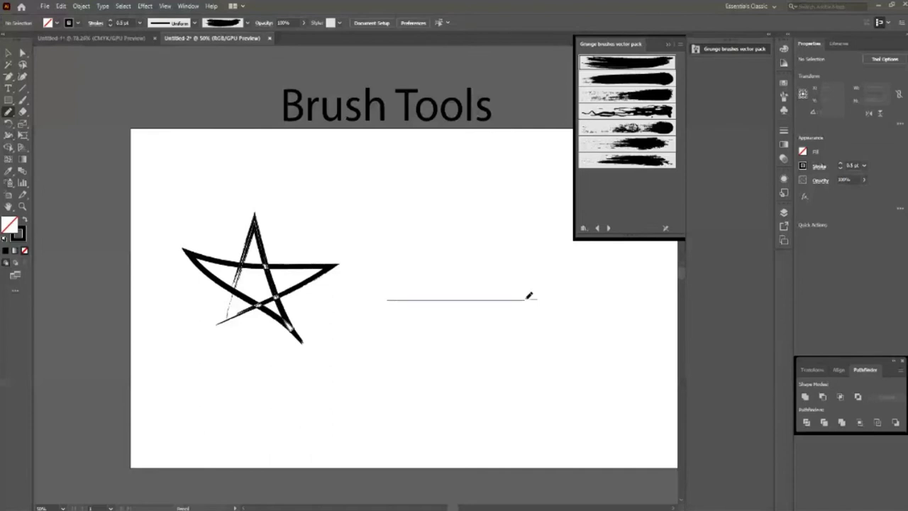
left_click(654, 65)
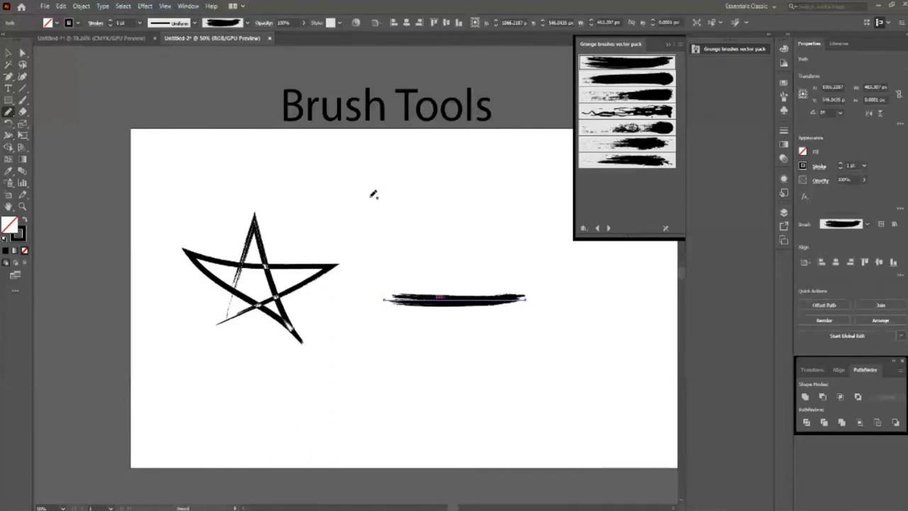
Step: Set the line to 0.75 pt, move it near the artboard top, and shift the star left
key("v")
left_click(469, 332)
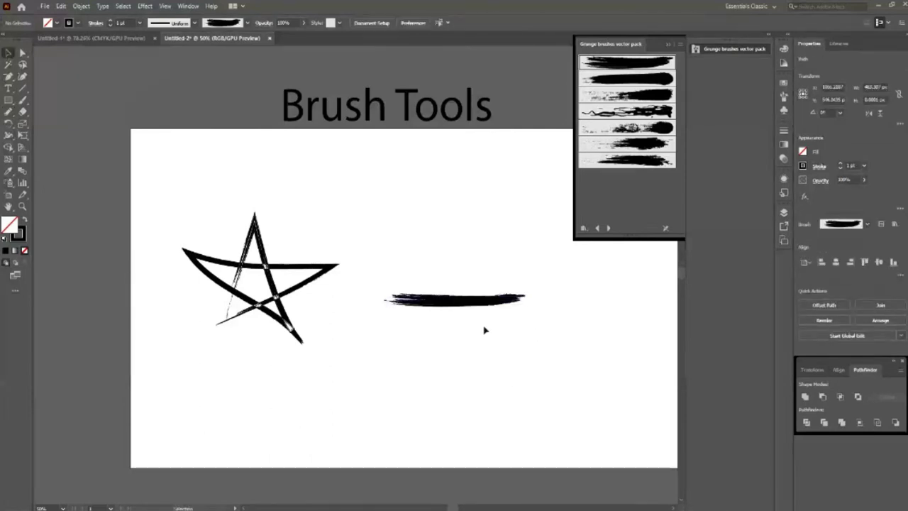
left_click_drag(474, 299, 444, 227)
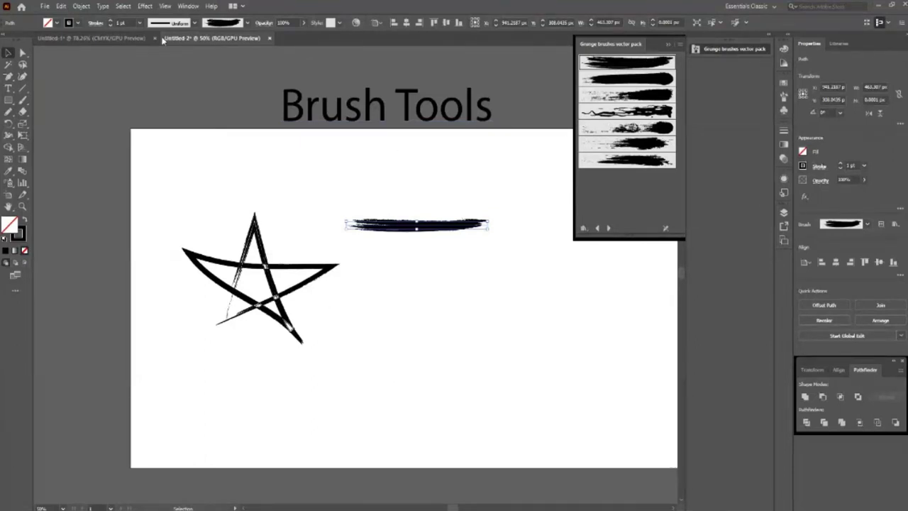
left_click(110, 25)
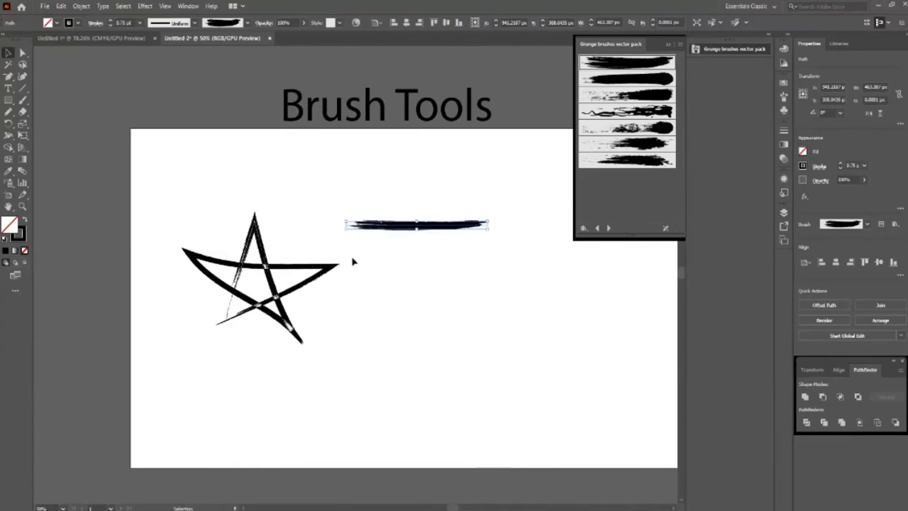
left_click(444, 298)
mouse_move(416, 231)
left_mouse_down()
mouse_move(394, 183)
mouse_move(408, 177)
left_mouse_up()
left_click_drag(312, 268, 280, 276)
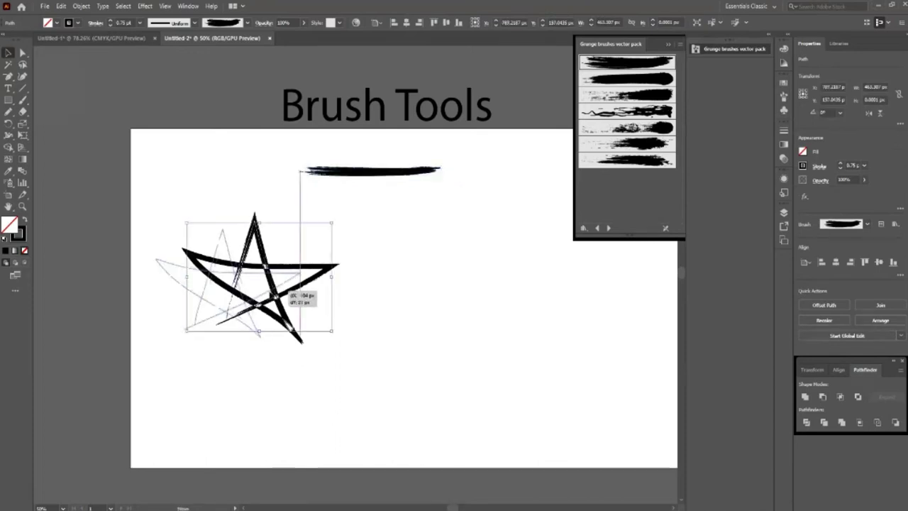
left_click(391, 330)
Step: Draw a rectangle and fill it with orange
key("m")
left_click_drag(338, 267, 512, 318)
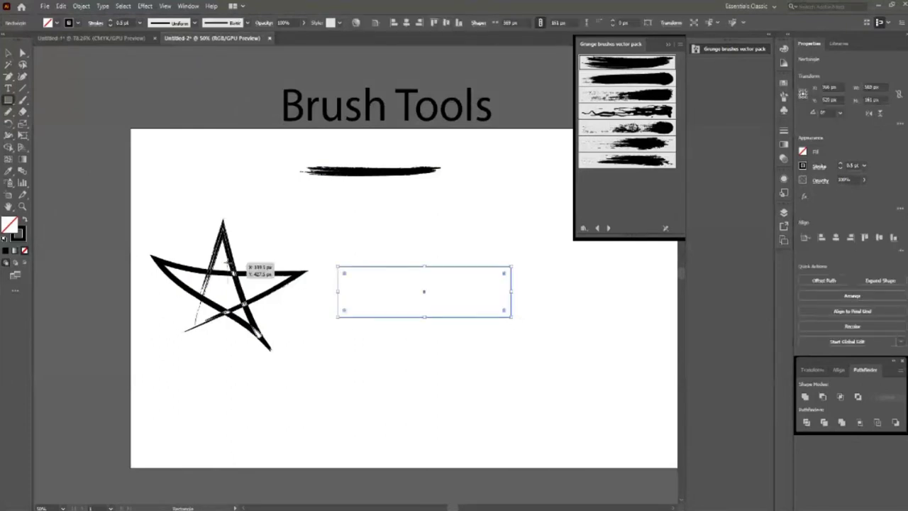
key("shift+x")
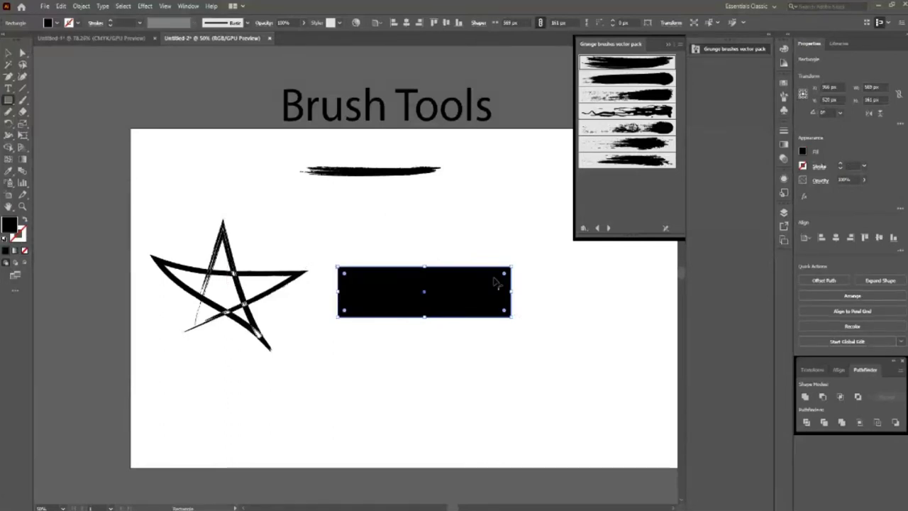
left_click(57, 24)
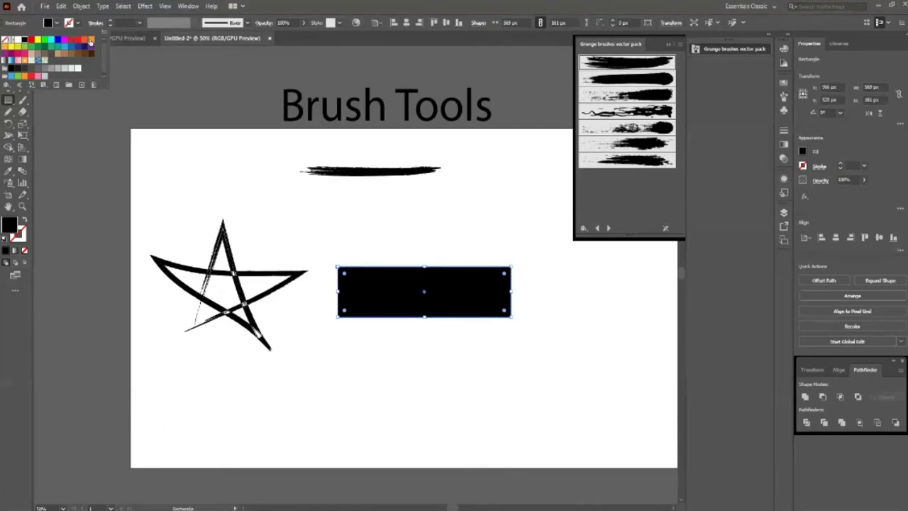
left_click(28, 46)
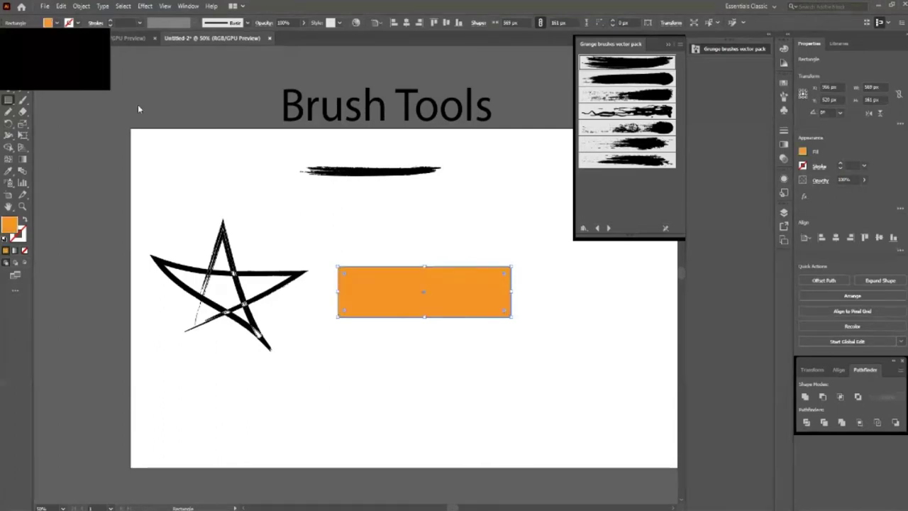
Step: Edge the rectangle with a grunge brush, then enlarge it and nudge it up-right
key("v")
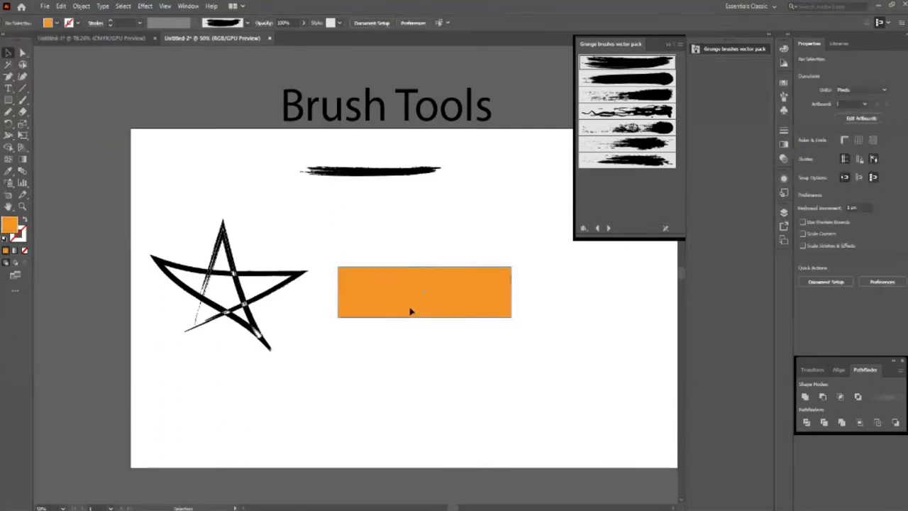
left_click(627, 62)
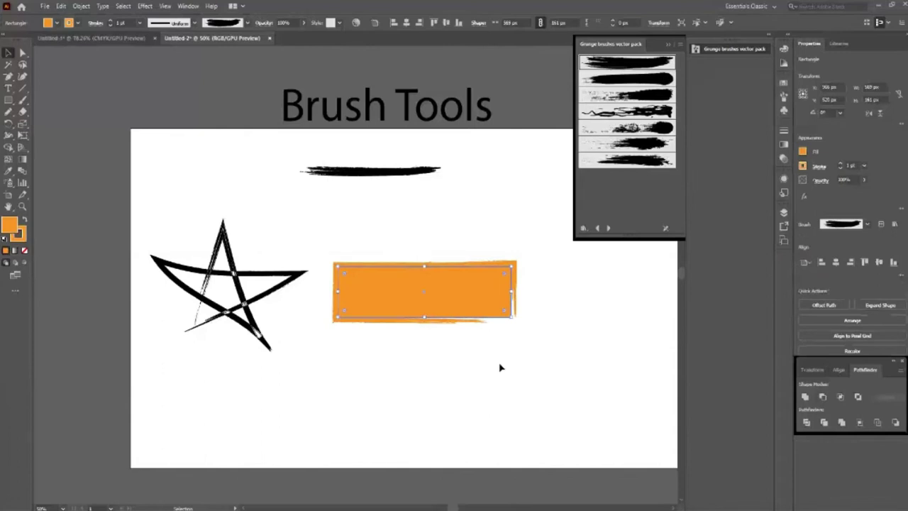
left_click_drag(500, 368, 454, 308)
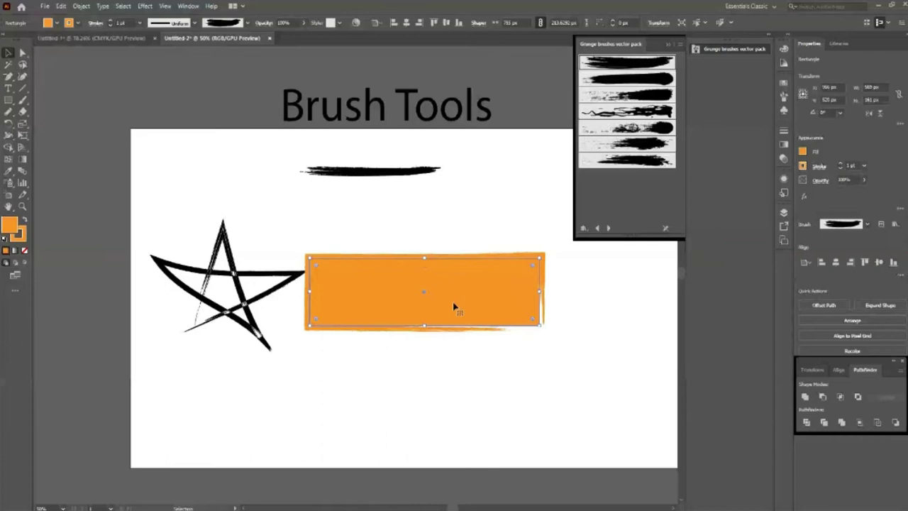
left_click_drag(454, 308, 467, 299)
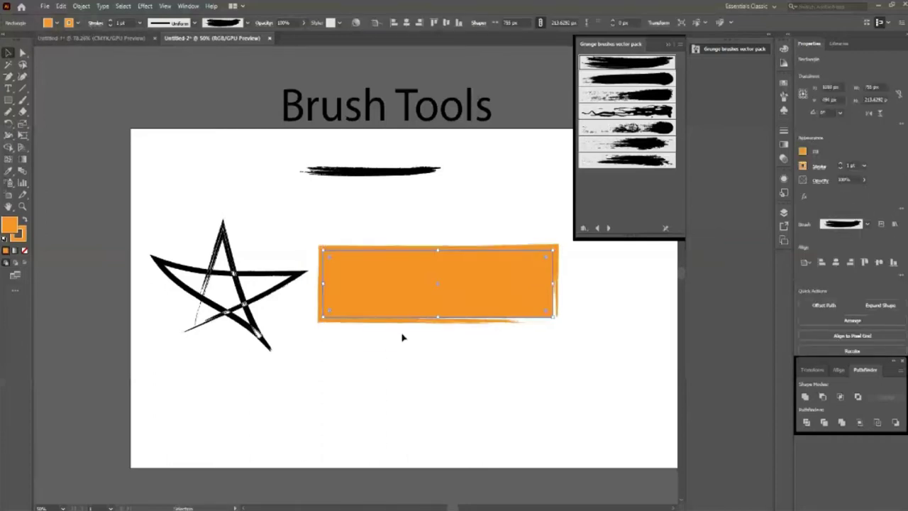
left_click(426, 366)
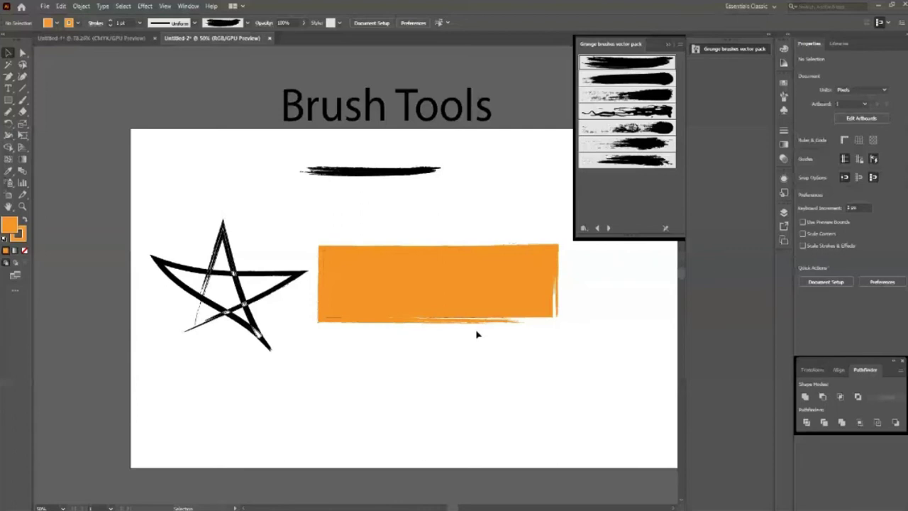
Step: Try other grunge brushes on the rectangle, settling on the bottom one
left_click(465, 302)
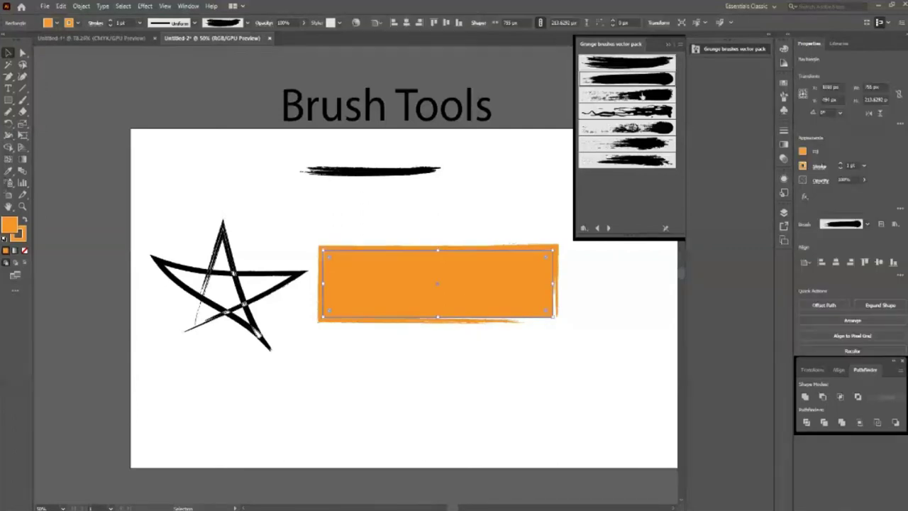
left_click(647, 128)
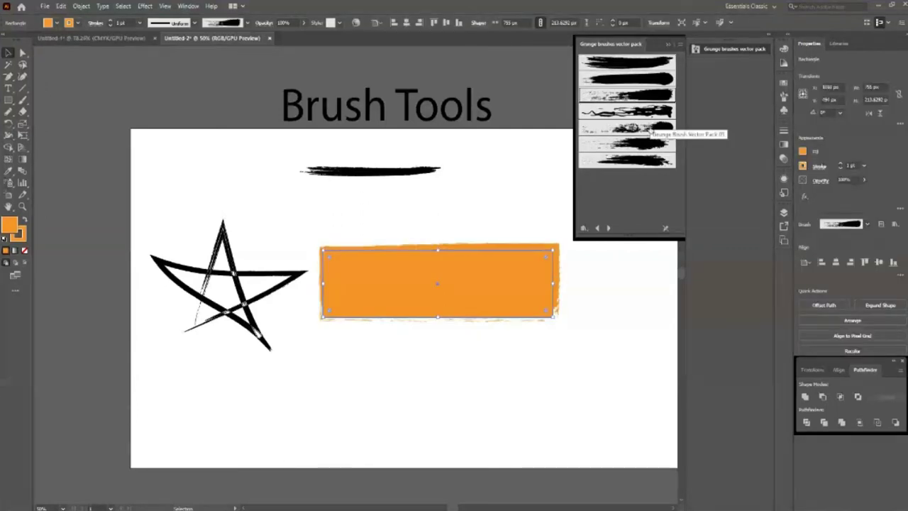
left_click(563, 404)
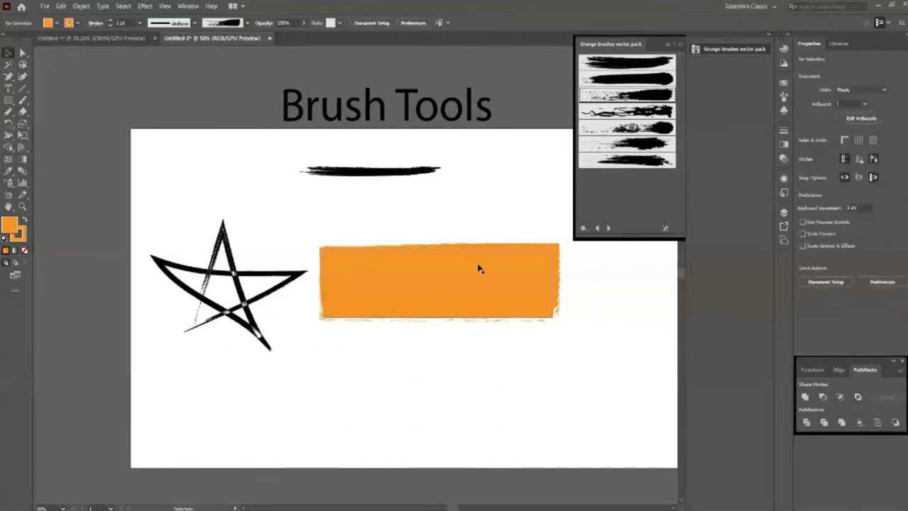
left_click(503, 288)
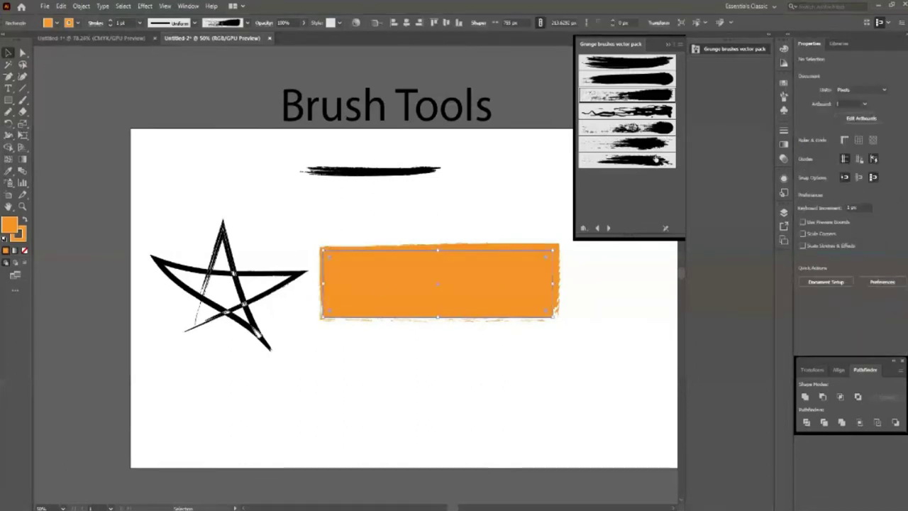
left_click(628, 144)
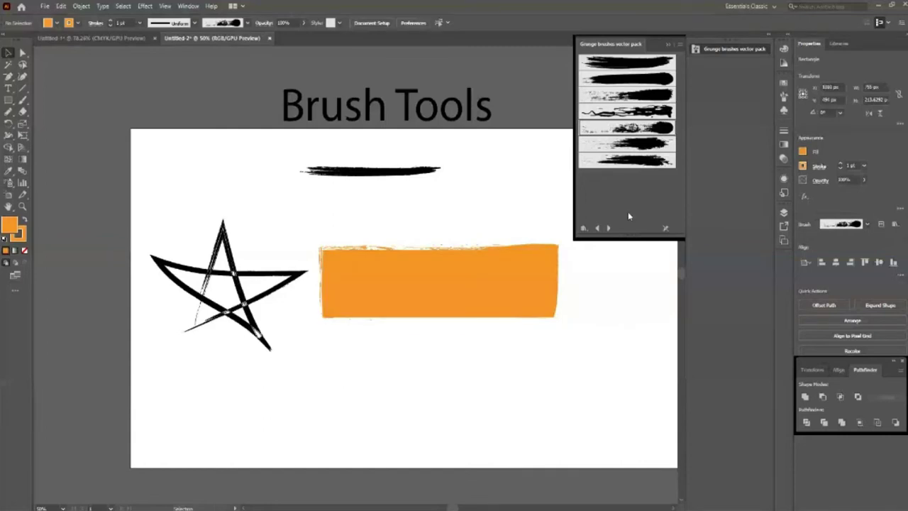
left_click(627, 160)
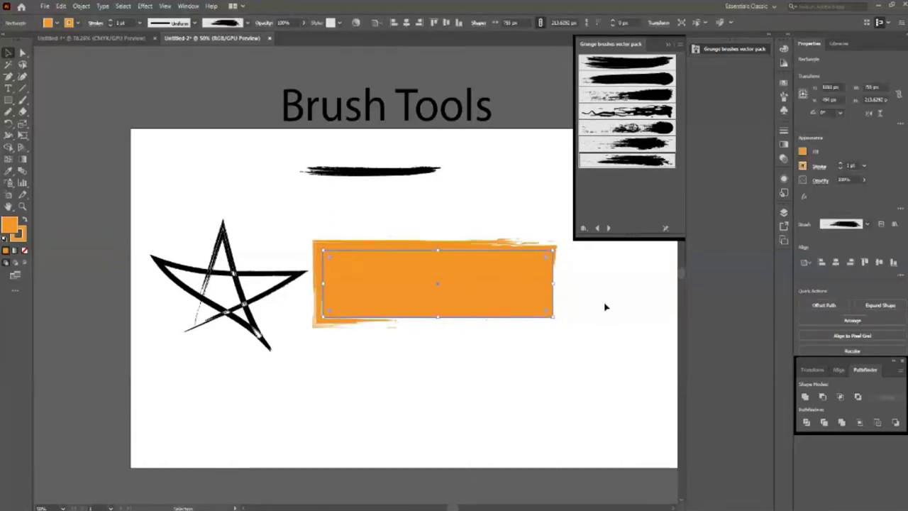
left_click(539, 366)
Step: Move the orange rectangle up below the brushed line and start a text object beneath it
left_click_drag(459, 288, 433, 230)
left_click(363, 351)
key("t")
left_click(414, 319)
Step: Type the heading text, resize it, and append 'Designing' to form 'Creative Designing'
type("Brushes")
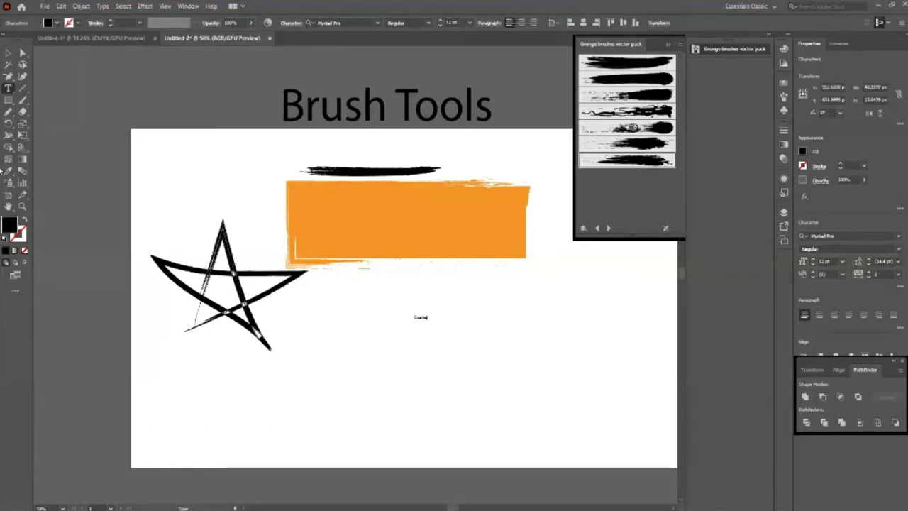
left_click(8, 52)
key("Escape")
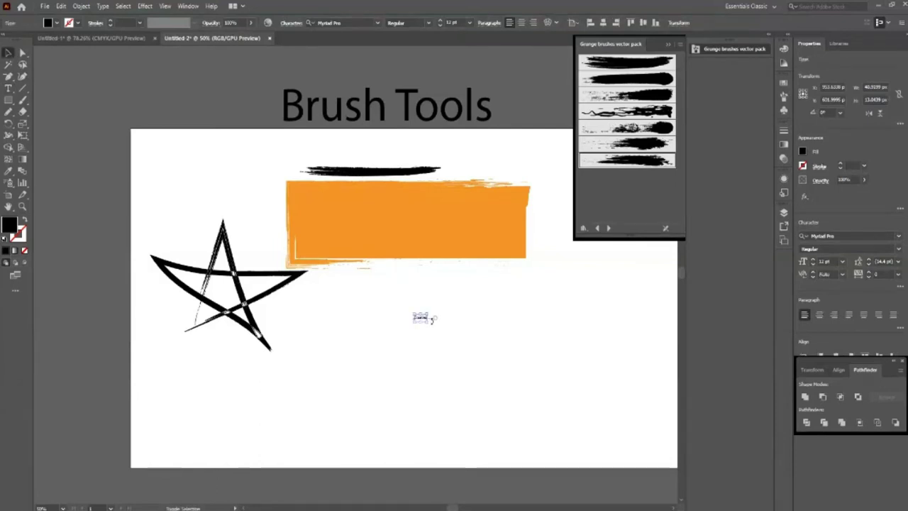
mouse_move(429, 322)
left_mouse_down()
mouse_move(558, 357)
mouse_move(440, 344)
left_mouse_up()
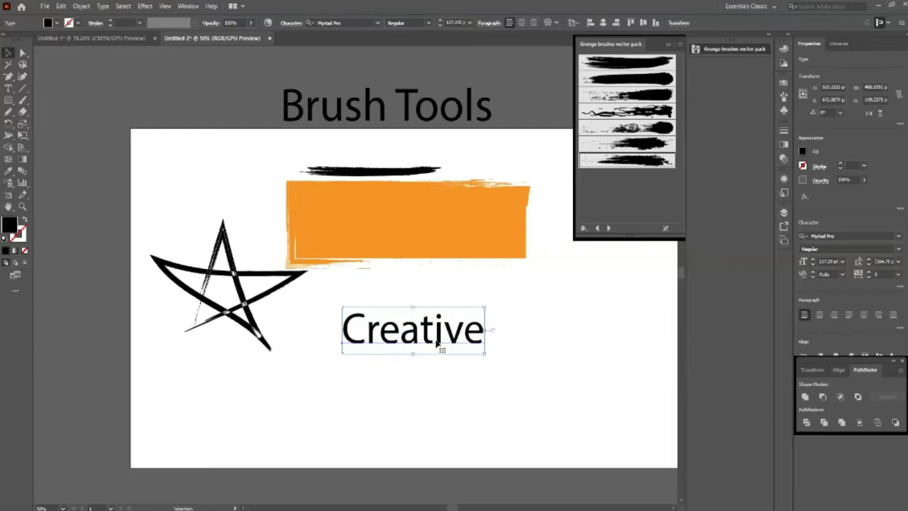
key("t")
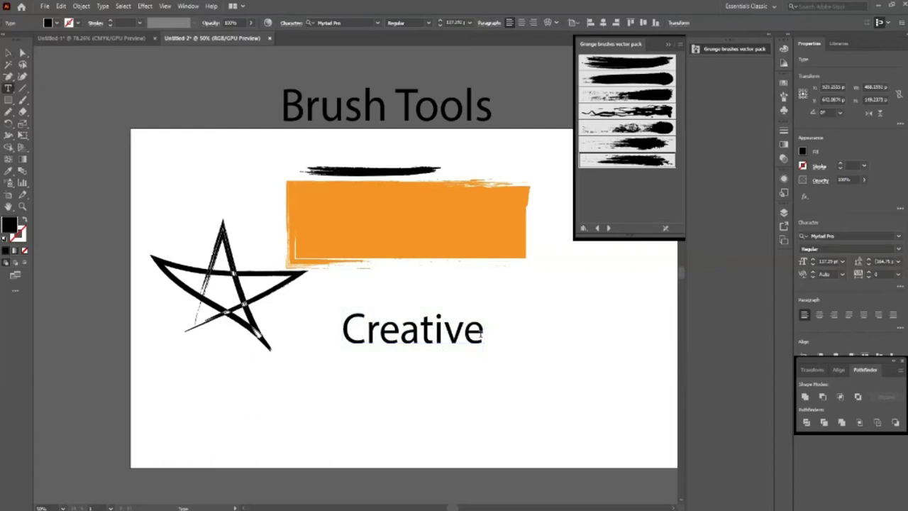
left_click(481, 328)
type("Desig")
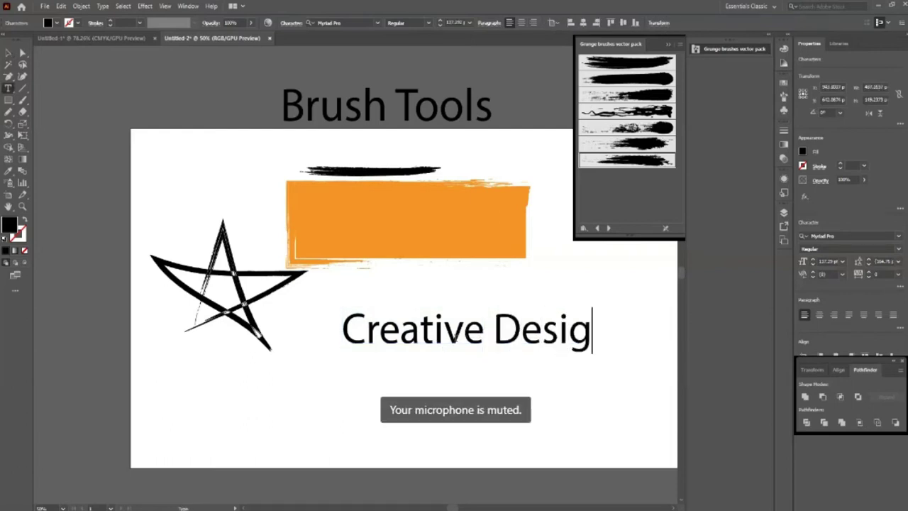
type("ning")
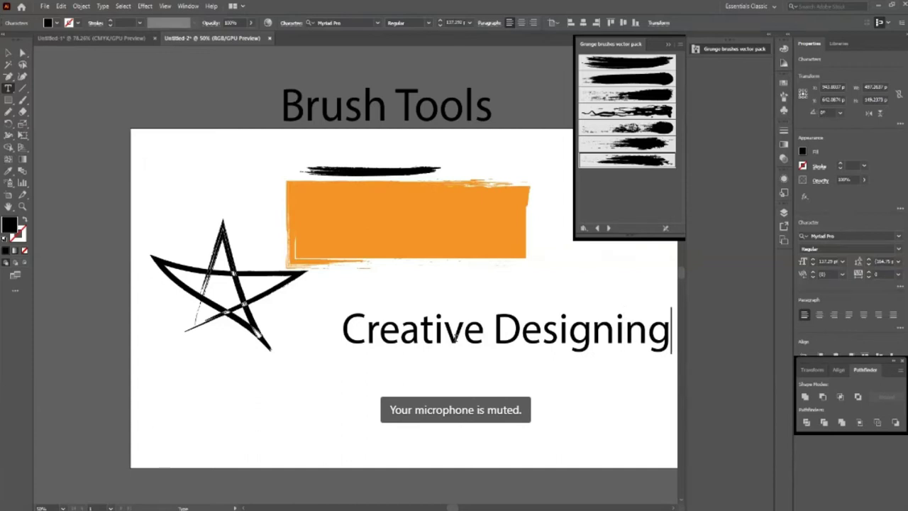
key("Escape")
Step: Move 'Creative Designing' down and left, and shift the star further left
left_click_drag(508, 343, 381, 391)
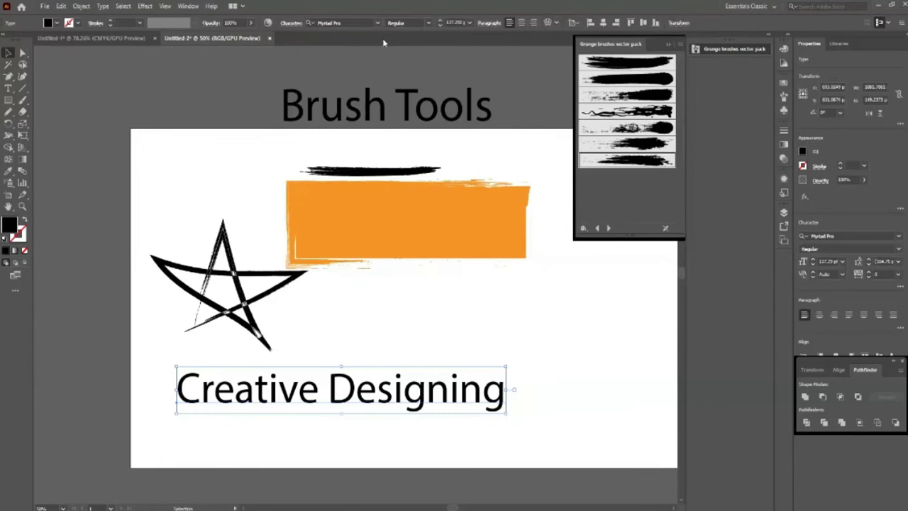
left_click_drag(250, 304, 167, 295)
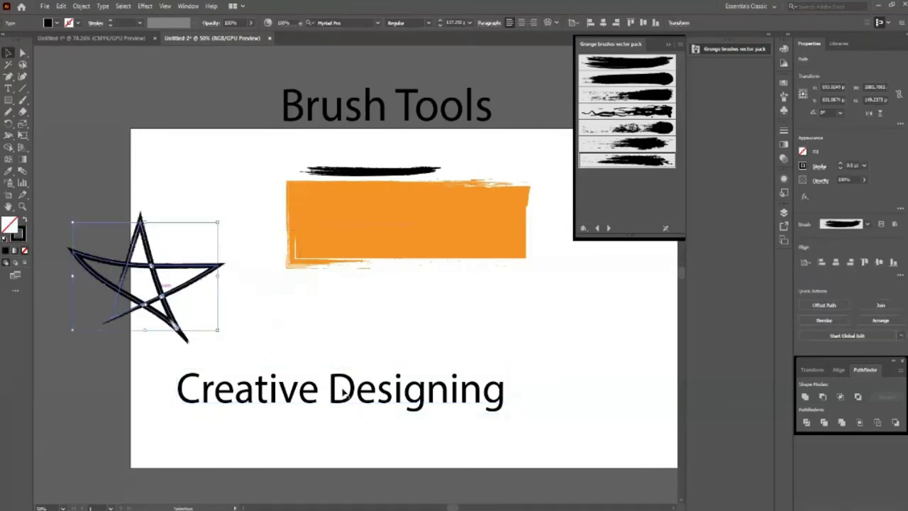
left_click_drag(304, 412, 263, 417)
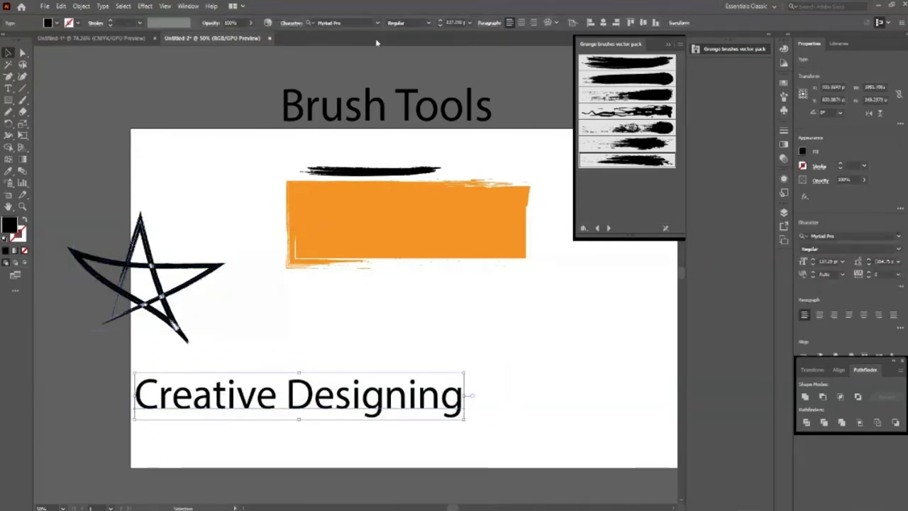
Step: Step through fonts to set 'Creative Designing' in the heavy Geometric 212 typeface
left_click(334, 23)
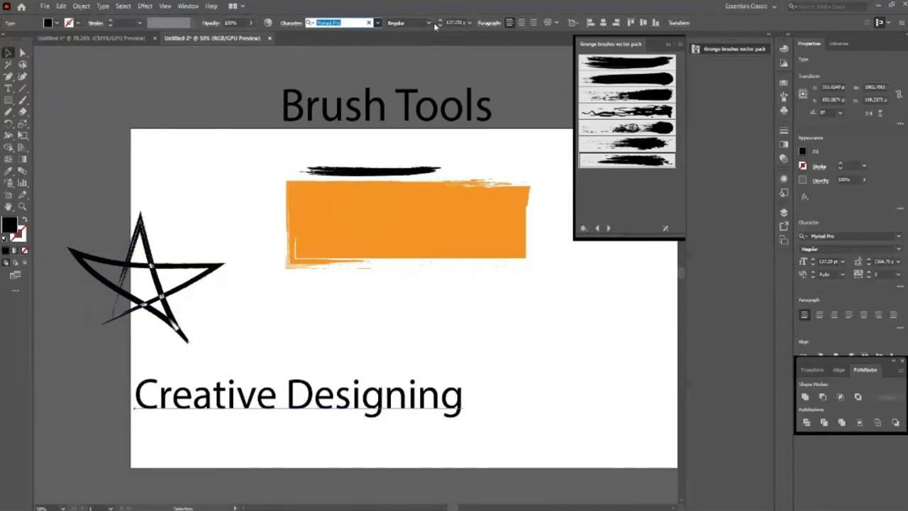
key("Escape")
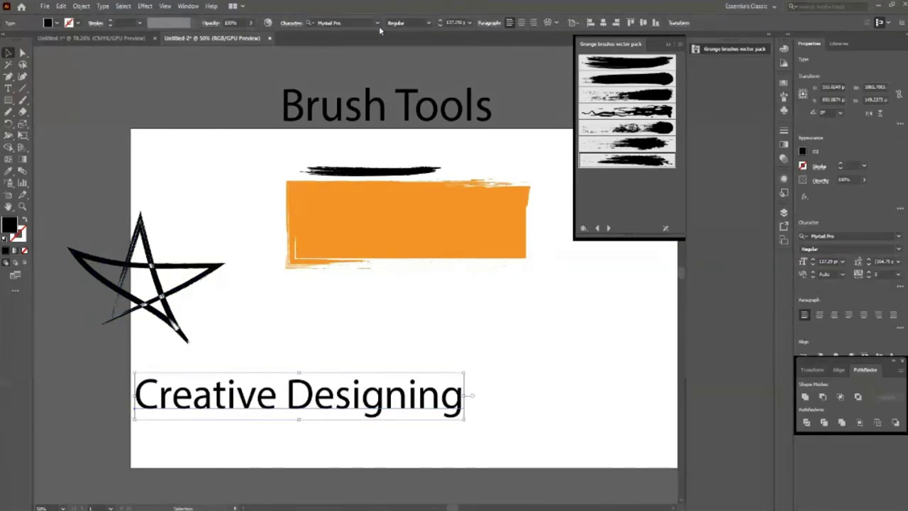
left_click(362, 23)
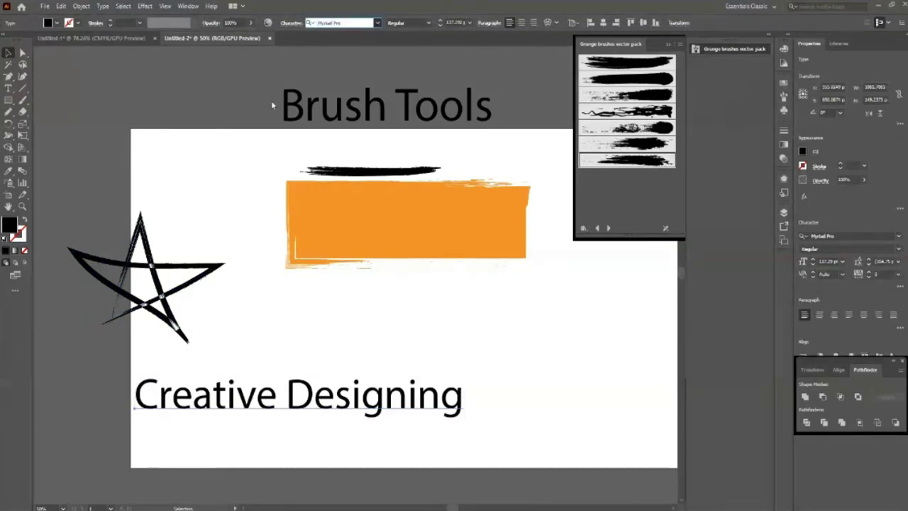
key("Escape")
key("ctrl+alt+shift+m")
key("Down")
key("Down")
key("Down")
key("Down")
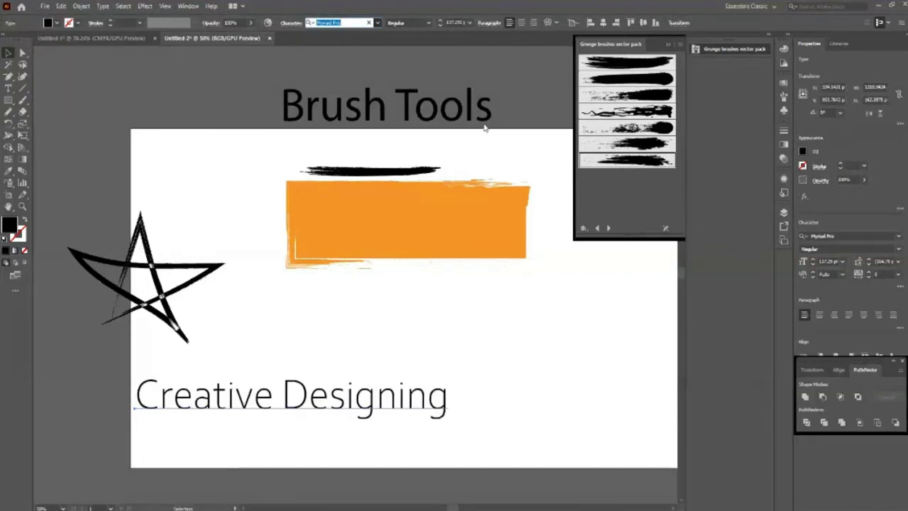
key("Down")
key("Down")
key("Down")
key("Down")
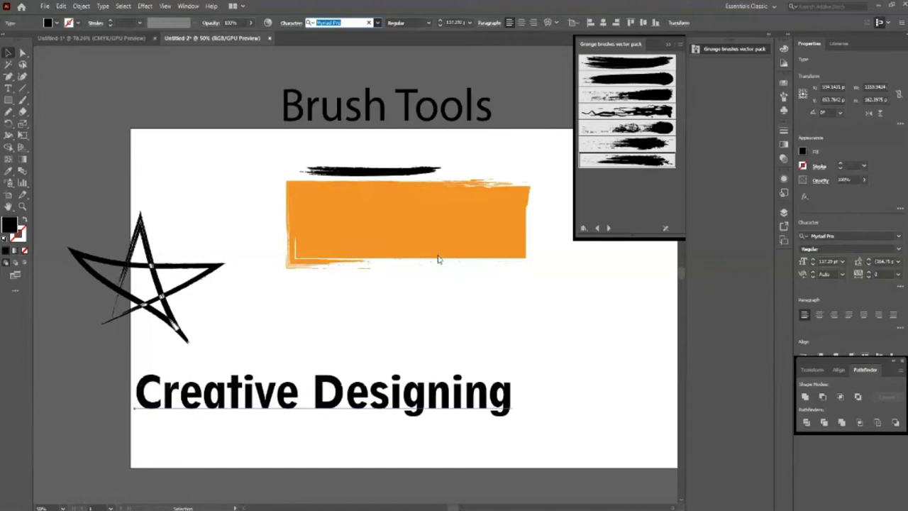
key("Escape")
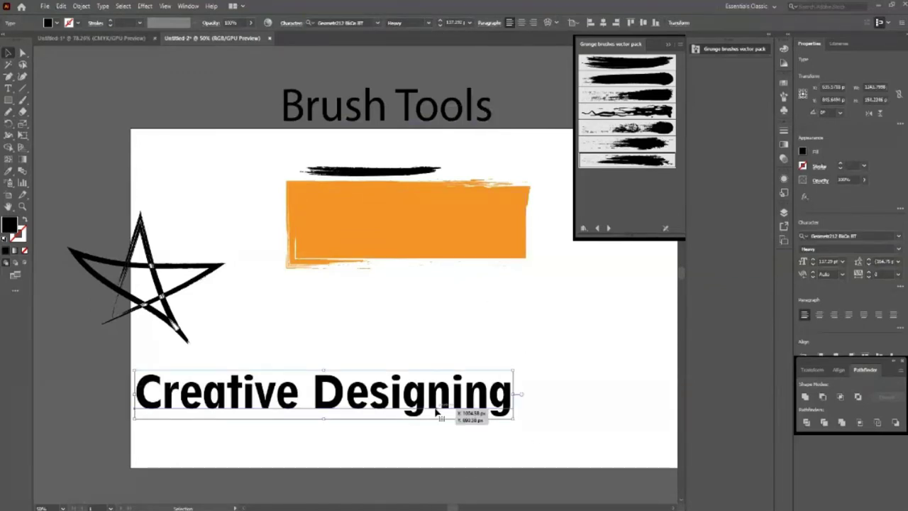
Step: Move the heading right and slightly up beneath the orange rectangle
left_click_drag(438, 412, 537, 412)
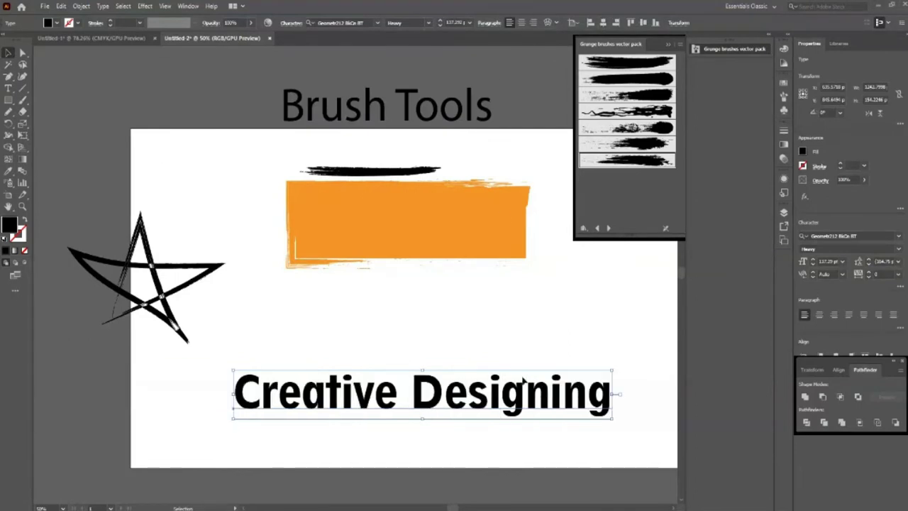
left_click(539, 332)
left_click(521, 401)
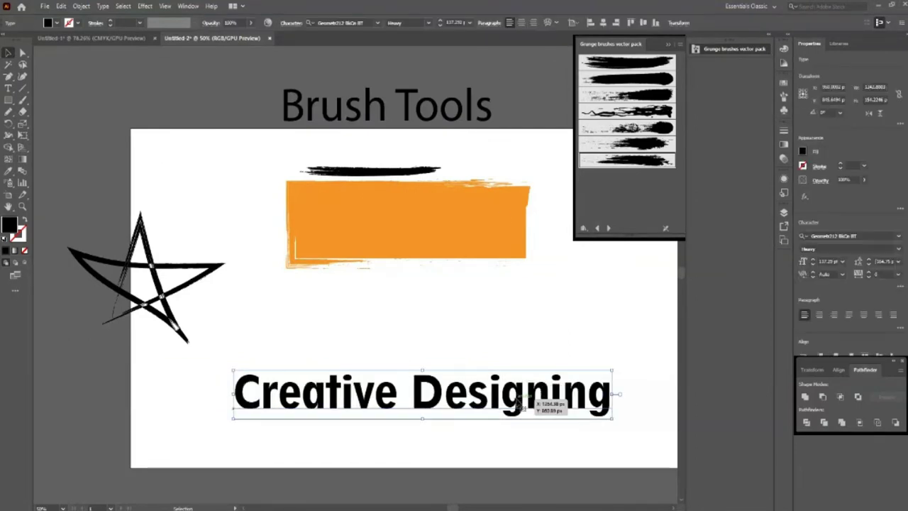
left_click_drag(521, 400, 521, 388)
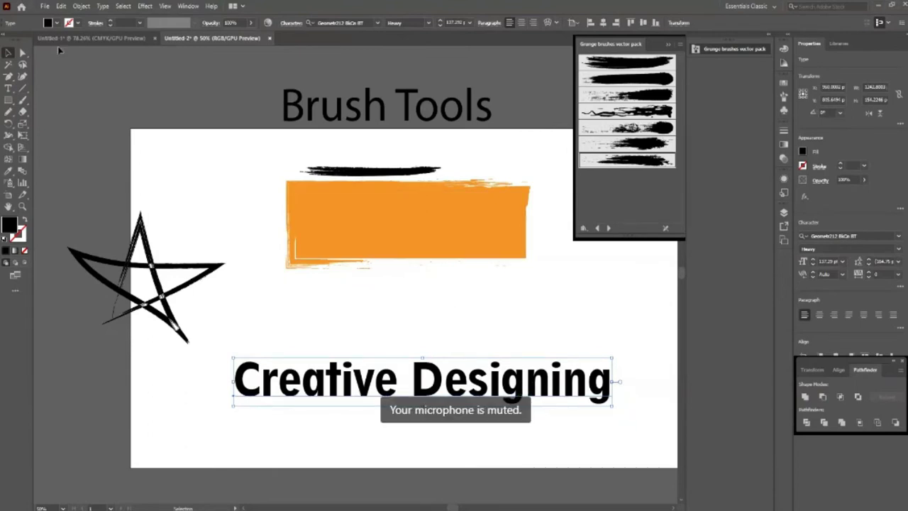
Step: Fill 'Creative Designing' with blue, undoing an accidental duplicate made while moving it
left_click(58, 24)
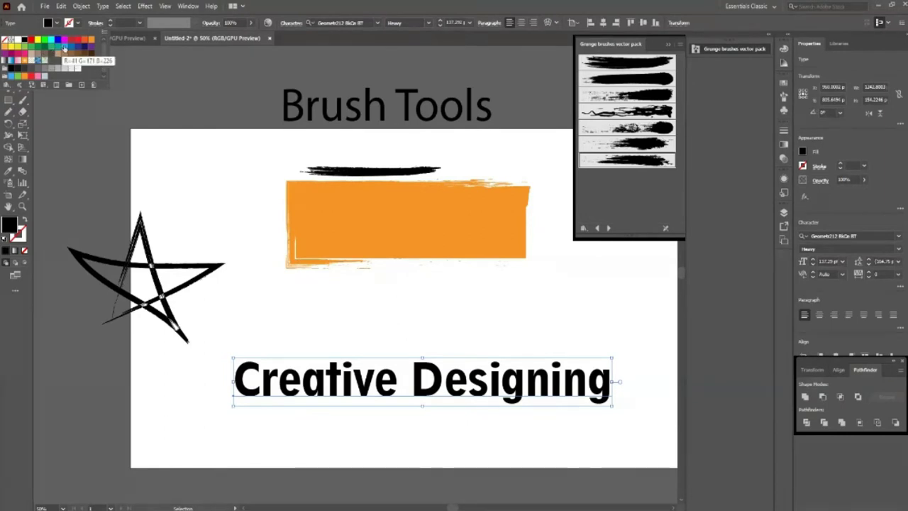
left_click(64, 47)
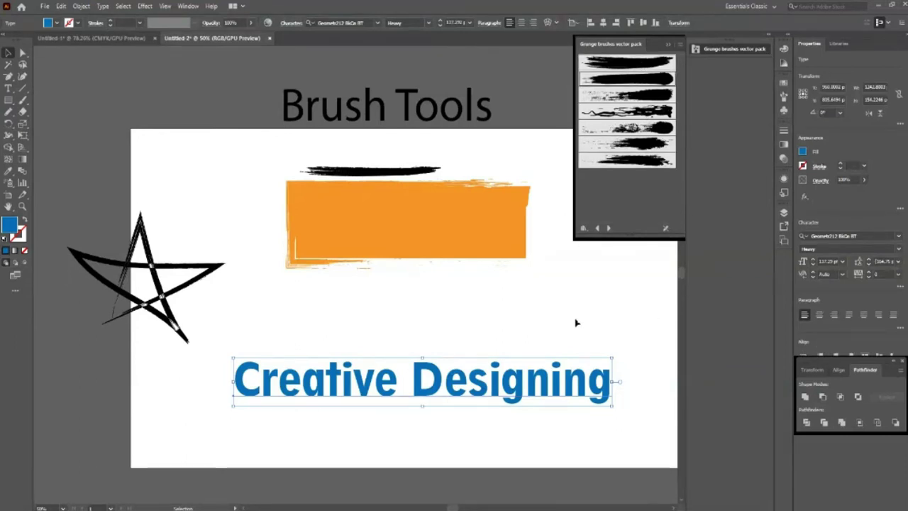
left_click(566, 341)
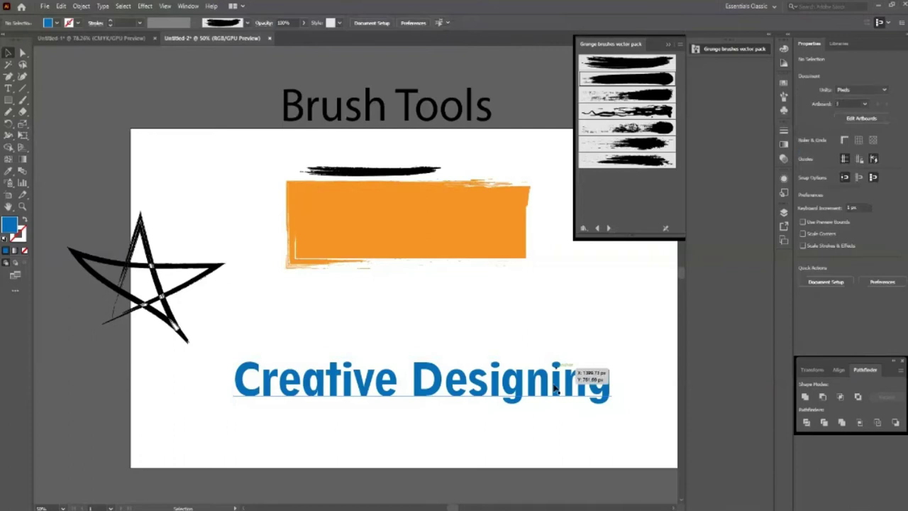
left_click_drag(557, 383, 576, 372)
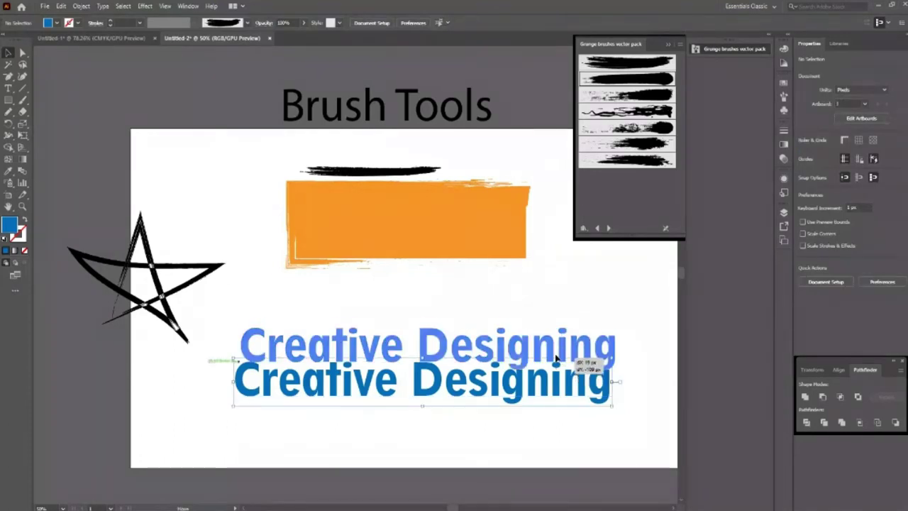
key("ctrl+z")
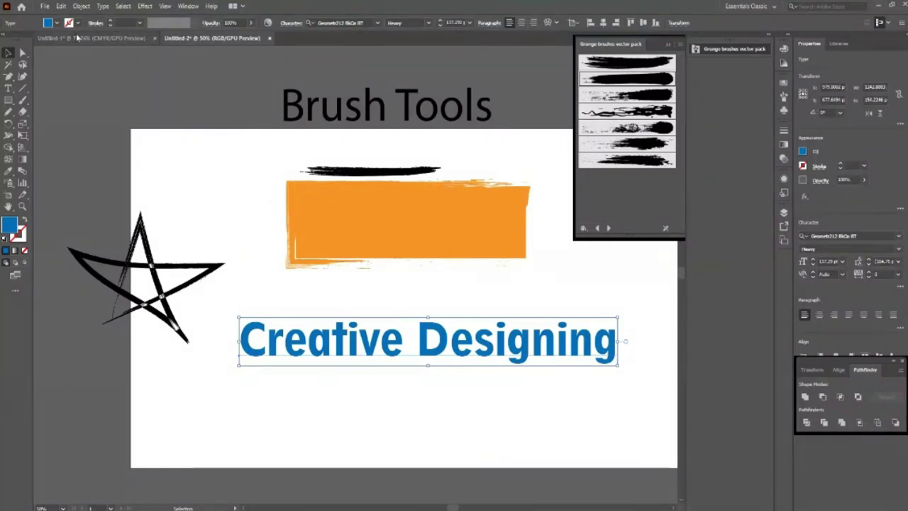
Step: Expand the text into shapes via Object > Expand with Object and Fill, then nudge it up
left_click(81, 6)
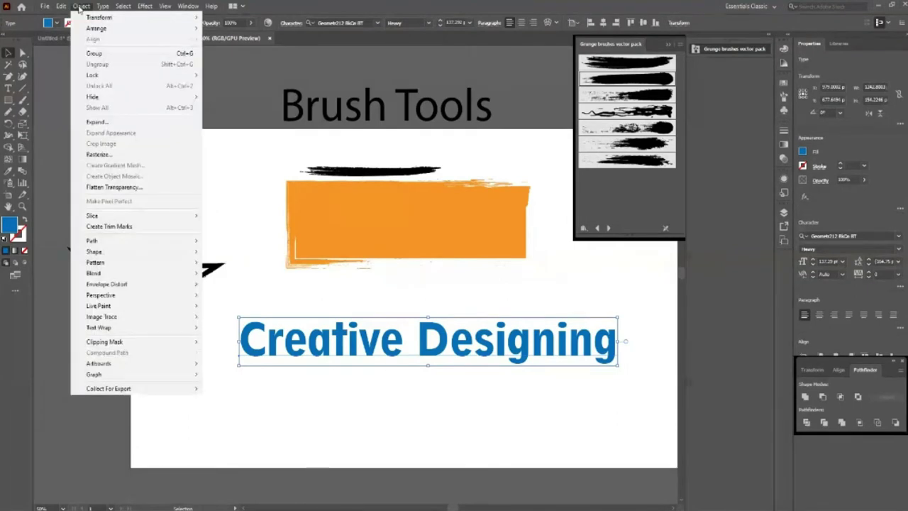
left_click(114, 122)
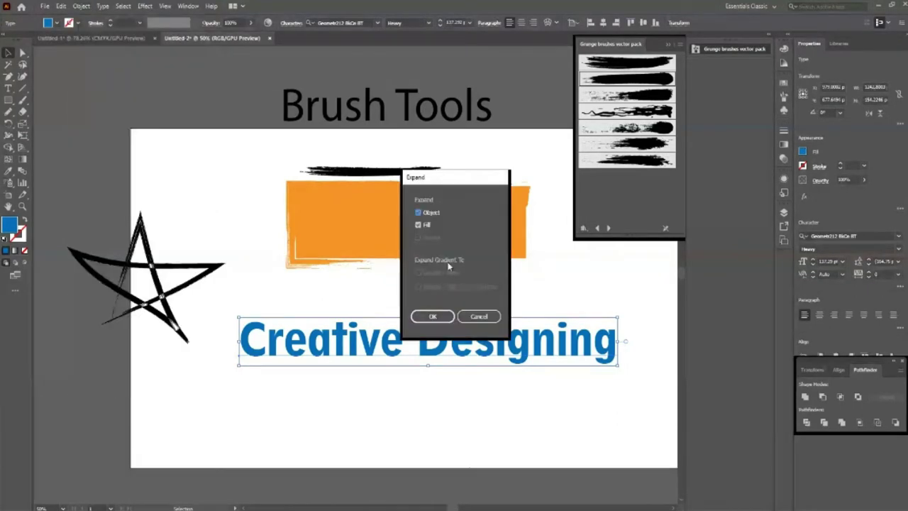
left_click(430, 316)
left_click(482, 433)
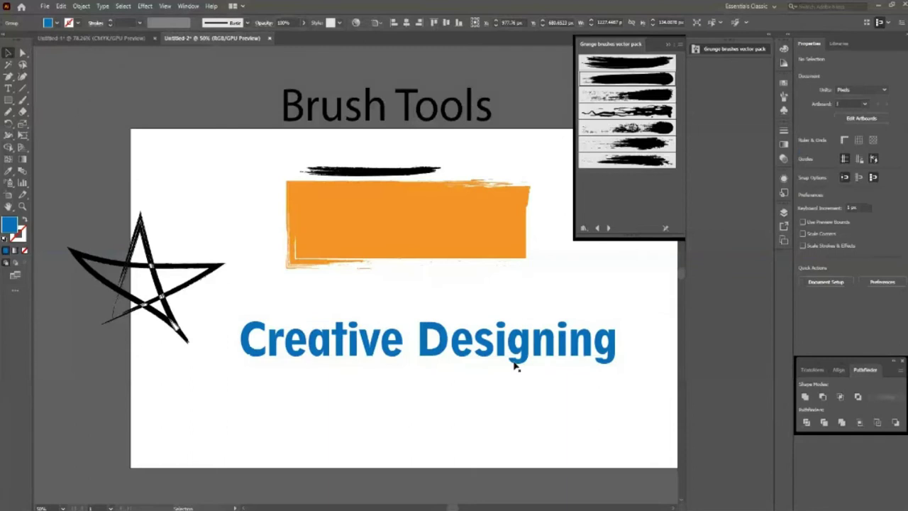
mouse_move(516, 365)
left_mouse_down()
mouse_move(526, 361)
mouse_move(525, 334)
left_mouse_up()
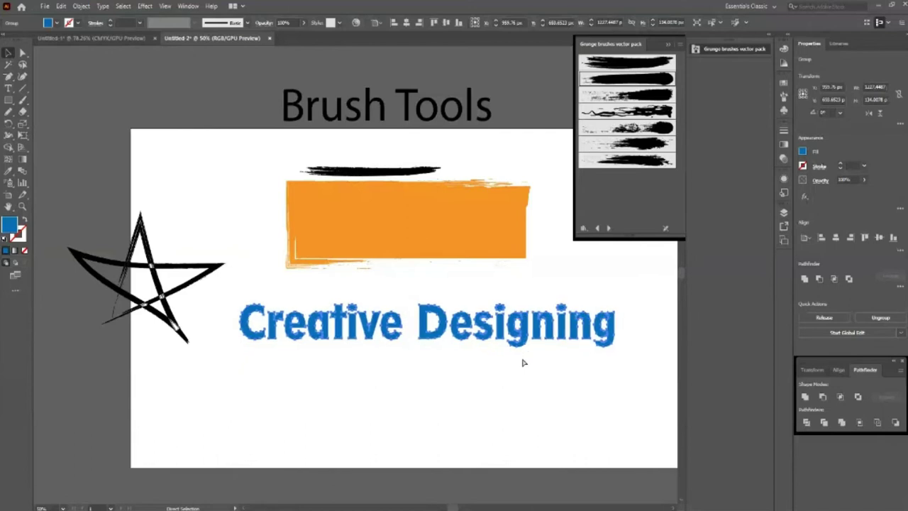
Step: Undo the grunge texture on the text and move it slightly up and left
key("ctrl+z")
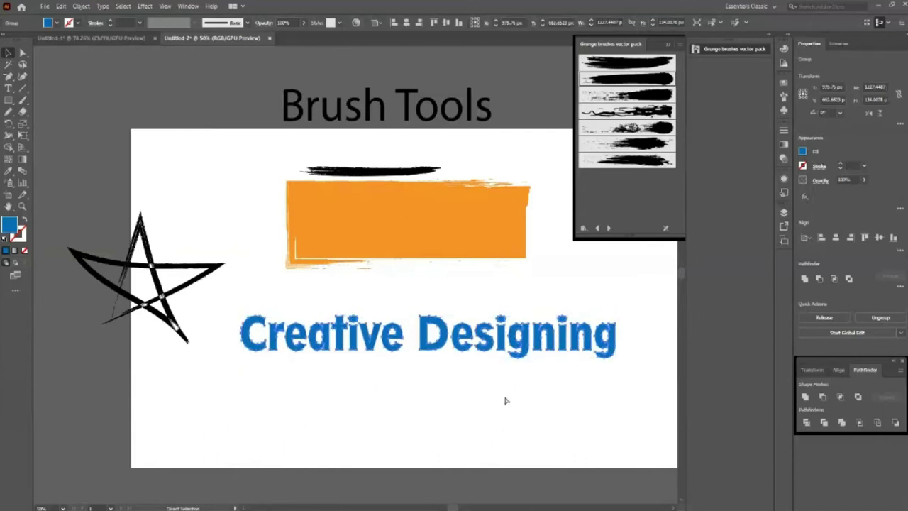
key("ctrl+z")
key("ctrl+z")
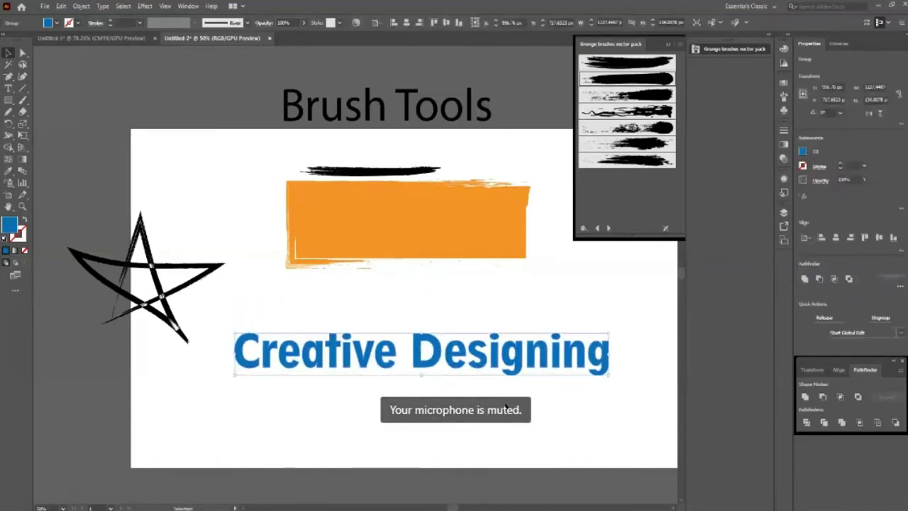
left_click(9, 88)
left_click(10, 52)
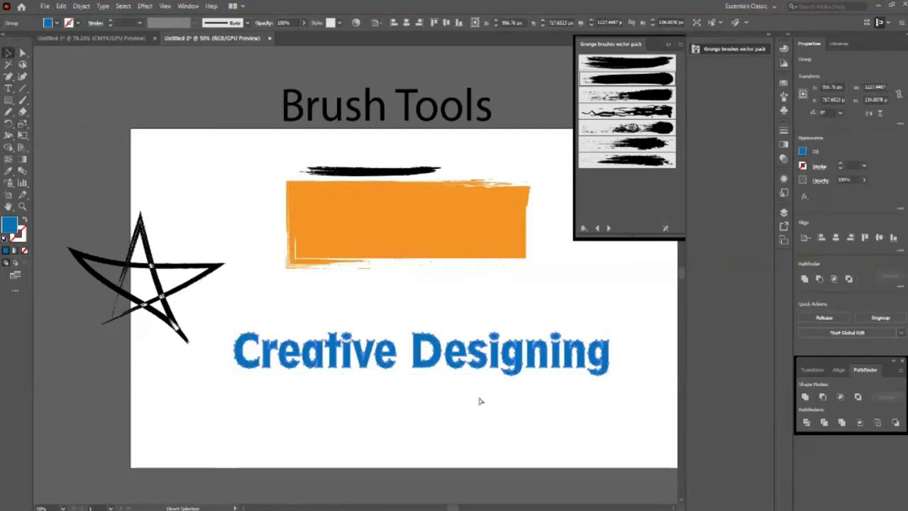
key("ctrl+z")
key("ctrl+z")
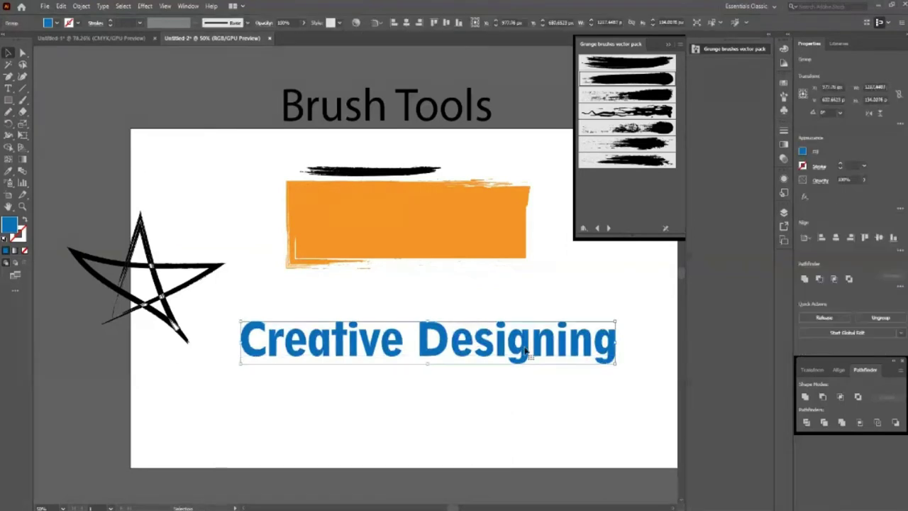
key("ctrl+shift+a")
left_click_drag(501, 340, 493, 327)
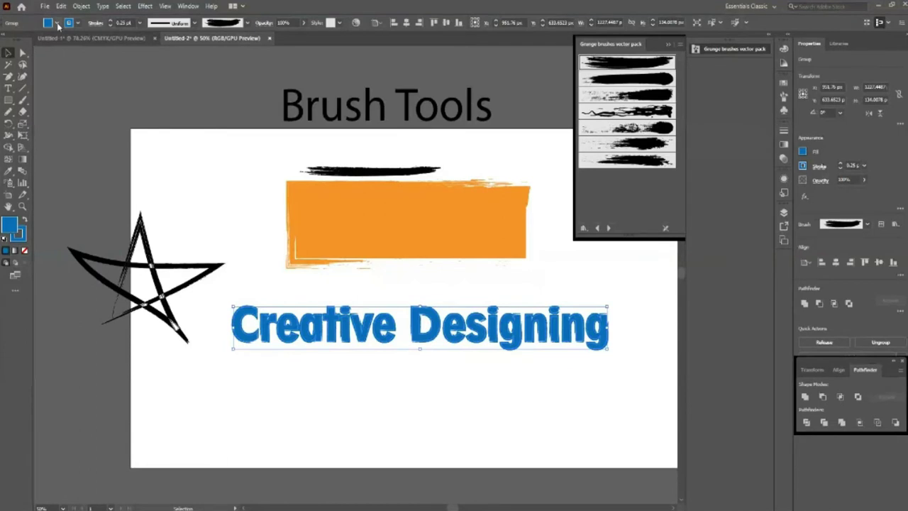
Step: Try an orange fill on the expanded 'Creative Designing' lettering
left_click(58, 26)
left_click(90, 39)
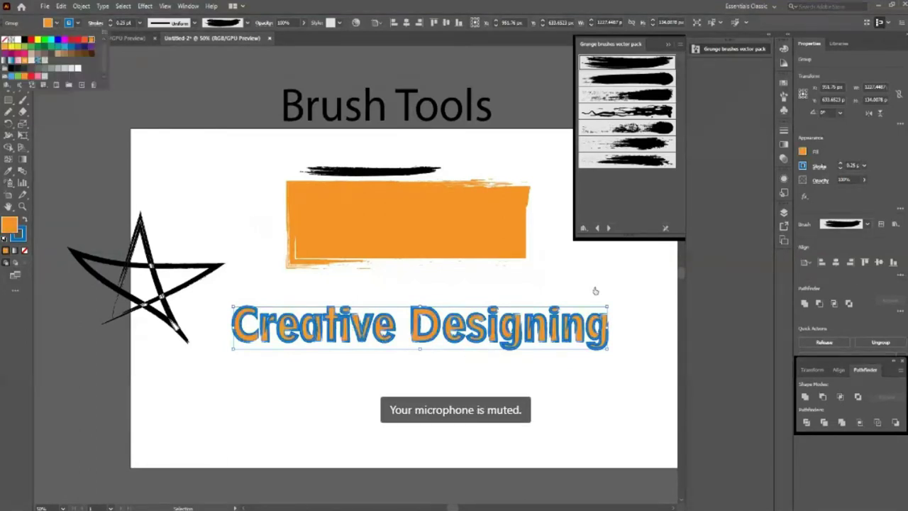
left_click(626, 86)
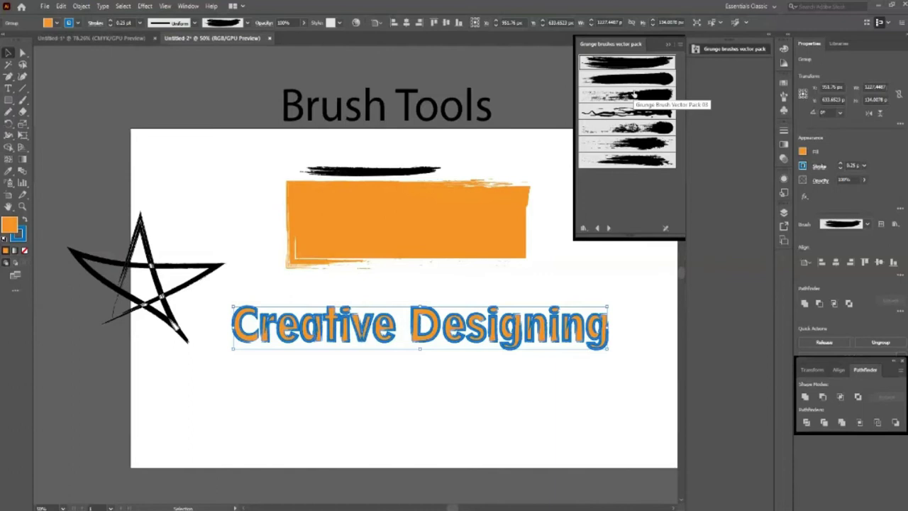
scroll(634, 391, "up", 1)
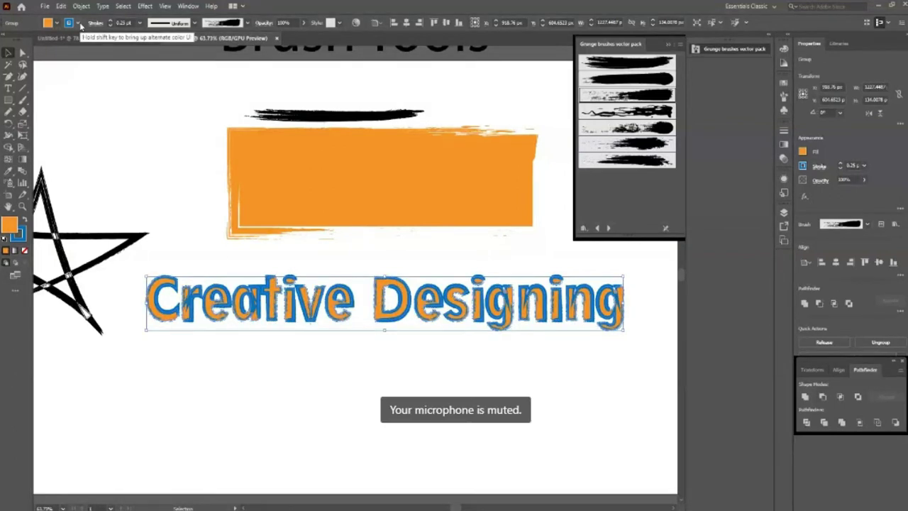
Step: Give the lettering a red outline and an orange fill
left_click(80, 25)
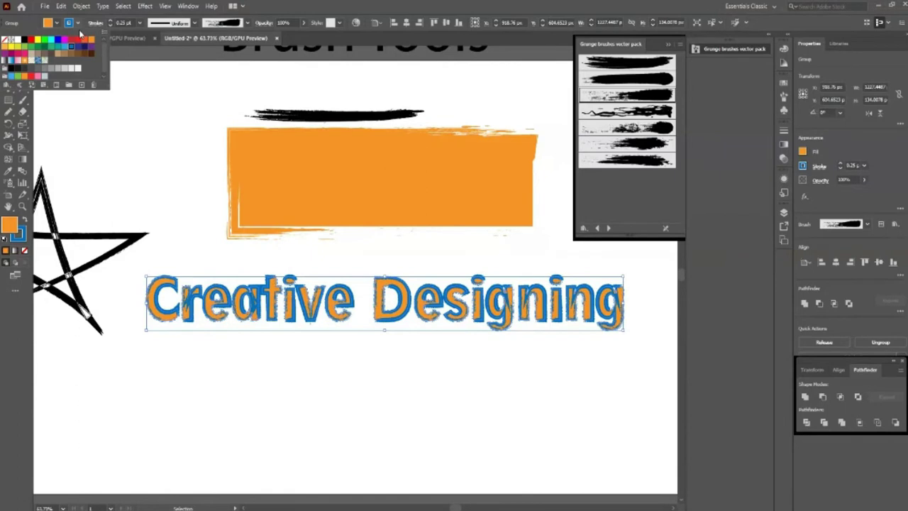
left_click(78, 39)
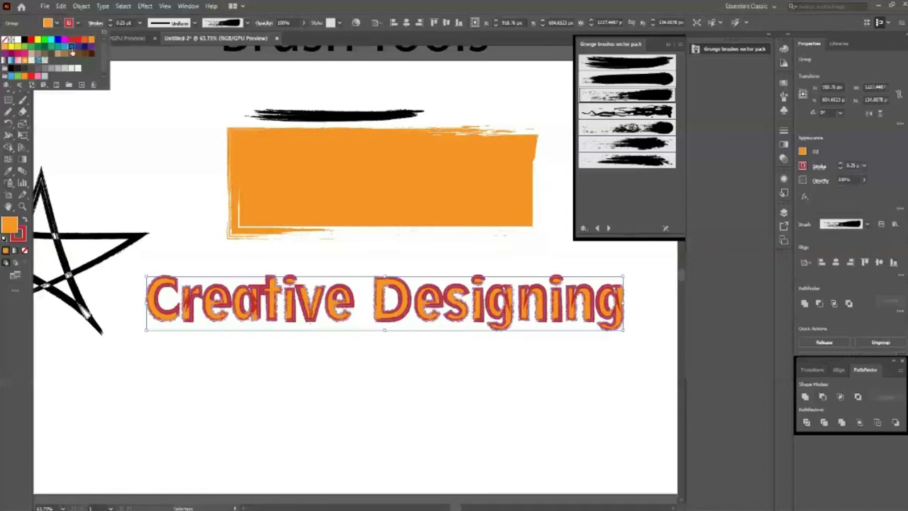
left_click(71, 47)
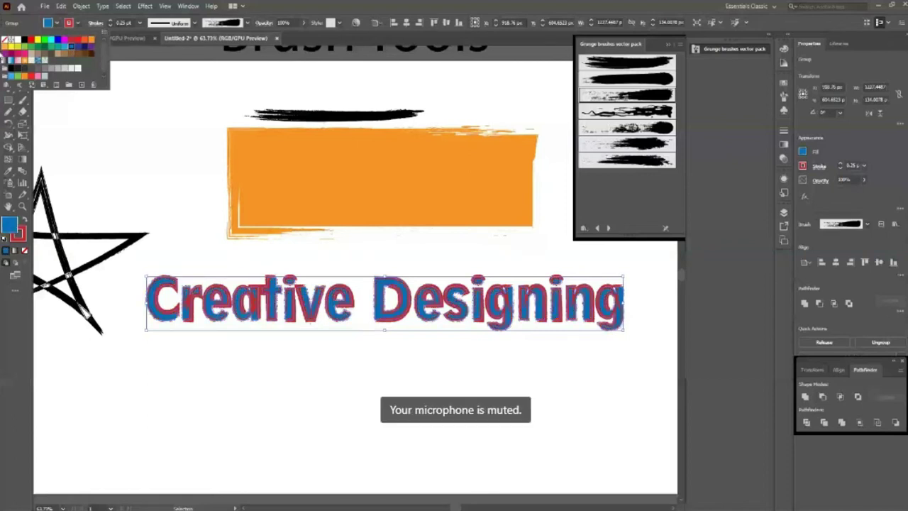
left_click(88, 41)
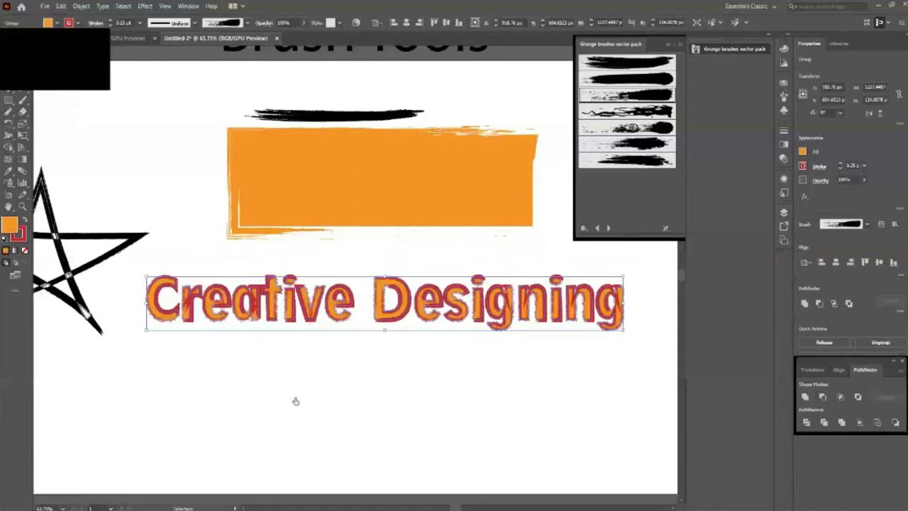
left_click(177, 198)
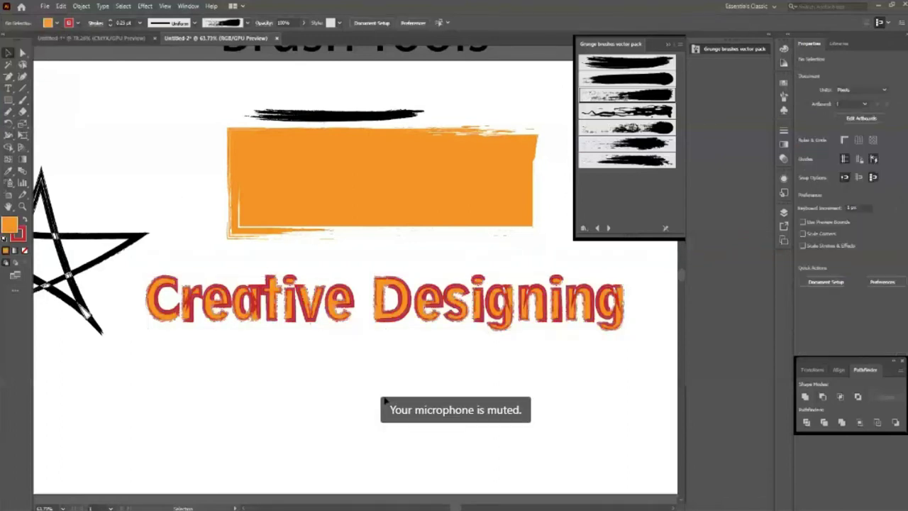
Step: Scroll around the artboard and check the recoloured 'Creative Designing' group
scroll(386, 387, "down", 1)
scroll(386, 385, "up", 2)
left_click(315, 334)
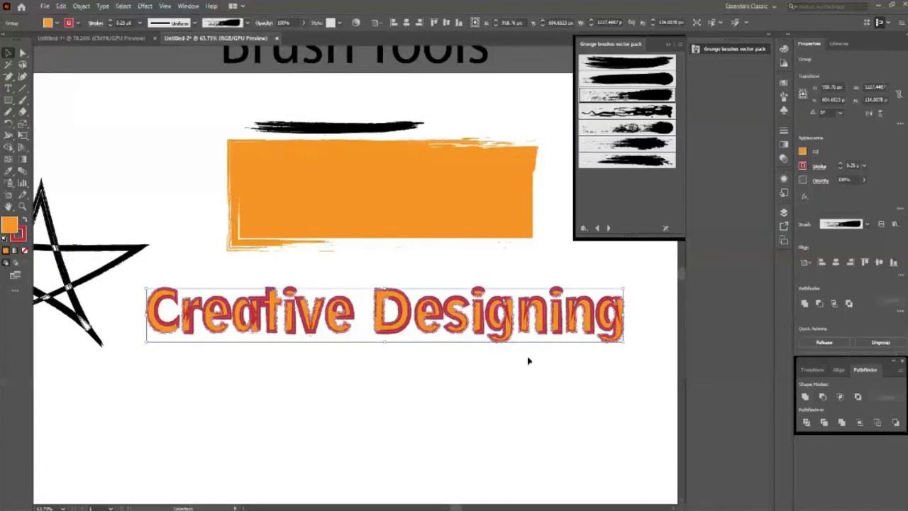
scroll(529, 360, "down", 1)
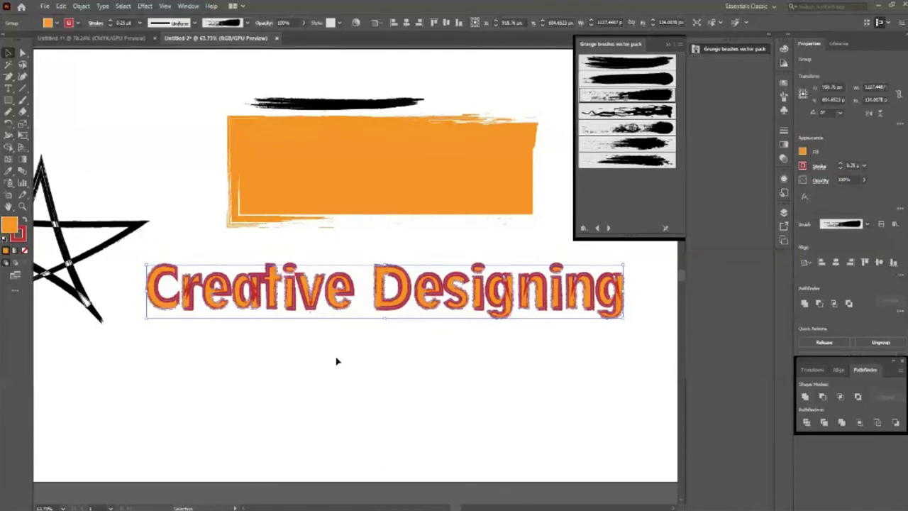
left_click(337, 362)
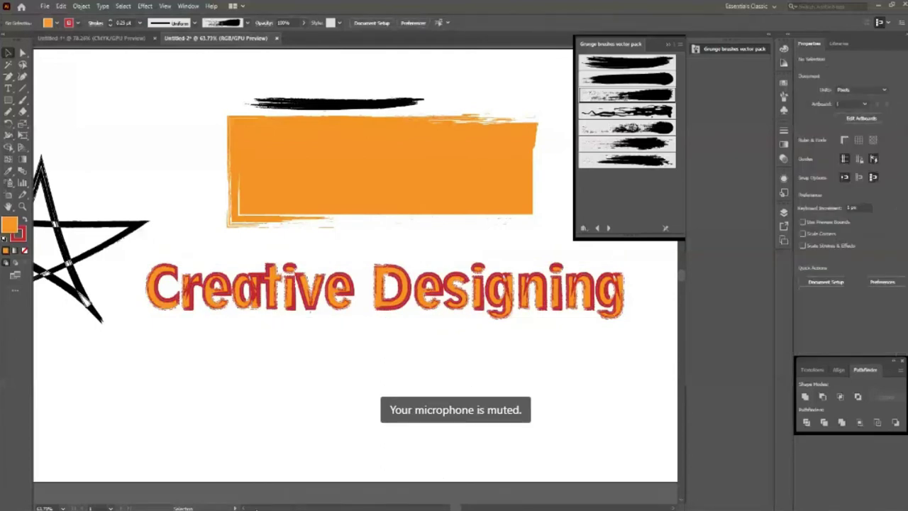
scroll(307, 170, "left", 1)
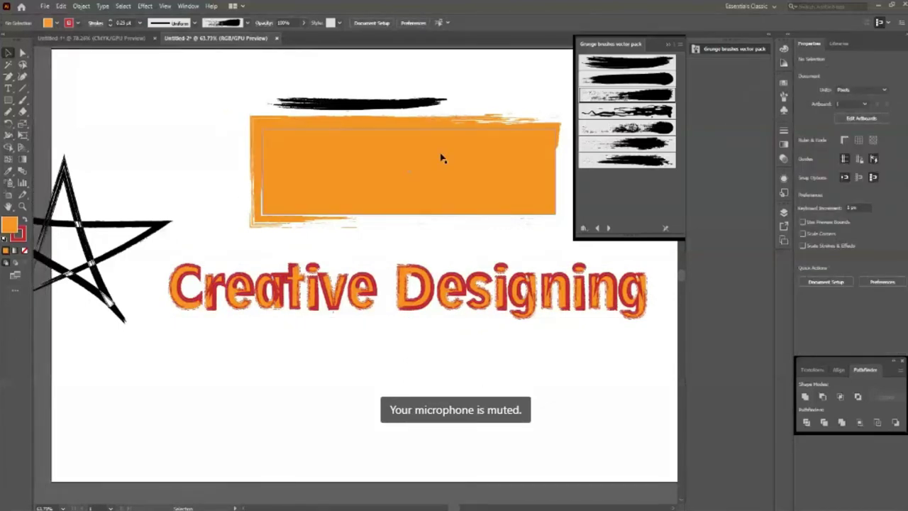
Step: Close the grunge brushes panel, zoom out, and move the star further left
scroll(441, 157, "up", 2)
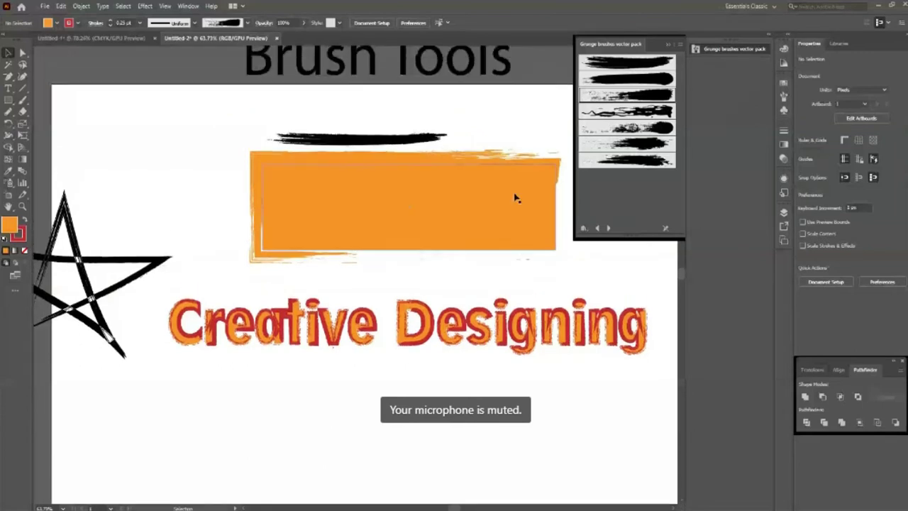
left_click(671, 46)
key("ctrl+minus")
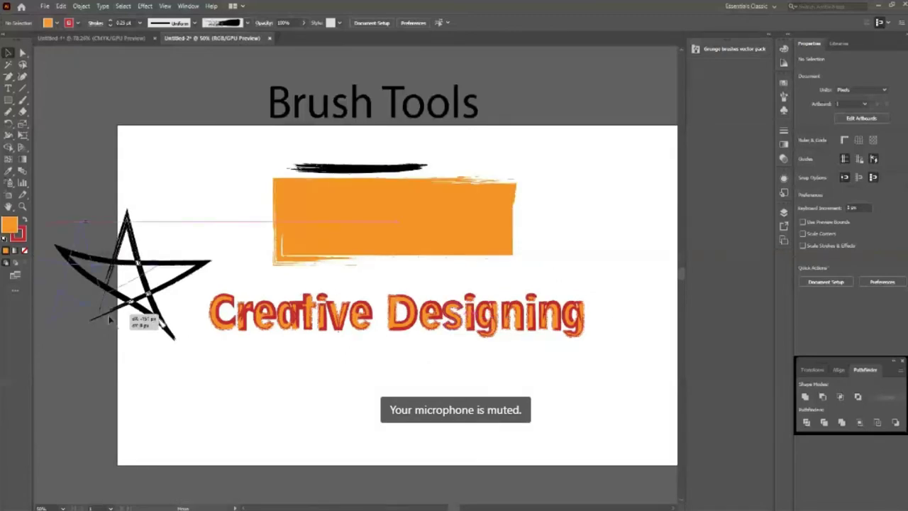
left_click_drag(110, 320, 106, 321)
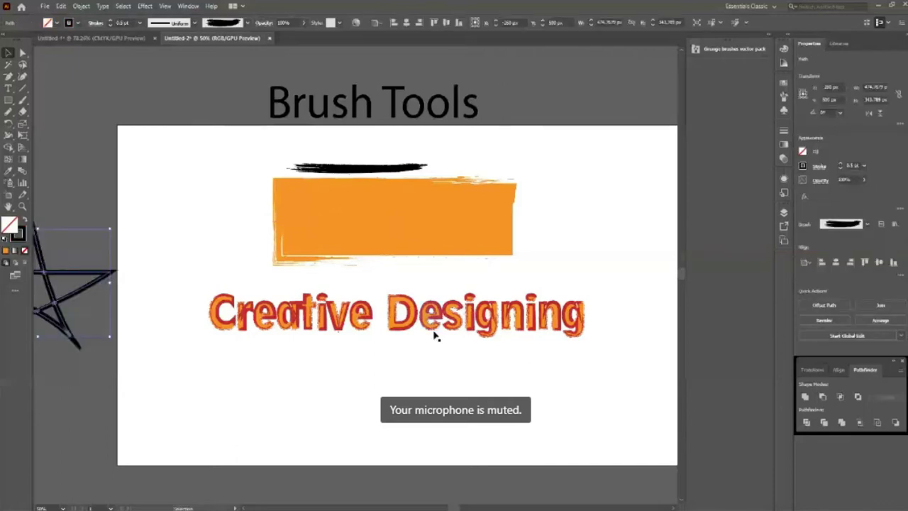
scroll(436, 334, "down", 1)
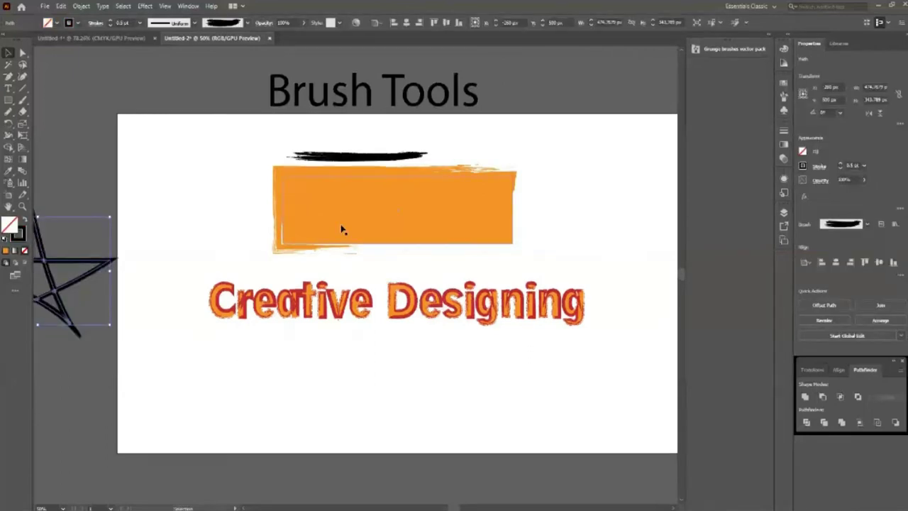
Step: Place the black 'Brush Tools' title frame inside the orange banner
left_click(315, 190)
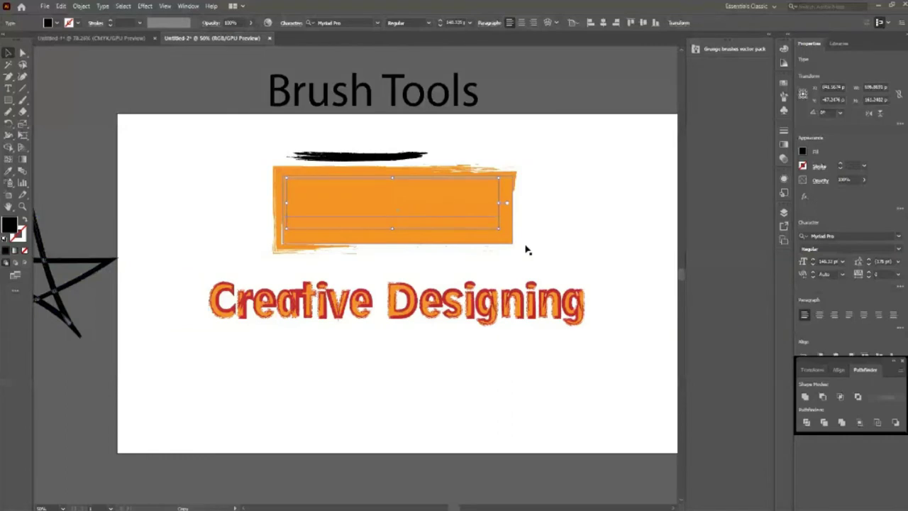
left_click(527, 250)
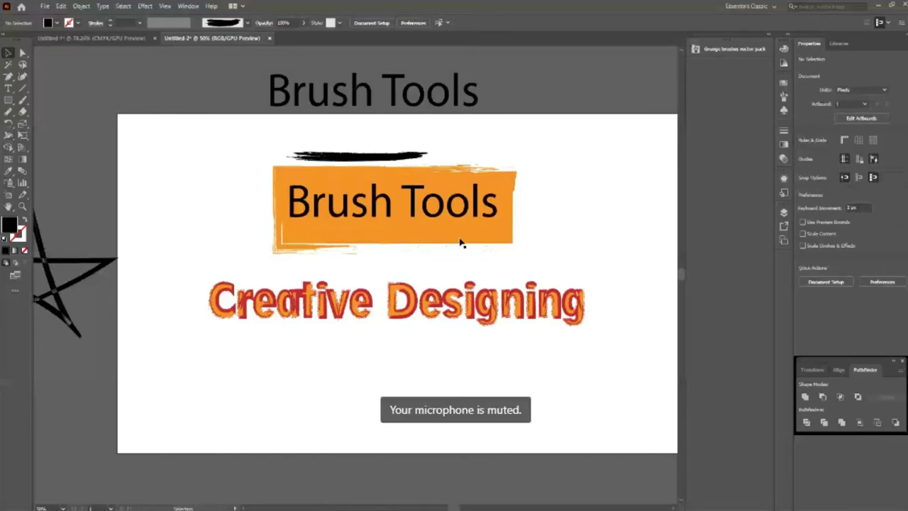
scroll(587, 269, "down", 1)
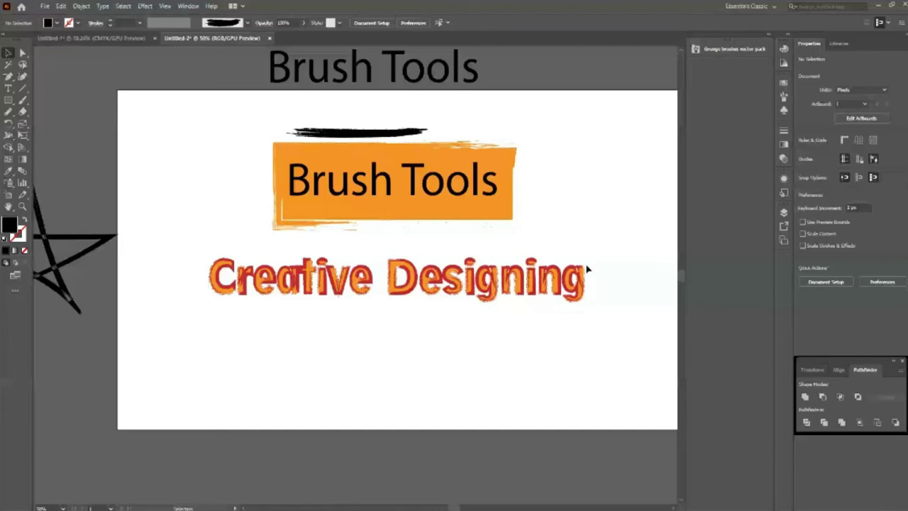
left_click_drag(359, 237, 500, 333)
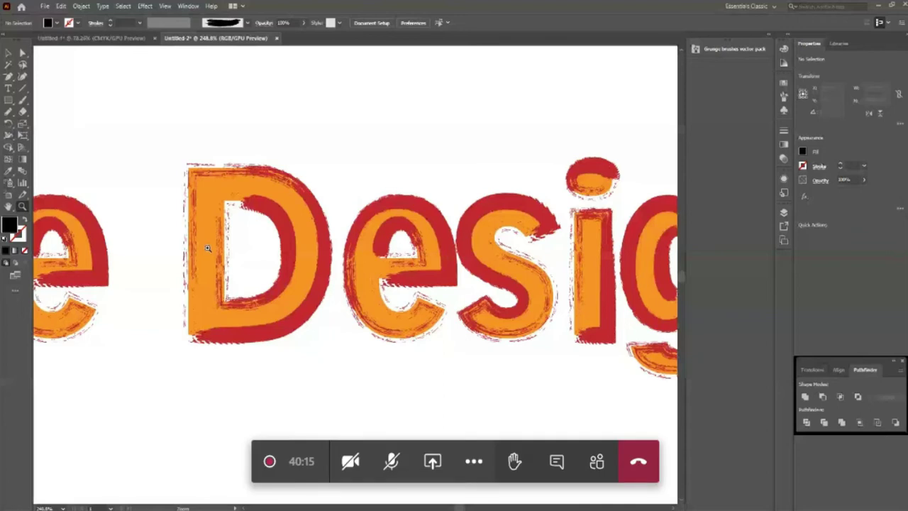
left_click(248, 293, "alt")
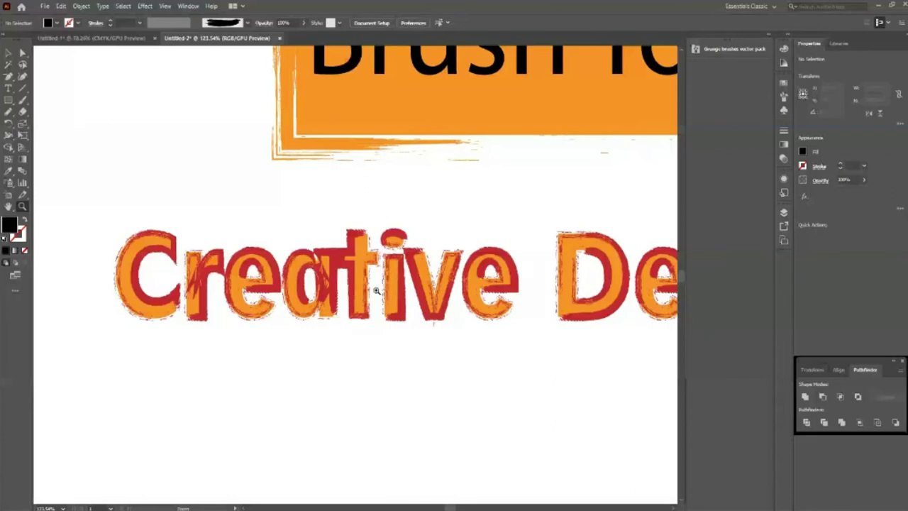
left_click(297, 320)
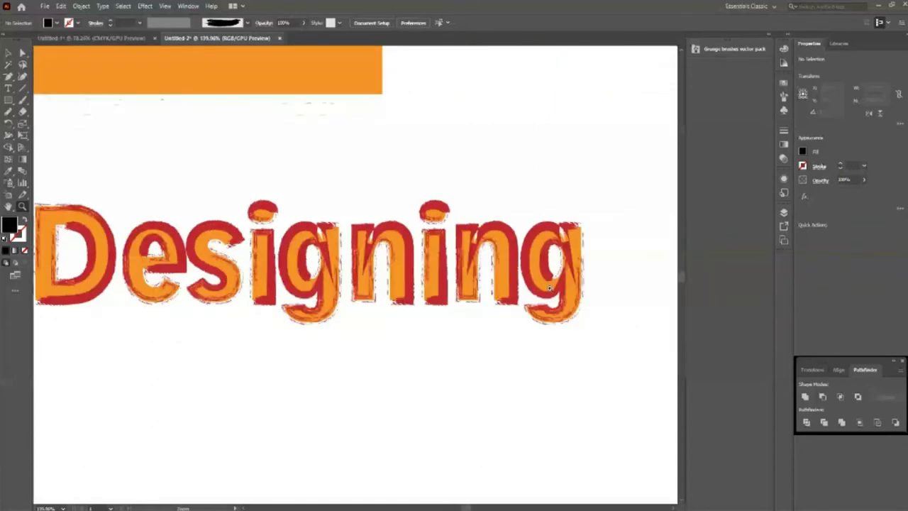
left_click_drag(550, 287, 441, 212)
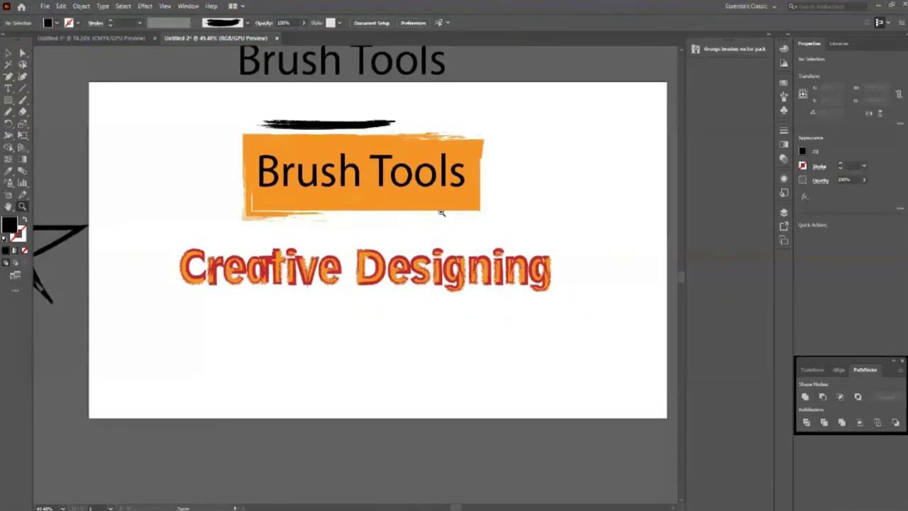
left_click_drag(442, 212, 419, 209)
left_click(8, 54)
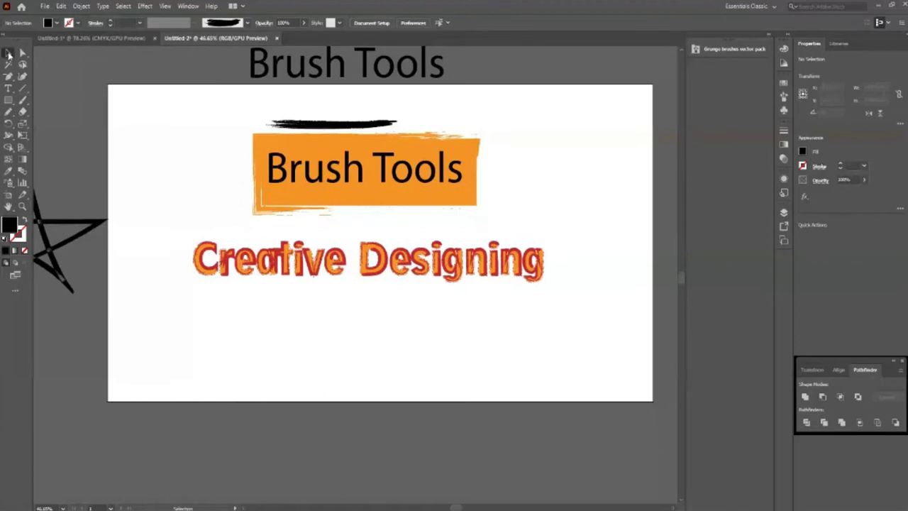
Step: Draw a 296 px circle with no fill and black stroke, and select the grunge-brushed ring
key("l")
left_click_drag(366, 320, 395, 364)
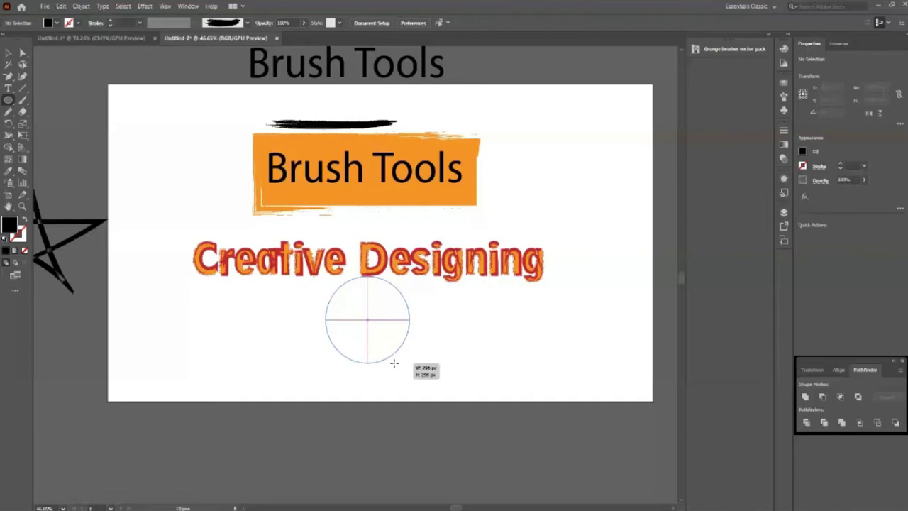
left_click_drag(394, 363, 395, 380)
key("shift+x")
key("v")
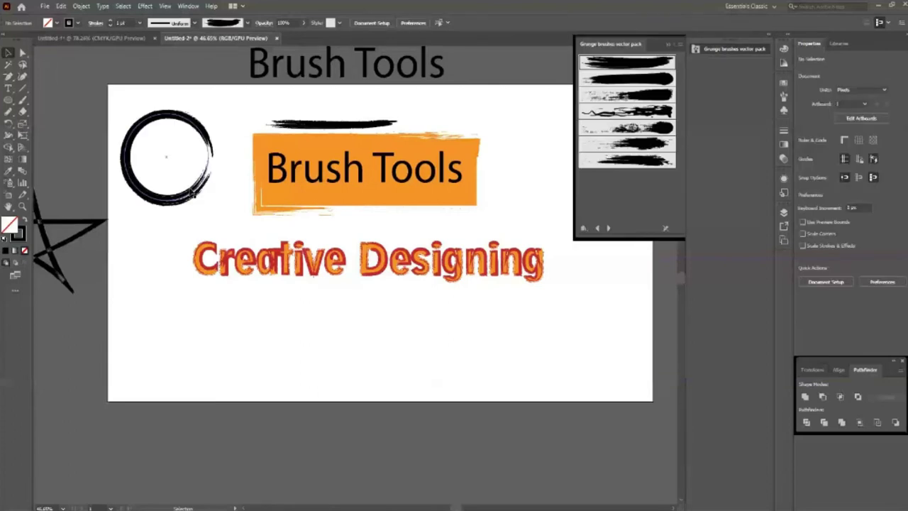
left_click(193, 193)
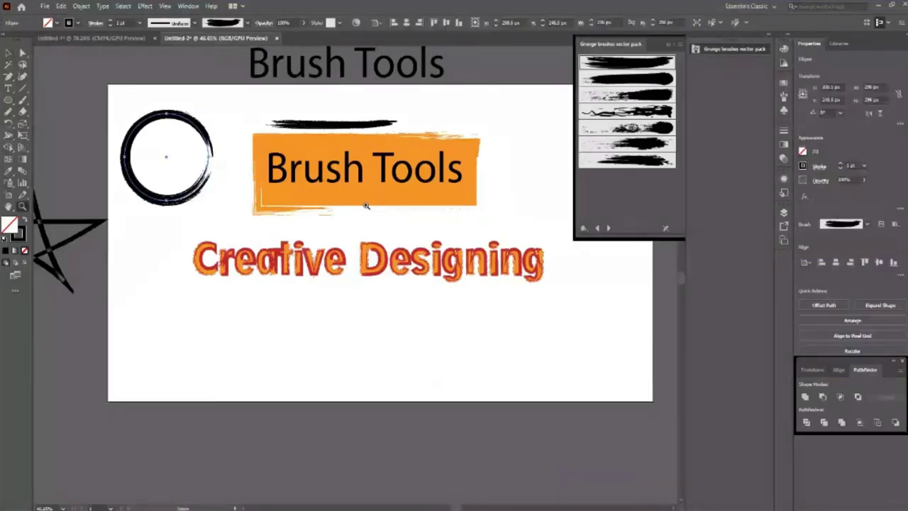
left_click_drag(367, 206, 187, 161)
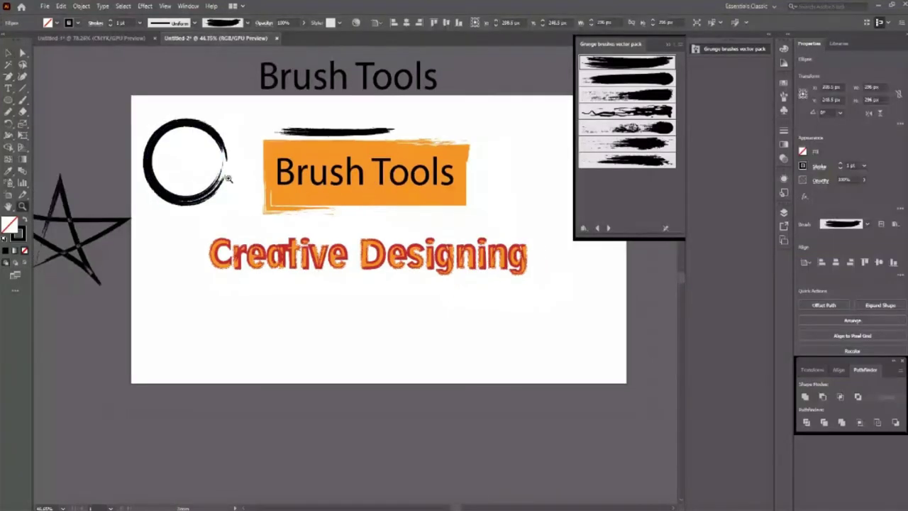
Step: Place a shrunken copy of the Brush Tools heading over the ring
left_click(187, 161)
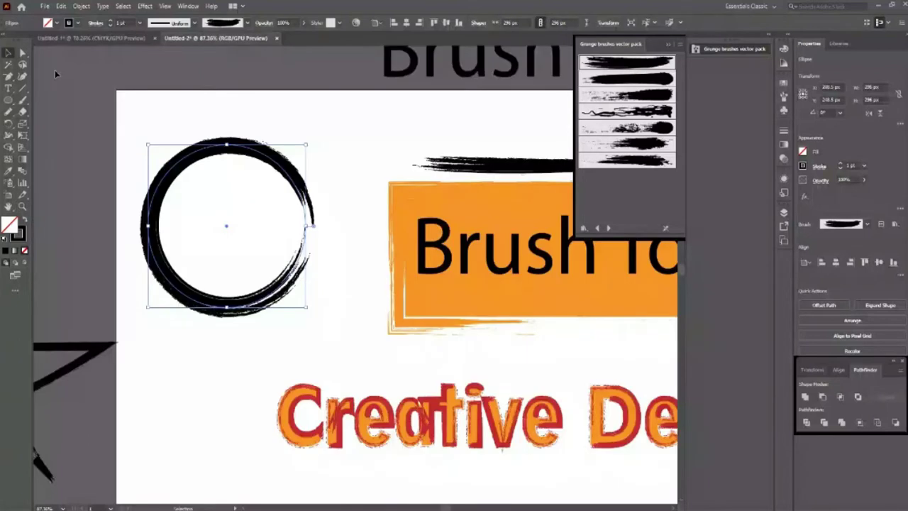
left_click(54, 70)
left_click_drag(433, 77, 234, 238)
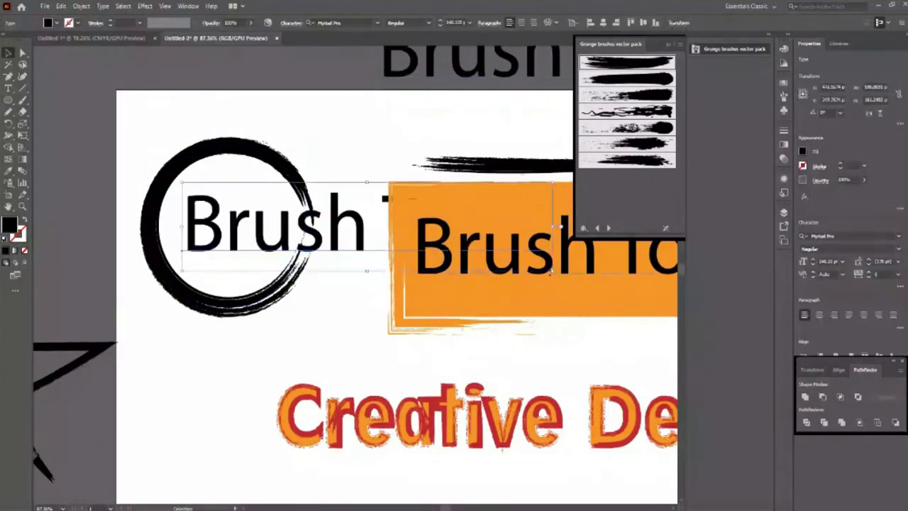
left_click_drag(550, 272, 364, 229)
Step: Move the ring and its text toward the bottom-left of the artboard
key("z")
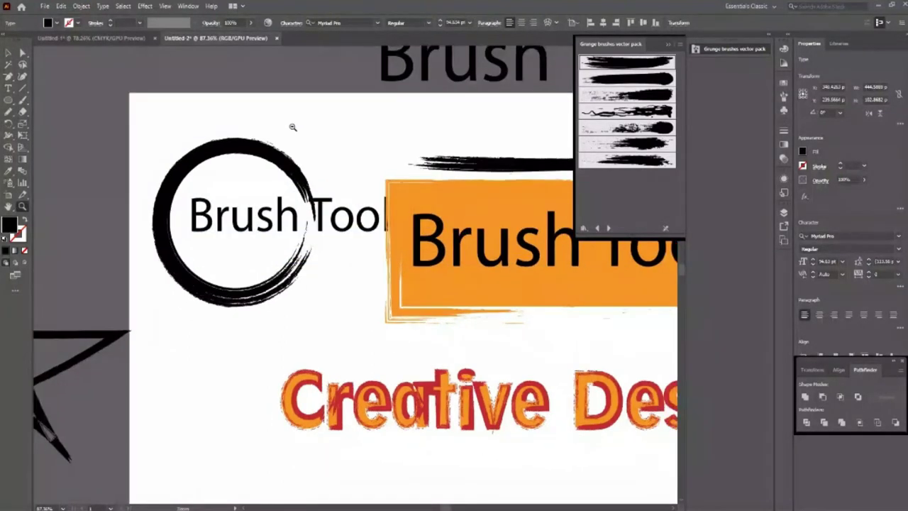
key("ctrl+0")
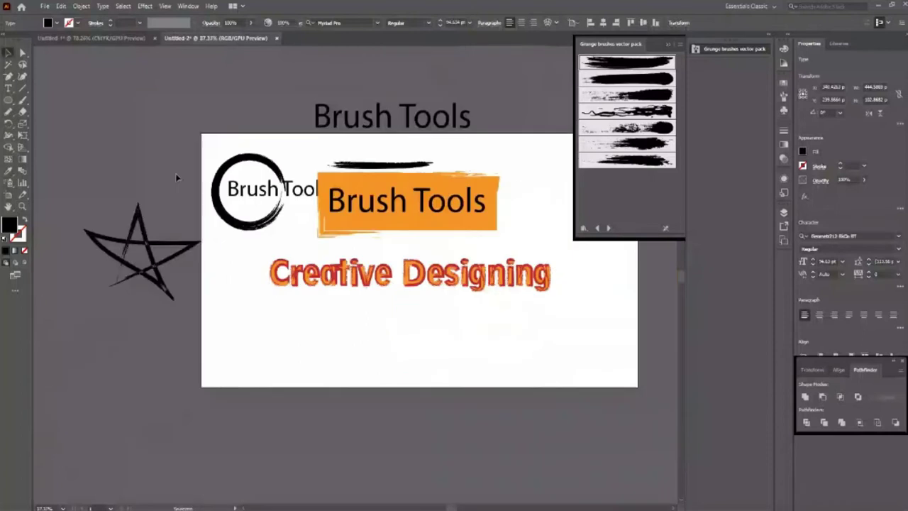
key("v")
left_click(258, 225)
mouse_move(258, 226)
left_mouse_down()
mouse_move(289, 335)
mouse_move(284, 369)
mouse_move(386, 402)
mouse_move(426, 396)
left_mouse_up()
left_click(336, 371)
Step: Nudge the Brush Tools text down two steps inside the ring
key("z")
key("v")
left_click(360, 325)
key("Down")
key("Down")
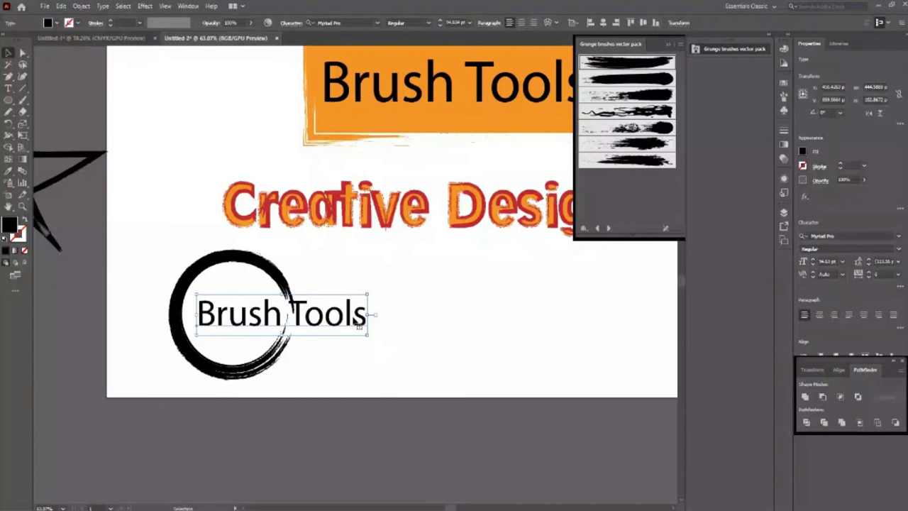
key("Down")
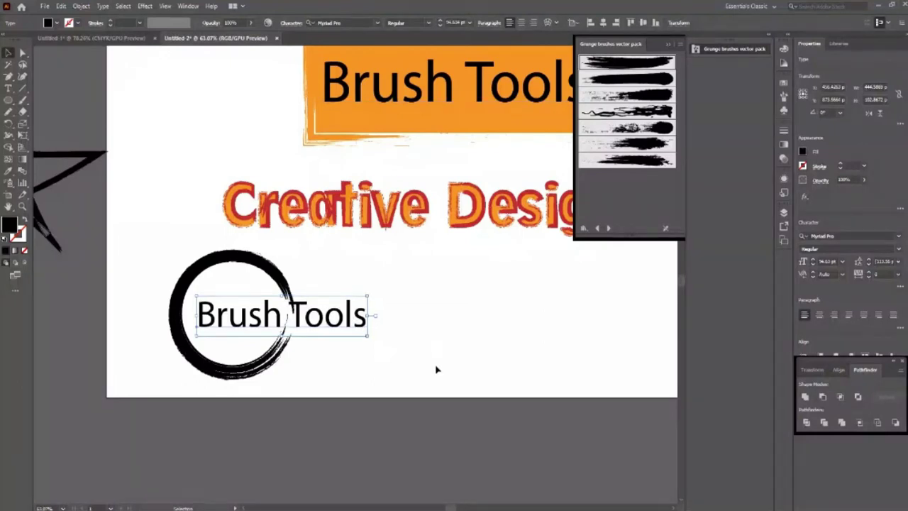
Step: Recolour the ring's Brush Tools text from orange to dark brown
left_click(57, 23)
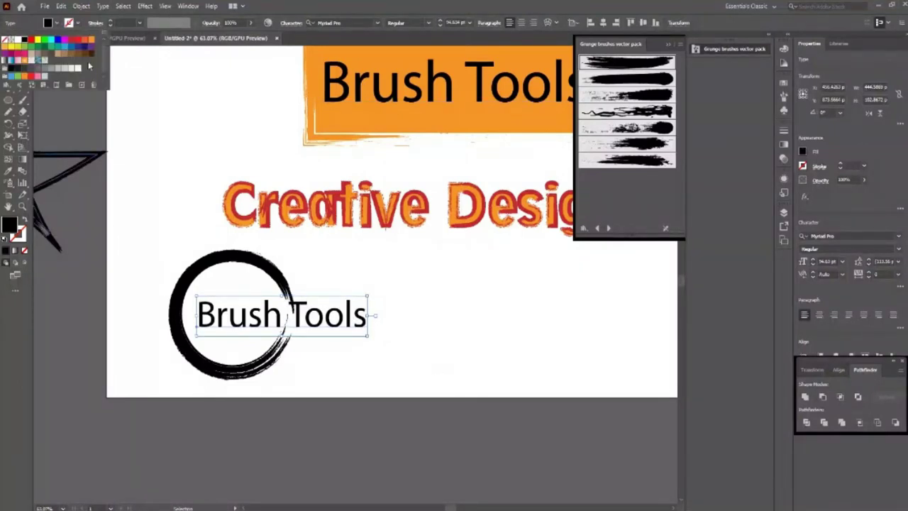
left_click(94, 42)
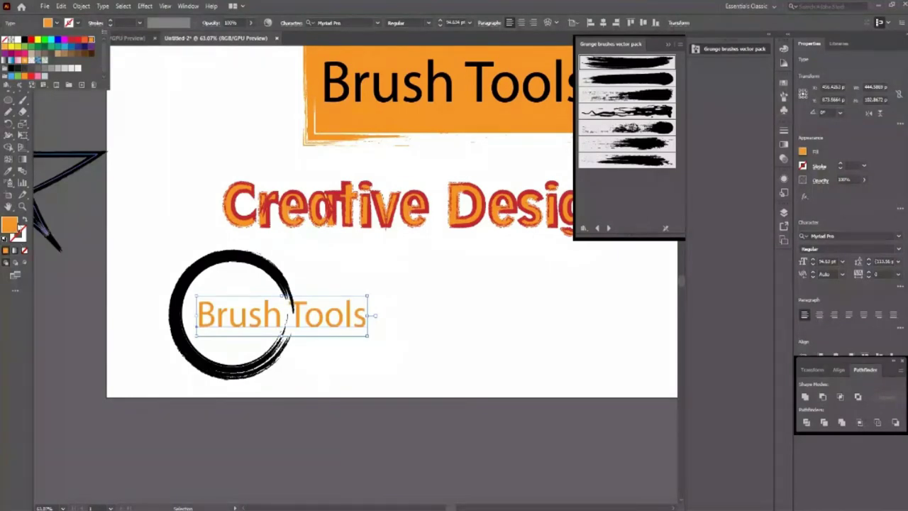
double_click(8, 224)
left_click_drag(592, 192, 552, 227)
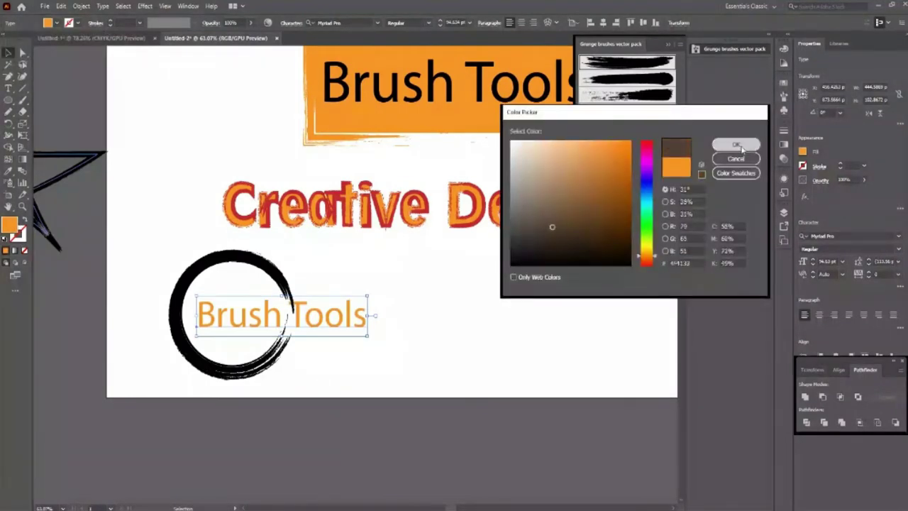
left_click(737, 146)
left_click(443, 312)
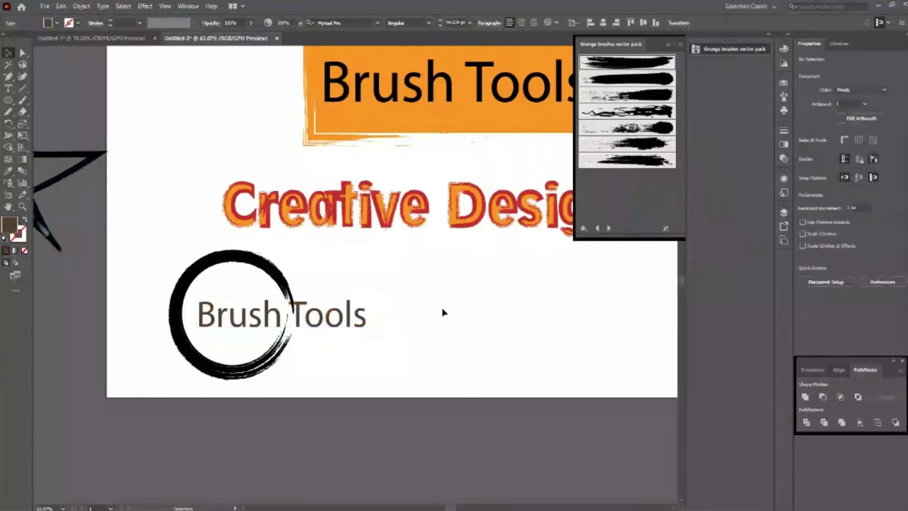
Step: Duplicate the artboard to the right of the original and delete its copied artwork
key("z")
mouse_move(442, 312)
left_mouse_down()
mouse_move(314, 197)
mouse_move(546, 286)
left_mouse_up()
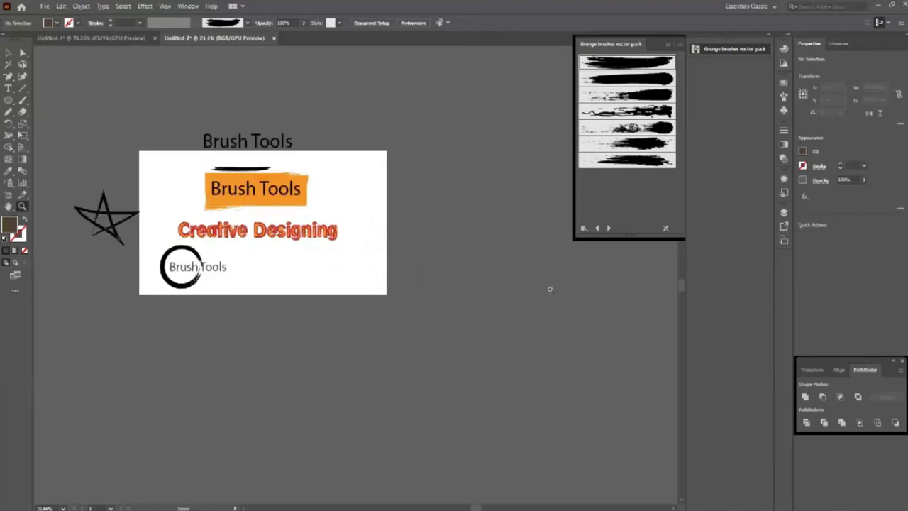
key("v")
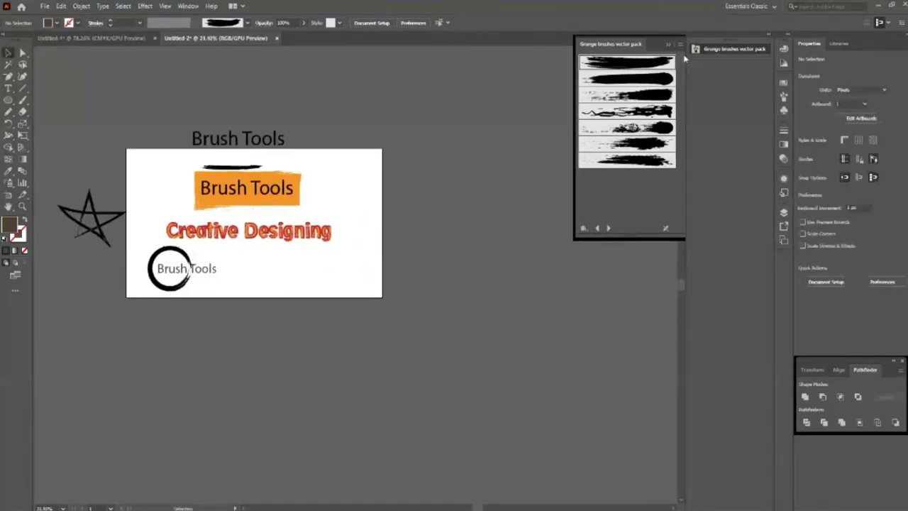
scroll(415, 262, "up", 1)
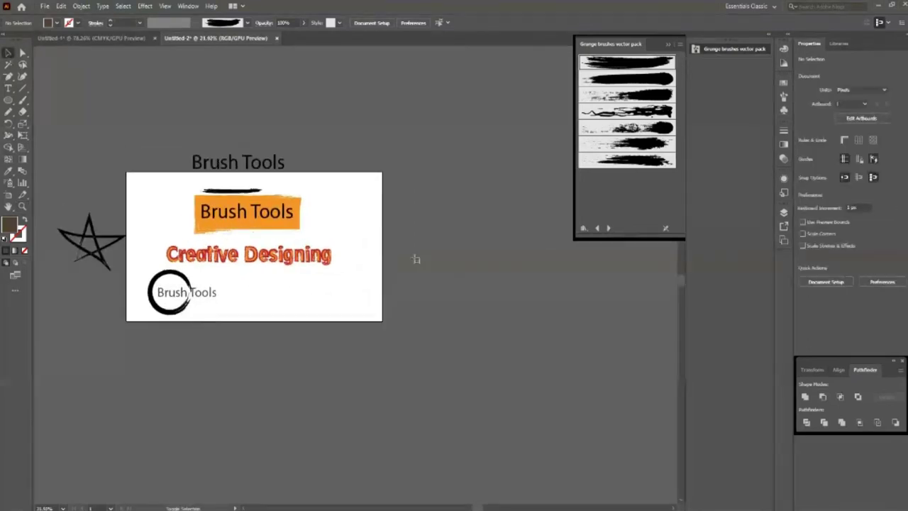
key("shift+o")
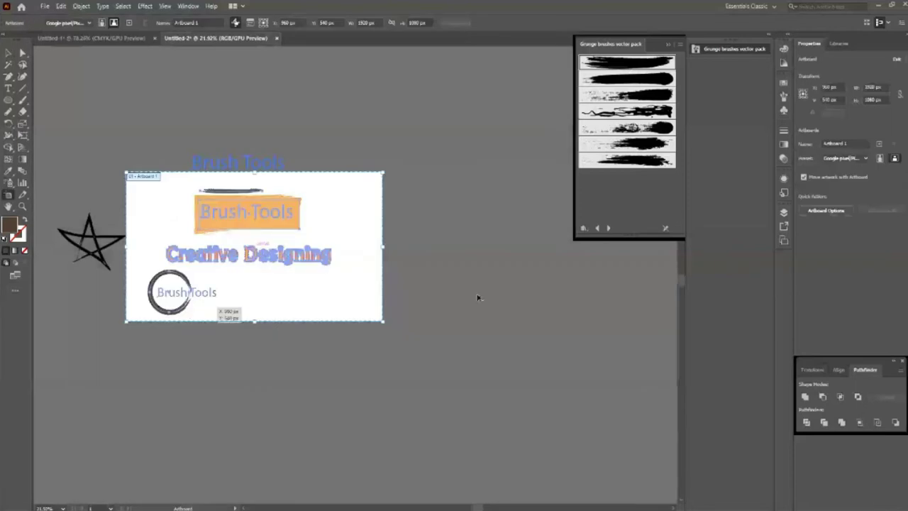
left_click_drag(479, 298, 470, 310)
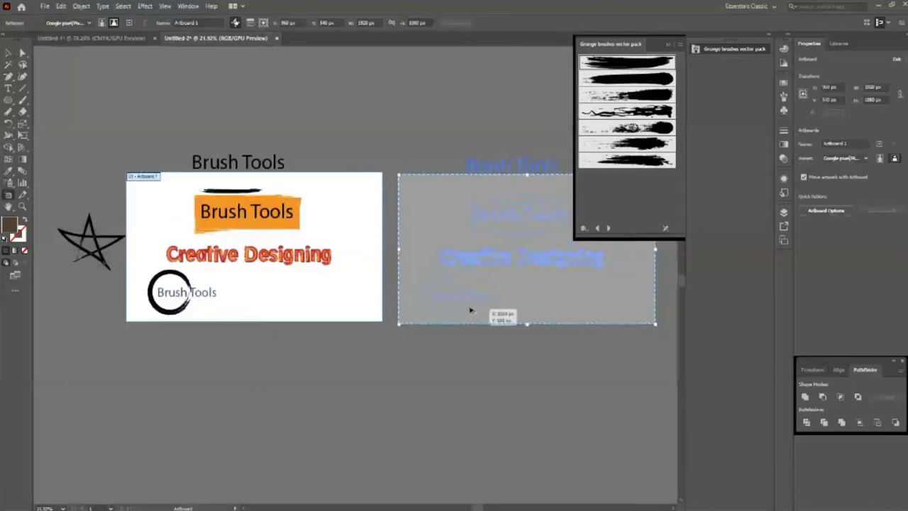
left_click_drag(471, 310, 471, 310)
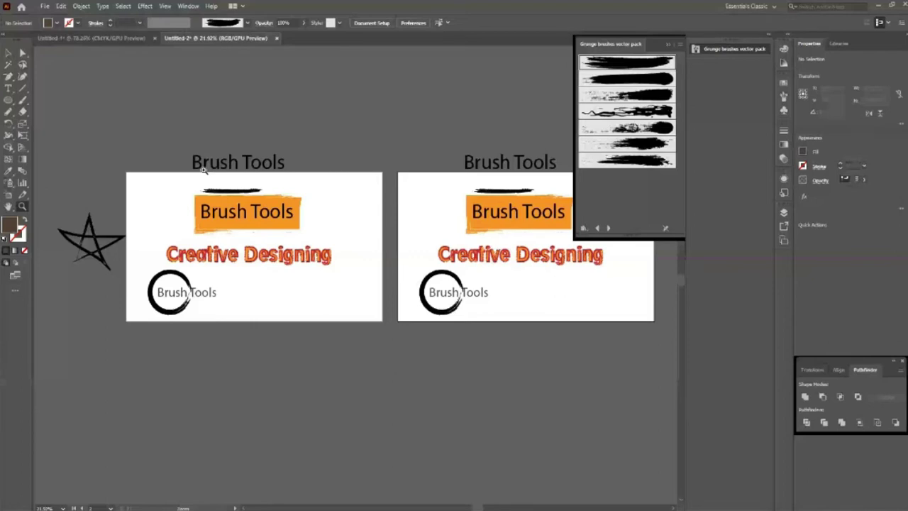
key("Delete")
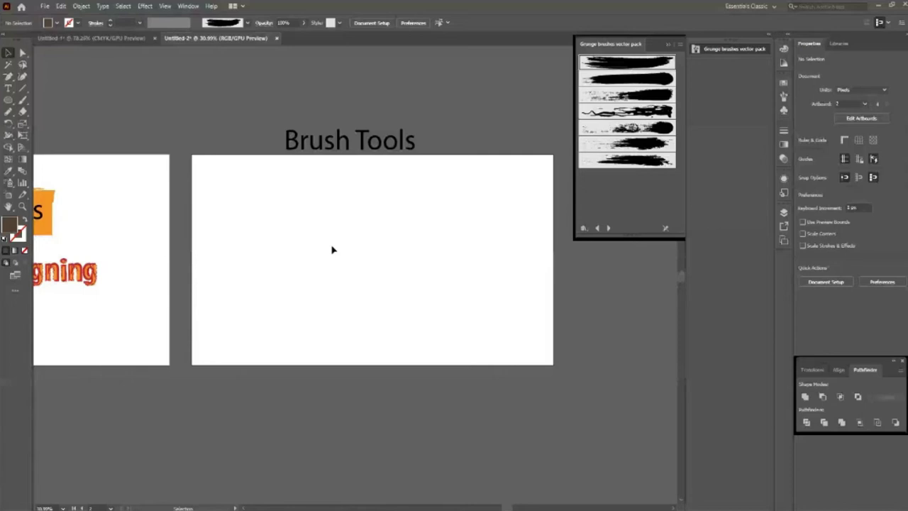
Step: Sketch a circle with the Paintbrush on the blank artboard and give it a black 2 pt stroke
key("b")
mouse_move(346, 219)
left_mouse_down()
mouse_move(383, 213)
mouse_move(318, 258)
left_mouse_up()
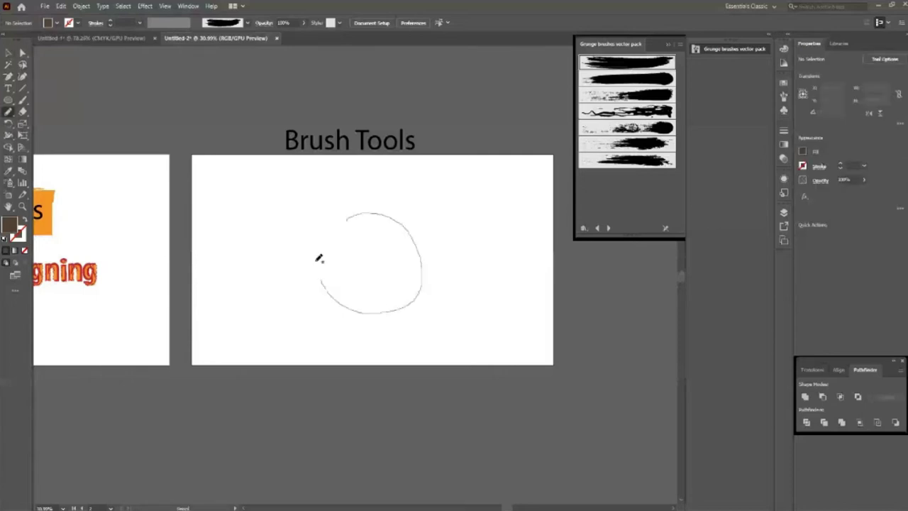
key("ctrl+z")
mouse_move(364, 207)
left_mouse_down()
mouse_move(317, 255)
mouse_move(332, 286)
mouse_move(419, 284)
mouse_move(428, 235)
mouse_move(404, 209)
mouse_move(365, 203)
left_mouse_up()
left_click(8, 53)
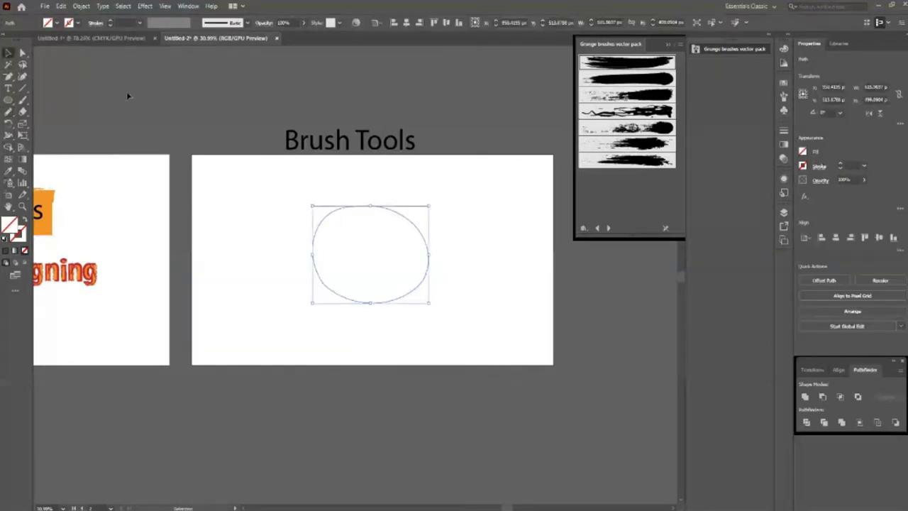
left_click(110, 22)
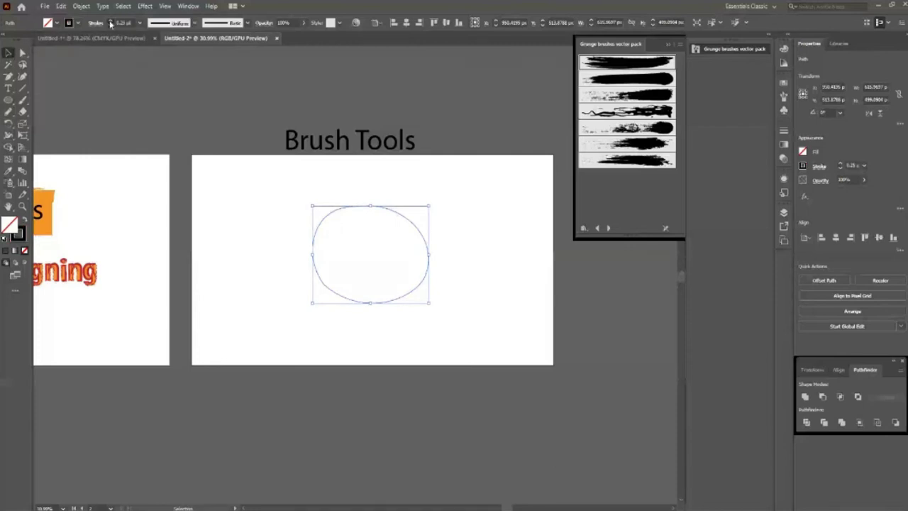
left_click(110, 21)
left_click(284, 205)
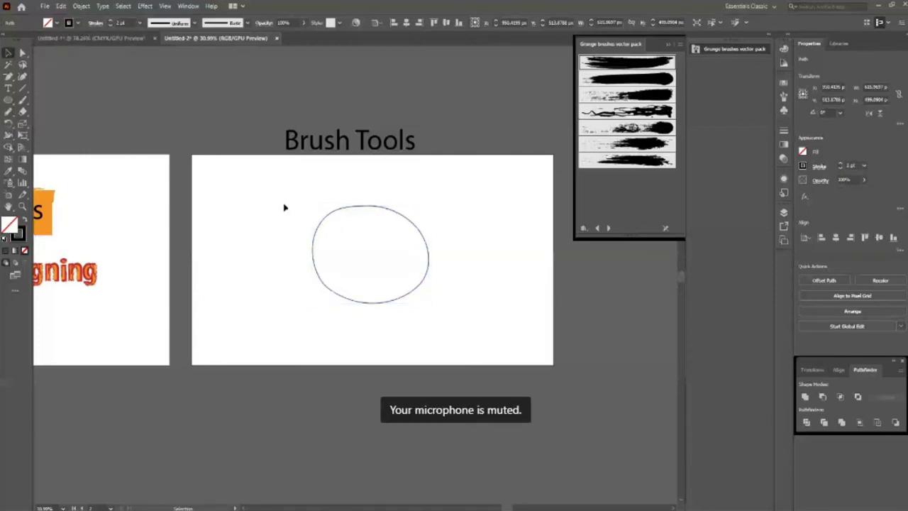
left_click(319, 223)
left_click(188, 6)
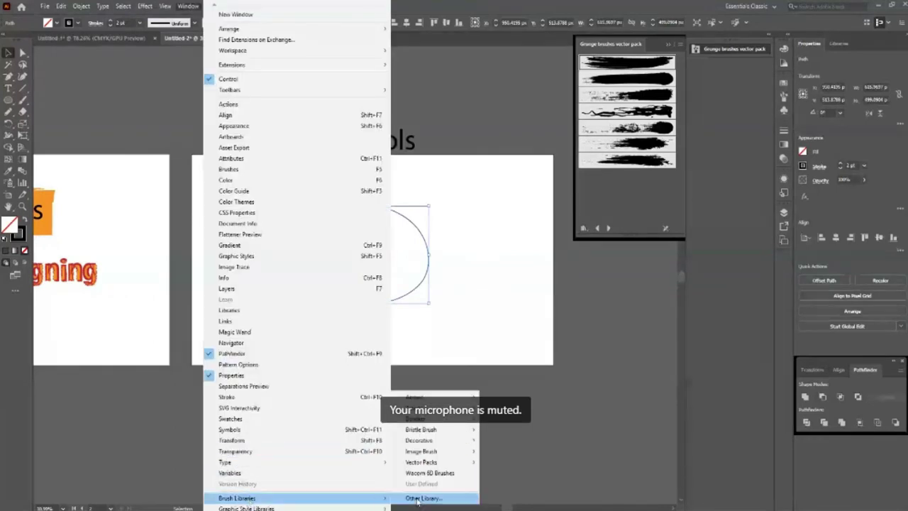
mouse_move(237, 498)
mouse_move(422, 462)
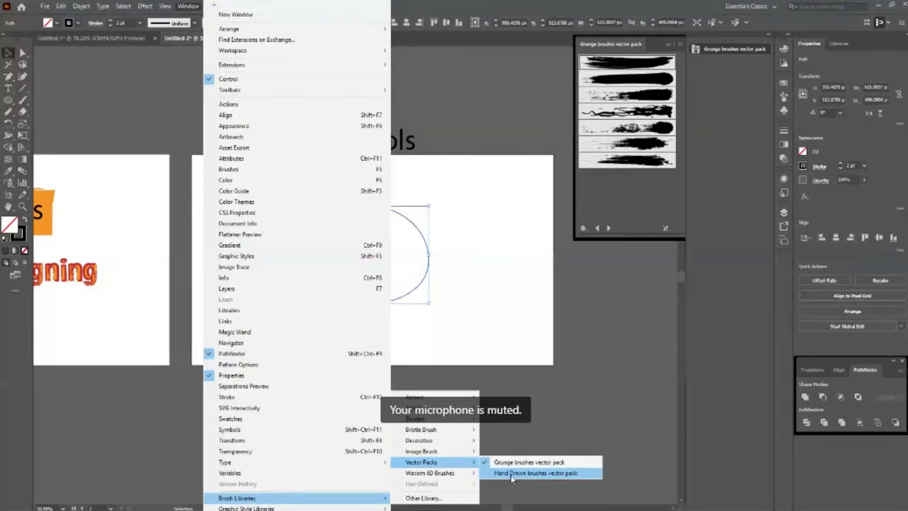
Step: Apply a thick brush from the Hand Drawn library to the circle
left_click(512, 474)
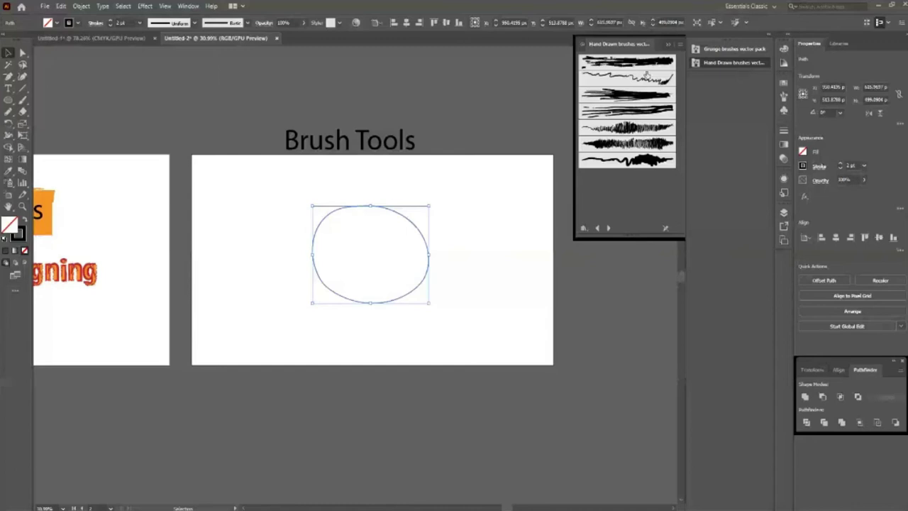
left_click(638, 94)
left_click(631, 95)
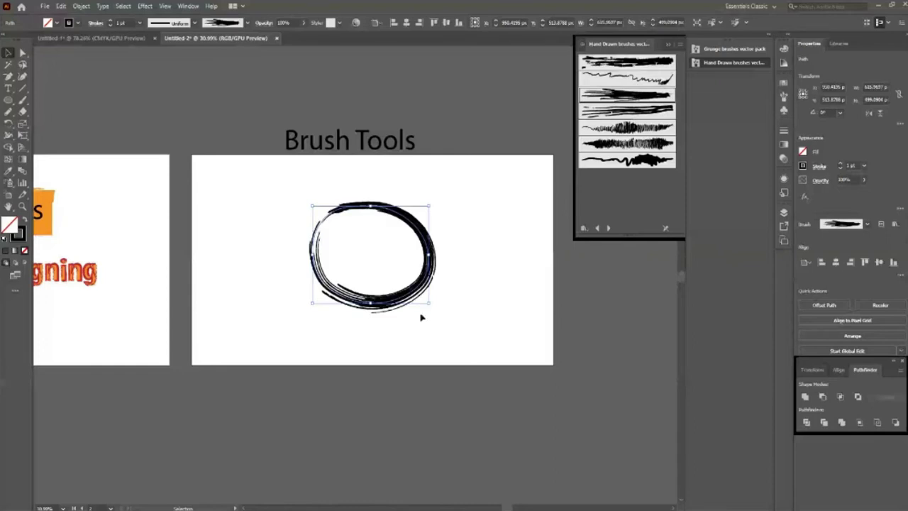
left_click(421, 318)
key("ctrl+z")
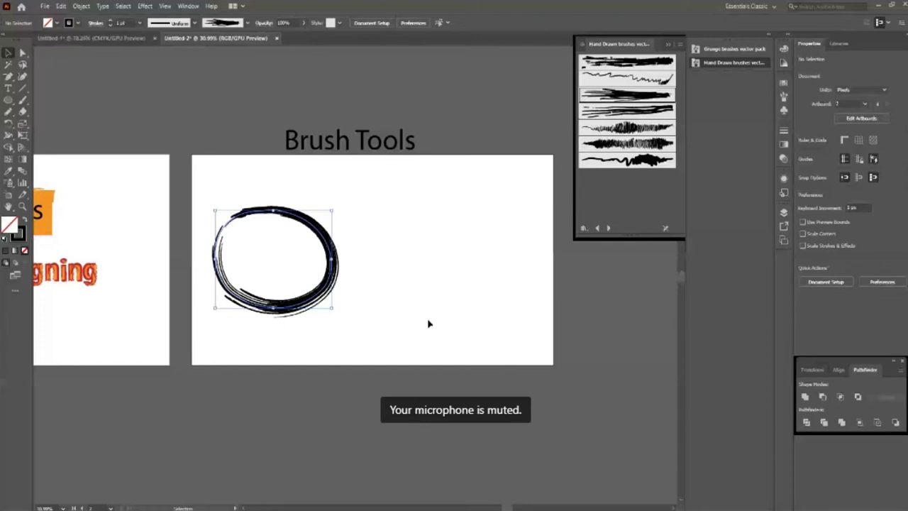
Step: Draw a line beside the circle and try Hand Drawn brushes, settling on a streaky one
key("b")
left_click_drag(377, 272, 490, 271)
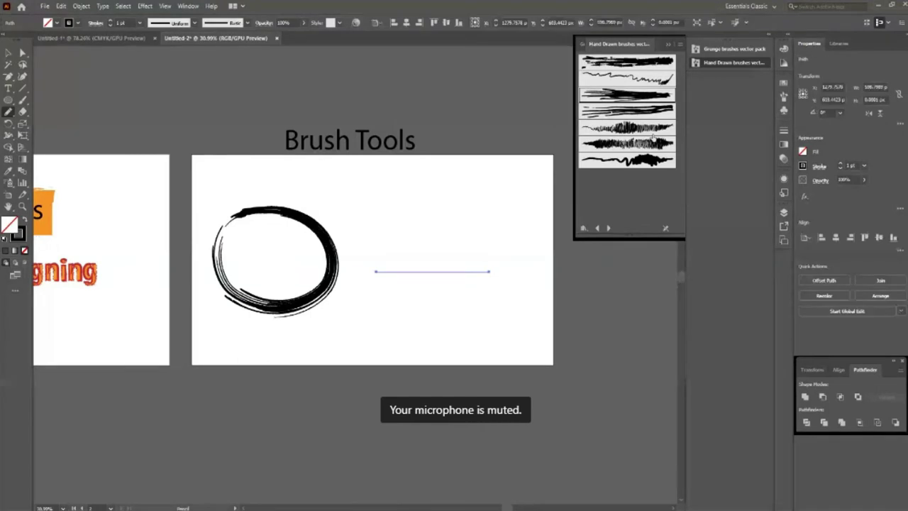
left_click(627, 78)
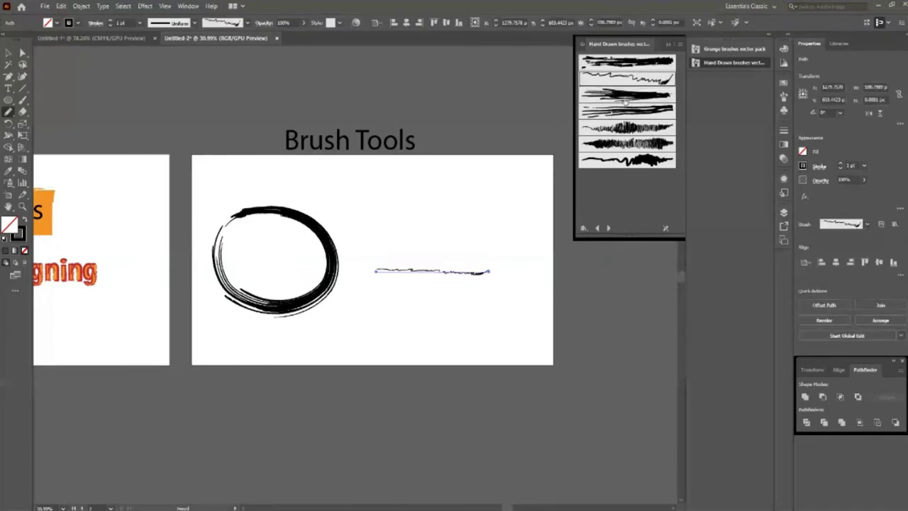
left_click(624, 99)
left_click(628, 144)
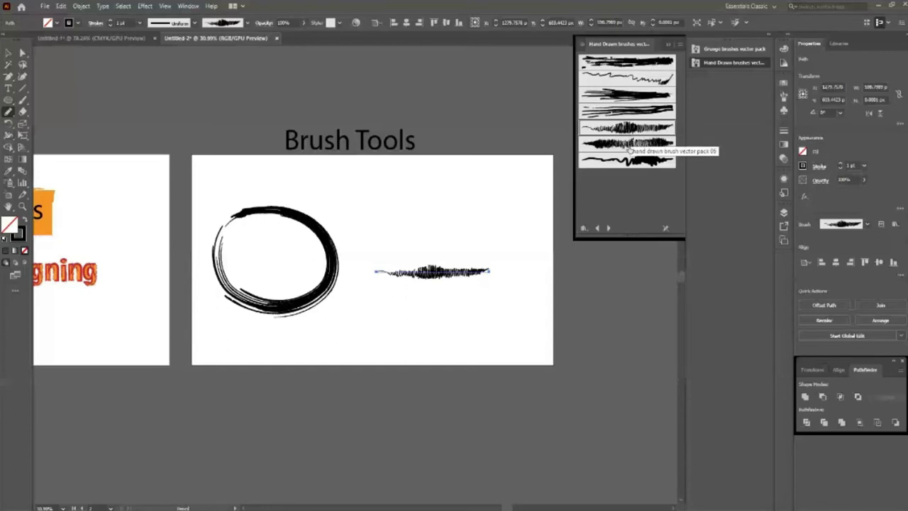
left_click(628, 145)
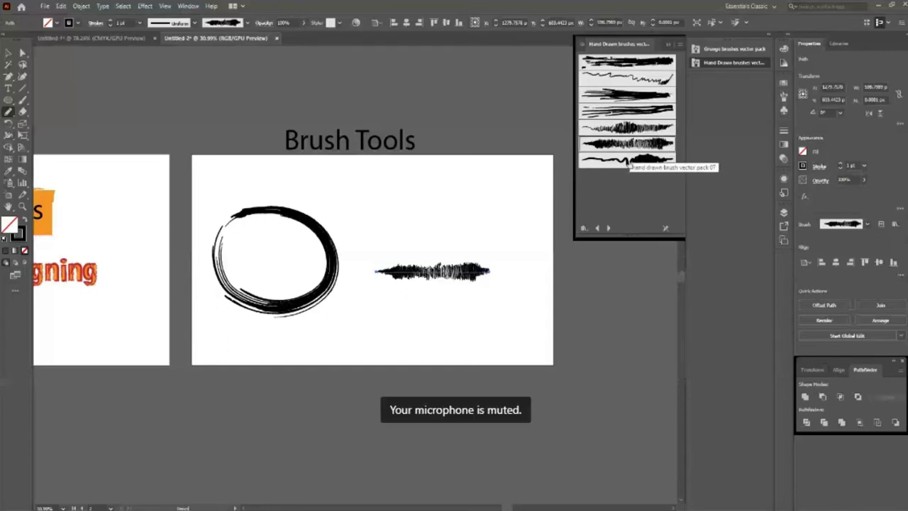
left_click(636, 100)
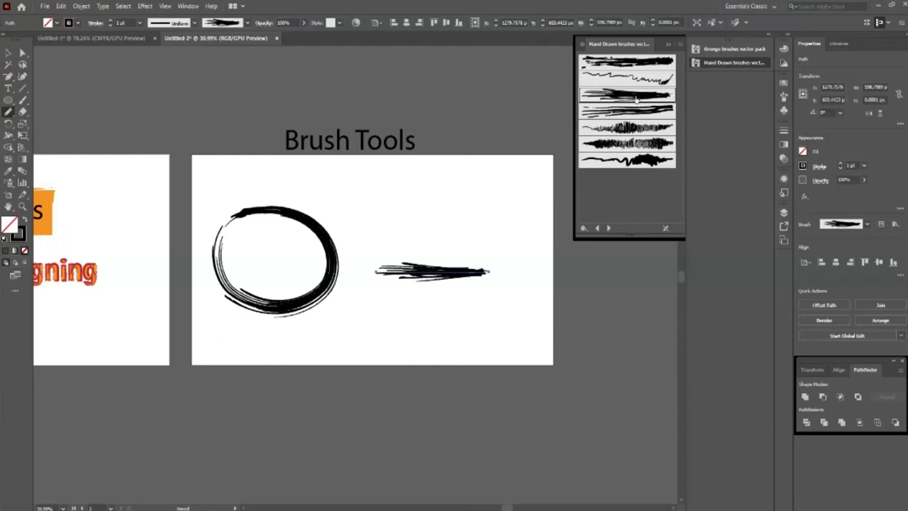
Step: Move the streaky stroke near the artboard's top, widen it, and draw a star beside the circle
key("v")
left_click_drag(490, 277, 458, 201)
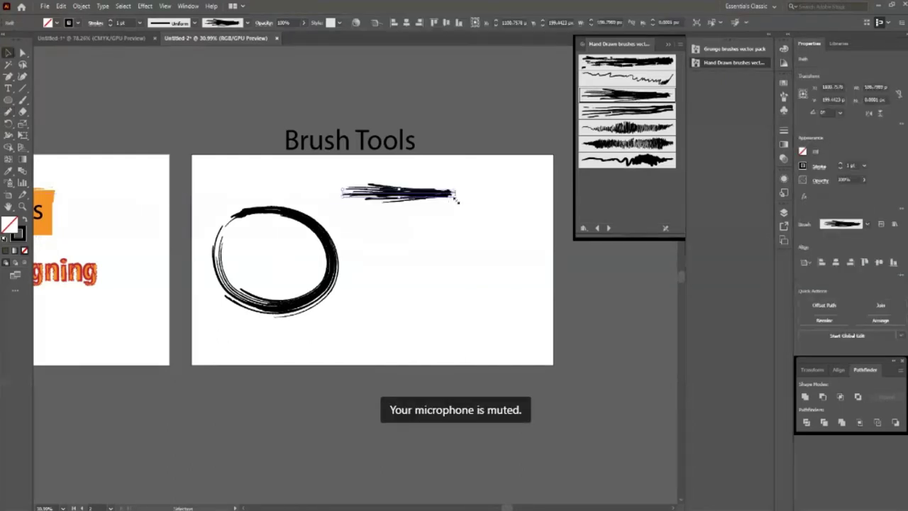
left_click_drag(458, 200, 466, 187)
left_click(278, 240)
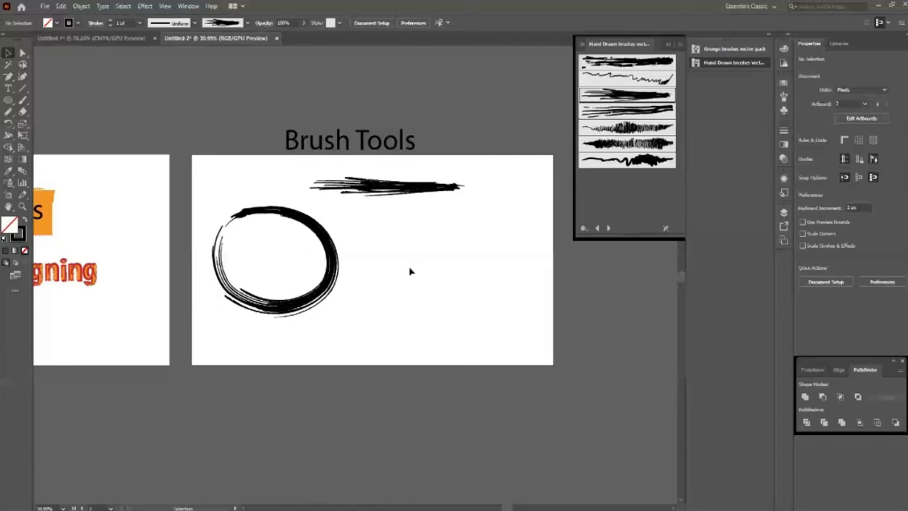
scroll(436, 268, "up", 1)
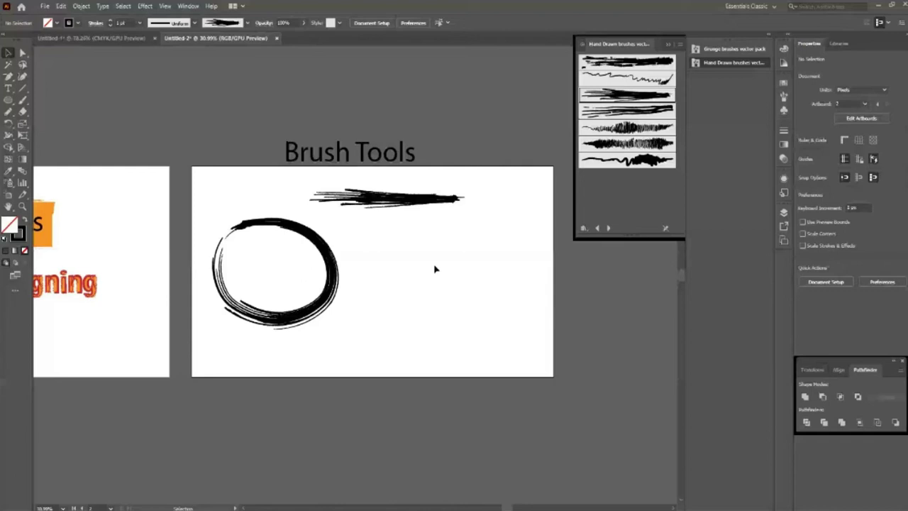
mouse_move(428, 277)
left_mouse_down()
mouse_move(435, 301)
mouse_move(457, 316)
left_mouse_up()
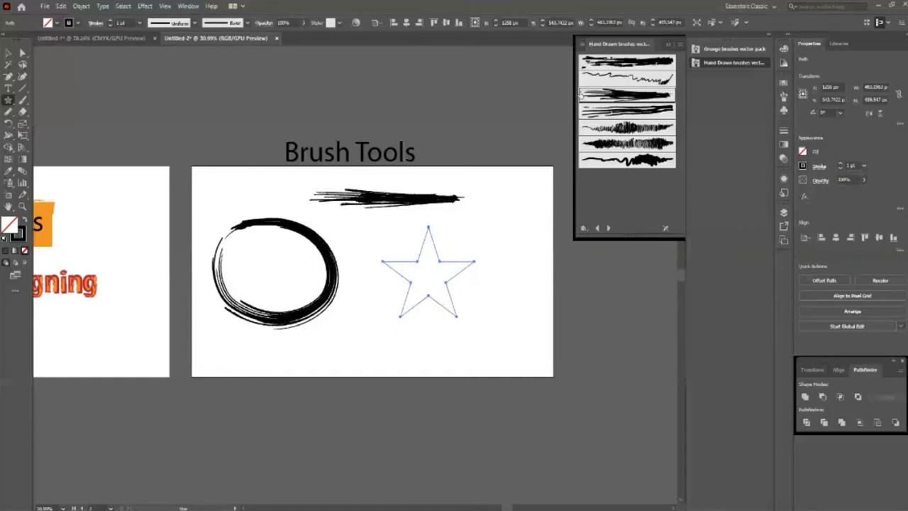
Step: Give the star a brown hand-drawn brush stroke from the Hand Drawn library
left_click(583, 93)
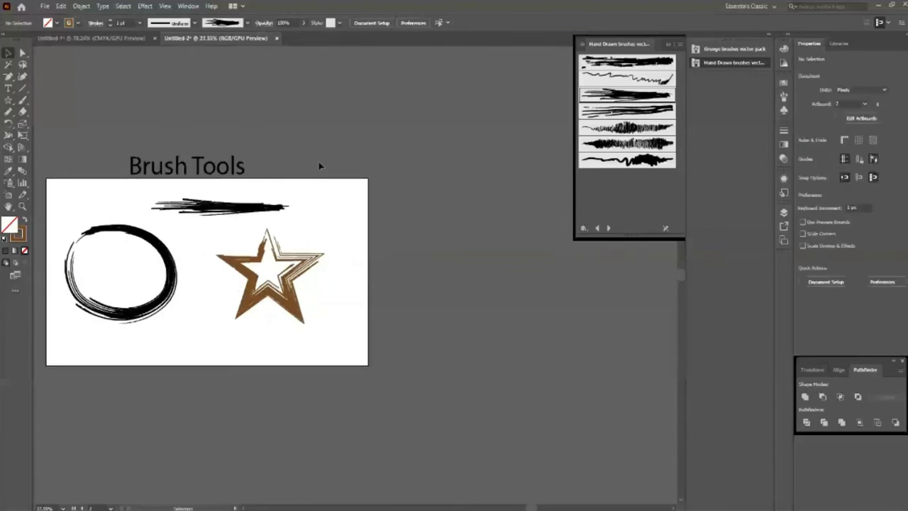
key("shift+o")
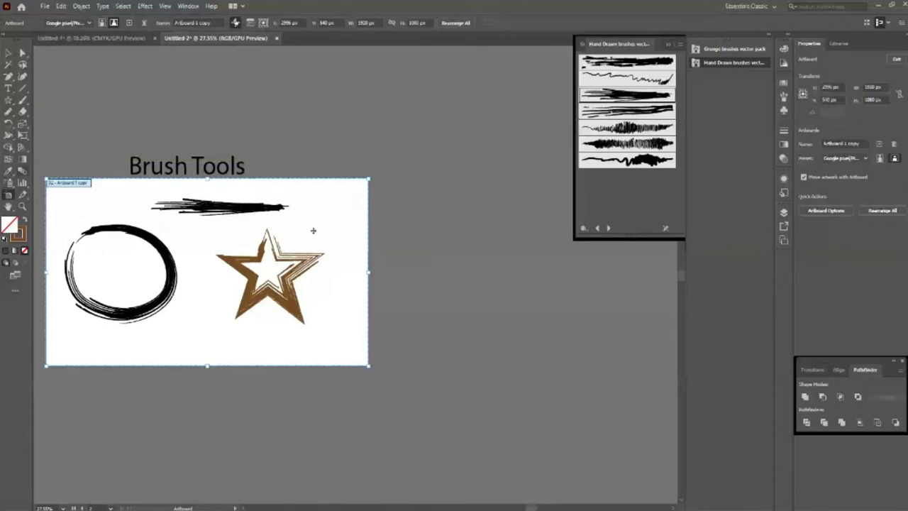
Step: Place a copy of the Brush Tools artboard to the right of the original
mouse_move(391, 178)
left_mouse_down()
mouse_move(457, 338)
mouse_move(595, 369)
left_mouse_up()
key("ctrl+z")
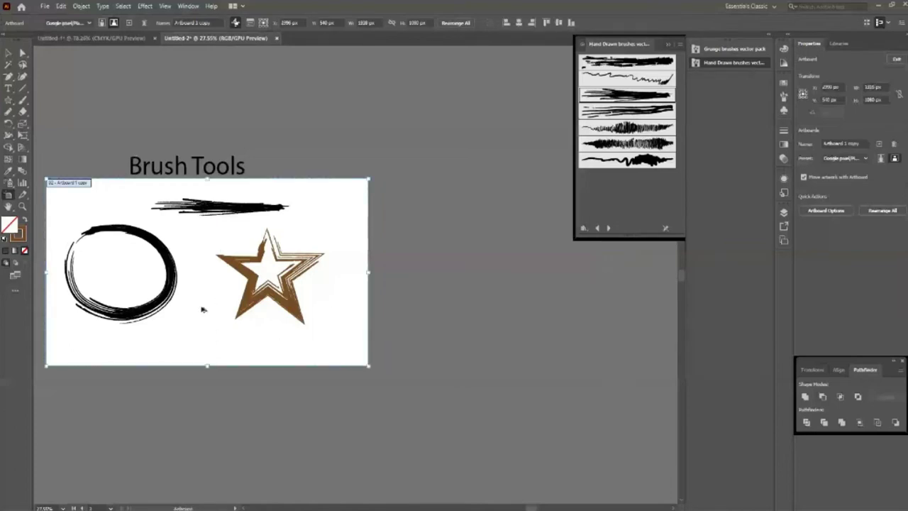
left_click_drag(201, 310, 539, 310)
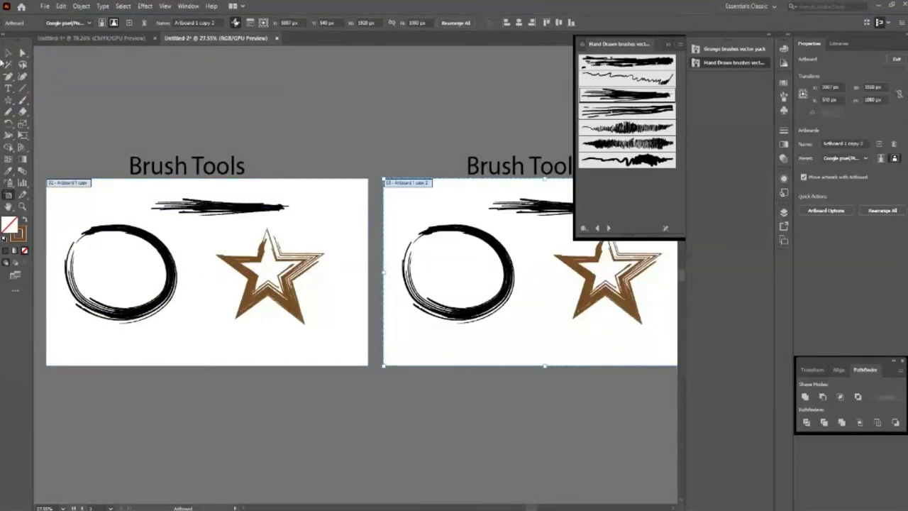
key("Escape")
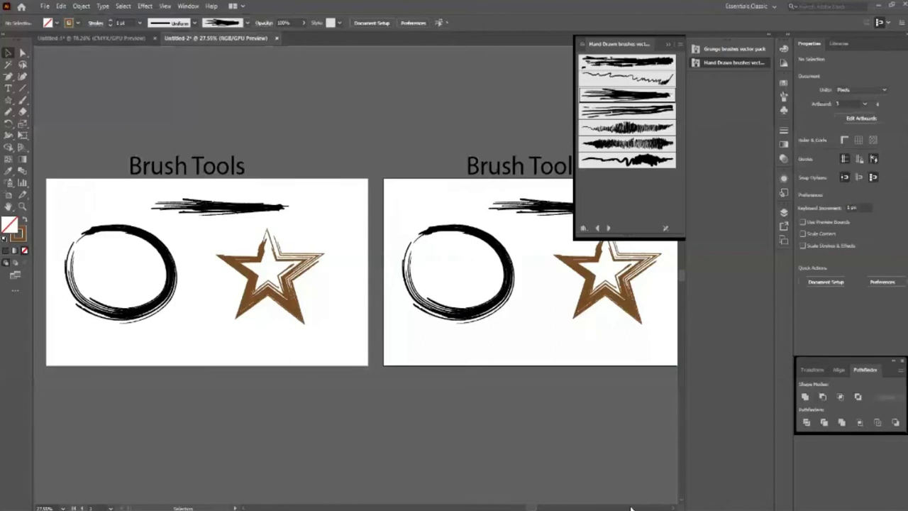
left_click_drag(631, 508, 673, 508)
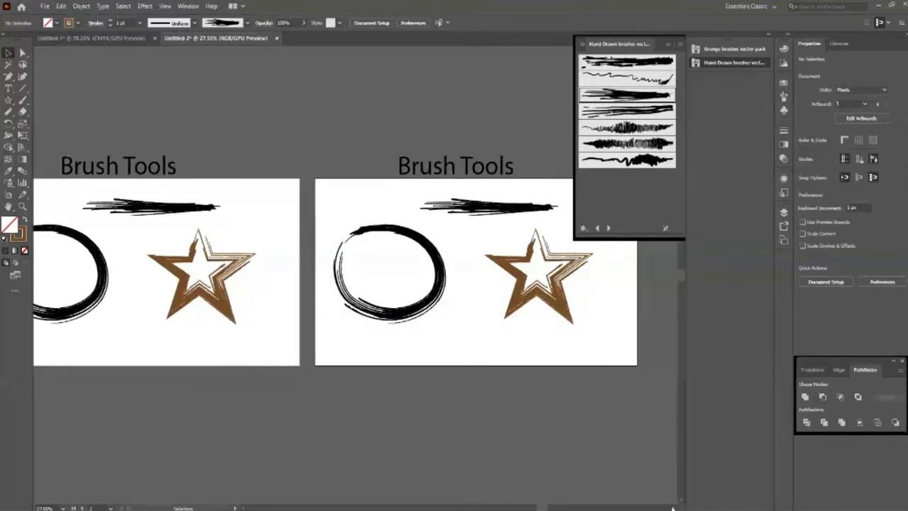
left_click(673, 508)
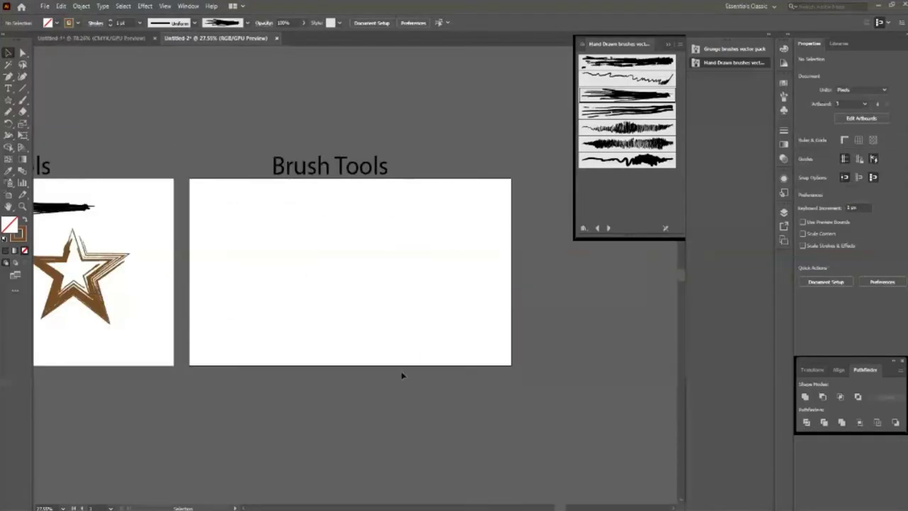
left_click(188, 6)
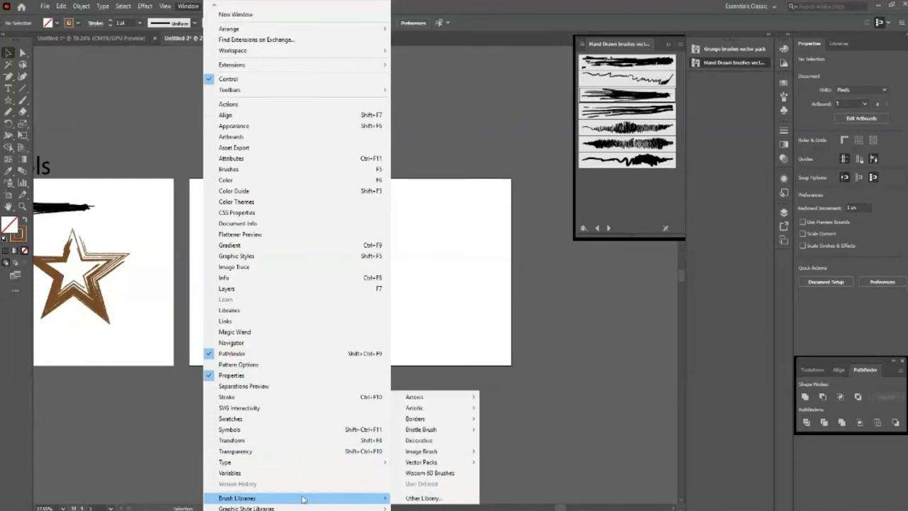
mouse_move(237, 498)
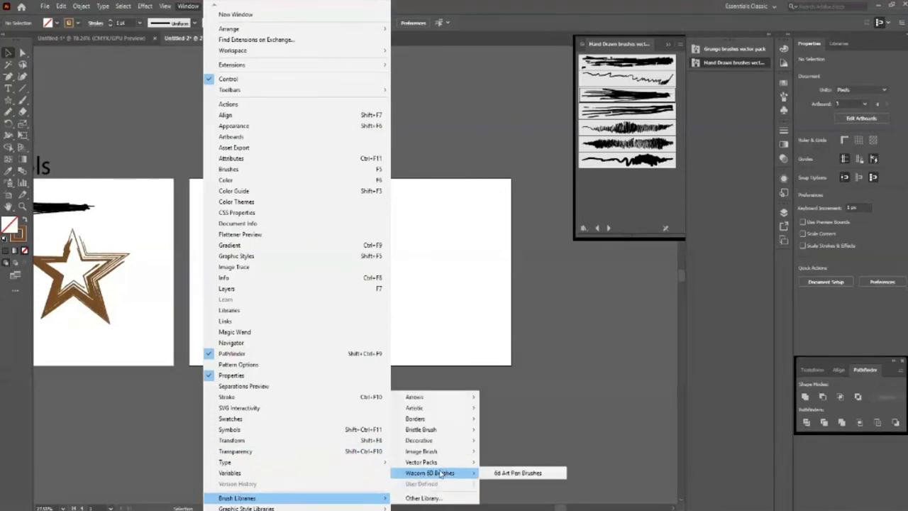
mouse_move(432, 452)
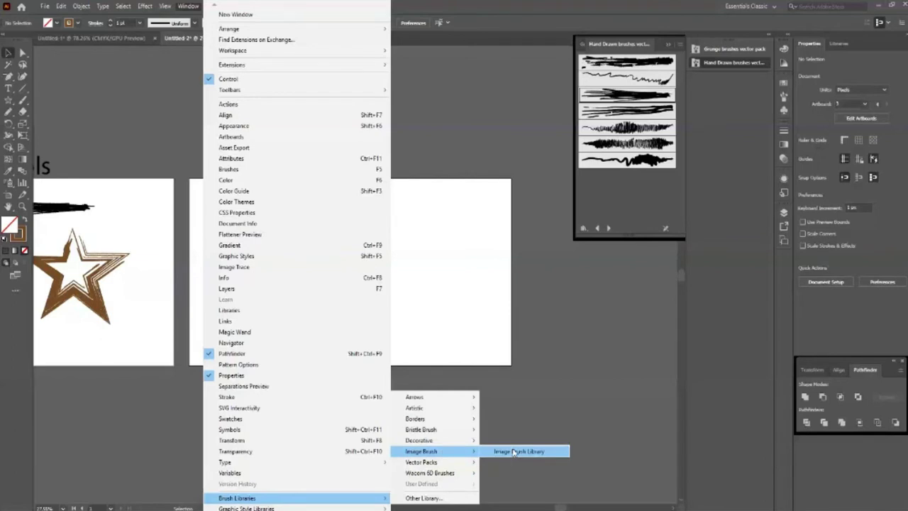
Step: Open the Image Brush Library, enlarge its panel, and draw a horizontal line across the blank artboard
left_click(516, 452)
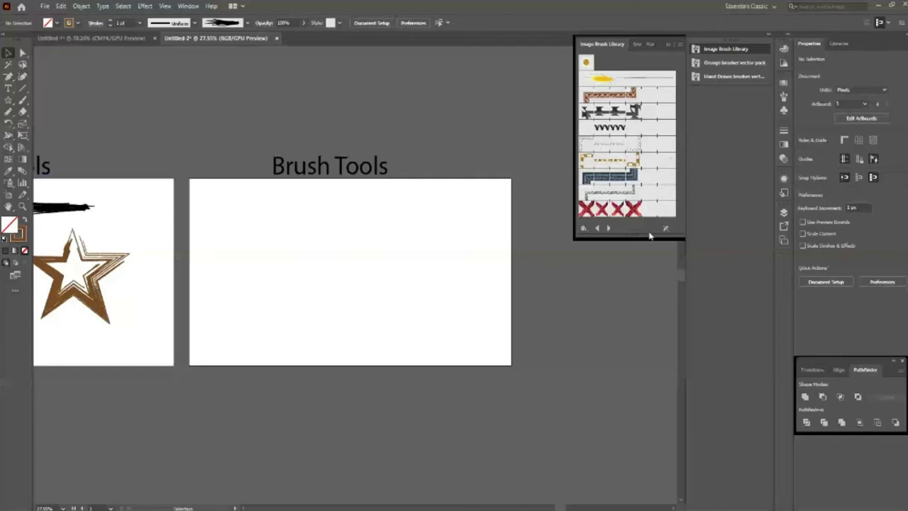
left_click_drag(649, 237, 650, 282)
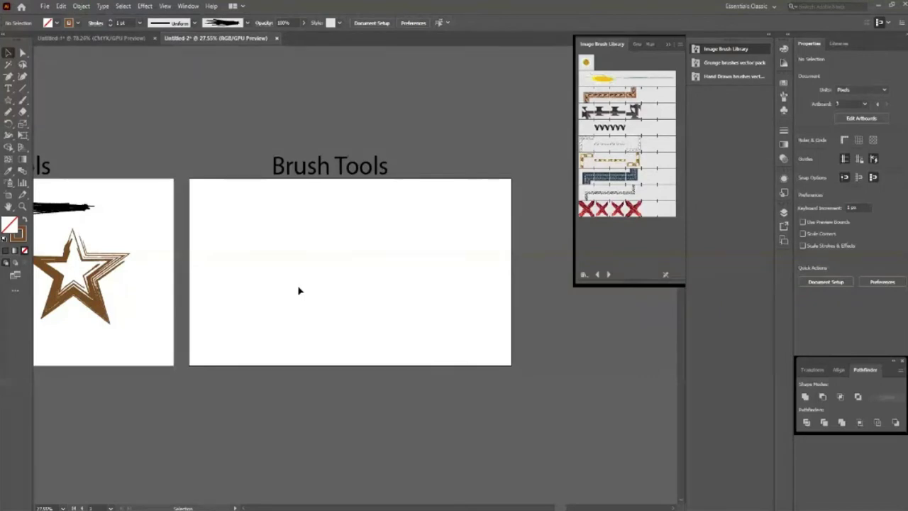
key("l")
key("backslash")
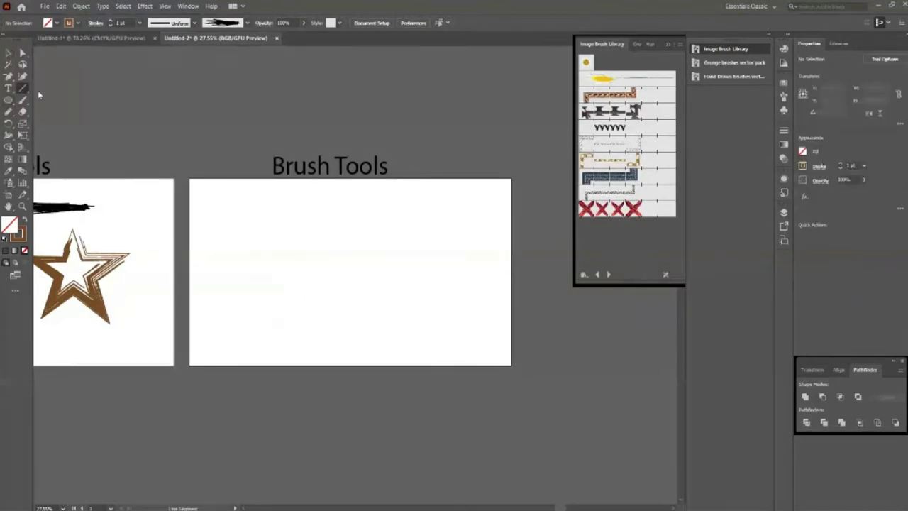
left_click_drag(263, 278, 391, 290)
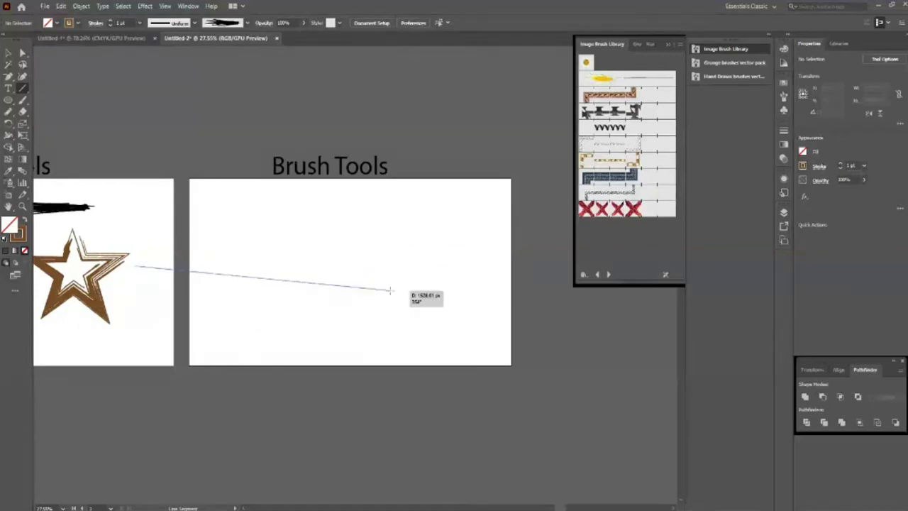
key("ctrl+z")
left_click_drag(199, 272, 338, 272)
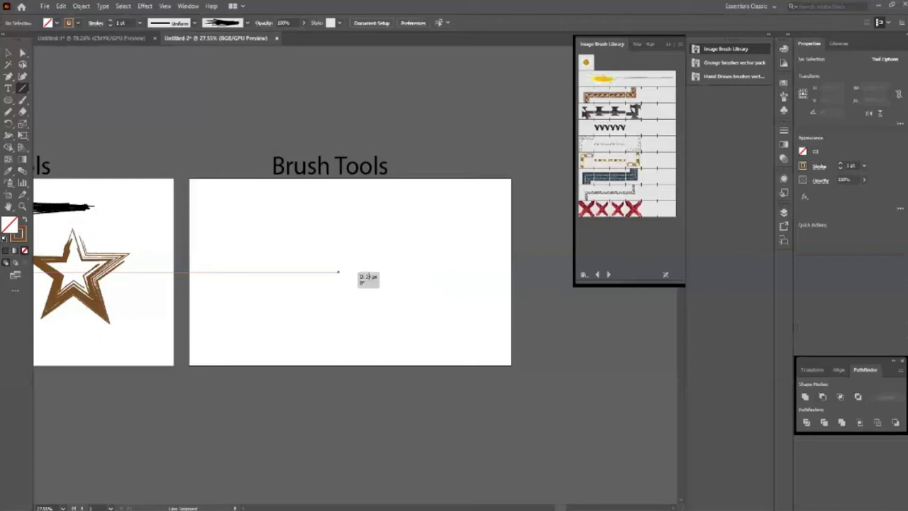
Step: Finish the horizontal line and set its stroke weight to 3 pt, leaving the brush unchanged
left_click_drag(359, 272, 412, 264)
key("v")
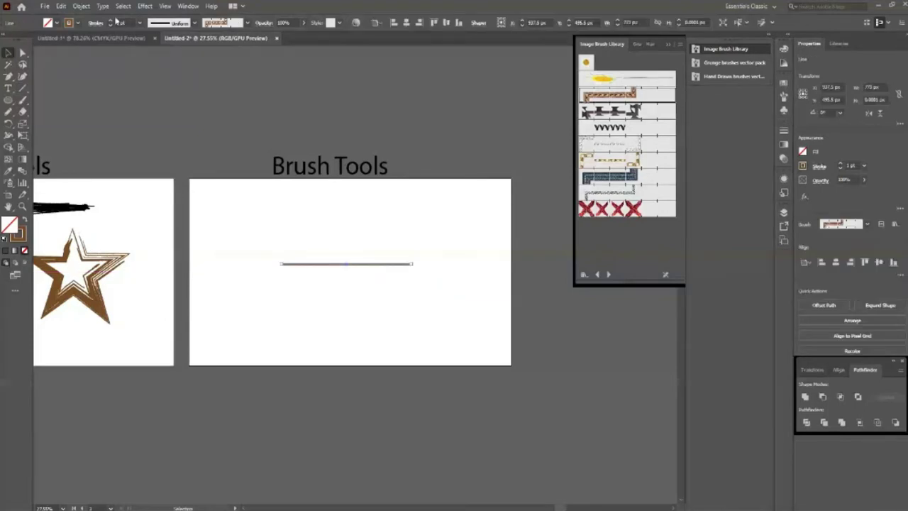
left_click(111, 21)
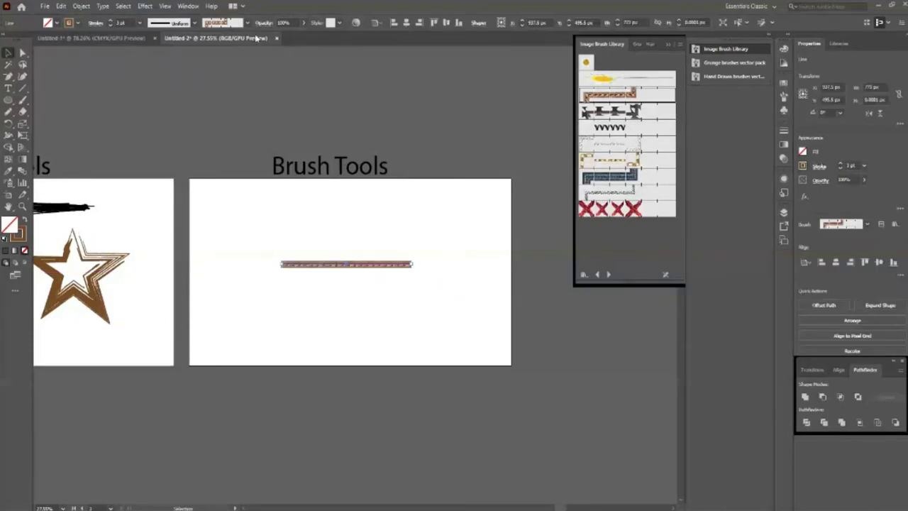
left_click(247, 23)
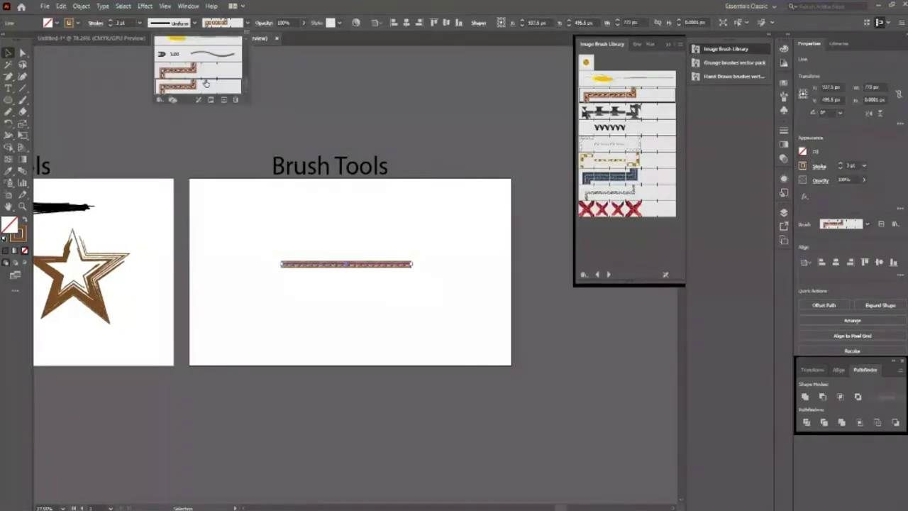
scroll(247, 62, "down", 2)
scroll(246, 63, "down", 2)
scroll(247, 56, "up", 4)
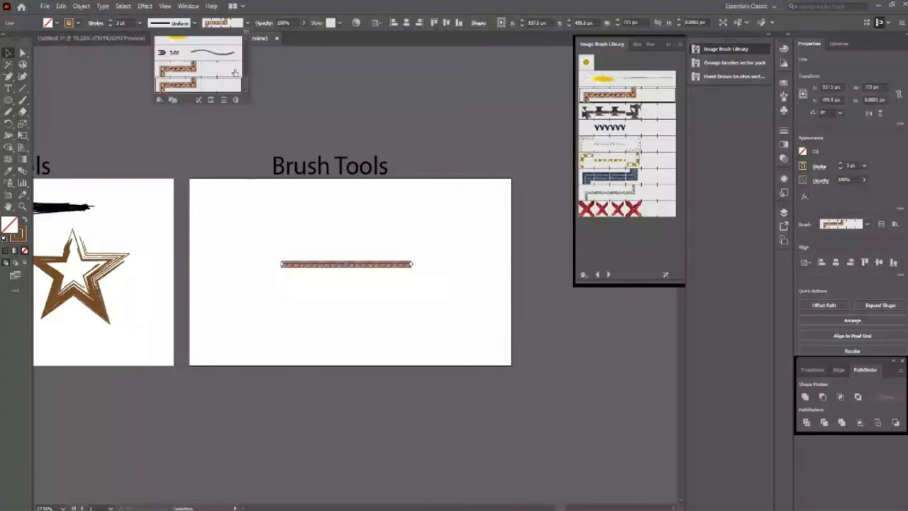
left_click(235, 72)
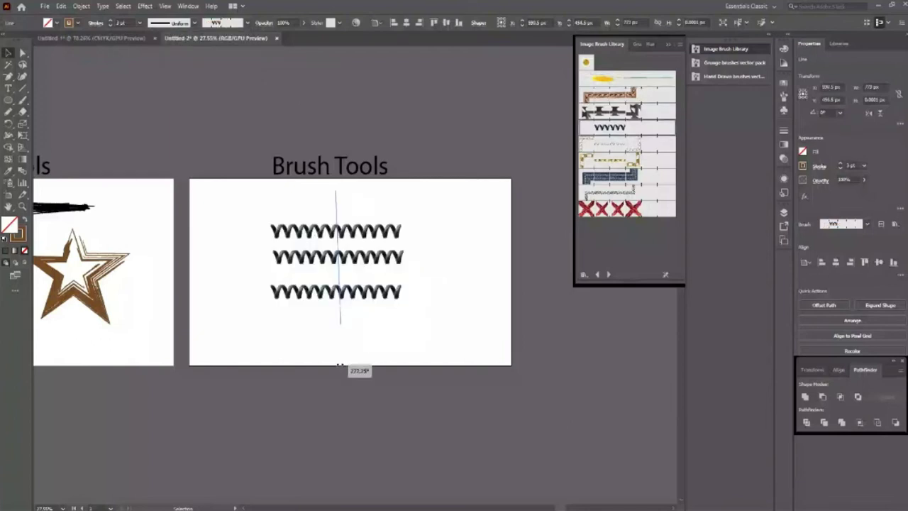
Step: Set vertical springs at both ends of the grid and copy the top spring into the middle gap
left_click_drag(339, 367, 340, 367)
left_click_drag(339, 284, 404, 284)
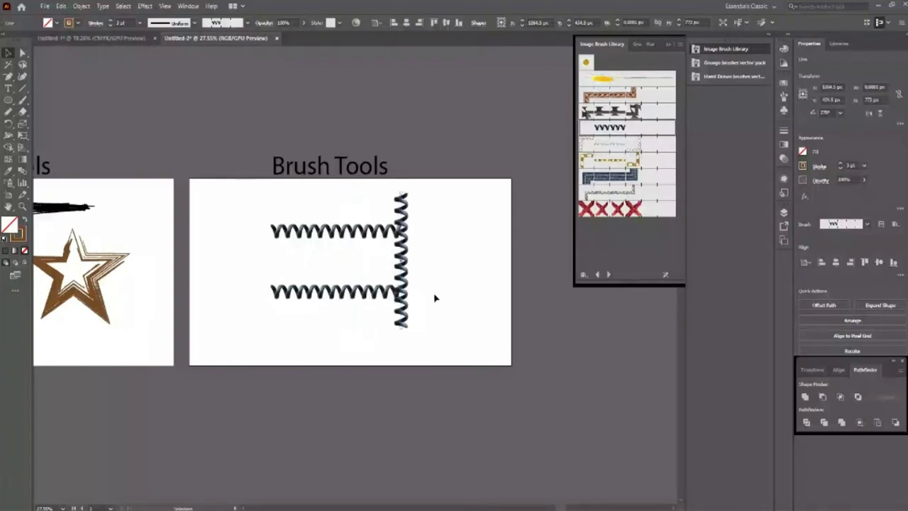
left_click_drag(404, 320, 262, 318)
left_click(454, 324)
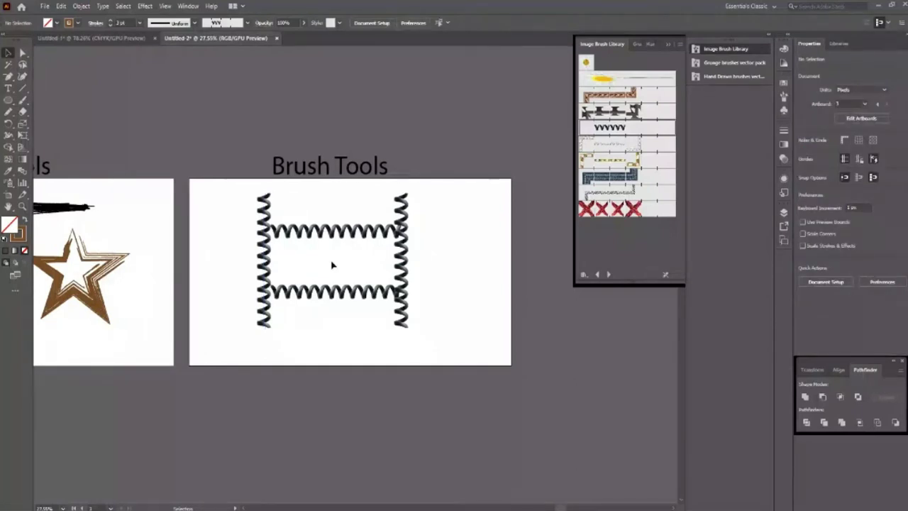
left_click(324, 238)
left_click_drag(330, 234, 333, 264)
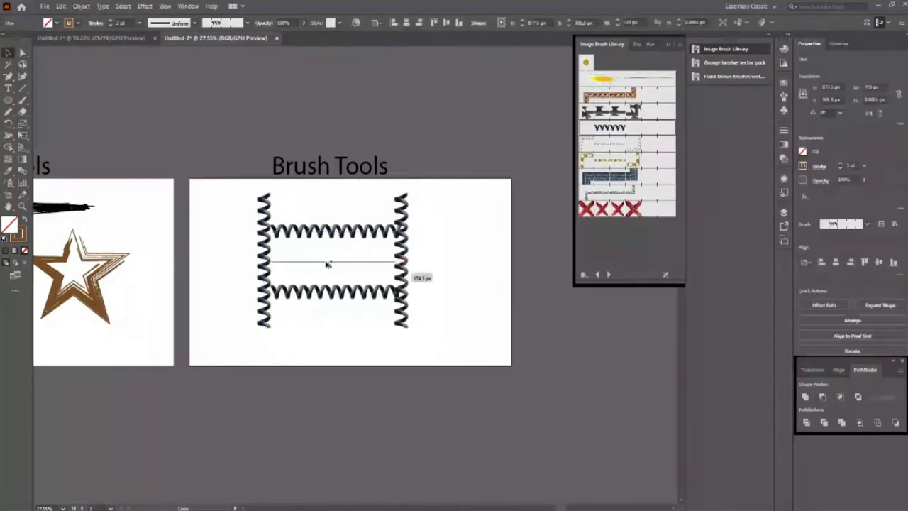
Step: Try image brushes on the middle path (Gold Chain, red X, zigzag, yellow), finishing with Denim Seam
left_click(630, 162)
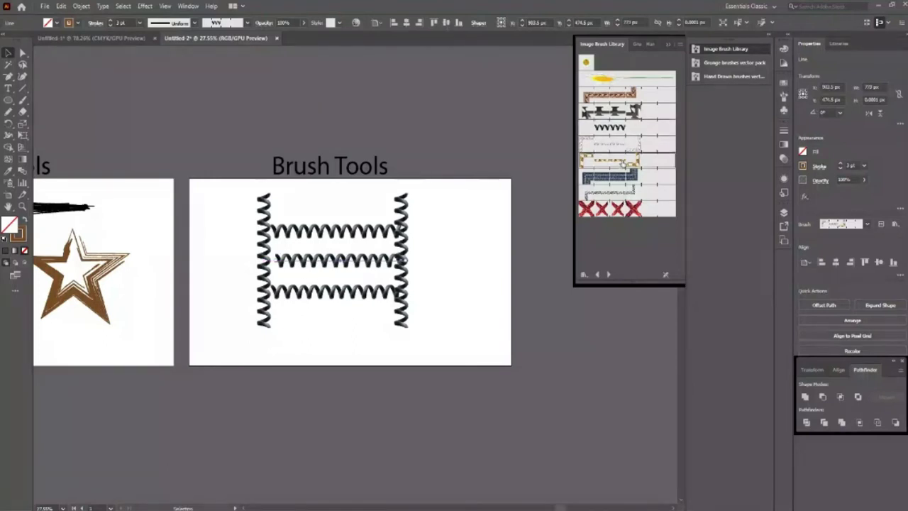
left_click(621, 177)
left_click(615, 192)
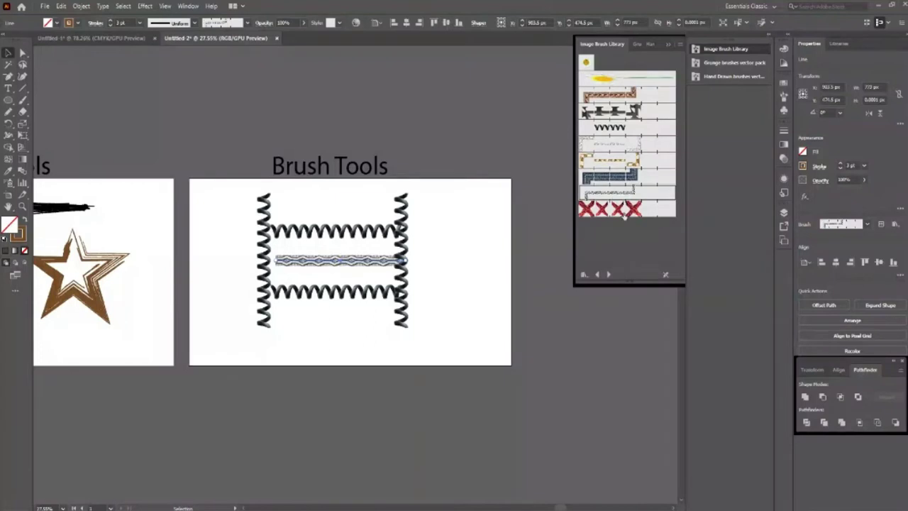
left_click(625, 210)
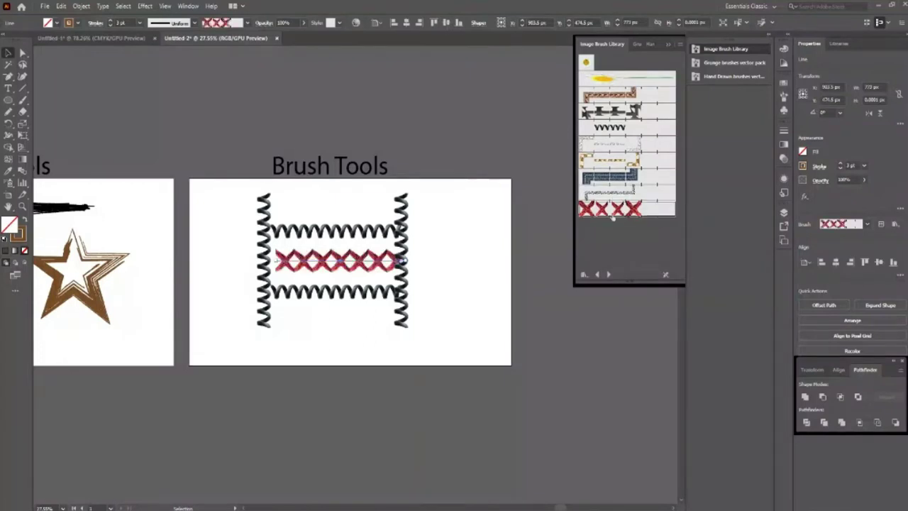
left_click(639, 162)
left_click(617, 128)
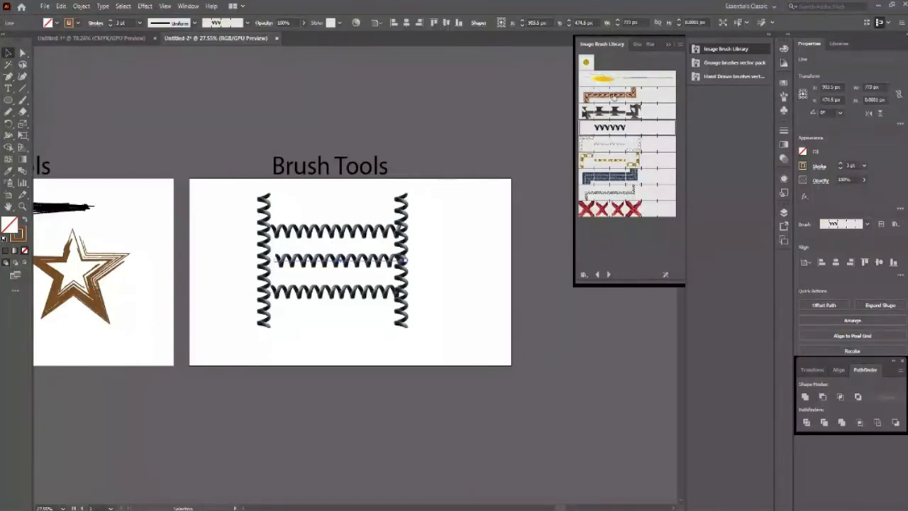
left_click(615, 84)
left_click(613, 146)
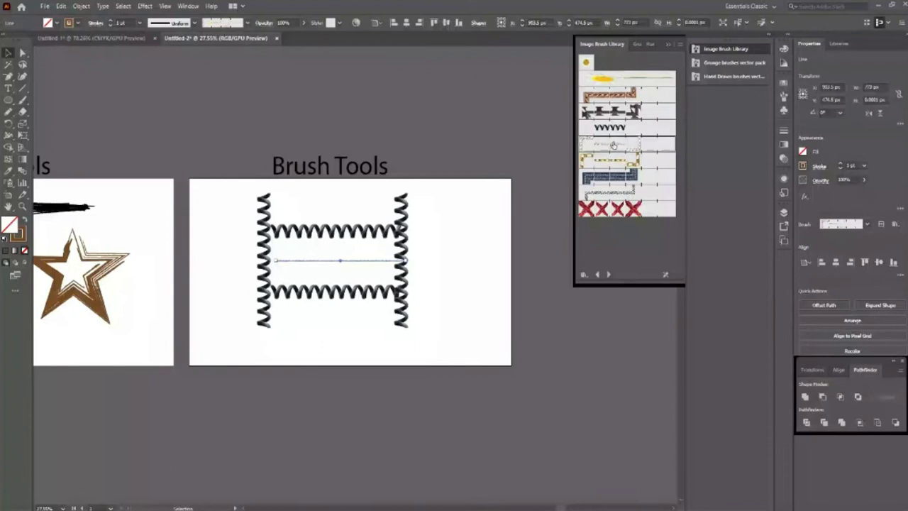
left_click(600, 177)
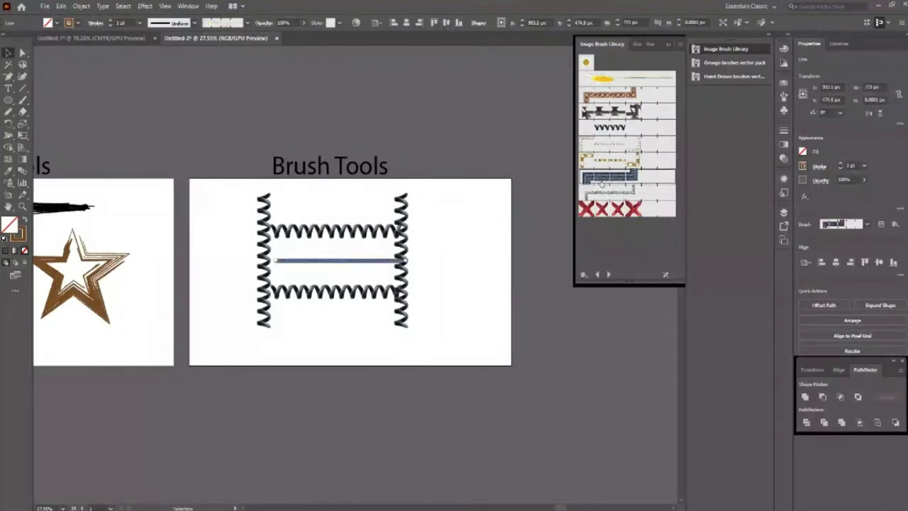
left_click(353, 352)
Step: Select all the spring artwork and nudge it slightly down-right
key("z")
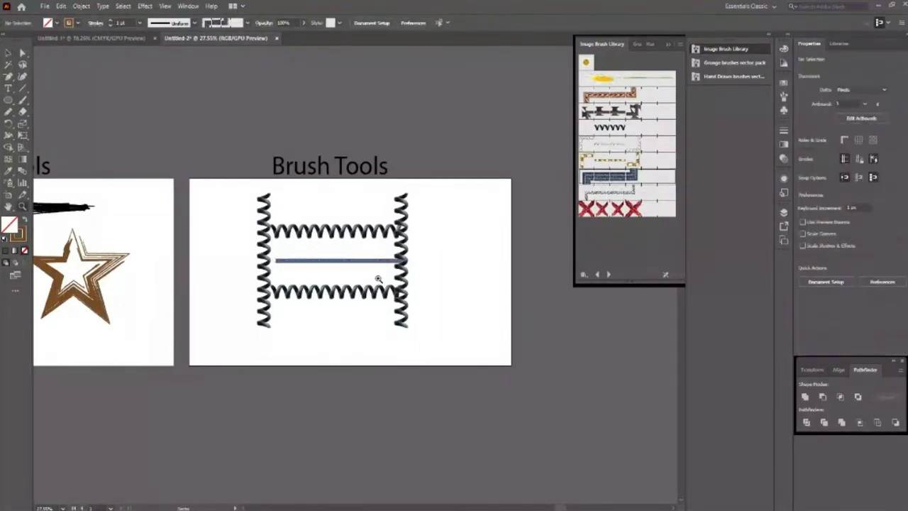
left_click(378, 269)
left_click(478, 316, "alt")
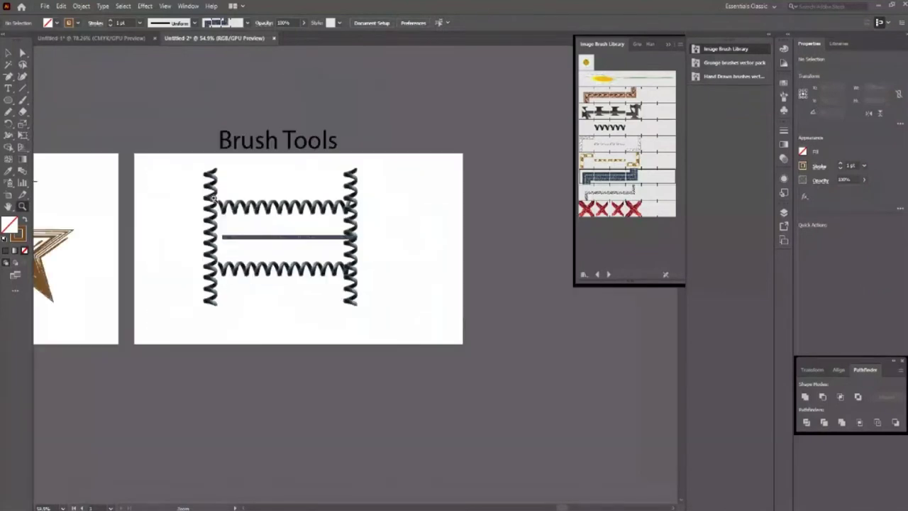
left_click(288, 253, "alt")
key("v")
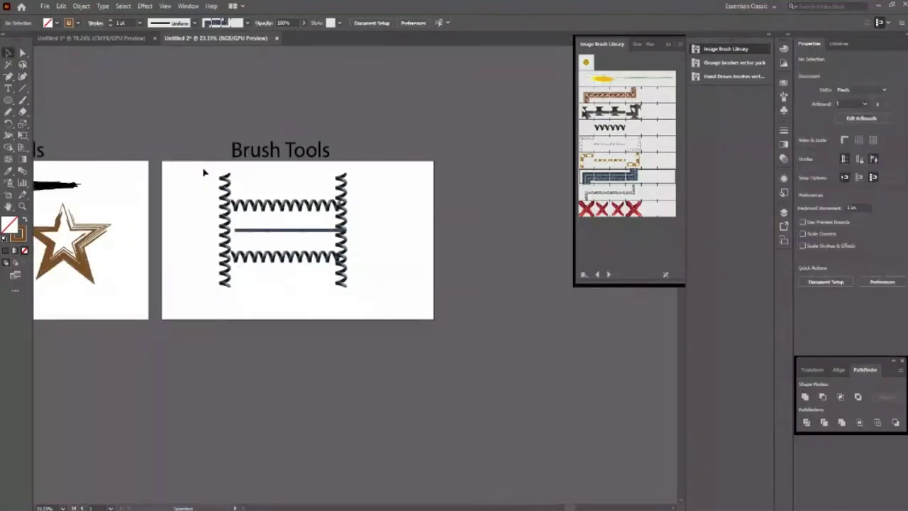
left_click_drag(203, 173, 378, 311)
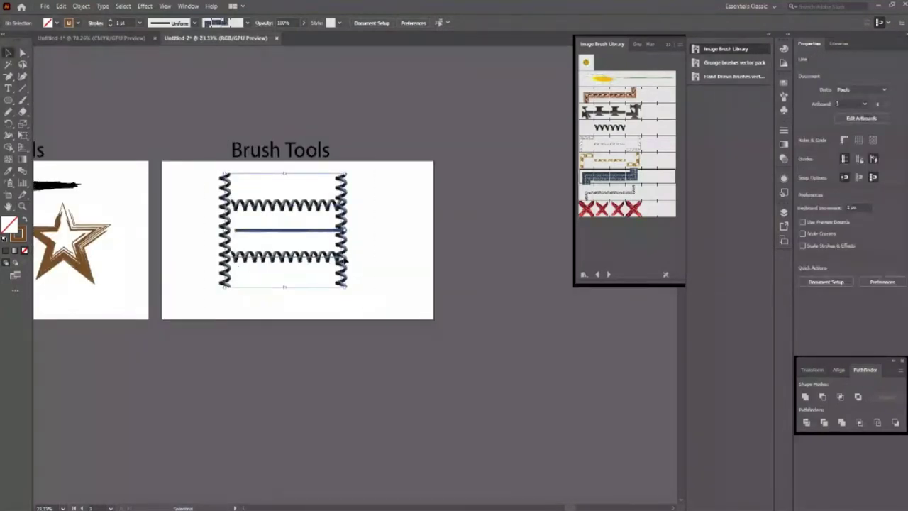
left_click_drag(291, 232, 300, 244)
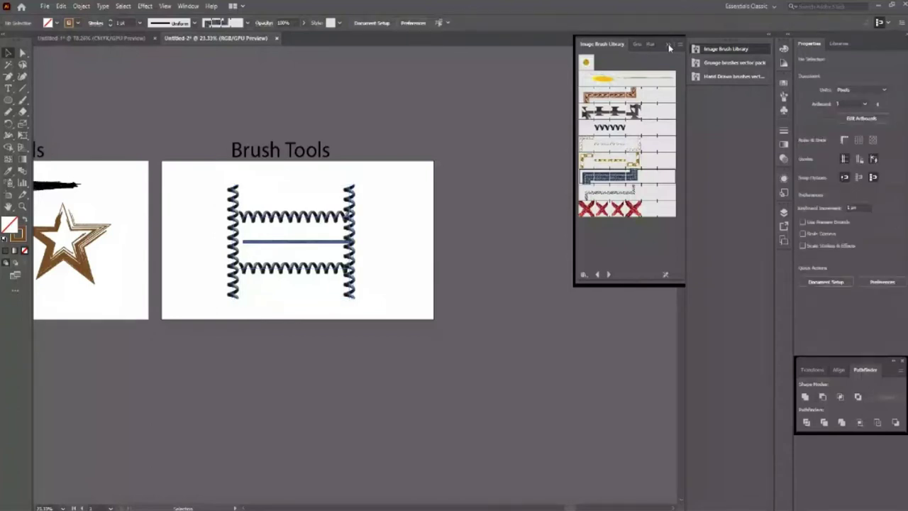
Step: Close the brush library and Alt-drag the Brush Tools artboard to duplicate it to the right
left_click(669, 44)
key("shift+o")
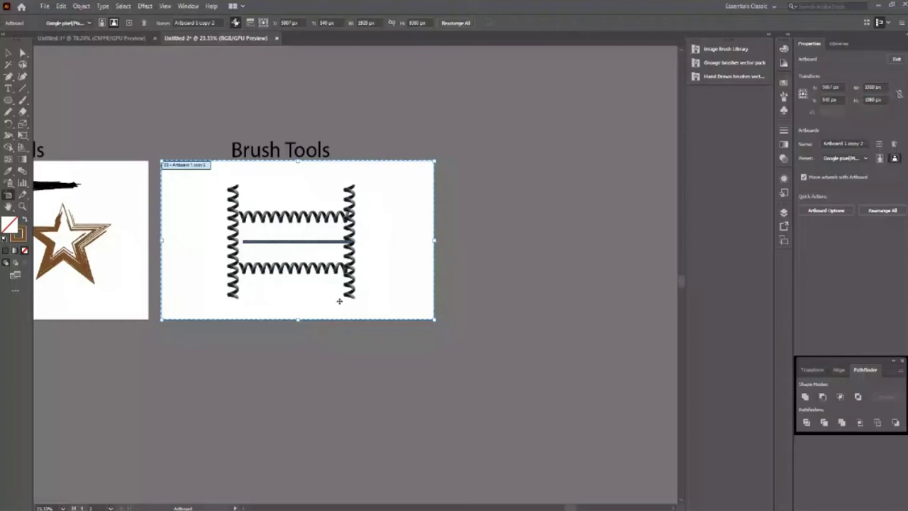
left_click_drag(339, 301, 629, 298)
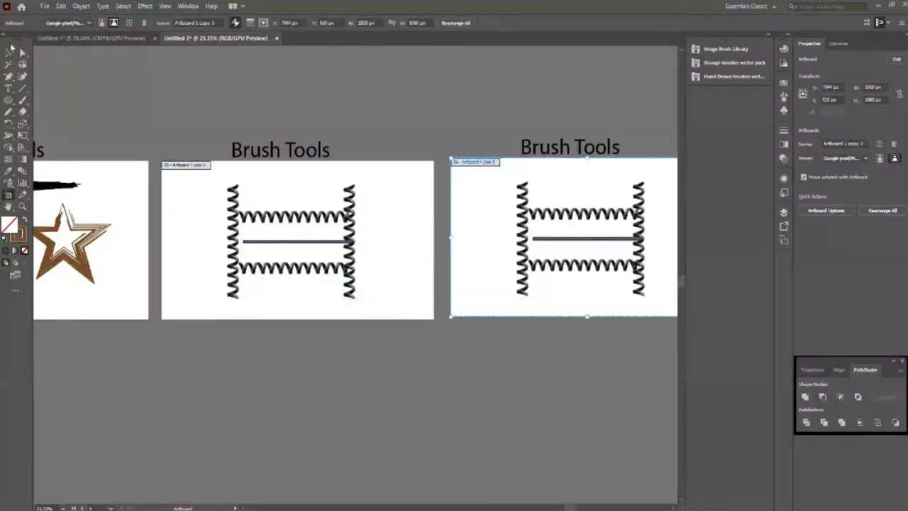
key("v")
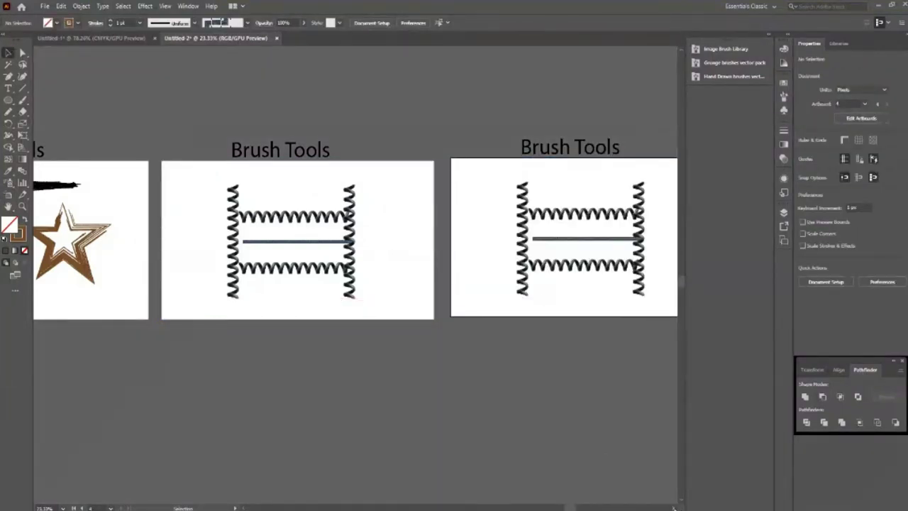
Step: Zoom into the copied artboard and remove everything except the top spring line
scroll(675, 508, "right", 5)
key("z")
left_click_drag(464, 219, 517, 289)
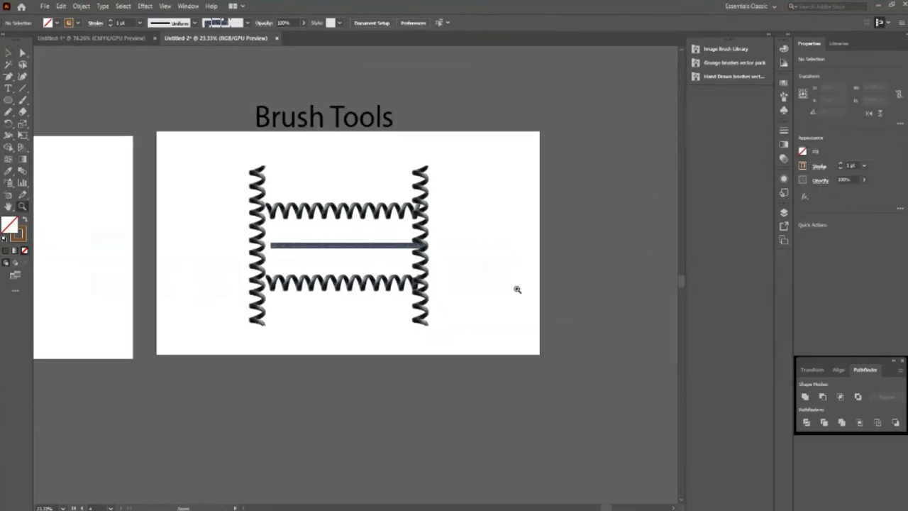
key("v")
key("ctrl+a")
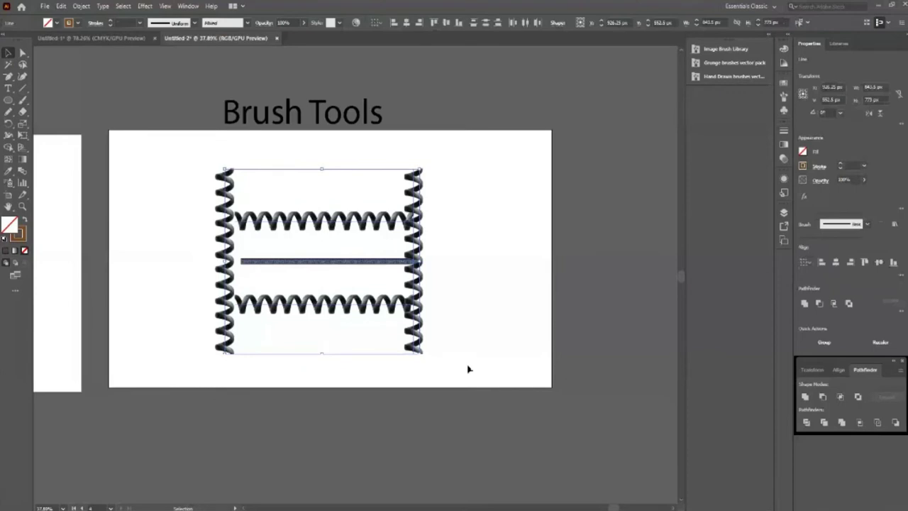
key("ctrl+z")
key("ctrl+z")
key("ctrl+z")
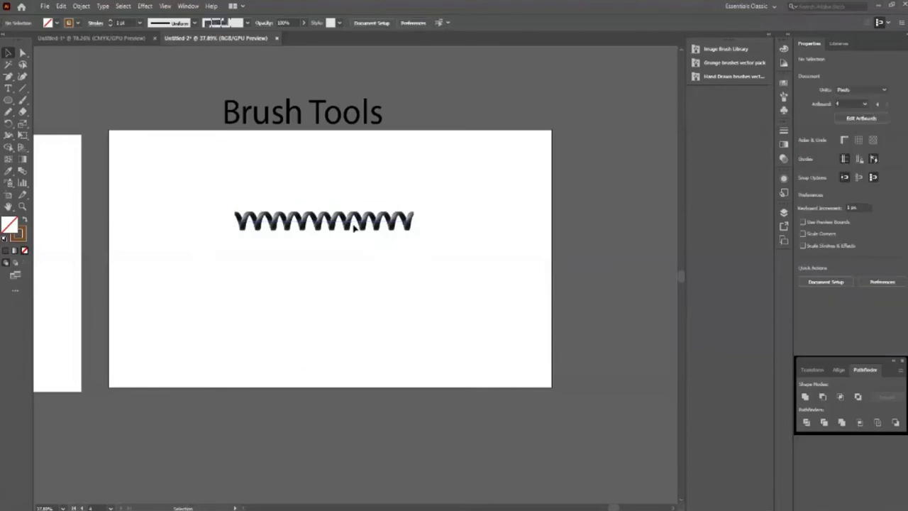
Step: Center the spring line horizontally and vertically, then open the Decorative_Banners_and_Seals brush library
left_click(449, 22)
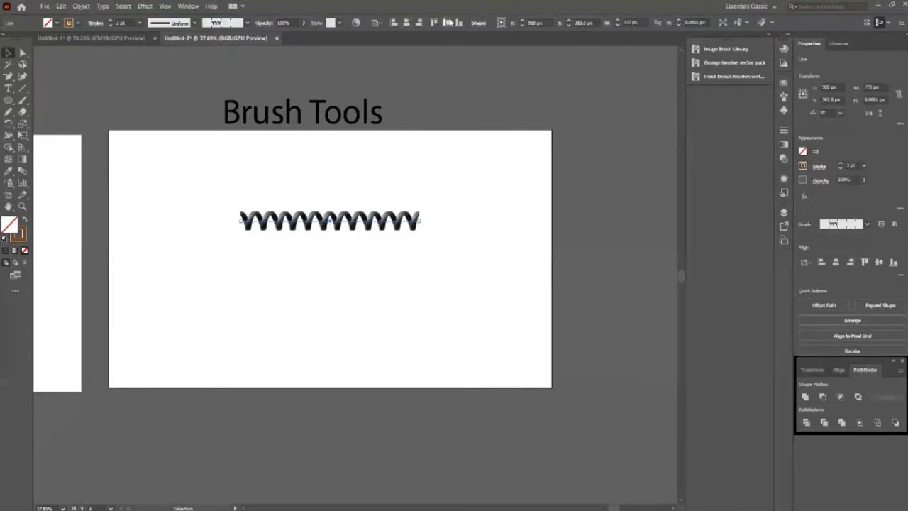
left_click(449, 22)
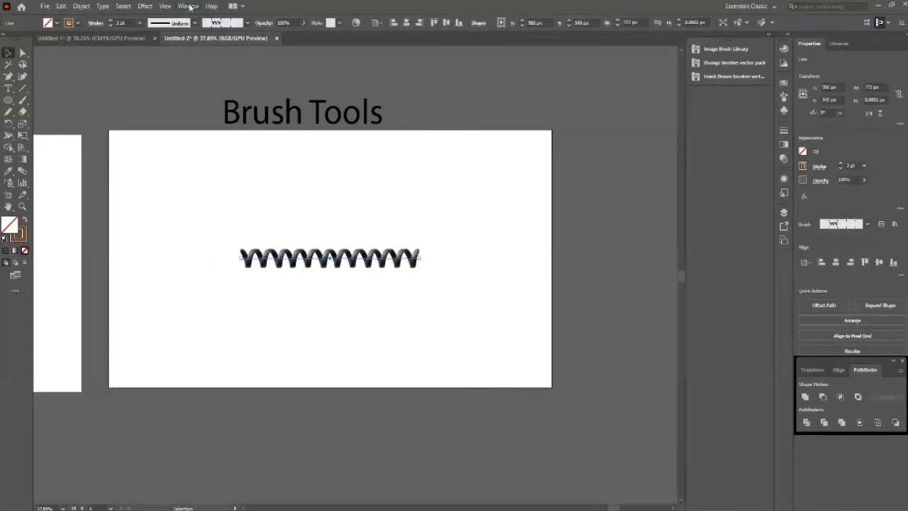
left_click(188, 6)
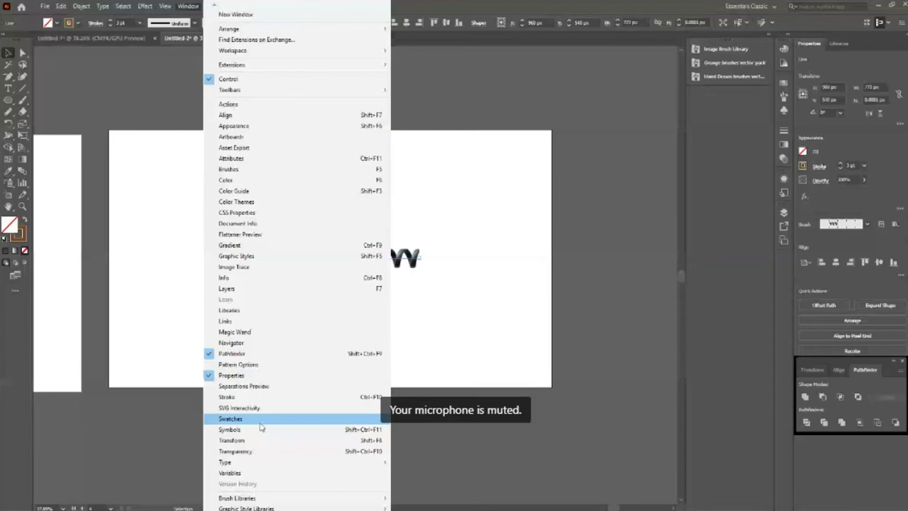
mouse_move(418, 440)
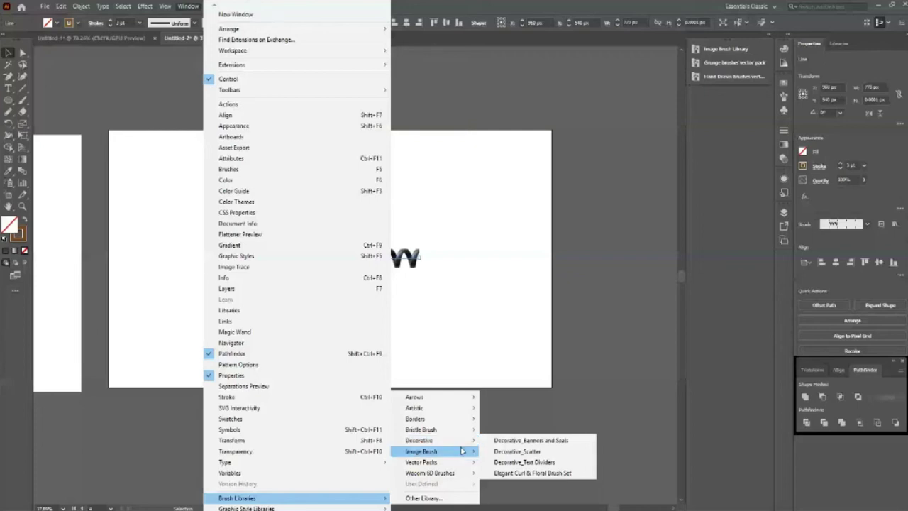
left_click(531, 440)
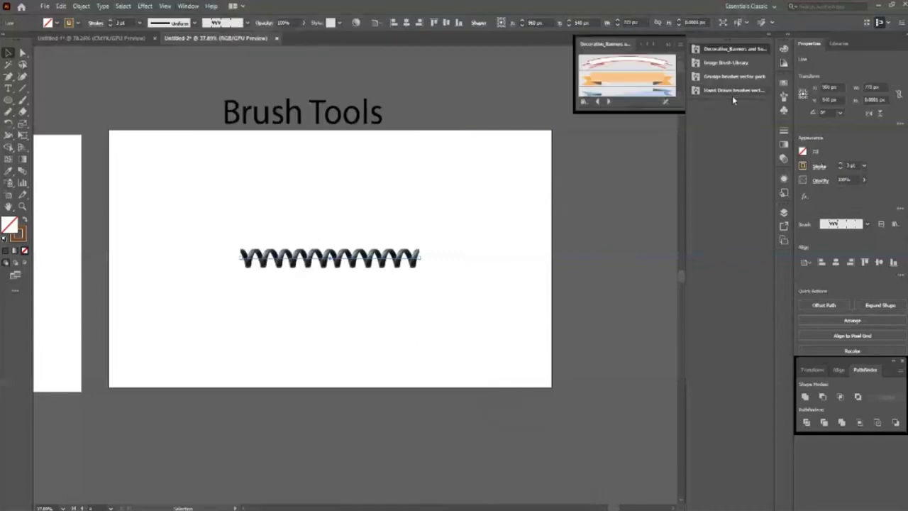
Step: Scroll the Decorative_Banners_and_Seals panel and drag its bottom edge down to show more banners
scroll(679, 89, "down", 1)
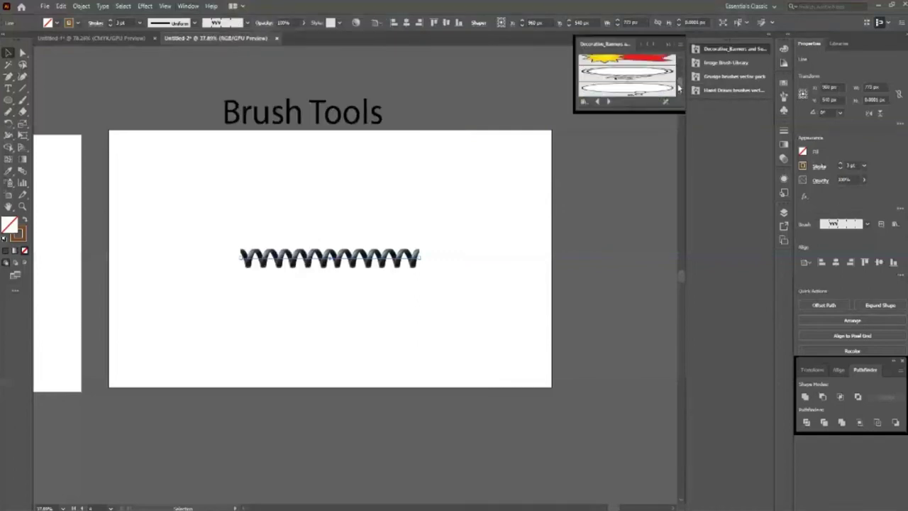
scroll(679, 89, "down", 1)
scroll(679, 90, "down", 1)
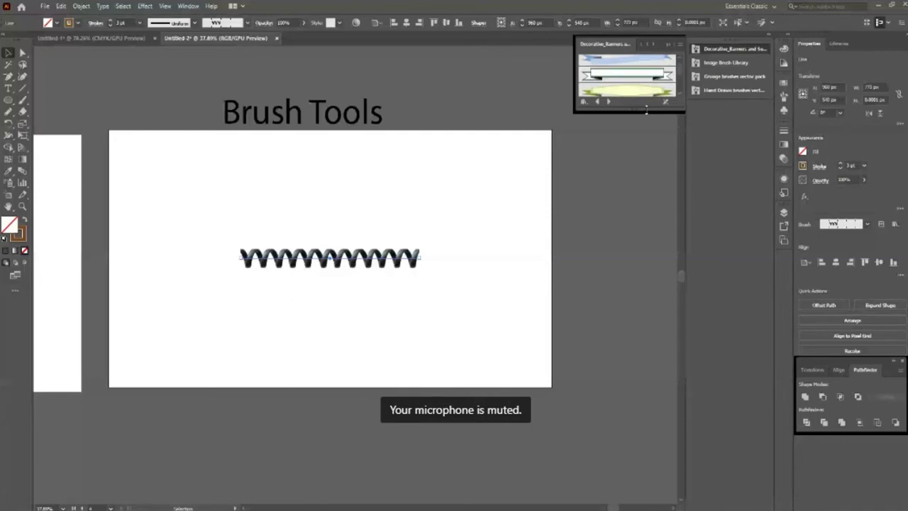
left_click_drag(646, 110, 674, 429)
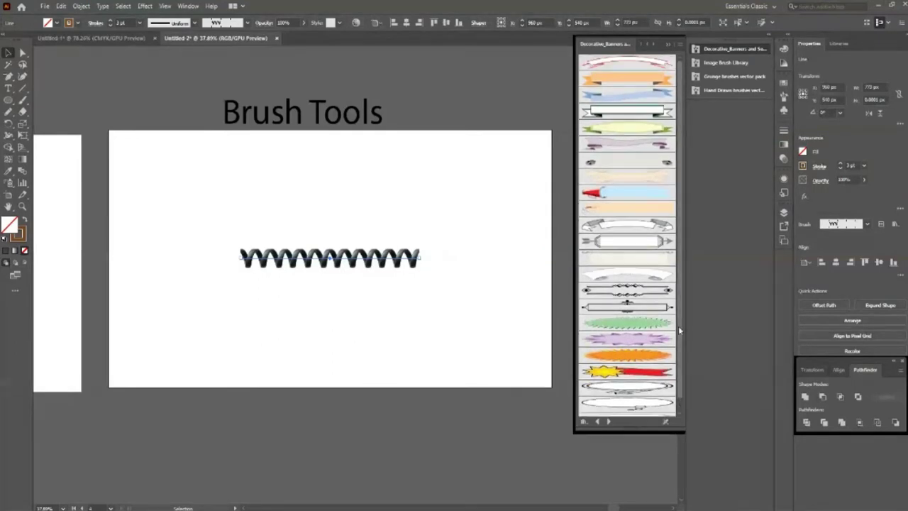
Step: Apply a banner brush to the spring line, set the stroke to 4 pt, and stretch it wider
left_click(607, 63)
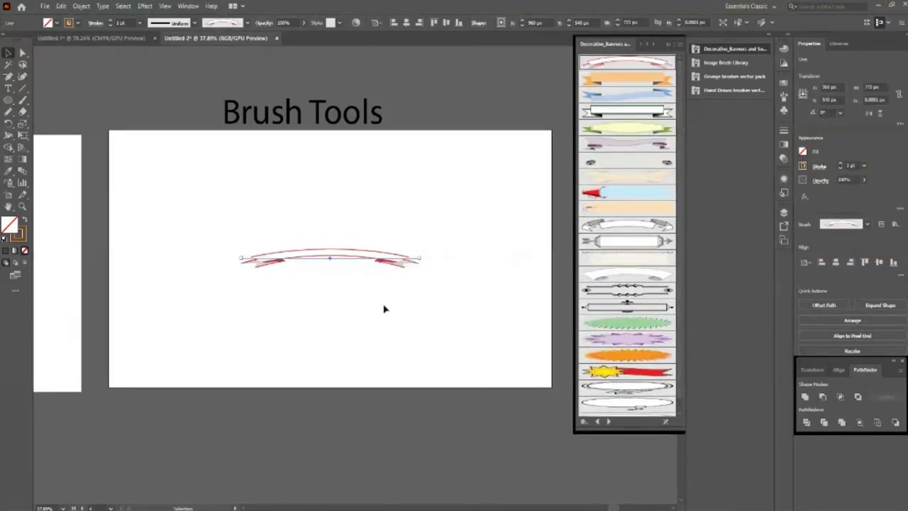
left_click_drag(330, 260, 329, 282)
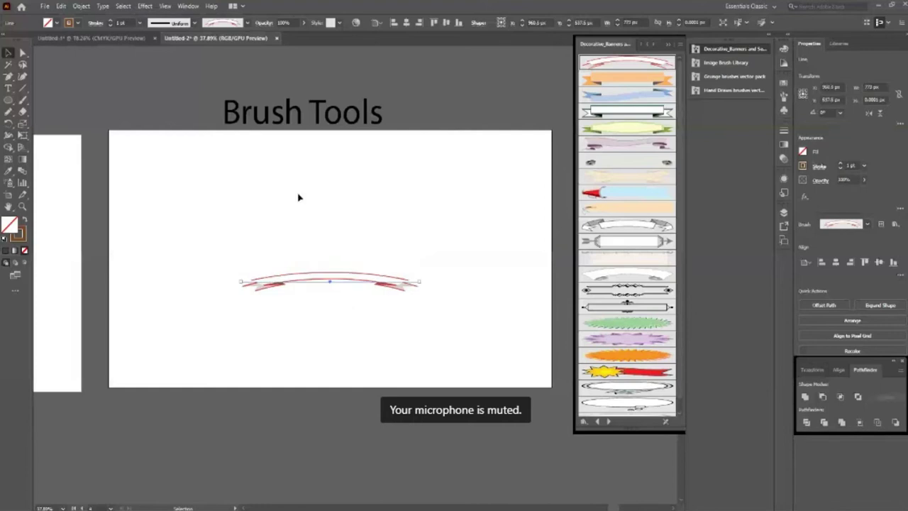
left_click(110, 22)
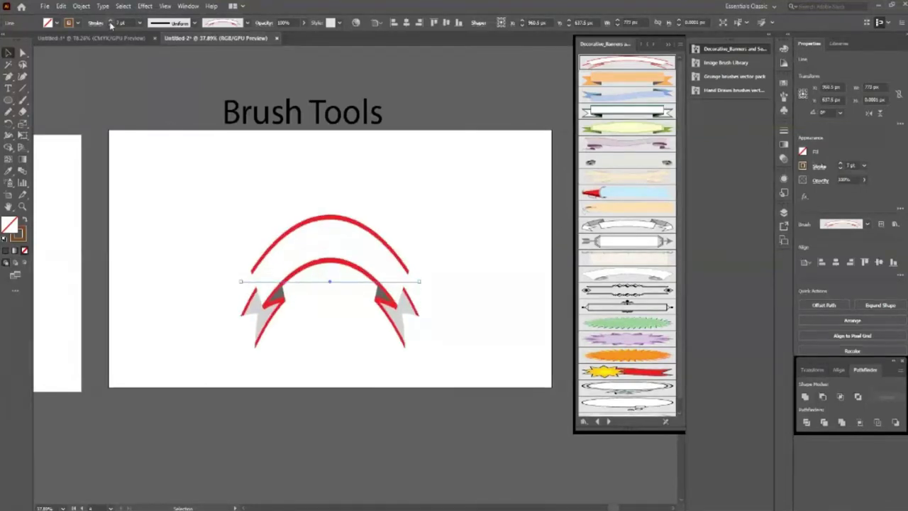
left_click(110, 26)
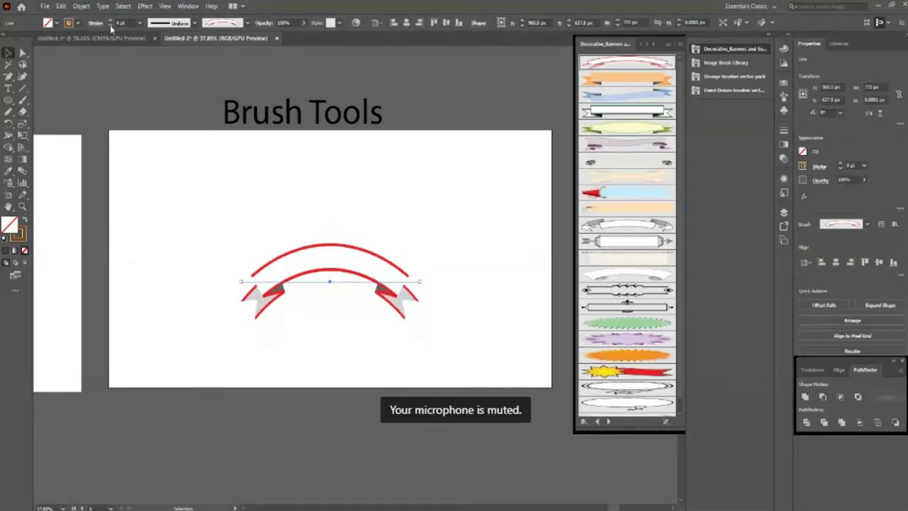
left_click_drag(420, 281, 467, 291)
Step: Switch the banner to the green-and-yellow ribbon brush and move it below the artboard centre
left_click(402, 219)
left_click_drag(402, 287, 400, 191)
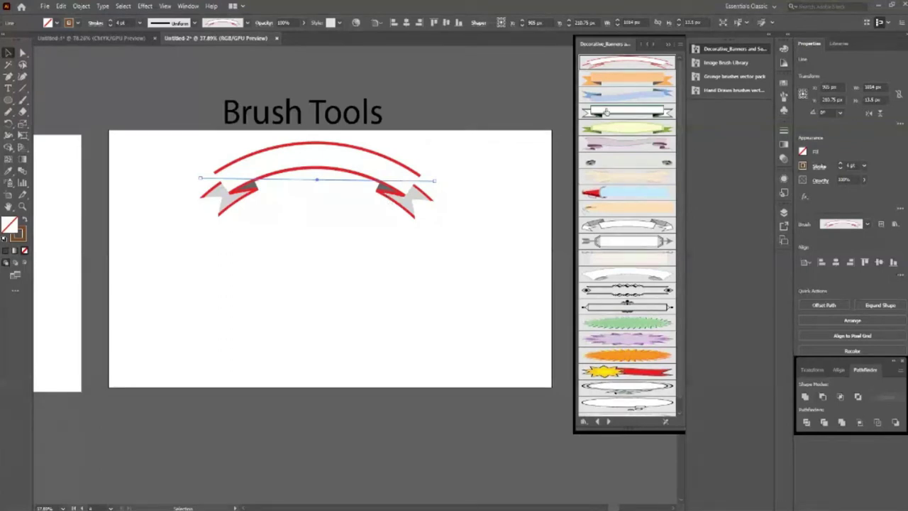
left_click(612, 81)
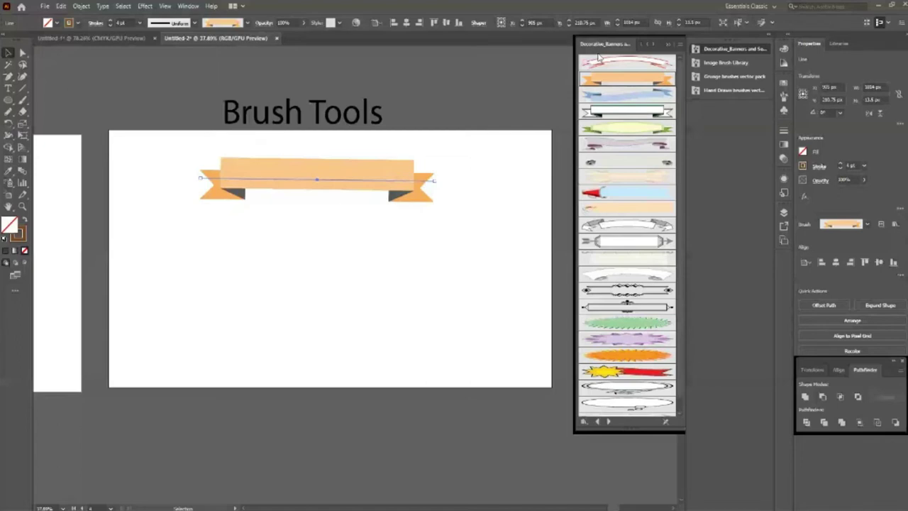
left_click(627, 128)
left_click(350, 269)
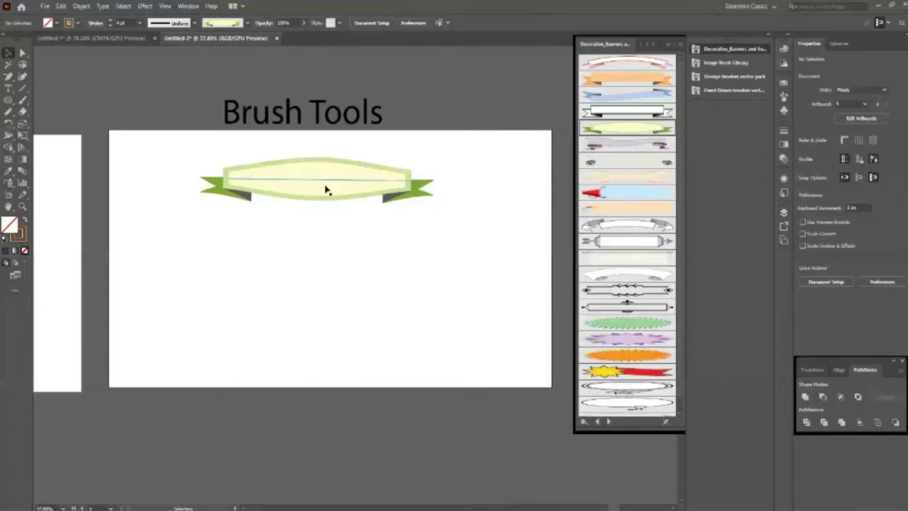
mouse_move(327, 187)
left_mouse_down()
mouse_move(350, 302)
mouse_move(351, 286)
left_mouse_up()
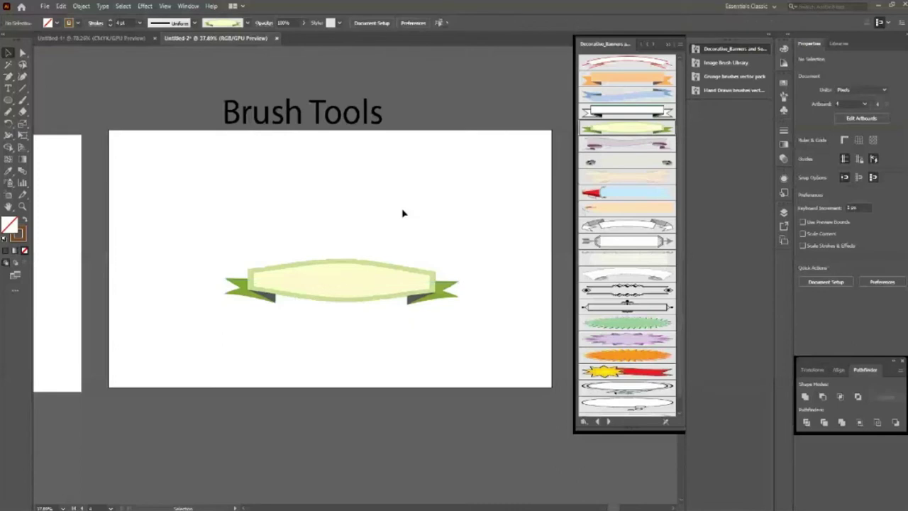
Step: Draw a circle, give its outline the white banner brush, and move it to overlap the banner
key("l")
left_click_drag(332, 224, 374, 281)
key("v")
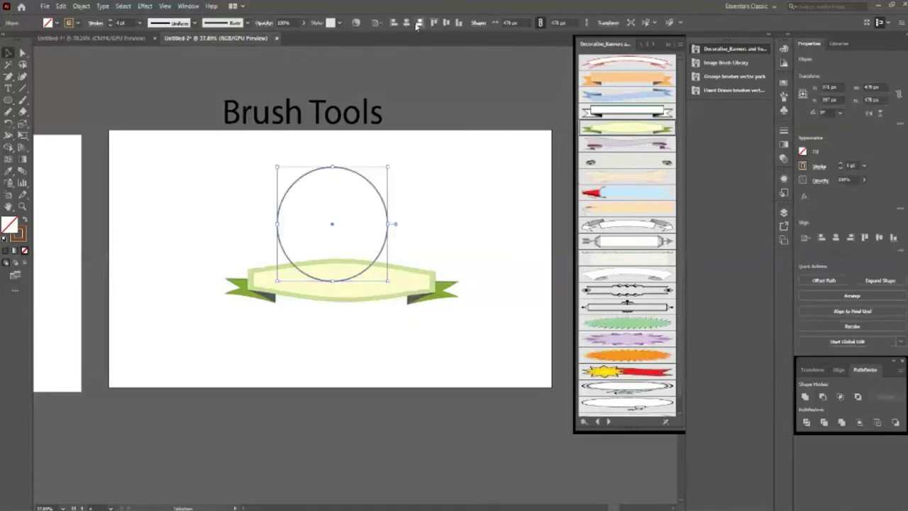
key("shift+Left")
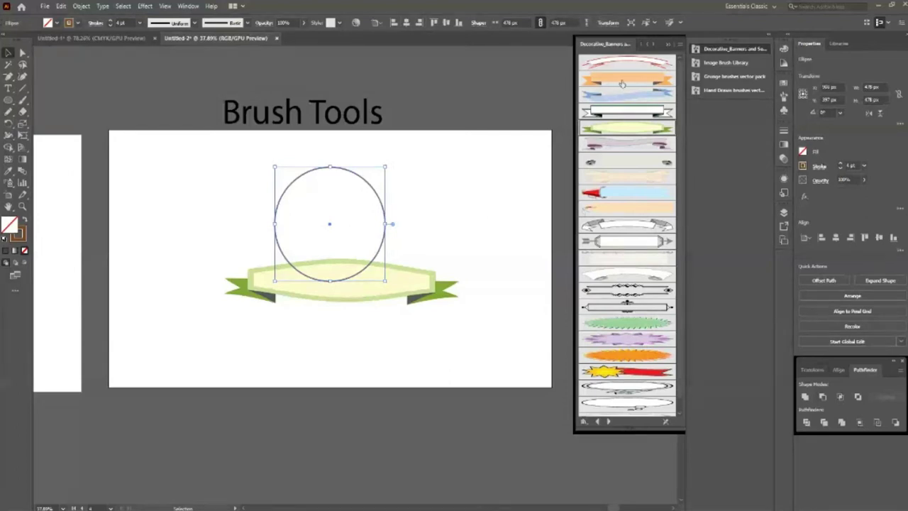
left_click(621, 84)
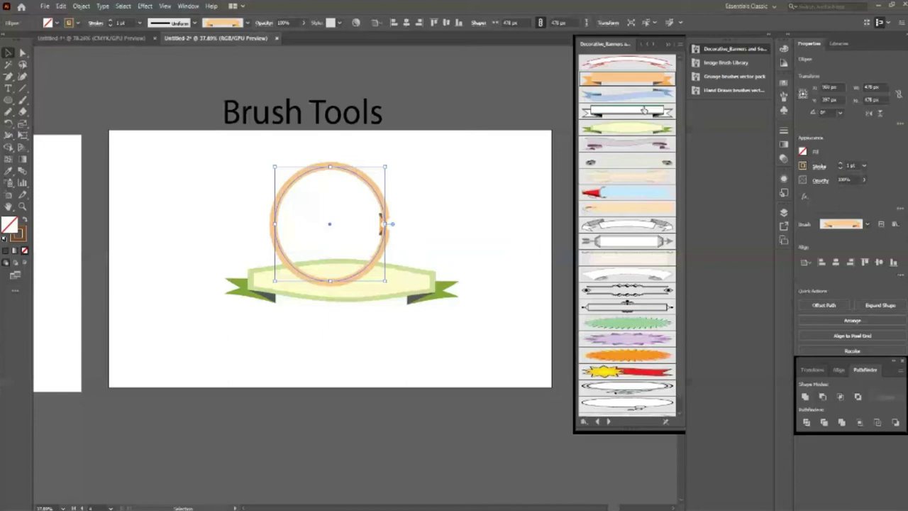
left_click(644, 110)
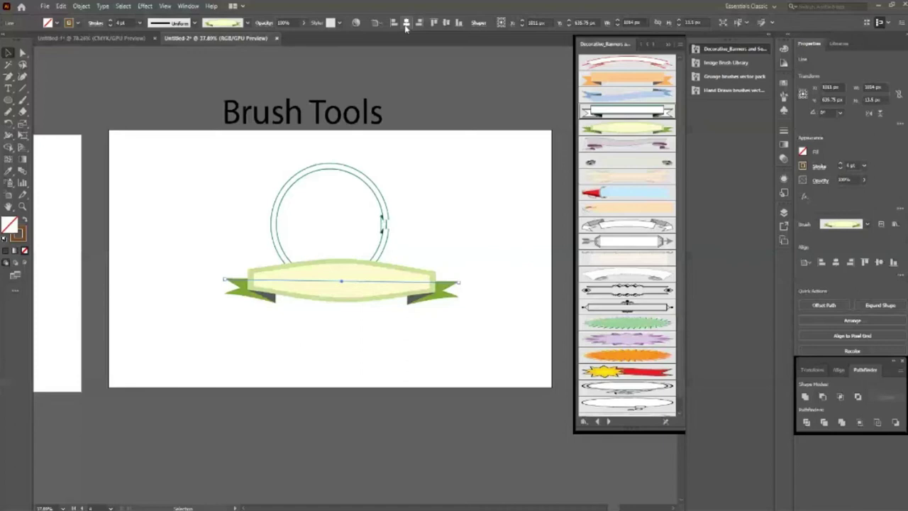
left_click_drag(387, 216, 388, 245)
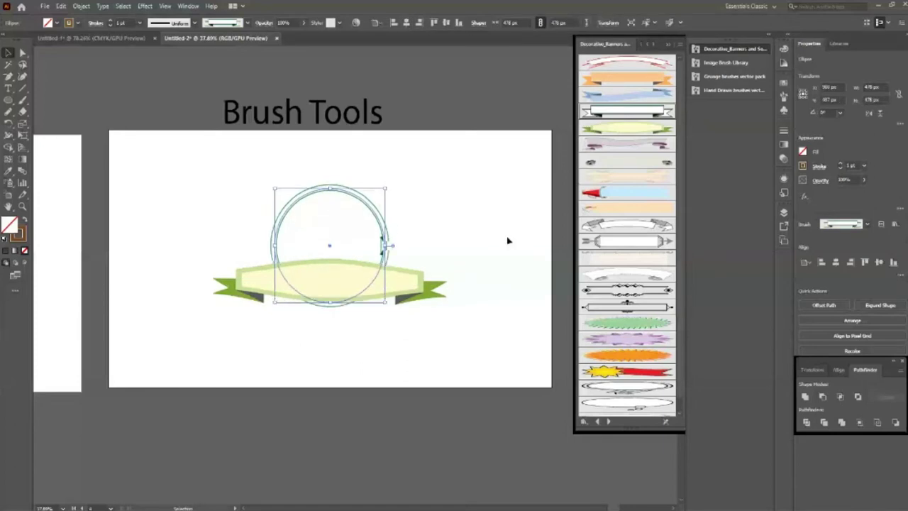
key("Up")
key("Up")
key("Up")
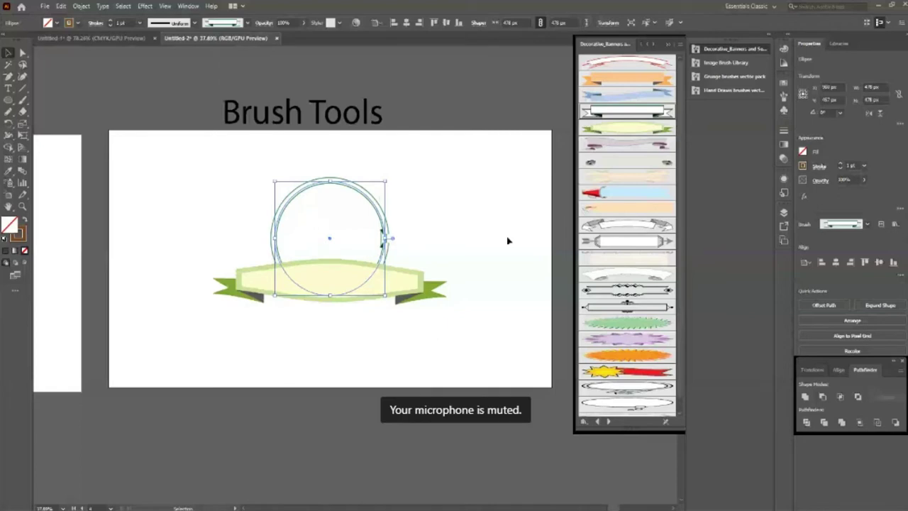
left_click(508, 241)
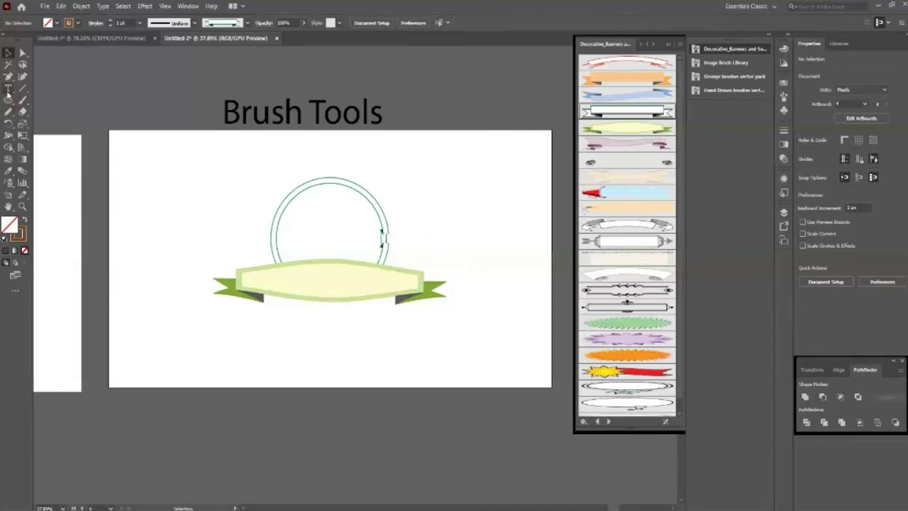
Step: Type 'Decorative' below the banner, fix the typo, and drag the text onto the green banner
left_click(8, 89)
left_click(341, 341)
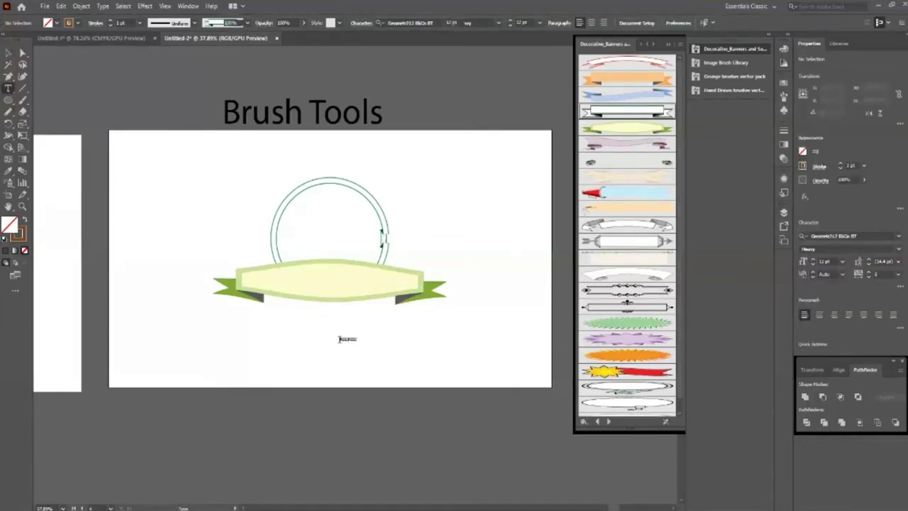
key("BackSpace")
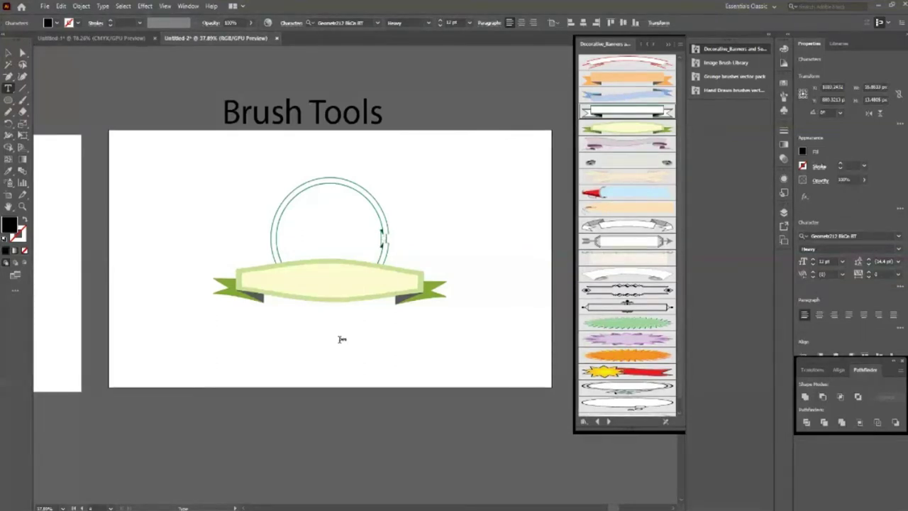
type("Dream")
key("Escape")
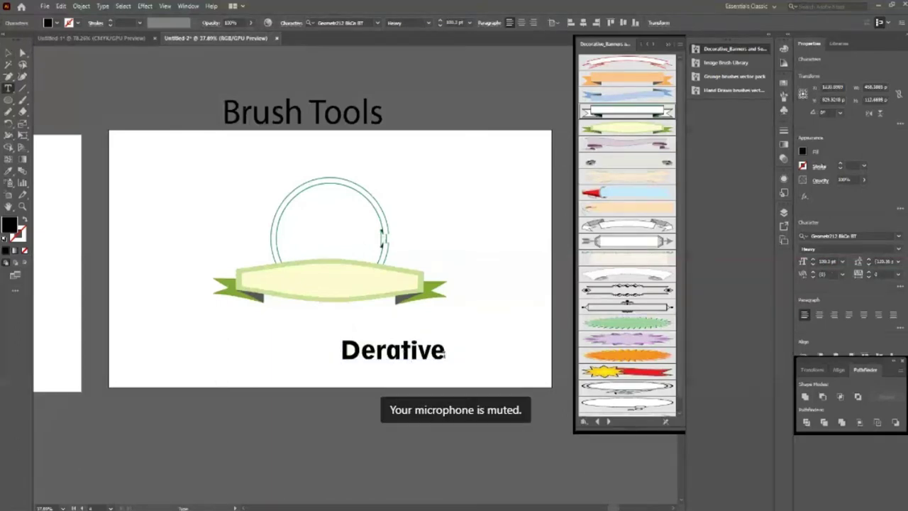
key("BackSpace")
key("BackSpace")
key("BackSpace")
key("BackSpace")
type("co")
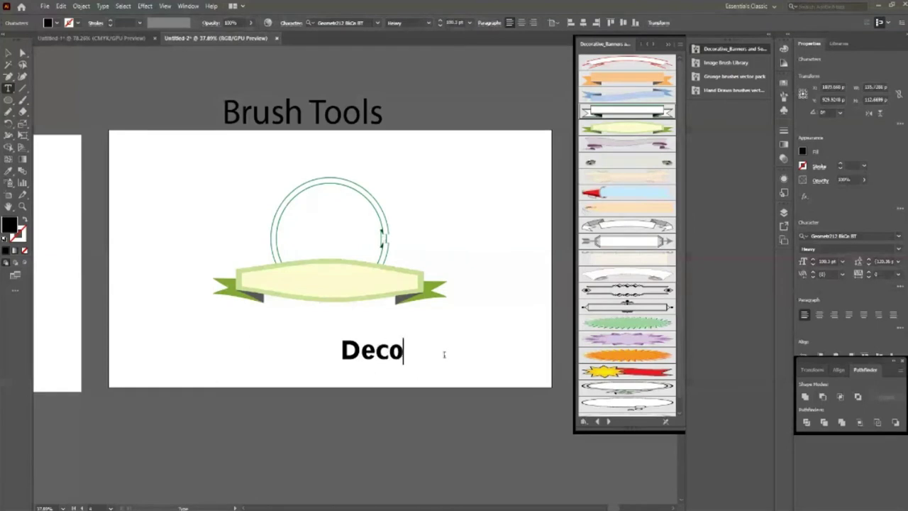
type("rative")
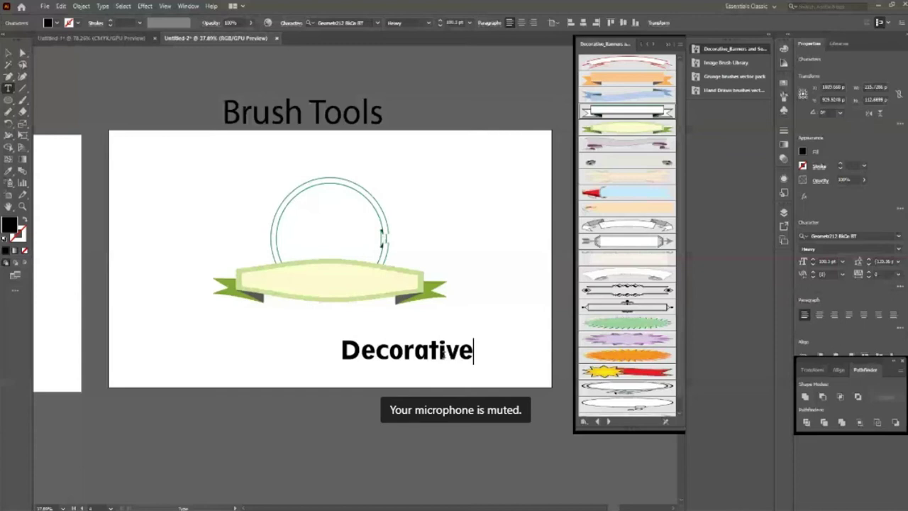
key("Escape")
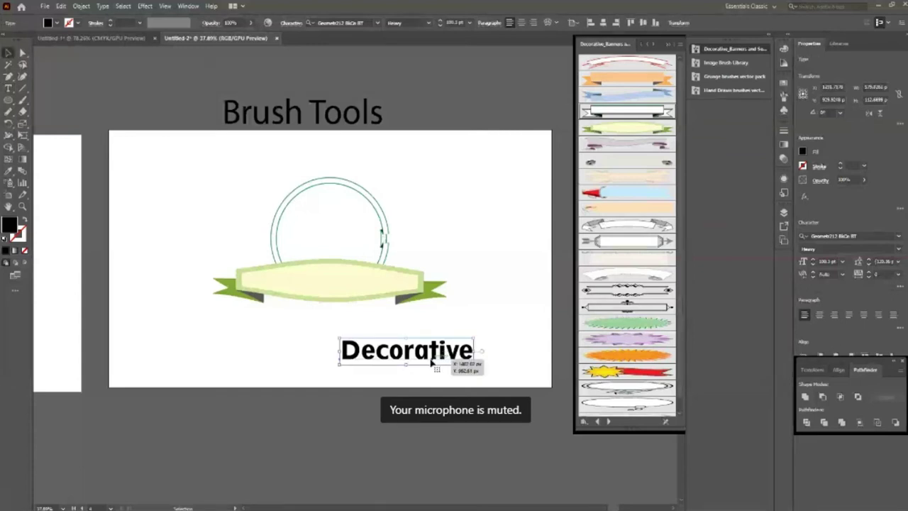
mouse_move(431, 362)
left_mouse_down()
mouse_move(353, 290)
mouse_move(392, 288)
left_mouse_up()
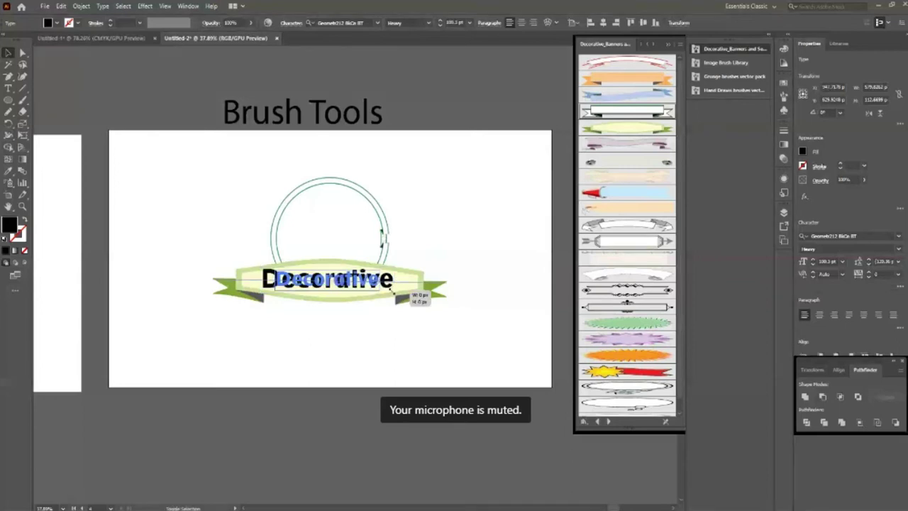
Step: Center the Decorative text on the banner and draw a black circle at the artboard's upper left
left_click_drag(393, 286, 390, 288)
left_click(379, 240)
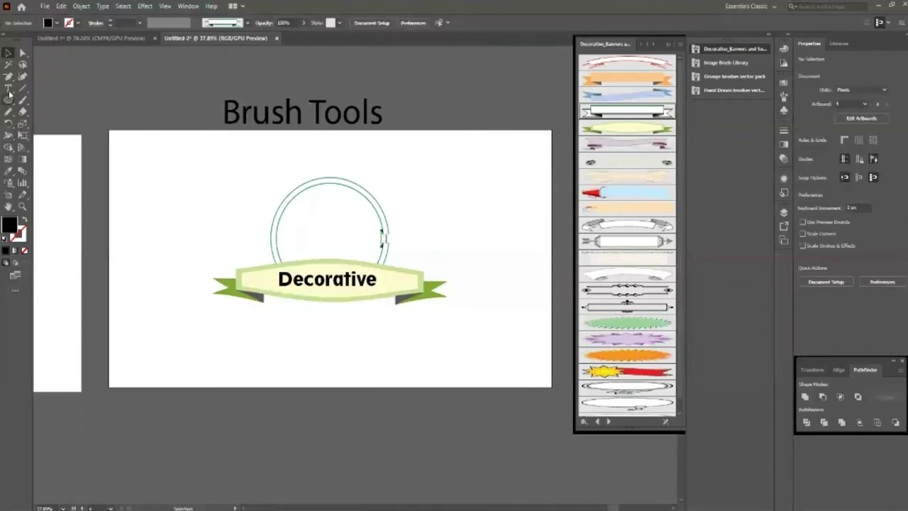
left_click(8, 99)
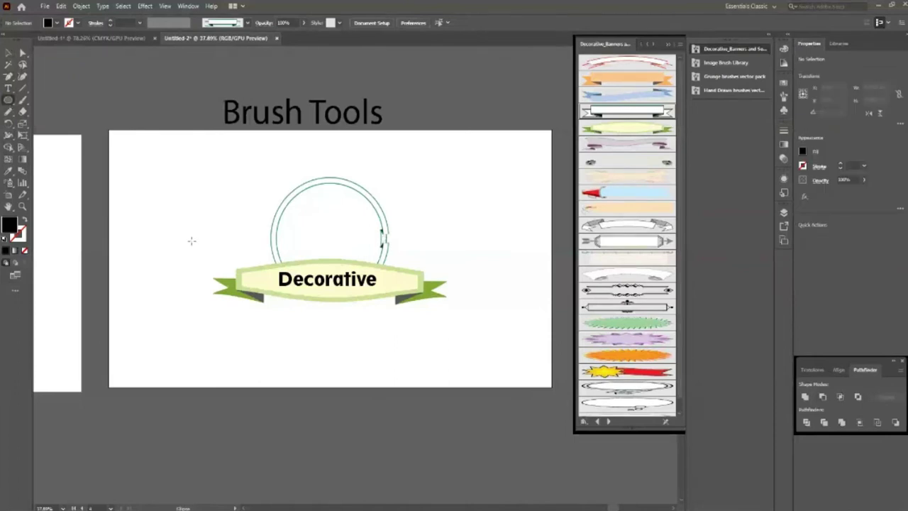
mouse_move(142, 227)
left_mouse_down()
mouse_move(156, 257)
mouse_move(194, 281)
left_mouse_up()
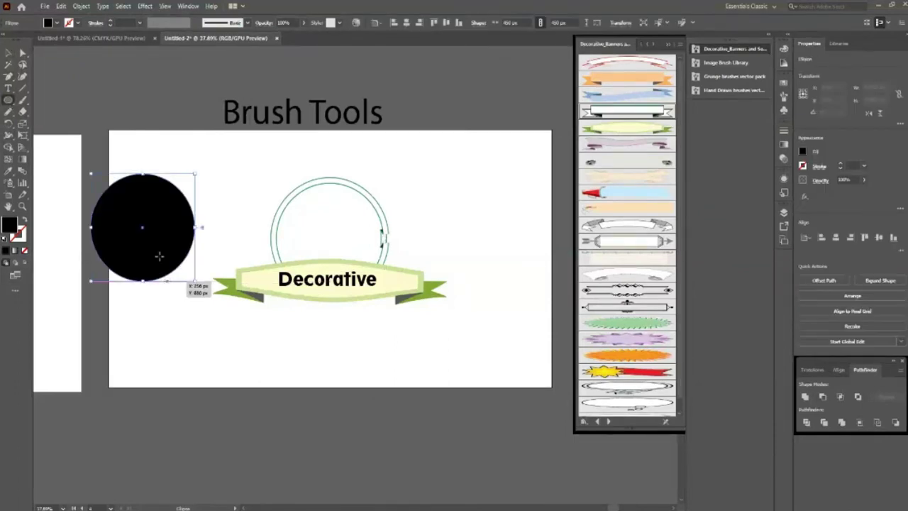
left_click(8, 53)
left_click_drag(171, 249, 219, 220)
Step: Select the banner path and open the Brush dropdown to inspect its brush
left_click(422, 293)
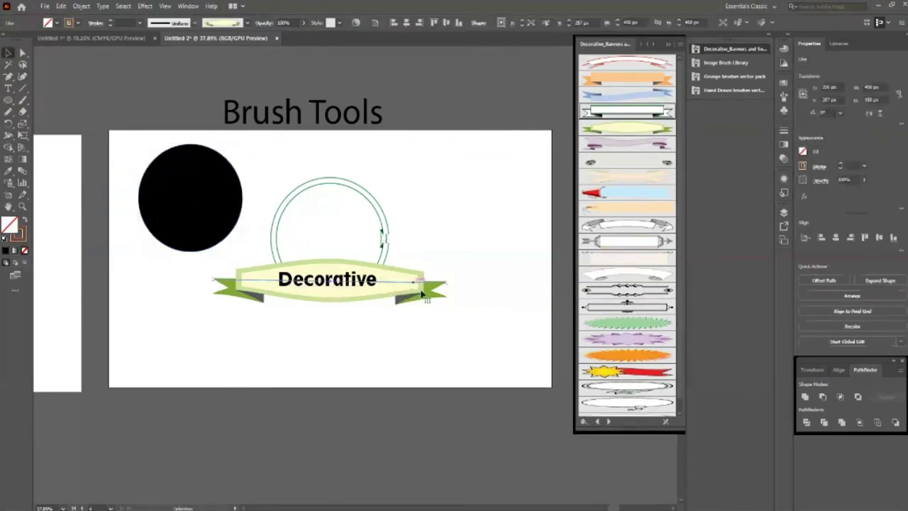
left_click(423, 294)
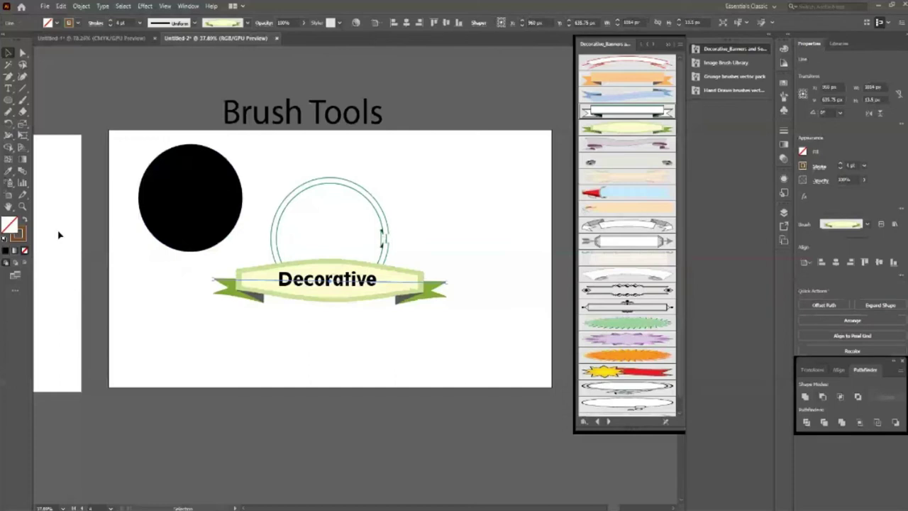
left_click(867, 225)
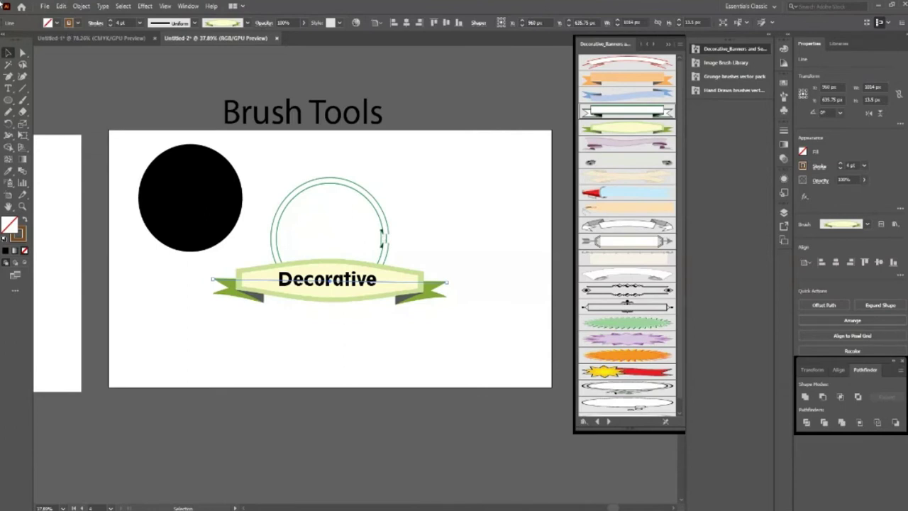
Step: Set the banner path's stroke colour to red from the control-bar swatches
left_click(77, 23)
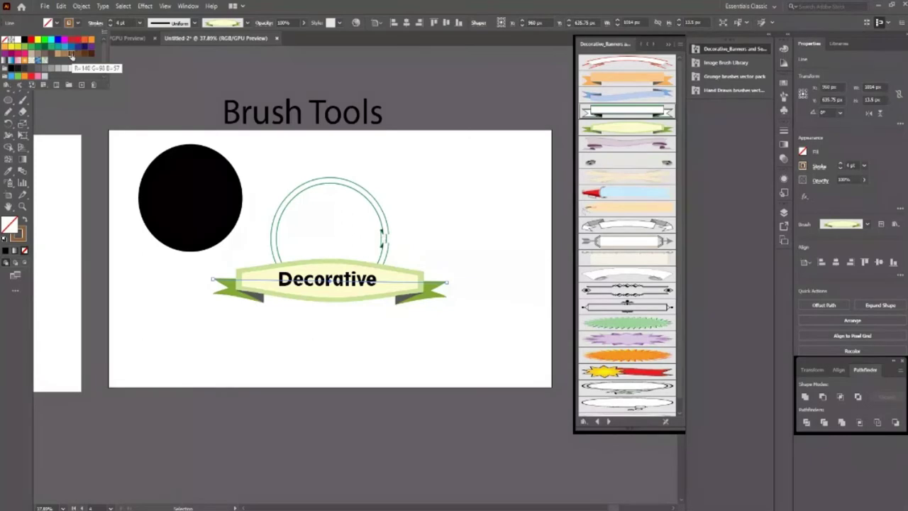
left_click(245, 343)
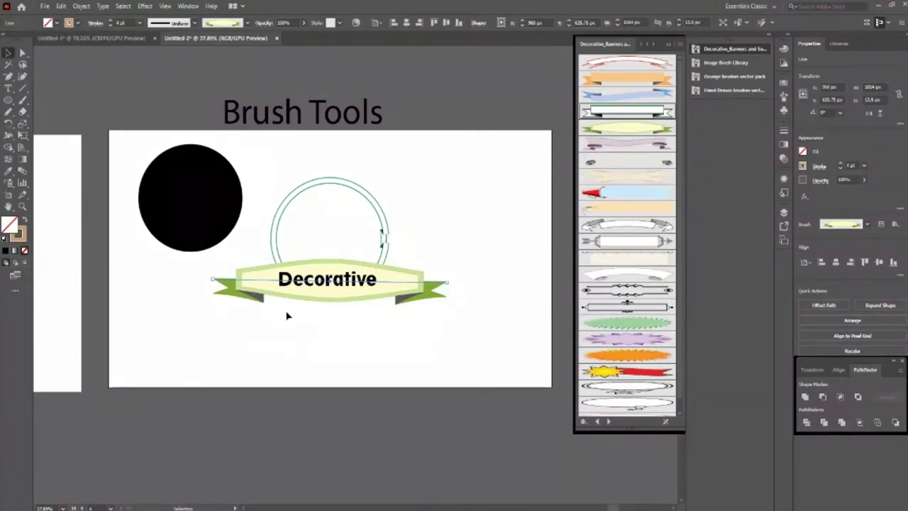
left_click(78, 24)
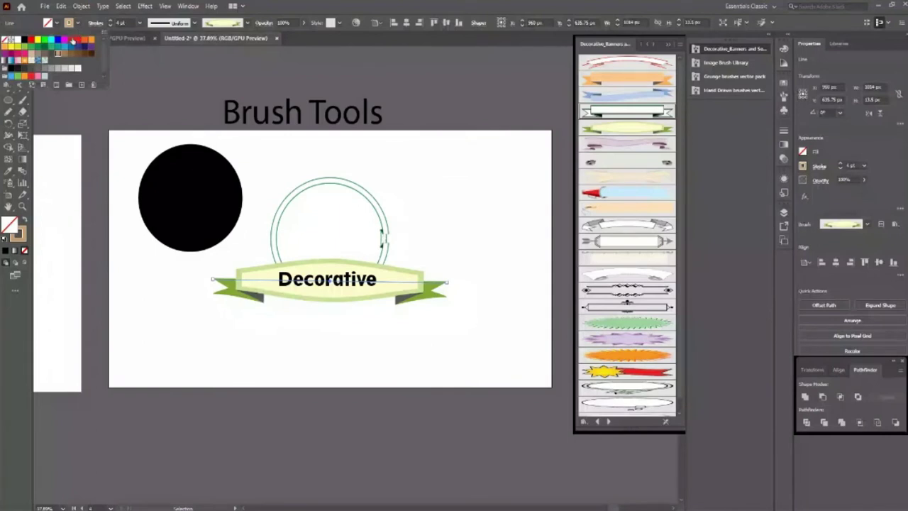
left_click(80, 40)
left_click(86, 40)
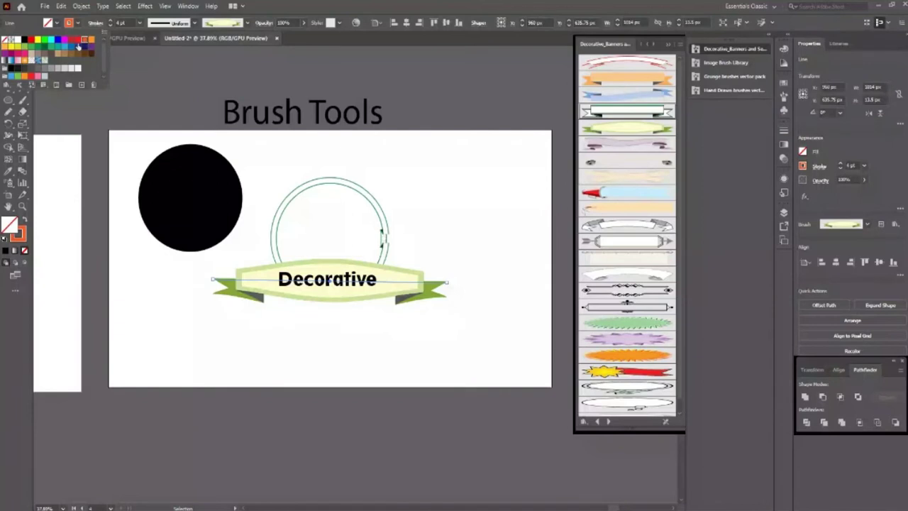
left_click(78, 45)
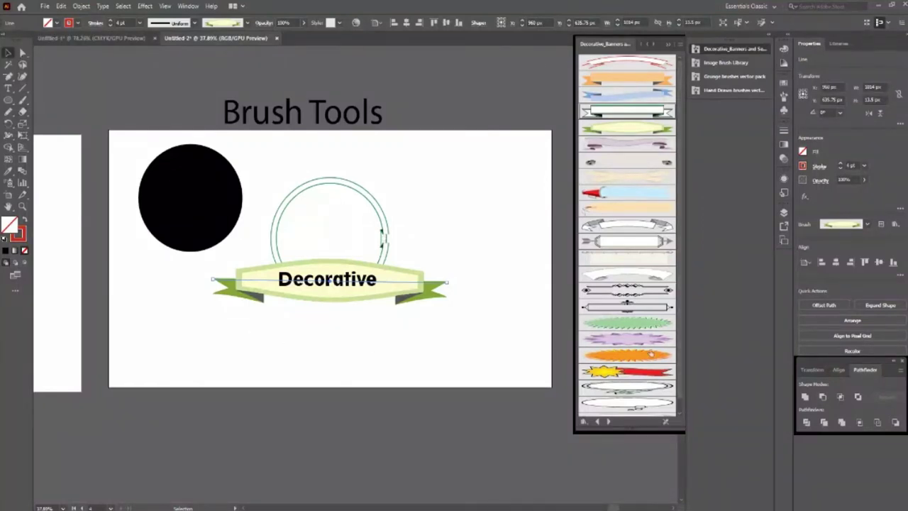
left_click(279, 346)
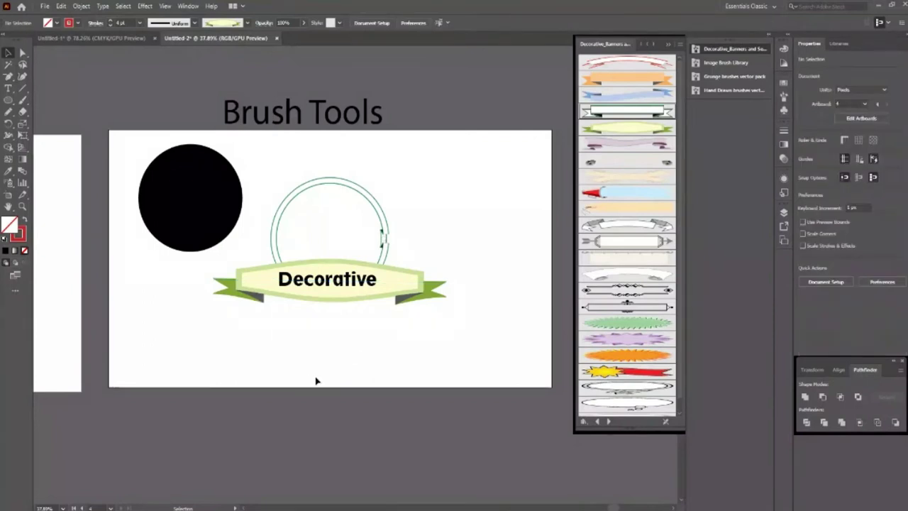
Step: Move the black circle lower and left, just above the banner's left tail
left_click_drag(388, 291, 383, 359)
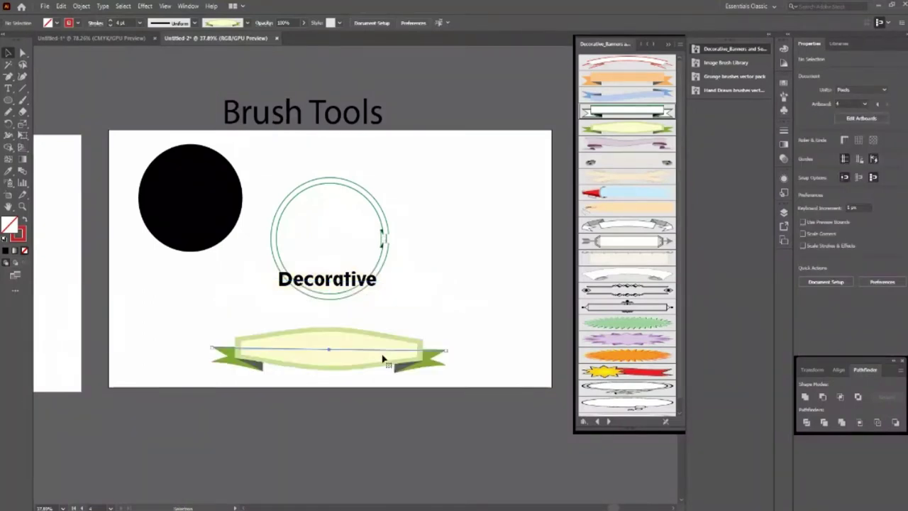
key("ctrl+z")
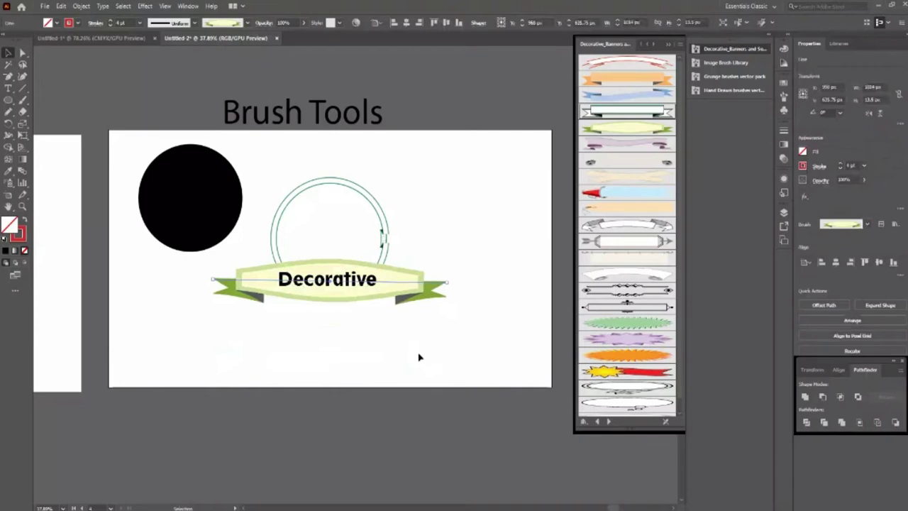
left_click(418, 357)
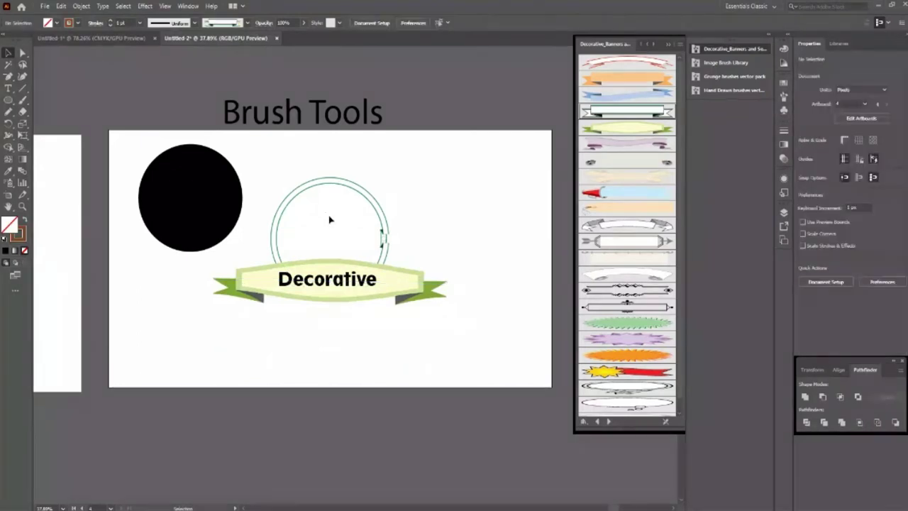
mouse_move(205, 204)
left_mouse_down()
mouse_move(193, 256)
mouse_move(178, 261)
left_mouse_up()
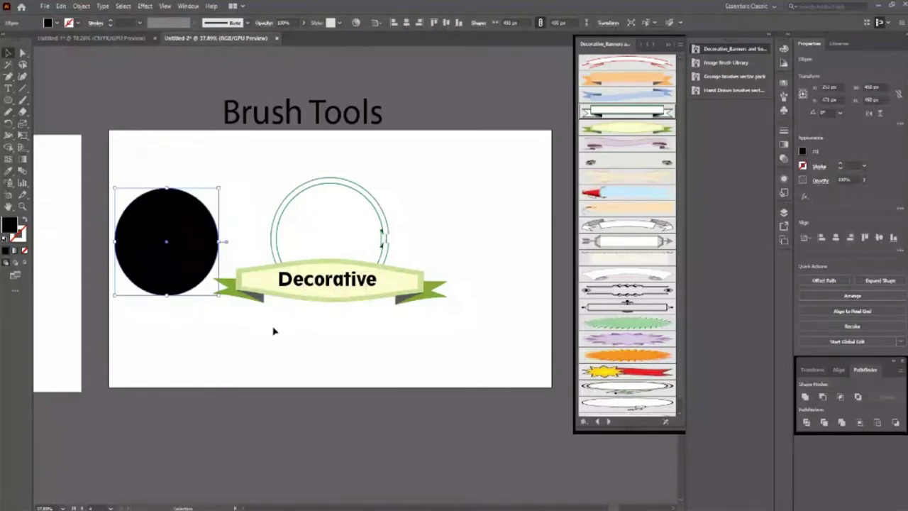
left_click_drag(183, 284, 186, 270)
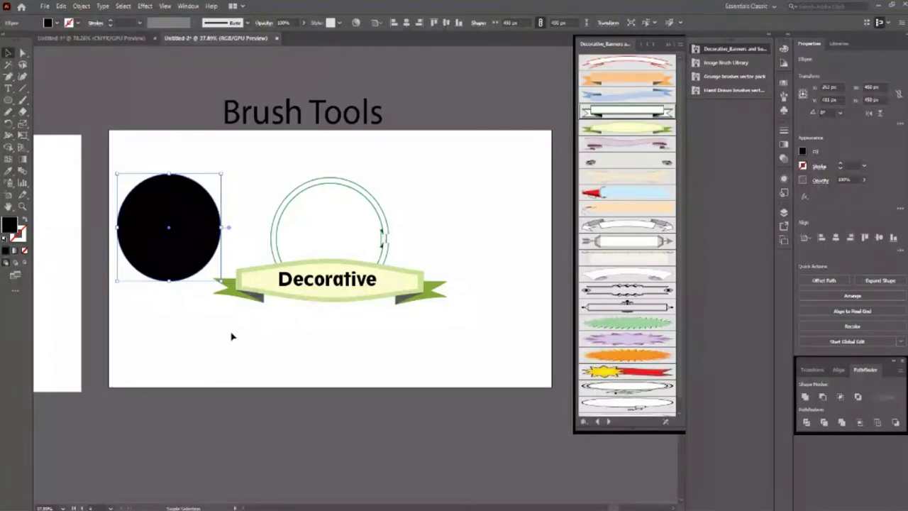
Step: Swap the left circle's fill and stroke so it becomes an unfilled thin outline
key("shift+x")
scroll(178, 251, "up", 2)
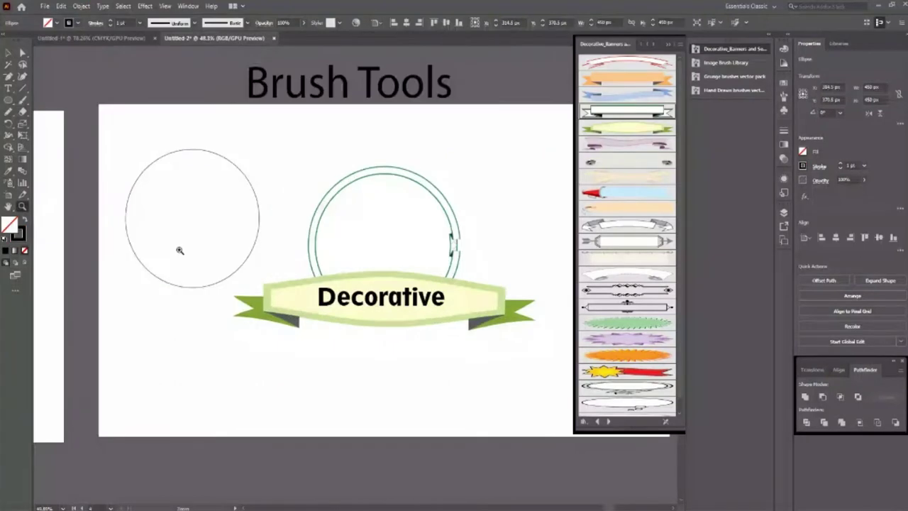
left_click_drag(194, 222, 191, 242)
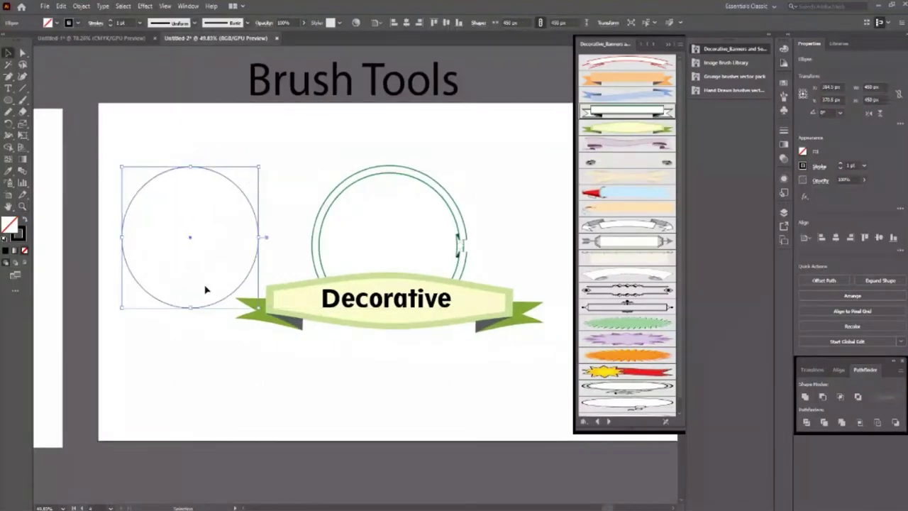
left_click(211, 386)
key("ctrl+z")
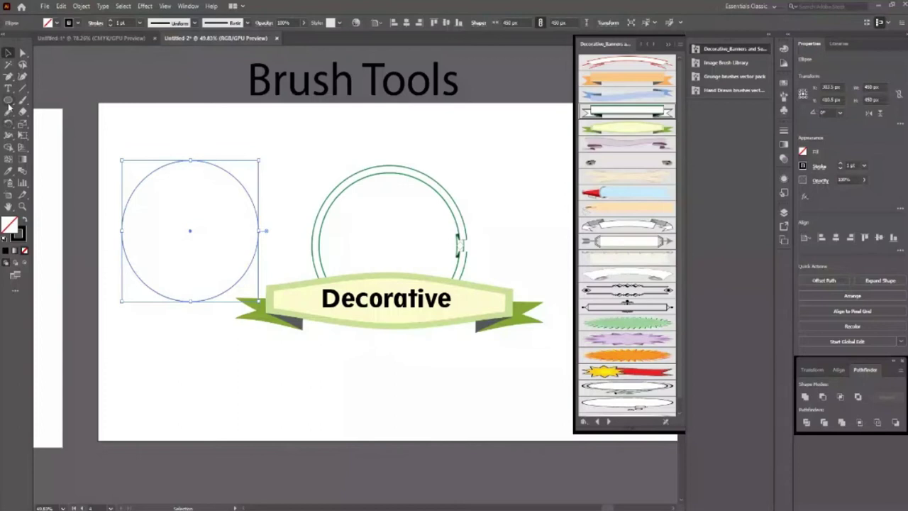
Step: Reselect the circle and pick Type on a Path Tool from the Type tool group
left_click(8, 88)
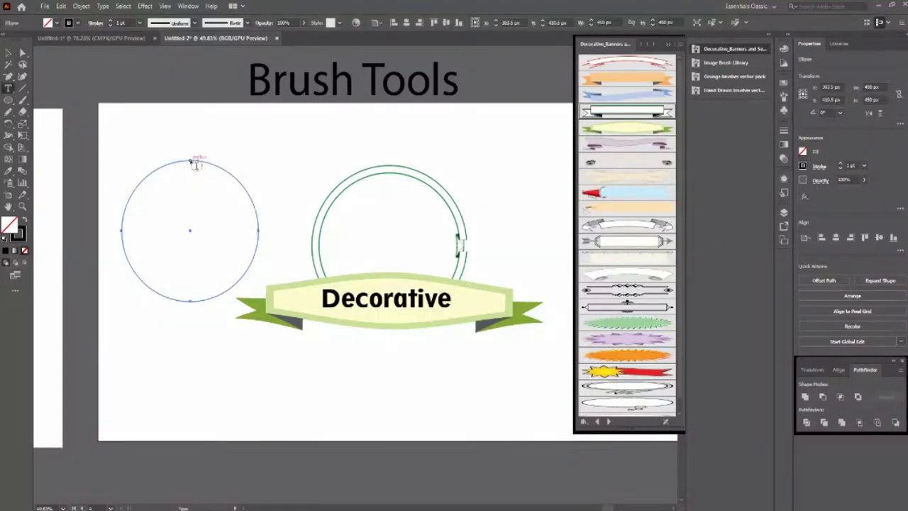
left_click(191, 160)
key("ctrl+z")
left_click(7, 53)
left_click(273, 206)
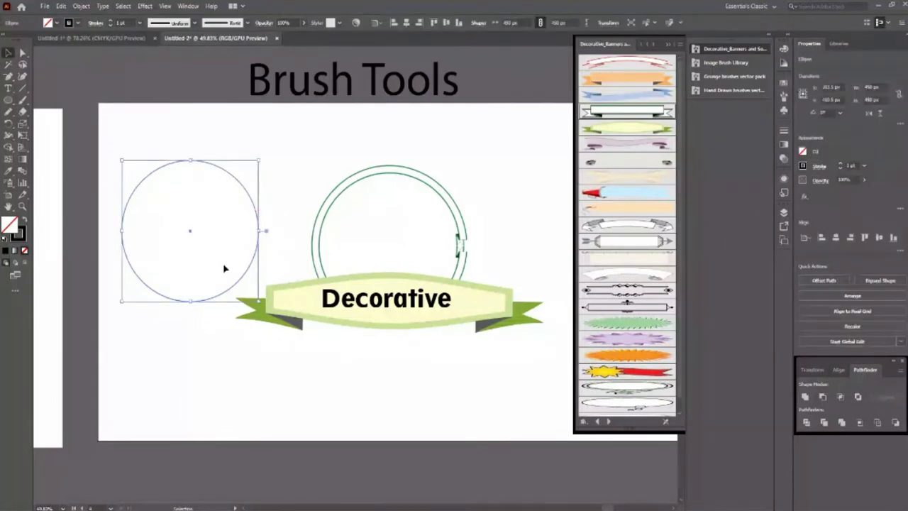
left_click(8, 88)
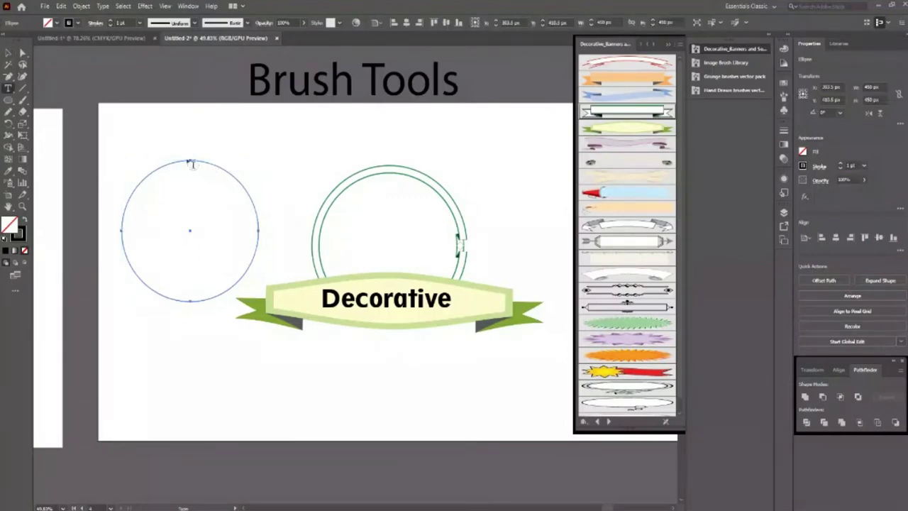
left_click(8, 54)
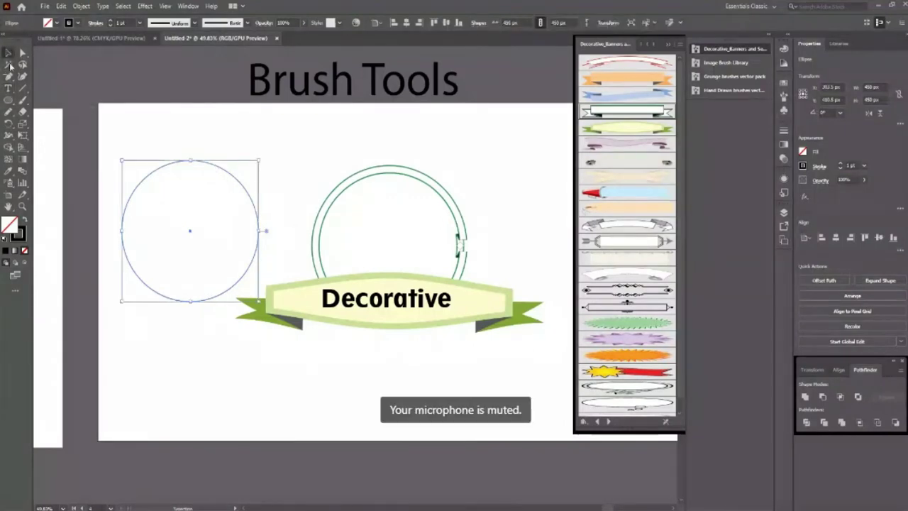
left_click(7, 88)
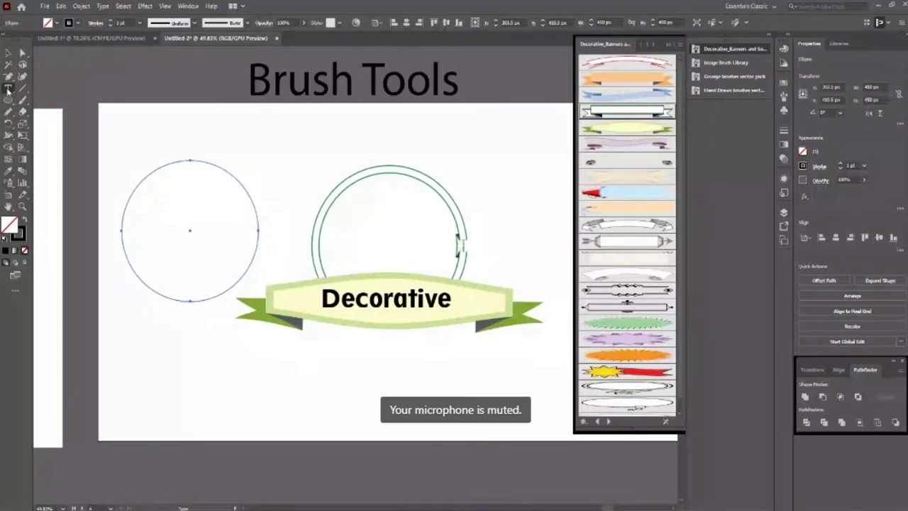
left_click(8, 88, "alt")
left_click(8, 88, "alt")
Step: Replace the placeholder on the left circle's edge with the words 'Decorative Text'
left_click(189, 159)
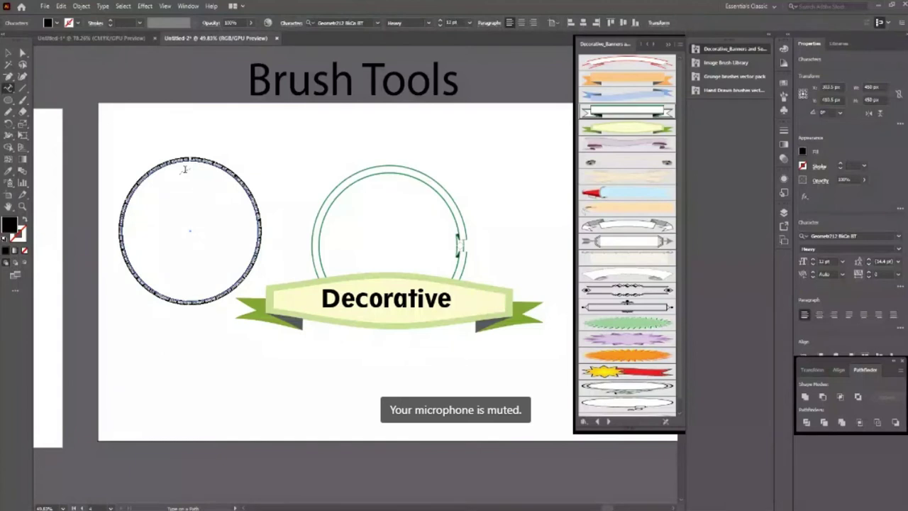
key("BackSpace")
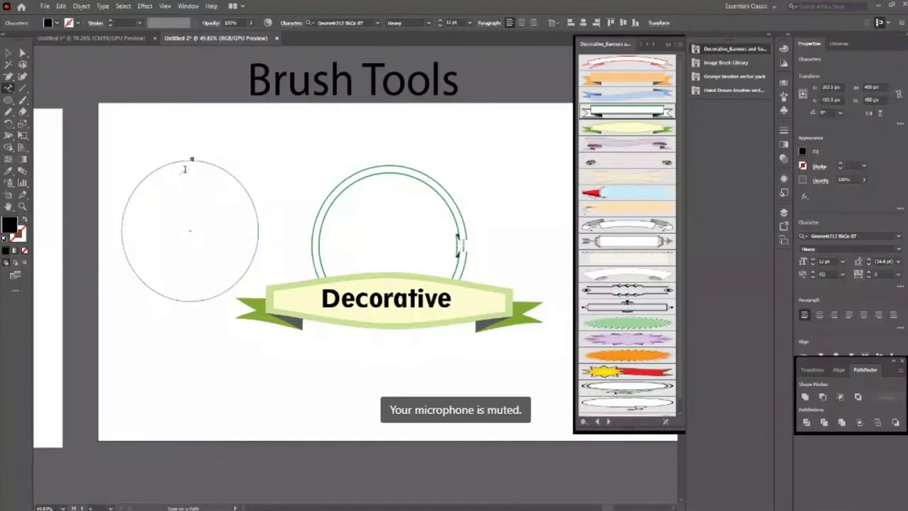
type("Decorative type")
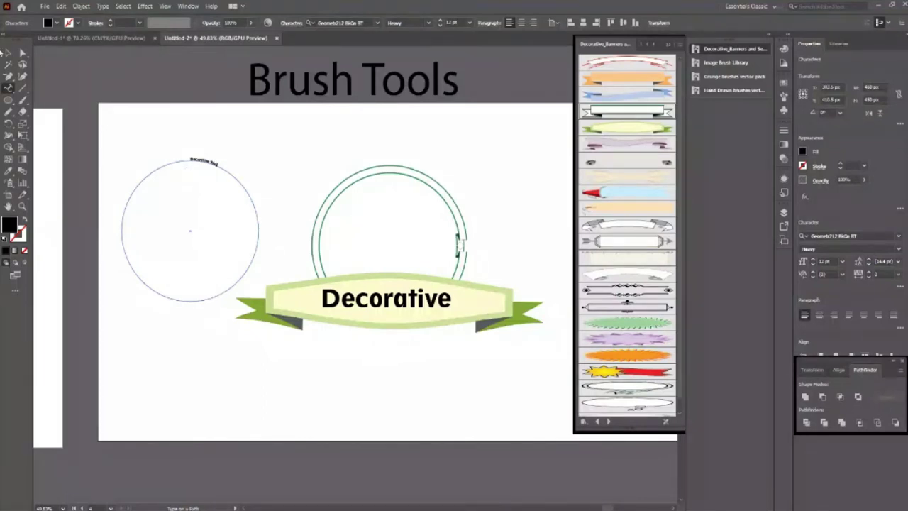
left_click(7, 53)
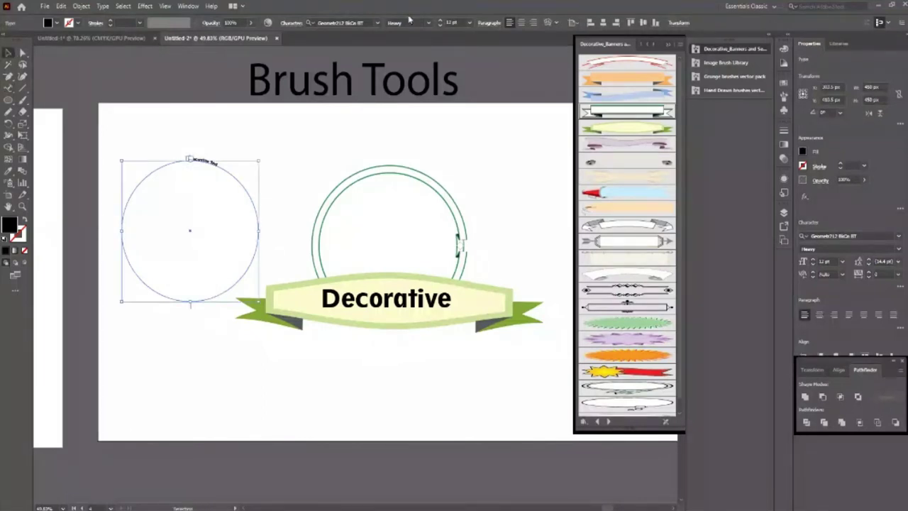
Step: Enlarge the curved text to 71 pt and rotate it to arc across the circle's top
left_click(441, 21)
left_click(440, 22)
left_click(440, 22)
left_click(441, 22)
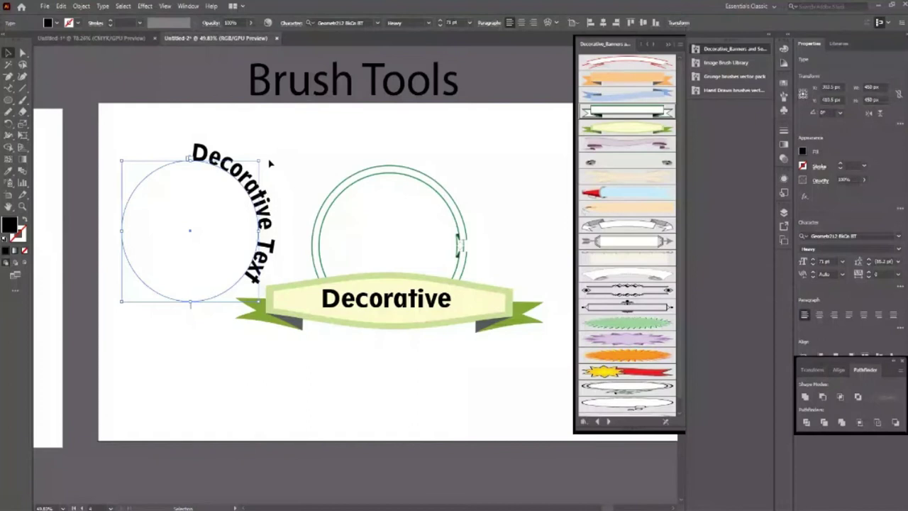
left_click_drag(265, 155, 193, 149)
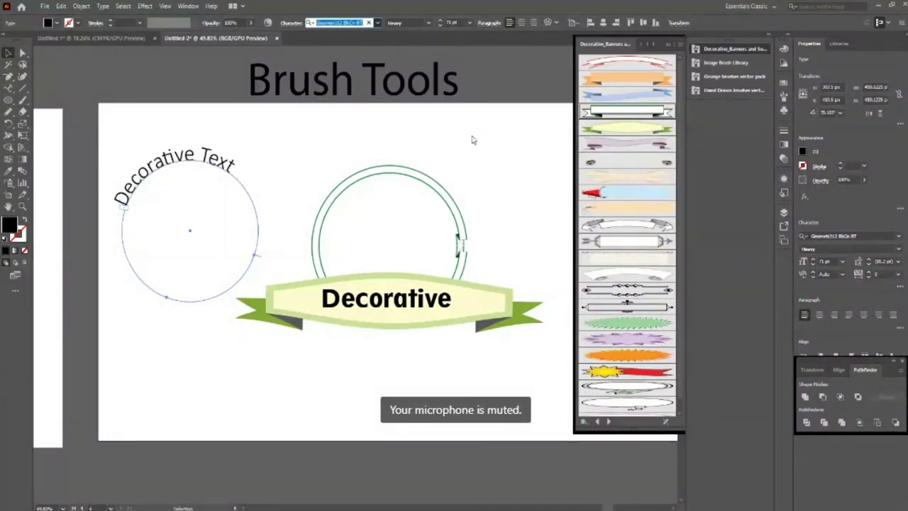
Step: Move the curved Decorative Text onto the green double ring and raise it inside
left_click(206, 224)
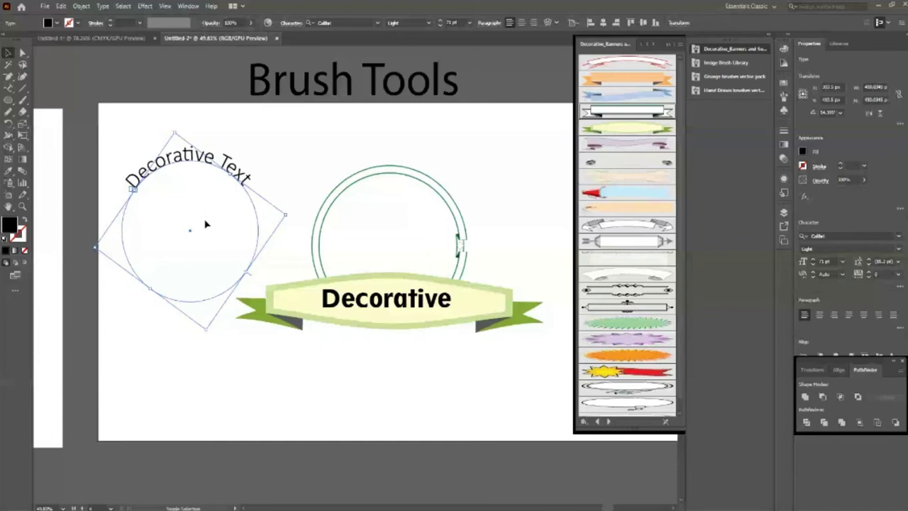
left_click_drag(203, 227, 206, 227)
left_click_drag(201, 163, 396, 196)
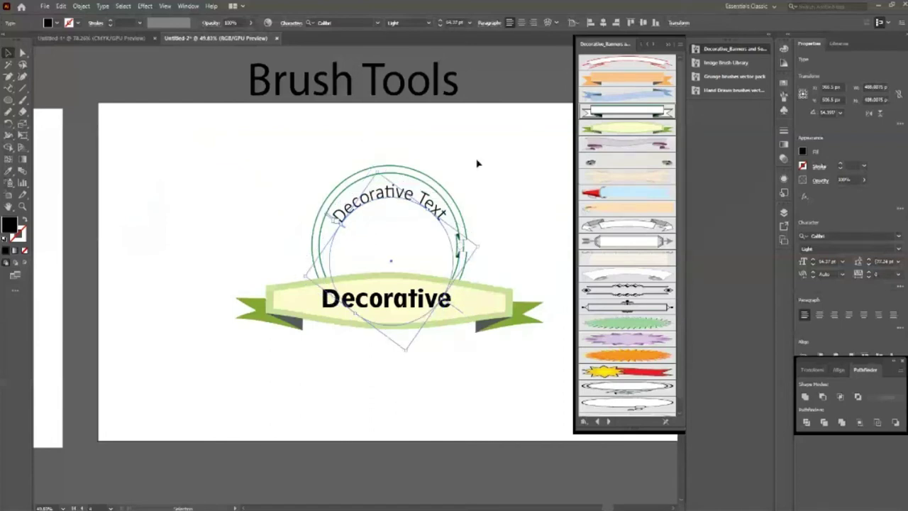
left_click(560, 215)
left_click(425, 202)
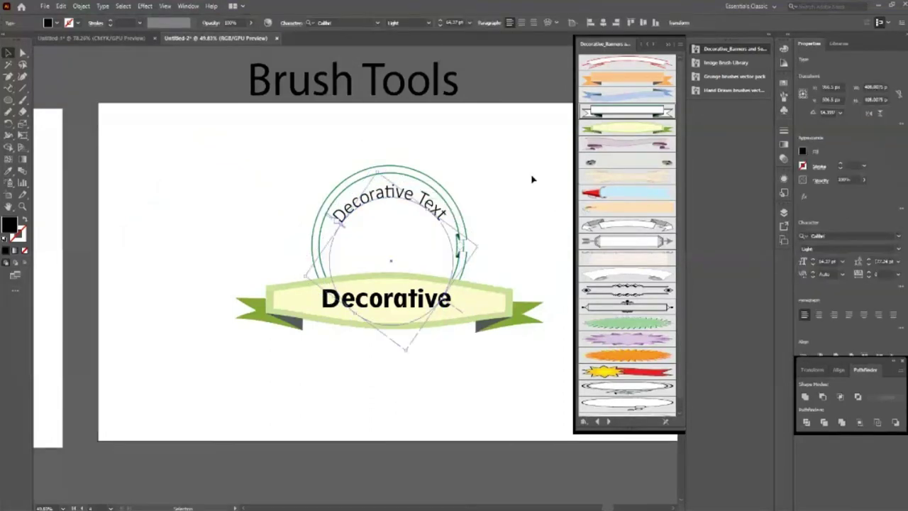
scroll(513, 260, "up", 2)
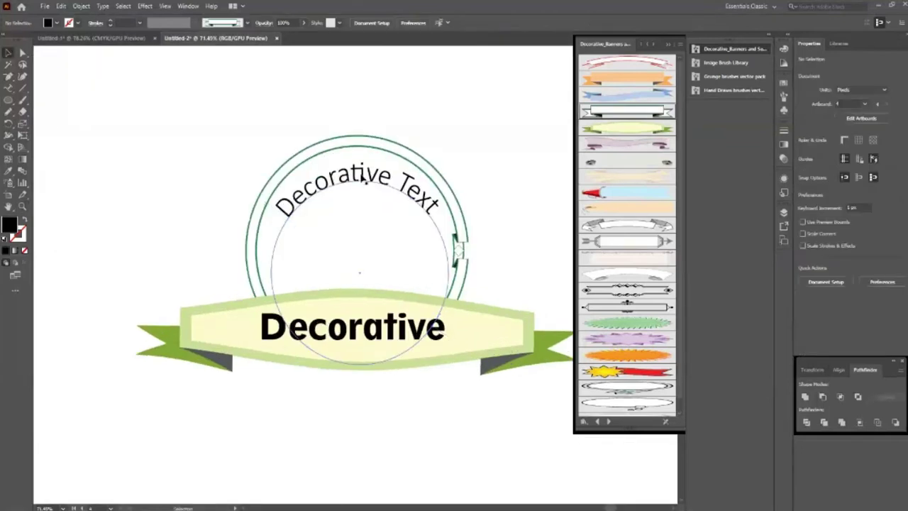
key("v")
left_click_drag(361, 177, 361, 178)
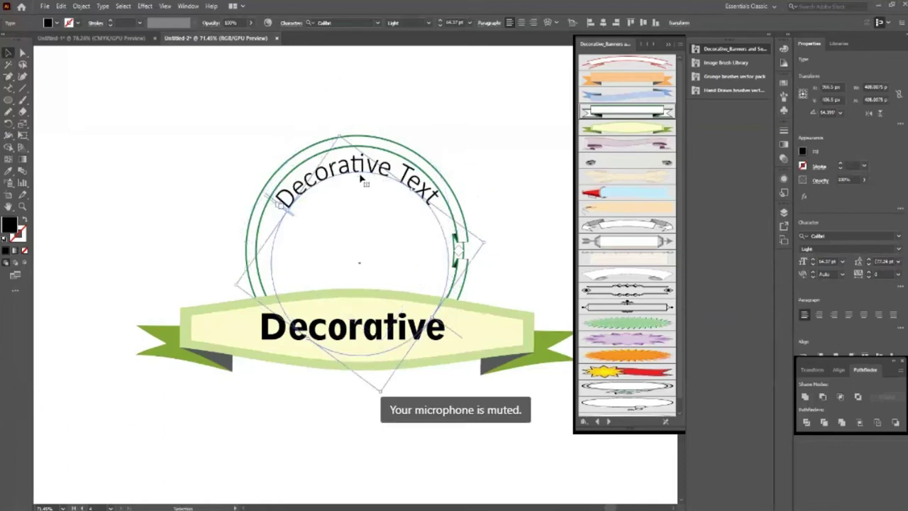
Step: Rotate the curved text until centred above the Decorative banner, then nudge it left
left_click(495, 203)
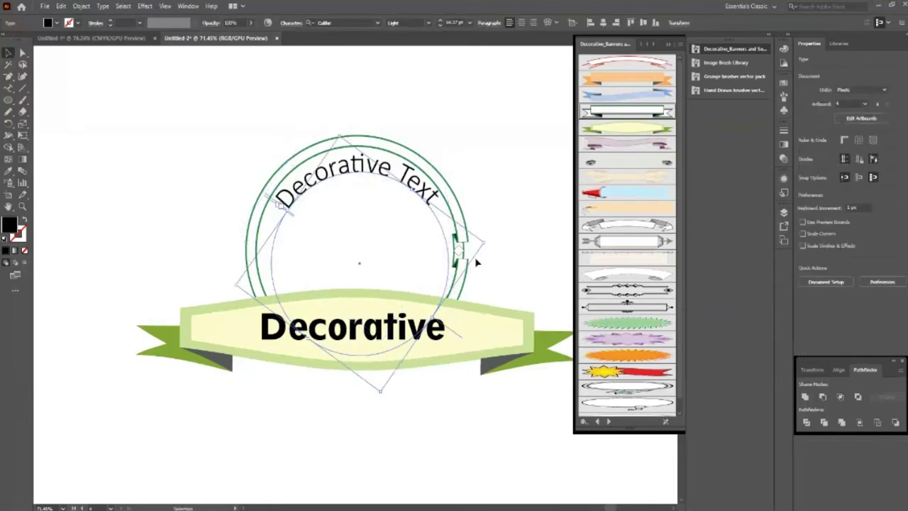
left_click(488, 249)
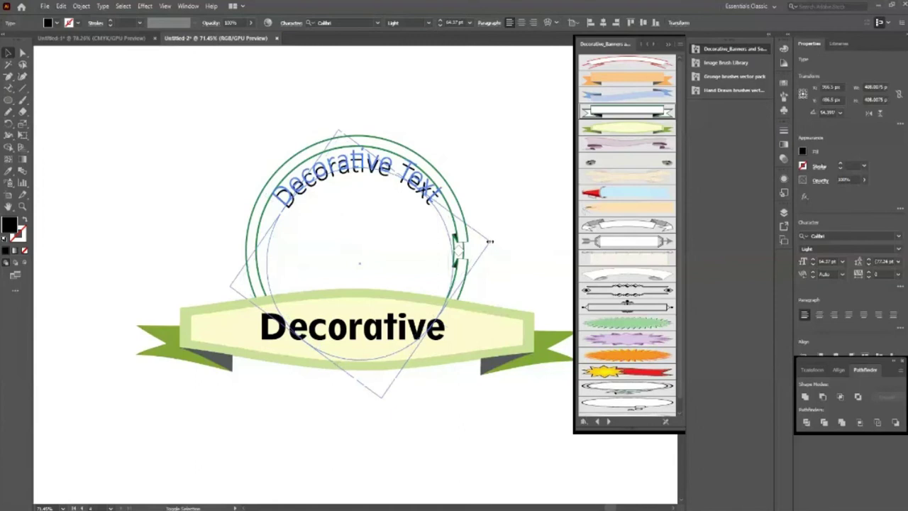
left_click(452, 248)
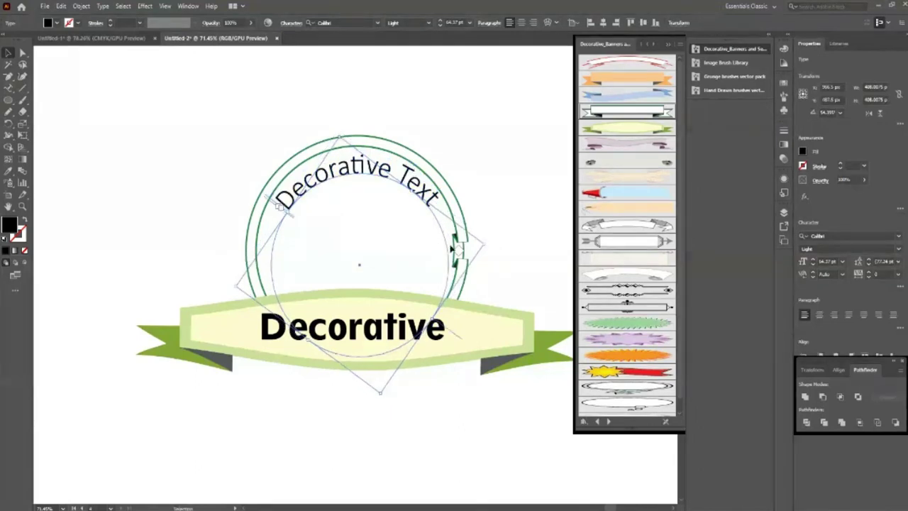
left_click_drag(489, 246, 478, 219)
left_click(398, 186)
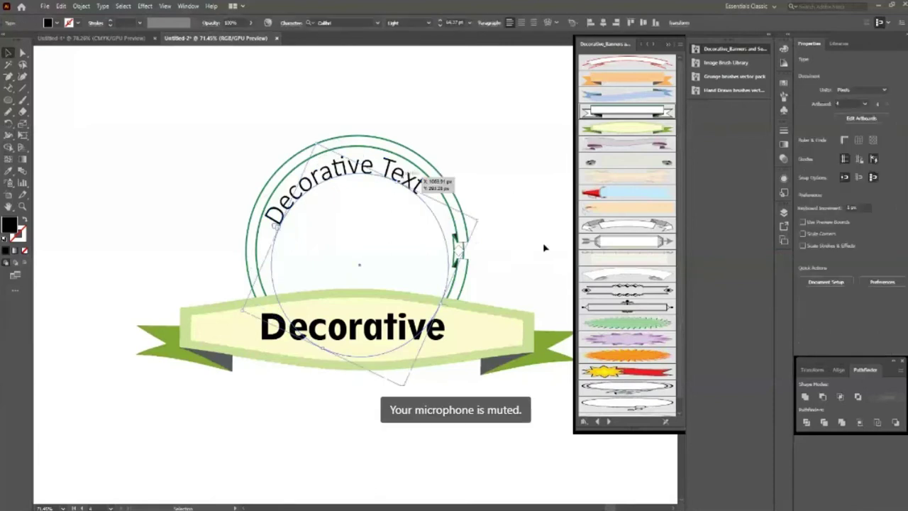
left_click_drag(478, 217, 495, 250)
left_click(523, 213)
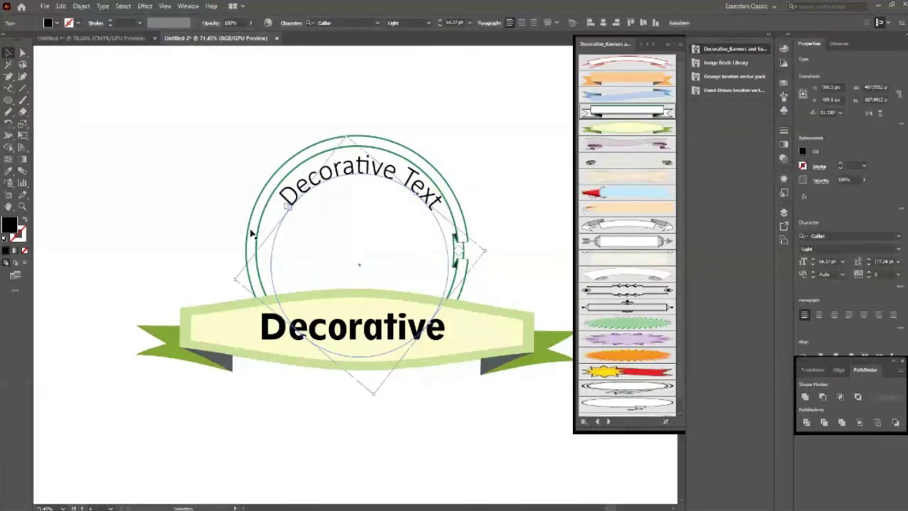
key("shift+Left")
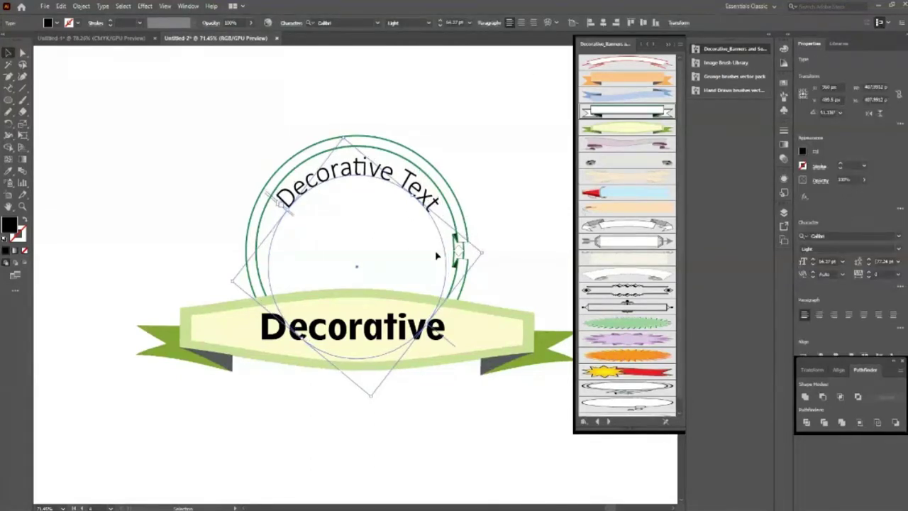
Step: Eyedrop a red colour onto the curved text, then make it a 1 pt outline with no fill
key("i")
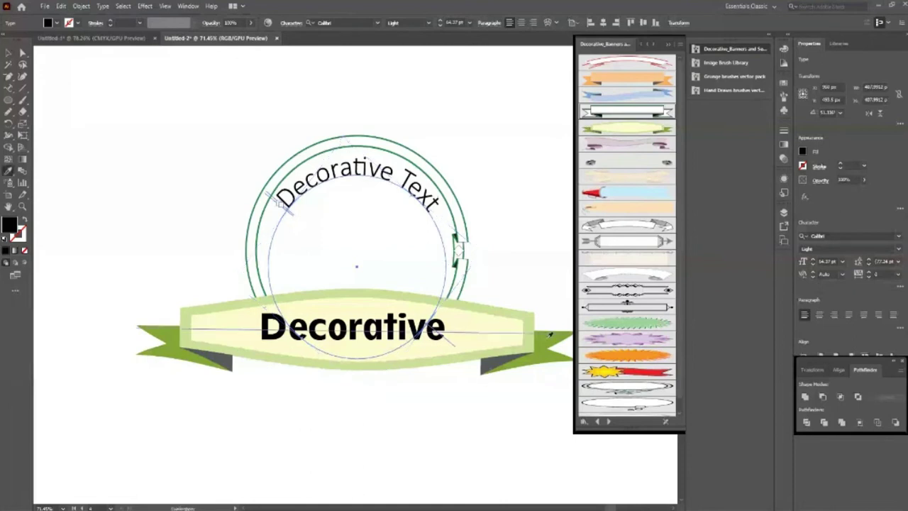
left_click(550, 335)
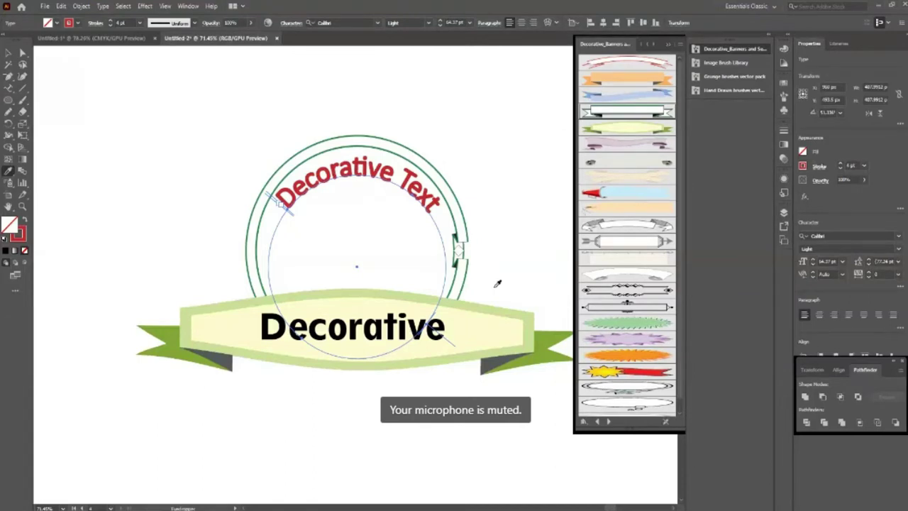
left_click(467, 223)
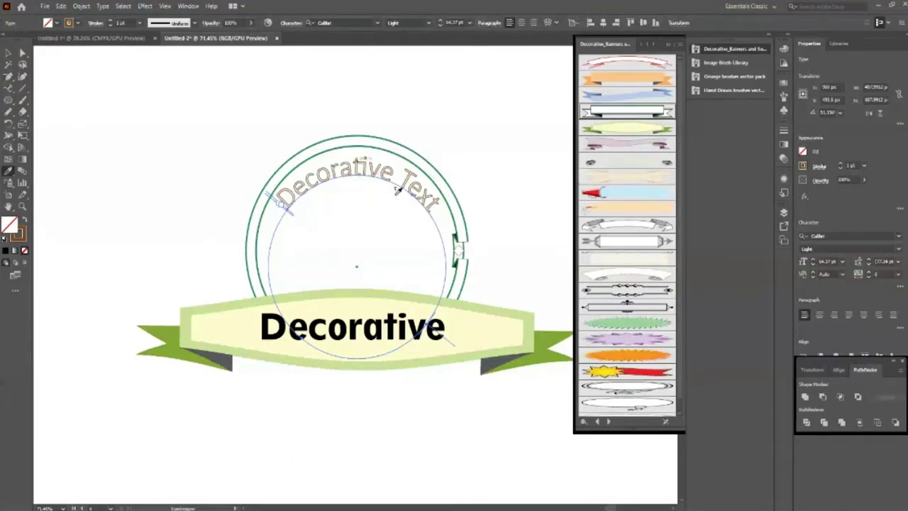
key("Escape")
left_click(219, 442)
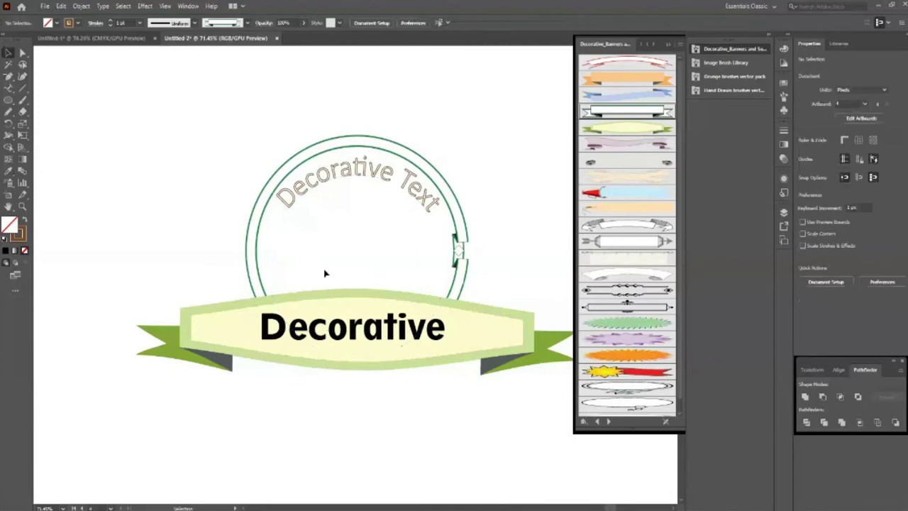
Step: Alt-drag a copy of the 'Decorative' banner text up into the circle and shrink it
left_click(383, 340)
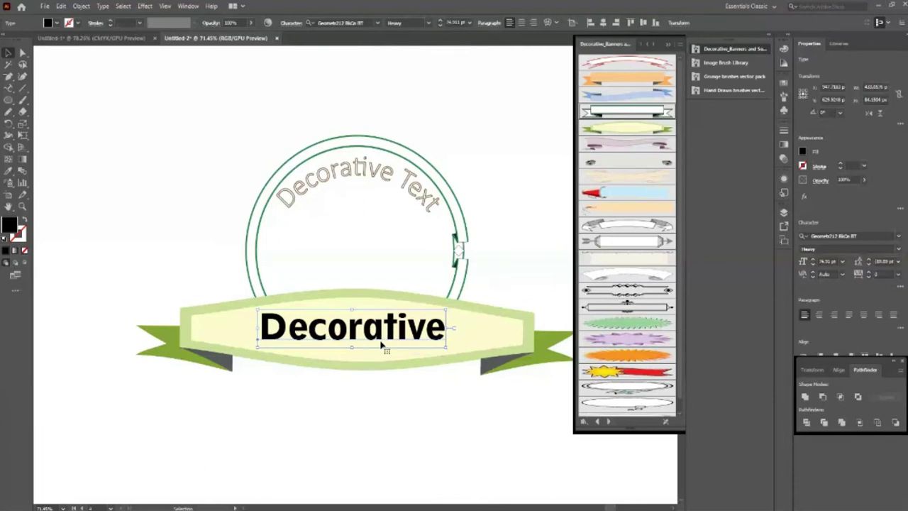
left_click(382, 341)
left_click_drag(382, 338, 385, 261)
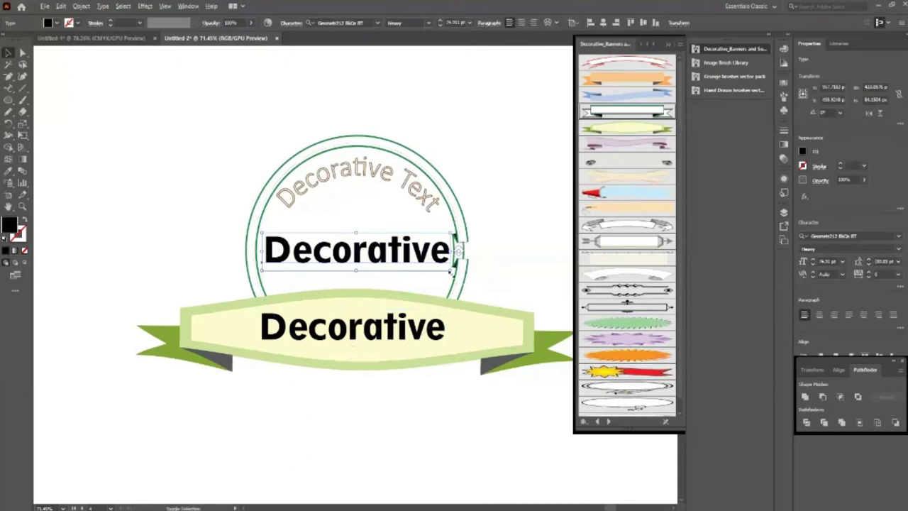
left_click_drag(451, 272, 423, 265)
Step: Retype the copied text as 'Banners'
key("t")
left_click(423, 253)
key("BackSpace")
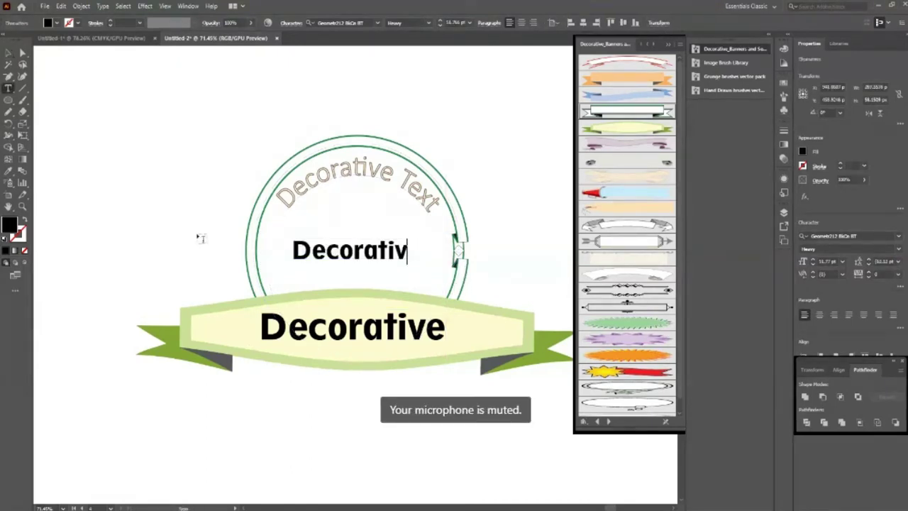
key("ctrl+a")
type("Banners")
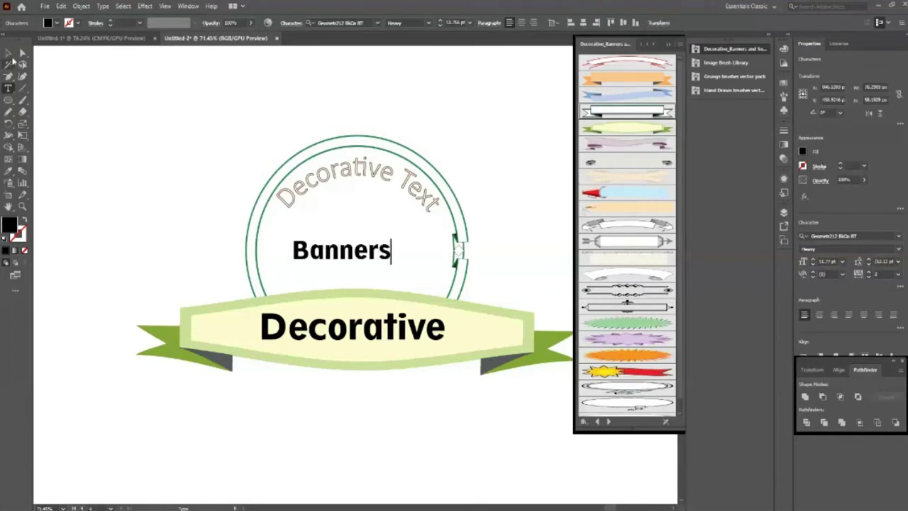
Step: Enlarge the 'Banners' text and nudge it up above the Decorative banner
left_click(8, 53)
mouse_move(392, 263)
left_mouse_down()
mouse_move(425, 286)
mouse_move(444, 280)
left_mouse_up()
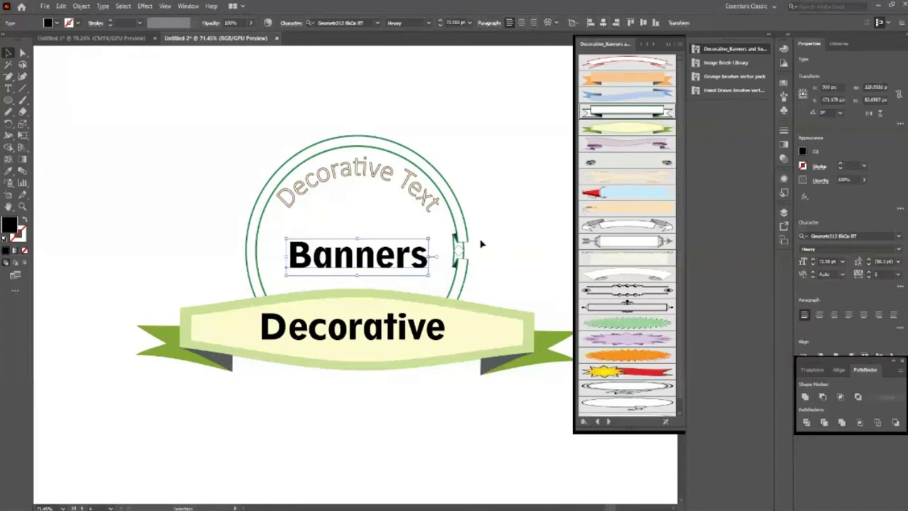
key("Up")
key("Up")
key("Up")
key("Up")
key("Up")
key("Up")
key("Up")
key("Up")
key("Up")
key("Up")
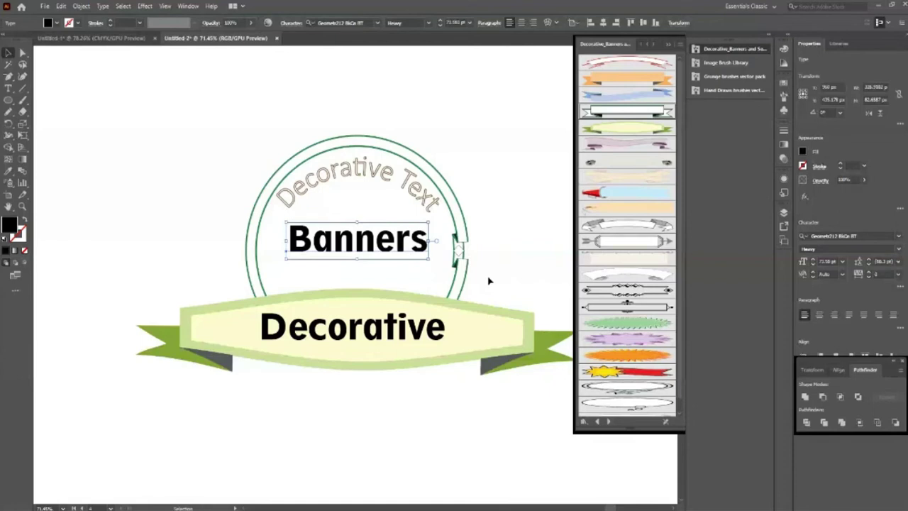
left_click(505, 241)
key("z")
left_click(166, 203, "alt")
left_click(344, 279, "alt")
left_click_drag(344, 279, 410, 233)
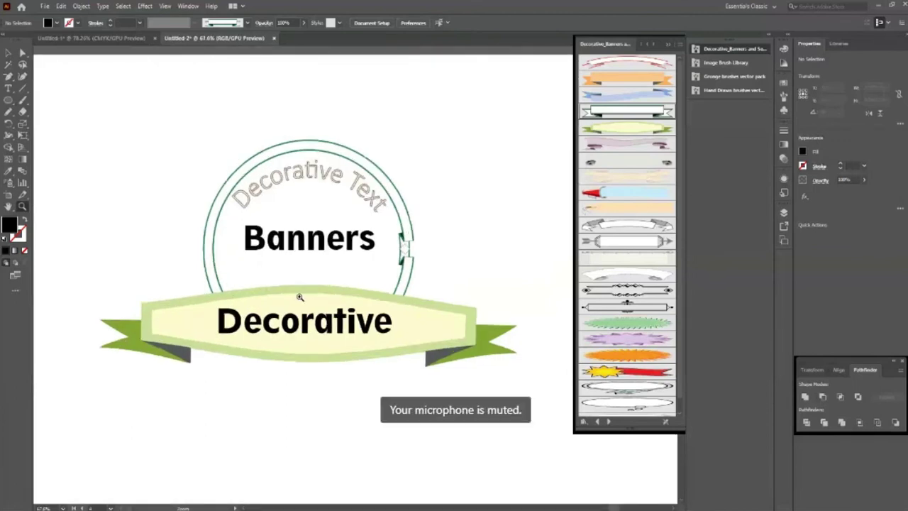
Step: Set the curved Decorative Text's font style to Bold and apply an orange swatch
scroll(309, 249, "up", 1)
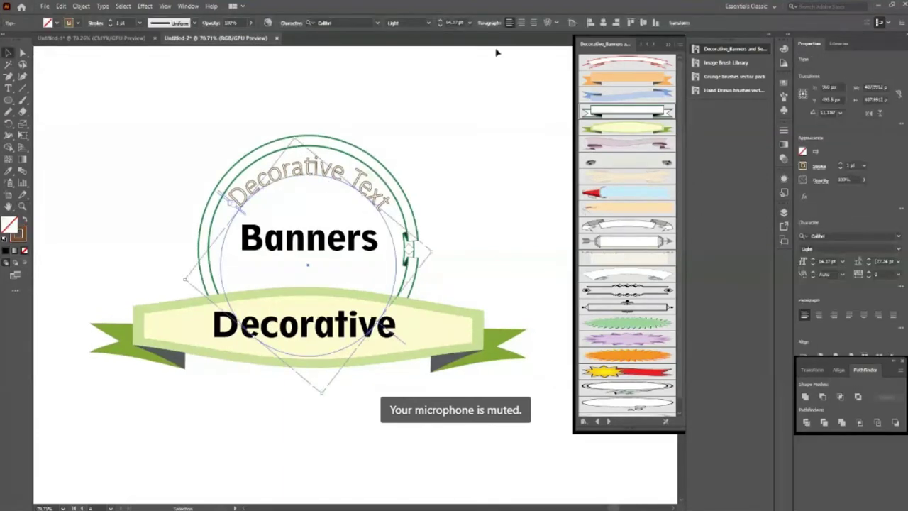
left_click(426, 26)
left_click(404, 75)
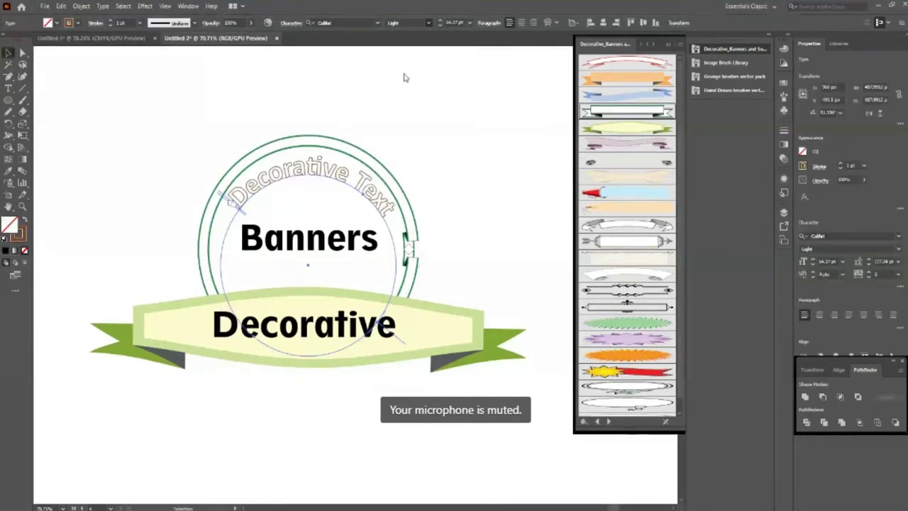
left_click(69, 24)
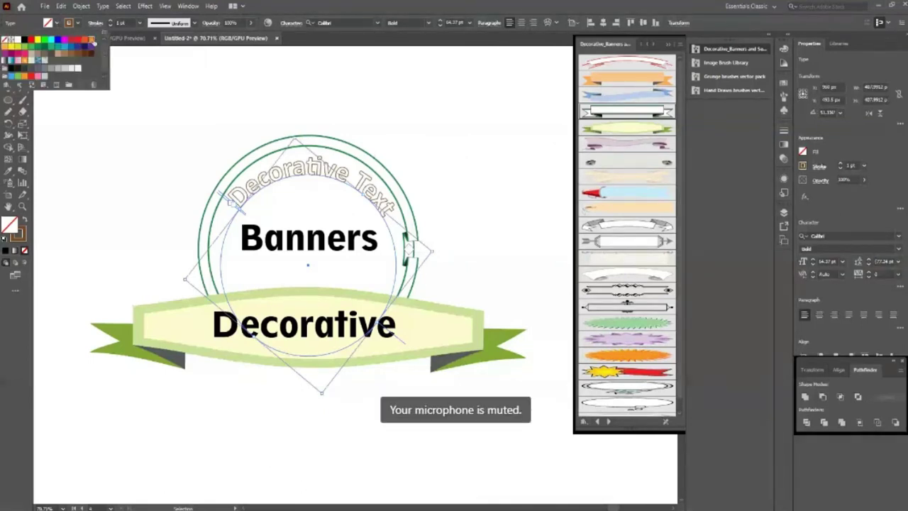
left_click(91, 40)
left_click(528, 153)
Step: Change the curved text's fill to the green swatch matching the ring
left_click(397, 180)
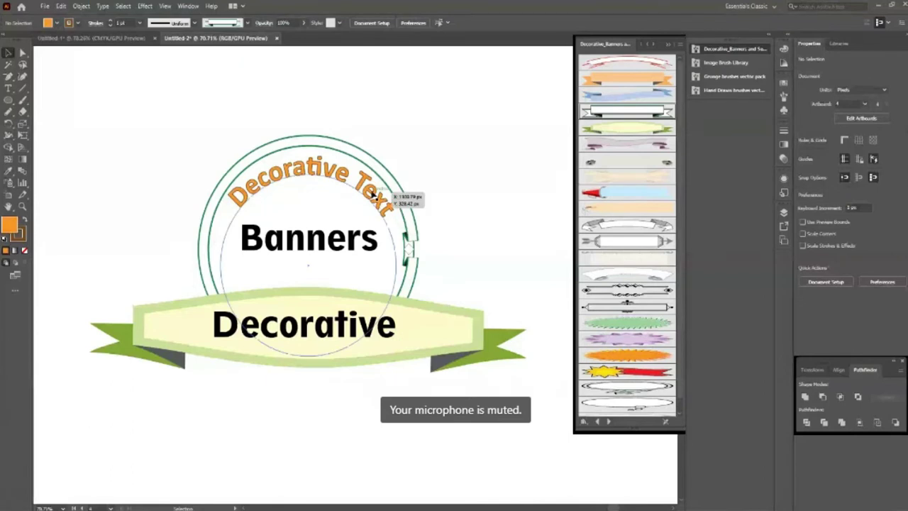
left_click(56, 24)
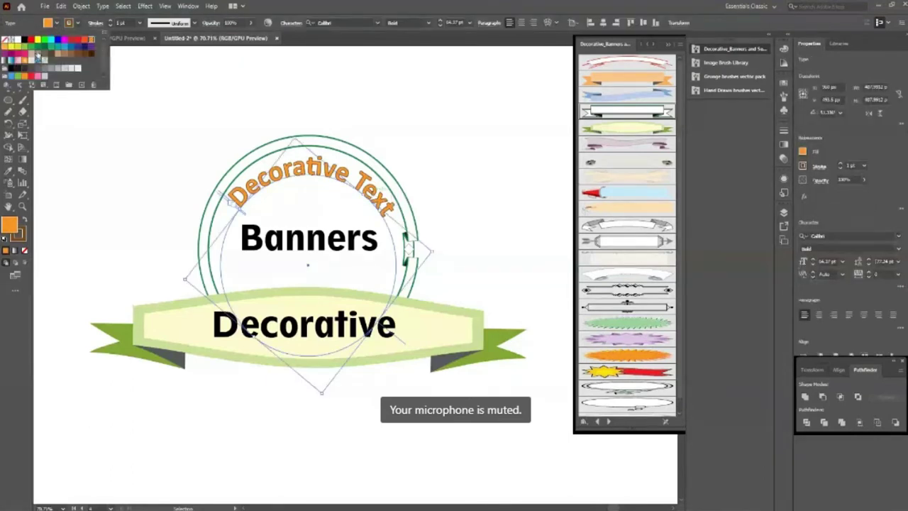
left_click(38, 46)
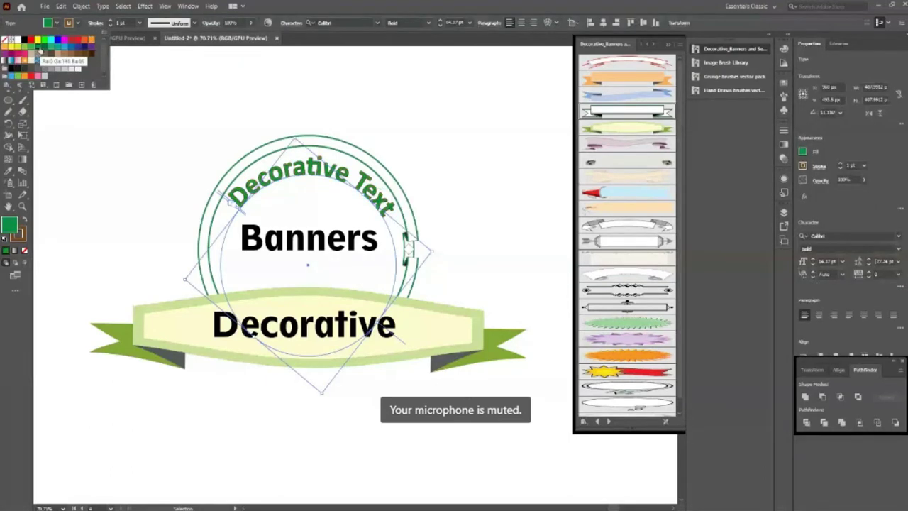
left_click(161, 173)
left_click(166, 182)
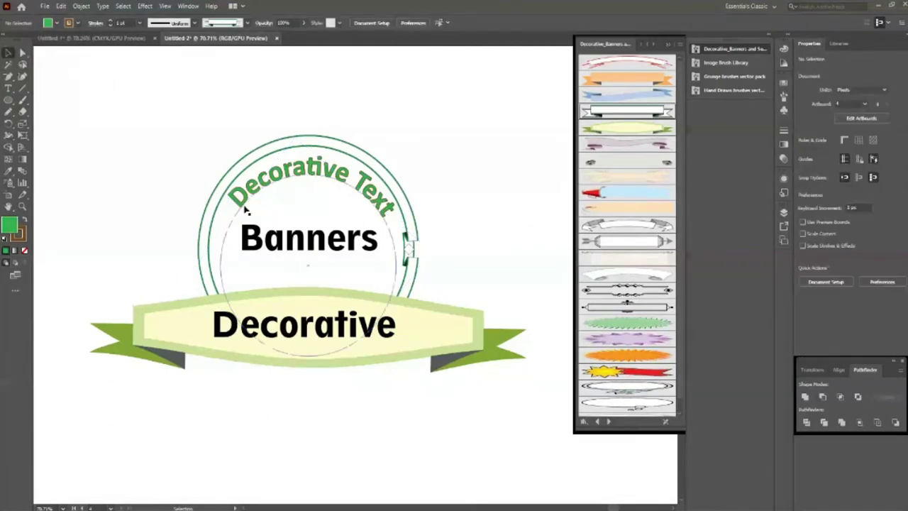
key("z")
mouse_move(292, 178)
left_mouse_down()
mouse_move(194, 194)
mouse_move(357, 258)
mouse_move(356, 220)
mouse_move(288, 377)
left_mouse_up()
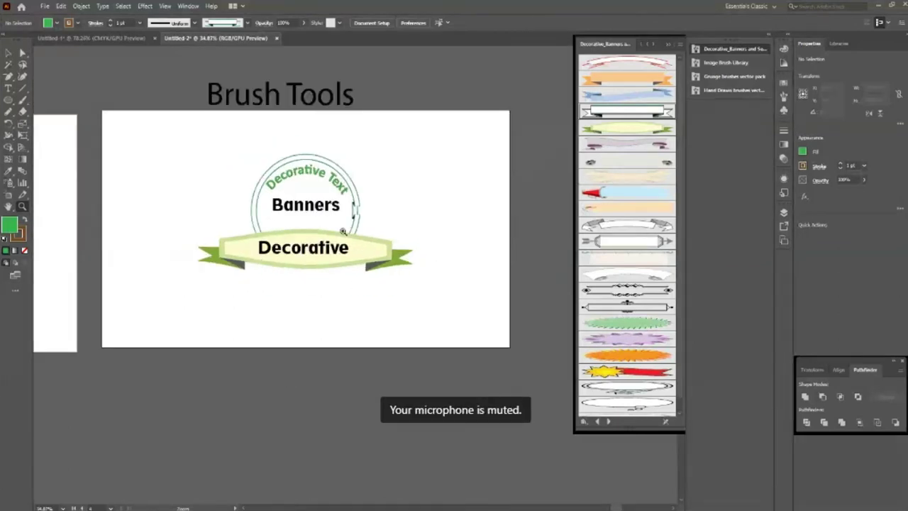
mouse_move(310, 205)
left_mouse_down()
mouse_move(320, 218)
mouse_move(271, 227)
mouse_move(171, 209)
left_mouse_up()
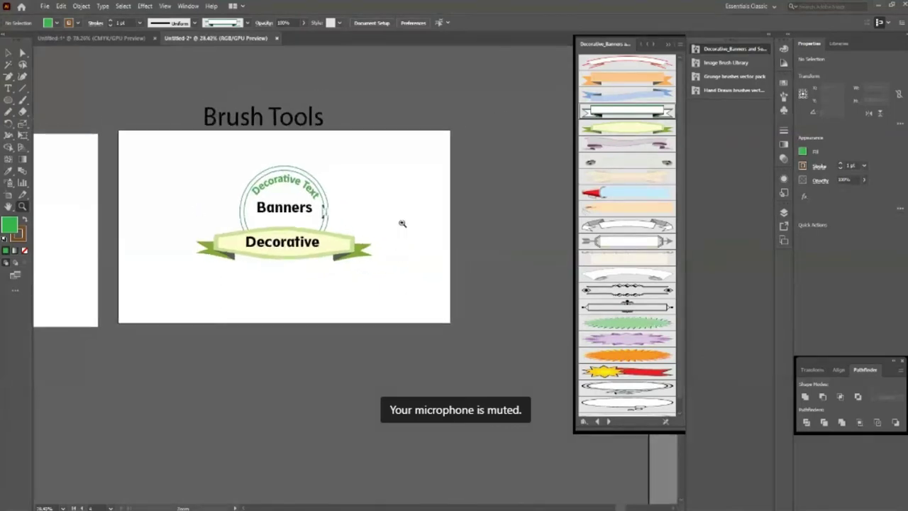
Step: Close the Decorative Banners brush library and open the Artboards panel, selecting Artboard 6
left_click_drag(408, 234, 413, 233)
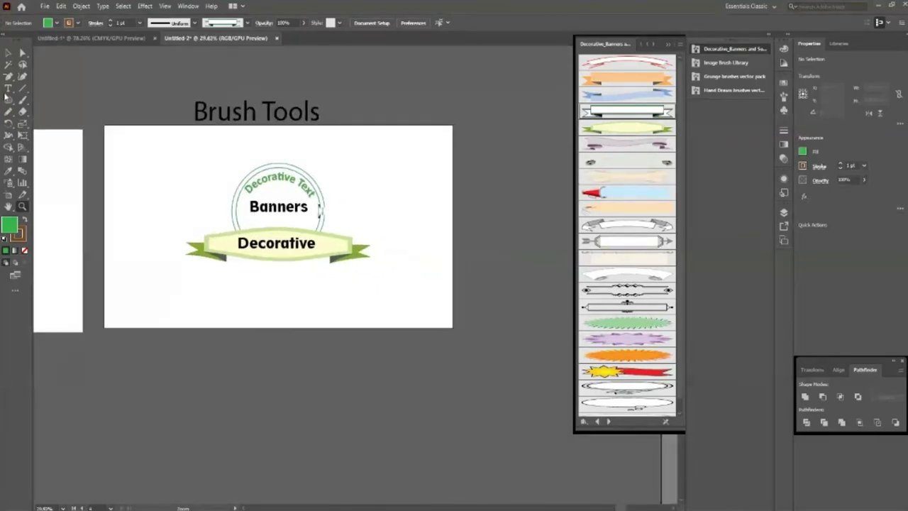
key("v")
scroll(325, 284, "down", 2)
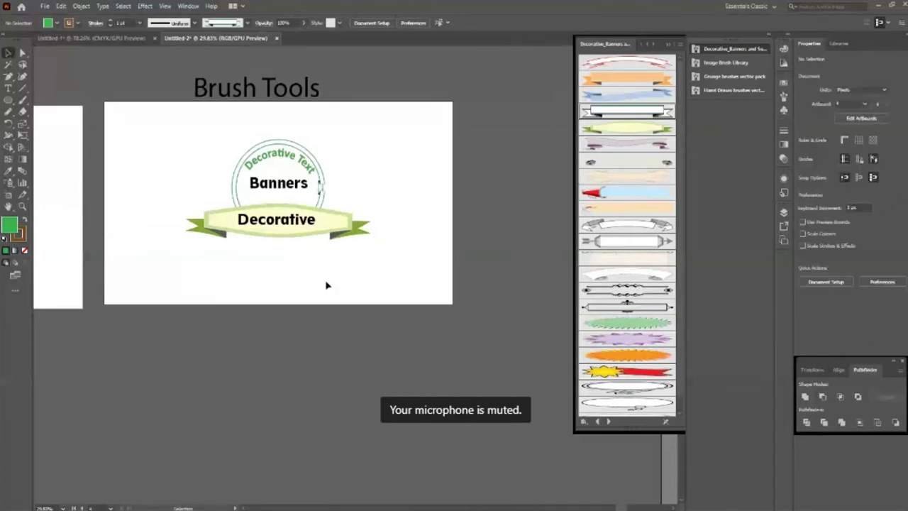
scroll(425, 284, "down", 1)
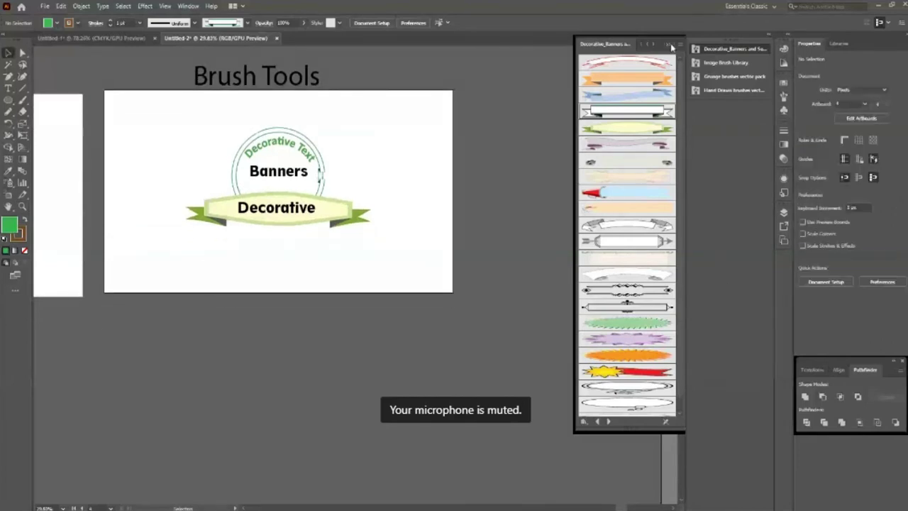
left_click(669, 43)
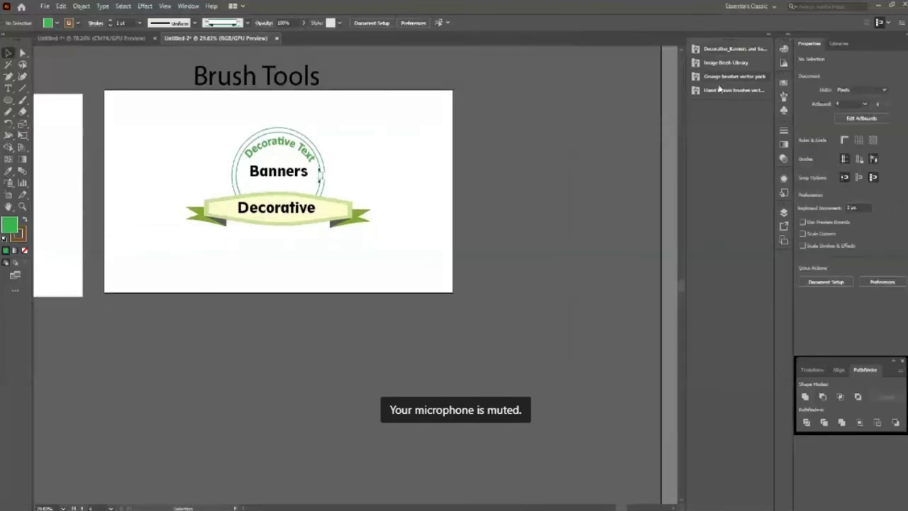
left_click(783, 241)
left_click(746, 301)
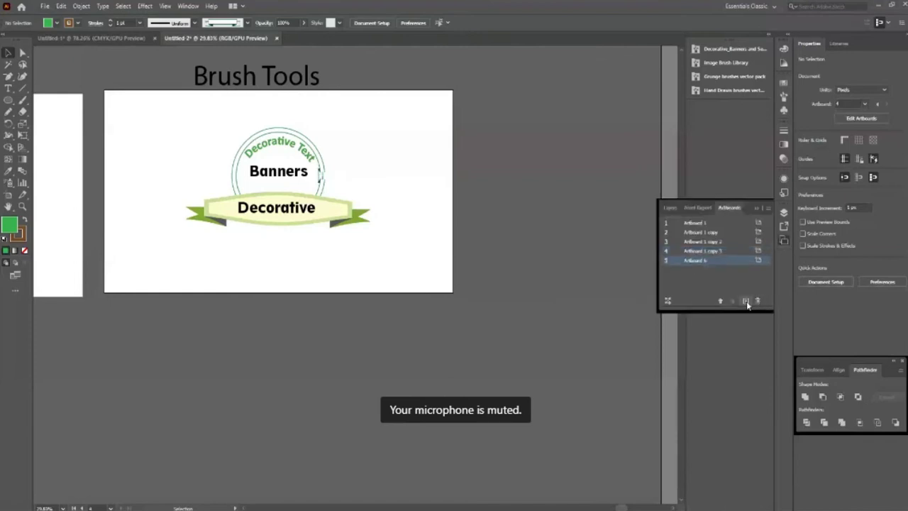
Step: With the Artboard tool, drag blank Artboard 6 directly beneath the Decorative banner artboard
key("z")
scroll(301, 237, "down", 5)
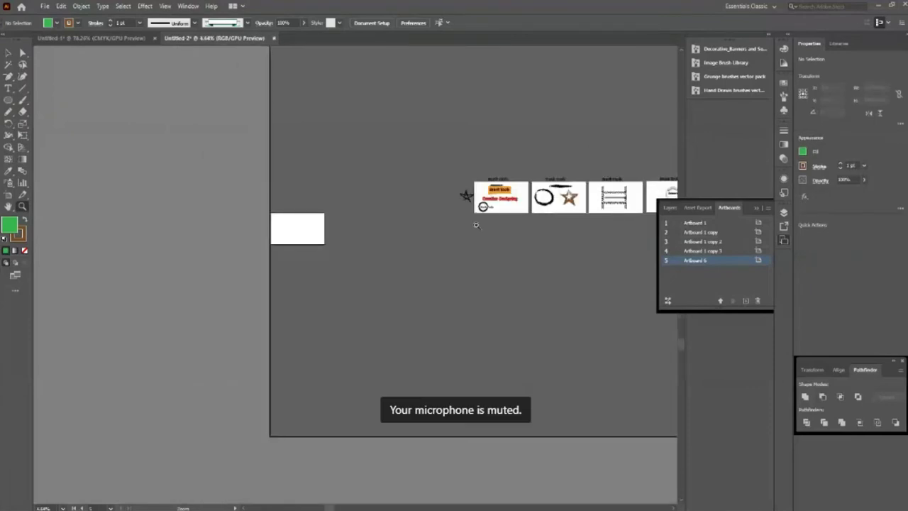
scroll(358, 218, "down", 1)
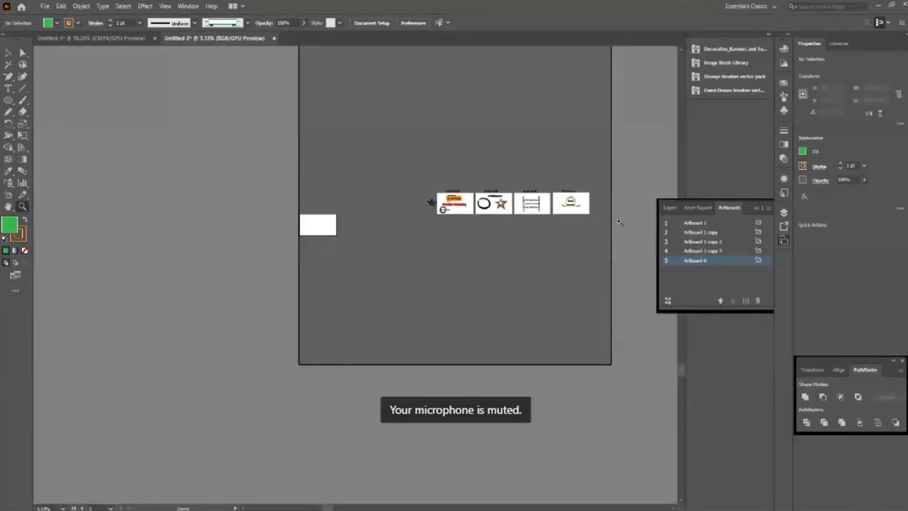
scroll(621, 253, "up", 2)
scroll(621, 253, "up", 1)
scroll(620, 253, "up", 1)
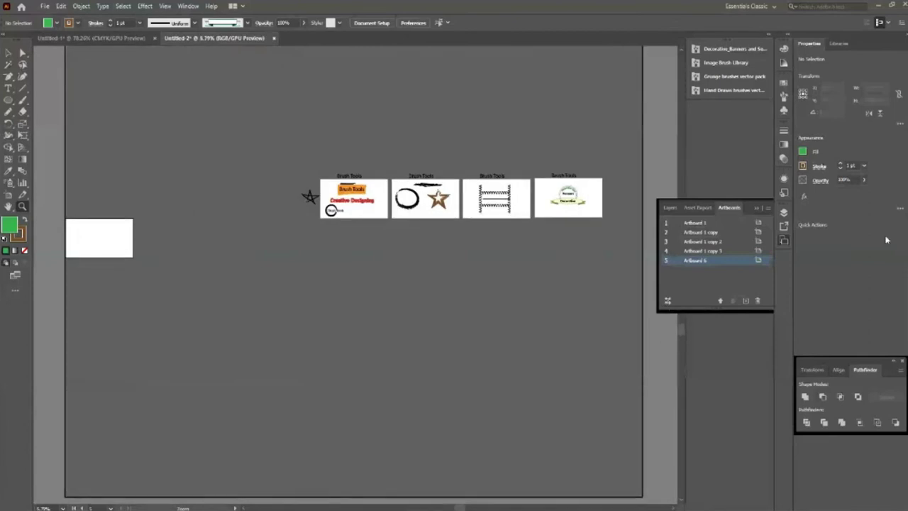
key("v")
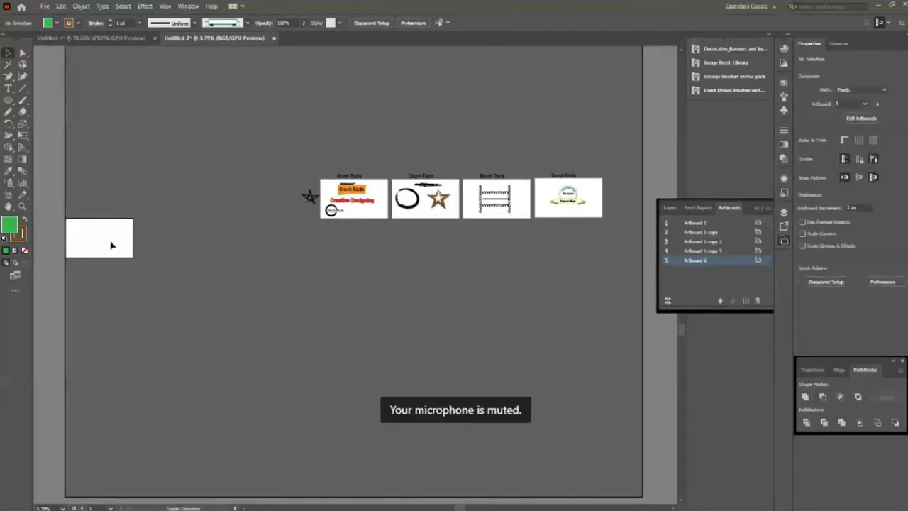
key("shift+o")
mouse_move(111, 245)
left_mouse_down()
mouse_move(544, 271)
mouse_move(650, 254)
left_mouse_up()
key("v")
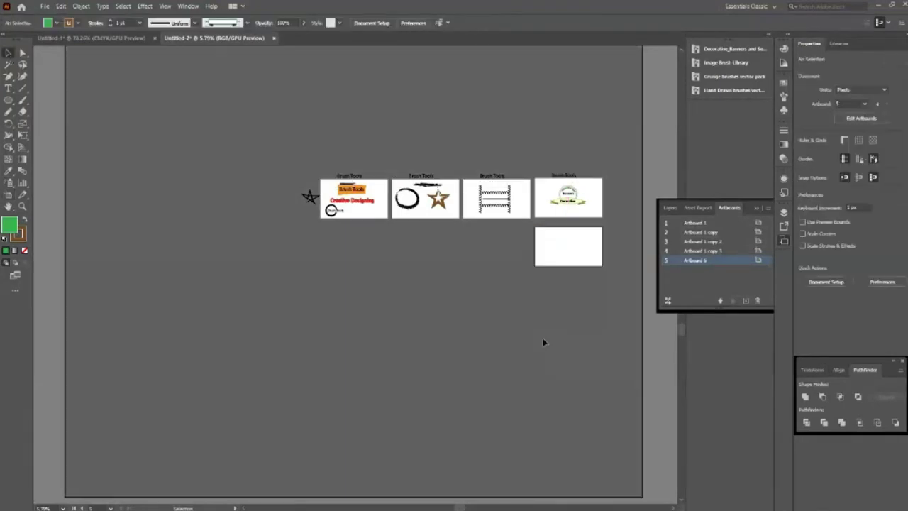
key("z")
left_click_drag(543, 343, 647, 302)
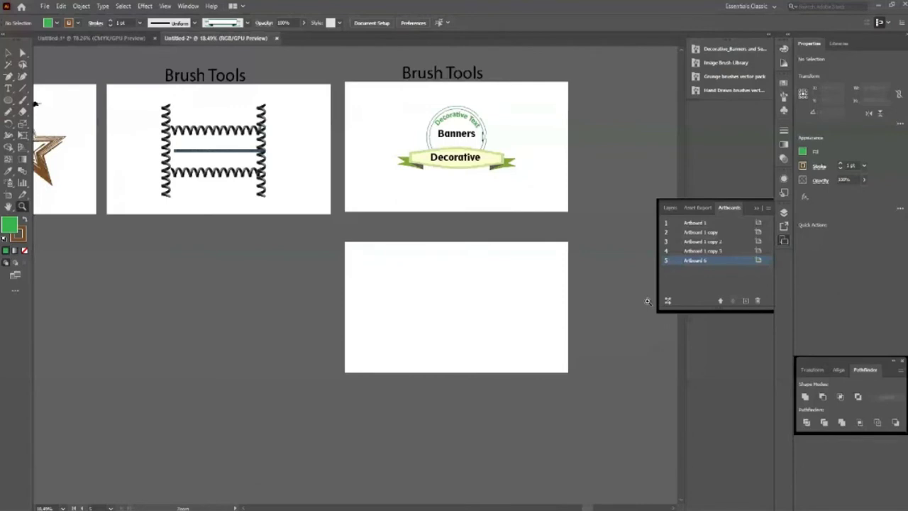
Step: Pencil a horizontal line across Artboard 6, set its fill to None, and raise it slightly
left_click(647, 302)
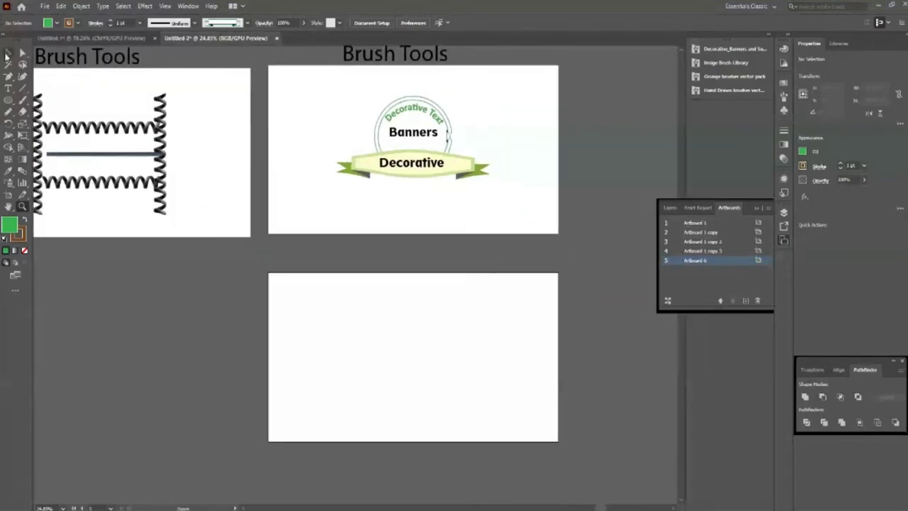
left_click(7, 55)
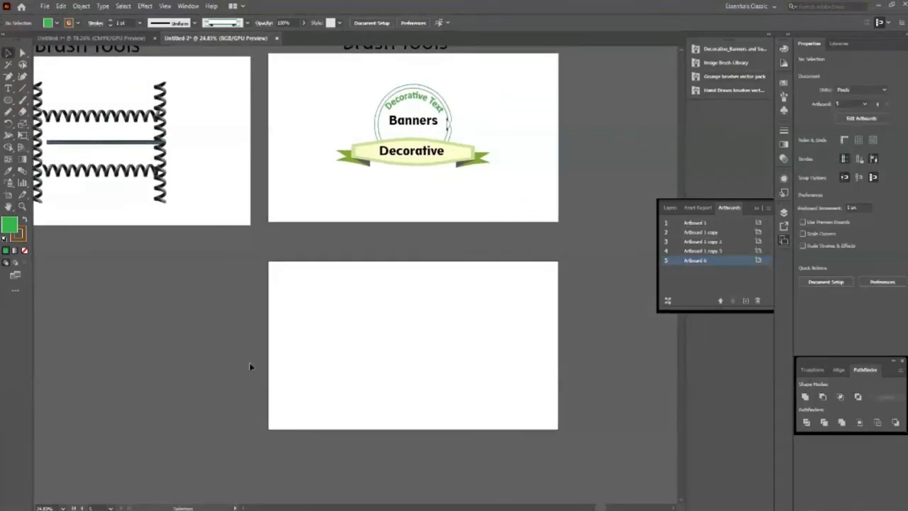
key("backslash")
mouse_move(315, 344)
left_mouse_down()
mouse_move(415, 345)
mouse_move(457, 484)
left_mouse_up()
key("ctrl+z")
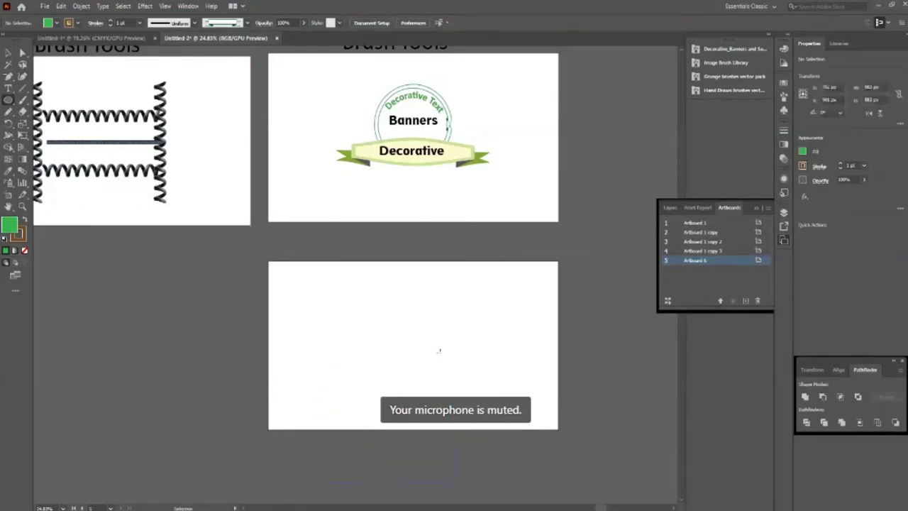
key("n")
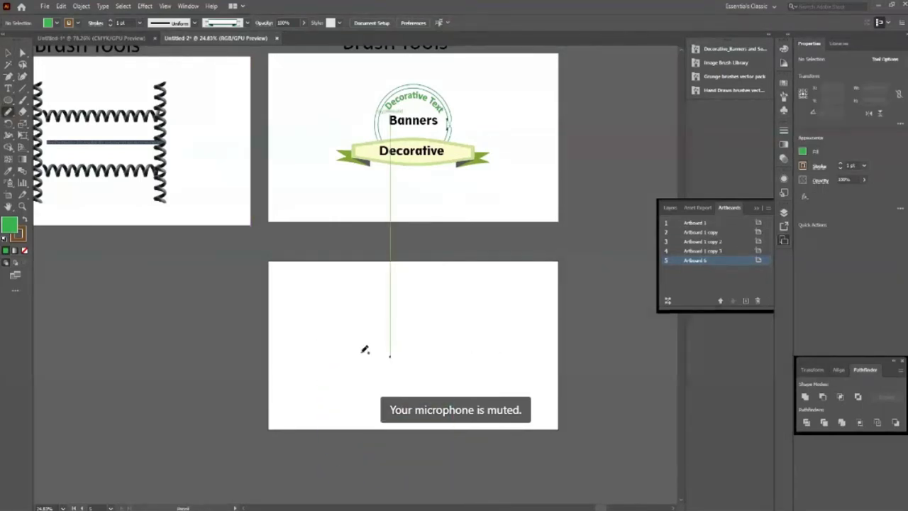
left_click_drag(339, 350, 470, 349)
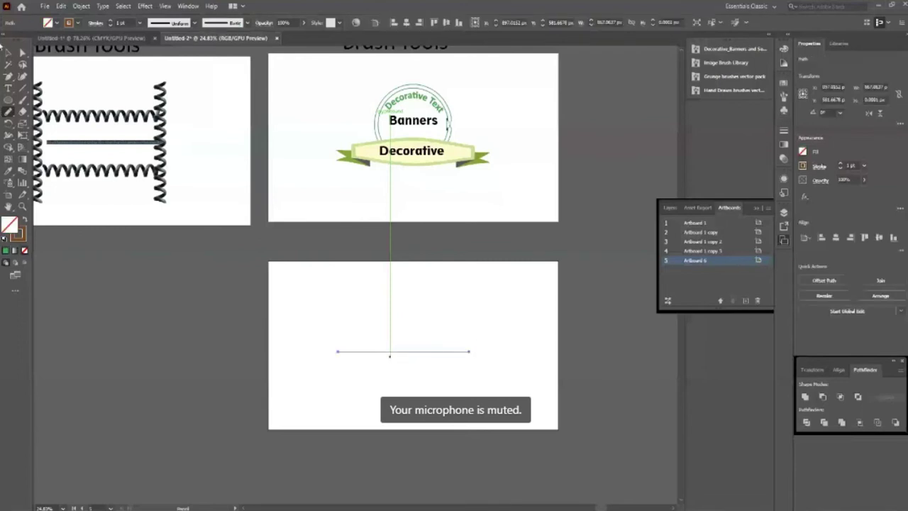
key("v")
left_click(355, 413)
left_click_drag(407, 352, 407, 331)
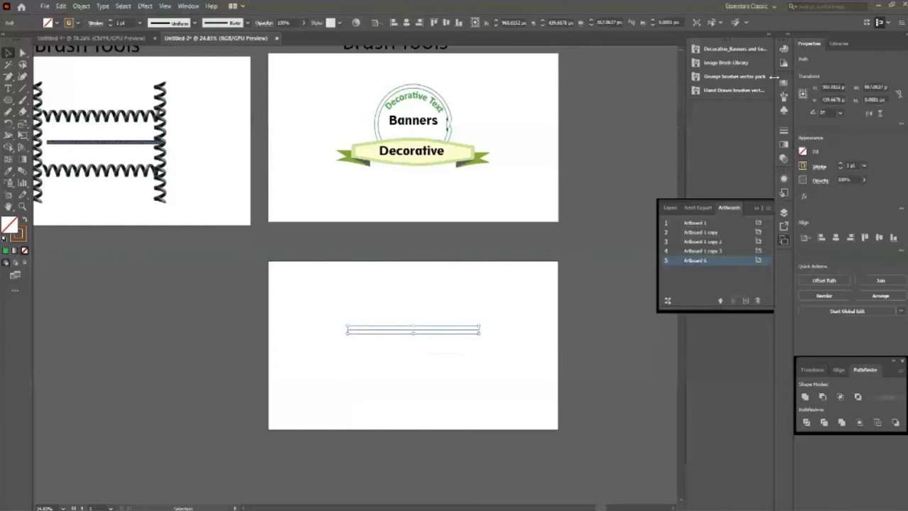
Step: Try Decorative Banners brushes on the line, settling on the green spiky banner
left_click(631, 163)
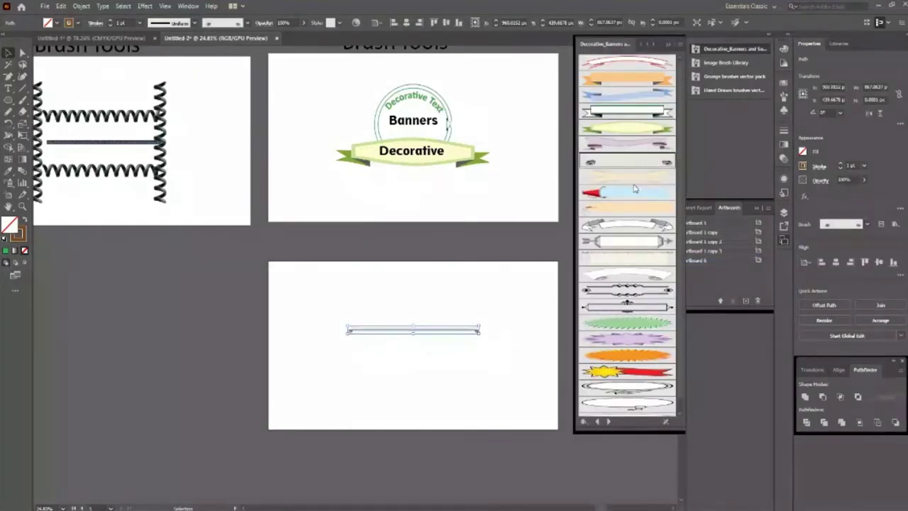
left_click(636, 188)
left_click(638, 193)
left_click(632, 224)
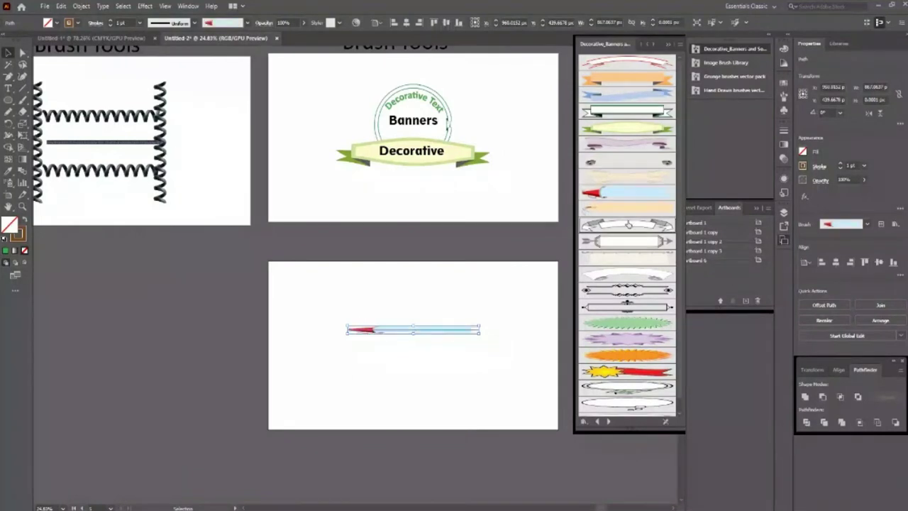
left_click(642, 242)
left_click(641, 264)
left_click(639, 290)
left_click(640, 308)
left_click(639, 324)
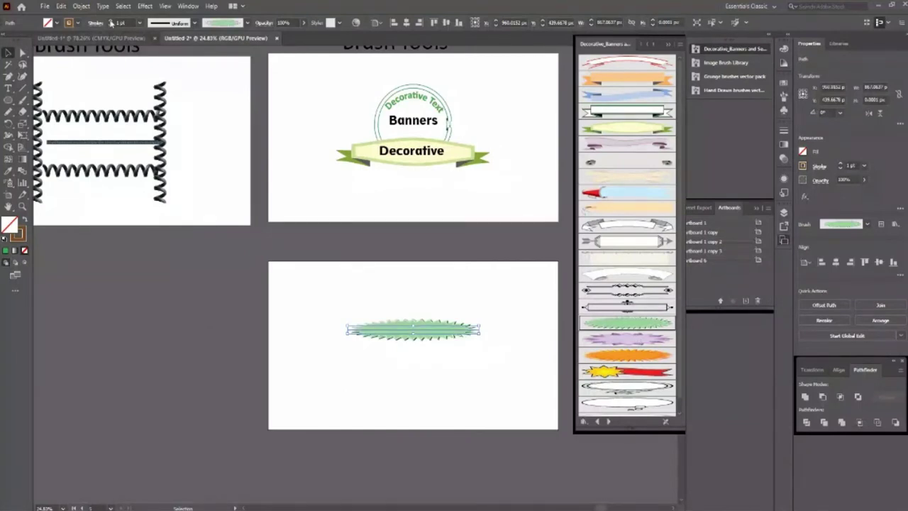
Step: Set the spiky stroke's weight to 6 pt and shift it left on its artboard
left_click(110, 21)
left_click(111, 27)
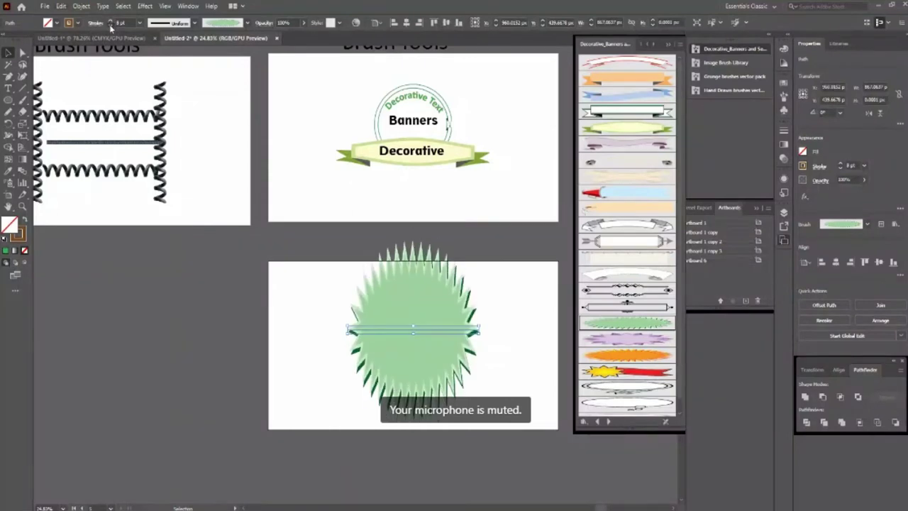
left_click(111, 22)
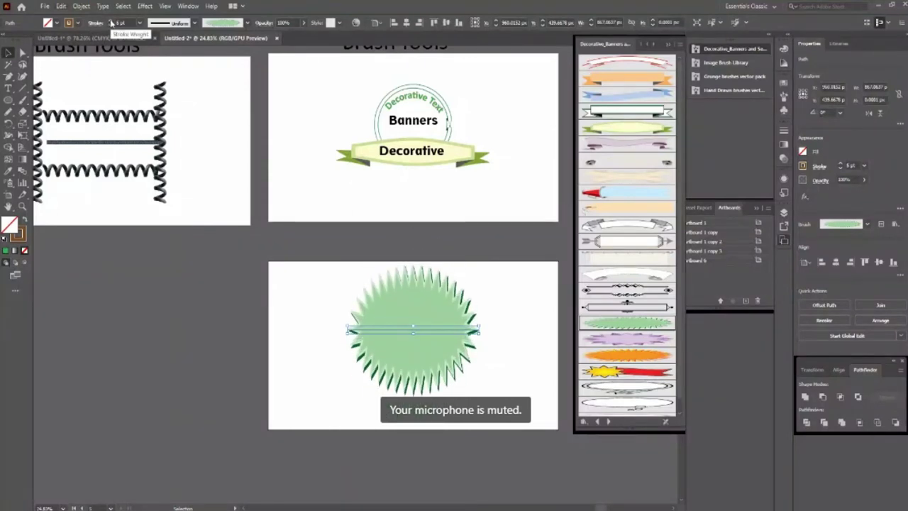
left_click(111, 22)
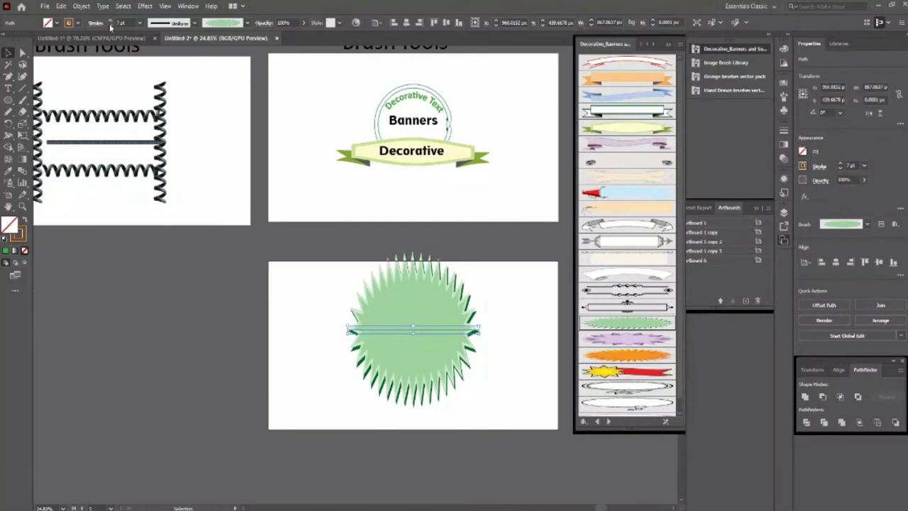
left_click(111, 27)
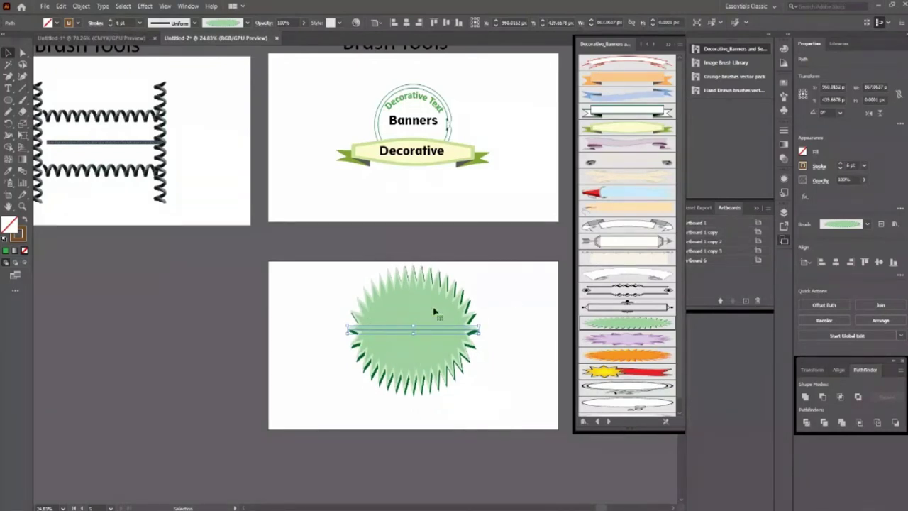
left_click_drag(435, 313, 362, 310)
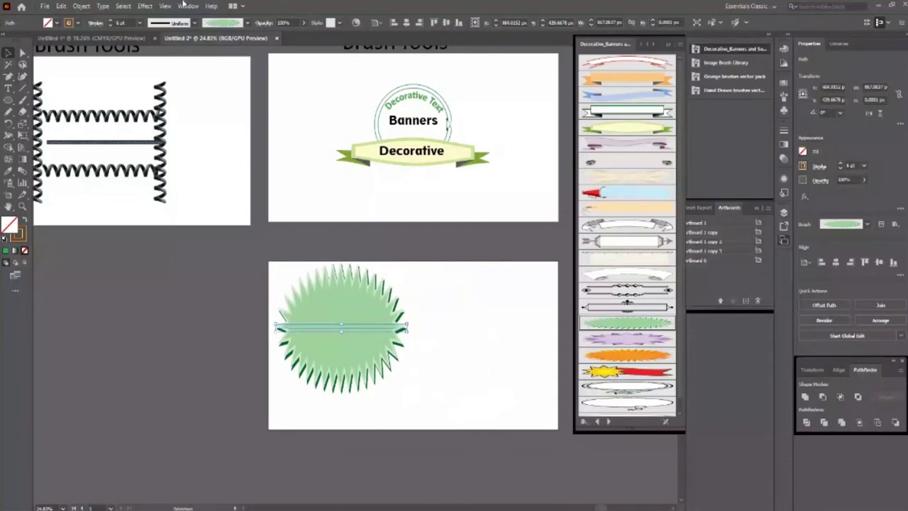
Step: Give the green spiky stroke a width profile tapering from a wide left to a point
left_click(190, 27)
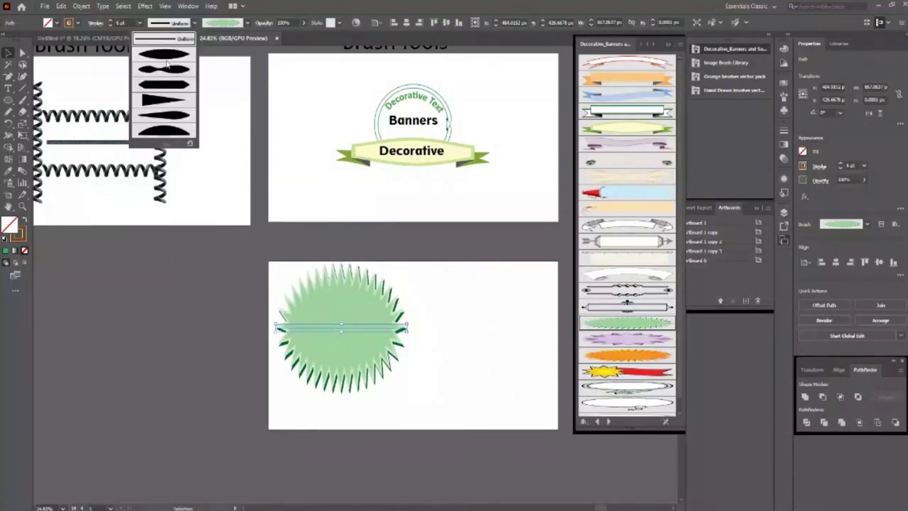
left_click(169, 65)
left_click(181, 23)
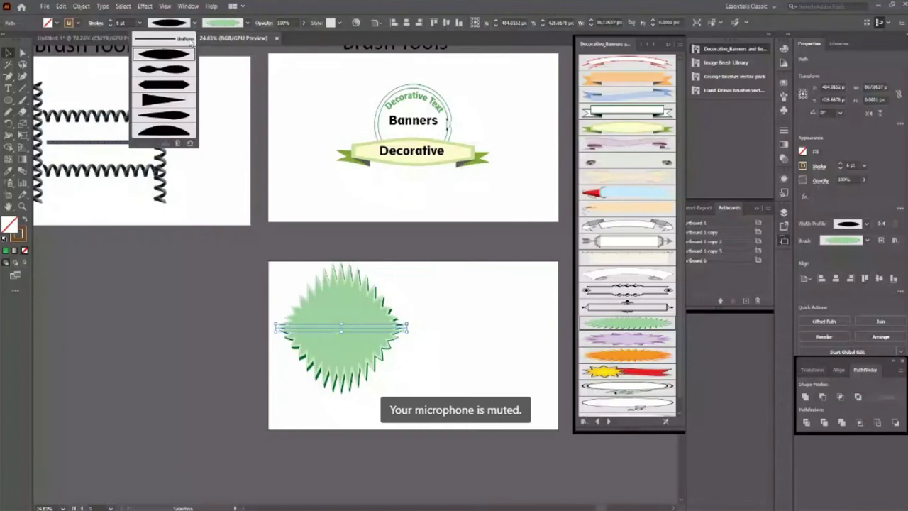
left_click(176, 72)
left_click(197, 24)
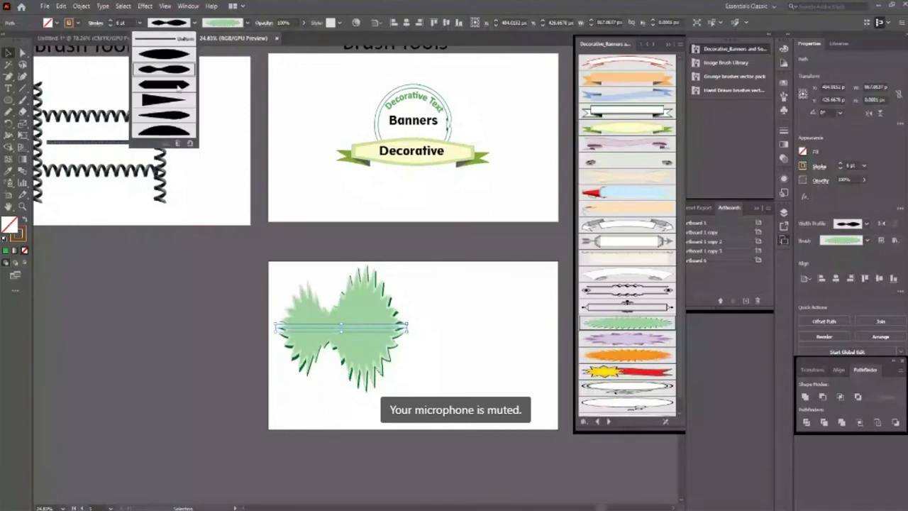
left_click(180, 90)
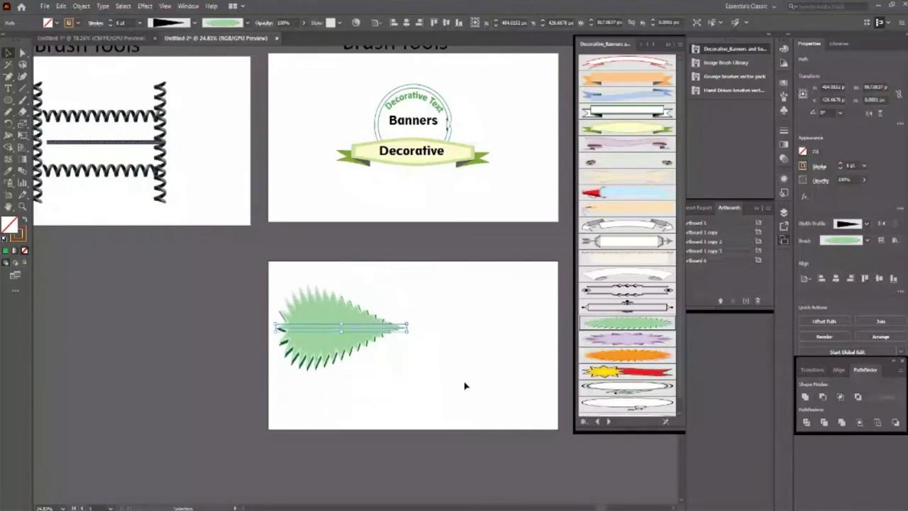
Step: Move the stroke up toward the top left and shorten it from its right end
left_click(440, 391)
left_click_drag(395, 364, 400, 344)
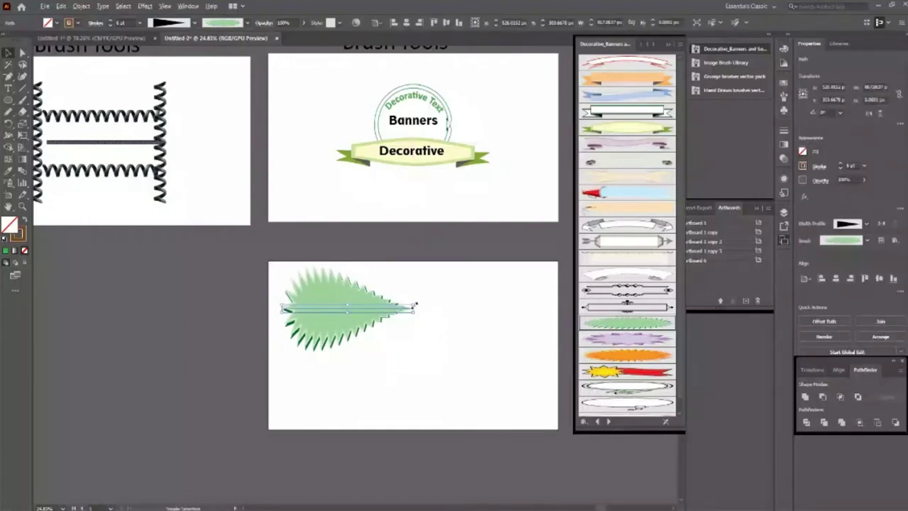
left_click_drag(416, 306, 407, 310)
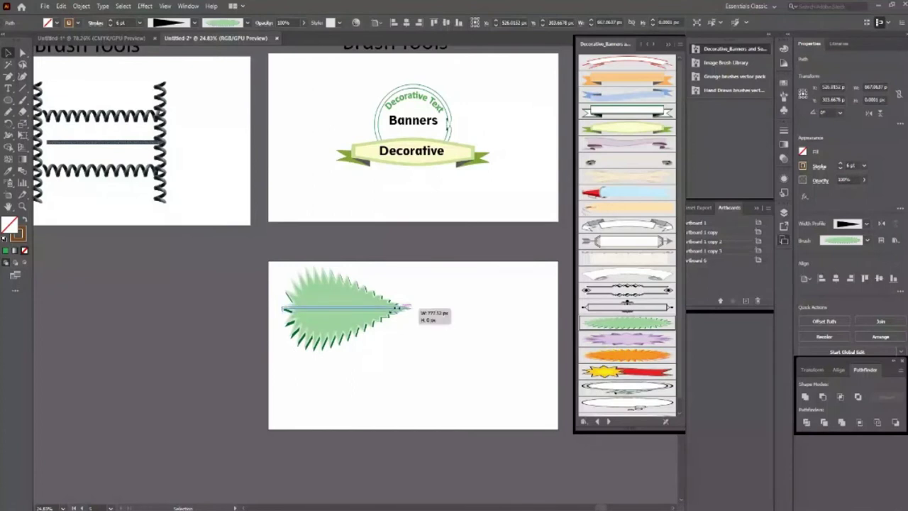
left_click_drag(406, 308, 287, 309)
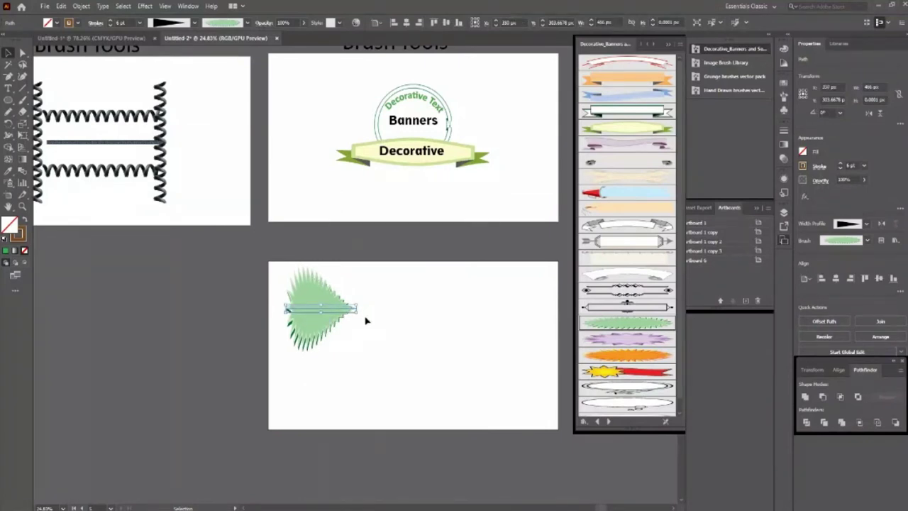
left_click_drag(367, 321, 395, 324)
left_click(395, 325)
left_click(321, 310)
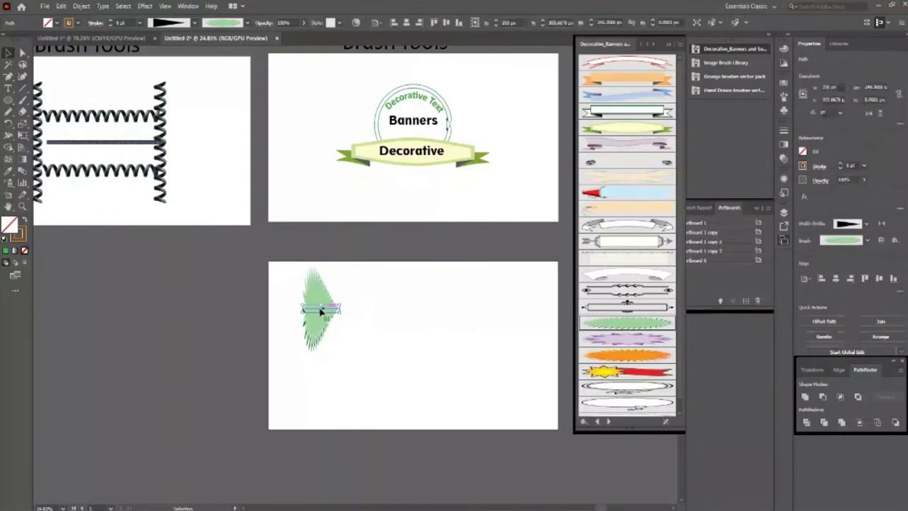
left_click_drag(321, 311, 396, 334)
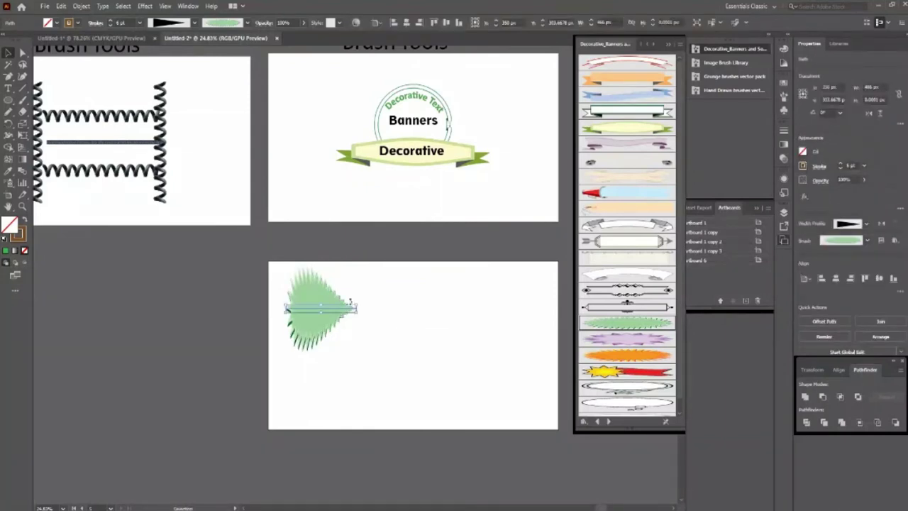
left_click_drag(351, 303, 345, 308)
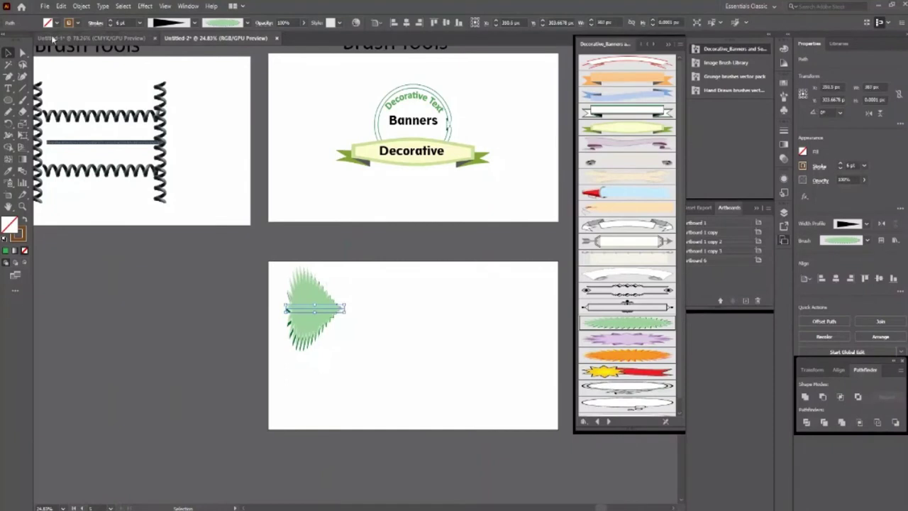
Step: Reduce the stroke weight to 2 pt
left_click(110, 25)
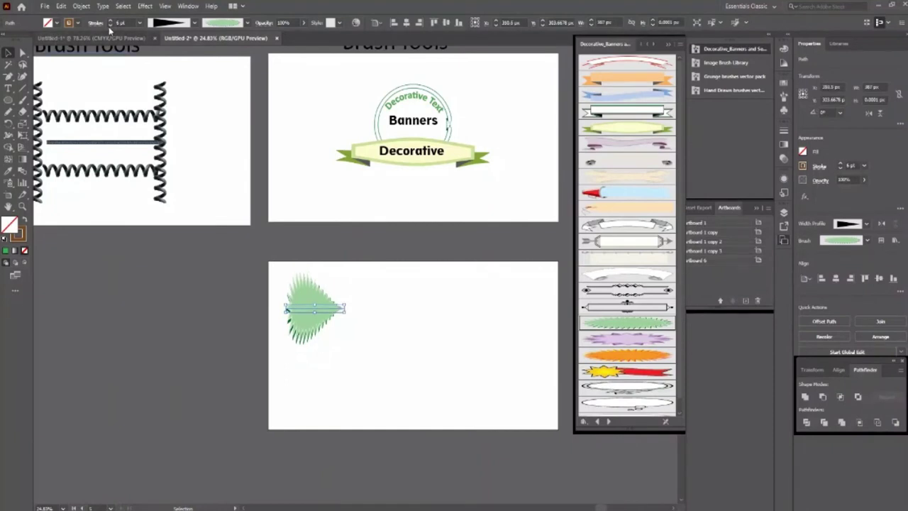
left_click(110, 25)
left_click(110, 25)
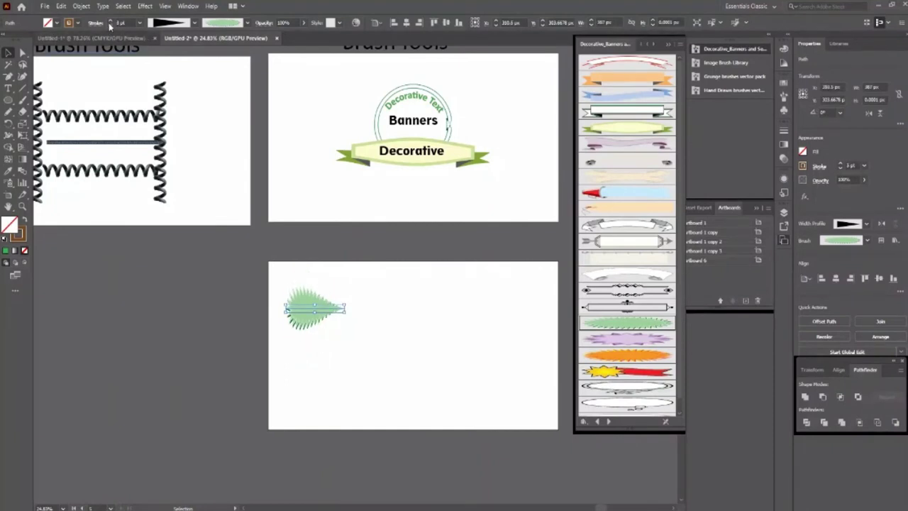
left_click(318, 283)
Step: Move the green stroke onto the emblem, zoom in, and thin it to 0.75 pt
left_click_drag(319, 315, 422, 132)
key("z")
left_click_drag(447, 84, 546, 84)
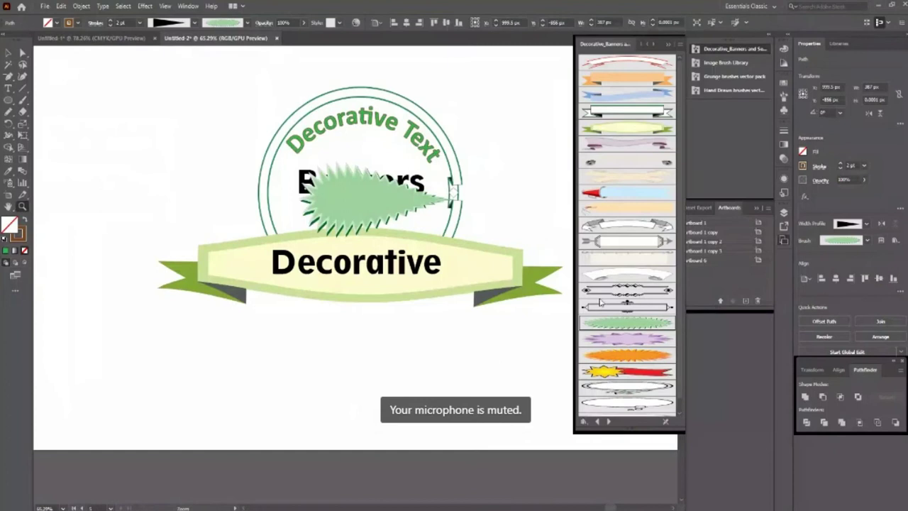
left_click(10, 50)
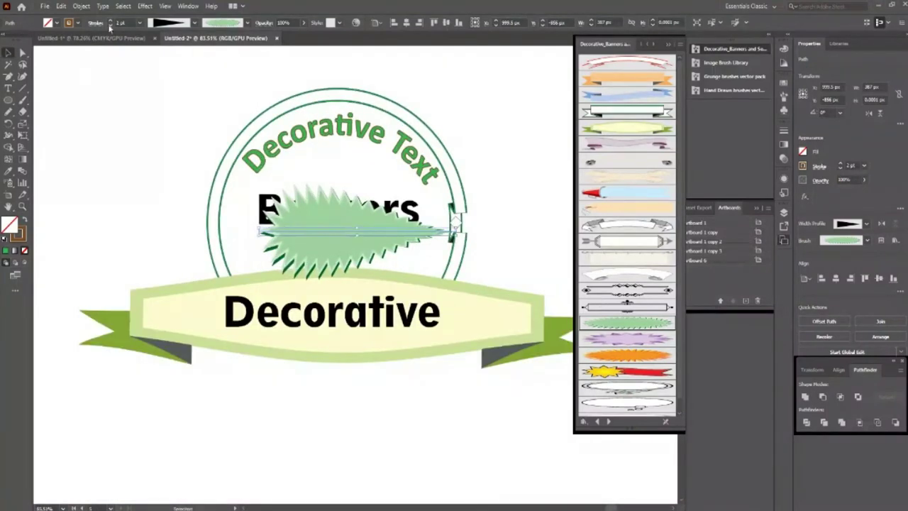
left_click(110, 25)
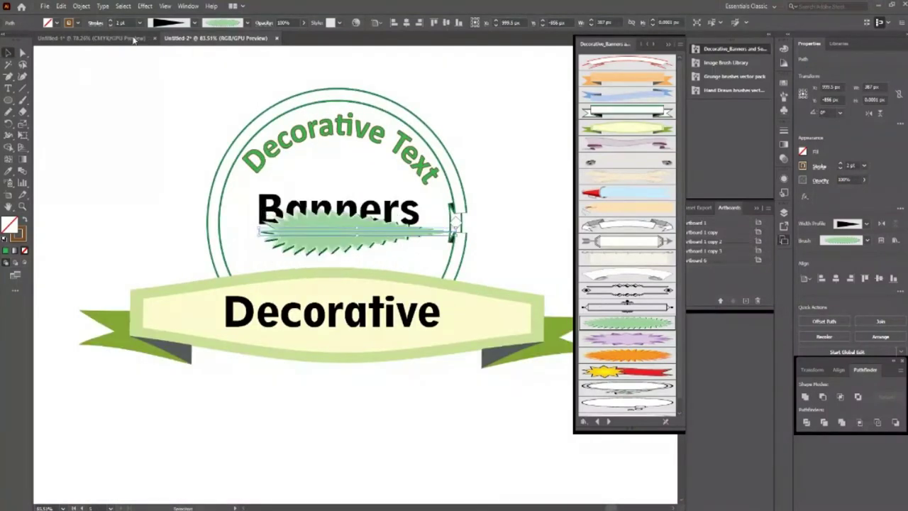
left_click(98, 162)
Step: Place the stroke below 'Banners' and nudge the Banners text up slightly
left_click_drag(353, 245, 363, 261)
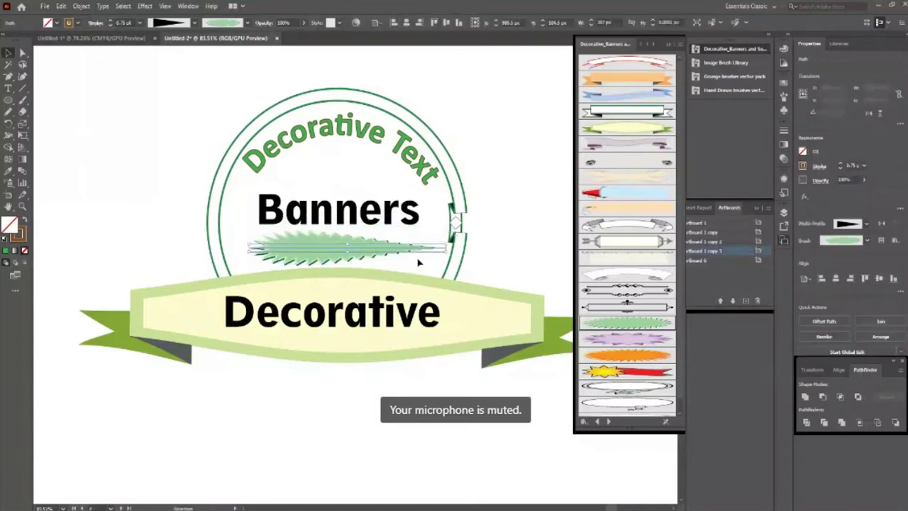
left_click(382, 222)
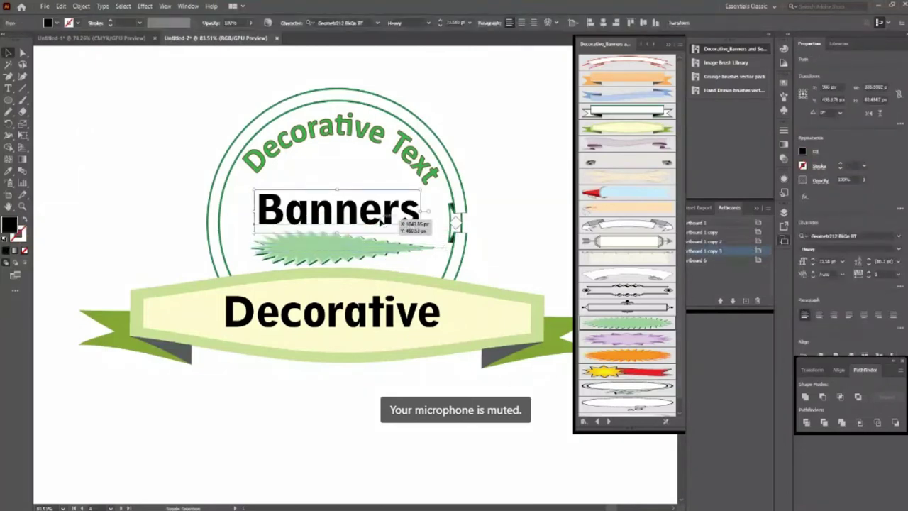
left_click_drag(382, 222, 382, 211)
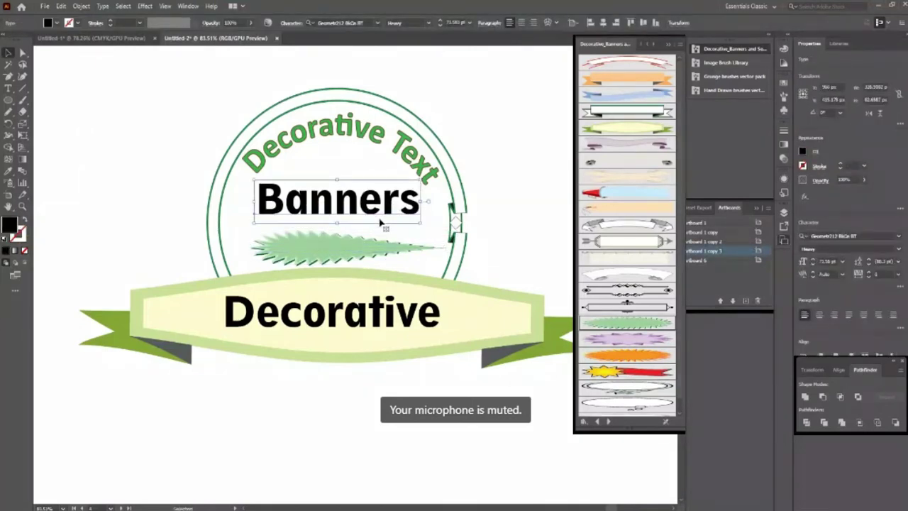
Step: Rotate the stroke diagonally, send it behind the banner, shift it left, then zoom out
left_click(367, 250)
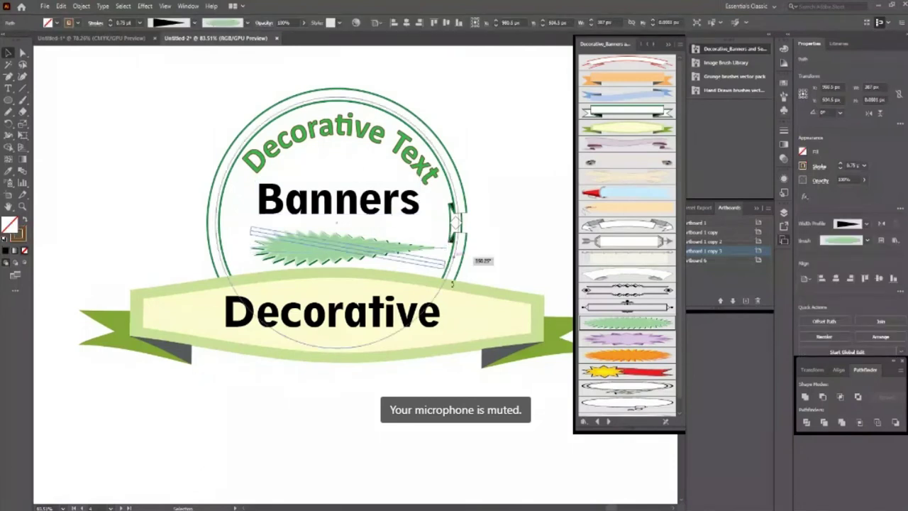
left_click_drag(452, 248, 427, 317)
left_click_drag(346, 248, 351, 289)
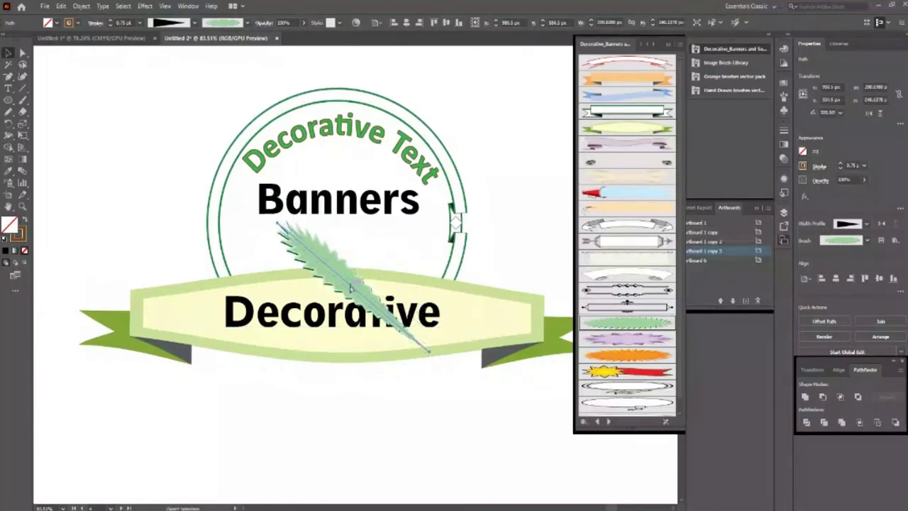
key("ctrl+bracketleft")
left_click(324, 443)
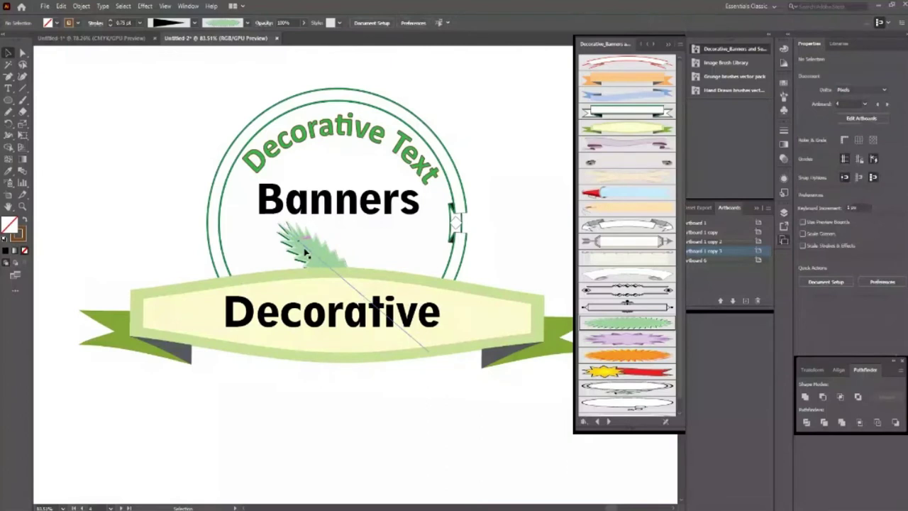
left_click_drag(305, 253, 273, 257)
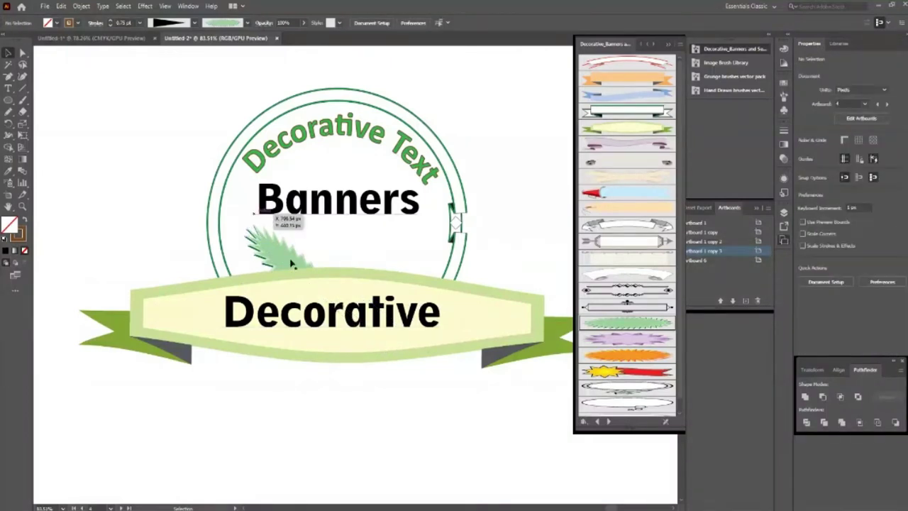
key("z")
left_click(305, 178, "alt")
Step: Zoom out, then zoom in on the empty artboard below the Decorative Text design
left_click(223, 178, "alt")
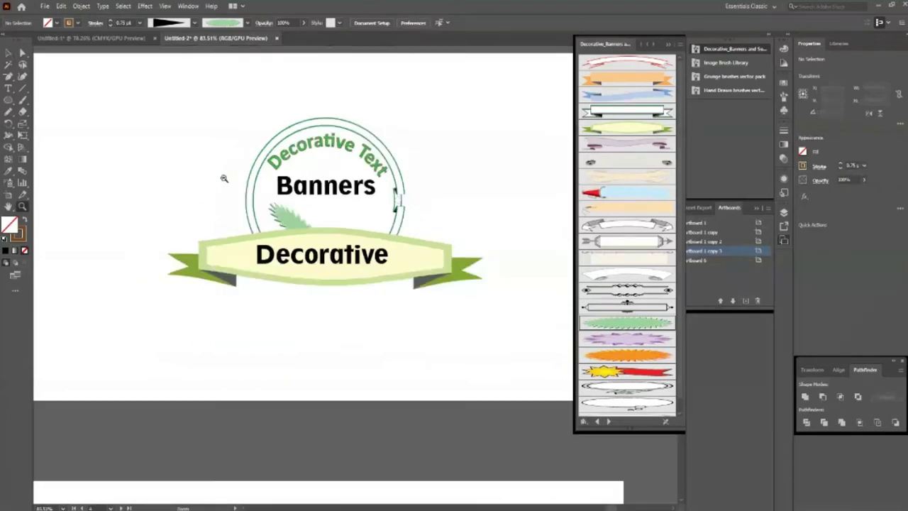
left_click(297, 334, "alt")
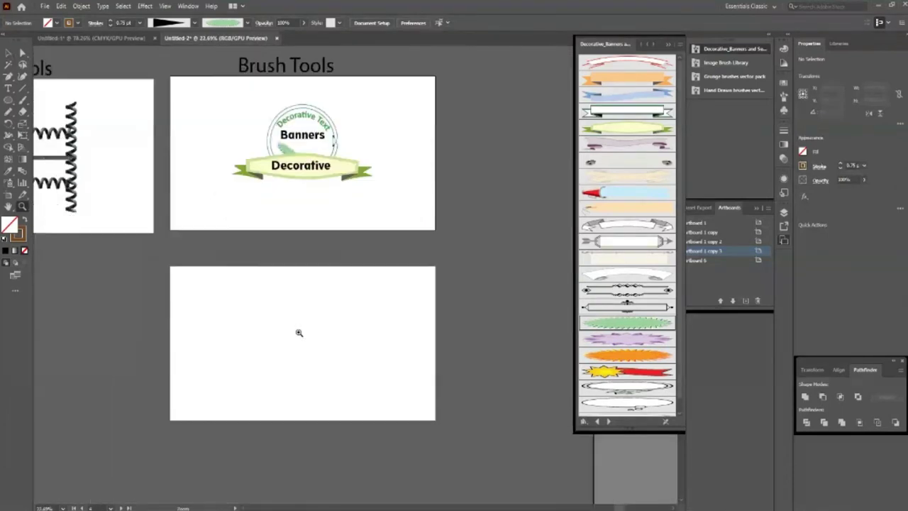
left_click(288, 370)
left_click(293, 331)
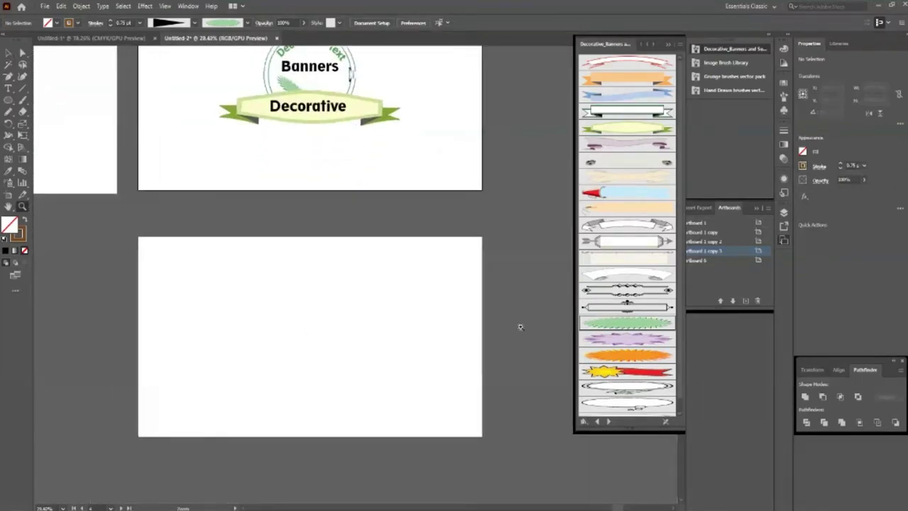
scroll(663, 331, "down", 1)
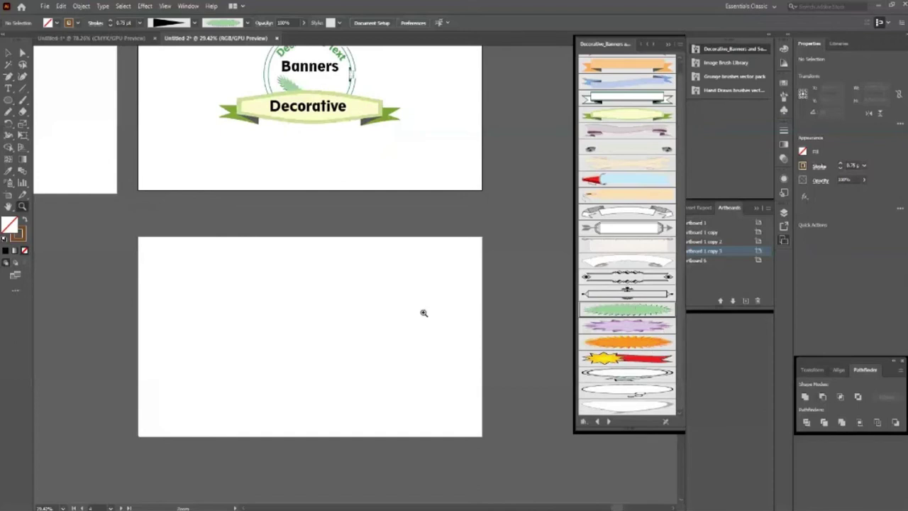
left_click(7, 54)
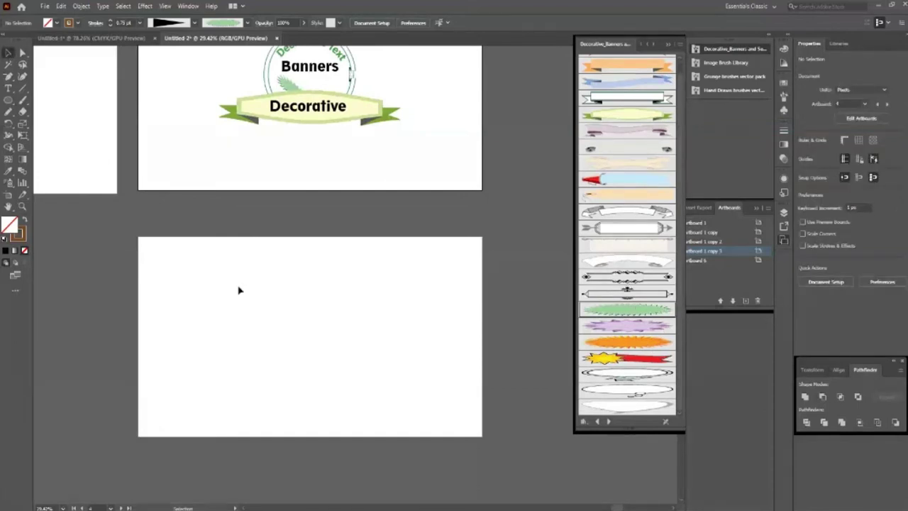
Step: Draw a rectangle on the empty artboard and try several Decorative Banners brushes on it
key("m")
left_click_drag(229, 307, 364, 369)
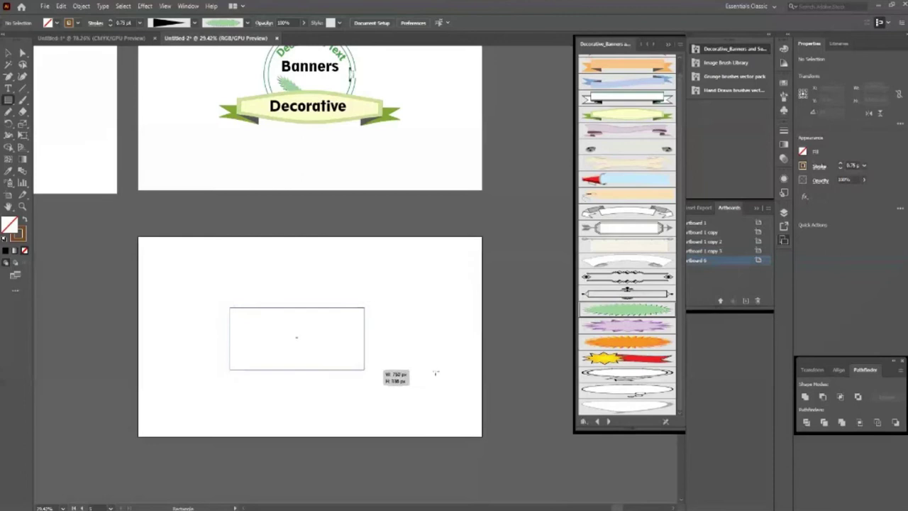
left_click(628, 277)
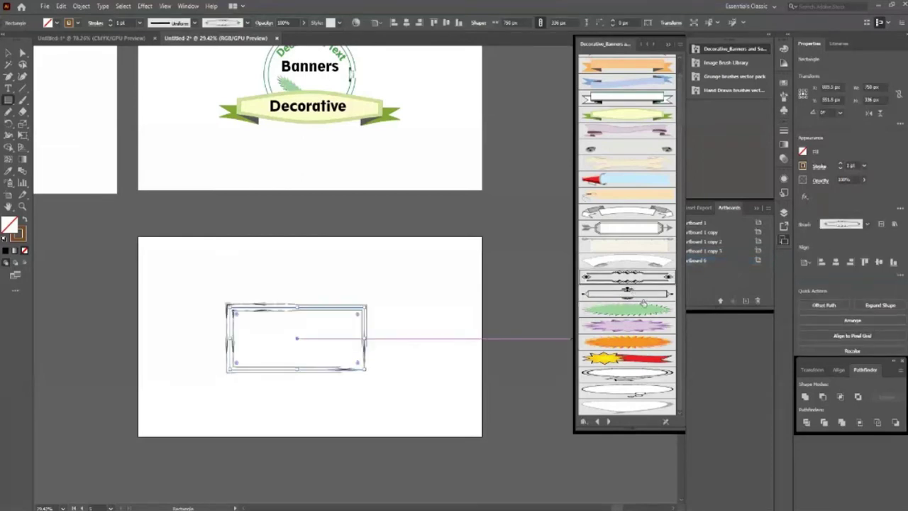
left_click(642, 293)
left_click(643, 309)
left_click(647, 324)
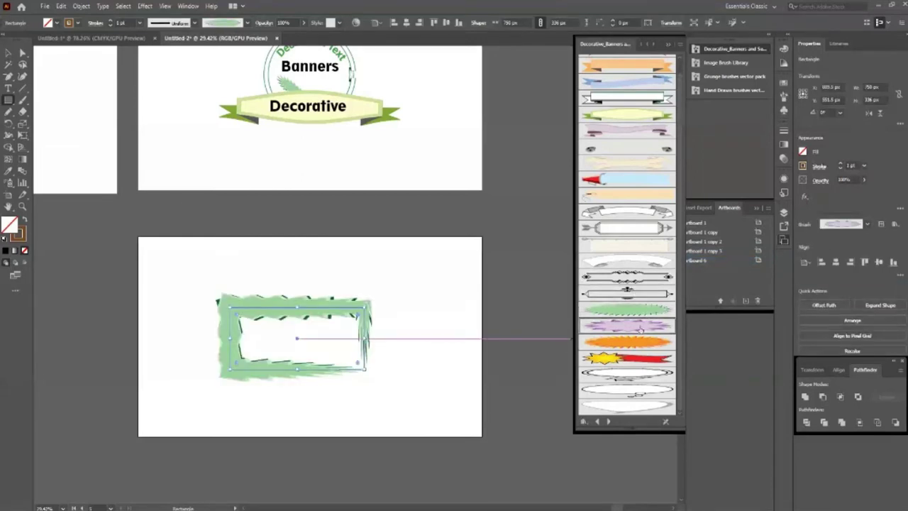
Step: Try a thick width profile and then a different one on the rectangle's stroke
left_click(195, 23)
left_click(168, 72)
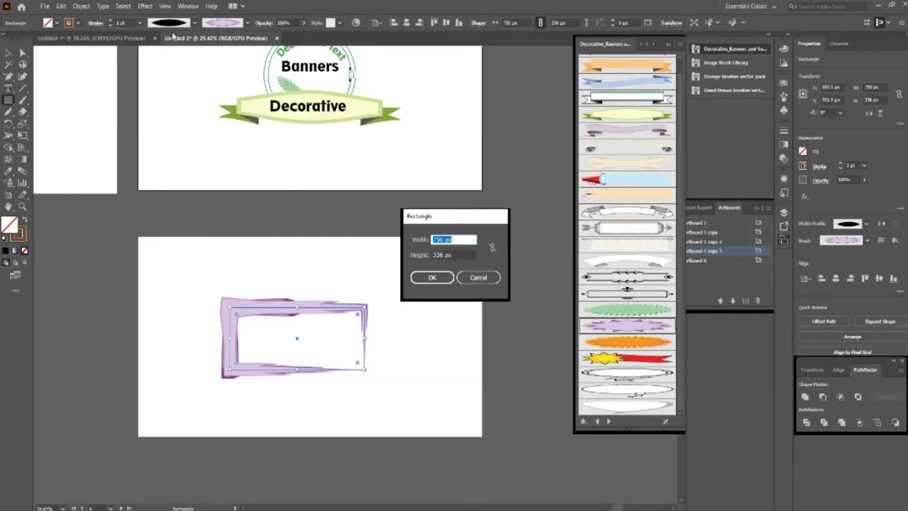
key("Escape")
left_click(194, 23)
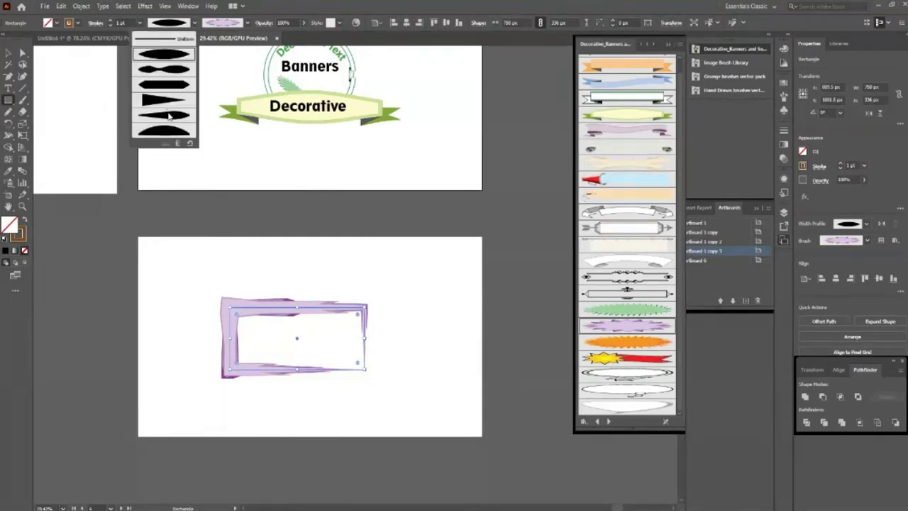
left_click(168, 99)
Step: Cycle through more banner brushes, ending on the black ornamental frame brush
left_click(647, 215)
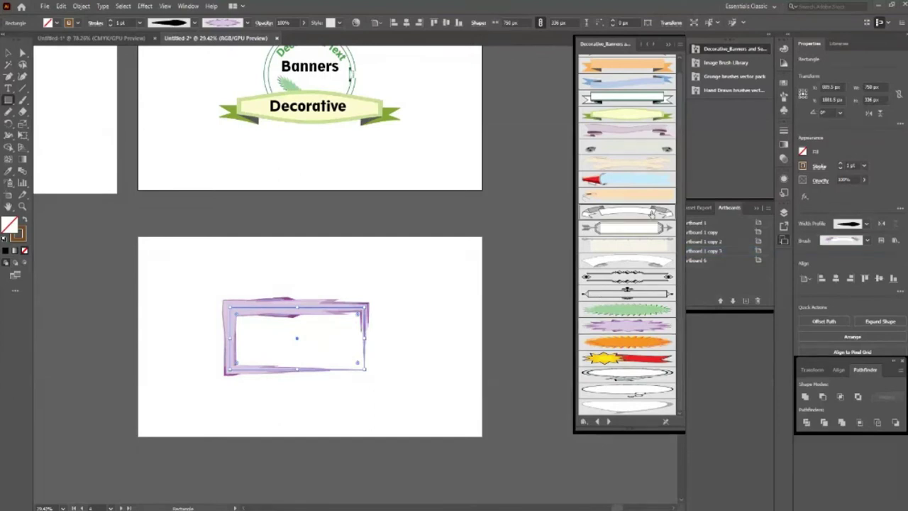
left_click(638, 360)
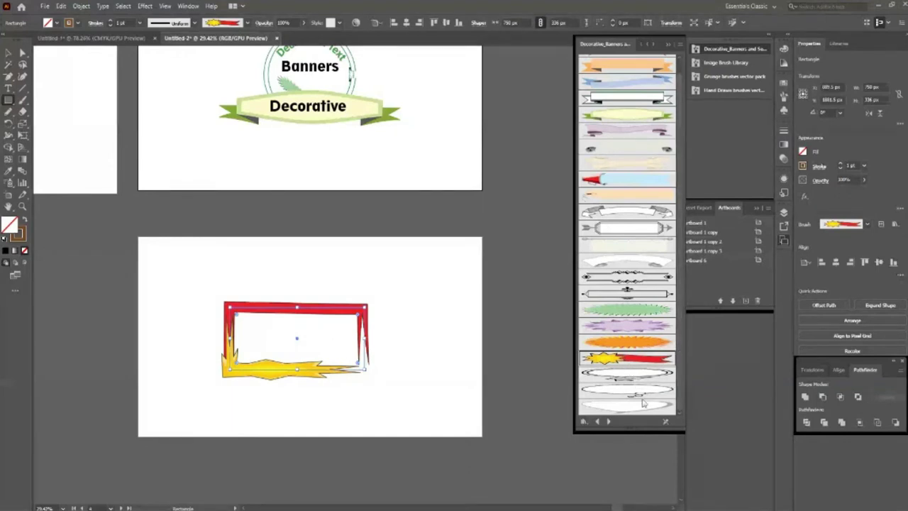
left_click(642, 390)
left_click(640, 407)
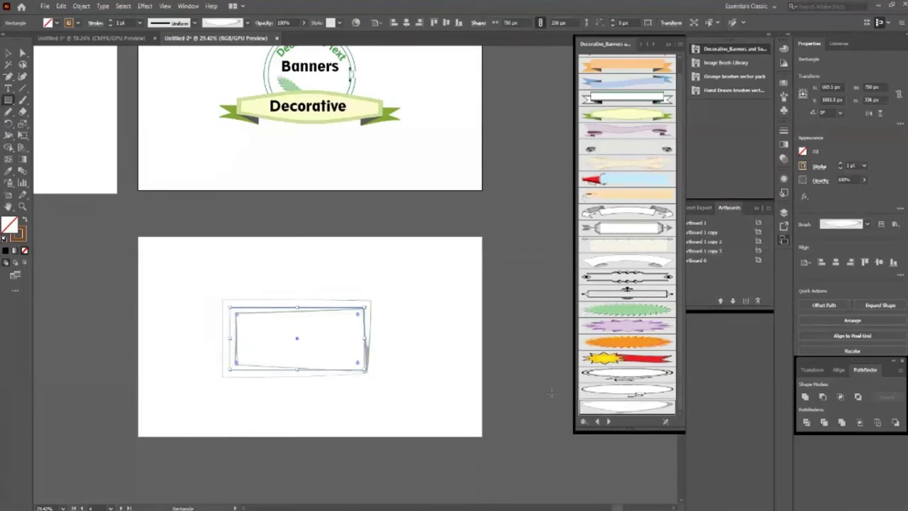
left_click(652, 374)
left_click(627, 342)
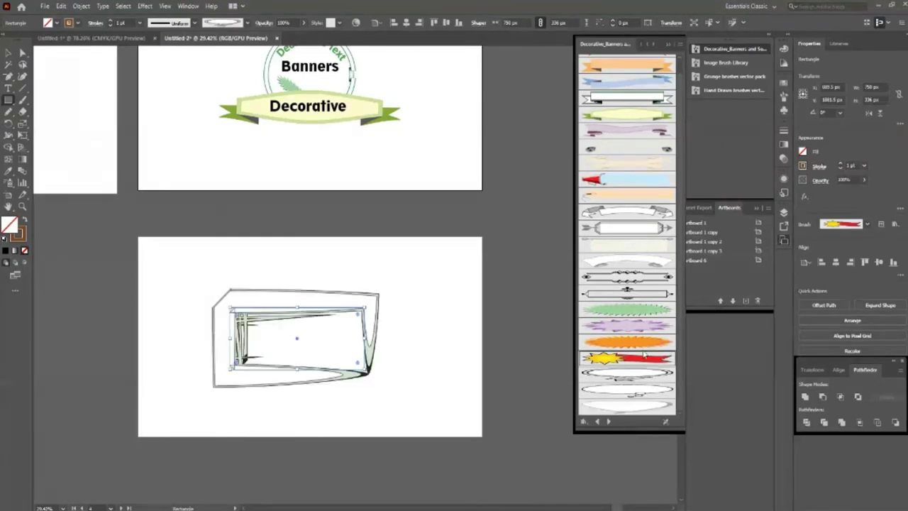
left_click(628, 325)
left_click(627, 293)
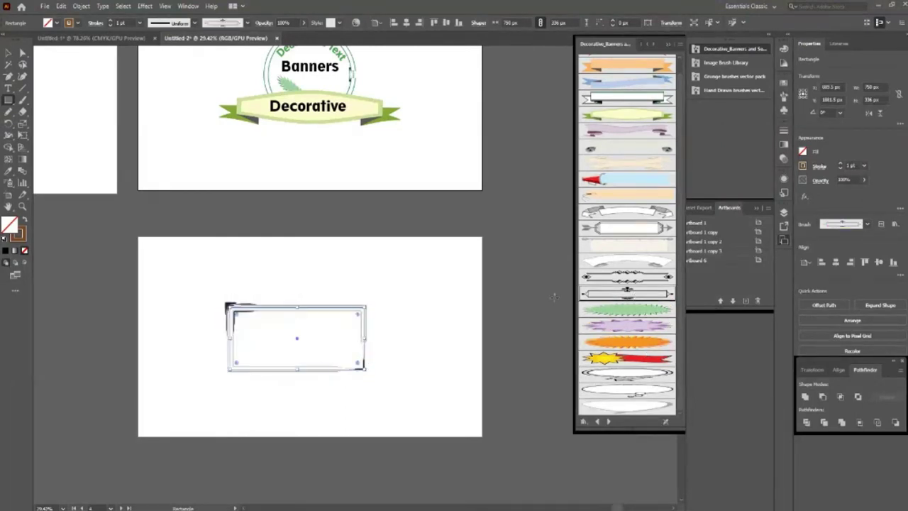
Step: Move the rectangle up toward the top of the artboard
left_click(7, 52)
left_click(180, 379)
left_click_drag(261, 315, 273, 264)
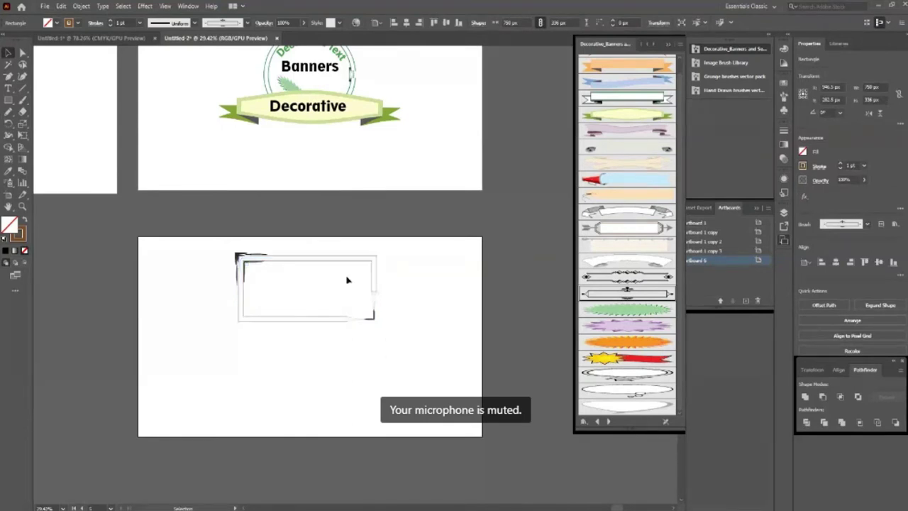
left_click(252, 264)
left_click(262, 278)
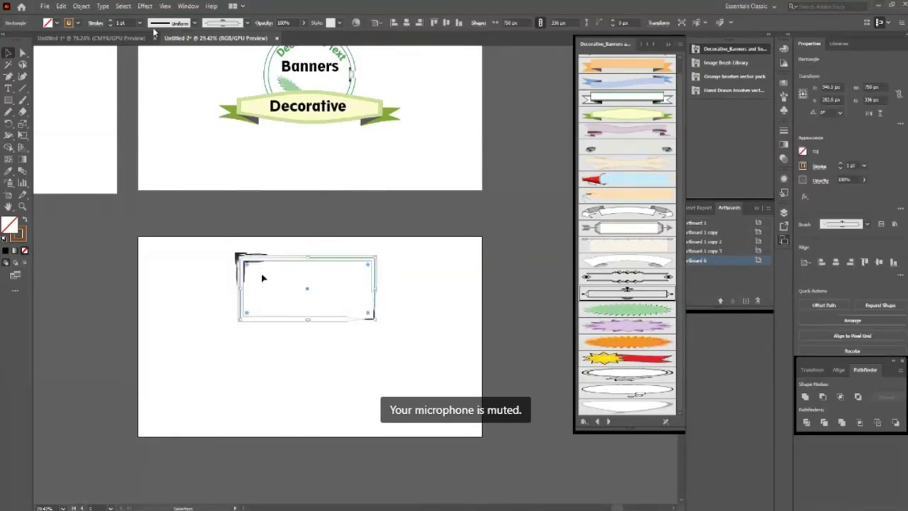
Step: Try two variable width profiles, then apply the blue banner brush to the rectangle
left_click(181, 23)
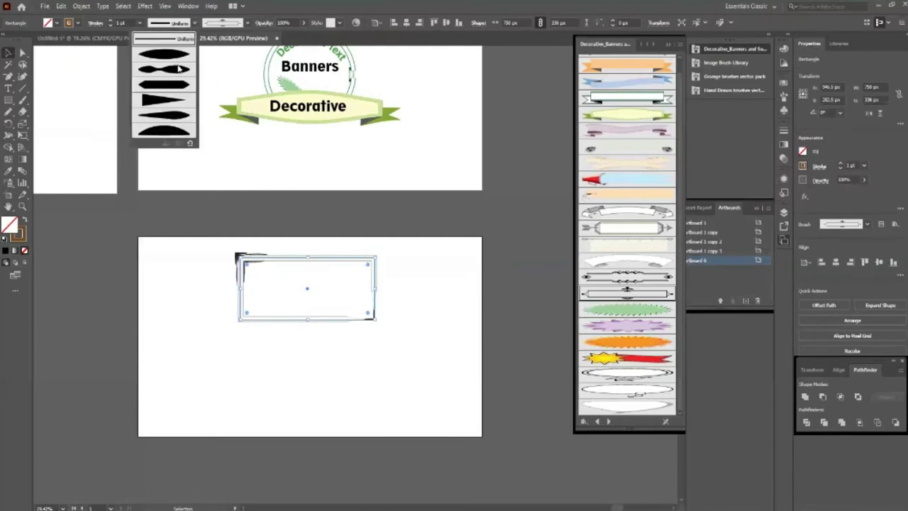
left_click(170, 71)
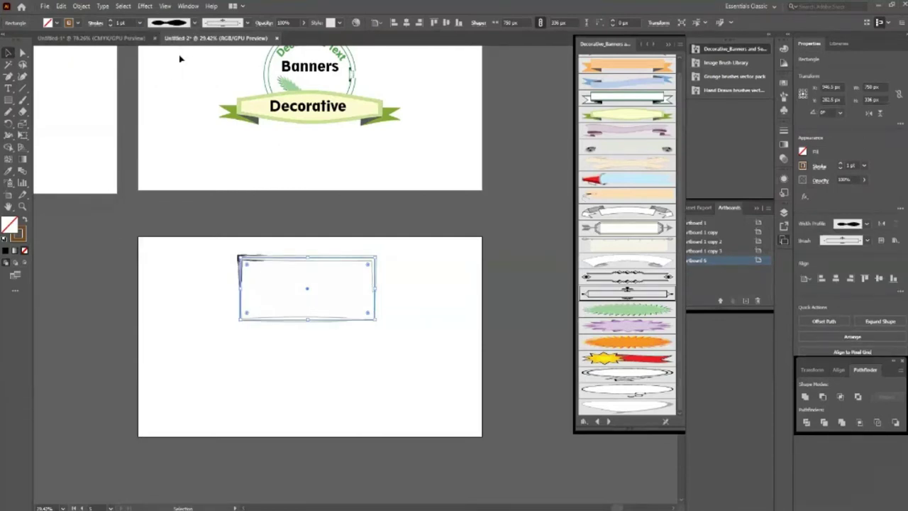
left_click(194, 23)
left_click(170, 121)
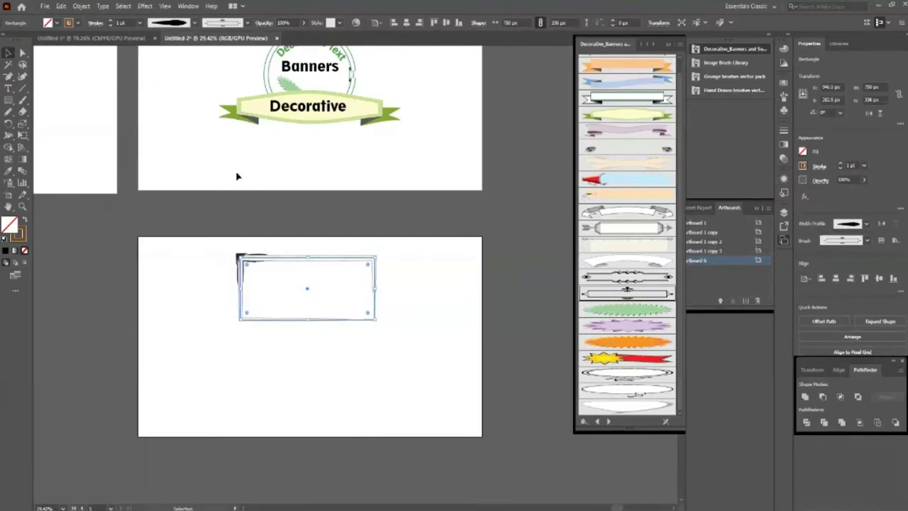
left_click(369, 366)
left_click(258, 263)
left_click(615, 81)
Step: Move the blue banner frame lower on the artboard, then pick the Line Segment tool
left_click(341, 333)
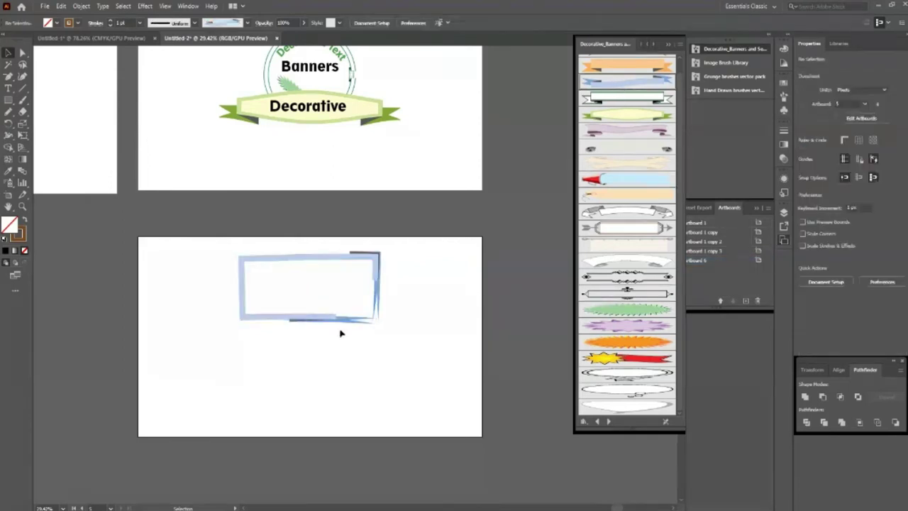
left_click_drag(348, 319, 337, 391)
left_click(344, 296)
key("l")
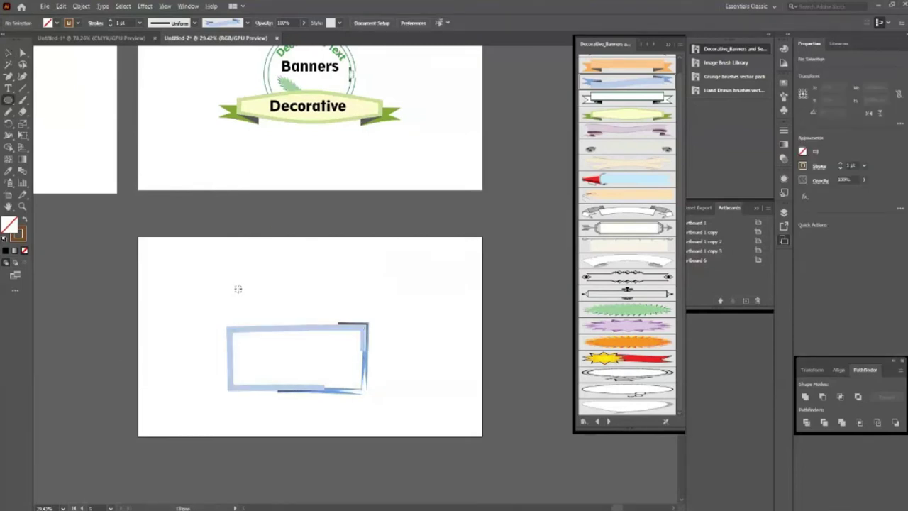
key("backslash")
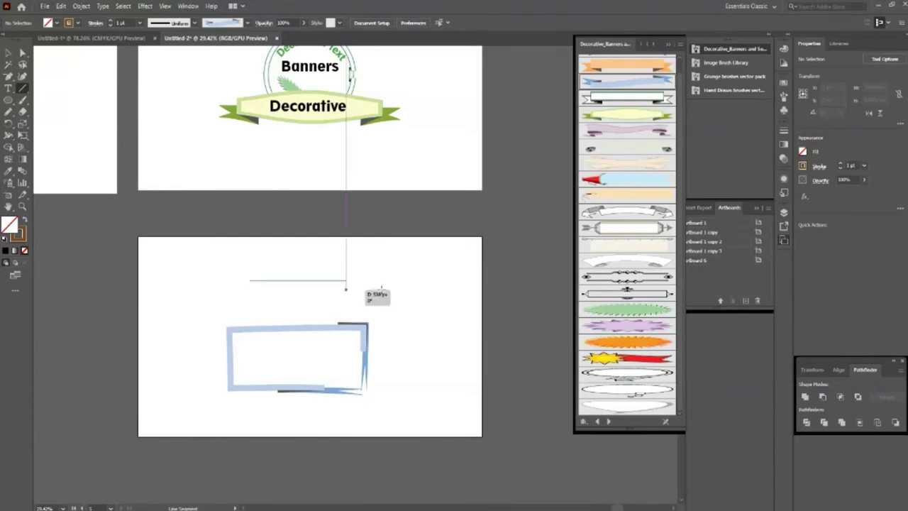
Step: Draw a horizontal line above the frame with the blue banner brush at about 6 pt
left_click_drag(250, 280, 384, 280)
left_click(631, 65)
left_click(640, 81)
left_click(8, 52)
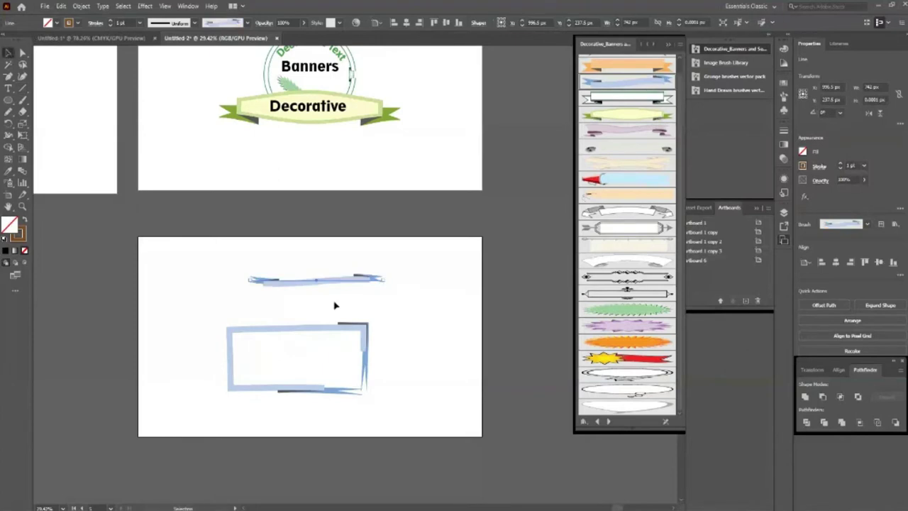
left_click(111, 21)
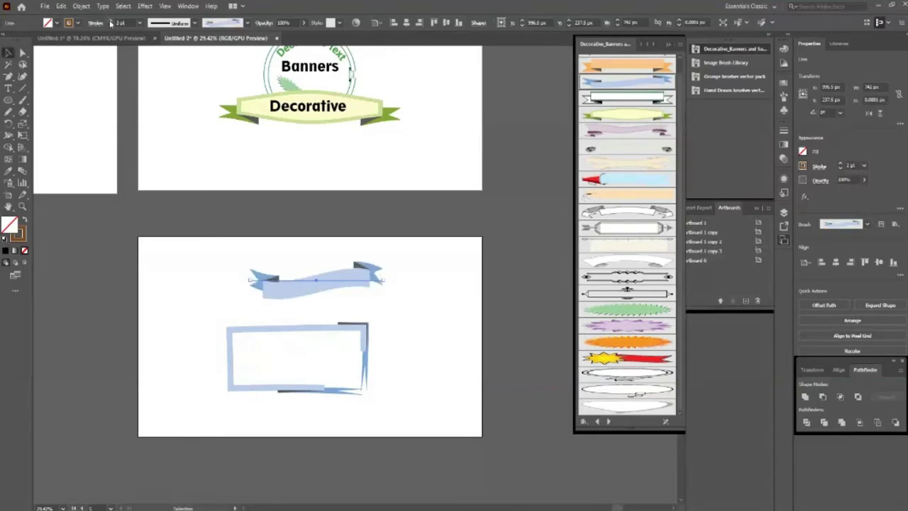
left_click(111, 21)
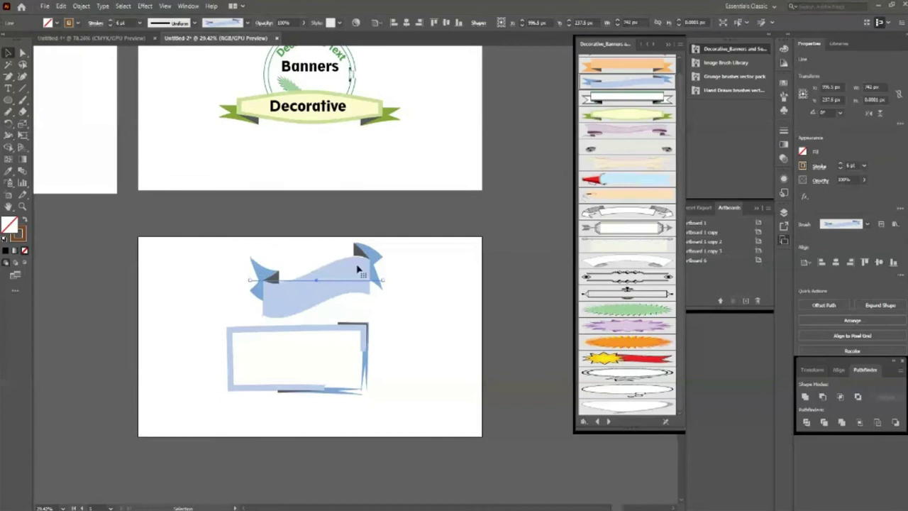
Step: Stretch the banner line's right and left ends outward with Direct Selection
key("a")
left_click_drag(386, 283, 447, 284)
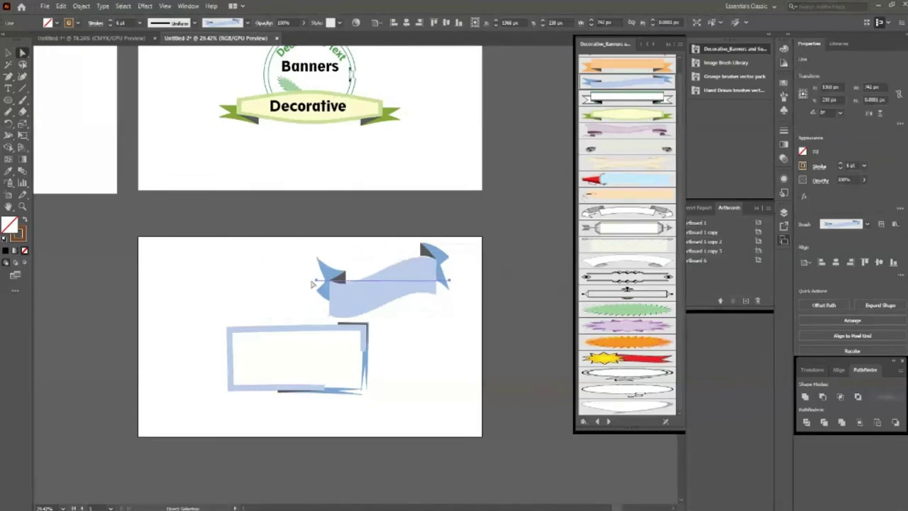
left_click(318, 282)
left_click_drag(319, 283, 256, 283)
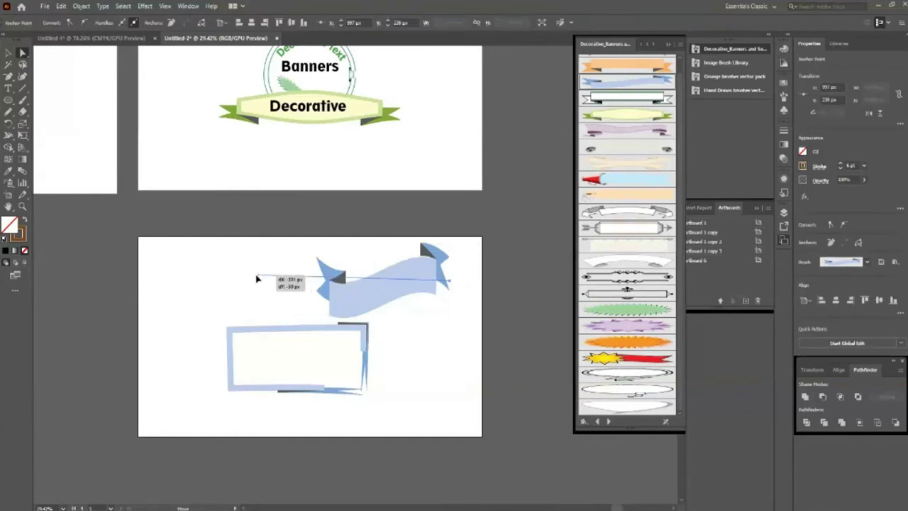
Step: Nudge the frame slightly down and move the banner about 54 px left
key("v")
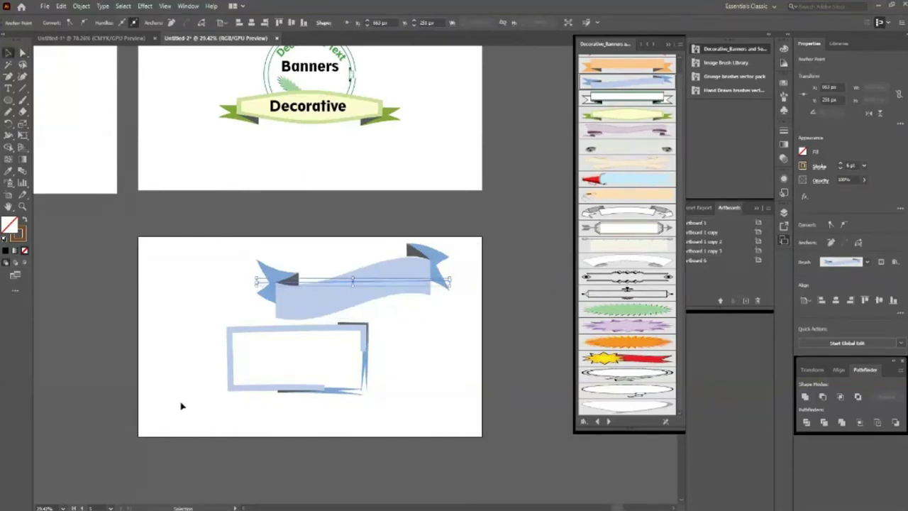
left_click(198, 390)
left_click_drag(310, 396, 314, 413)
left_click_drag(331, 298, 293, 299)
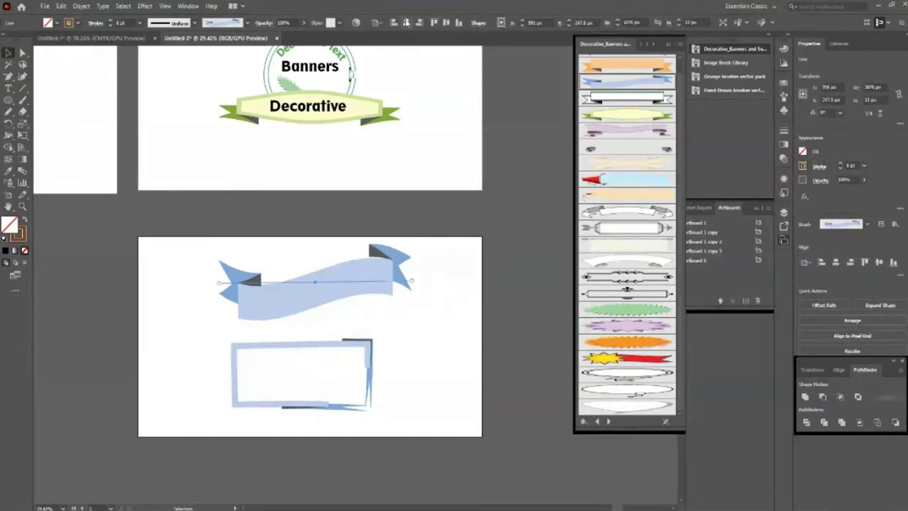
left_click(373, 311)
scroll(417, 315, "down", 3)
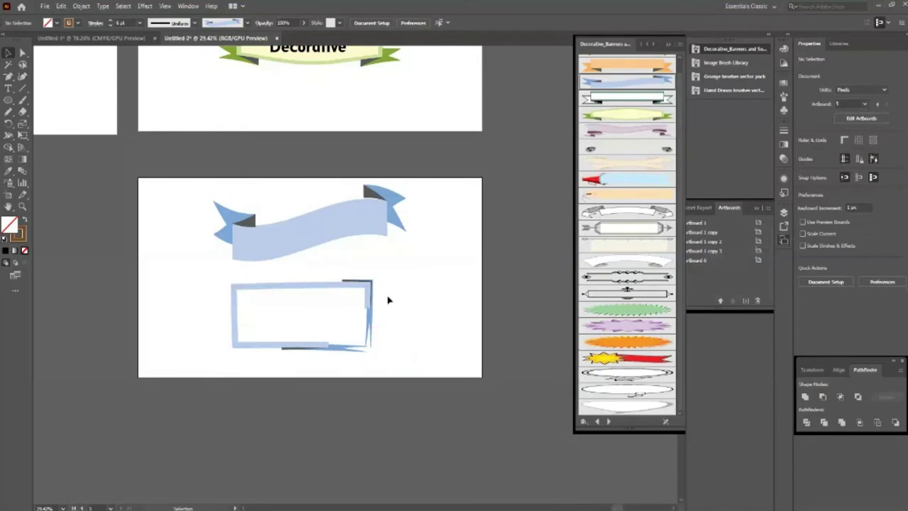
scroll(389, 301, "down", 1)
scroll(388, 301, "down", 1)
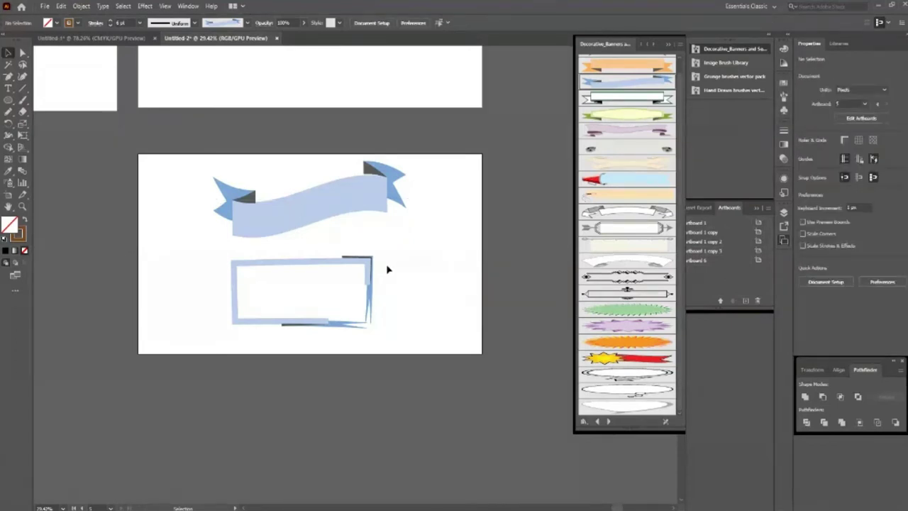
key("z")
left_click(353, 214)
key("v")
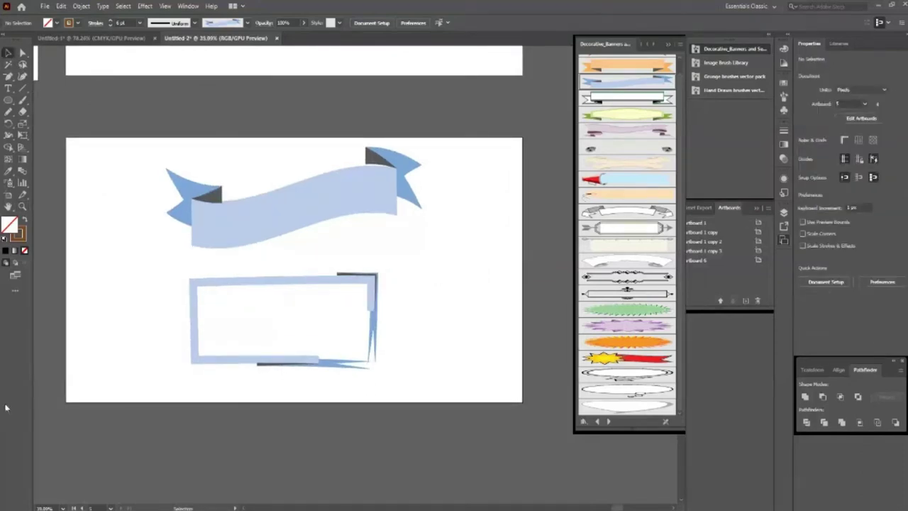
key("l")
key("n")
Step: Sketch a curve across the ribbon, undoing the first attempt and redrawing it
left_click_drag(196, 226, 386, 186)
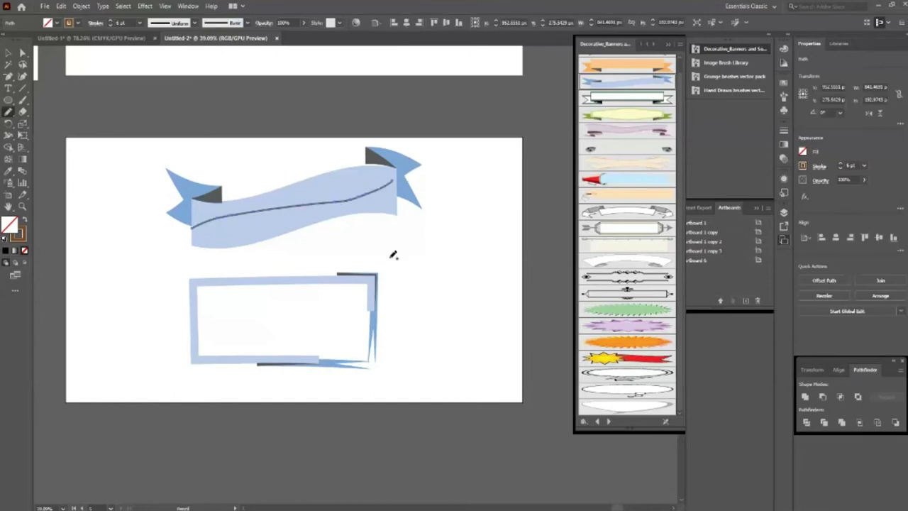
key("ctrl+z")
mouse_move(199, 210)
left_mouse_down()
mouse_move(254, 229)
mouse_move(368, 190)
mouse_move(395, 198)
left_mouse_up()
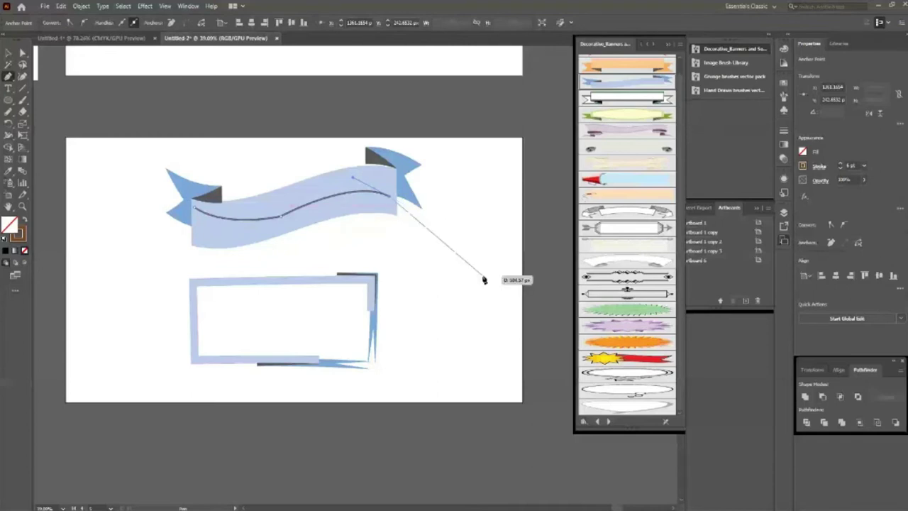
key("a")
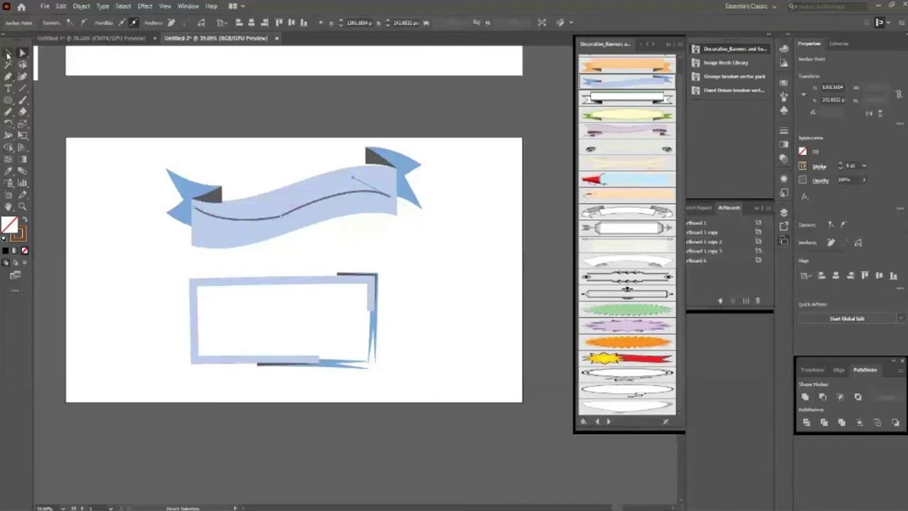
left_click(7, 54)
left_click(287, 223)
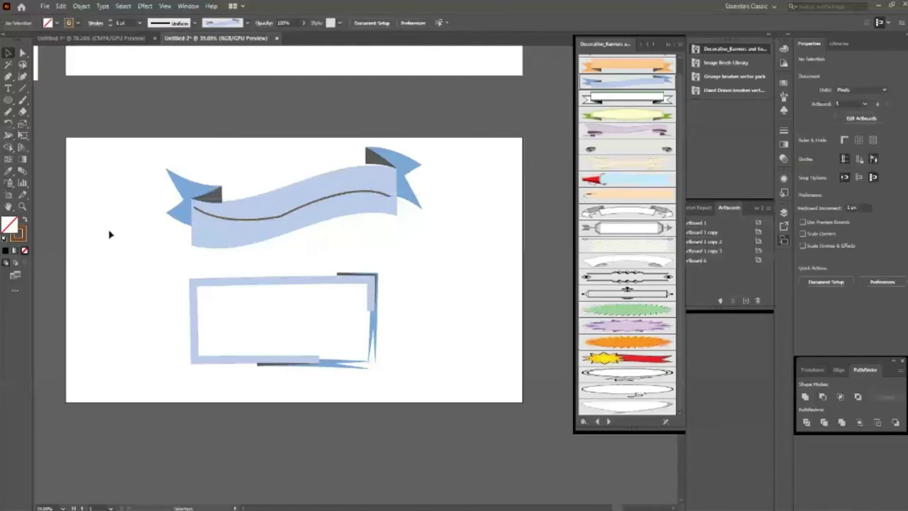
Step: Zoom in on the ribbon and show the wavy curve's anchor points for editing
key("z")
left_click(189, 211)
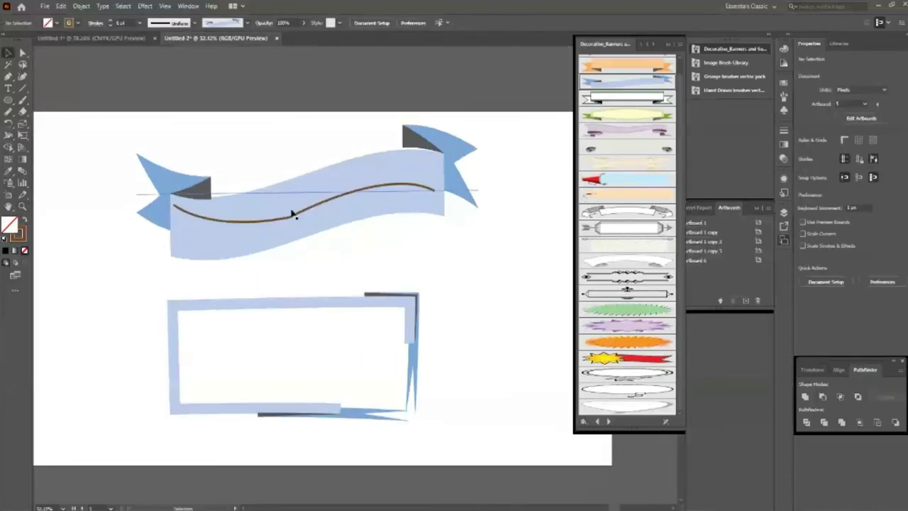
left_click(294, 225)
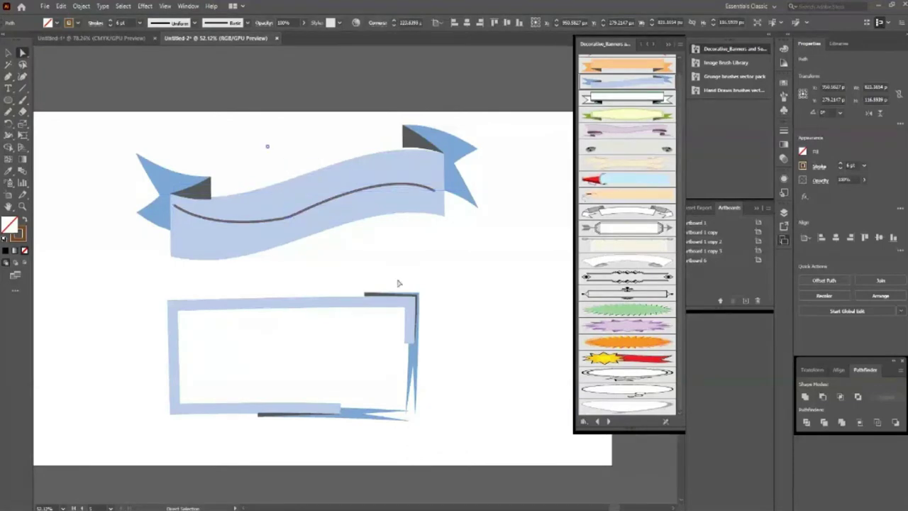
left_click(266, 146)
left_click(311, 206)
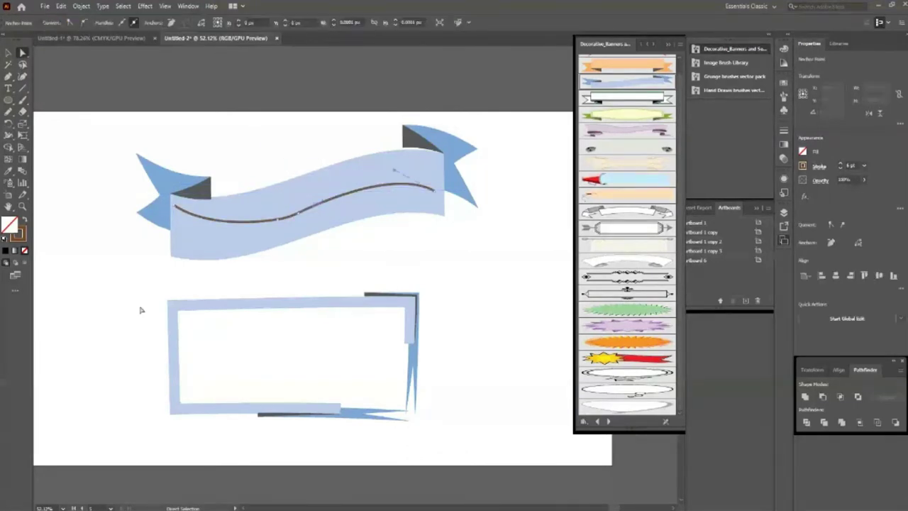
left_click(9, 89)
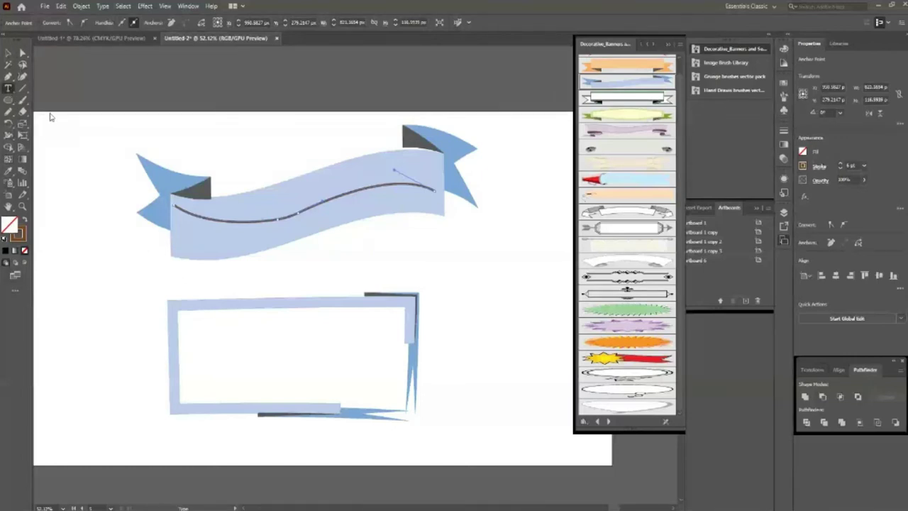
Step: Type 'Decorative Banner' along the ribbon's wavy curve
left_click(298, 212)
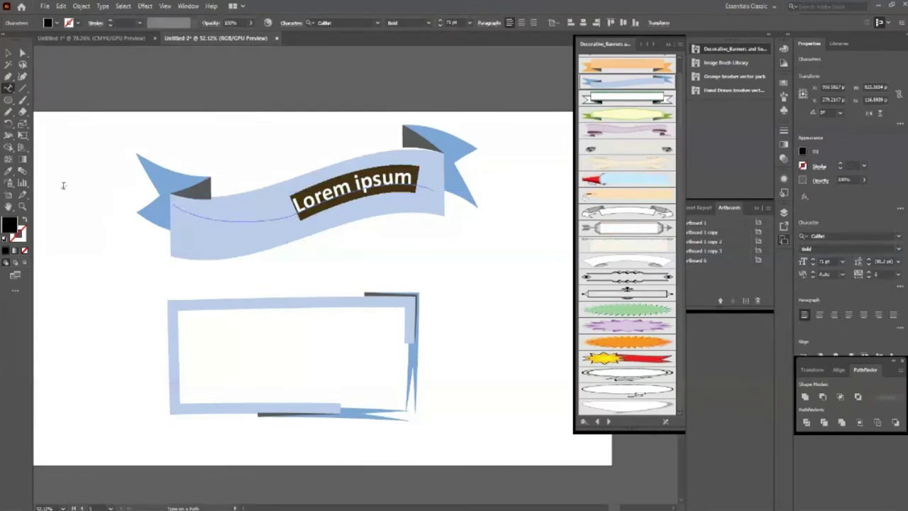
type("Decorative")
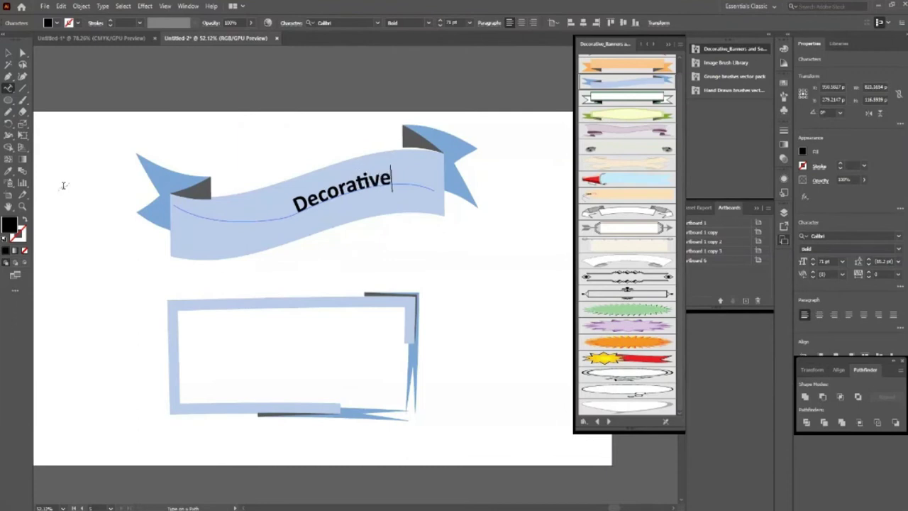
type(" Banner")
left_click(9, 52)
left_click(283, 201)
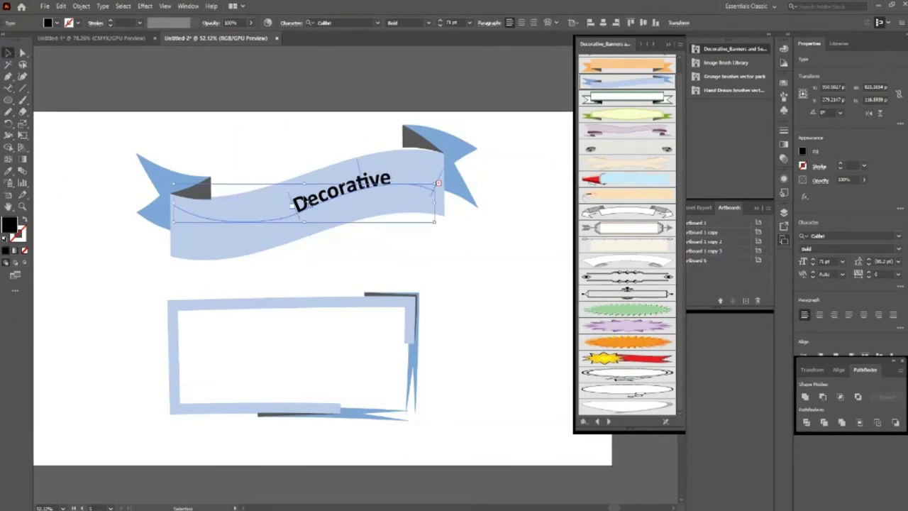
Step: Zoom in and slide the path text's start bracket further left along the curve
left_click(269, 264)
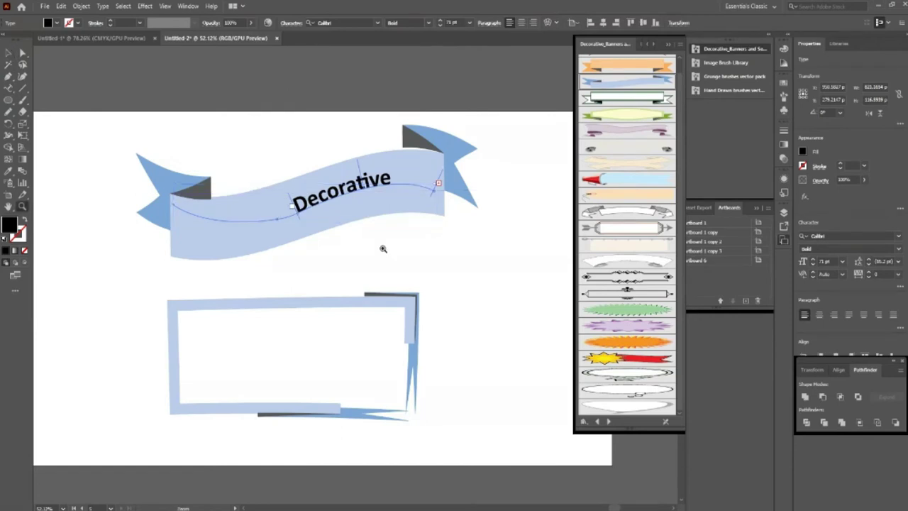
key("z")
left_click(330, 196)
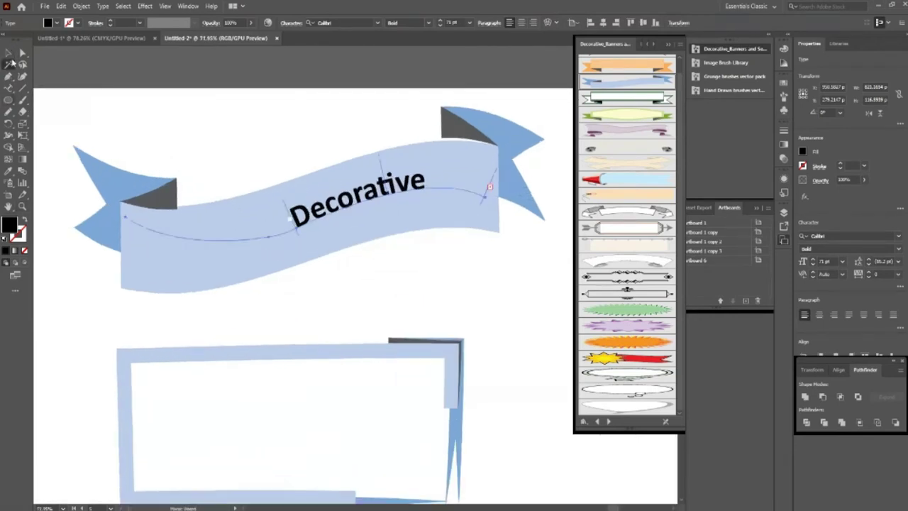
left_click(12, 63)
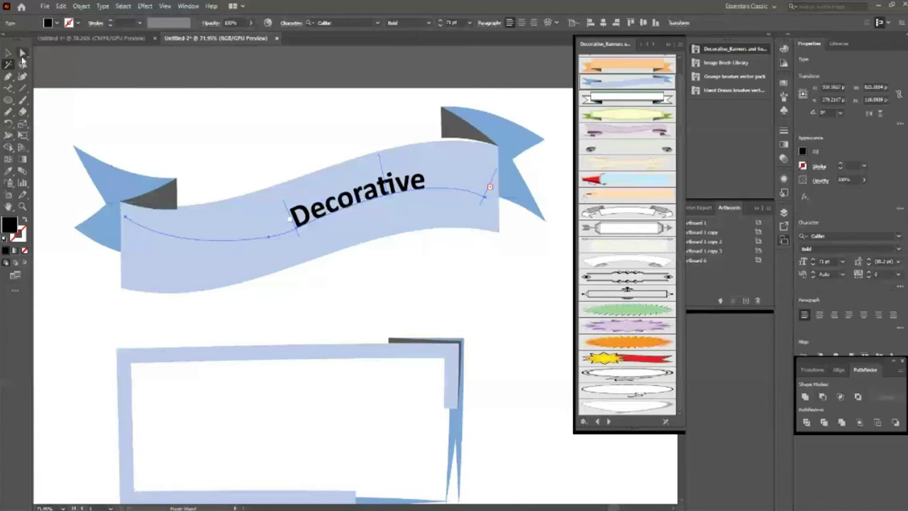
left_click(8, 52)
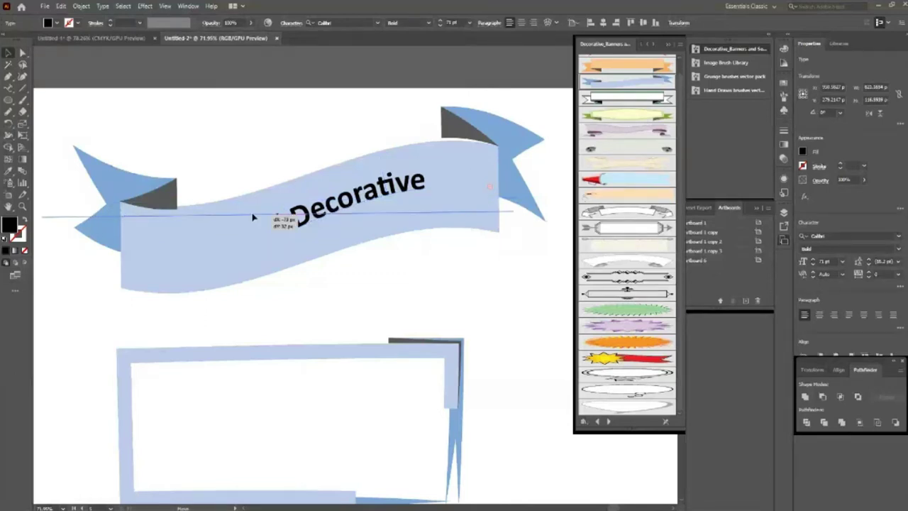
left_click(289, 211)
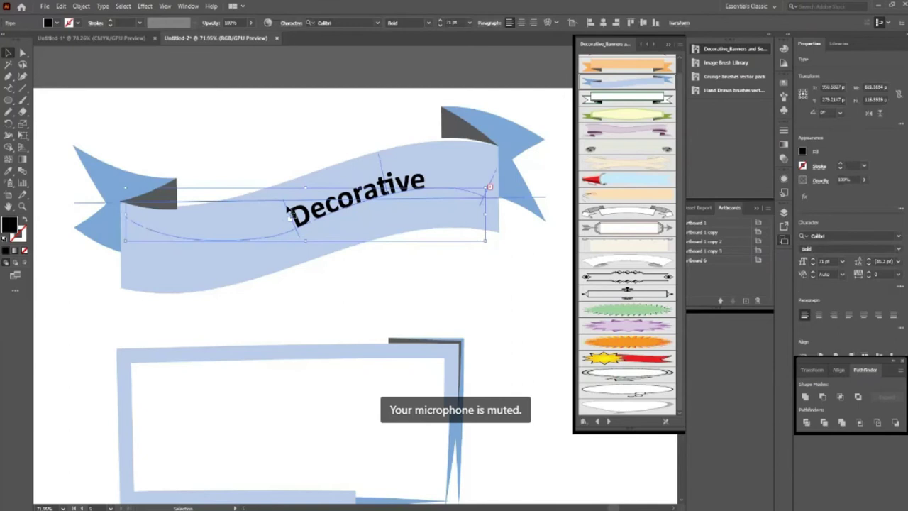
left_click_drag(289, 212, 255, 221)
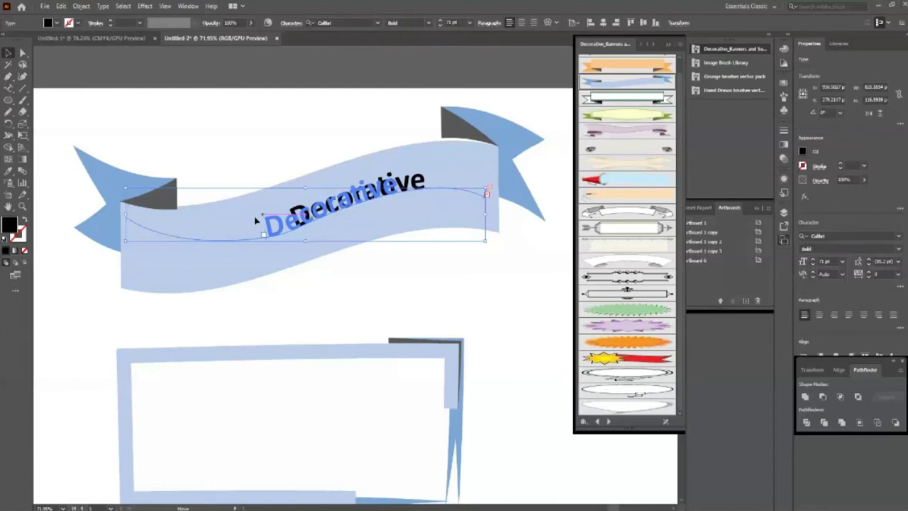
left_click(284, 135)
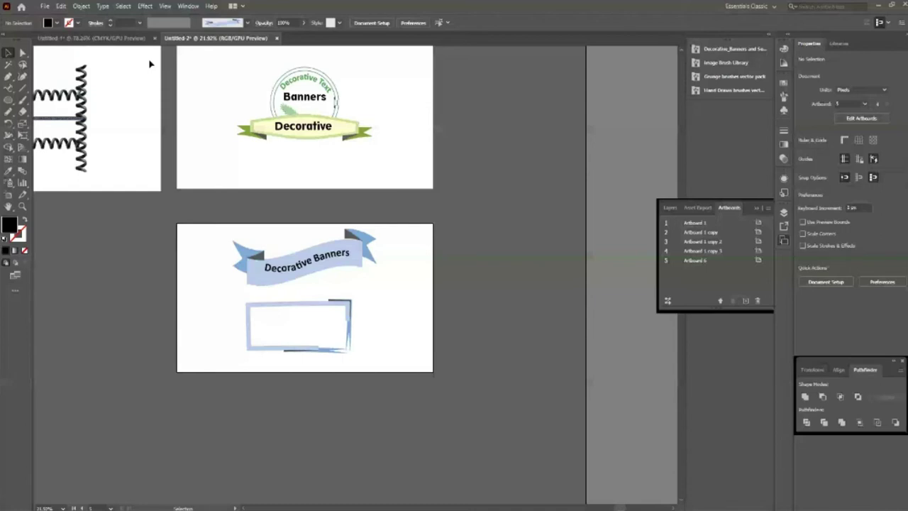
Step: Open the Borders_Dashed brush library from the Window menu's Brush Libraries
key("alt+w")
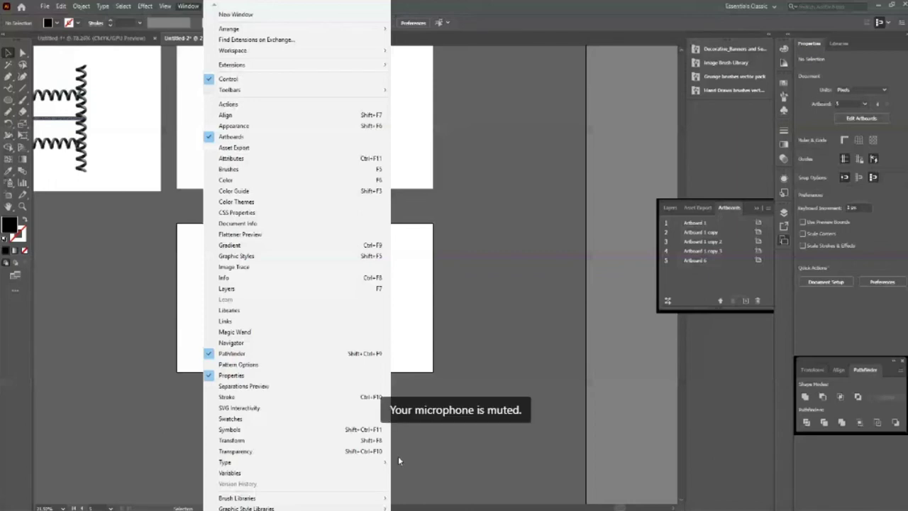
mouse_move(426, 419)
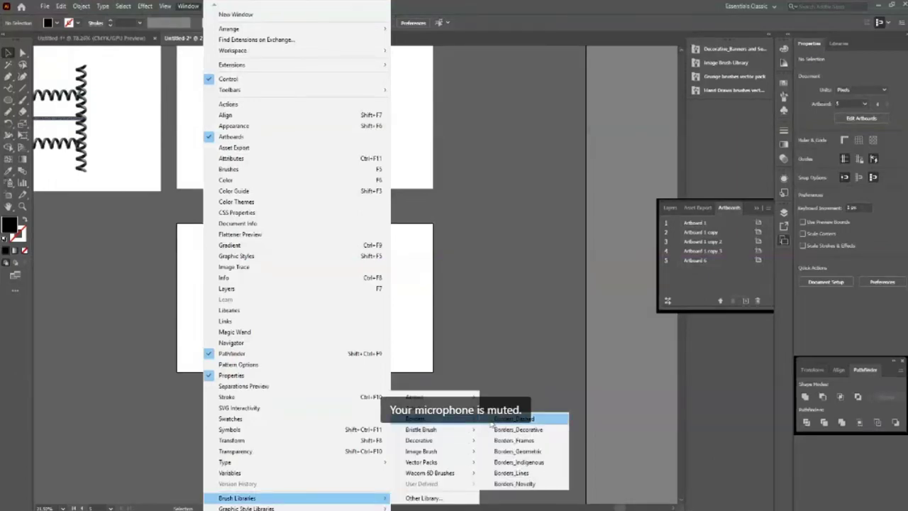
left_click(514, 419)
scroll(684, 90, "up", 2)
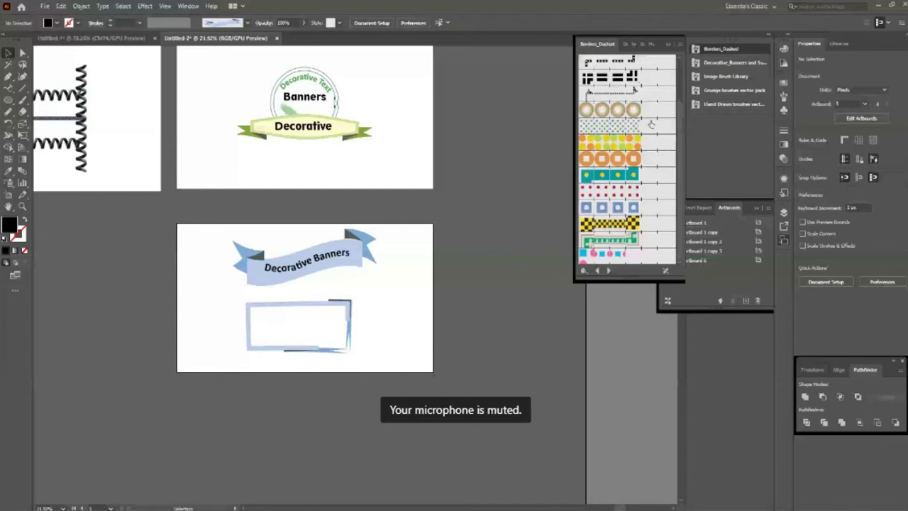
scroll(652, 124, "up", 3)
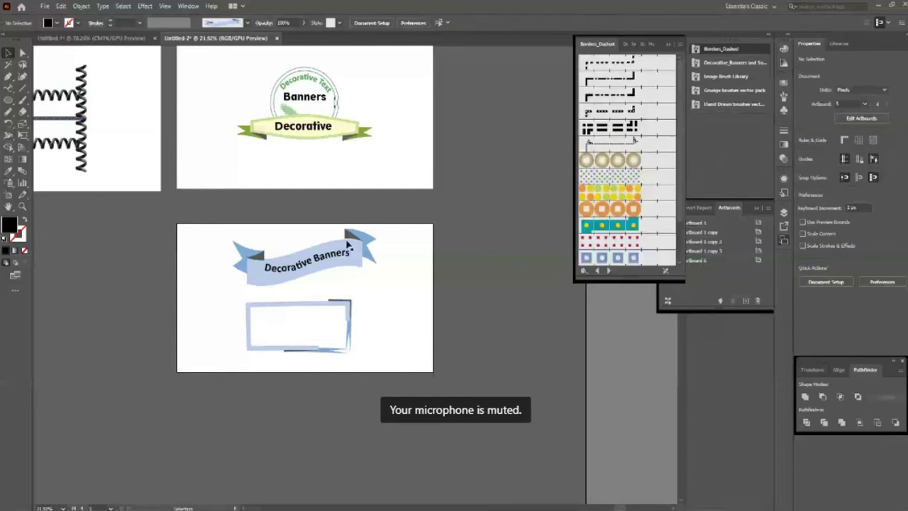
scroll(515, 184, "up", 2)
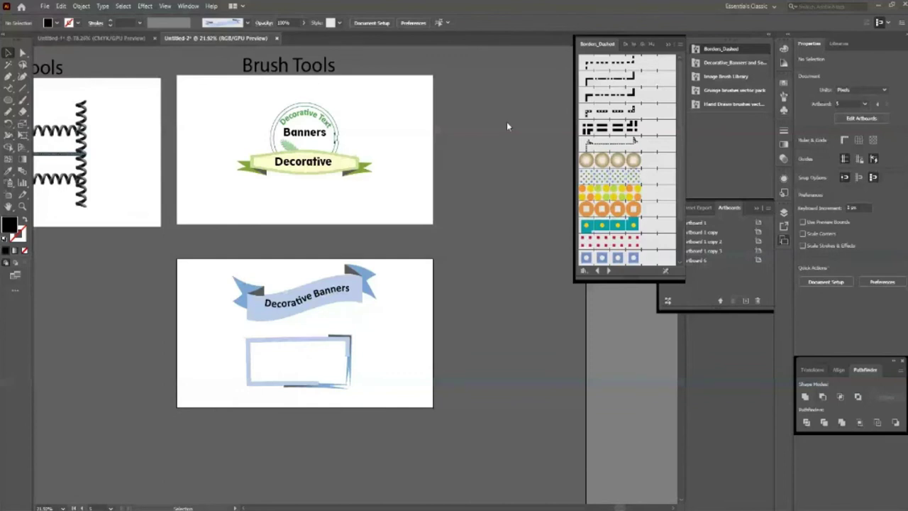
key("F11")
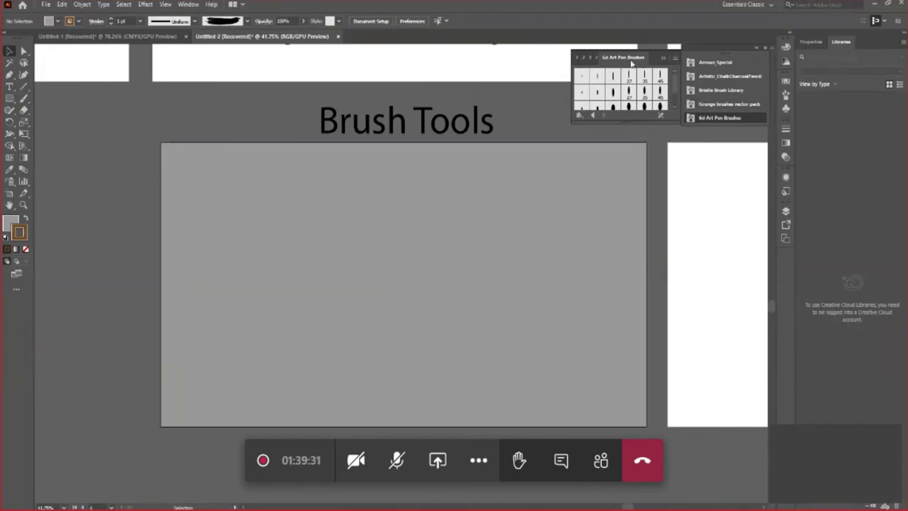
Step: Reopen the 6d Art Pen Brushes library and enlarge it to show every brush
left_click(701, 119)
left_click_drag(675, 87, 678, 114)
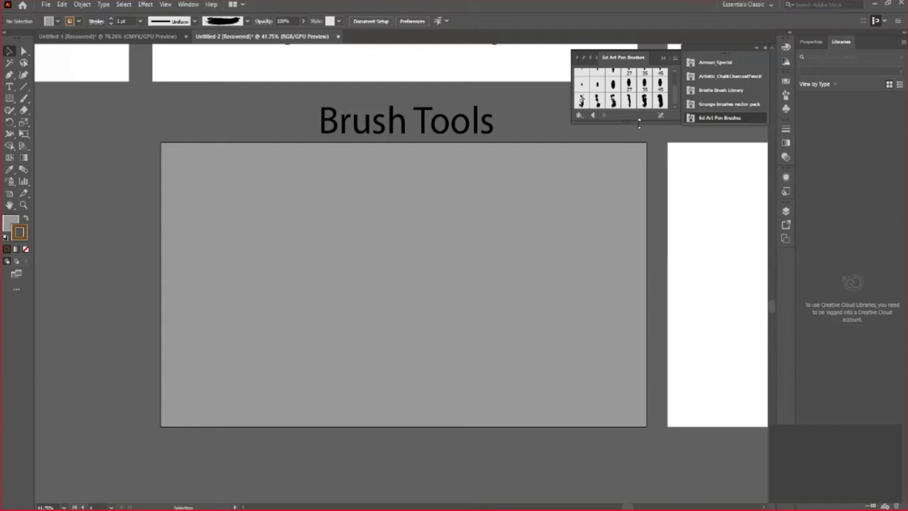
left_click_drag(640, 124, 641, 133)
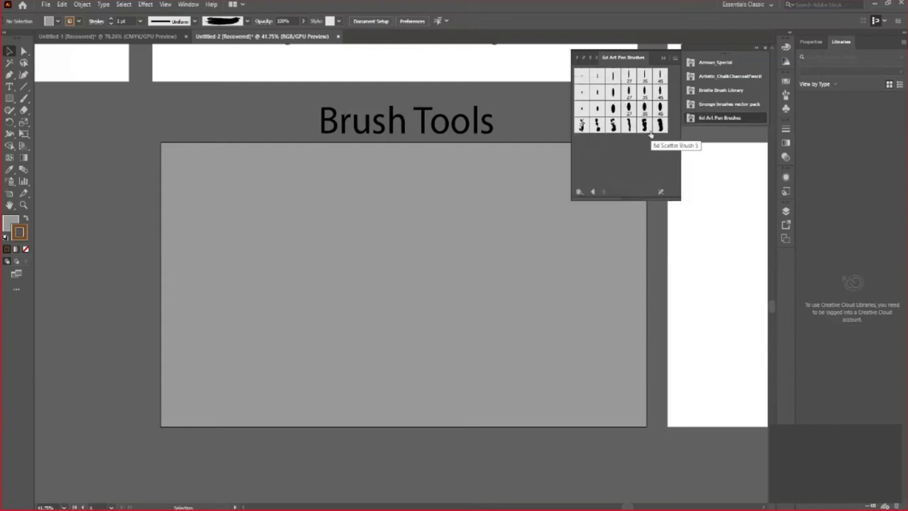
Step: Select the large grey frame rectangle and set its stroke colour to None
left_click(470, 243)
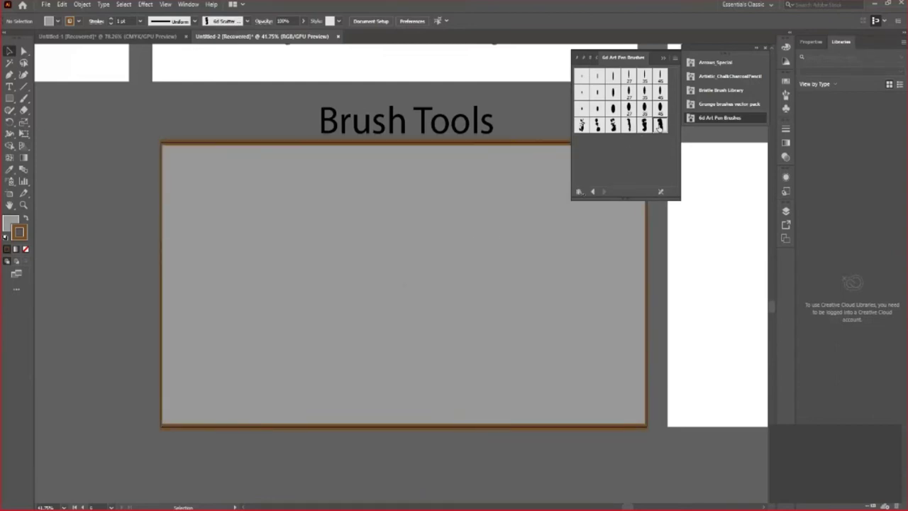
left_click(80, 22)
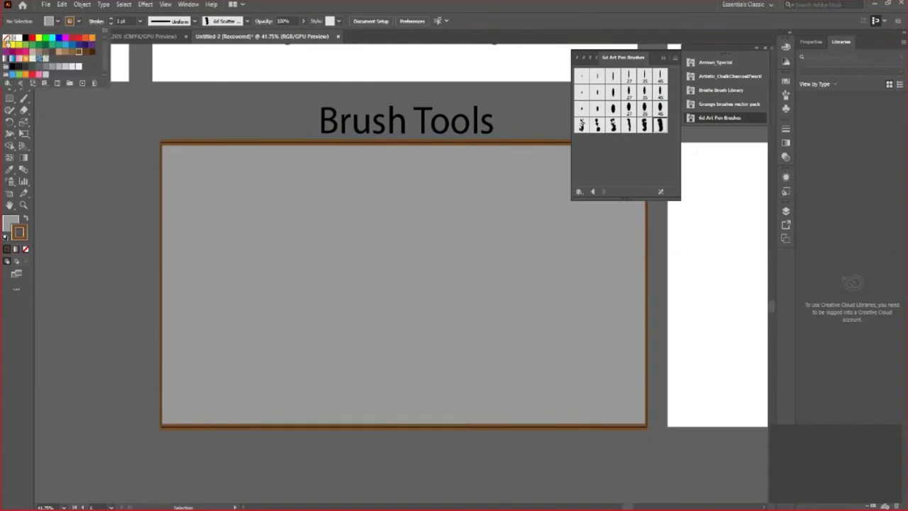
left_click(6, 38)
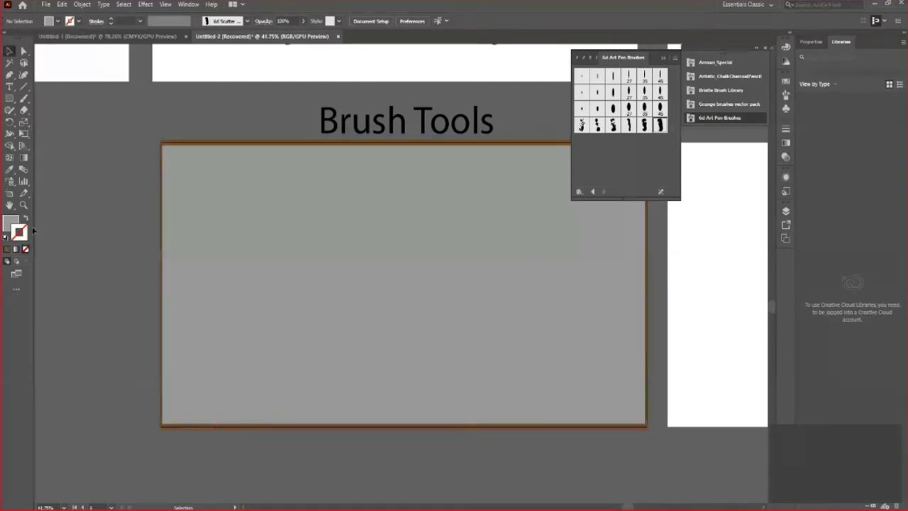
left_click(9, 98)
Step: Draw a rectangle in the artboard's left half and try several brown brush outlines on it
mouse_move(279, 229)
left_mouse_down()
mouse_move(322, 281)
mouse_move(404, 290)
left_mouse_up()
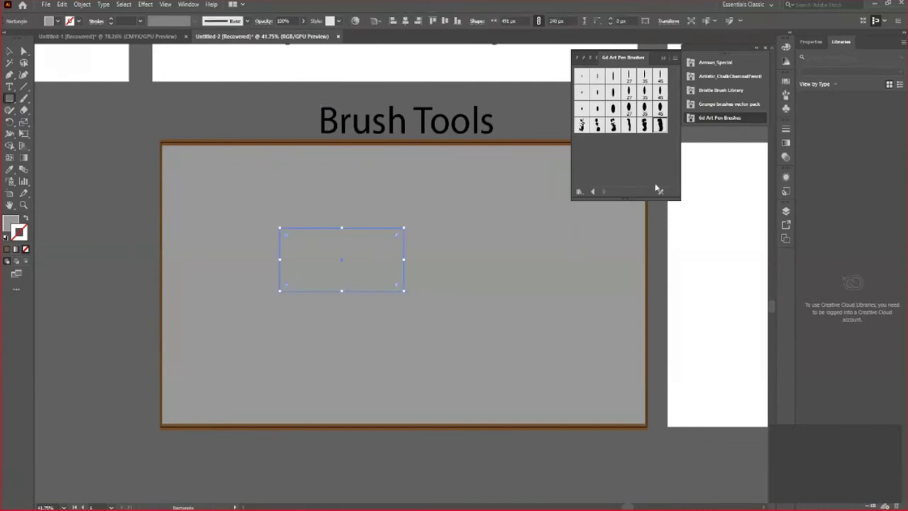
left_click(629, 106)
left_click(660, 125)
left_click(661, 111)
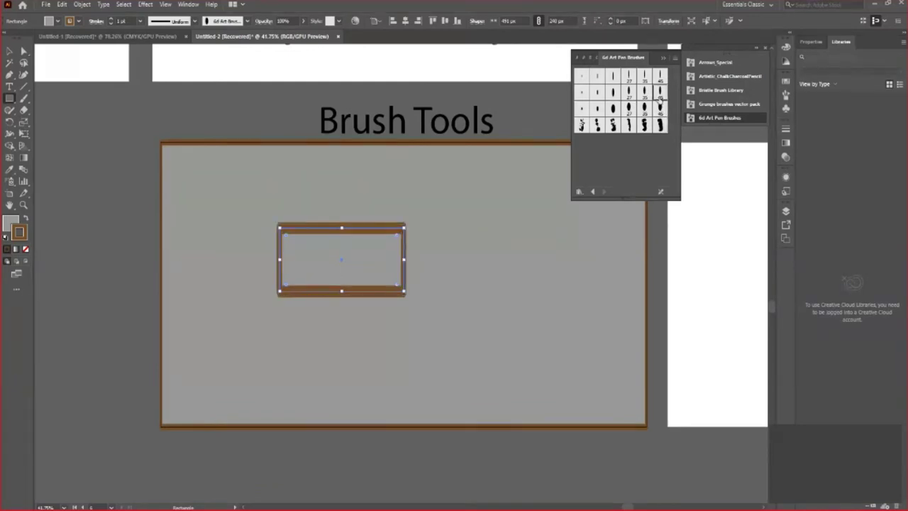
left_click(246, 22)
left_click(163, 59)
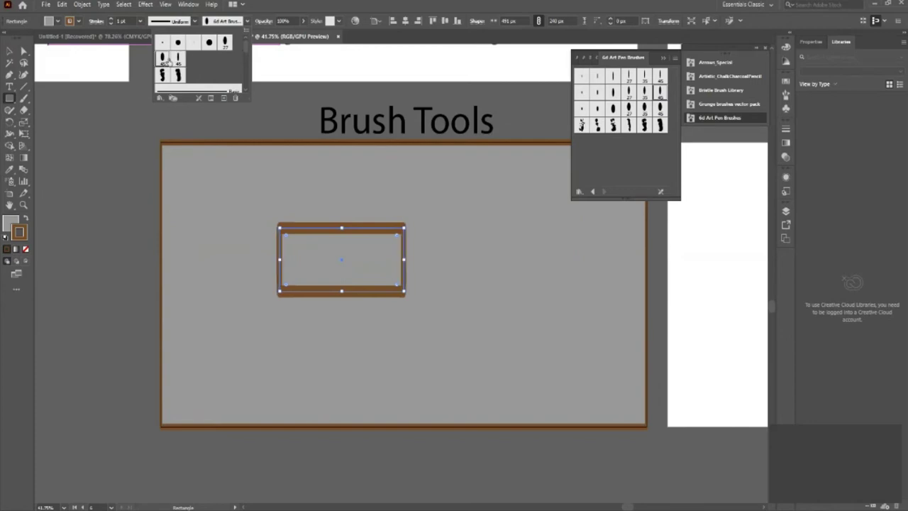
left_click(209, 43)
left_click(225, 43)
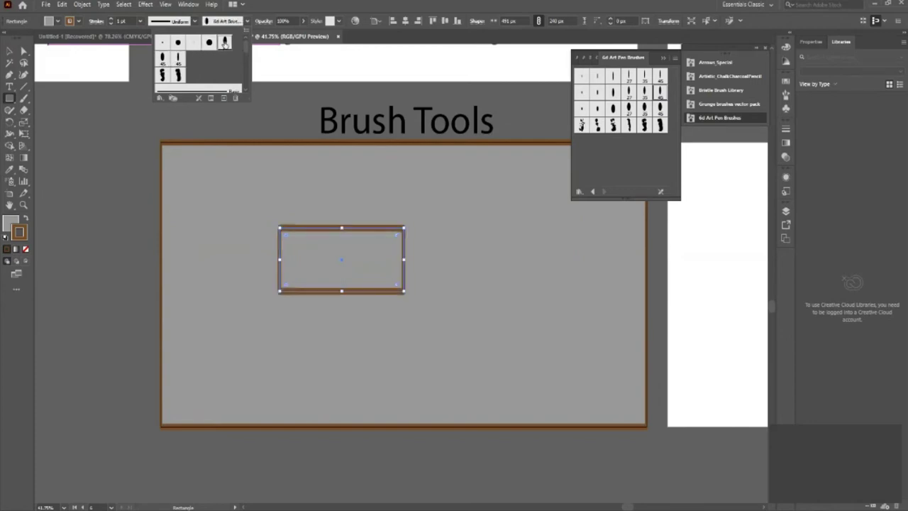
left_click(225, 42)
Step: Browse more Art Pen brushes and give the rectangle a thin brown art-pen outline
scroll(208, 72, "down", 2)
scroll(207, 73, "down", 2)
scroll(207, 73, "down", 2)
scroll(207, 73, "up", 6)
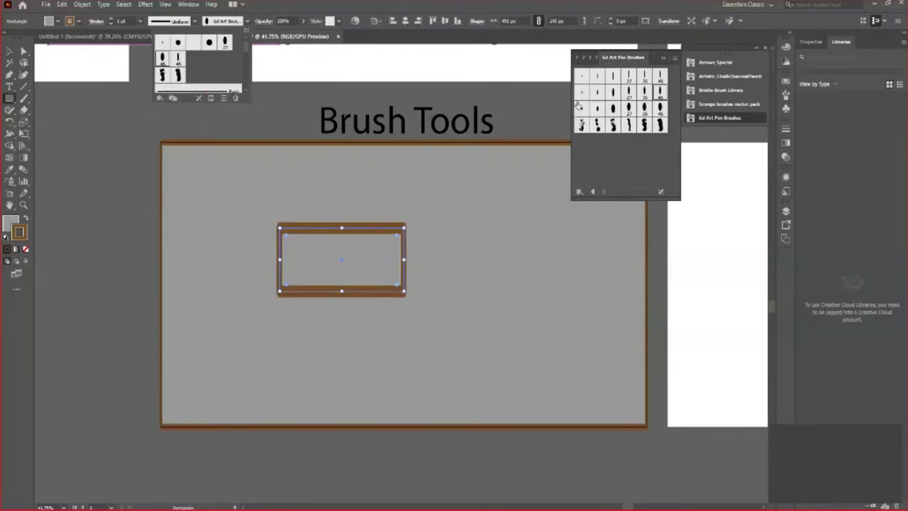
left_click(600, 111)
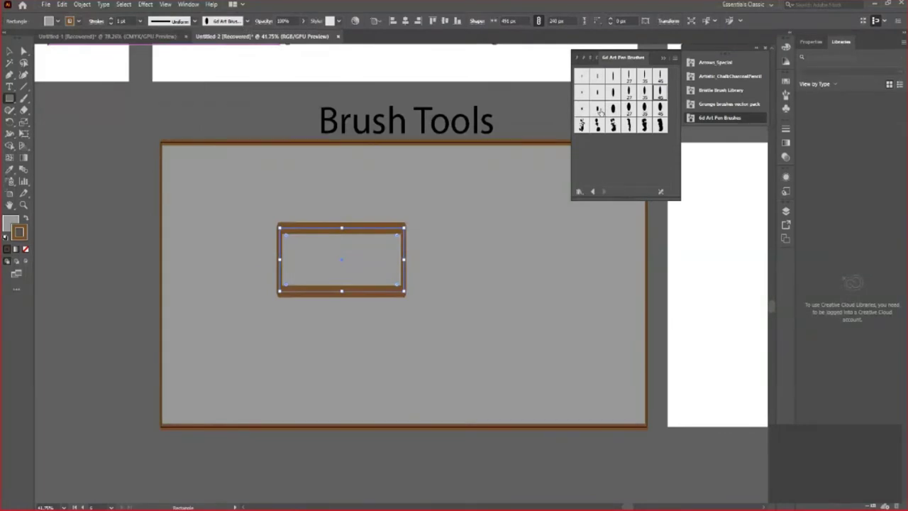
left_click(599, 110)
left_click(645, 91)
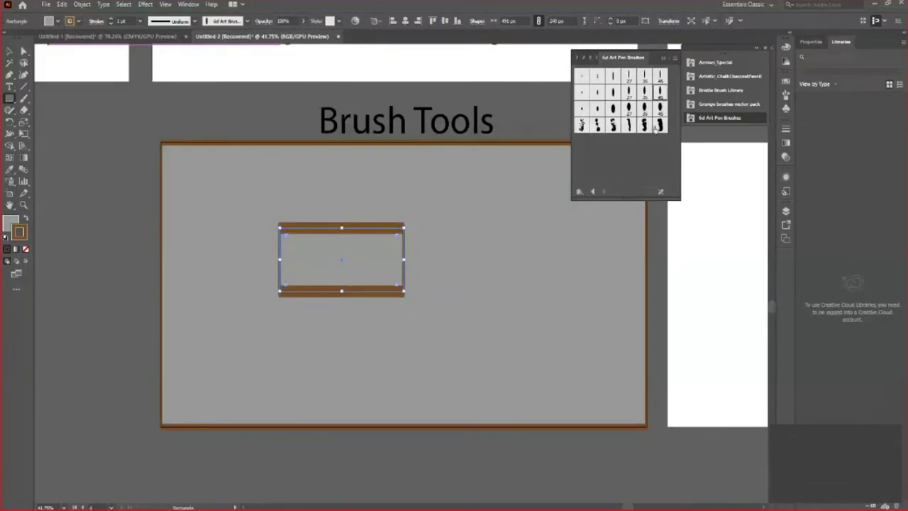
left_click(658, 125)
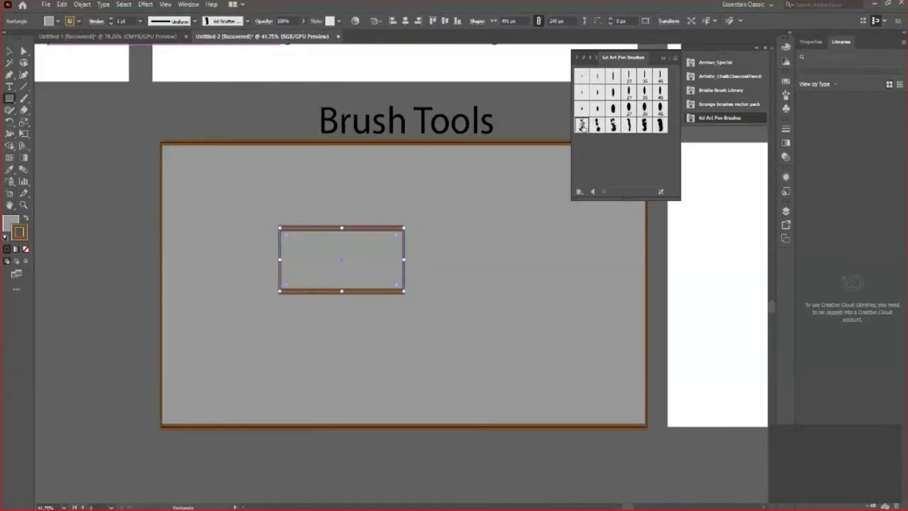
left_click(582, 126)
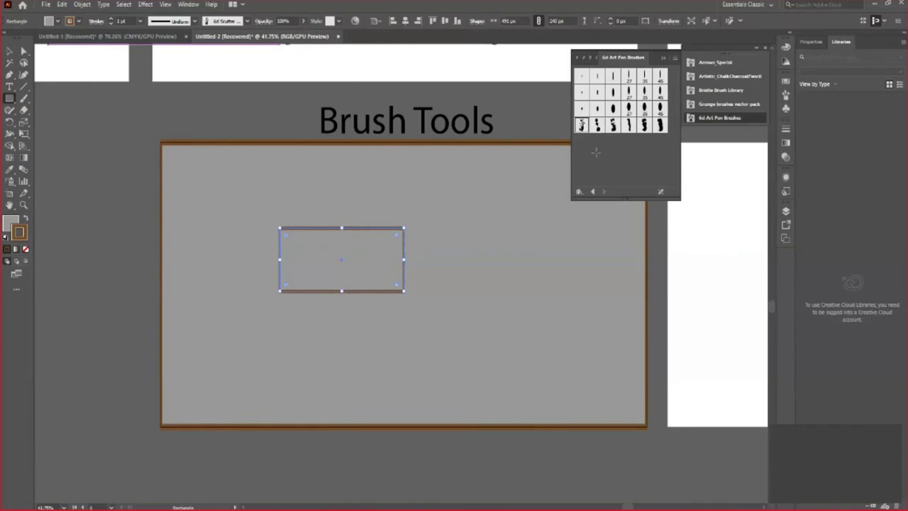
Step: Delete the extra 491 by 240 px rectangle and move the brushed rectangle upper-left
left_click(435, 277)
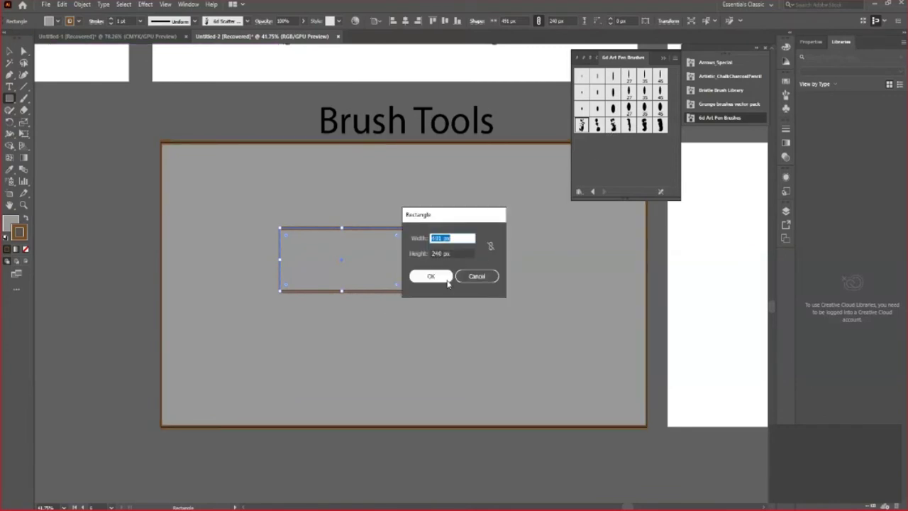
left_click(440, 279)
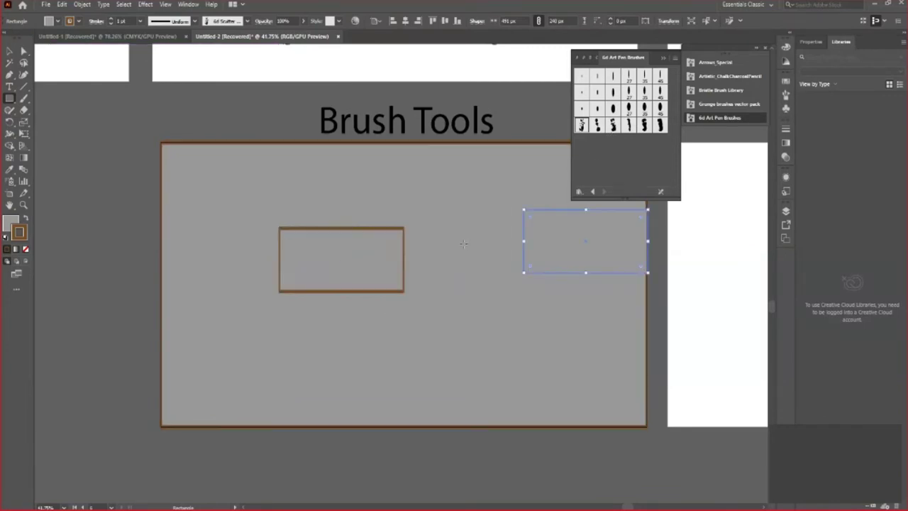
key("v")
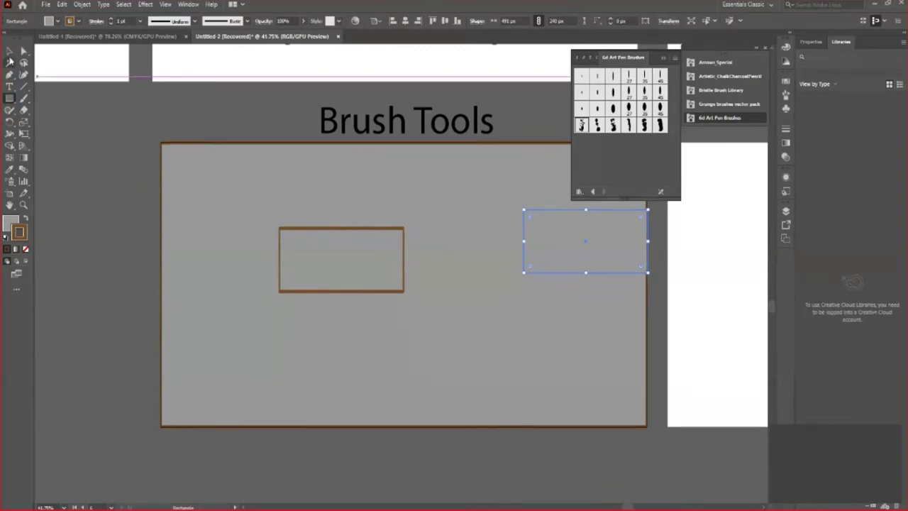
key("Delete")
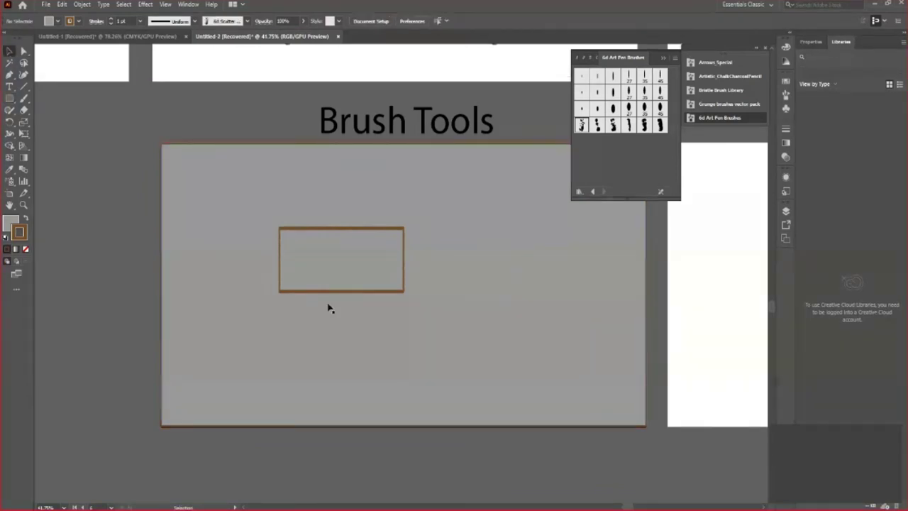
left_click_drag(349, 229, 112, 244)
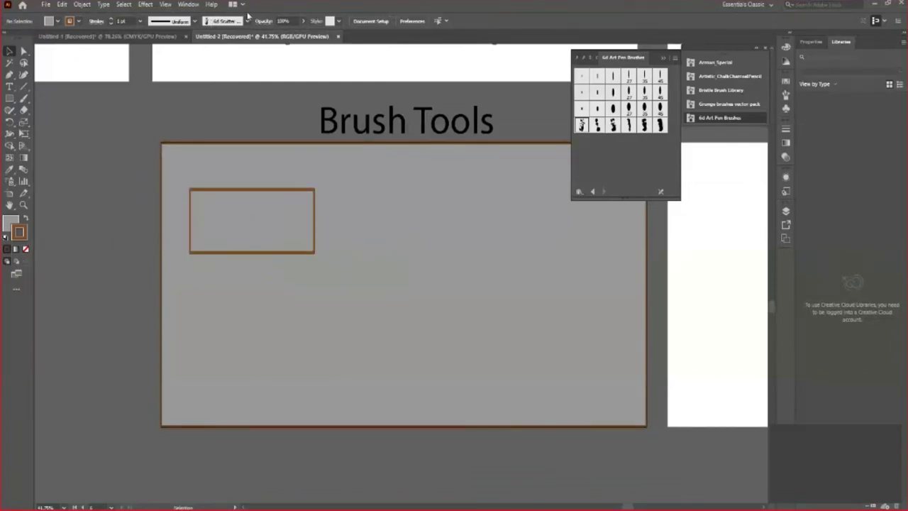
Step: Dismiss the panel list without choosing anything, then pick the path-drawing tool
left_click(188, 4)
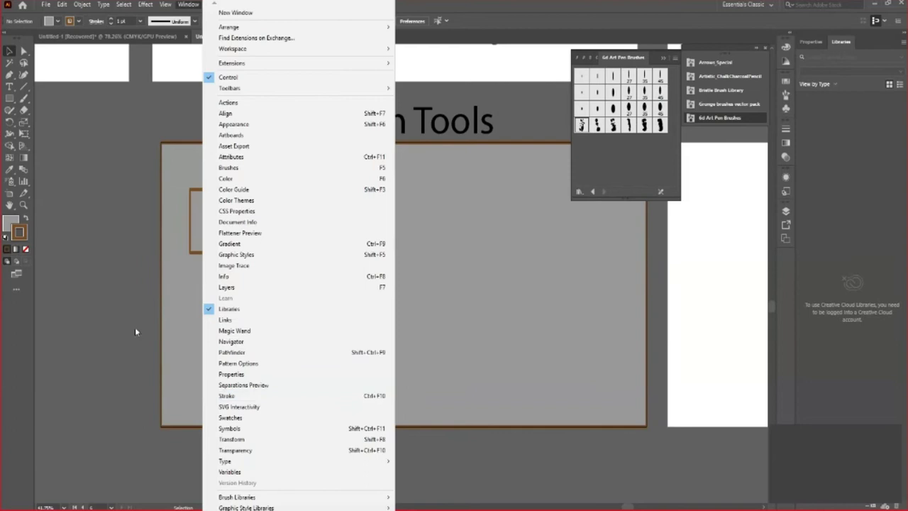
left_click(107, 341)
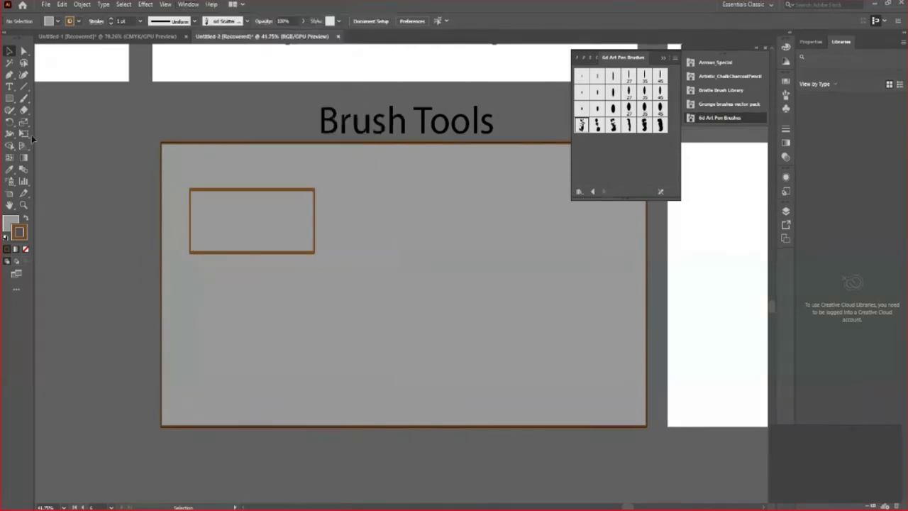
left_click(10, 76)
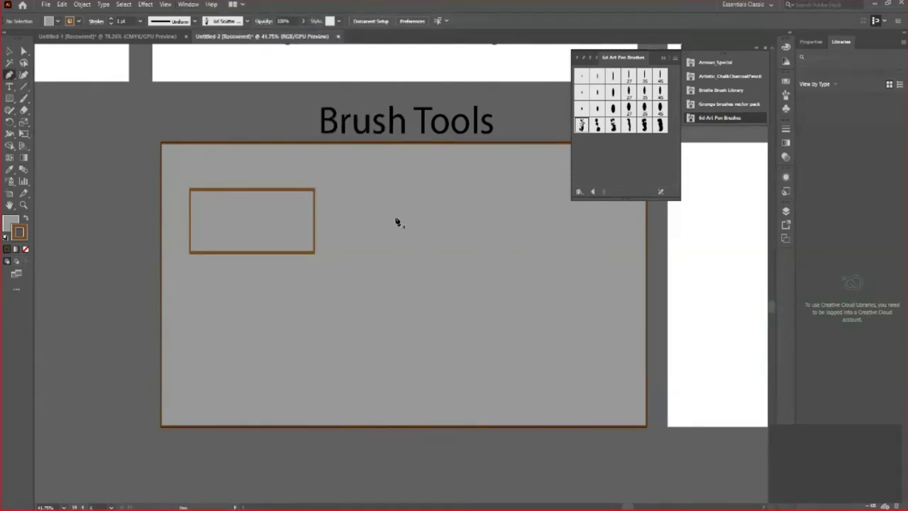
Step: Draw a bent three-point path, give it an art-pen brush, and move it beside the rectangle
left_click(369, 292)
left_click(510, 294)
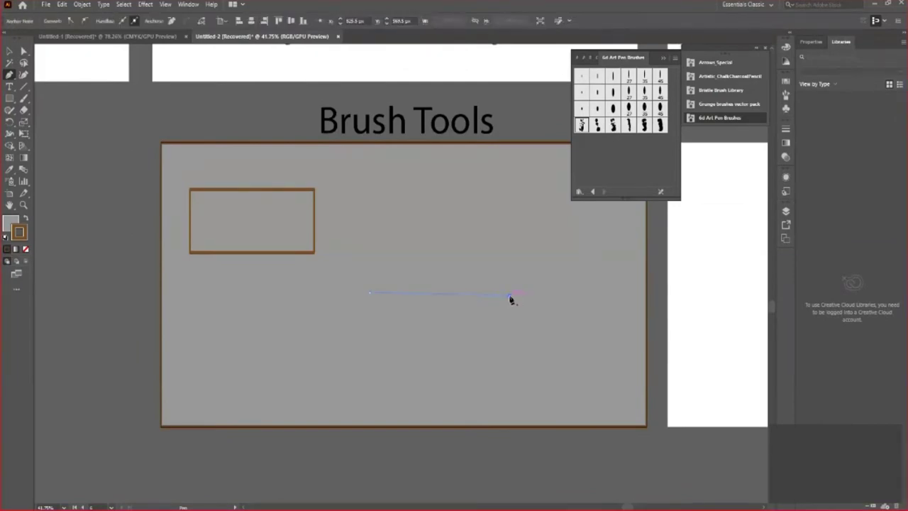
left_click(520, 364)
left_click(10, 51)
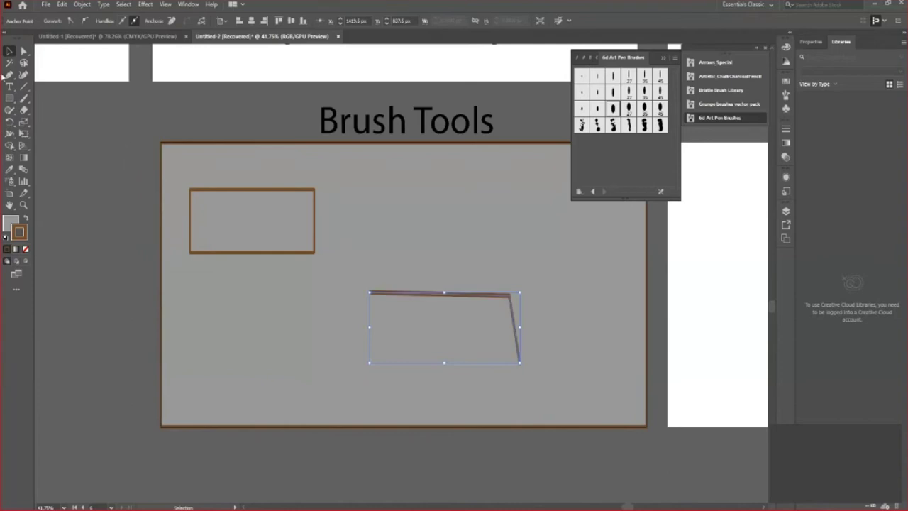
left_click(645, 125)
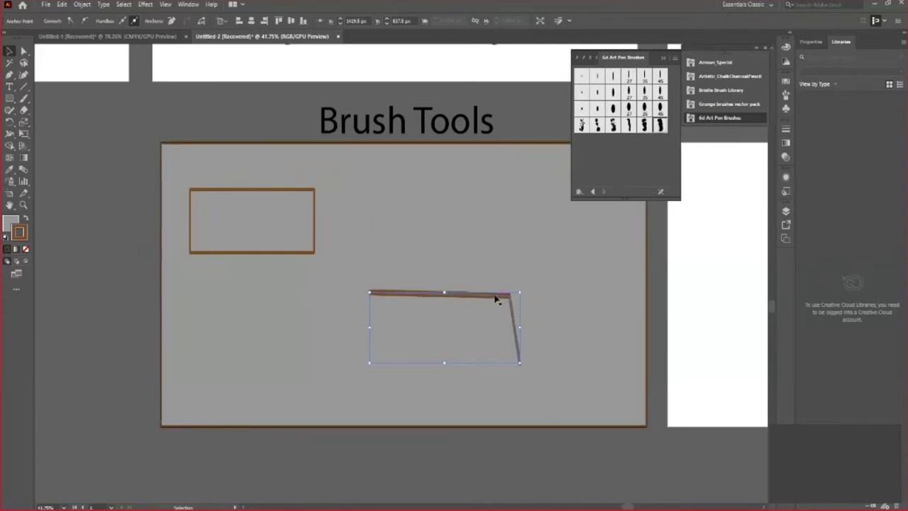
left_click_drag(489, 289, 448, 192)
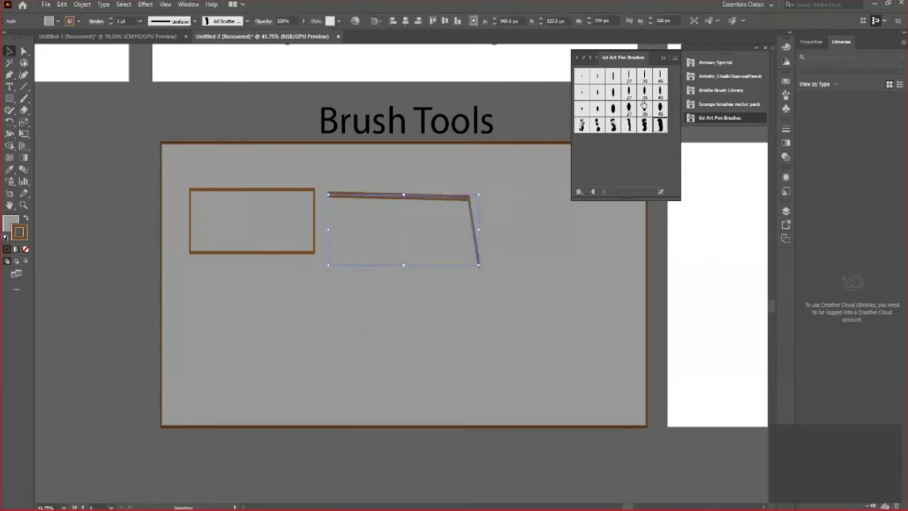
left_click(482, 225)
Step: Zoom in closely on the brushed edge of the brown bar
key("z")
left_click_drag(468, 182, 516, 258)
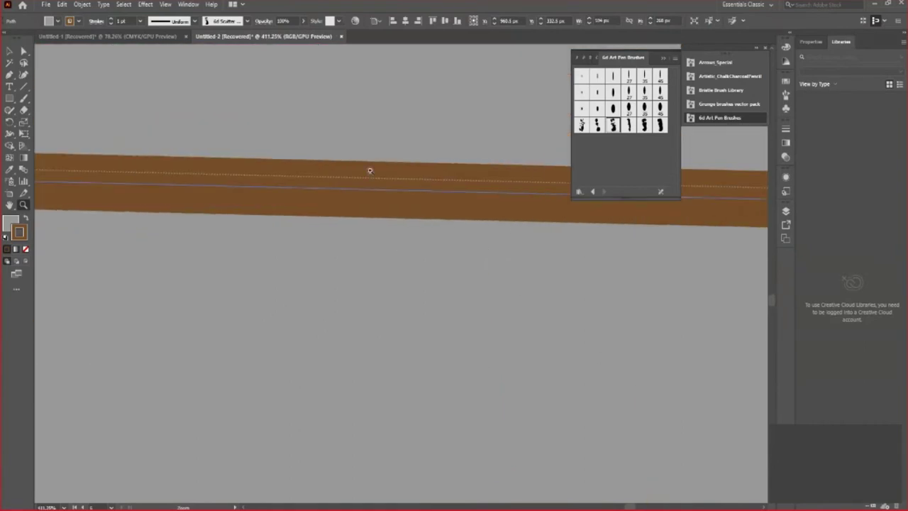
left_click(370, 170)
left_click(376, 199)
left_click(10, 52)
Step: Try scalloped, smooth, thin and very wide art brushes on the brown bar, then bring up the panel list
left_click(629, 125)
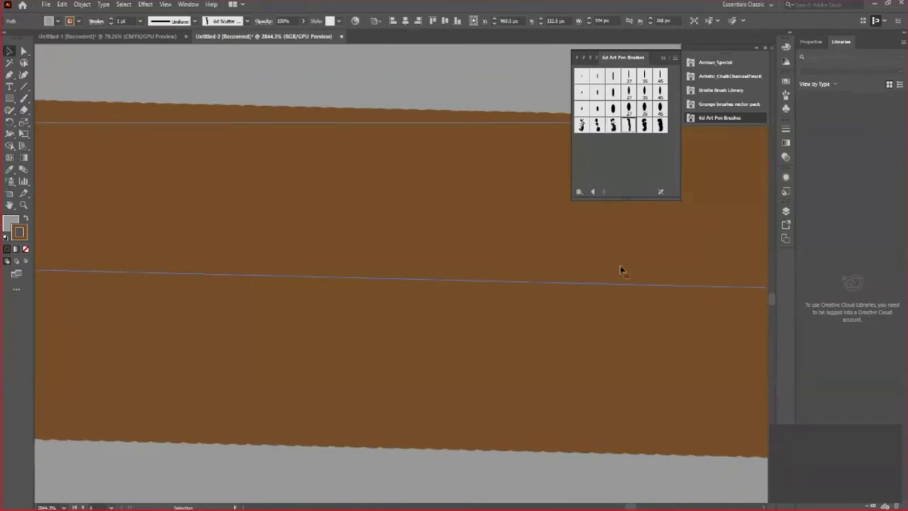
scroll(468, 446, "down", 1)
left_click(646, 125)
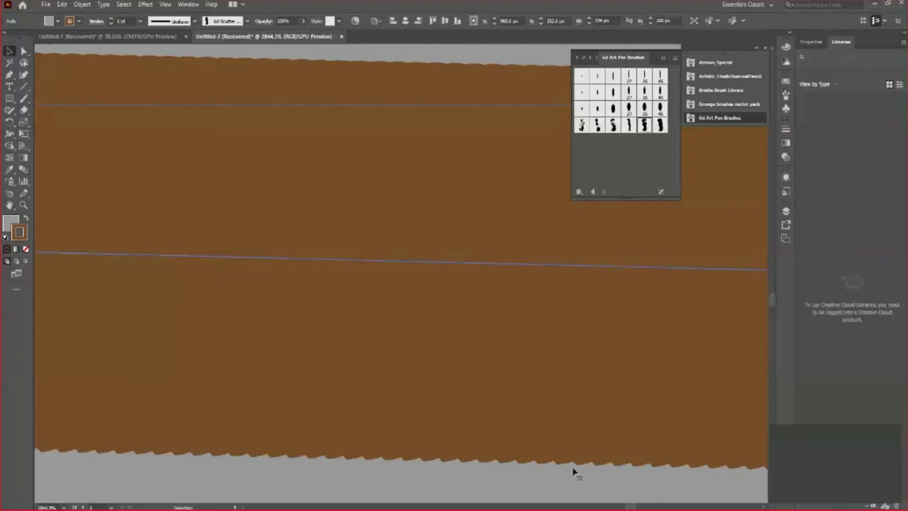
left_click(660, 125)
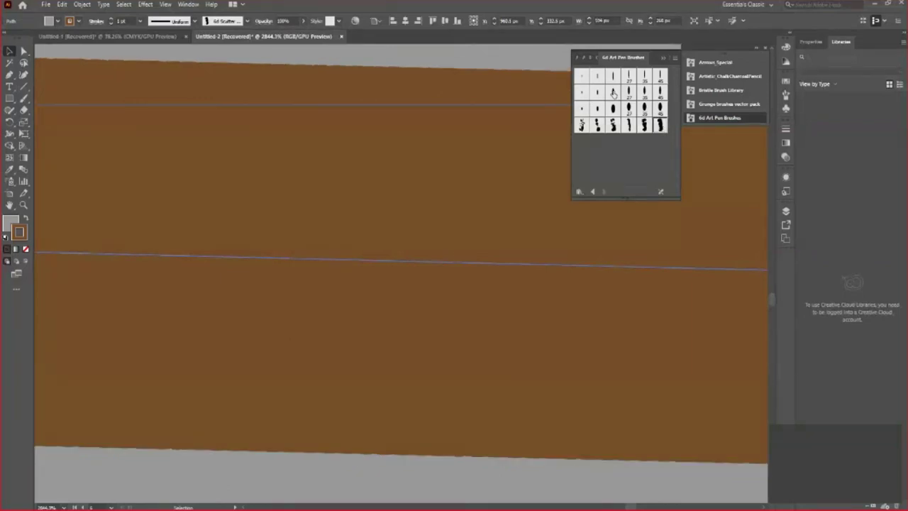
left_click(613, 93)
left_click(597, 76)
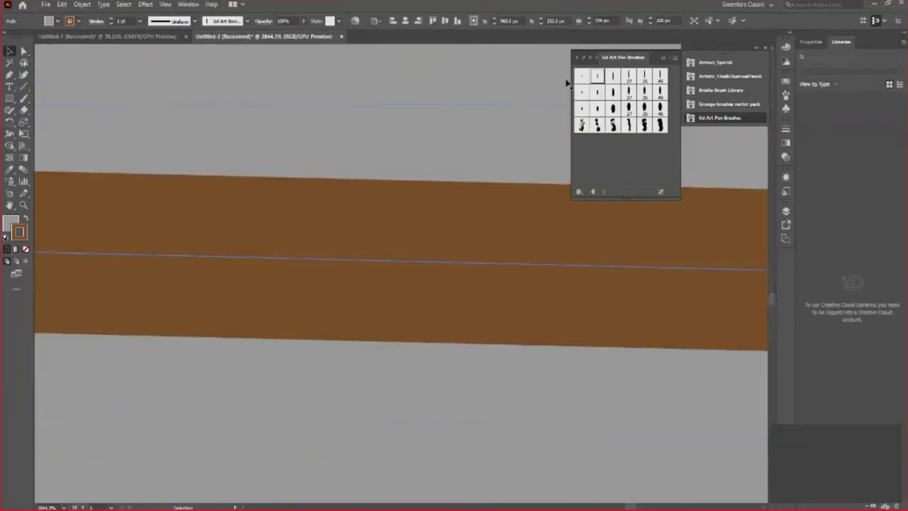
left_click(589, 108)
left_click(613, 125)
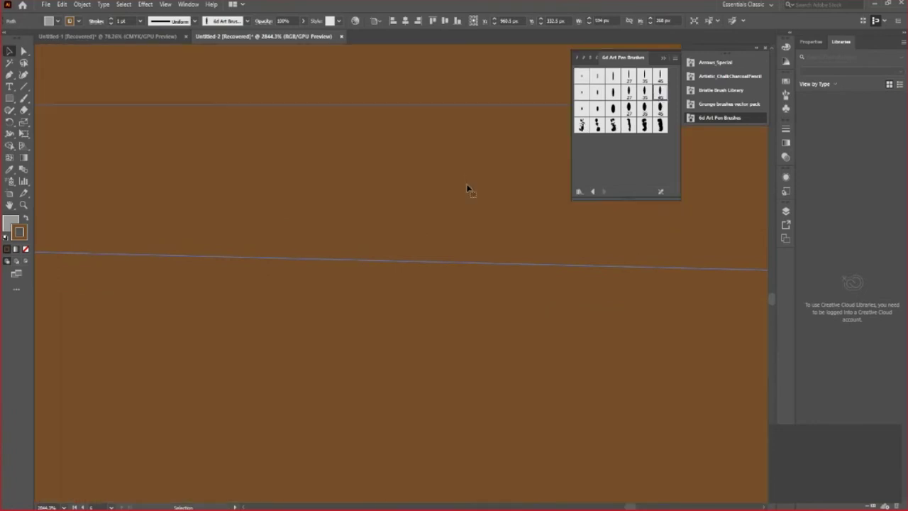
left_click(188, 4)
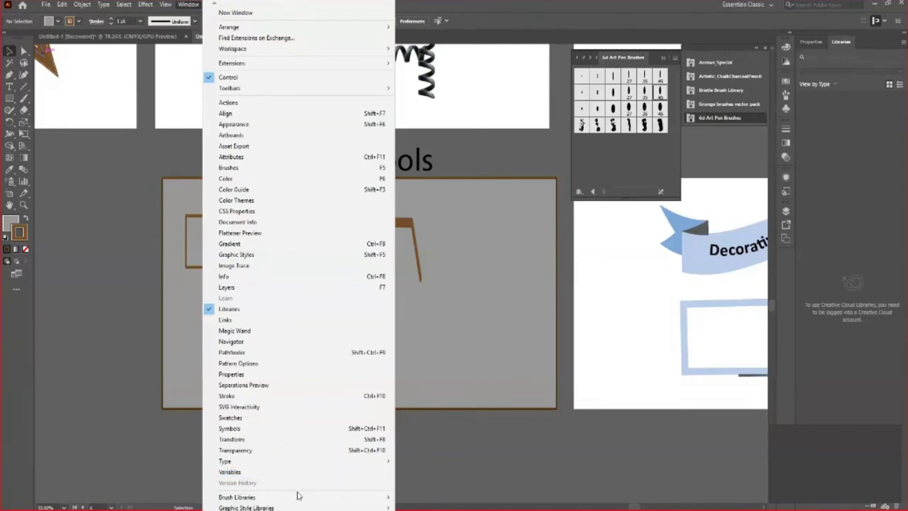
mouse_move(237, 496)
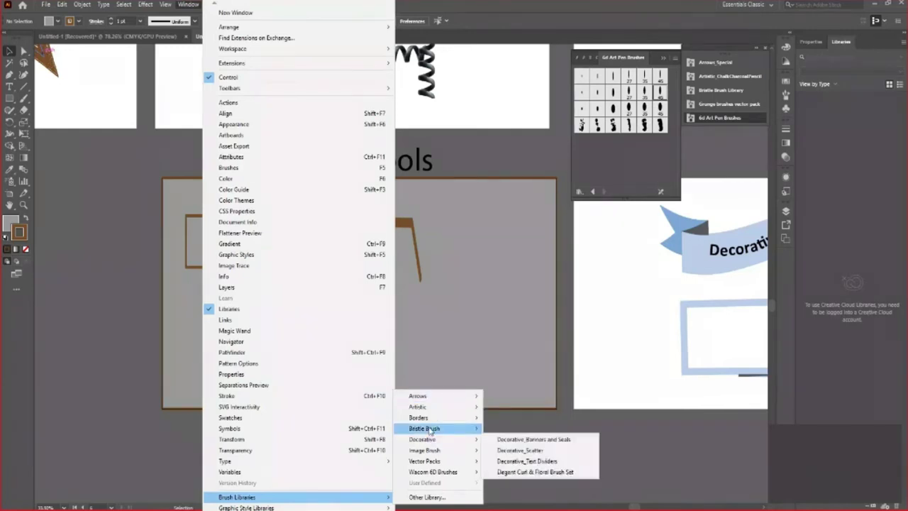
mouse_move(419, 417)
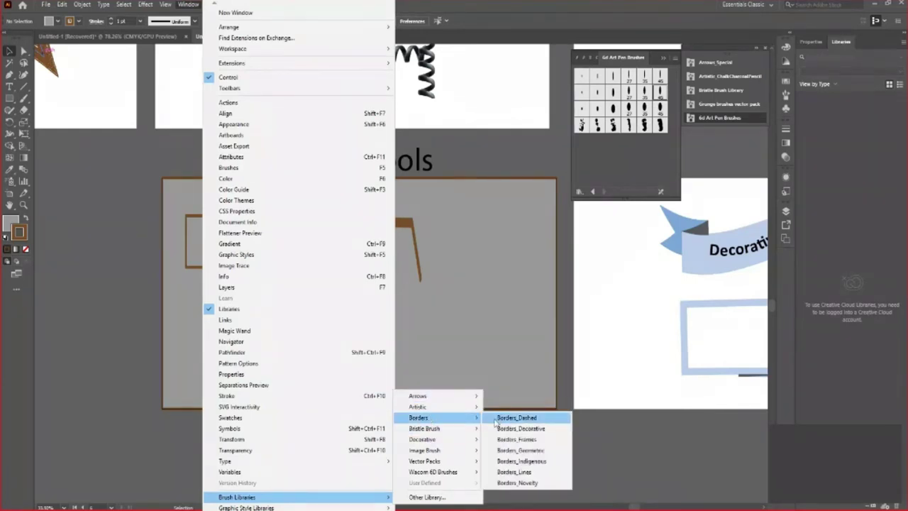
Step: Open the Borders_Dashed library and try dashed and beige circle borders on the rectangle
left_click(495, 420)
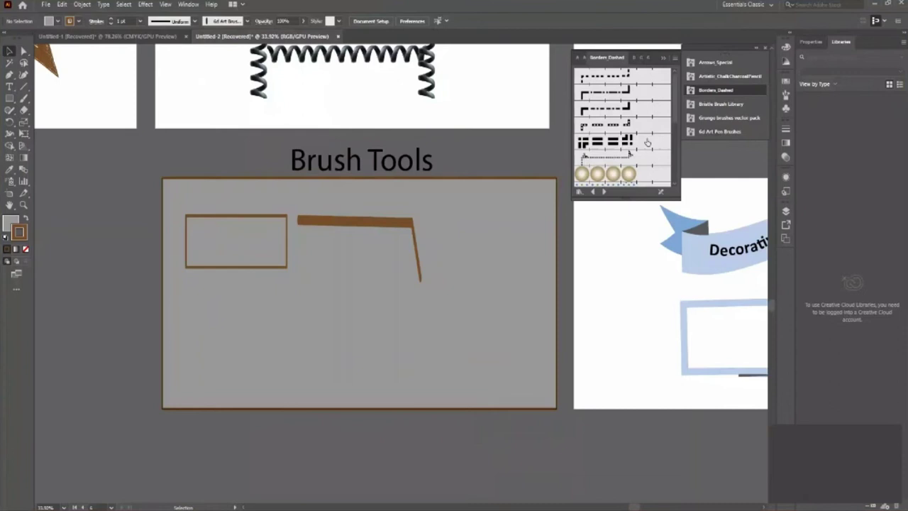
mouse_move(647, 143)
left_mouse_down()
mouse_move(358, 328)
mouse_move(397, 342)
left_mouse_up()
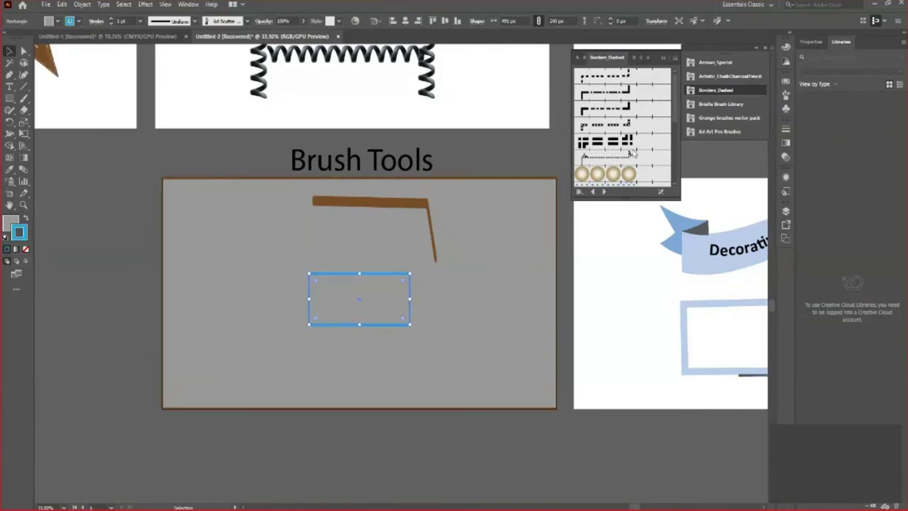
left_click(621, 94)
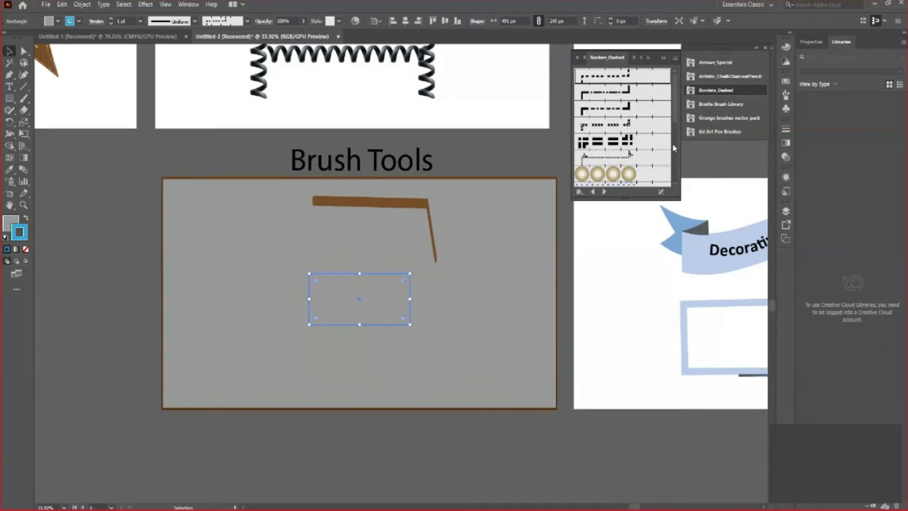
left_click_drag(676, 80, 676, 142)
left_click(610, 120)
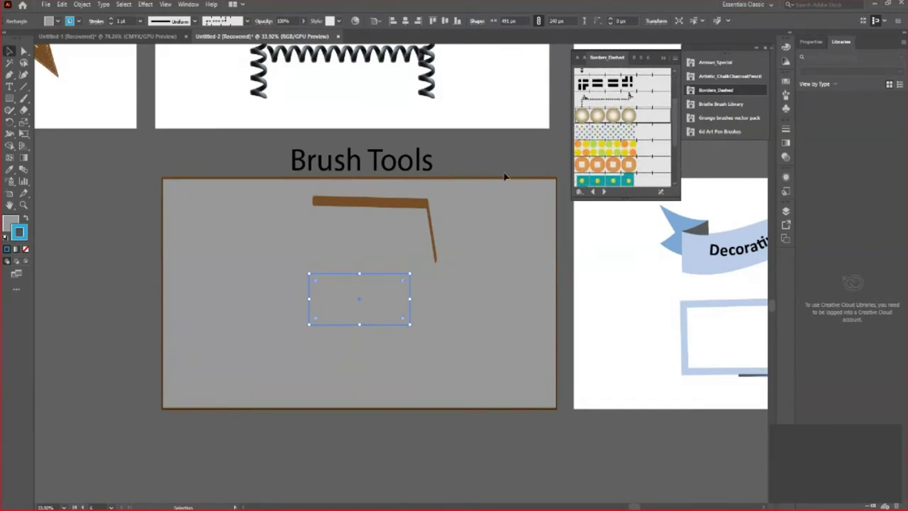
Step: Zoom in on the rectangle's corner and compare dot borders, choosing the teal yellow-dot border
key("z")
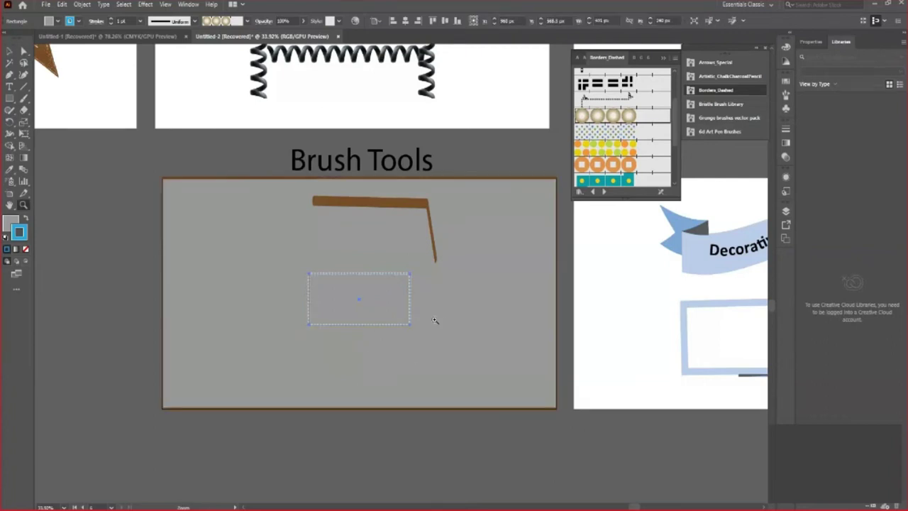
left_click(426, 317)
left_click(384, 331)
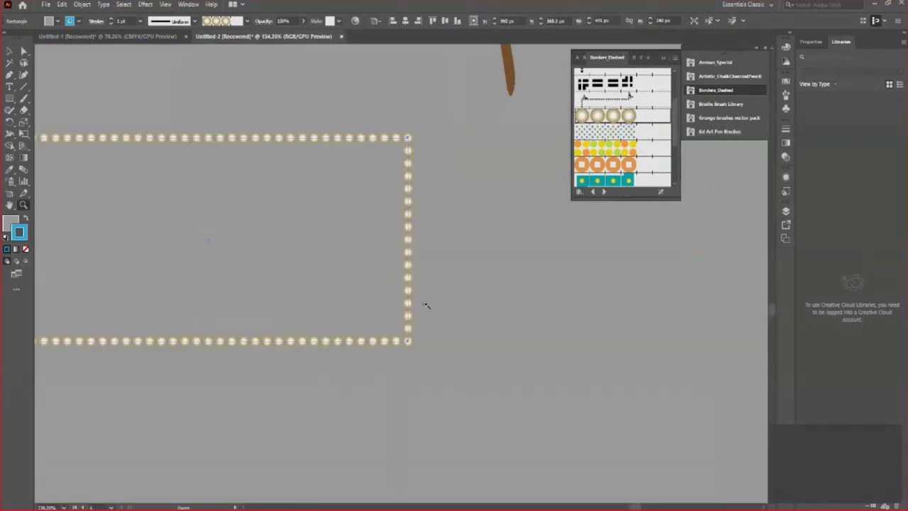
key("v")
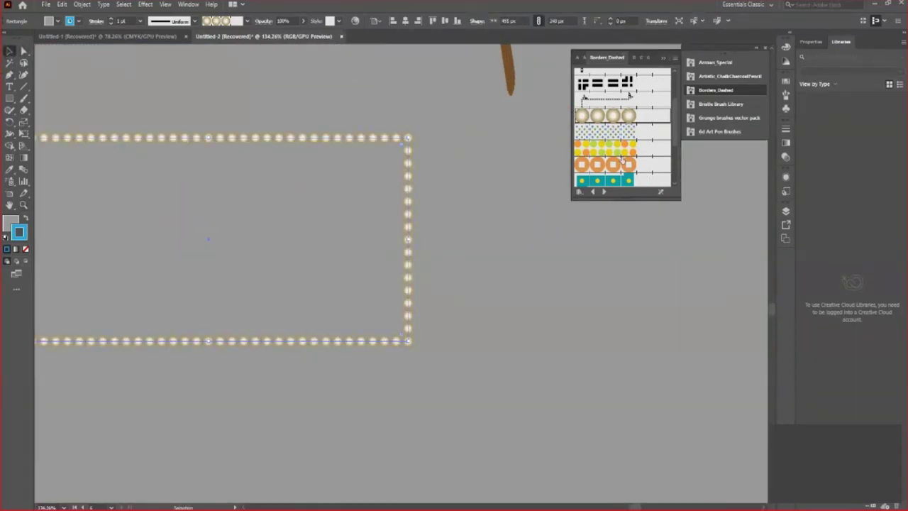
left_click(623, 151)
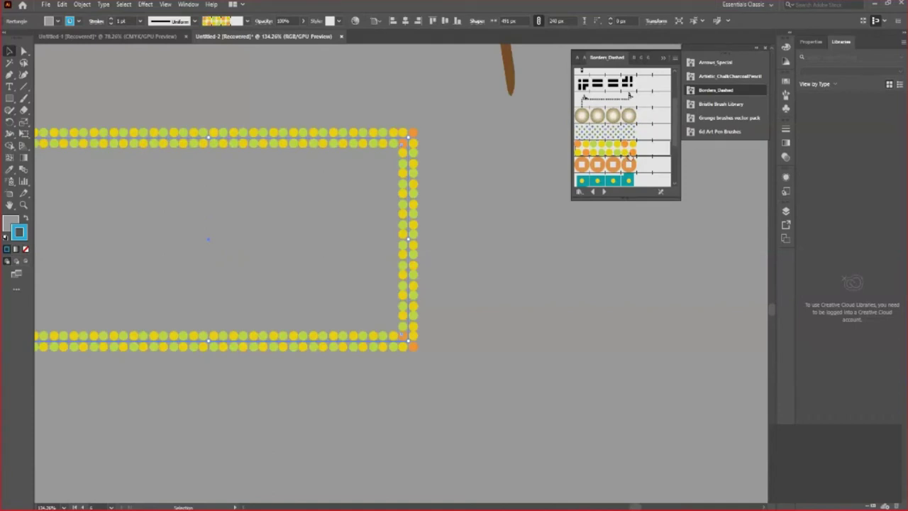
left_click(628, 133)
left_click_drag(676, 142, 684, 170)
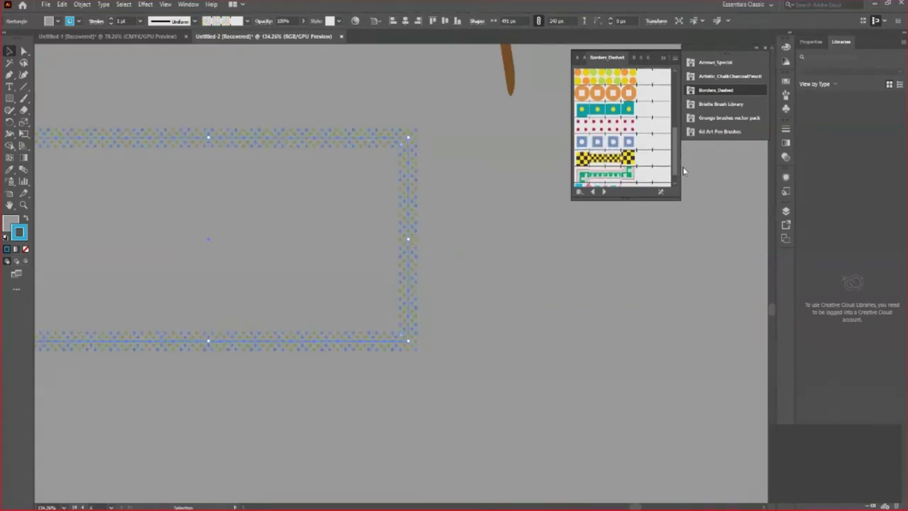
left_click(605, 109)
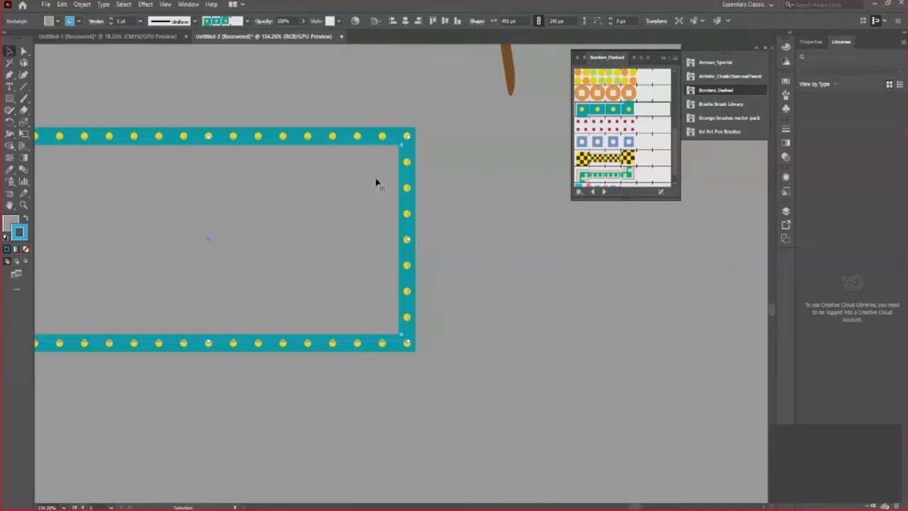
Step: Move the teal-bordered frame left and draw a tall narrow rectangle to its right
scroll(433, 408, "left", 3)
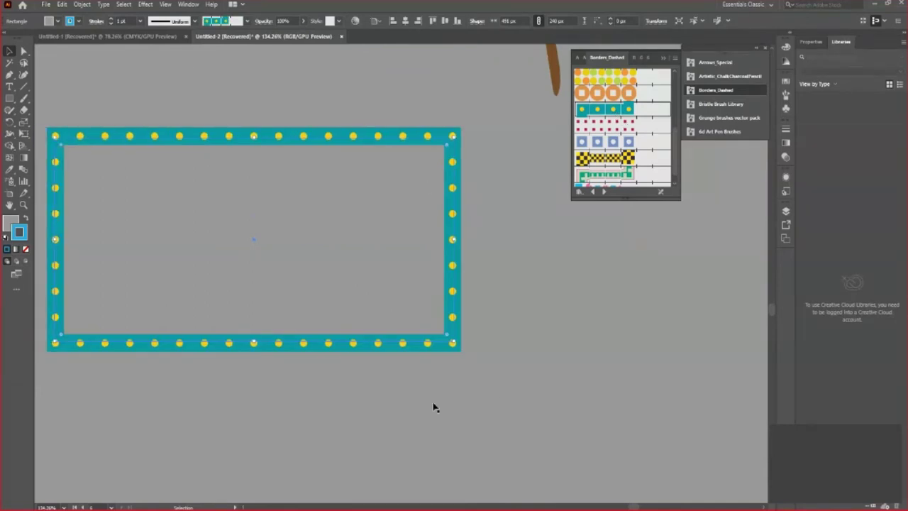
left_click(628, 145)
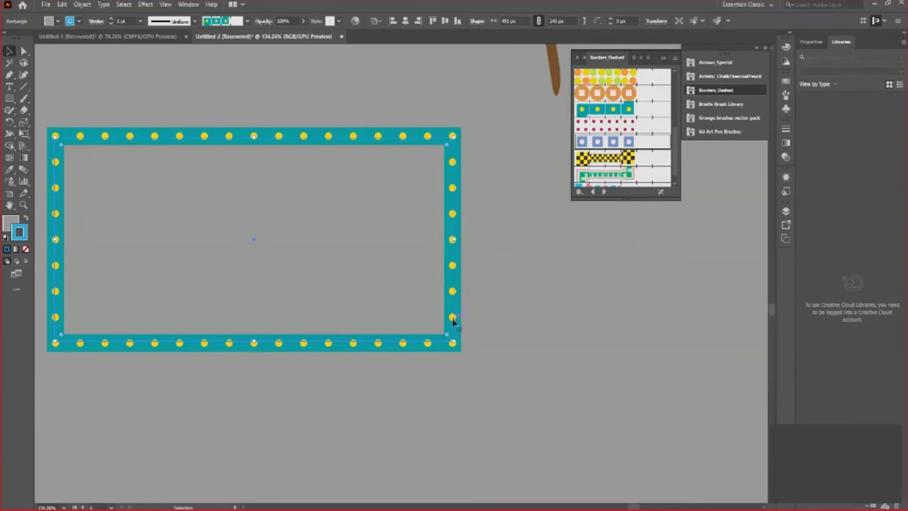
left_click_drag(454, 323, 312, 314)
key("m")
left_click_drag(408, 151, 470, 390)
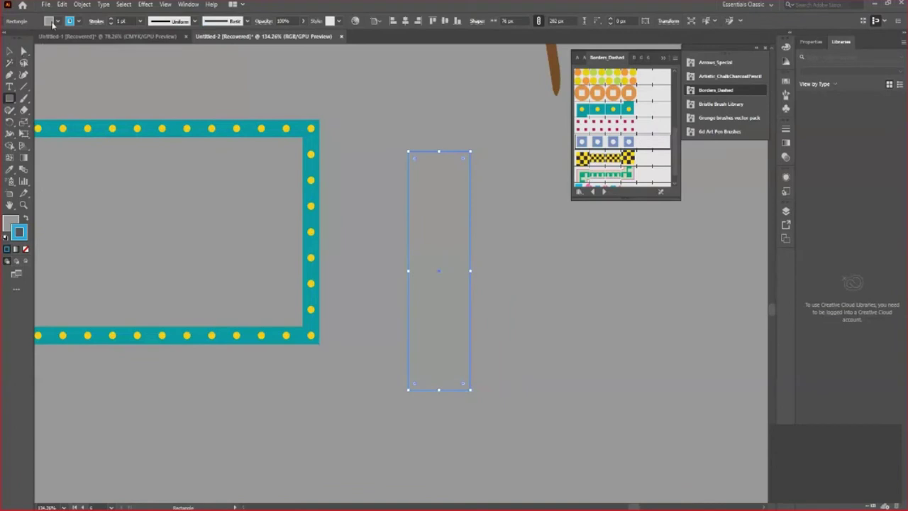
Step: Fill the tall narrow rectangle with orange
key("v")
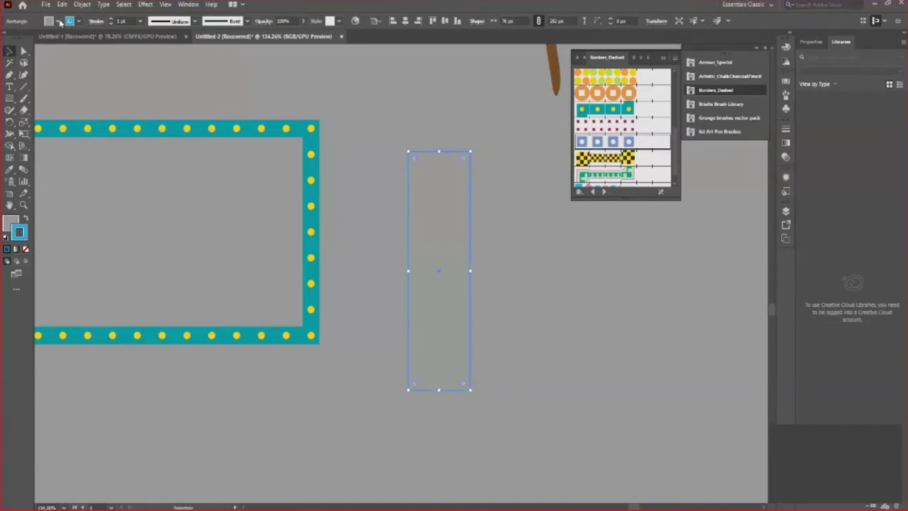
left_click(59, 21)
left_click(91, 39)
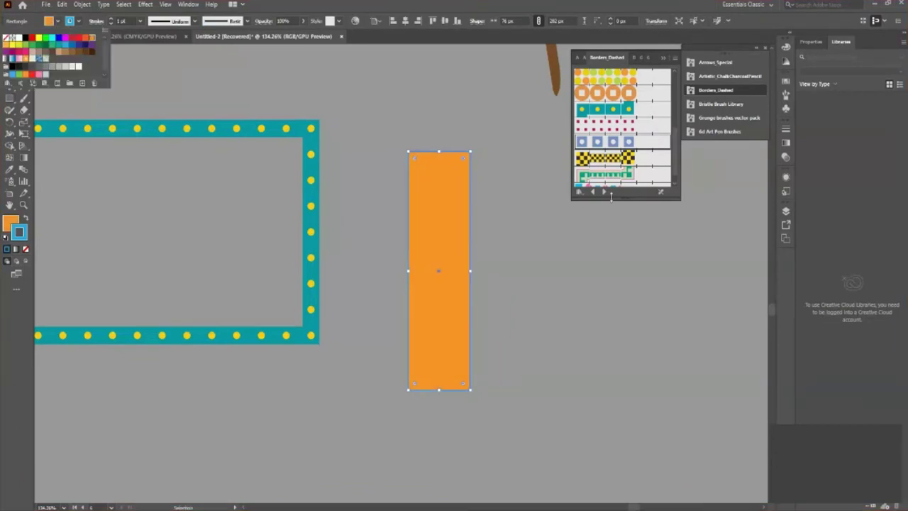
left_click(623, 162)
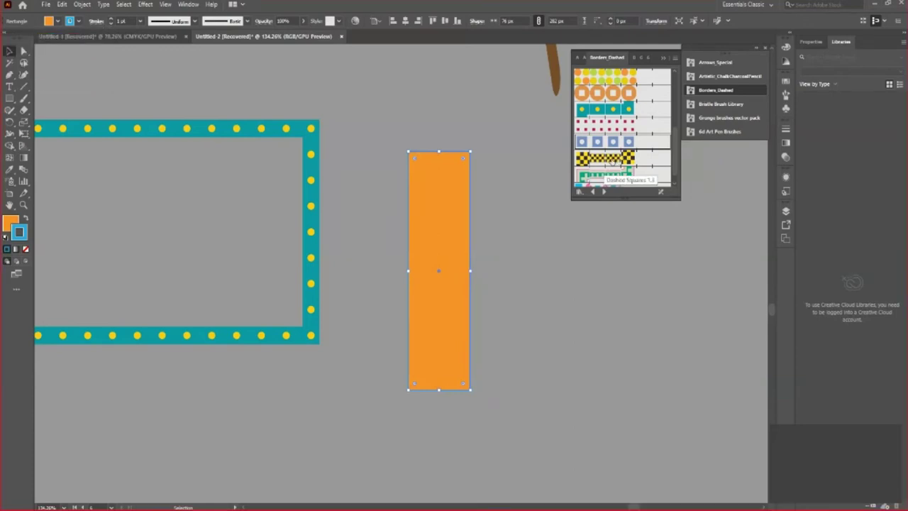
Step: Compare checkered, dotted, square and dashed borders on the orange bar, settling on the gold bead border
left_click(619, 163)
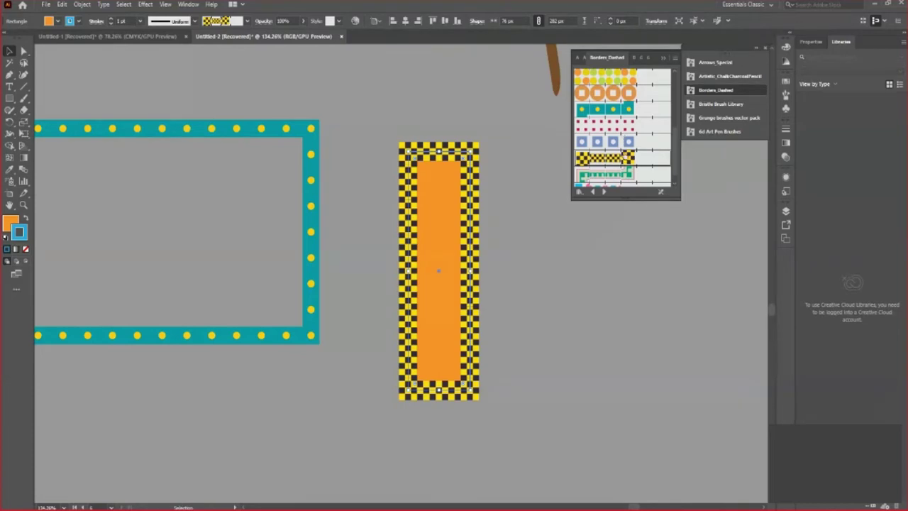
left_click(624, 125)
scroll(626, 153, "up", 2)
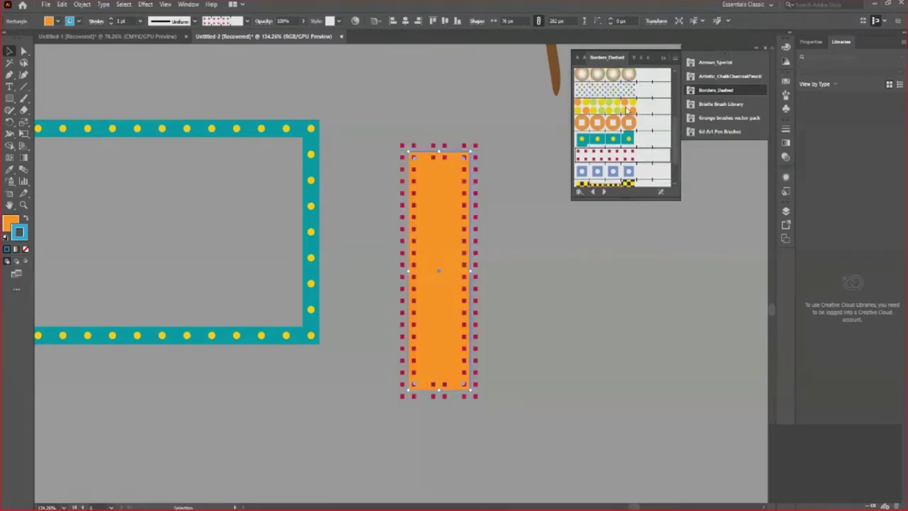
left_click(625, 110)
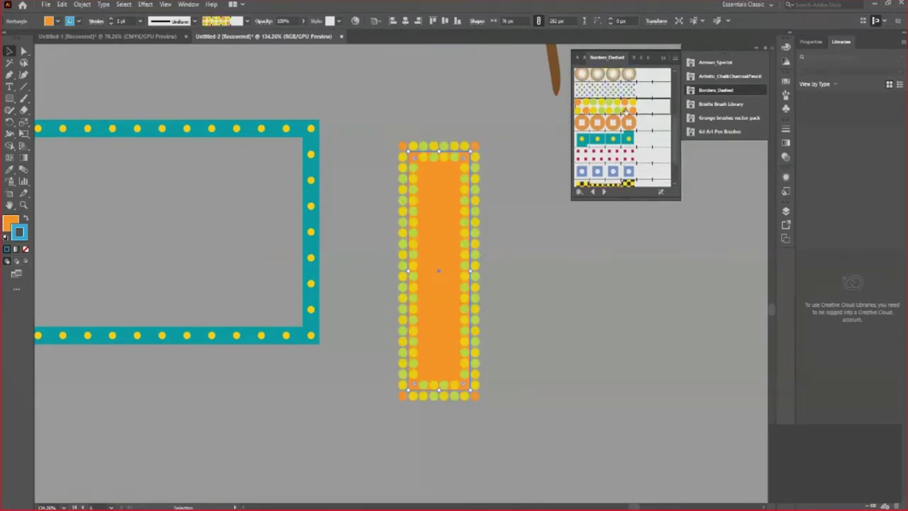
left_click(614, 174)
scroll(616, 170, "down", 3)
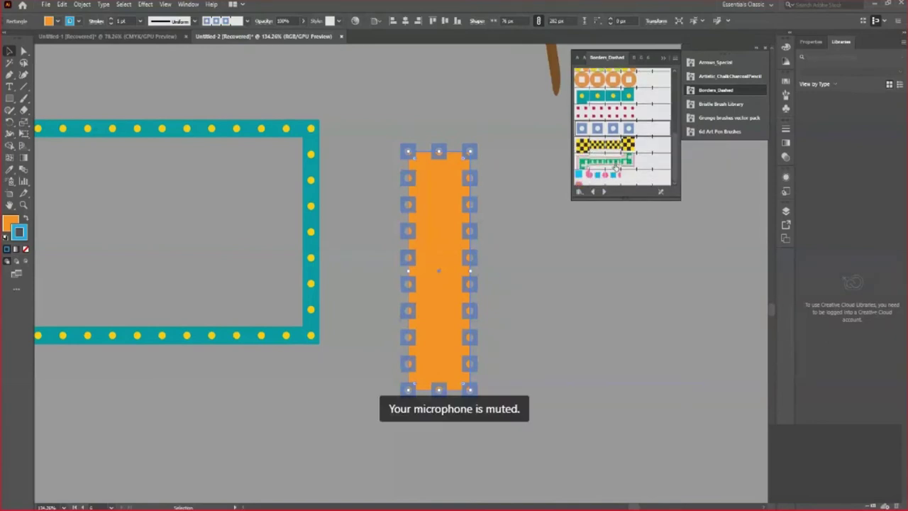
left_click(617, 166)
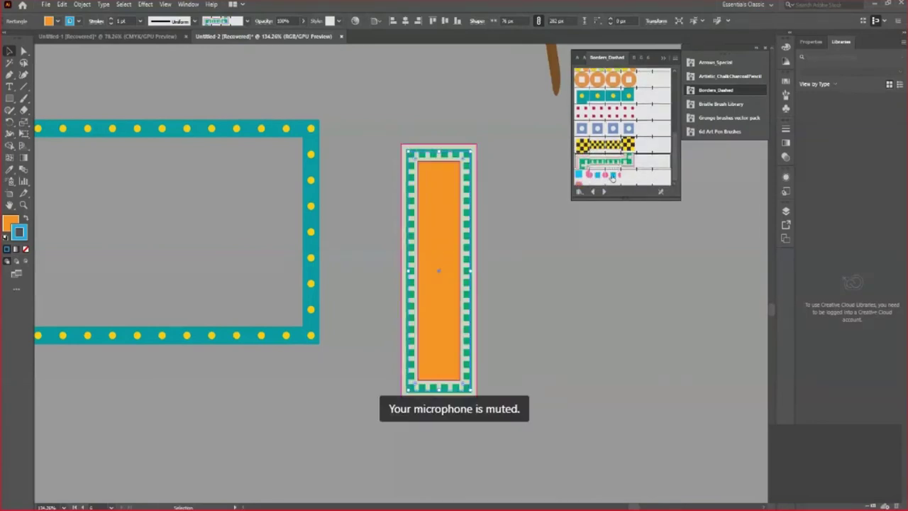
left_click(629, 178)
left_click_drag(672, 170, 673, 104)
left_click(622, 115)
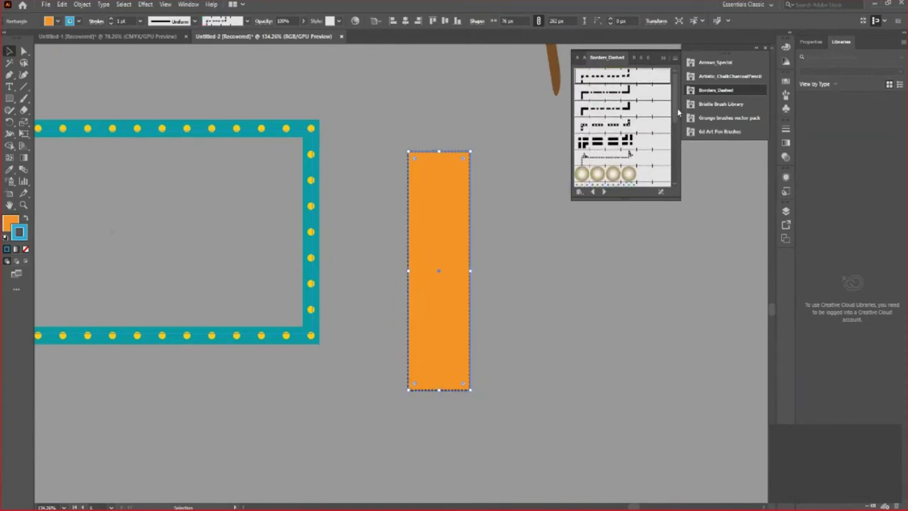
left_click(613, 173)
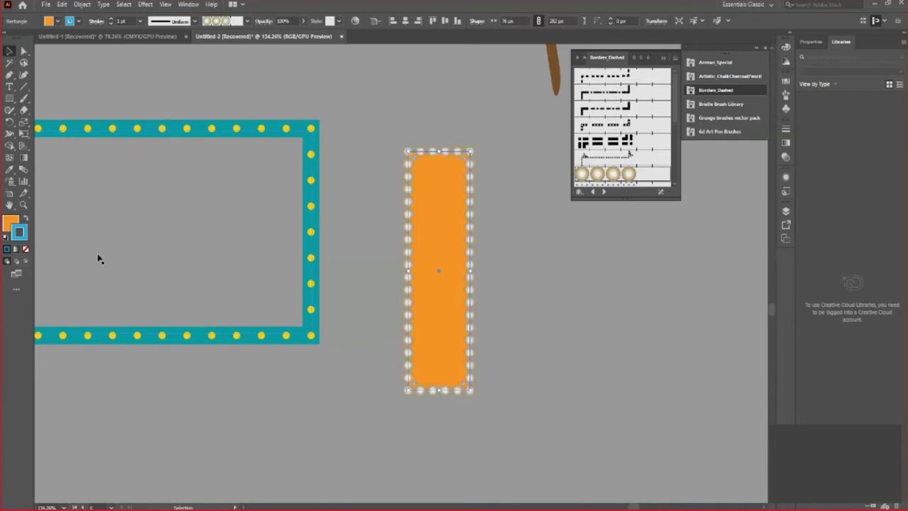
Step: Move the orange bar beside the teal frame and zoom out to show the whole artboard
mouse_move(442, 304)
left_mouse_down()
mouse_move(370, 266)
mouse_move(335, 271)
left_mouse_up()
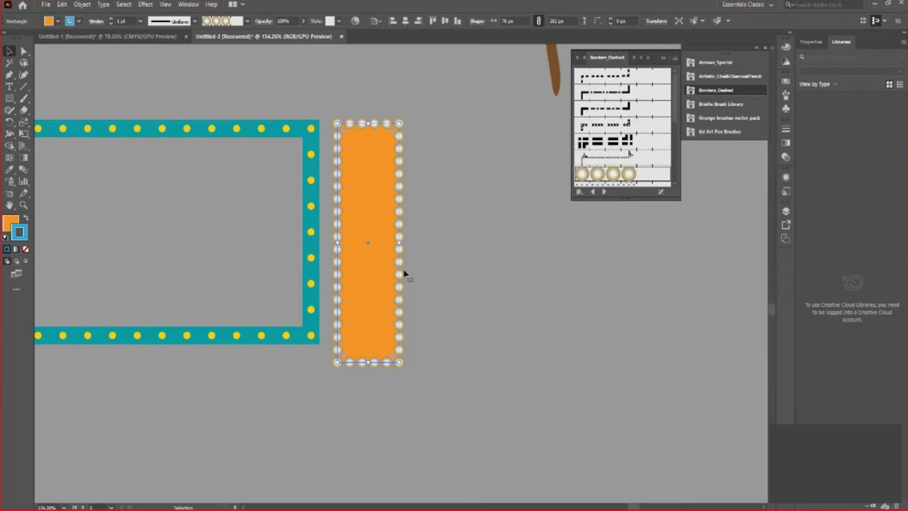
scroll(664, 118, "down", 3)
scroll(664, 118, "up", 3)
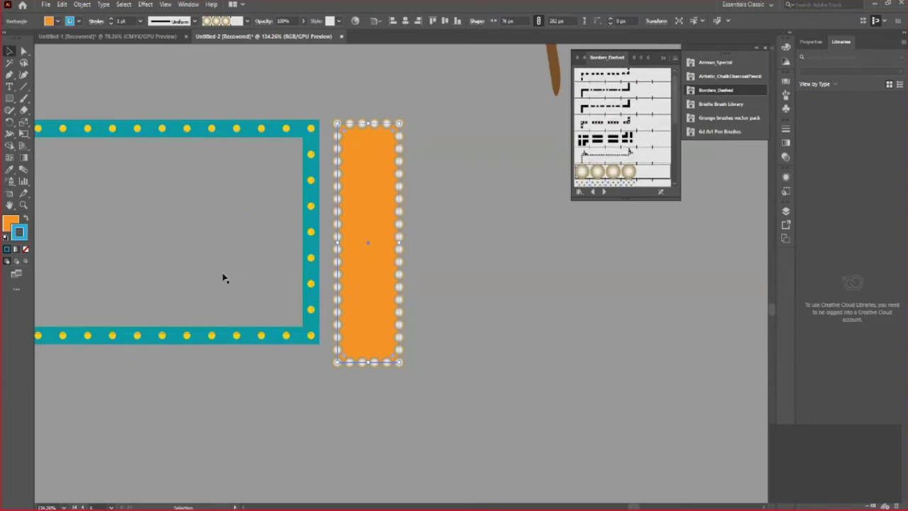
key("z")
mouse_move(239, 230)
left_mouse_down()
mouse_move(240, 256)
mouse_move(277, 234)
left_mouse_up()
Step: Delete the brown bent stroke and move the teal frame and orange bar up the artboard
key("v")
left_click(329, 99)
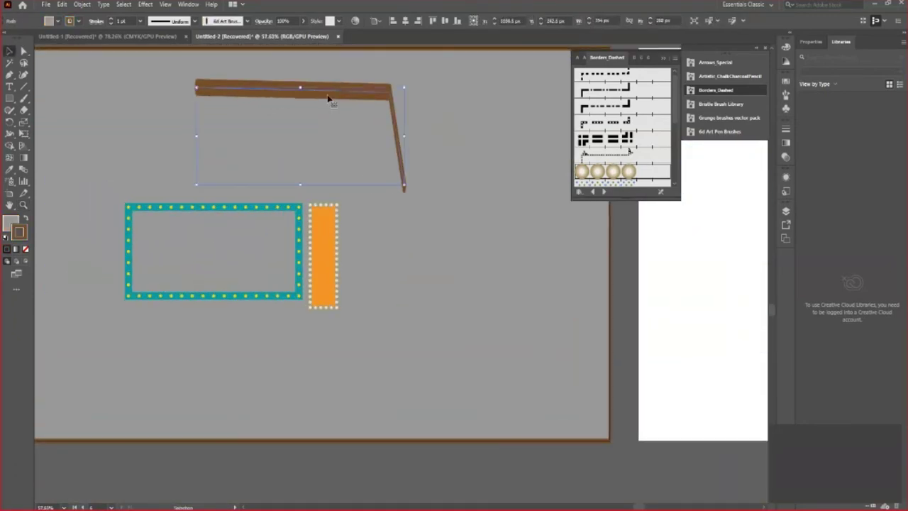
key("Delete")
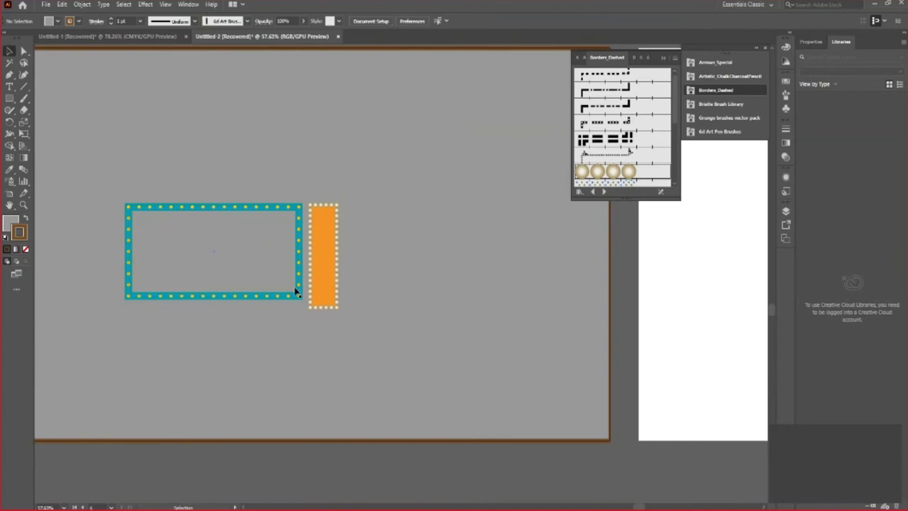
left_click_drag(297, 291, 268, 171)
left_click_drag(334, 266, 308, 142)
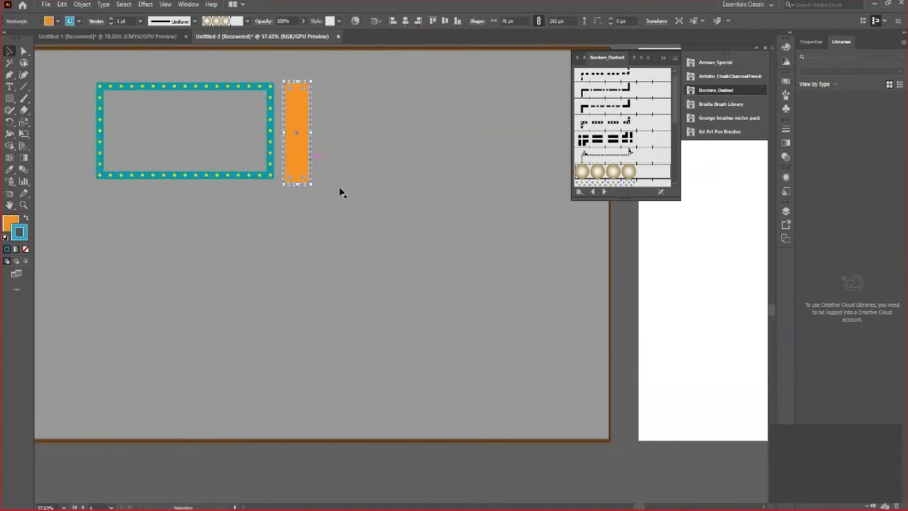
Step: Refit the artboard view, deselect the orange bar, close Borders_Dashed, and bring up the panel list
key("z")
left_click_drag(389, 239, 367, 258)
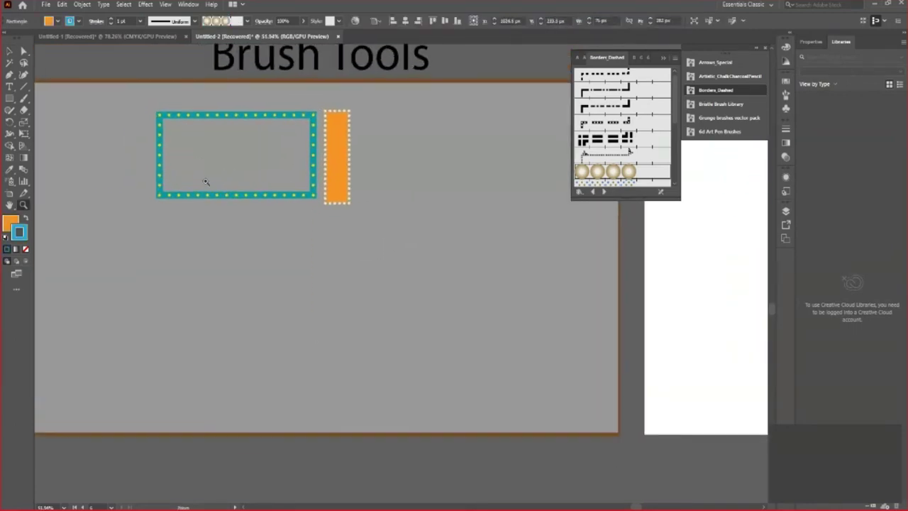
left_click_drag(206, 182, 222, 212)
key("v")
left_click(106, 61)
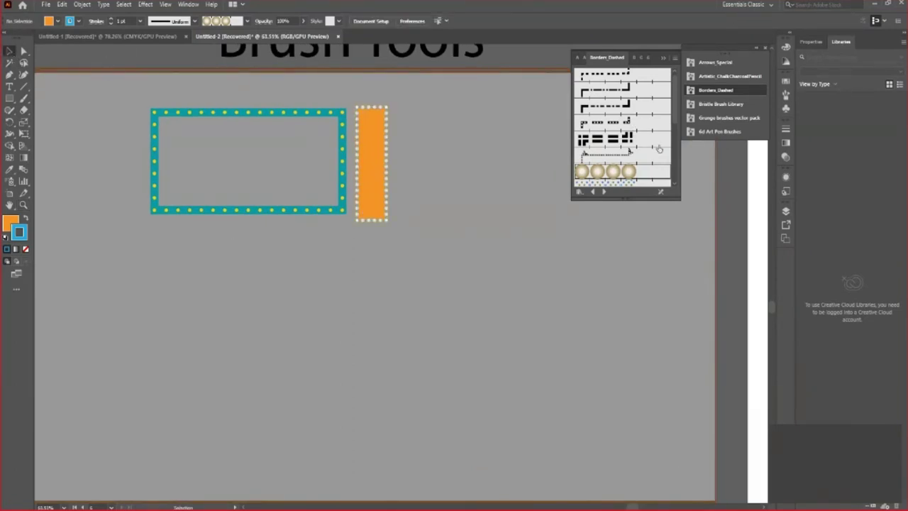
left_click(665, 64)
left_click(188, 4)
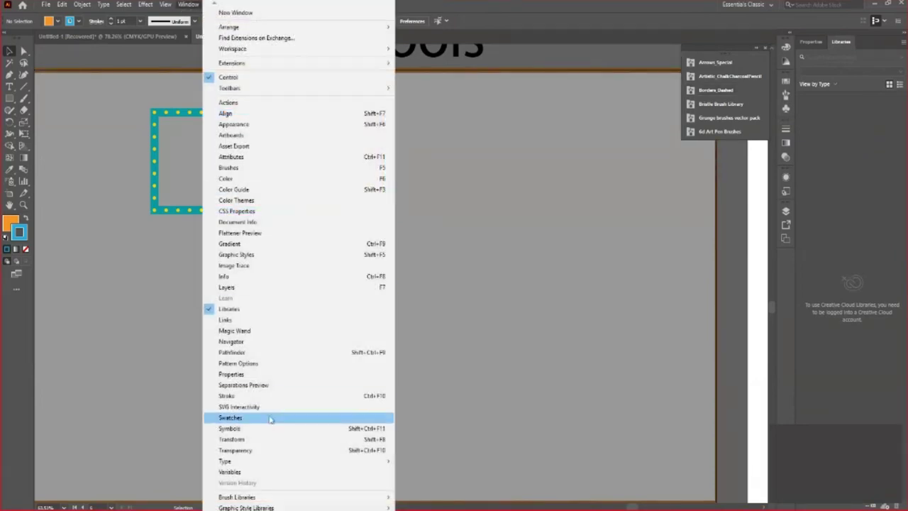
mouse_move(237, 496)
mouse_move(435, 407)
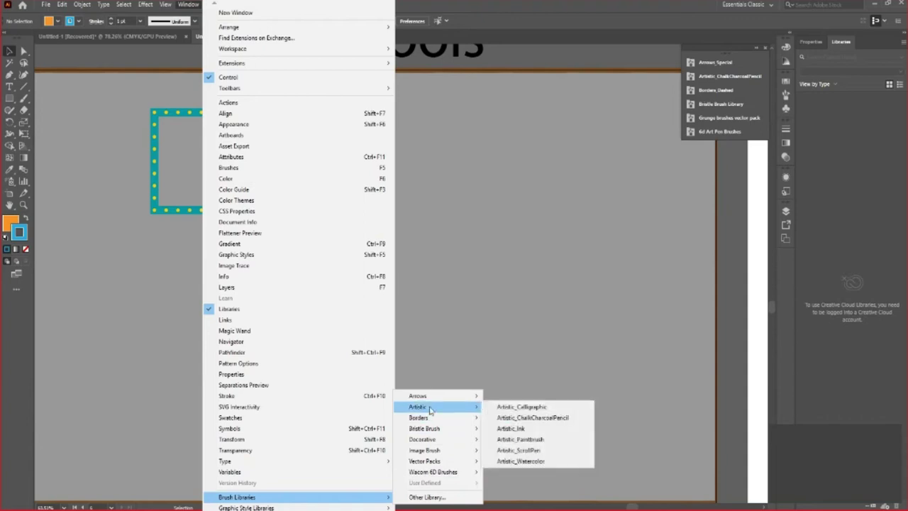
Step: Open Artistic_Calligraphic, compare Arrows_Special and Borders_Dashed, and settle on Artistic_ChalkCharcoalPencil
left_click(511, 407)
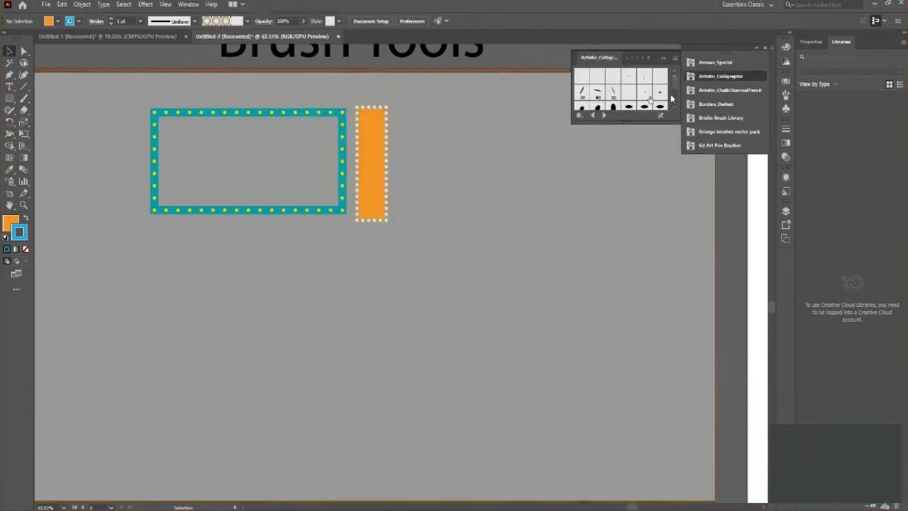
left_click_drag(677, 82, 677, 104)
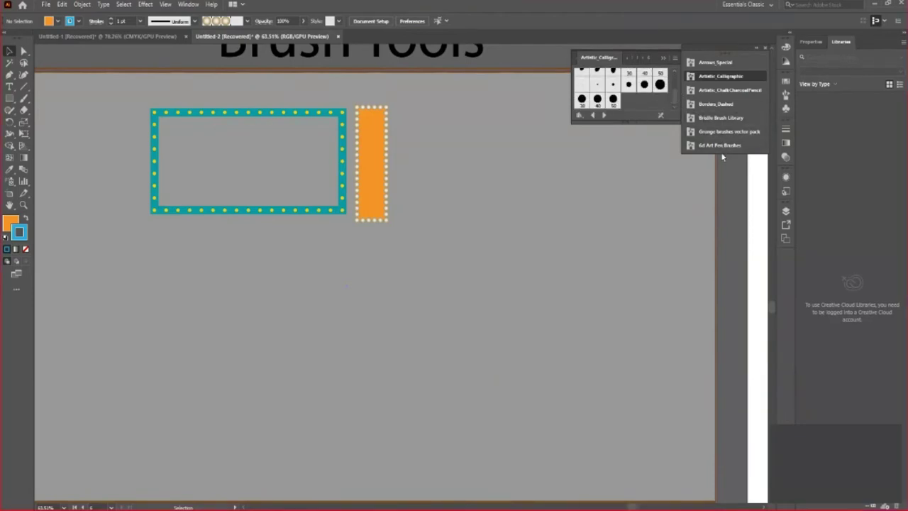
left_click(714, 63)
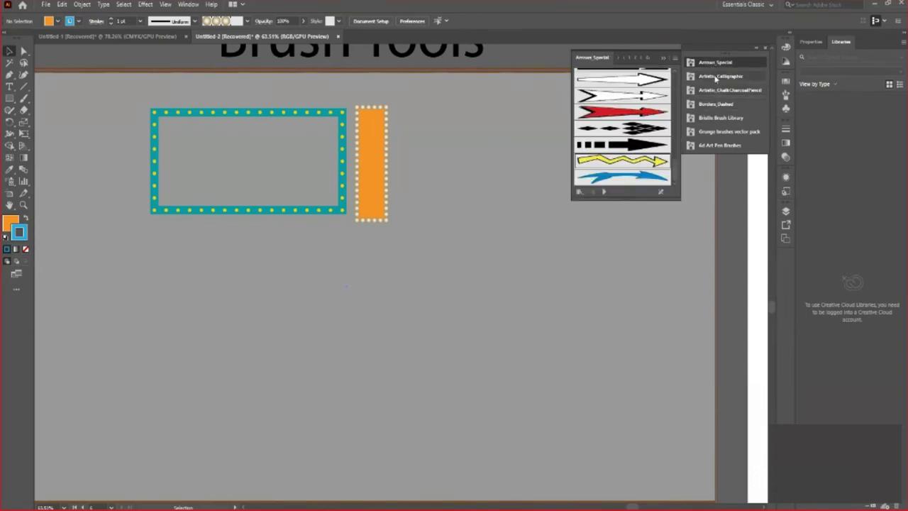
left_click(714, 78)
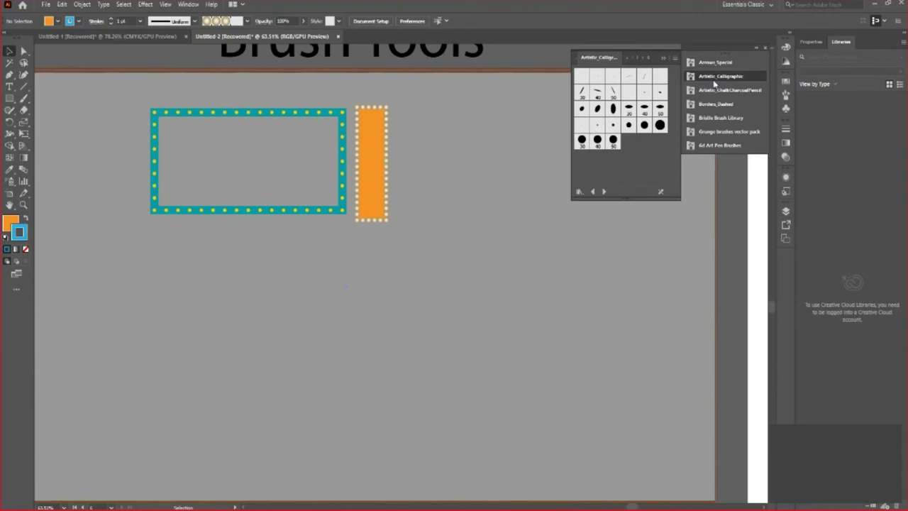
left_click(717, 90)
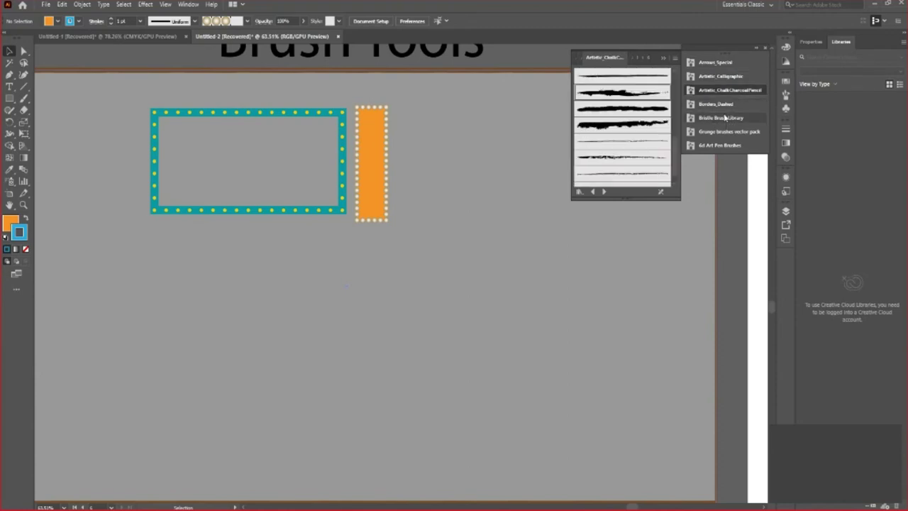
left_click(722, 104)
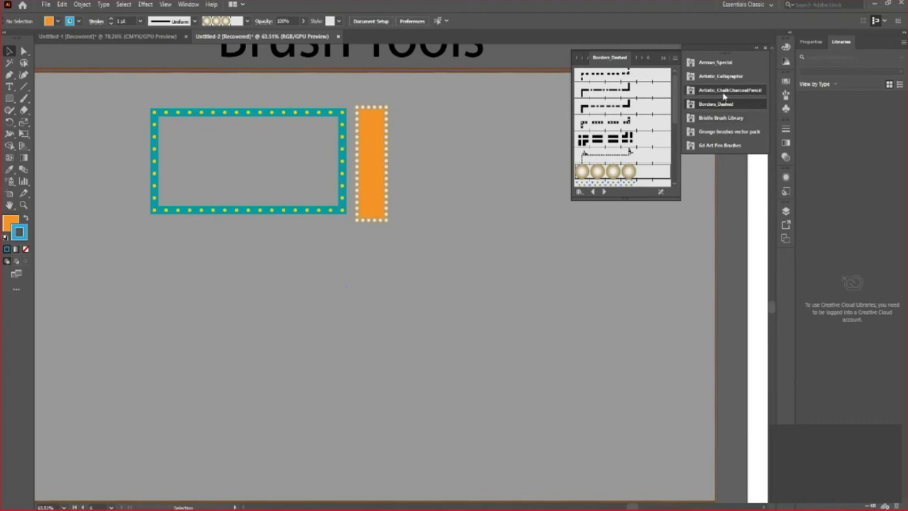
left_click(723, 92)
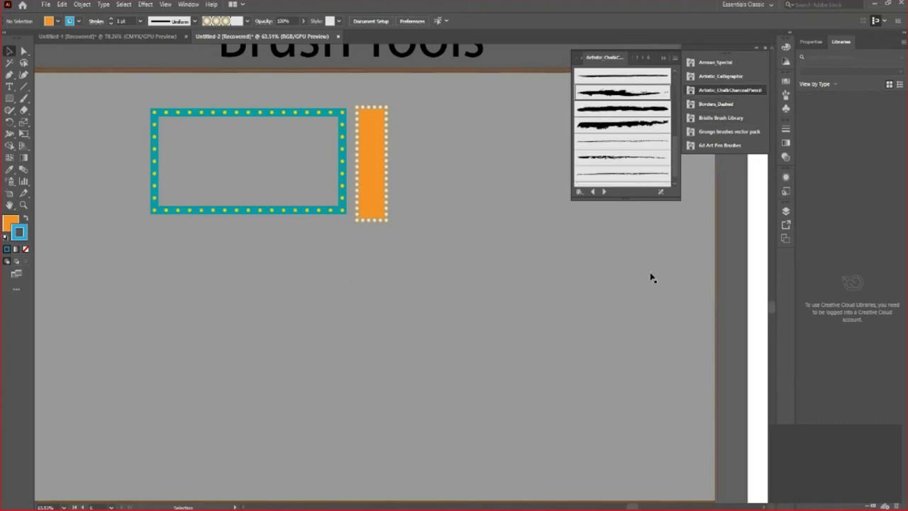
Step: Draw a horizontal line below the teal frame, give it a chalk brush, and raise its stroke weight
left_click(24, 86)
left_click_drag(213, 336, 442, 337)
key("v")
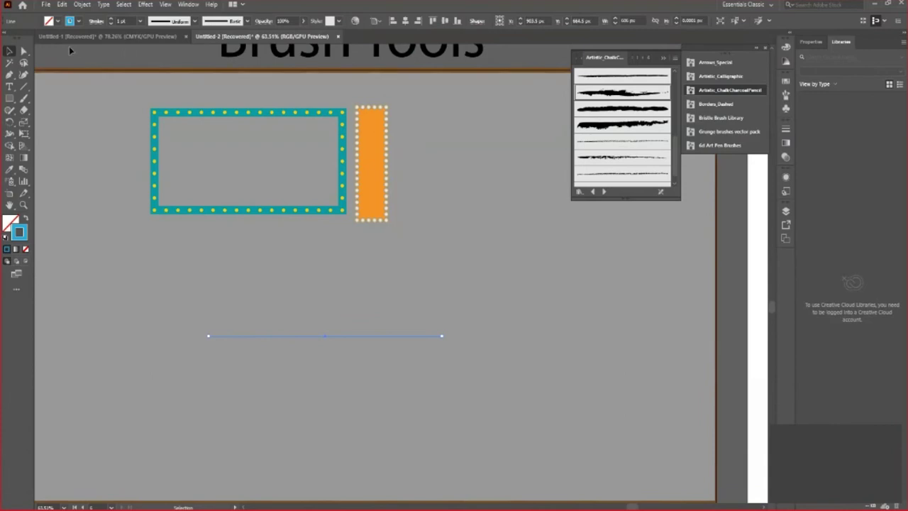
left_click(615, 92)
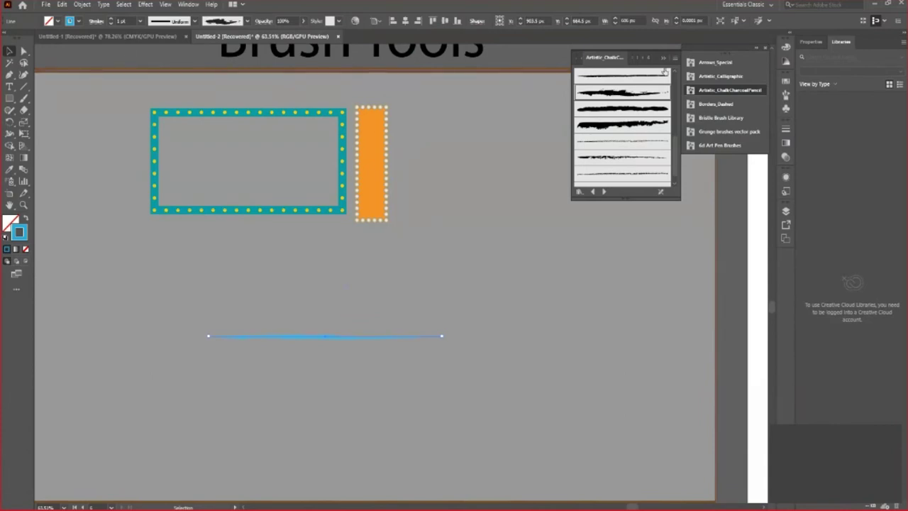
left_click(111, 20)
Step: Compare several chalk brushes on the line, ending with the tall rough chalk brush
left_click(629, 82)
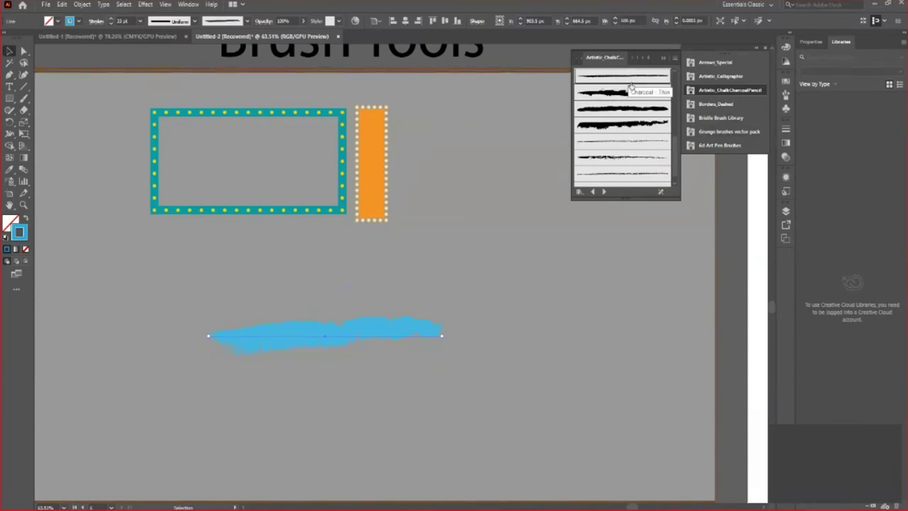
left_click(611, 159)
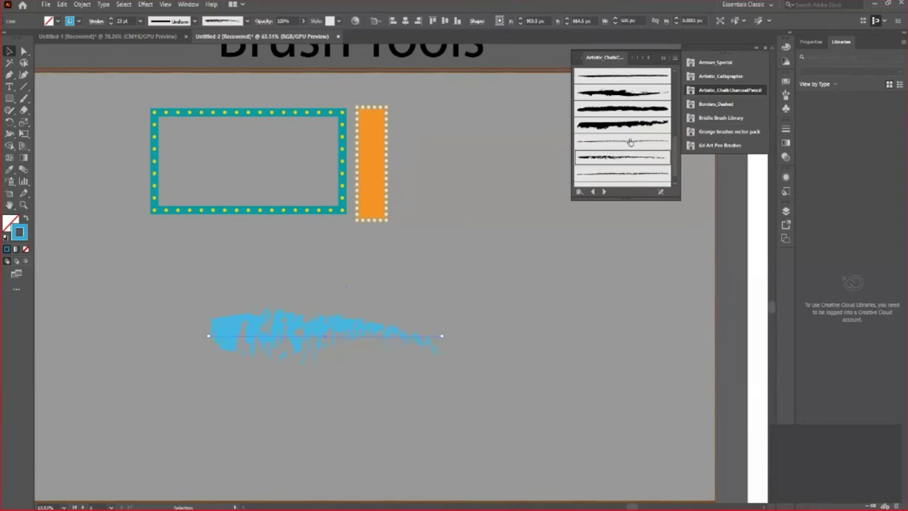
left_click(629, 137)
left_click(626, 126)
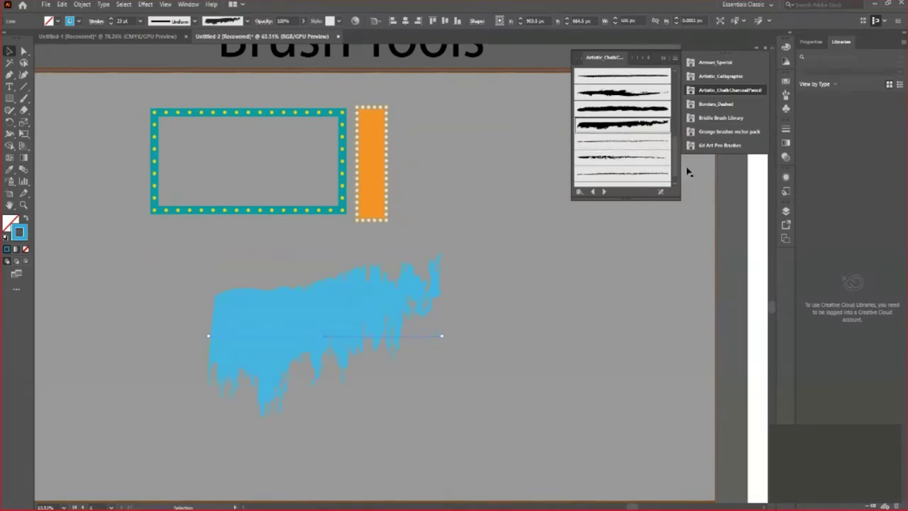
left_click_drag(675, 160, 676, 132)
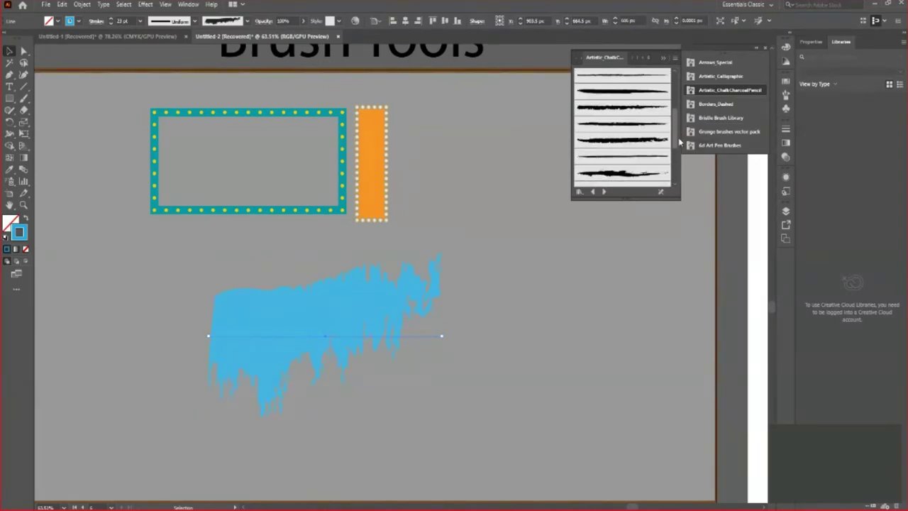
left_click(611, 141)
left_click(623, 110)
left_click(628, 108)
Step: Try 10 pt Oval, 30 pt Round and 40 pt Oval calligraphic brushes, then make the line a thin flat stroke
left_click(626, 92)
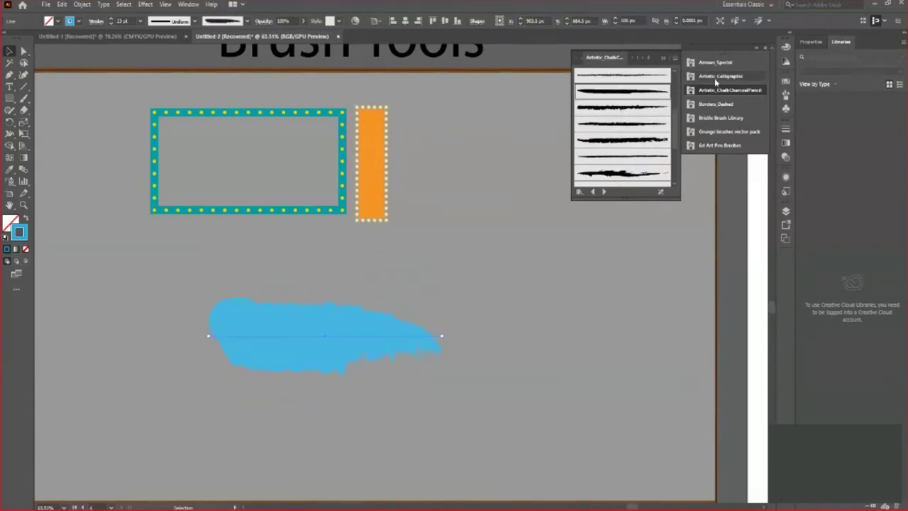
left_click(718, 76)
left_click(644, 125)
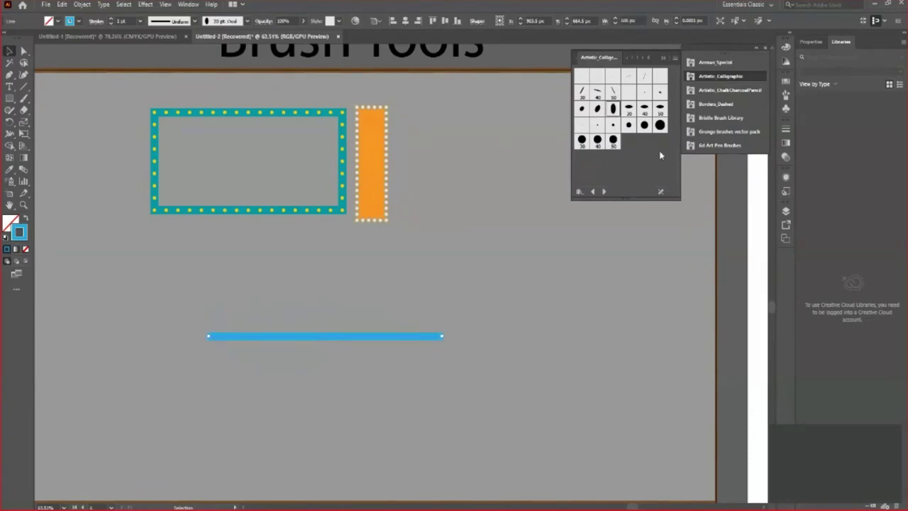
left_click(660, 127)
left_click(644, 108)
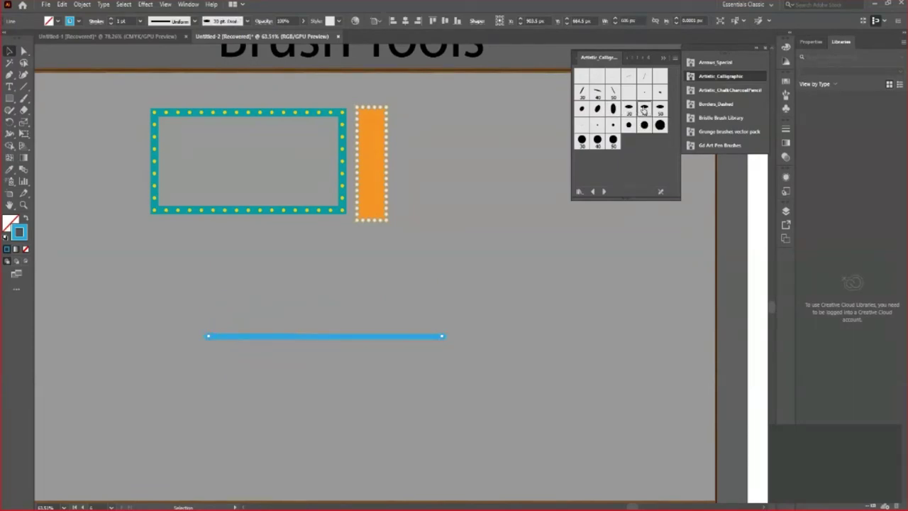
left_click(597, 140)
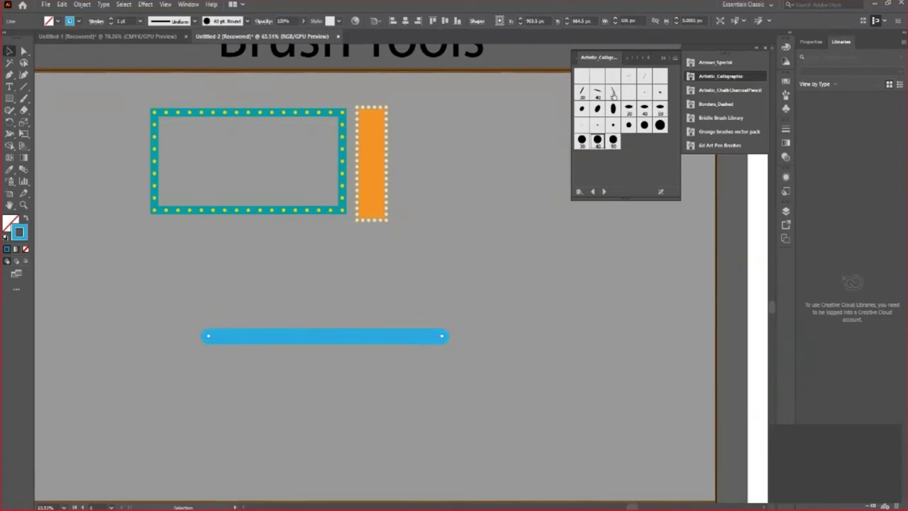
left_click(613, 76)
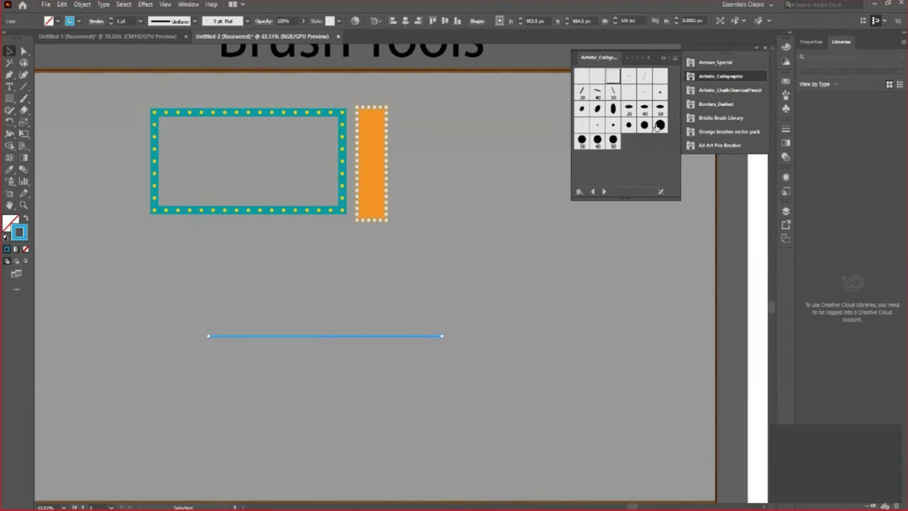
Step: Reselect the blue line and open the Arrows_Special brush library
left_click(517, 225)
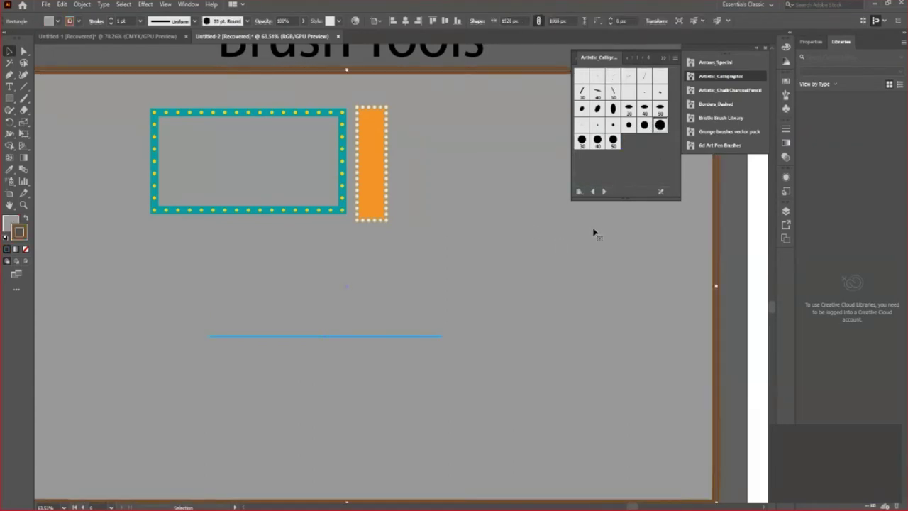
left_click(310, 339)
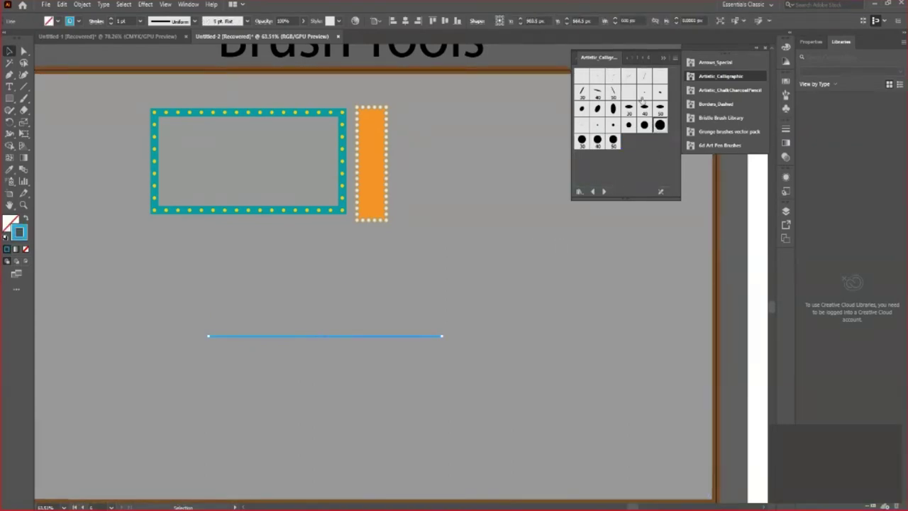
left_click(715, 67)
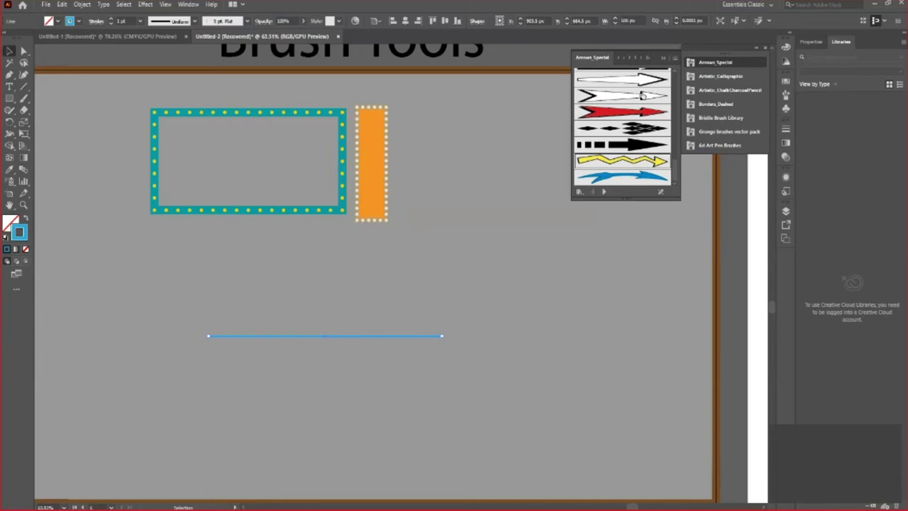
Step: Try the third, fourth, seventh, solid and triple-outline Arrows_Special brushes on the line
scroll(643, 95, "down", 3)
left_click(656, 108)
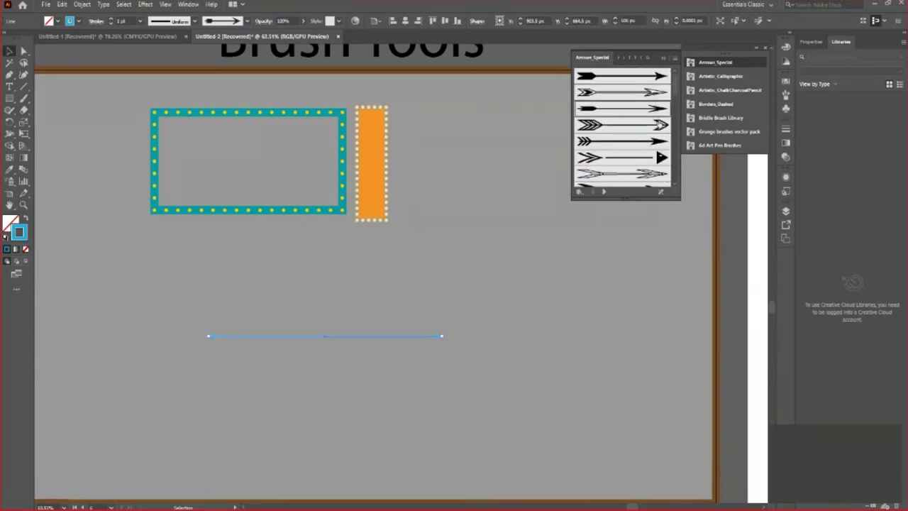
left_click(639, 125)
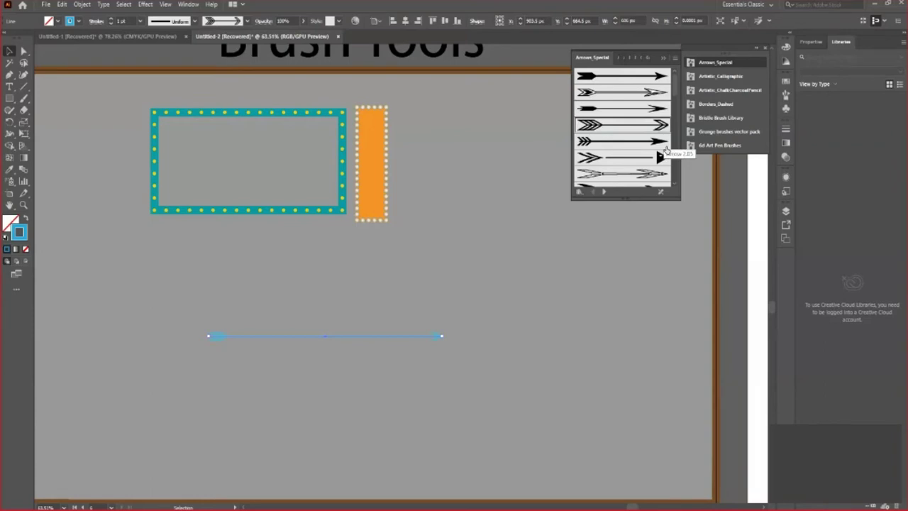
left_click(653, 172)
left_click_drag(674, 86, 682, 138)
scroll(624, 127, "up", 2)
left_click(642, 143)
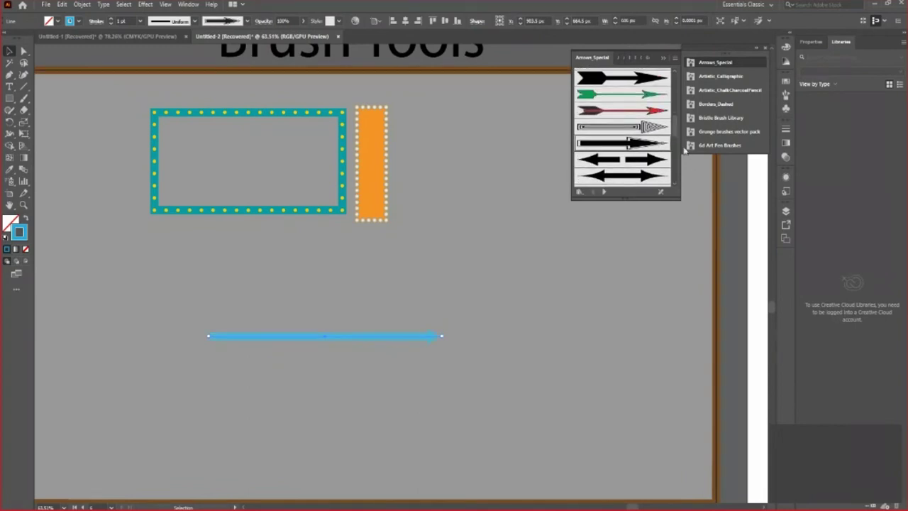
left_click(642, 127)
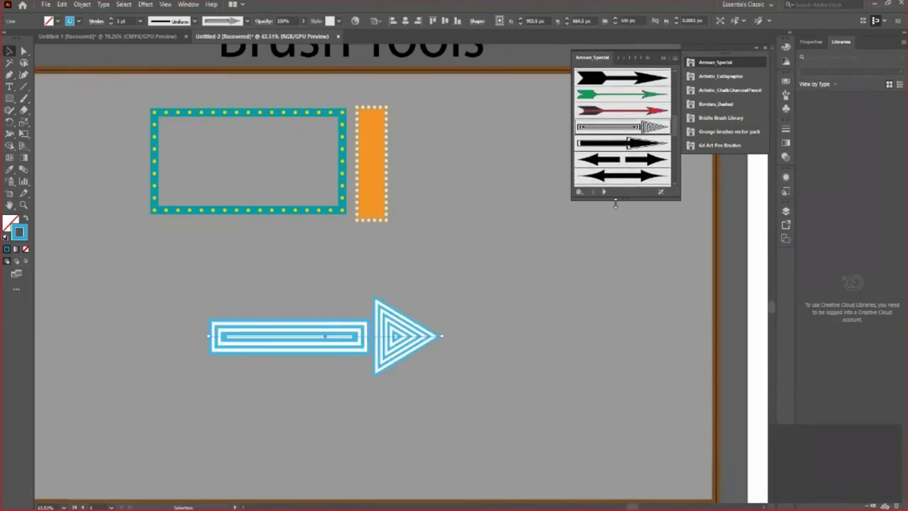
Step: Recentre the artwork and give the line the double-headed arrow brush
left_click_drag(264, 339, 201, 304)
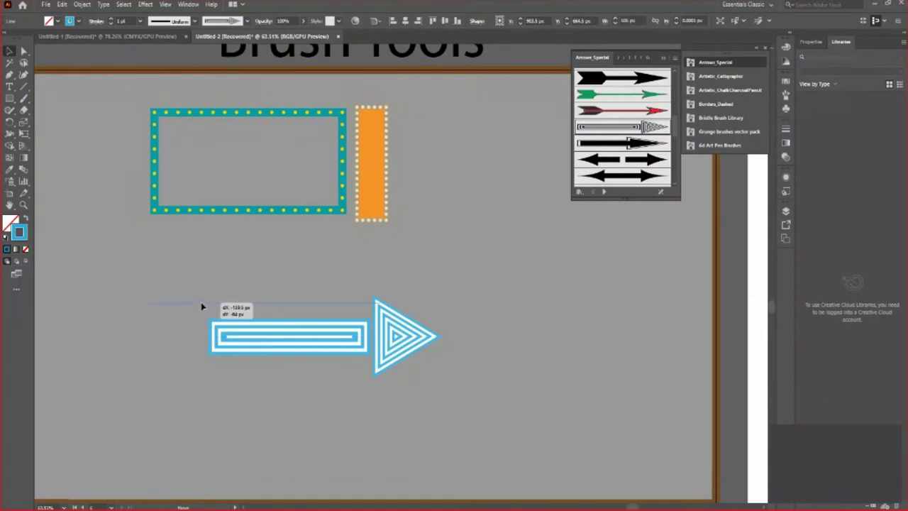
scroll(341, 308, "down", 2)
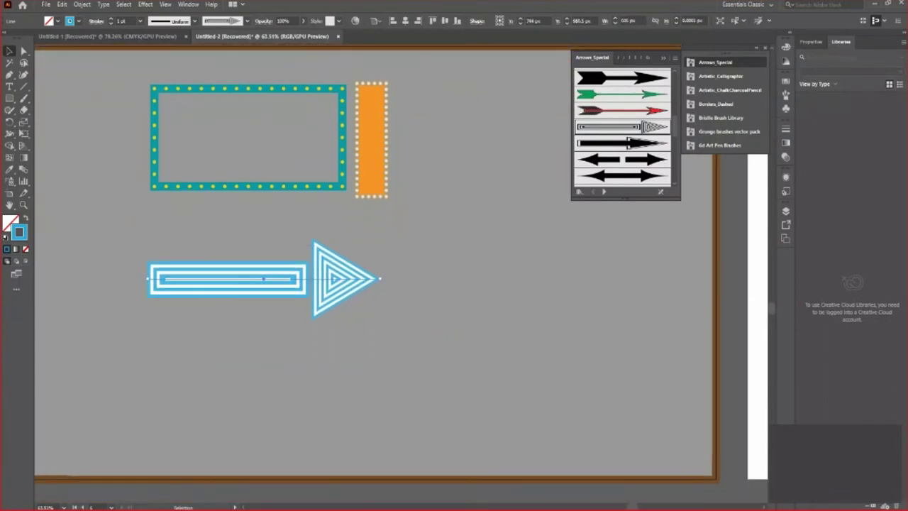
scroll(407, 284, "left", 3)
left_click_drag(407, 284, 447, 306)
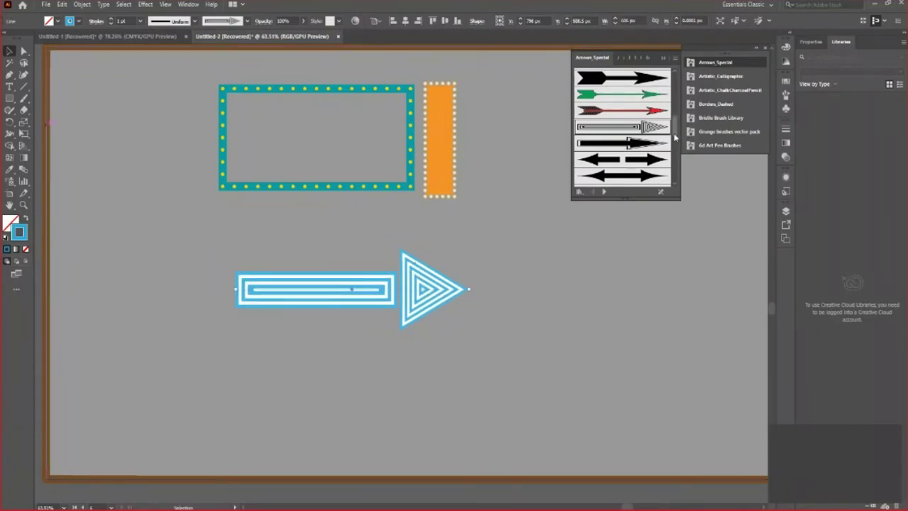
scroll(675, 135, "down", 2)
left_click(650, 133)
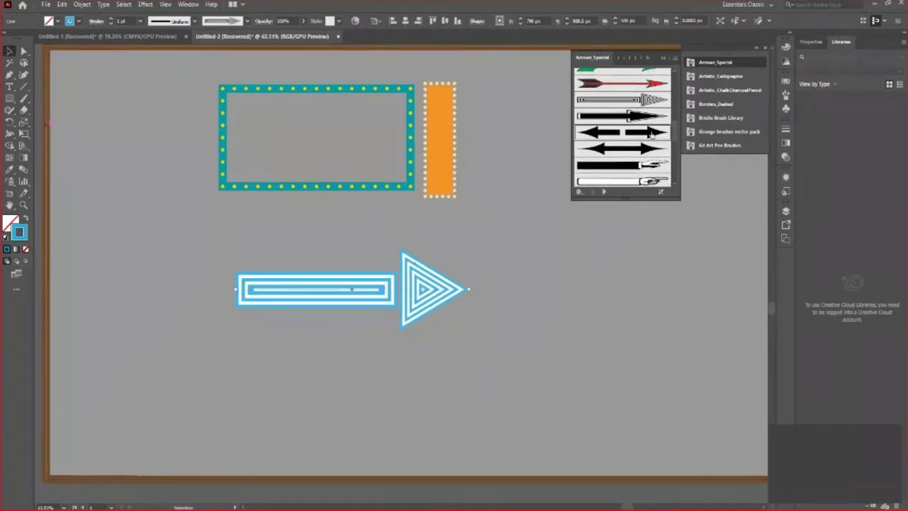
Step: Raise the arrow's stroke weight to 4 pt and give it a tapered width profile
left_click(111, 21)
left_click(248, 21)
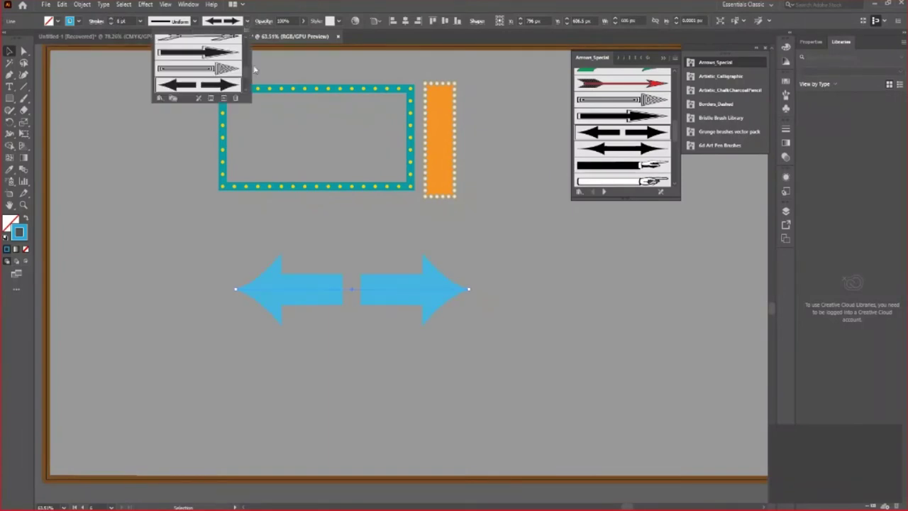
left_click(248, 22)
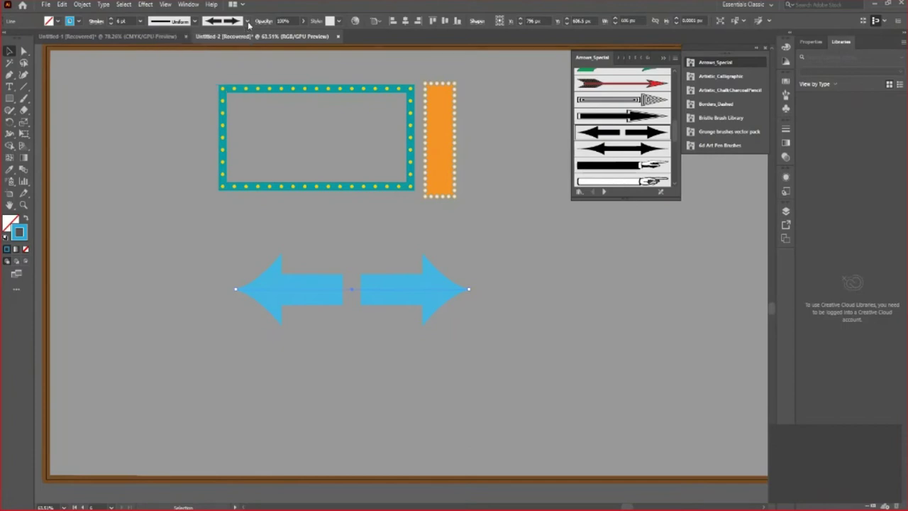
left_click(196, 22)
left_click(177, 71)
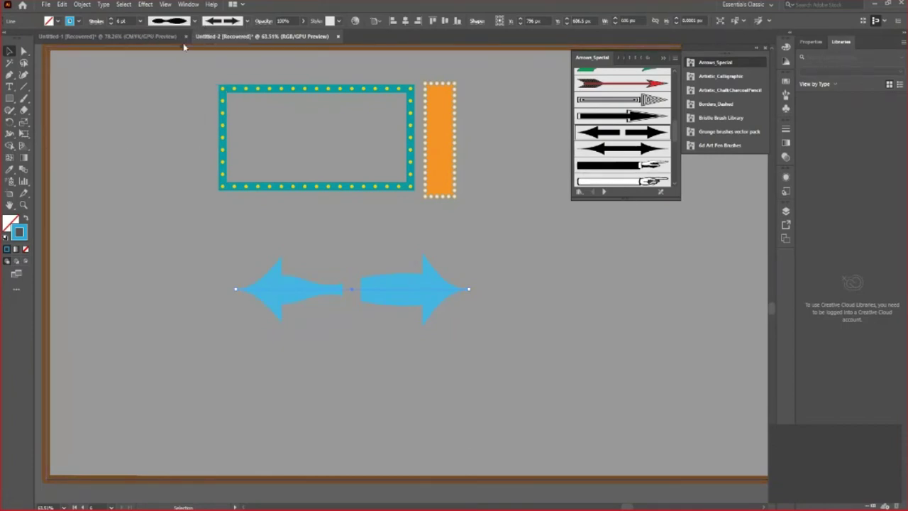
Step: Try flatter, larger-head, one-sided and lens-shaped width profiles, then return to uniform width
left_click(195, 22)
left_click(180, 59)
left_click(196, 22)
left_click(186, 39)
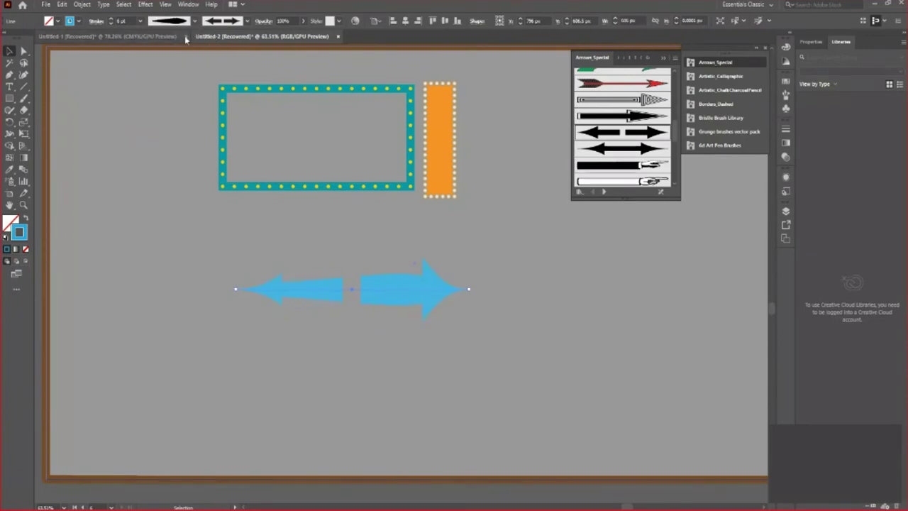
left_click(195, 21)
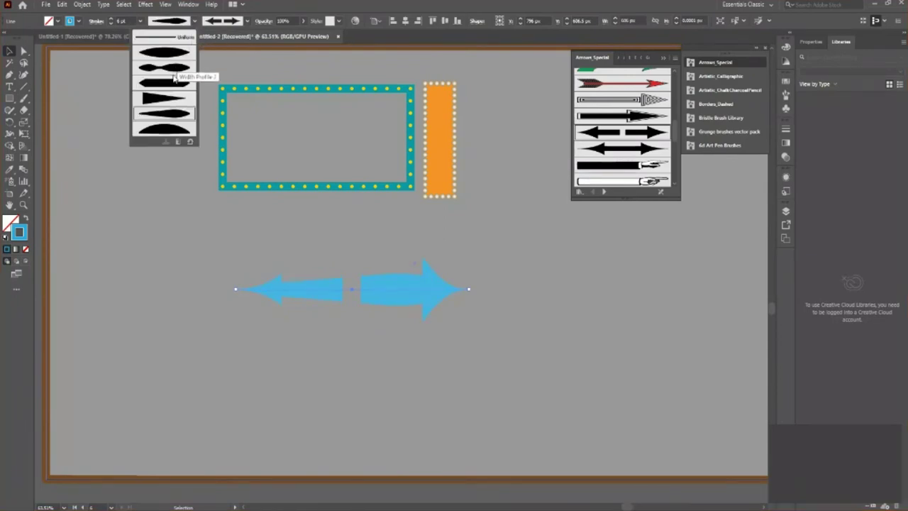
left_click(165, 132)
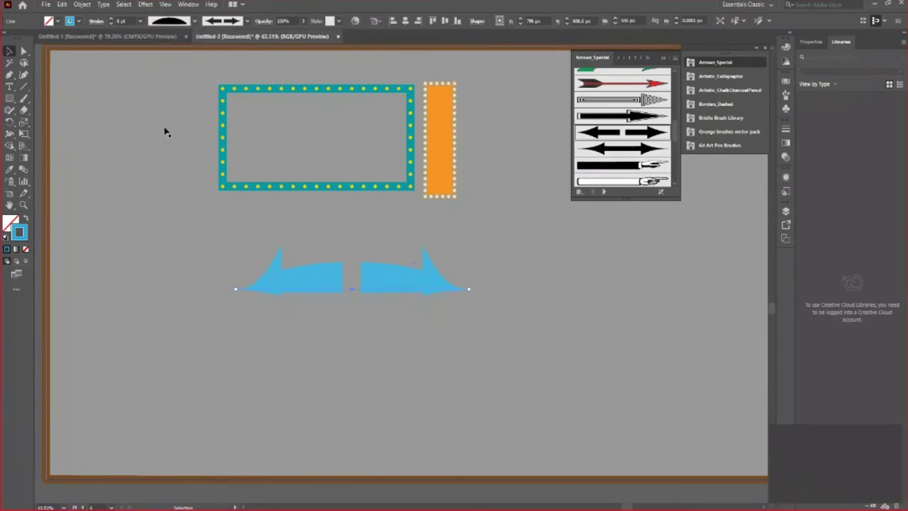
left_click(195, 21)
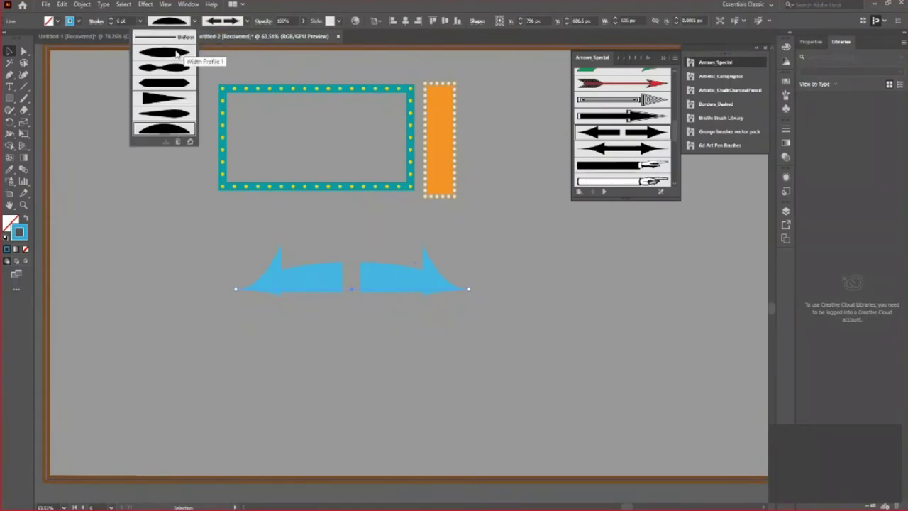
left_click(178, 54)
left_click(196, 21)
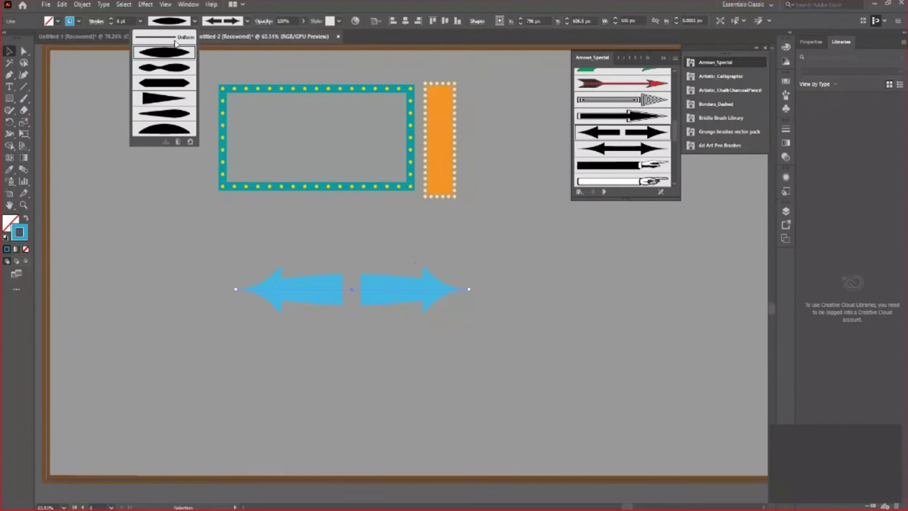
left_click(176, 43)
Step: Try the tan and green 3D arrow brushes and nudge the arrow up and left
left_click_drag(674, 131, 674, 149)
left_click(649, 123)
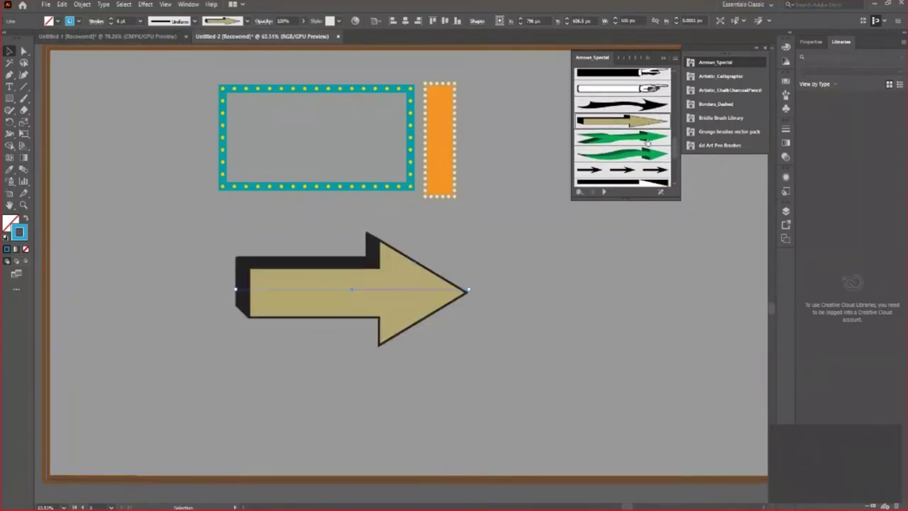
left_click(656, 144)
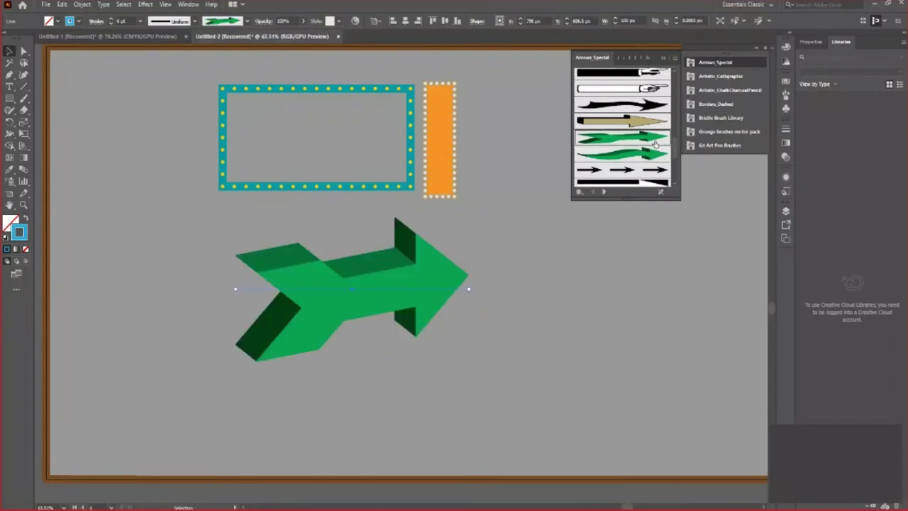
left_click_drag(416, 296, 377, 283)
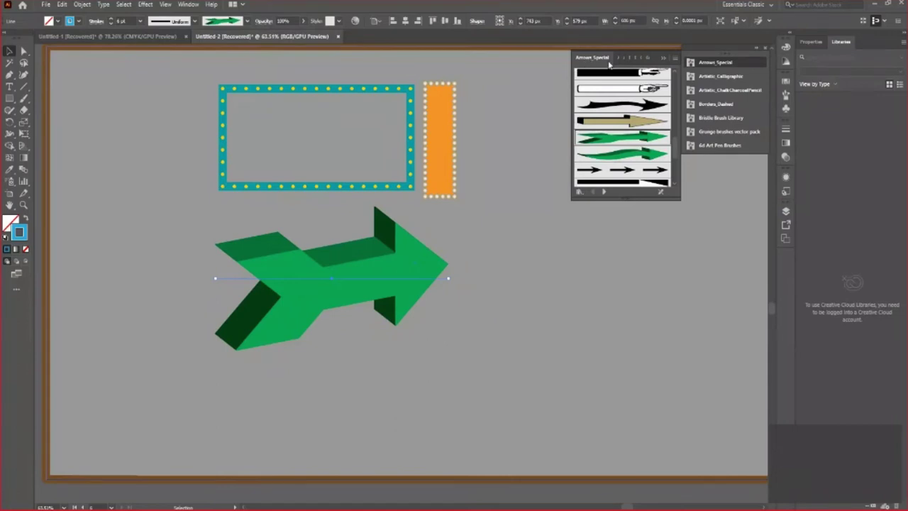
Step: Try the small-arrows and white outlined brushes, then settle on the green wavy 3D arrow brush
left_click_drag(674, 150, 674, 160)
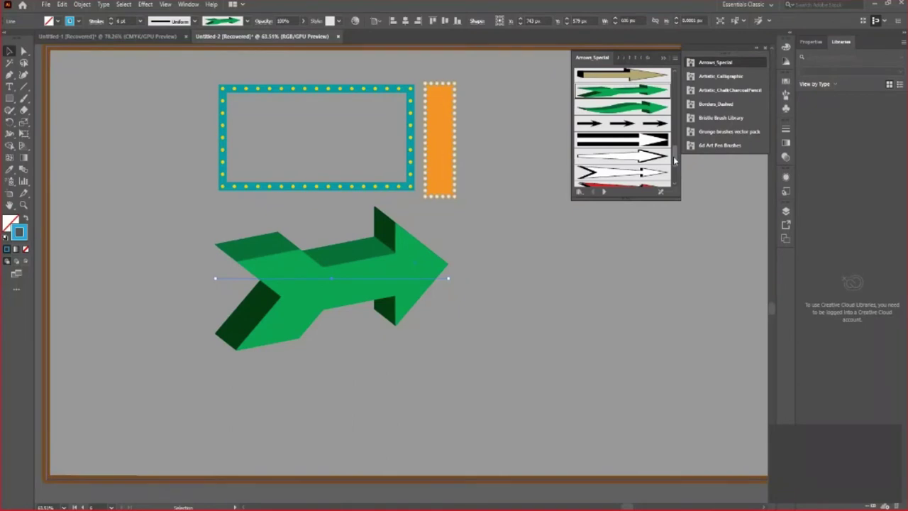
left_click(628, 126)
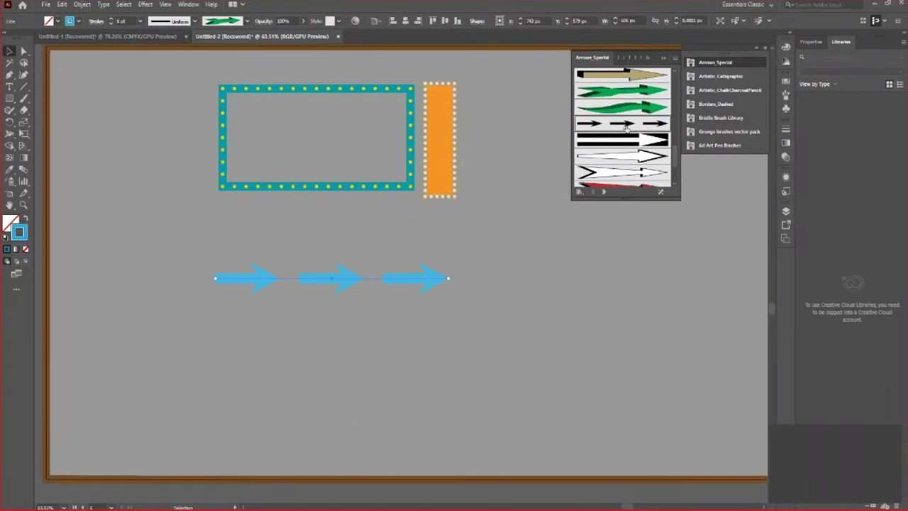
left_click(651, 158)
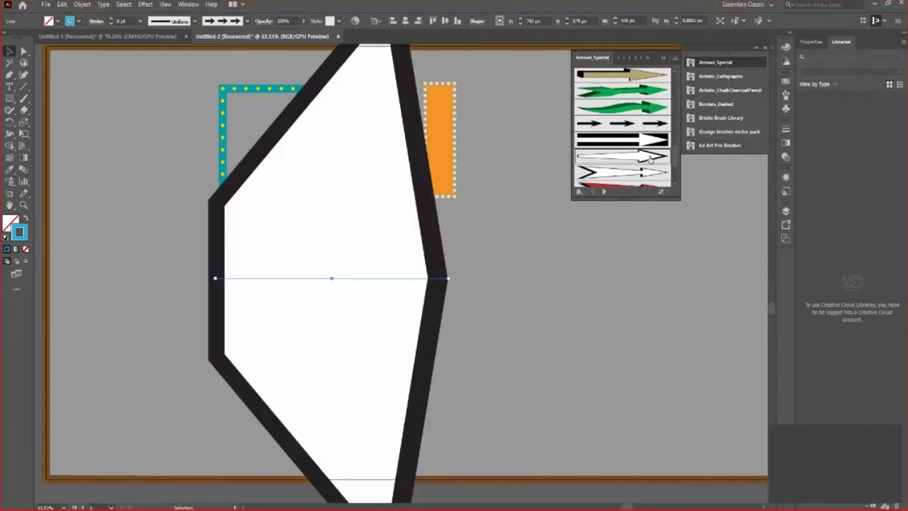
left_click(622, 106)
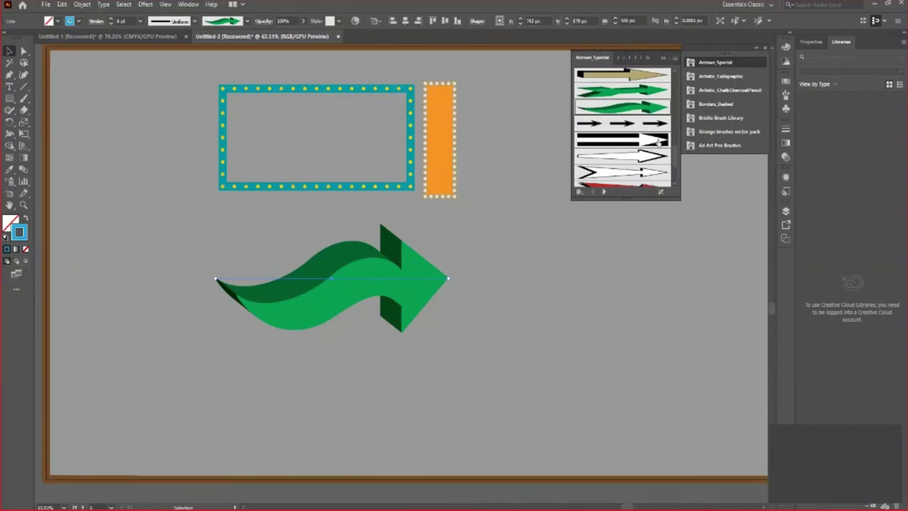
Step: Drag the arrow's right anchor further right and try the blue diamond and yellow zigzag brushes
key("a")
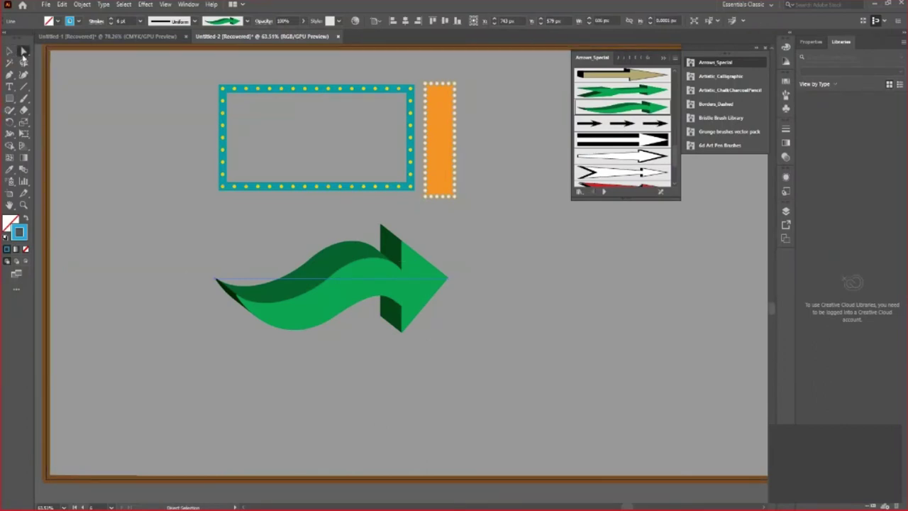
left_click_drag(451, 282, 580, 284)
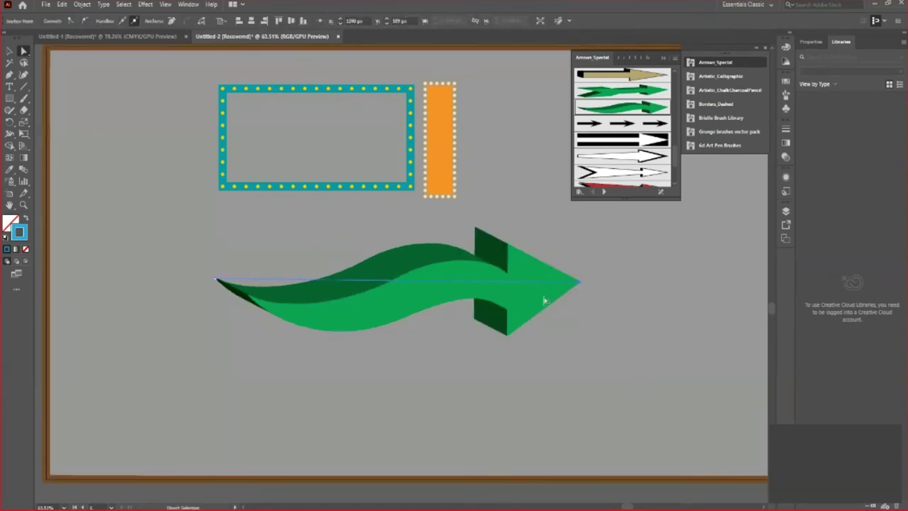
scroll(674, 149, "down", 3)
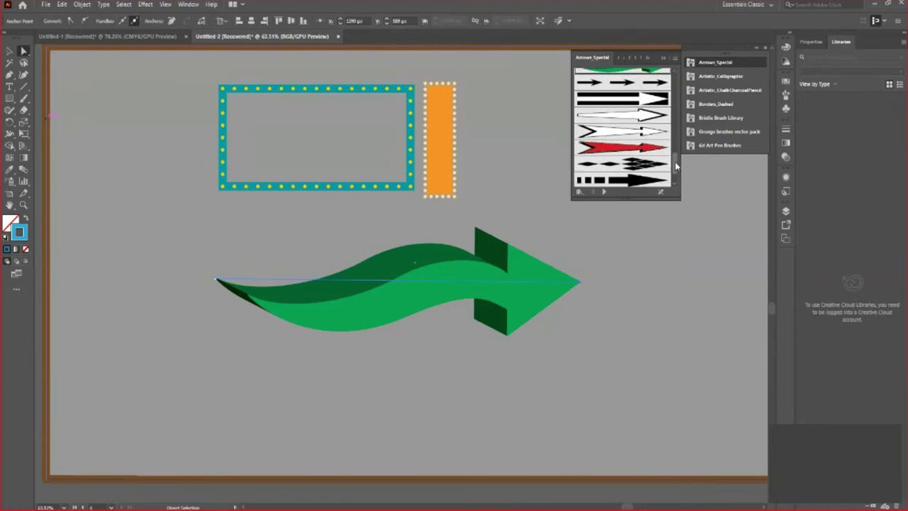
left_click(646, 132)
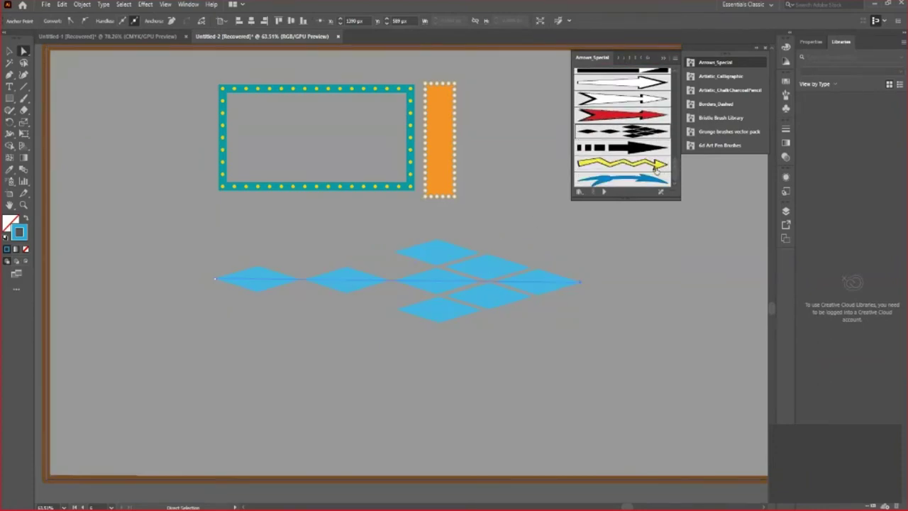
left_click(654, 166)
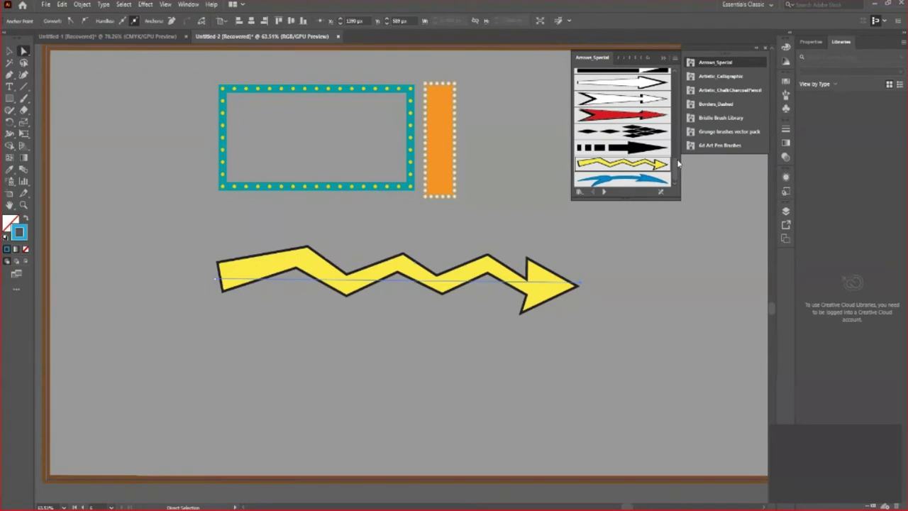
Step: Reapply the green wavy 3D arrow brush after a blue arrow trial, then select the background rectangle
left_click(638, 179)
scroll(638, 142, "down", 3)
left_click(661, 158)
left_click(9, 51)
left_click(213, 265)
Step: Zoom out to show the whole Brush Tools artboard
key("z")
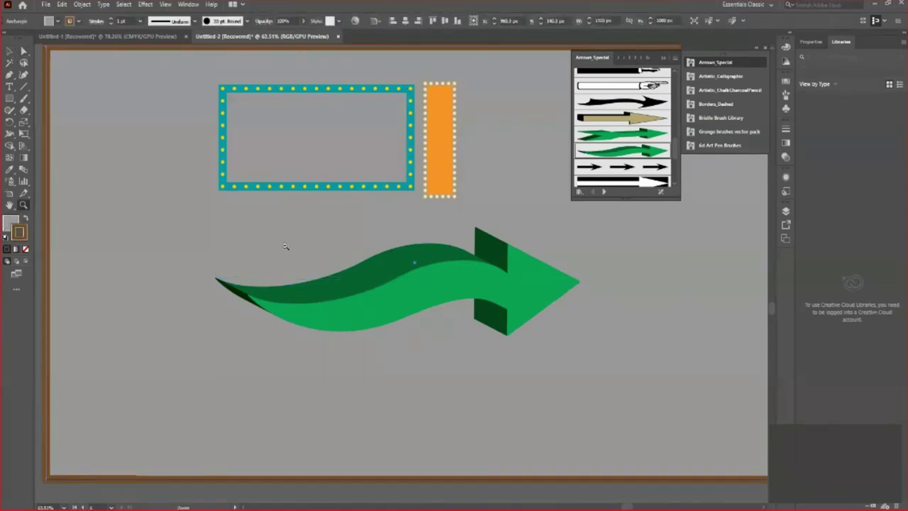
left_click_drag(284, 248, 243, 259)
left_click(455, 335)
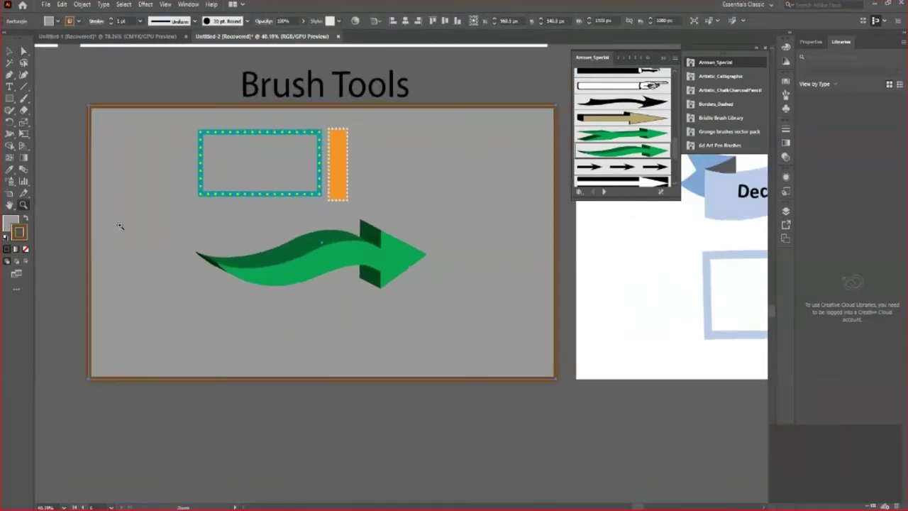
Step: Move the green arrow up-left and Alt-drag a duplicate just below it, then open the Window menu
left_click(10, 51)
left_click_drag(328, 261, 257, 215)
left_click_drag(315, 237, 323, 315, "alt")
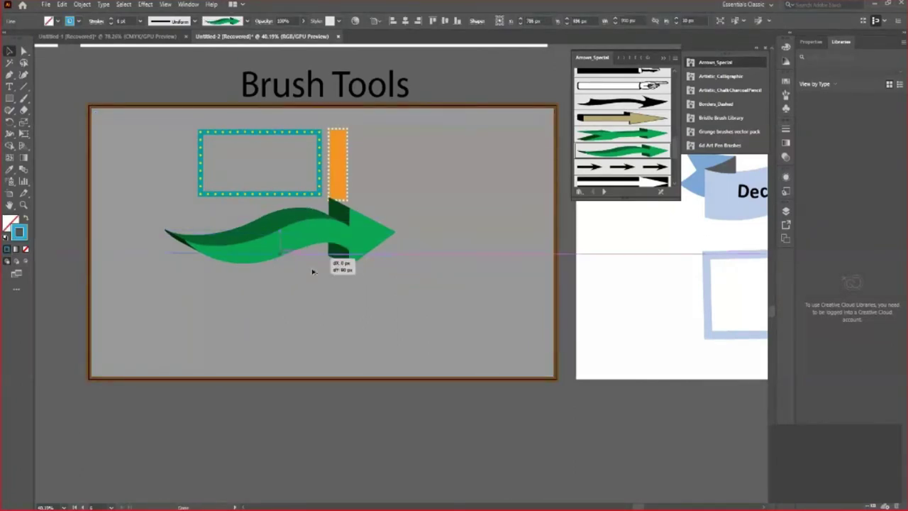
left_click(188, 4)
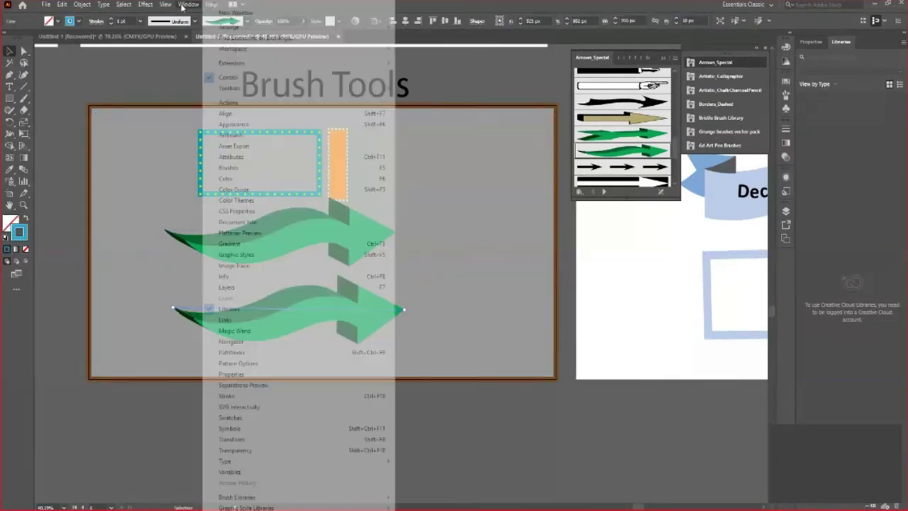
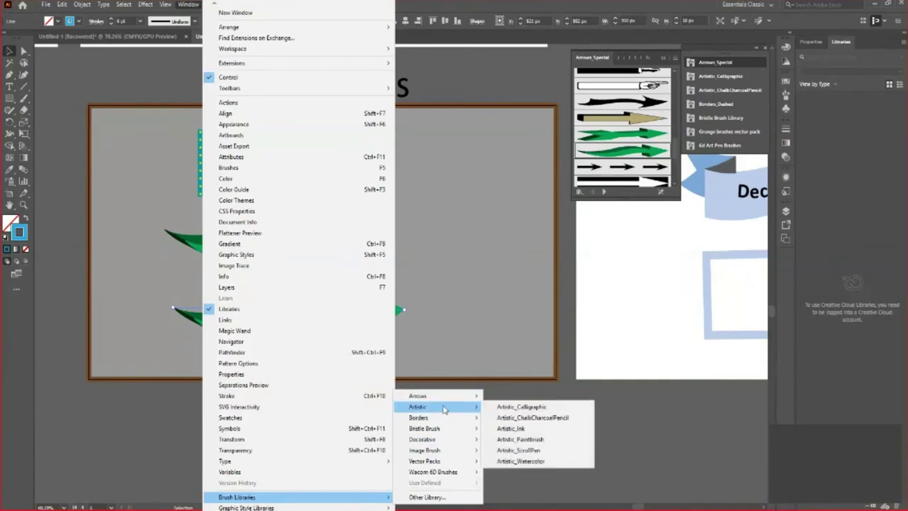
Step: Give the lower line a blue Artistic_Paintbrush stroke and load the Arrows_Special brush library
left_click(520, 439)
left_click(616, 94)
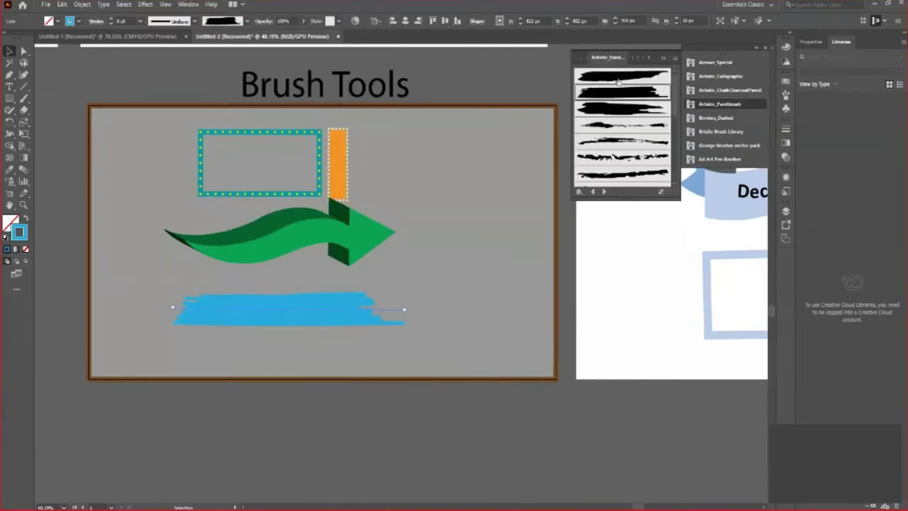
left_click(193, 5)
mouse_move(237, 497)
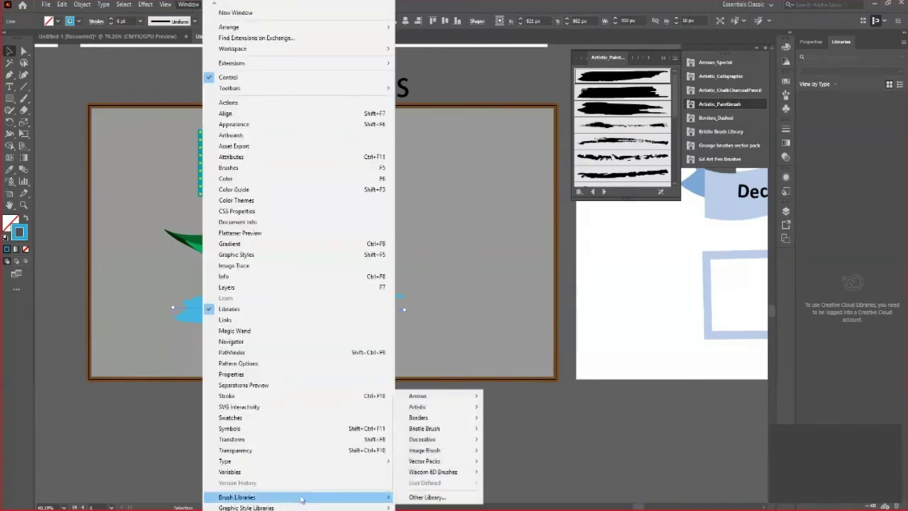
mouse_move(425, 396)
left_click(503, 396)
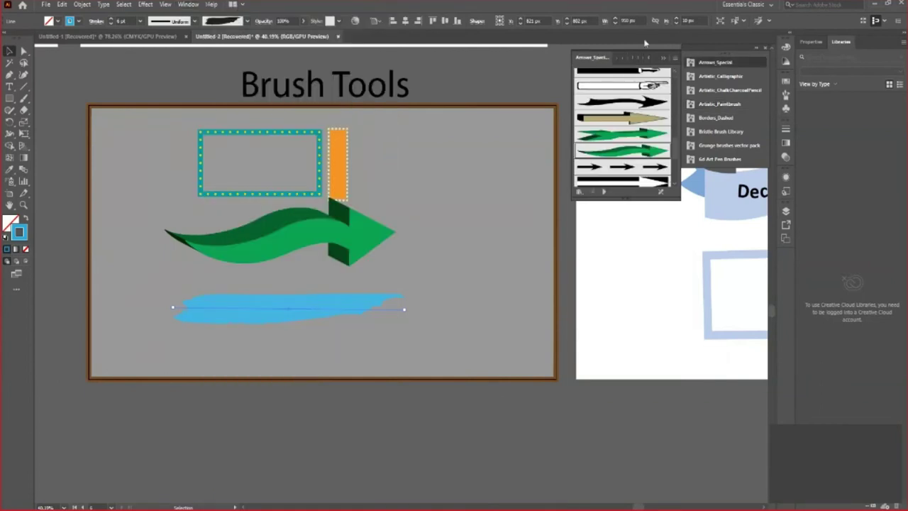
Step: Reselect the blue painted stroke on the artboard
left_click(476, 149)
left_click(314, 306)
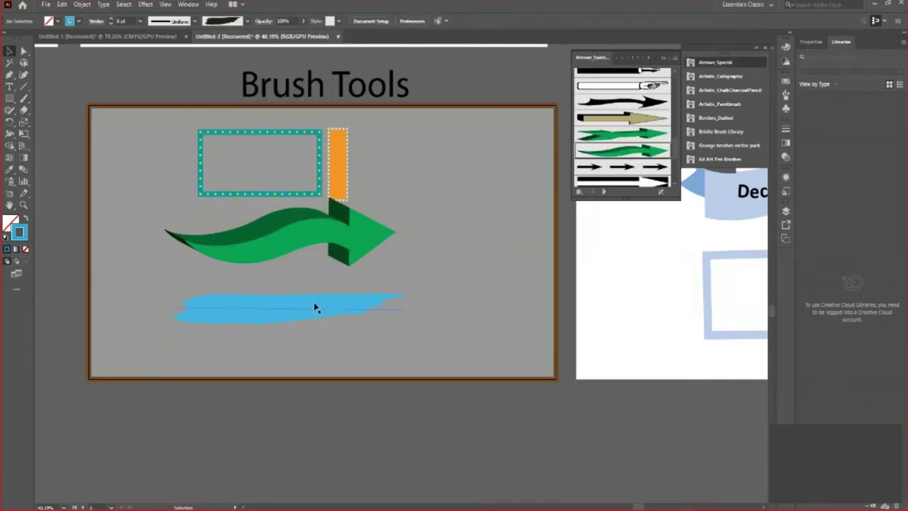
left_click(184, 4)
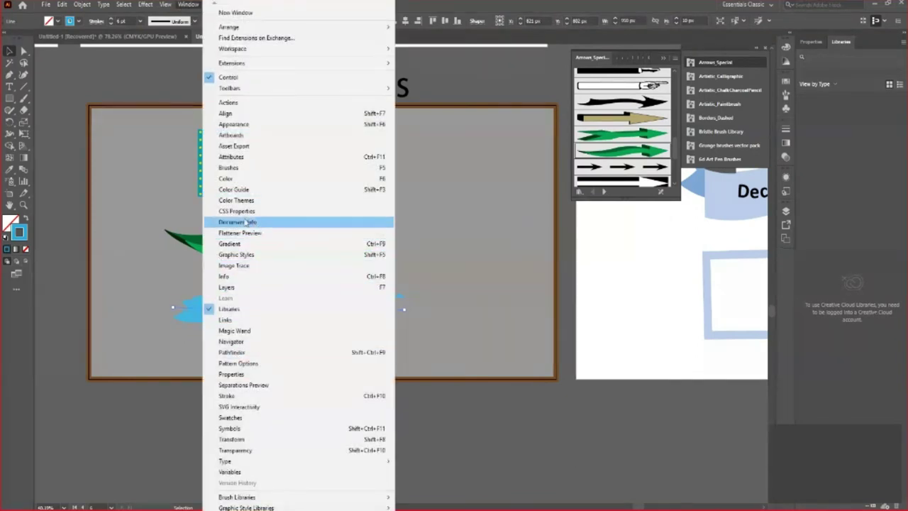
Step: Float the Brushes panel over the canvas and make it taller to show more brushes
left_click(242, 169)
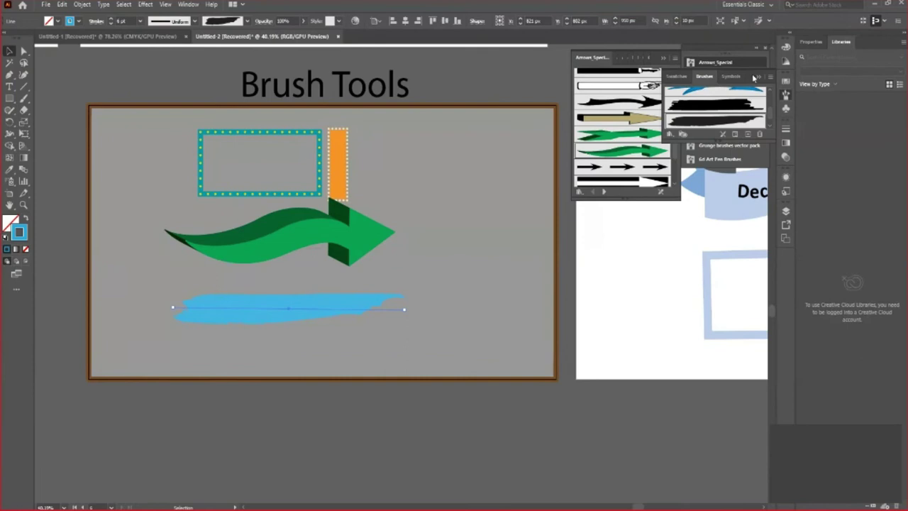
left_click_drag(758, 76, 623, 280)
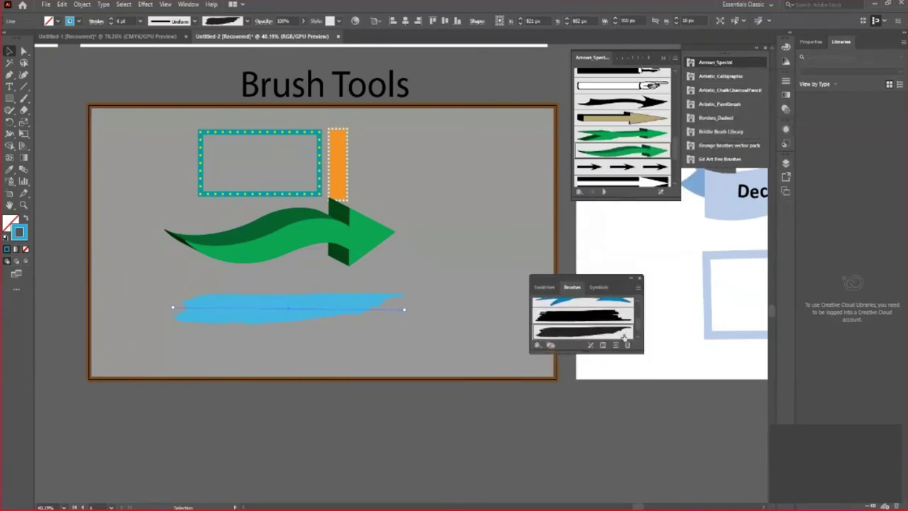
left_click_drag(571, 352, 571, 485)
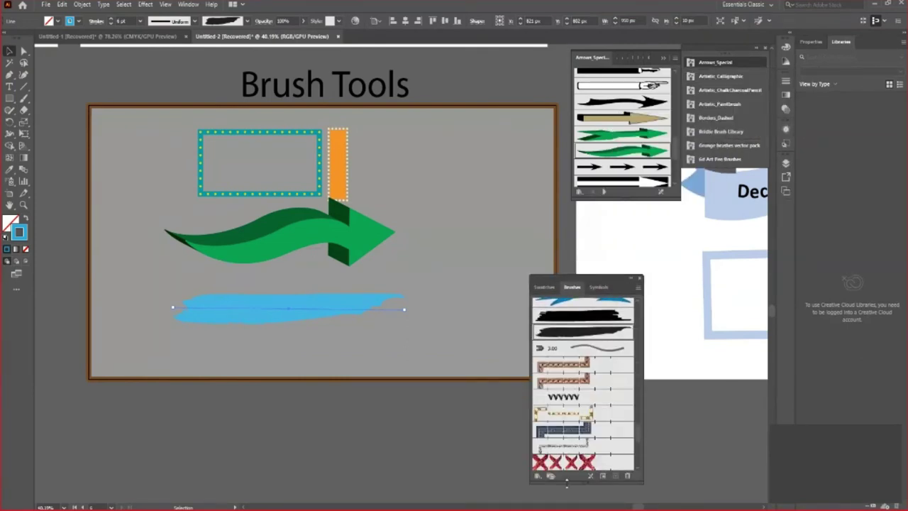
left_click_drag(637, 435, 651, 309)
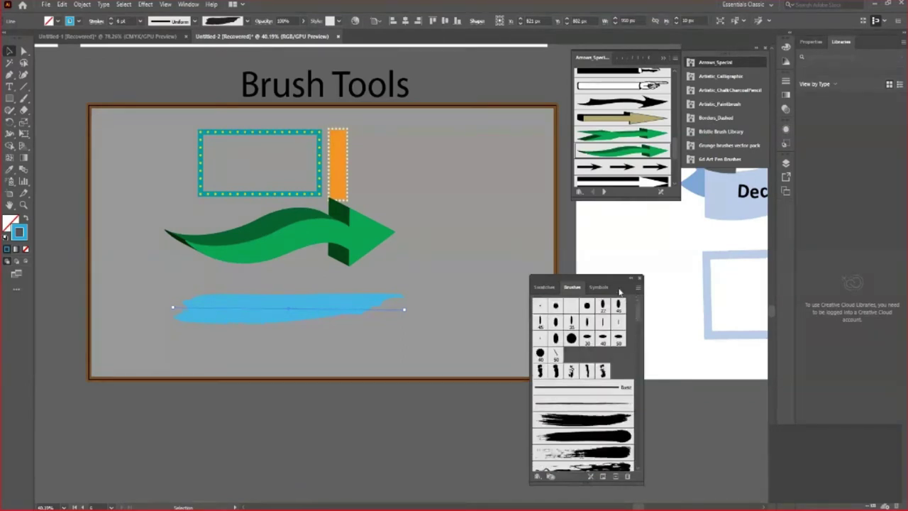
Step: Switch between the swatch and brush views and bring up the Brushes panel menu
left_click(545, 287)
left_click(571, 288)
left_click(639, 288)
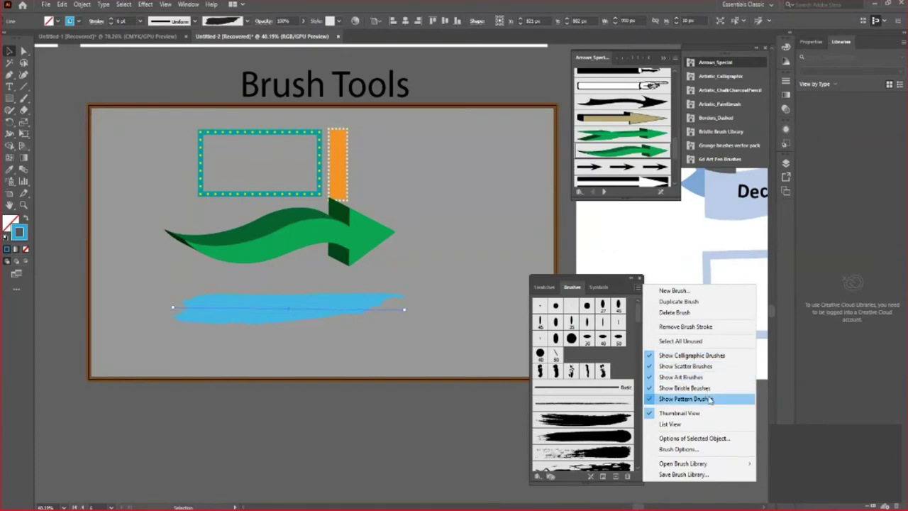
Step: Try a wider Art Brush width, cancel it, then collapse and dock the Brushes panel aside
left_click(698, 452)
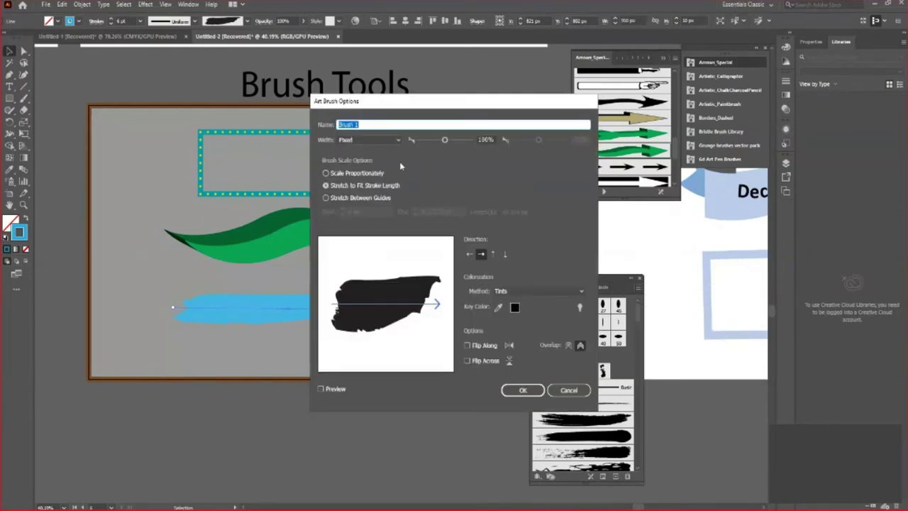
left_click_drag(486, 138, 501, 141)
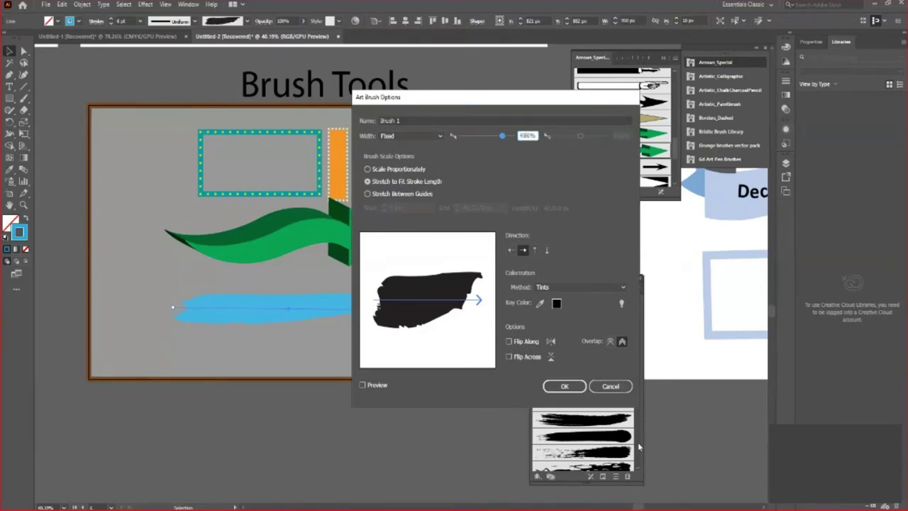
left_click(619, 386)
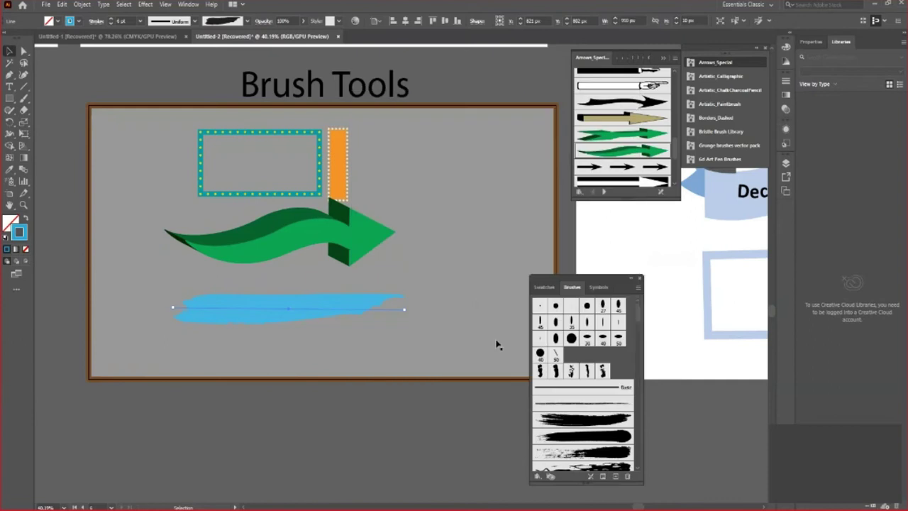
left_click(632, 280)
left_click_drag(538, 278, 782, 350)
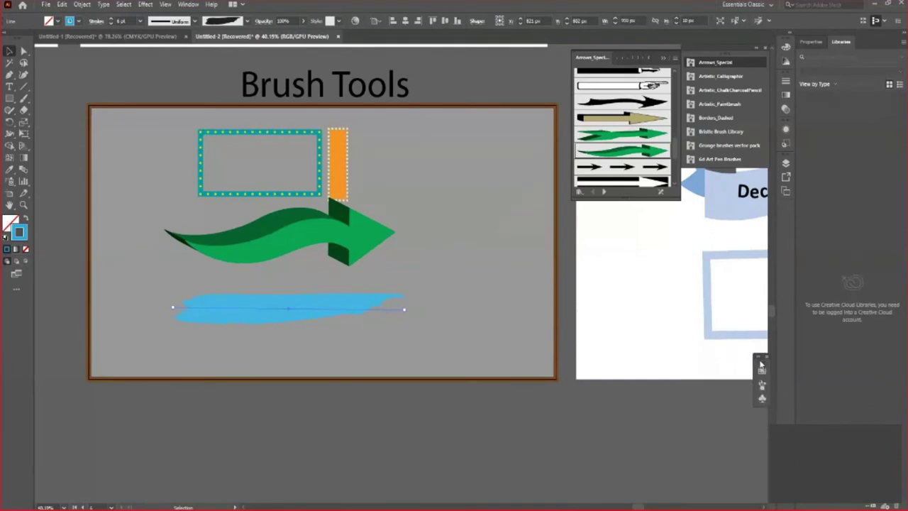
Step: Load Artistic_Calligraphic, nudge the blue stroke up-left, and copy Brush Tools to the lower right
left_click(189, 4)
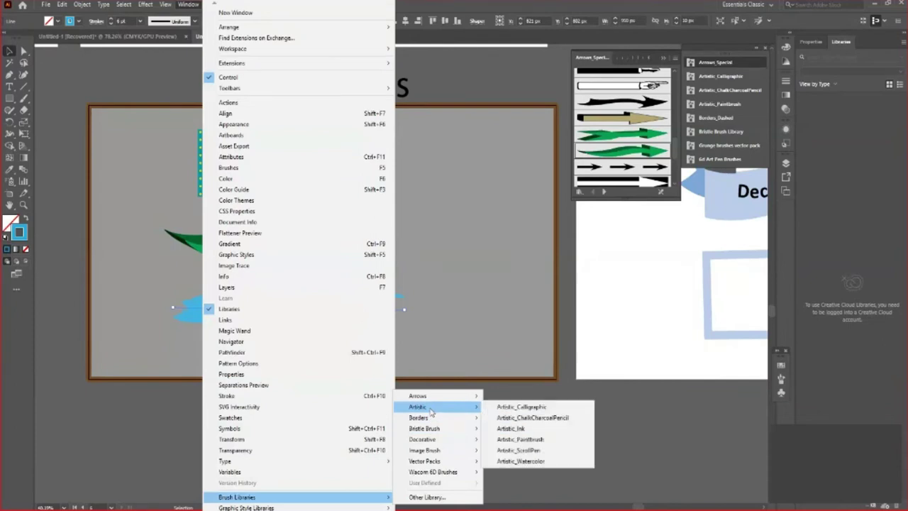
mouse_move(418, 407)
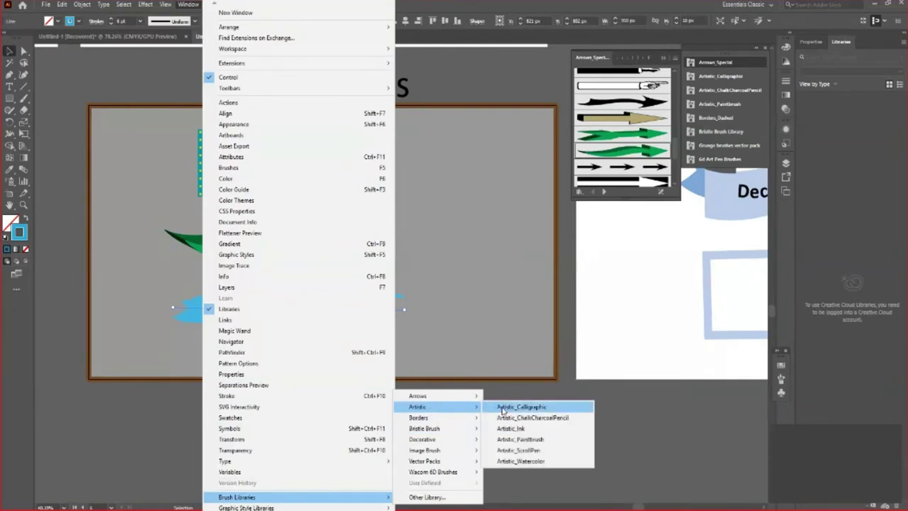
left_click(503, 409)
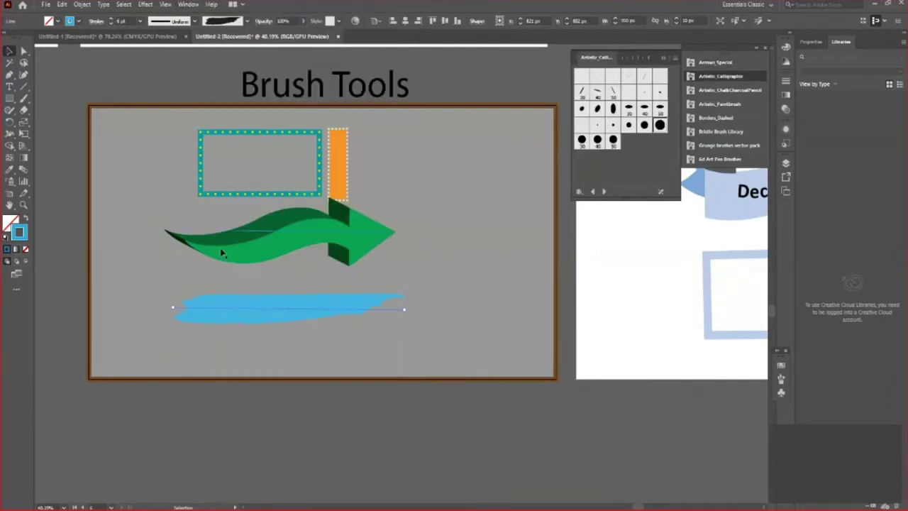
left_click_drag(237, 310, 186, 298)
left_click(364, 96)
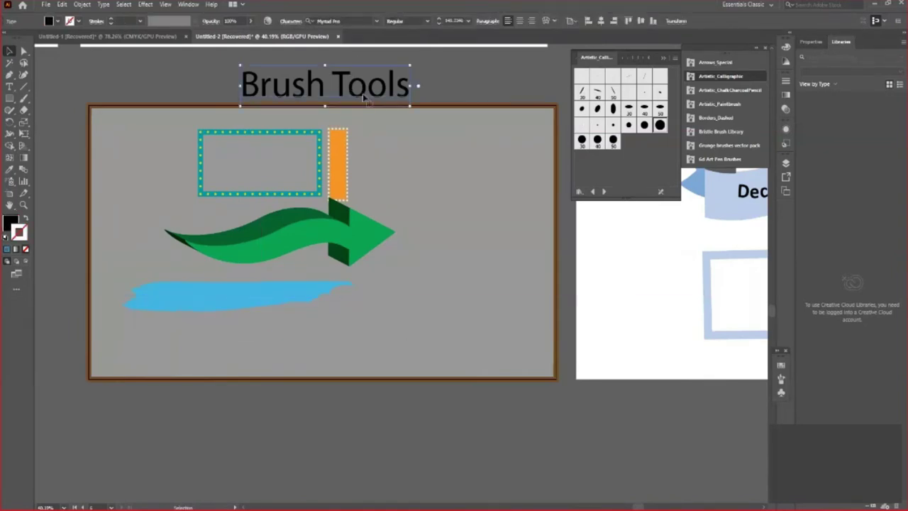
left_click_drag(364, 100, 446, 342)
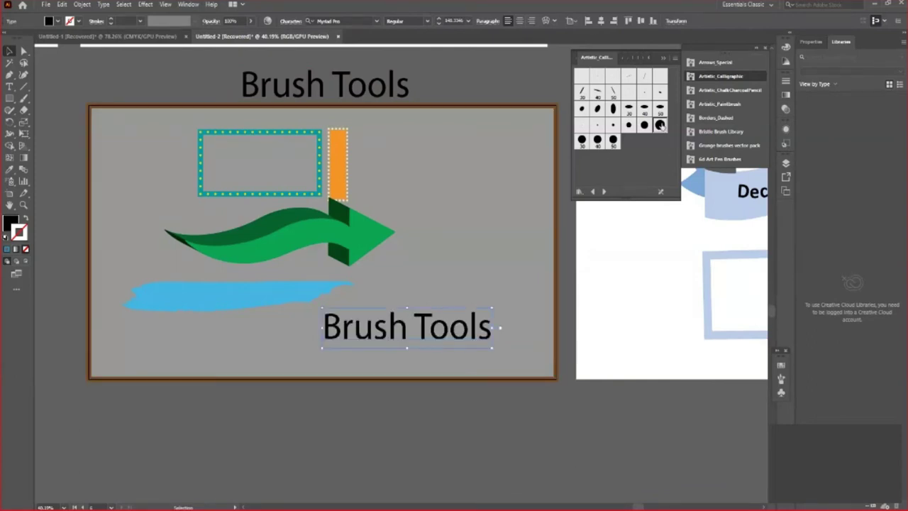
Step: Outline the copied Brush Tools text, apply a calligraphic brush, and zoom in on it
key("ctrl+shift+o")
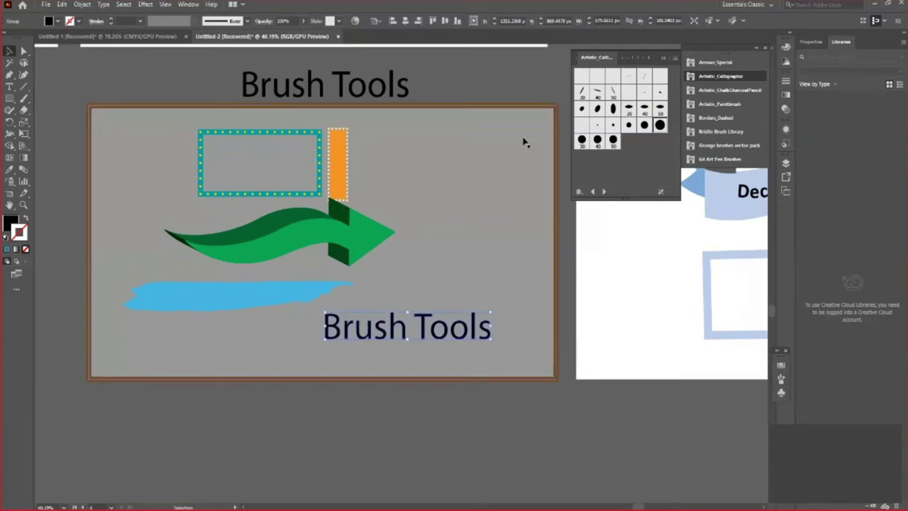
left_click(613, 109)
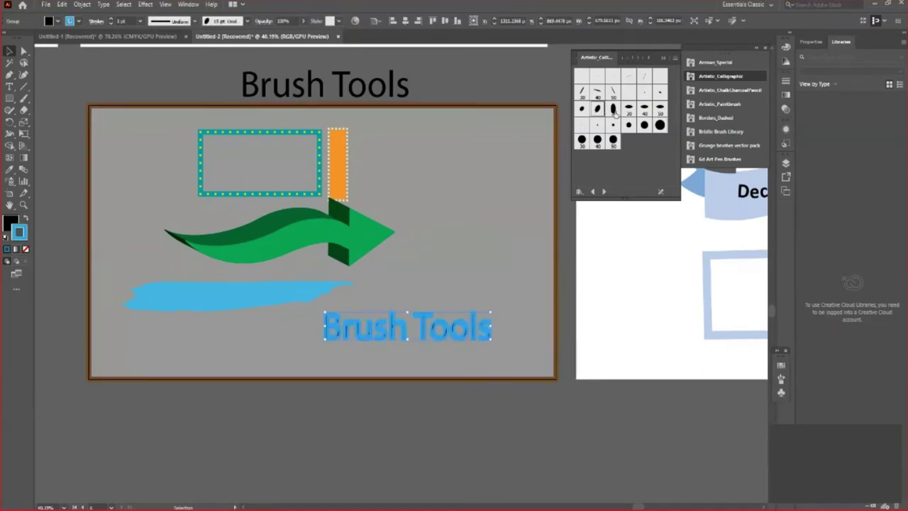
key("z")
left_click(544, 355)
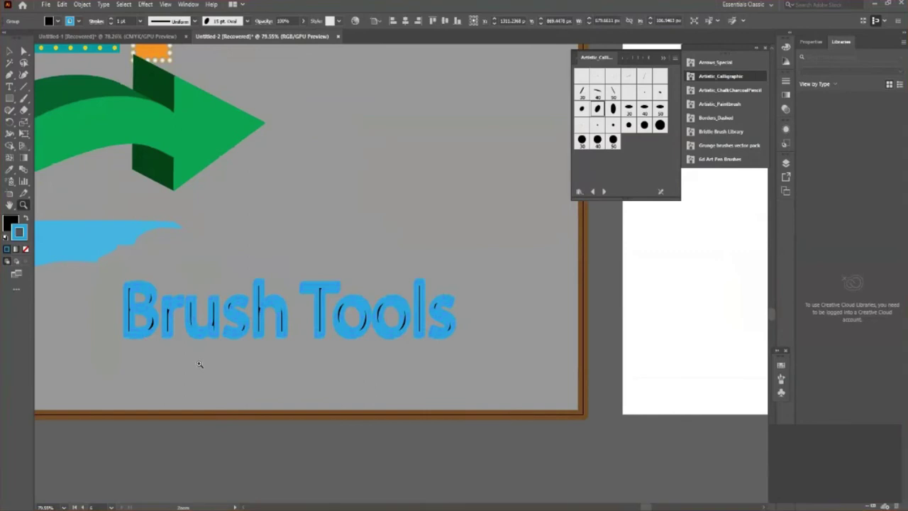
left_click(200, 364)
left_click(8, 51)
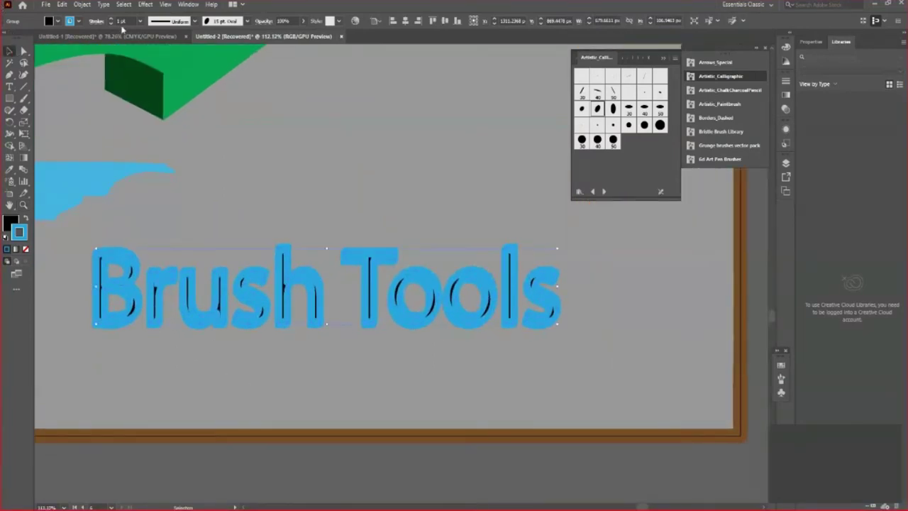
Step: Try 30 pt and 50 pt round and 30/40 pt oval calligraphic brushes at 0.25 pt weight
left_click(110, 24)
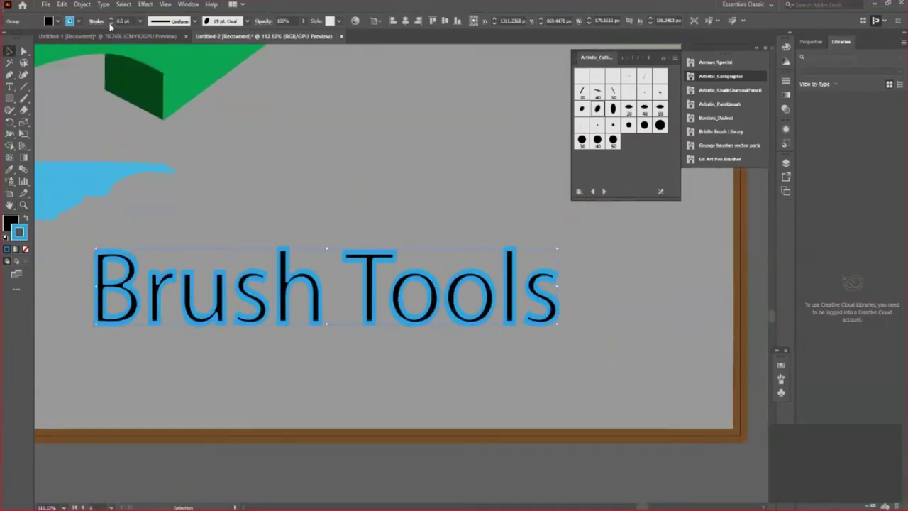
left_click(660, 125)
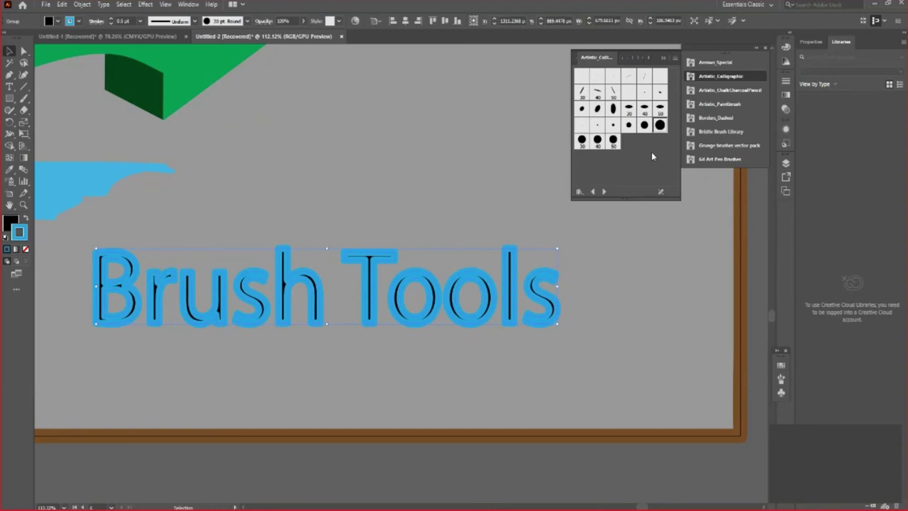
left_click(613, 140)
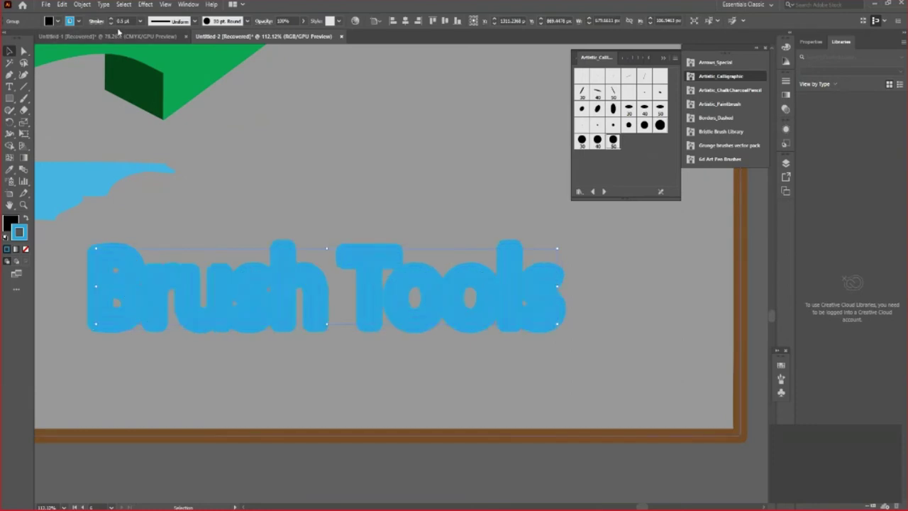
left_click(111, 24)
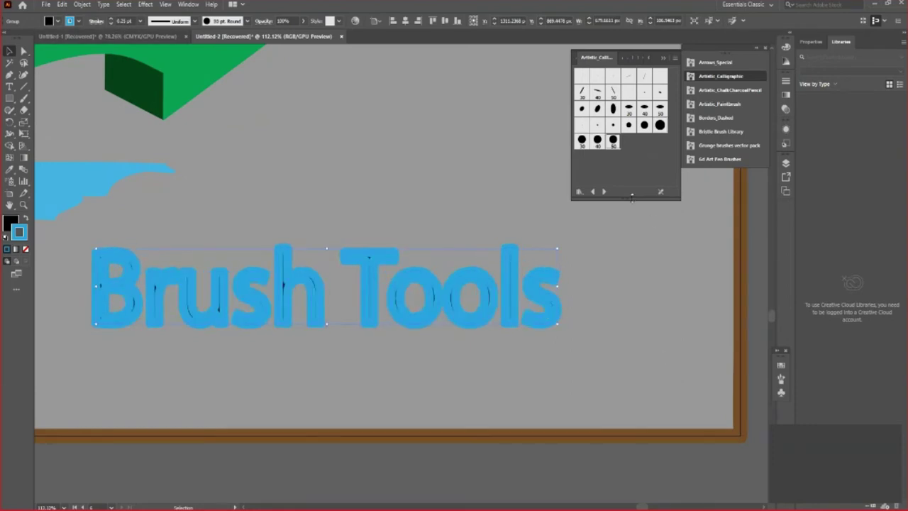
left_click(598, 144)
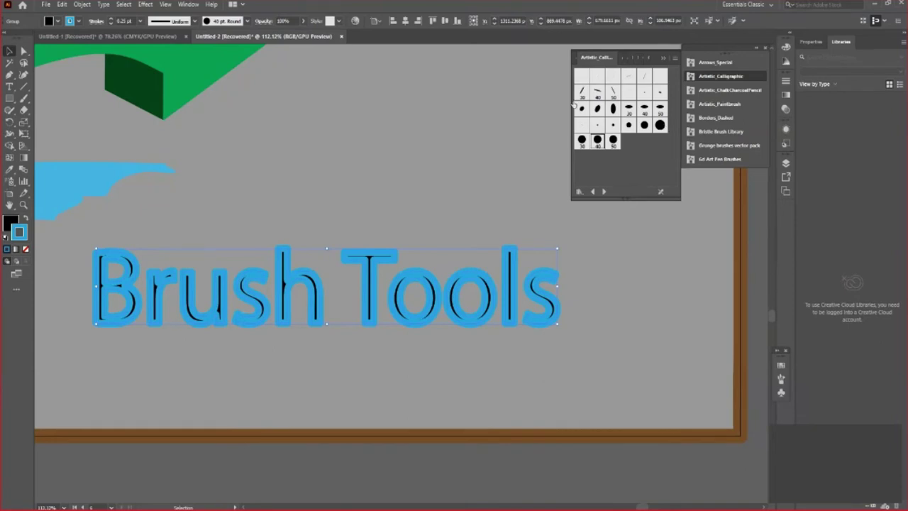
left_click(596, 110)
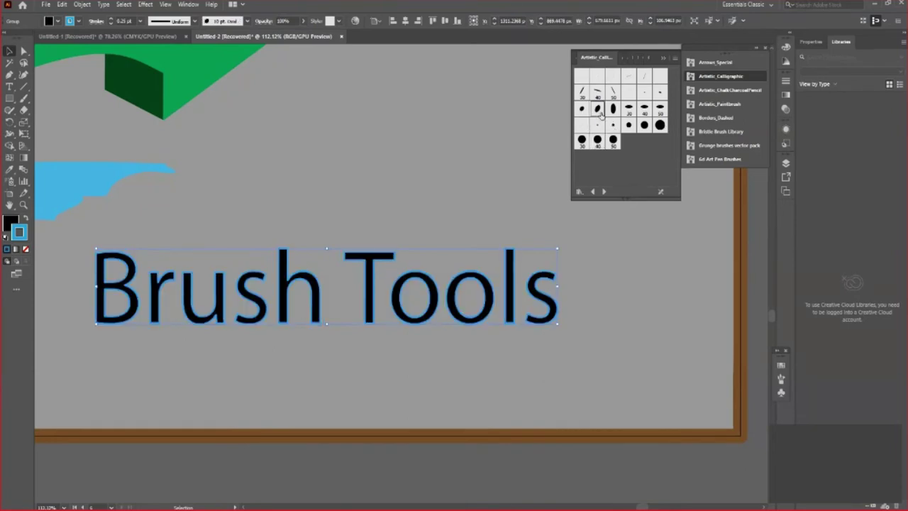
left_click(629, 111)
left_click(644, 111)
Step: Check the letter s up close, then settle the strokes on a 10 pt round calligraphic brush
left_click(391, 361)
key("z")
left_click(569, 300)
left_click(565, 344)
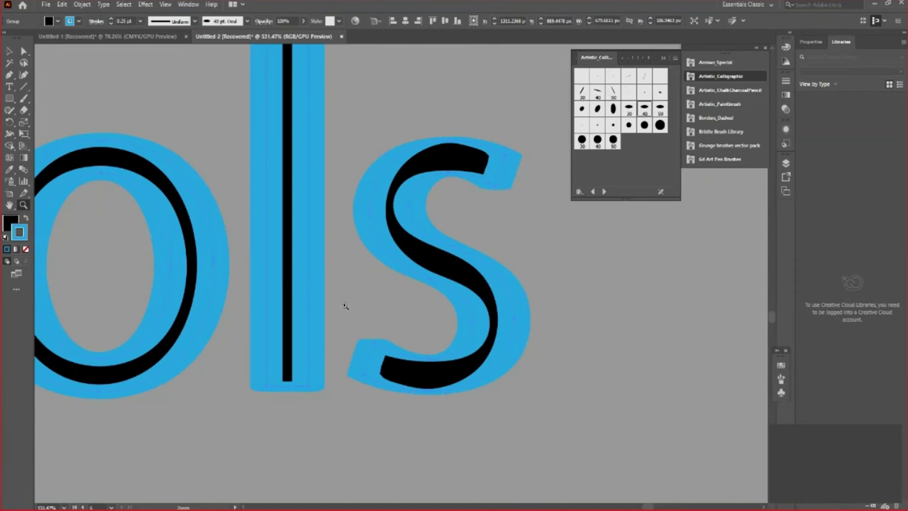
left_click(357, 277, "alt")
key("v")
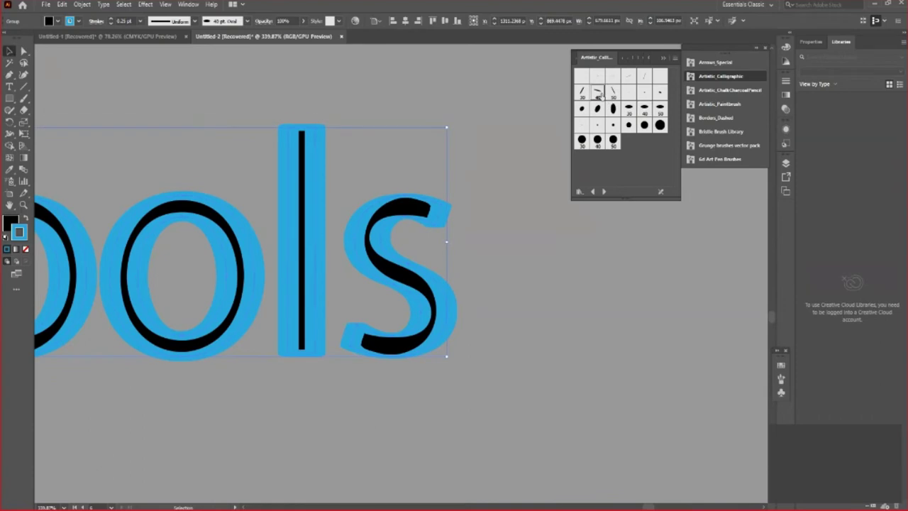
left_click(599, 93)
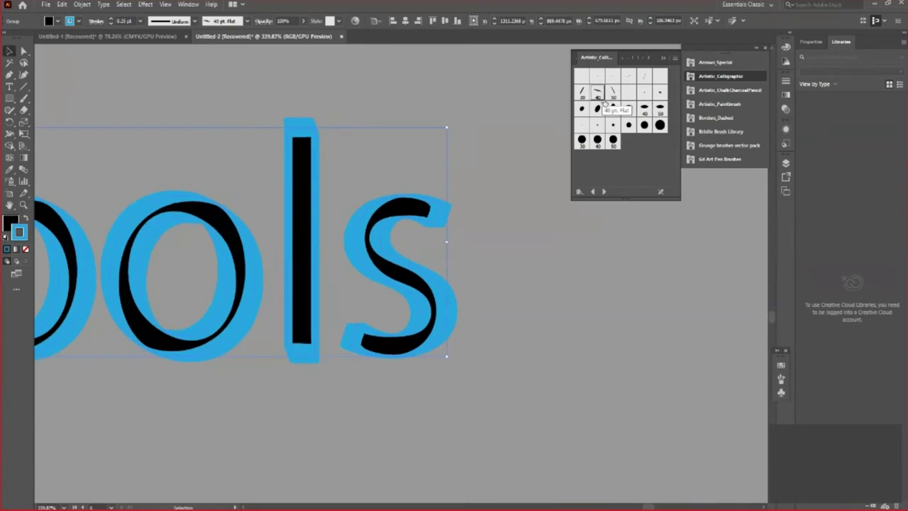
left_click(613, 140)
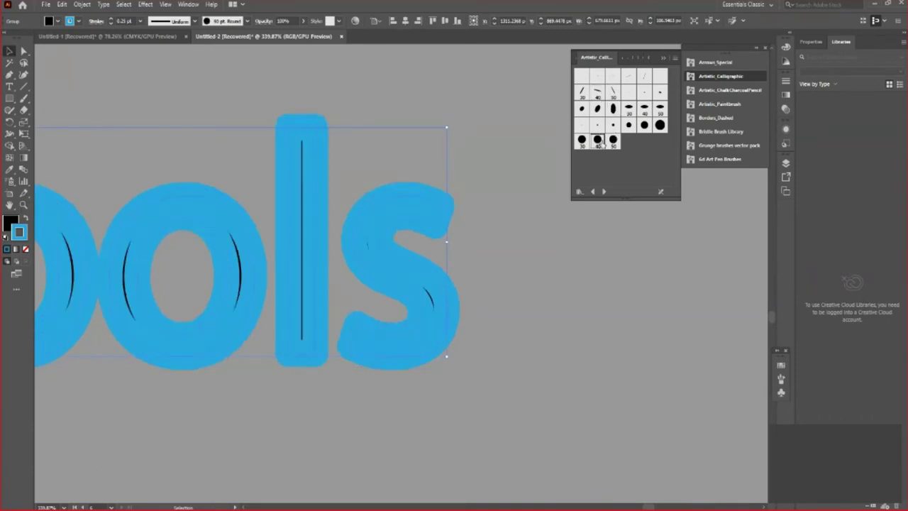
left_click(582, 139)
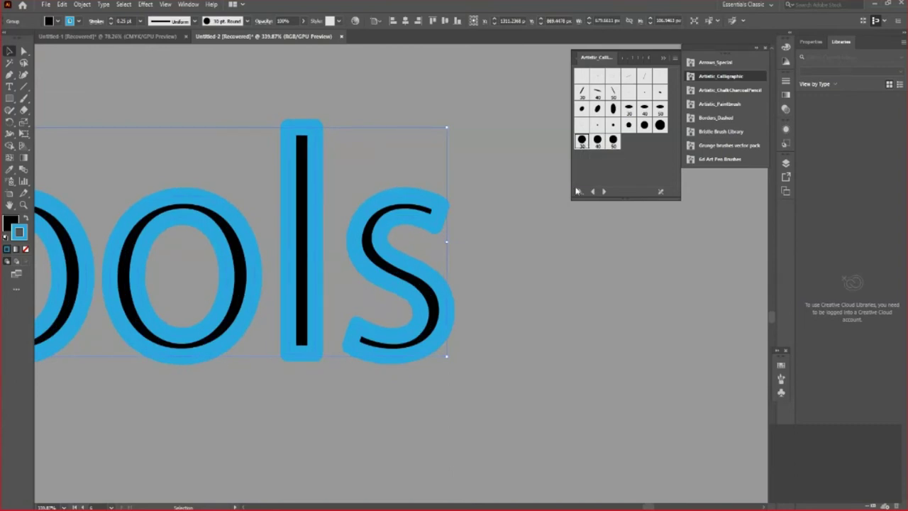
left_click(674, 58)
left_click(188, 3)
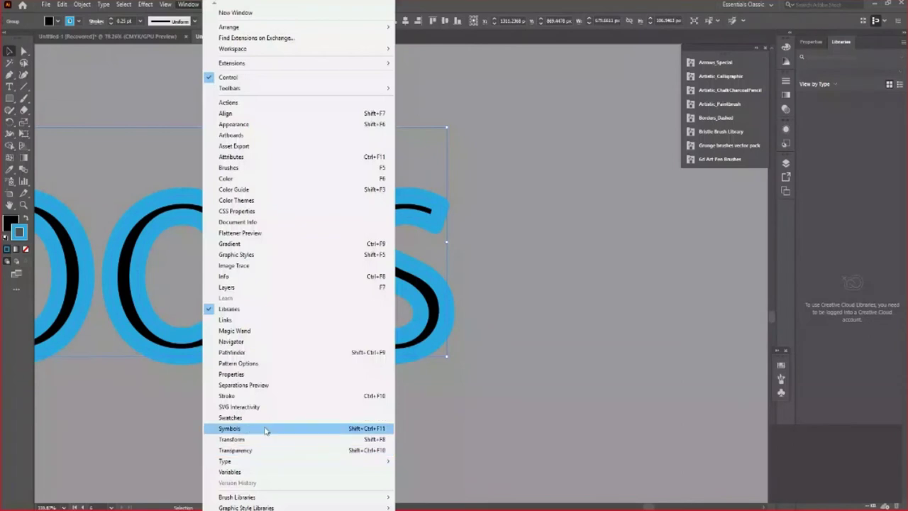
mouse_move(237, 497)
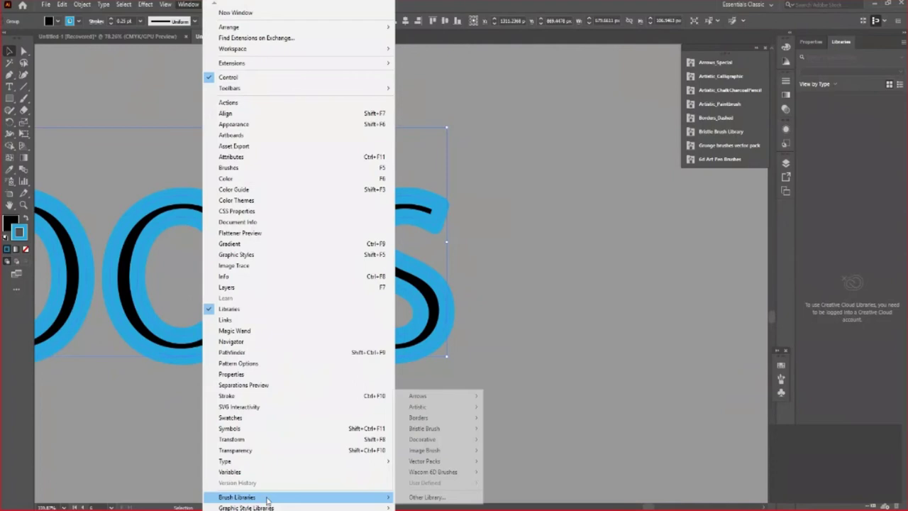
Step: Give the Brush Tools lettering a pale Artistic_Watercolor brush stroke and zoom to view it
left_click(522, 461)
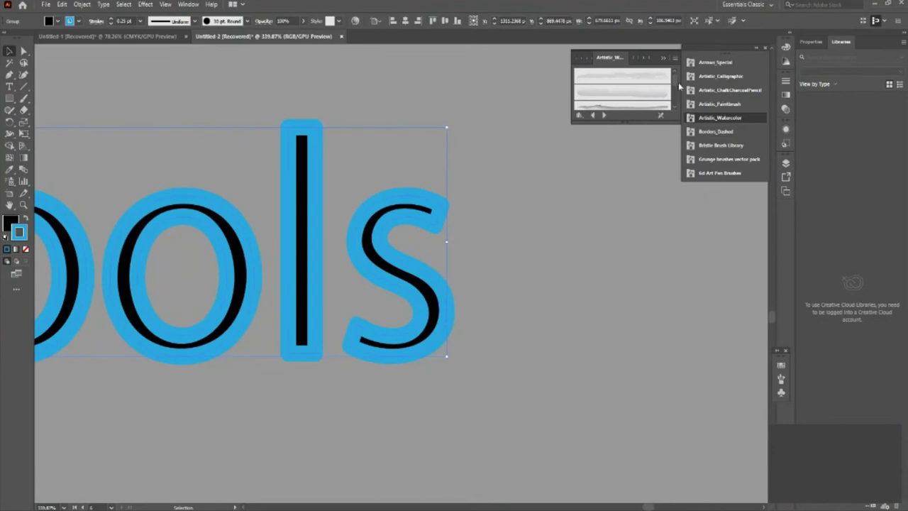
left_click(611, 92)
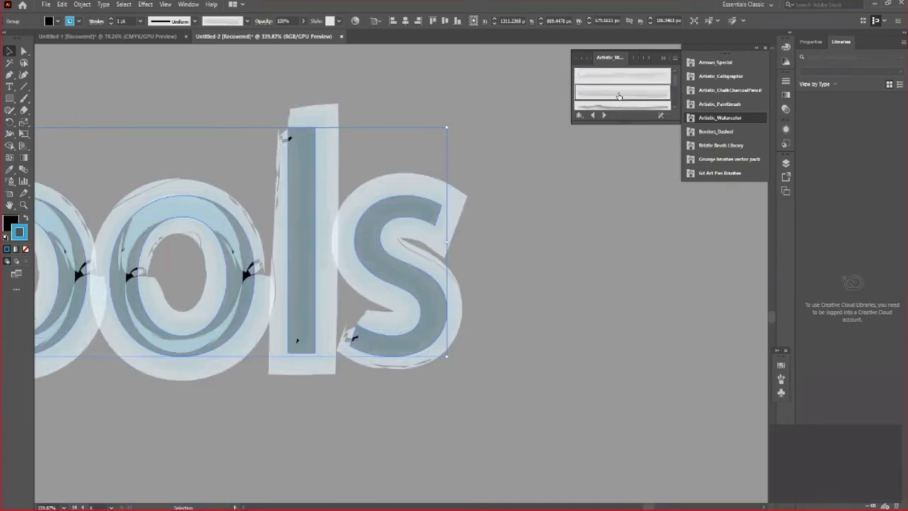
key("z")
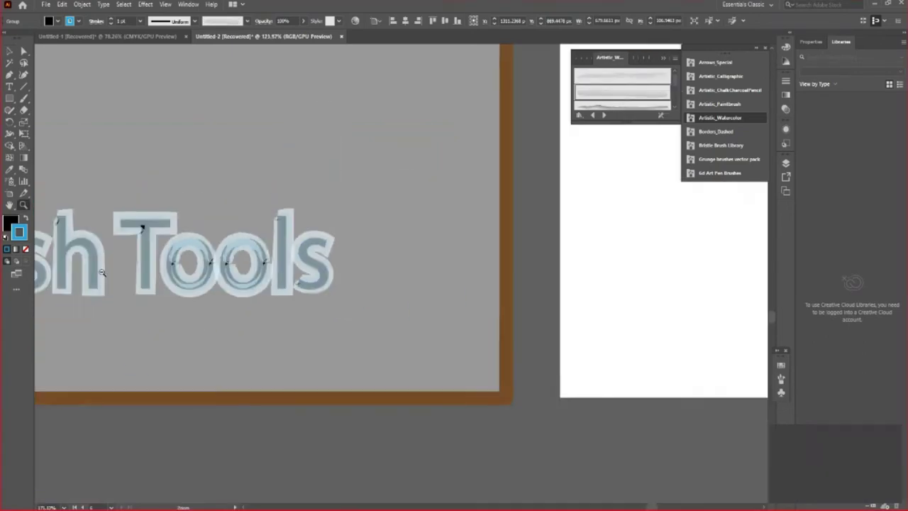
left_click_drag(331, 314, 52, 232)
left_click_drag(297, 204, 217, 253)
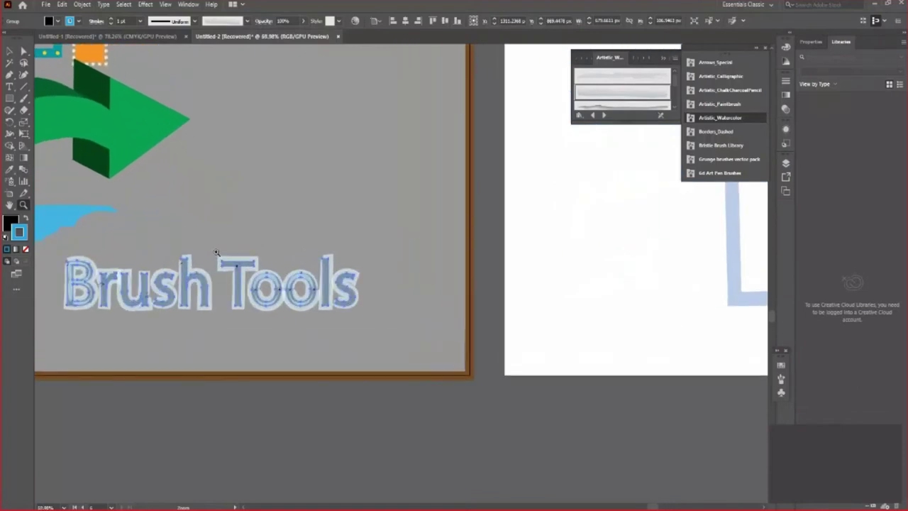
Step: Draw a circle above the lettering and try grey, charcoal and light-blue fill swatches
scroll(216, 252, "up", 3)
key("l")
left_click_drag(270, 164, 301, 234)
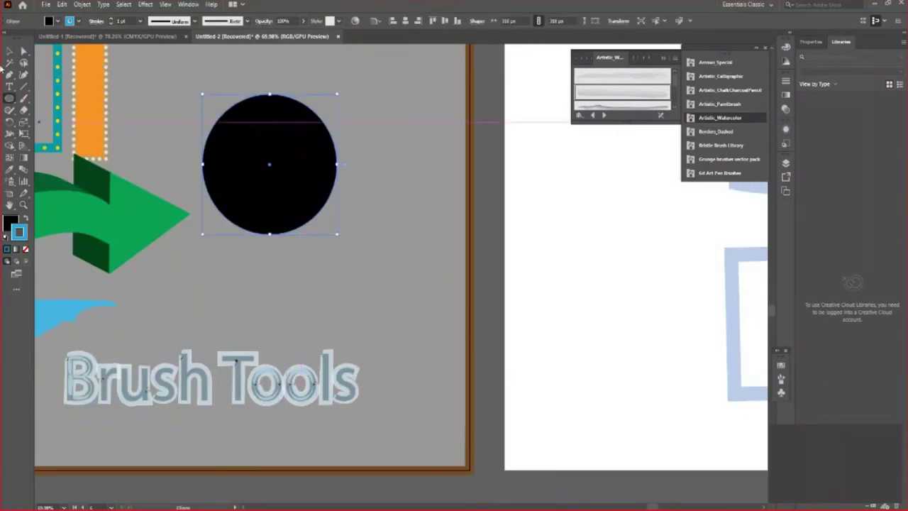
left_click(58, 21)
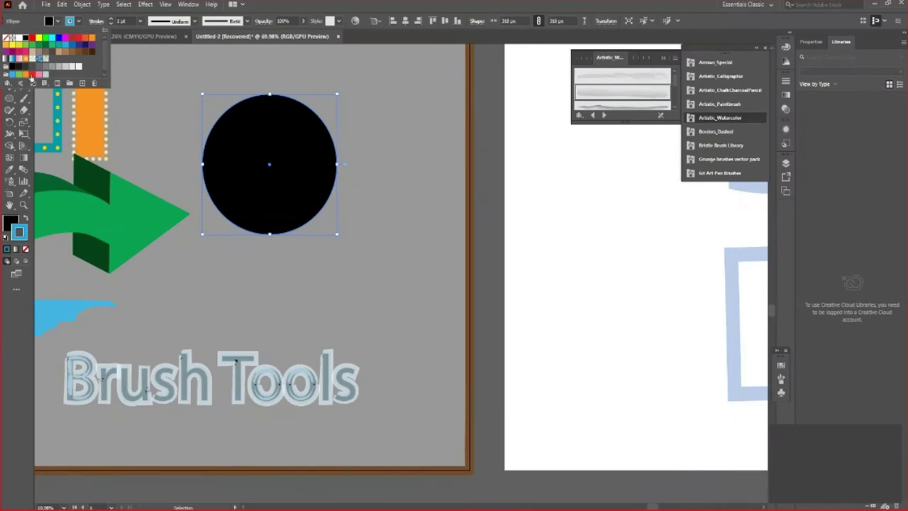
left_click(29, 74)
left_click(19, 67)
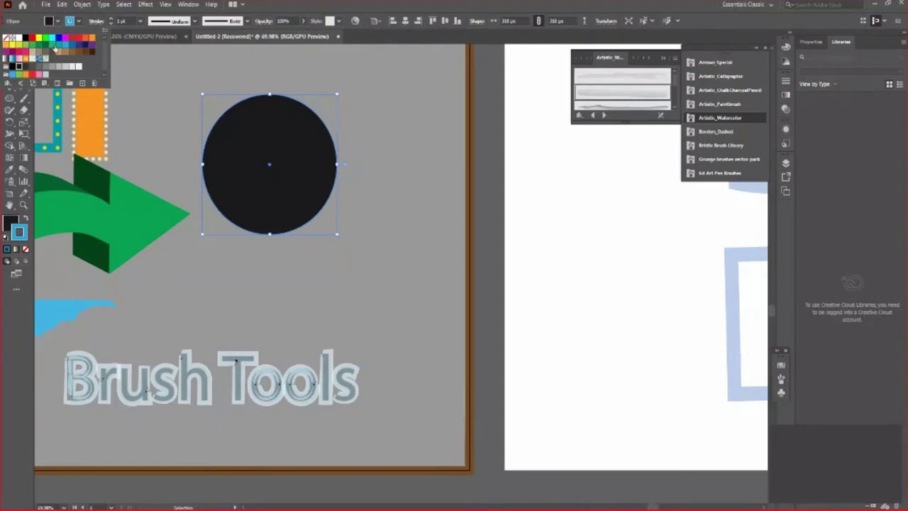
left_click(68, 47)
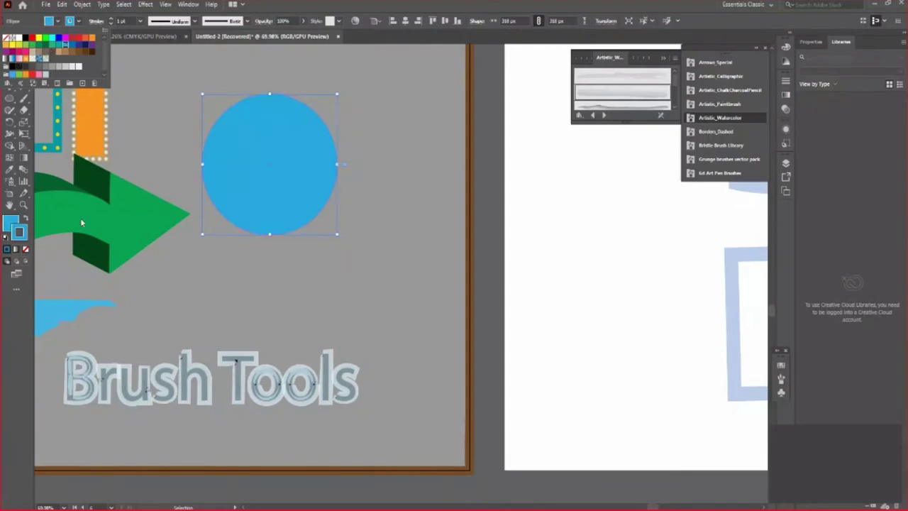
Step: Set the circle's fill to a grey-blue shade in the Color Picker
double_click(13, 222)
left_click_drag(605, 153, 538, 195)
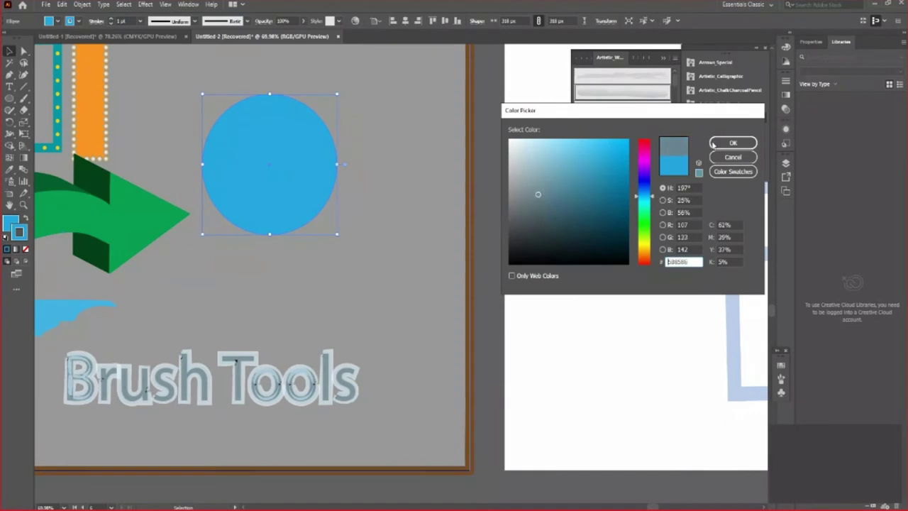
left_click(713, 143)
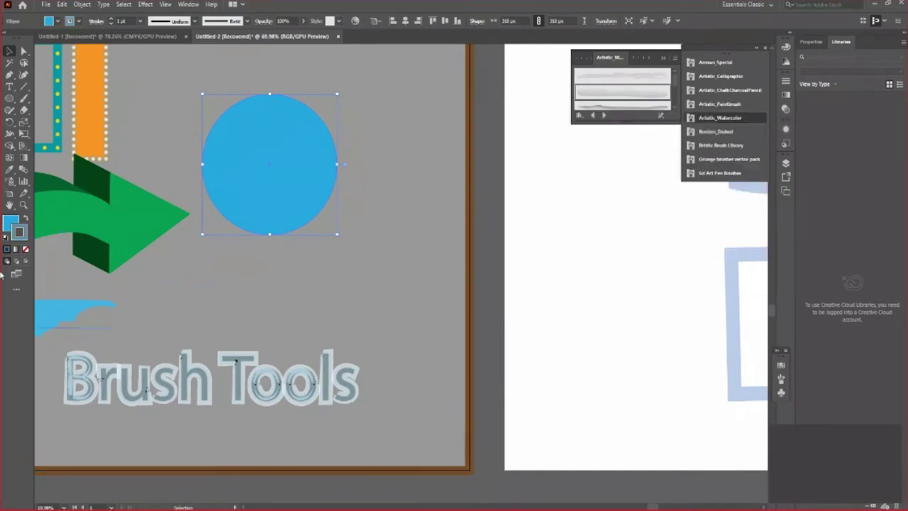
left_click(12, 226)
double_click(12, 226)
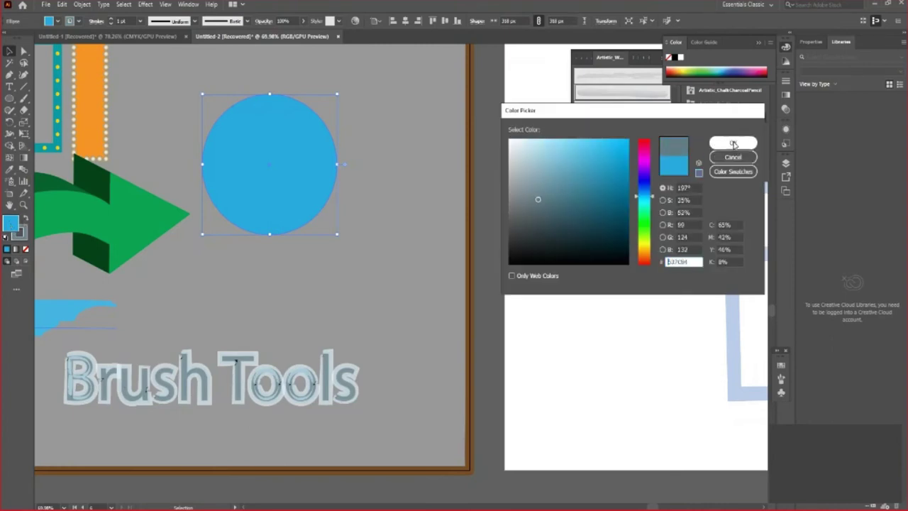
left_click(733, 143)
Step: Give the circle a thicker Light Wash - Thick watercolor stroke and shift it right
left_click(649, 90)
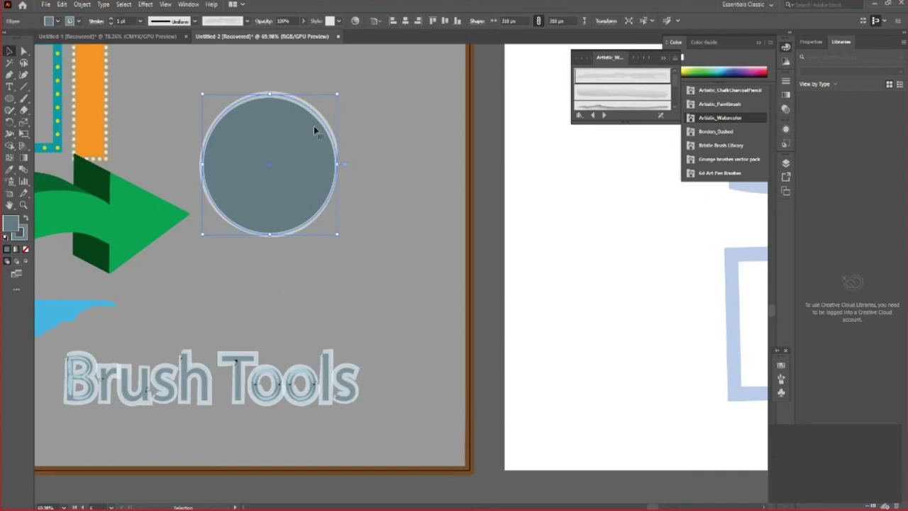
scroll(314, 126, "up", 3)
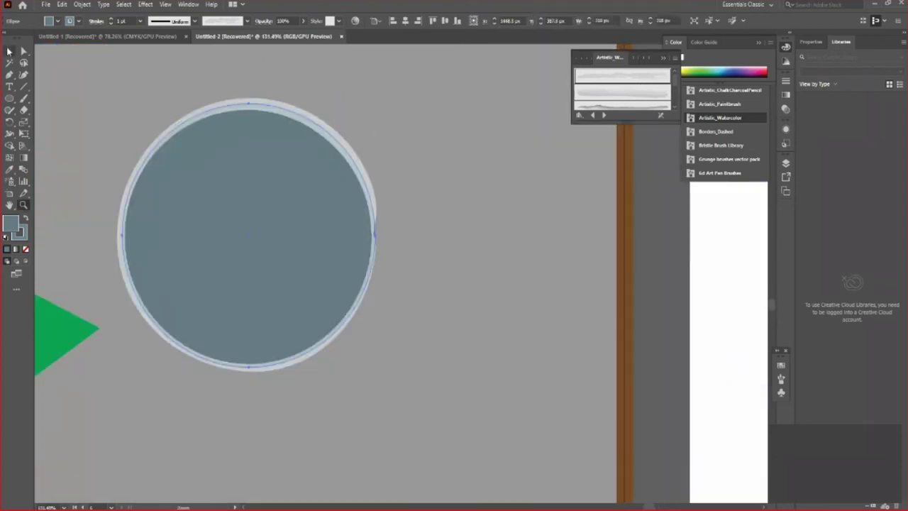
left_click(111, 22)
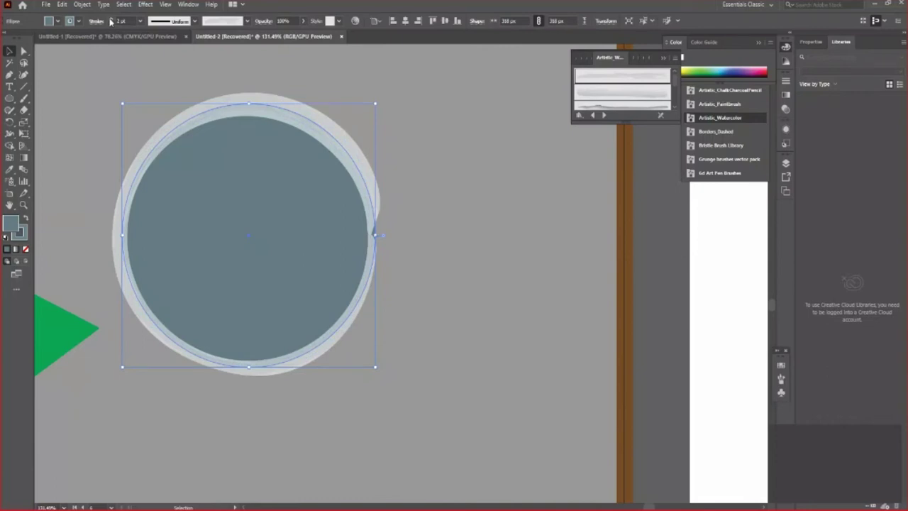
left_click(111, 21)
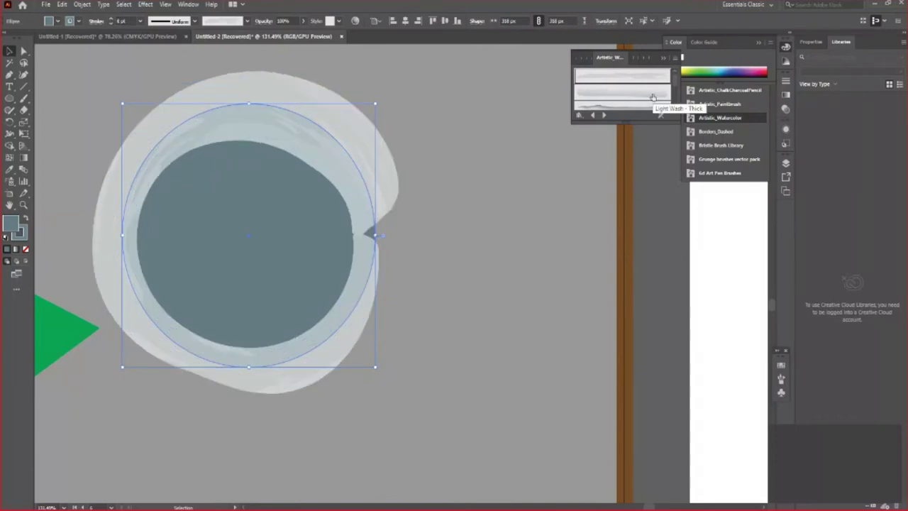
left_click(653, 96)
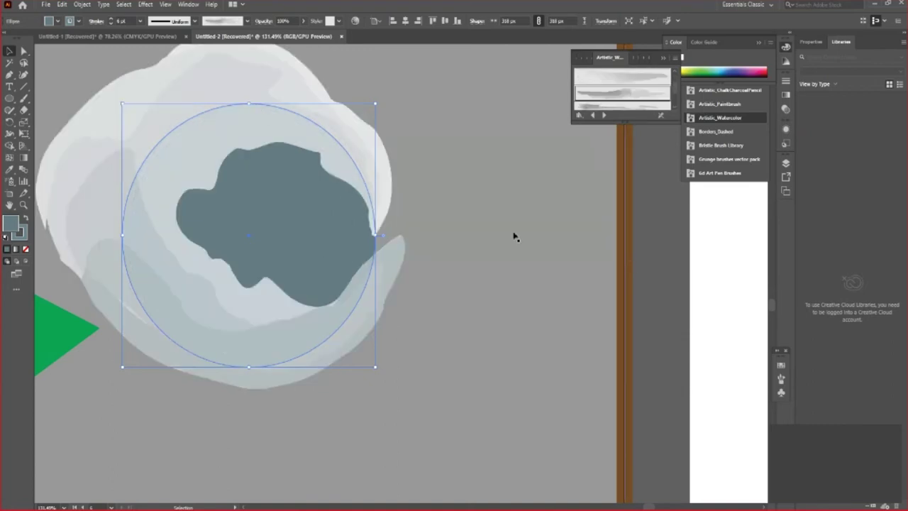
scroll(341, 213, "up", 1)
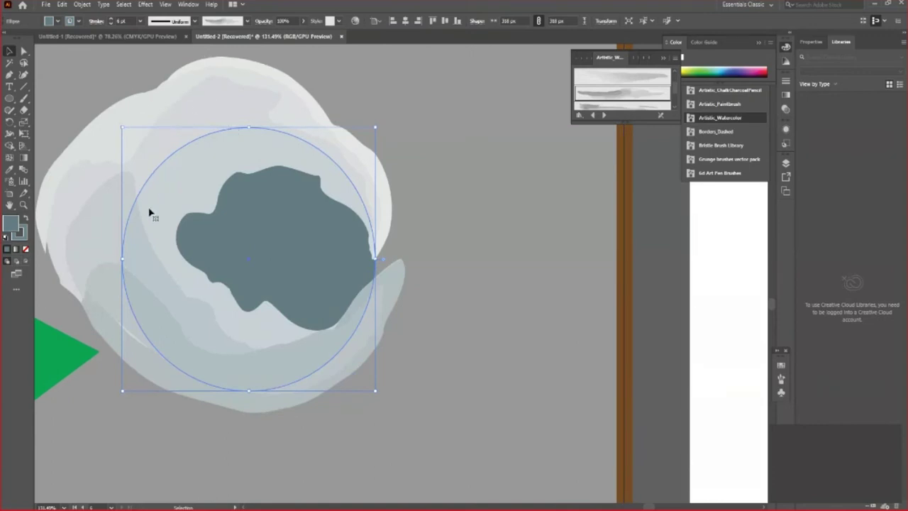
left_click_drag(267, 274, 341, 269)
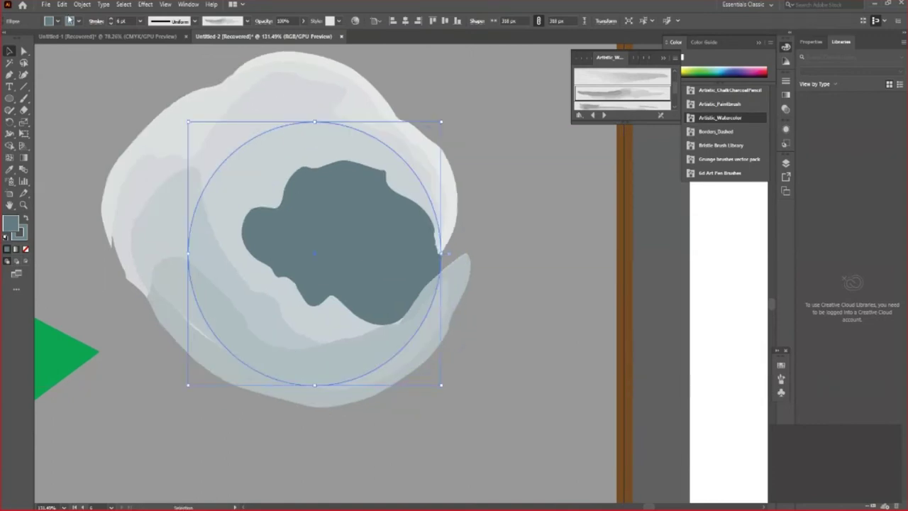
Step: Remove the circle's fill and make its watercolor stroke light blue
left_click(57, 20)
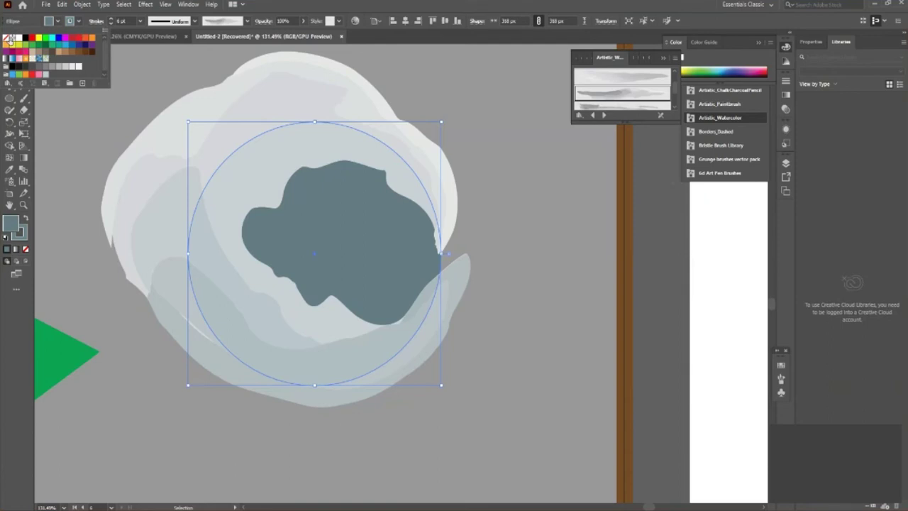
left_click(10, 39)
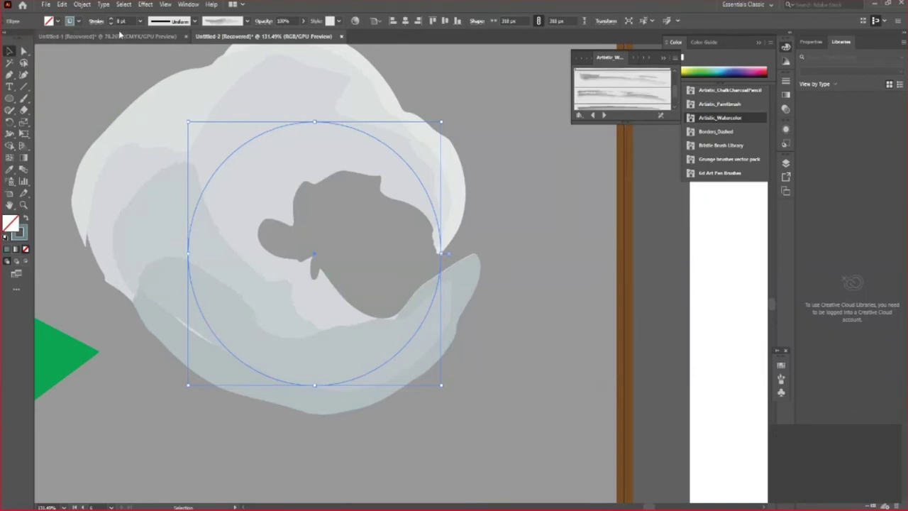
left_click(77, 21)
left_click(64, 44)
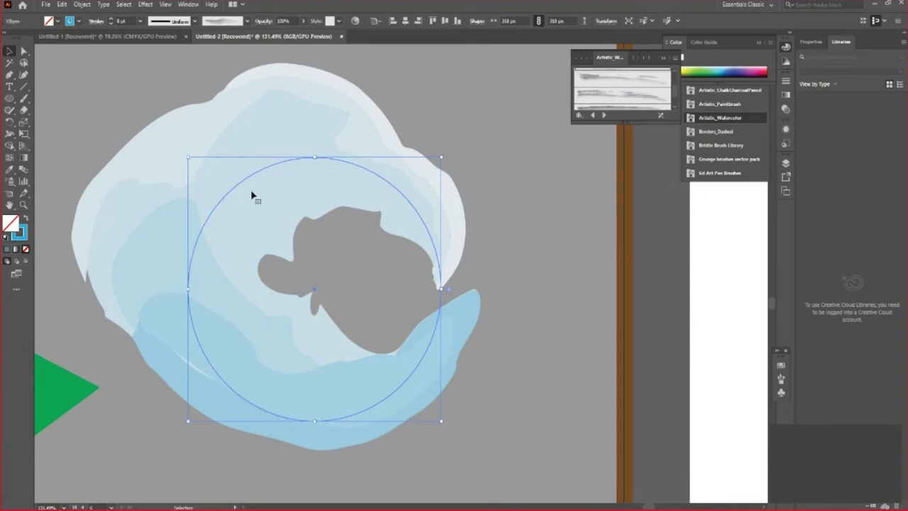
left_click(287, 231, "alt")
Step: Duplicate the Brush Tools artboard onto a new artboard directly below it
left_click(210, 256, "alt")
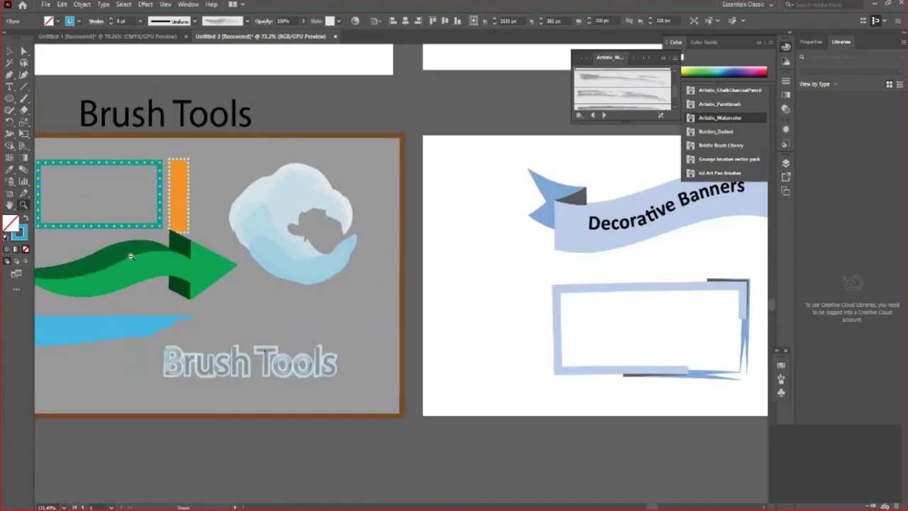
left_click(248, 341, "alt")
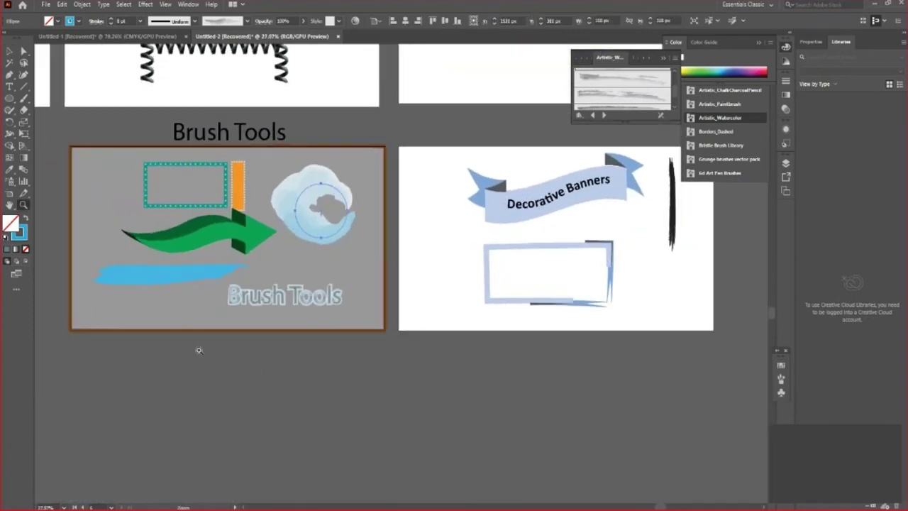
key("v")
scroll(241, 383, "down", 2)
scroll(259, 387, "down", 1)
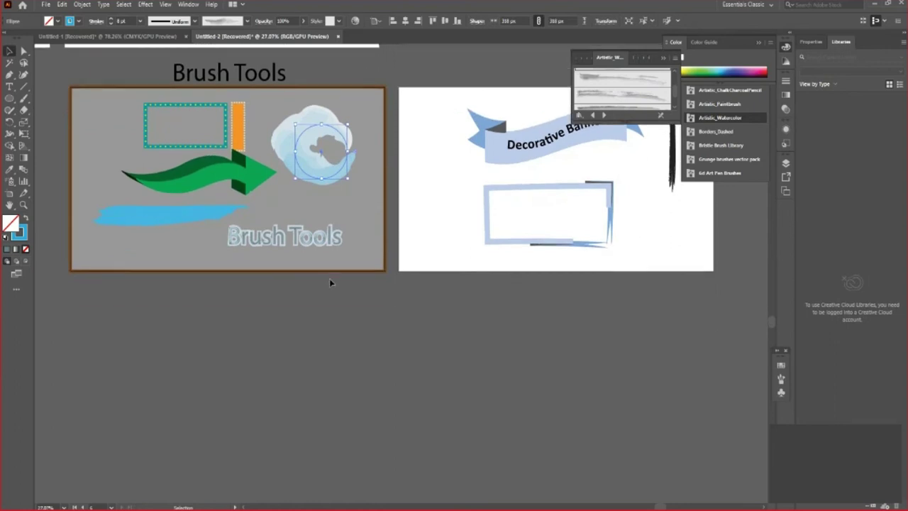
scroll(266, 383, "up", 2)
scroll(265, 384, "down", 1)
left_click(219, 397)
key("shift+o")
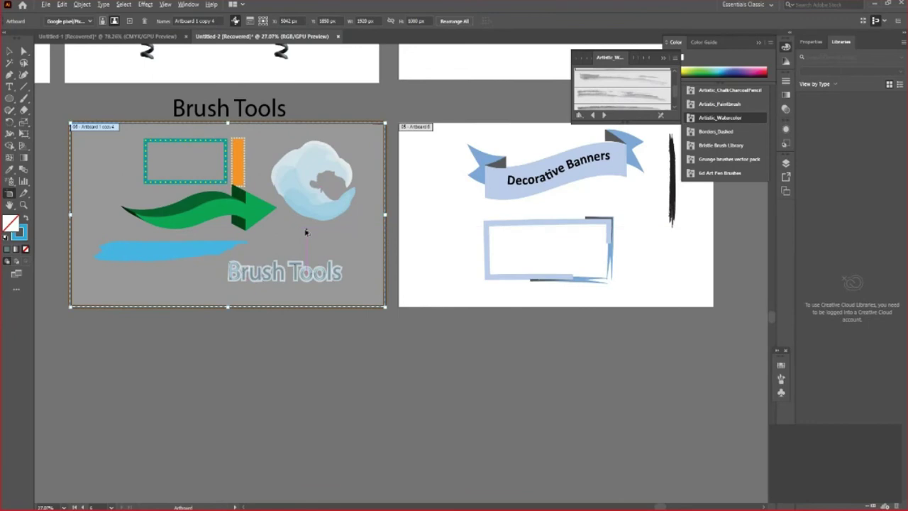
left_click_drag(306, 232, 304, 451)
scroll(320, 291, "down", 3)
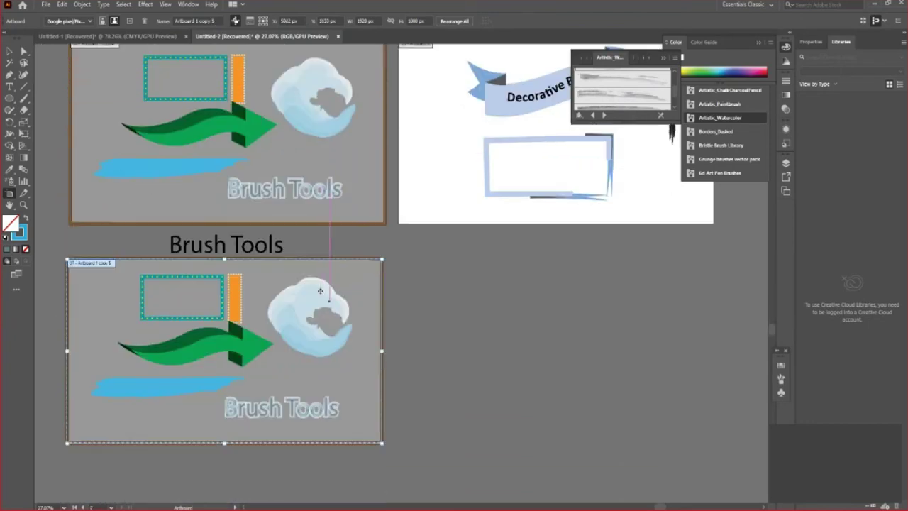
left_click(9, 51)
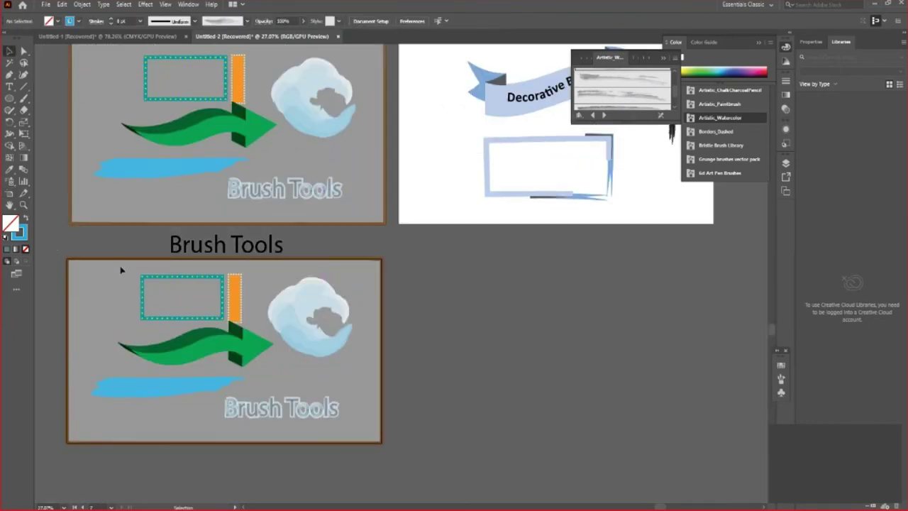
Step: Delete the copied artwork on the new artboard and draw a circle there
key("ctrl+alt+a")
key("Delete")
key("l")
left_click_drag(213, 347, 273, 409)
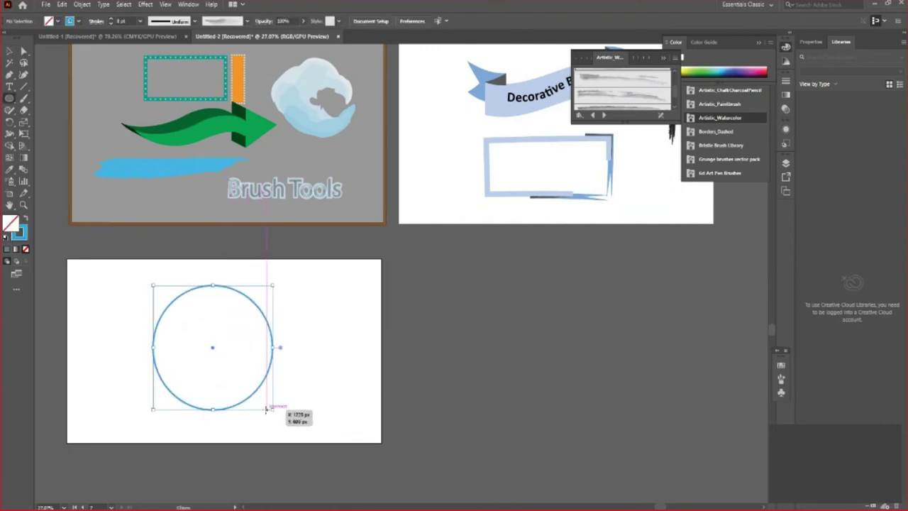
left_click(9, 51)
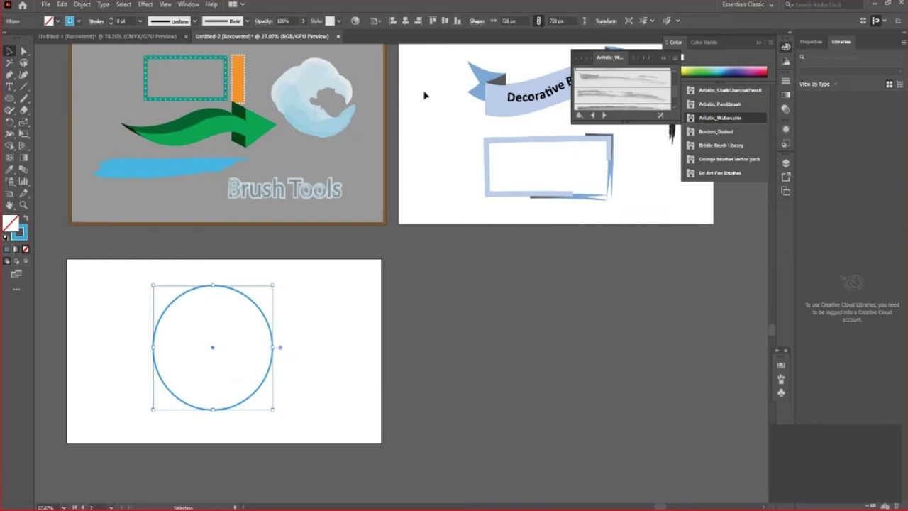
Step: Apply a watercolor brush to the circle, shrink it, and set its stroke to 8 pt
left_click(623, 91)
key("z")
mouse_move(226, 414)
left_mouse_down()
mouse_move(323, 401)
mouse_move(337, 385)
left_mouse_up()
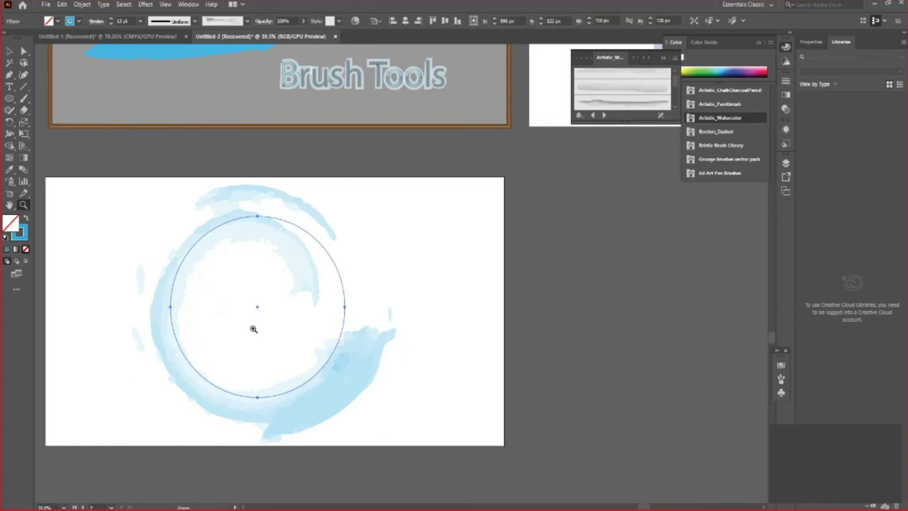
key("v")
left_click_drag(347, 215, 310, 252)
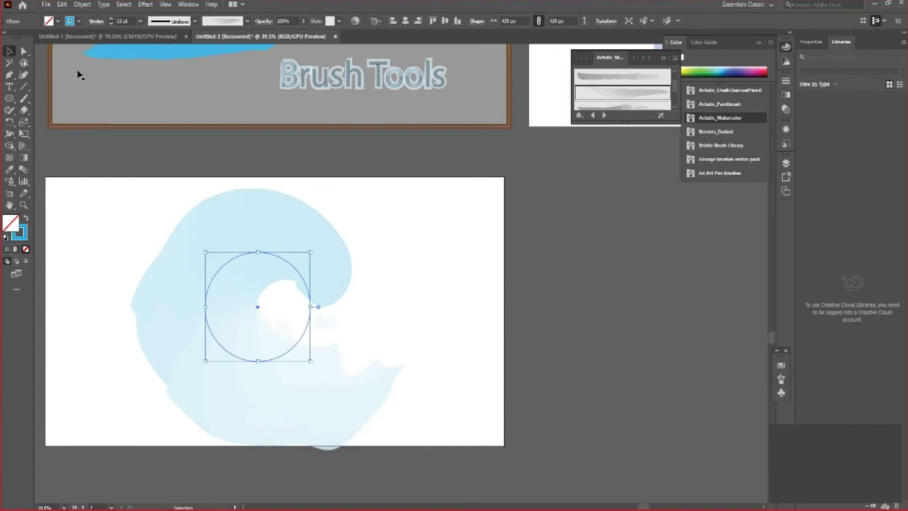
left_click(110, 24)
left_click(111, 24)
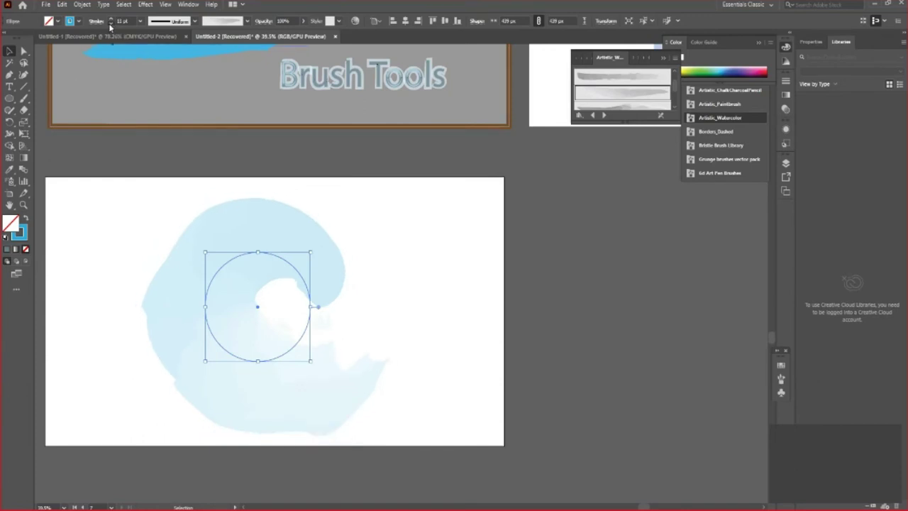
left_click(111, 23)
left_click(111, 23)
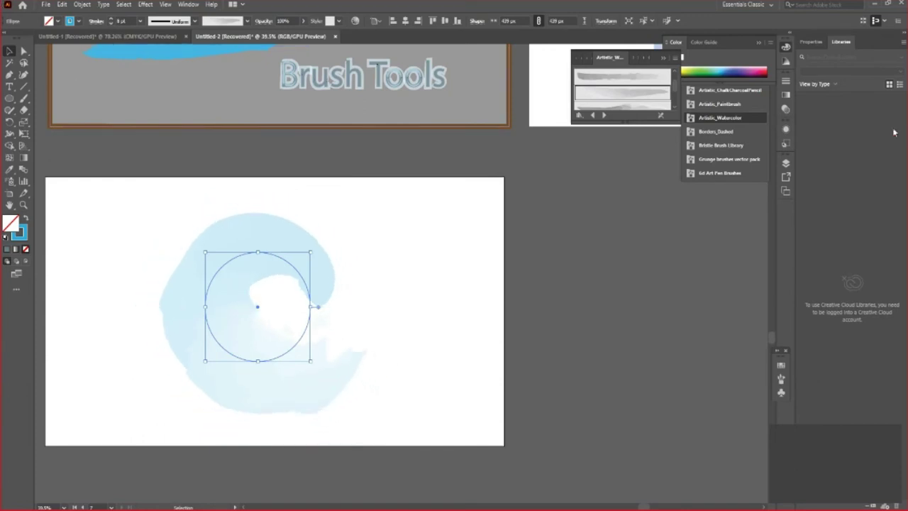
Step: Try streaky, ring-like and thick full watercolor brushes on the circle
left_click(622, 93)
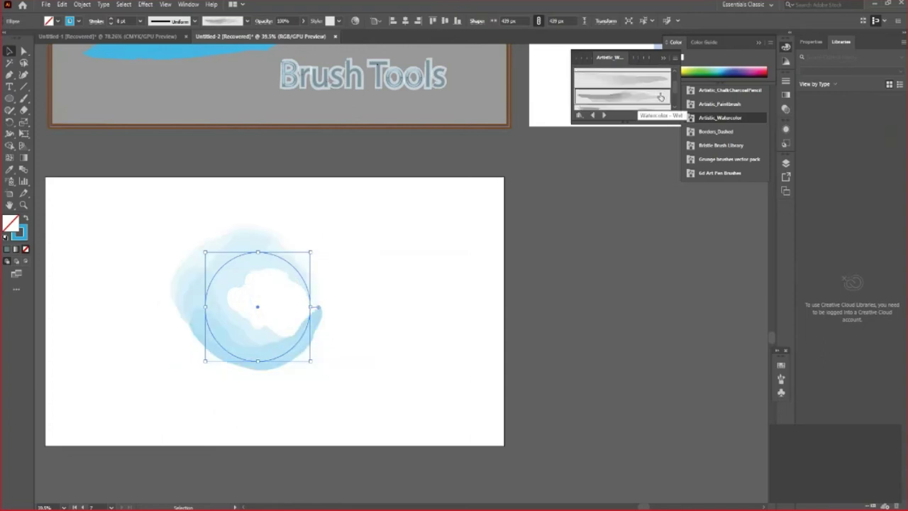
scroll(676, 94, "down", 1)
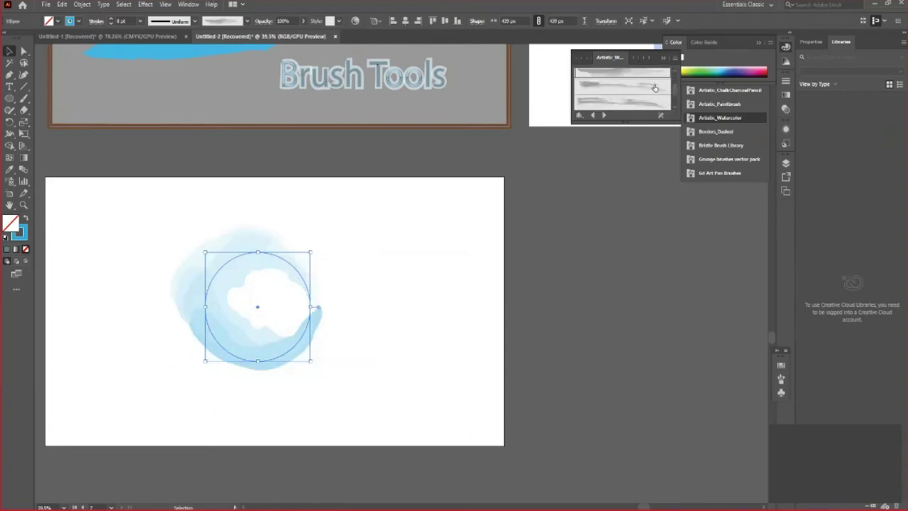
left_click(652, 88)
scroll(677, 95, "down", 1)
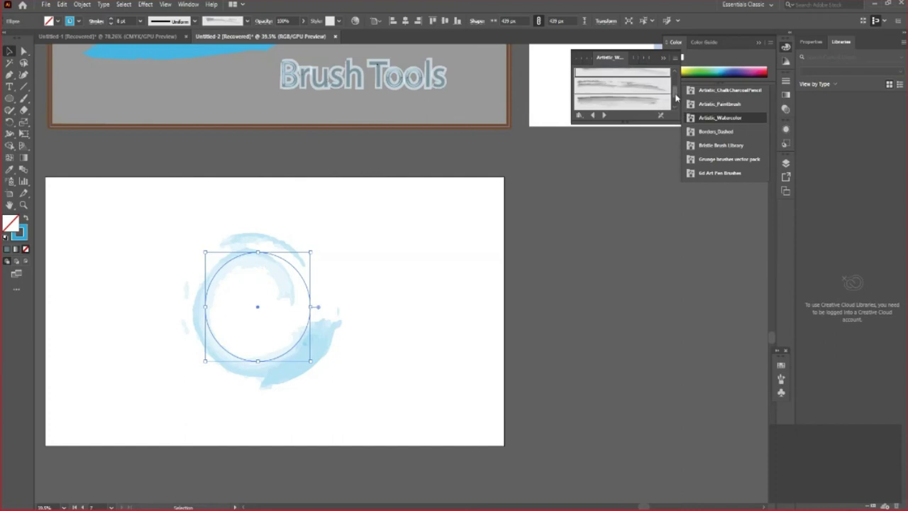
left_click(651, 87)
scroll(676, 100, "down", 1)
scroll(676, 100, "down", 1)
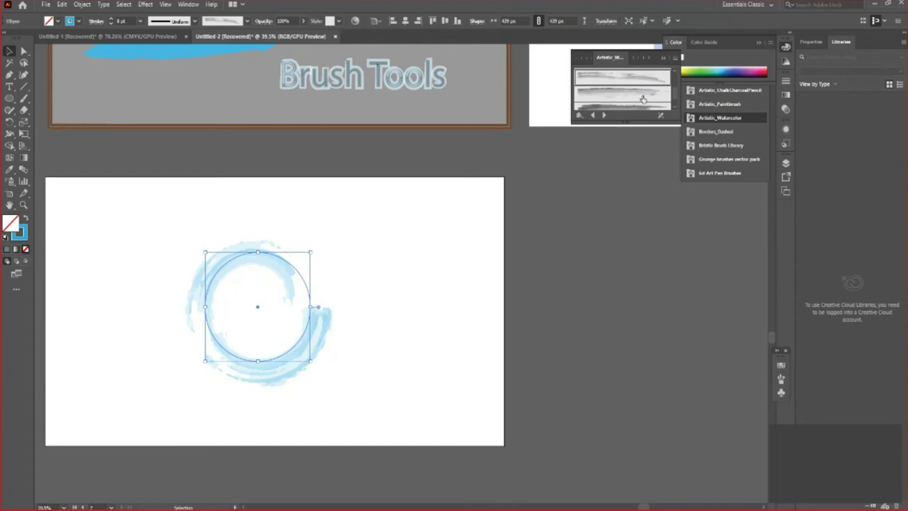
left_click(643, 98)
key("a")
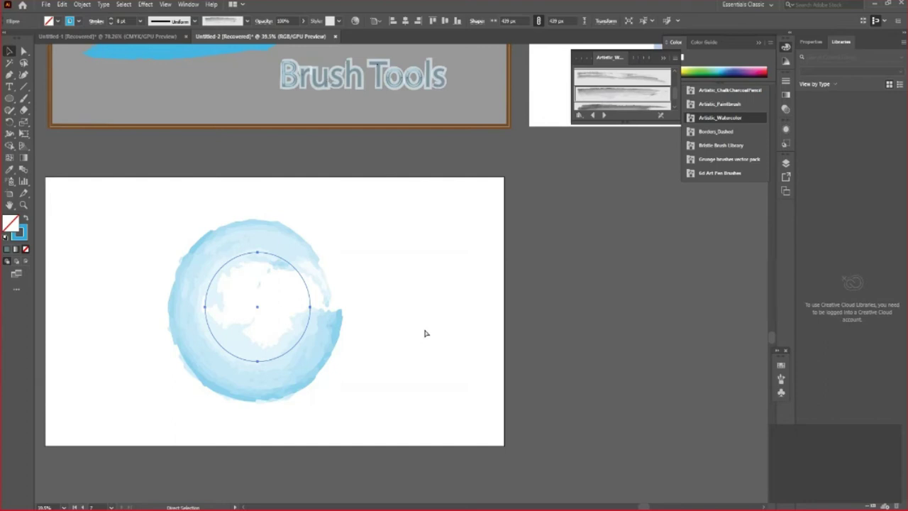
key("v")
Step: Make the stroke bluish-purple and layer lavender and blue-edged watercolor washes on the circle
left_click(78, 22)
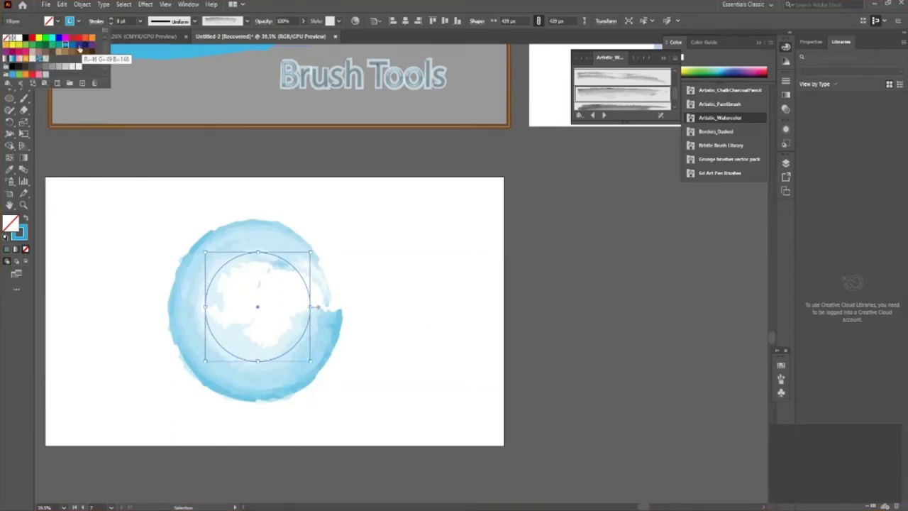
left_click(79, 51)
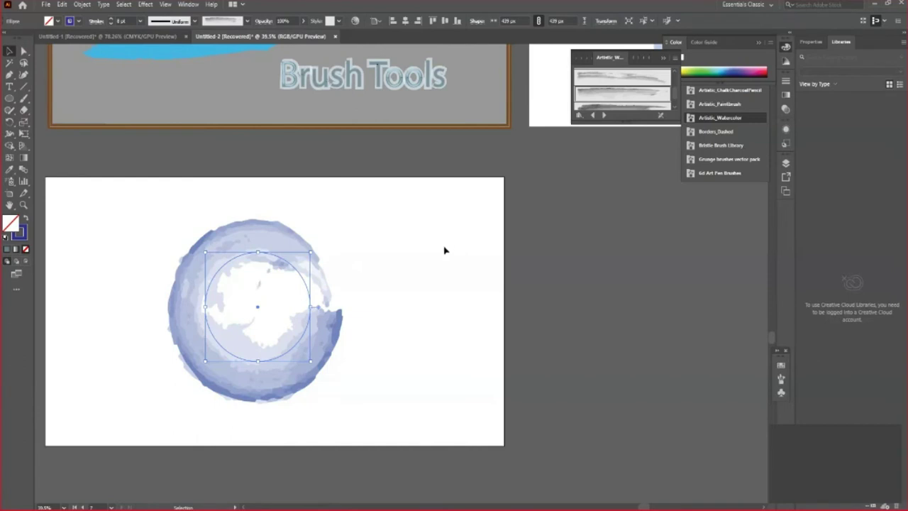
left_click(646, 76)
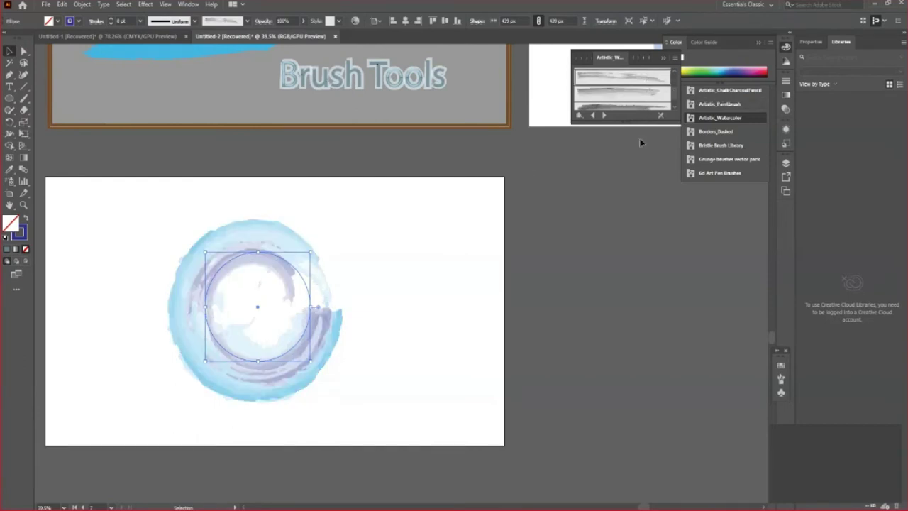
scroll(656, 96, "down", 2)
left_click(654, 91)
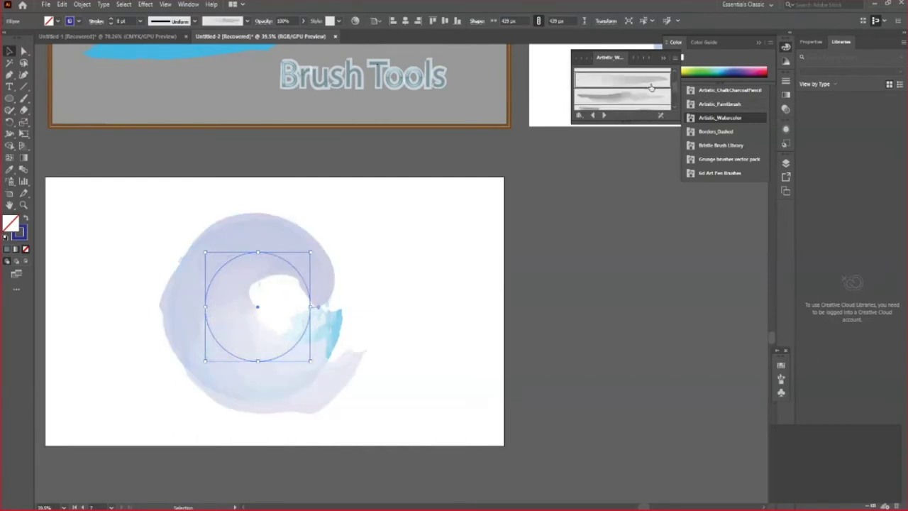
left_click(650, 101)
left_click(422, 343)
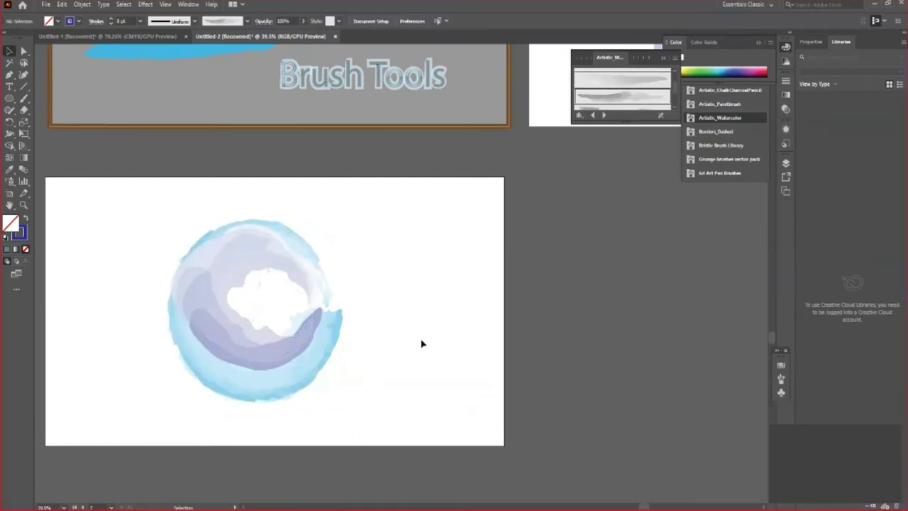
left_click(286, 355)
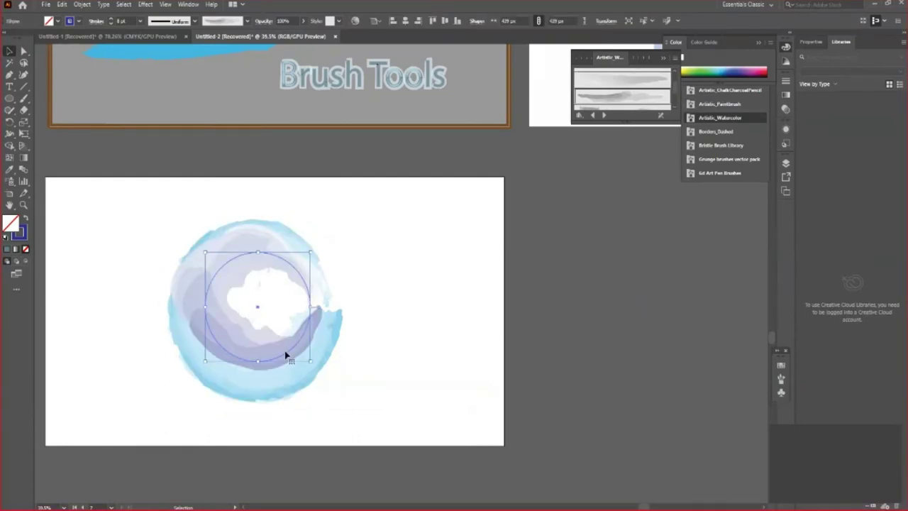
Step: Rotate the circle and its watercolour stroke clockwise
key("a")
key("v")
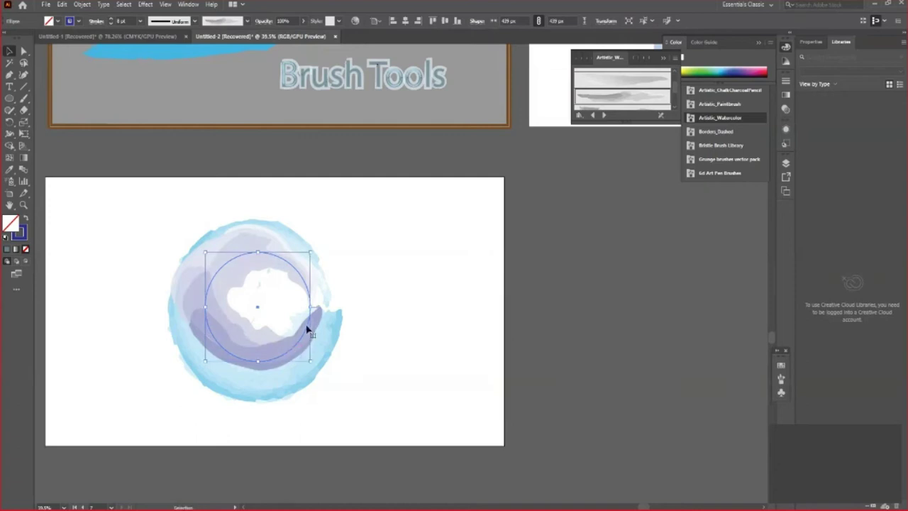
left_click_drag(311, 249, 284, 418)
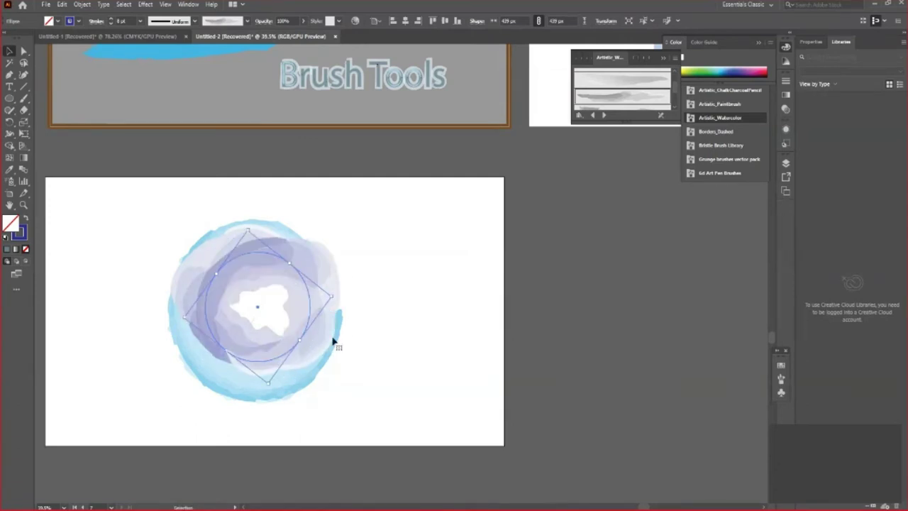
left_click(78, 22)
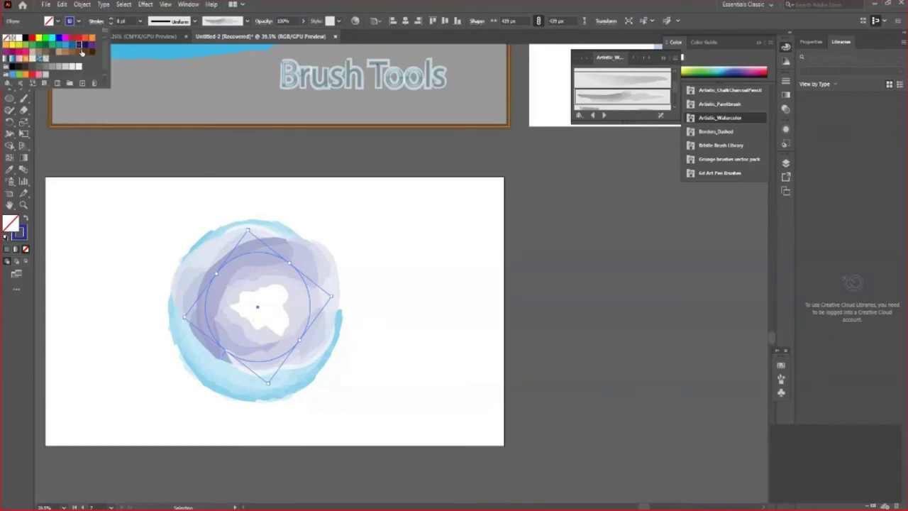
left_click(224, 197)
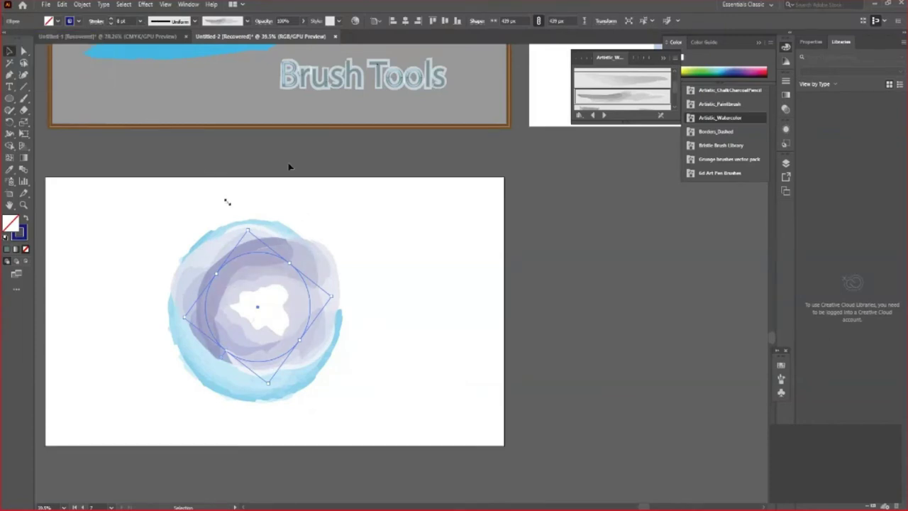
Step: Try purple watercolour brushes on the circle, settling on a lighter purple one
scroll(678, 94, "down", 1)
scroll(677, 94, "down", 1)
left_click(644, 107)
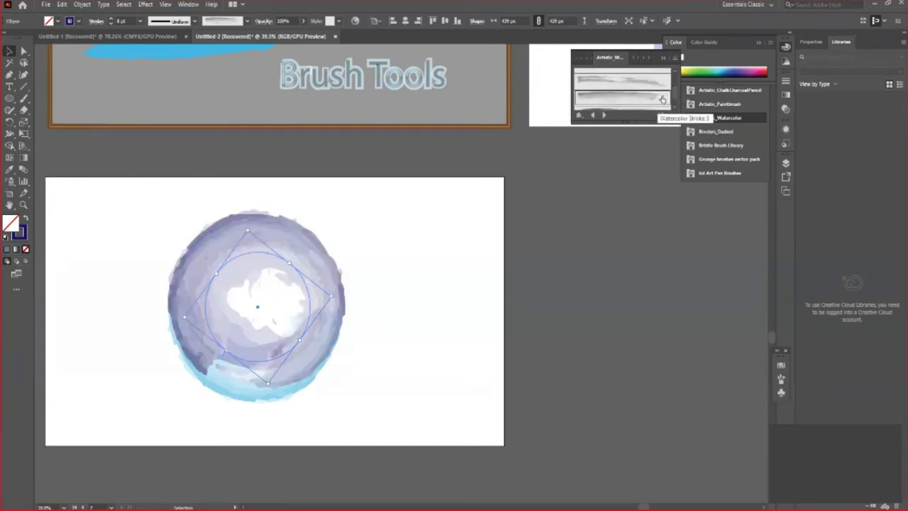
scroll(677, 96, "down", 1)
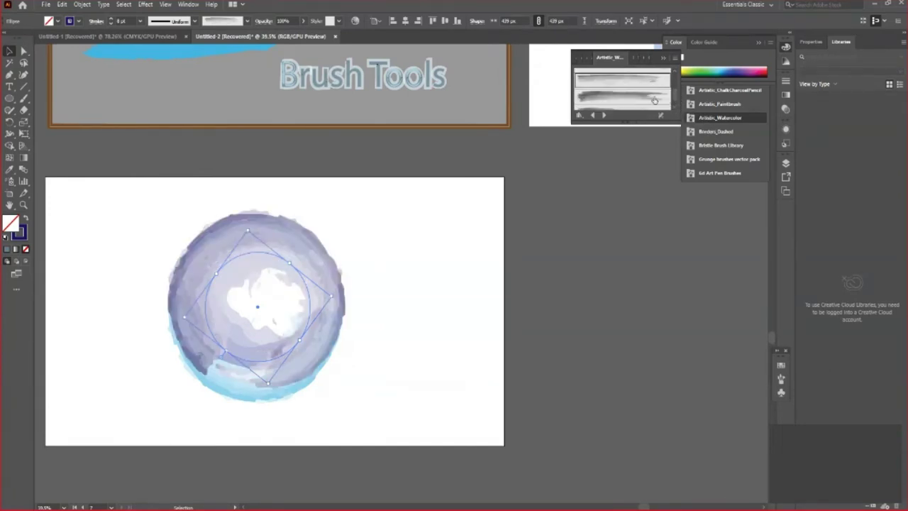
left_click(621, 96)
scroll(640, 84, "down", 1)
left_click(641, 83)
left_click(636, 313)
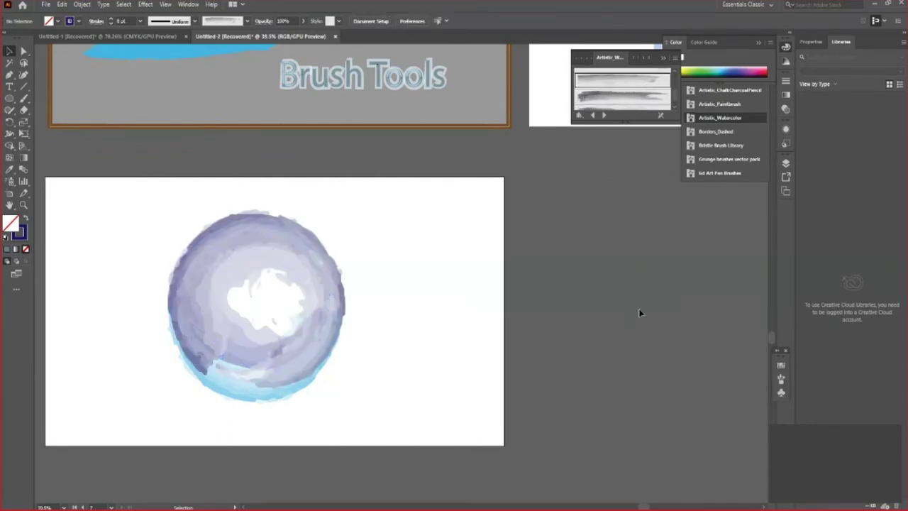
Step: Recolour the circle's stroke a lighter, less saturated lavender in the Color Picker
left_click(333, 306)
double_click(18, 232)
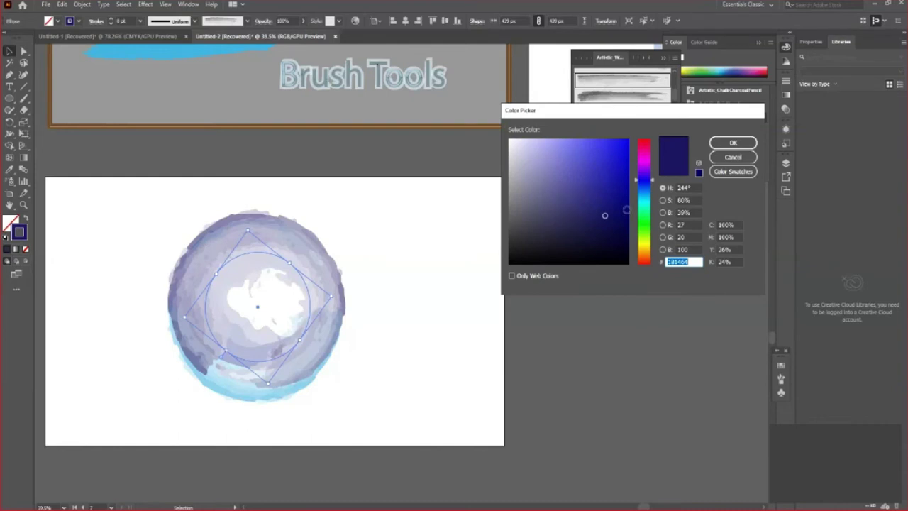
left_click_drag(607, 215, 582, 189)
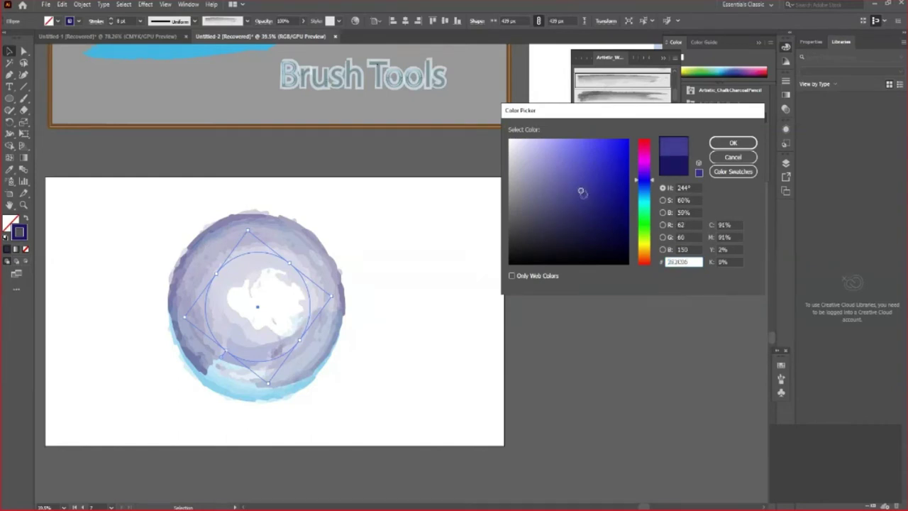
left_click(564, 171)
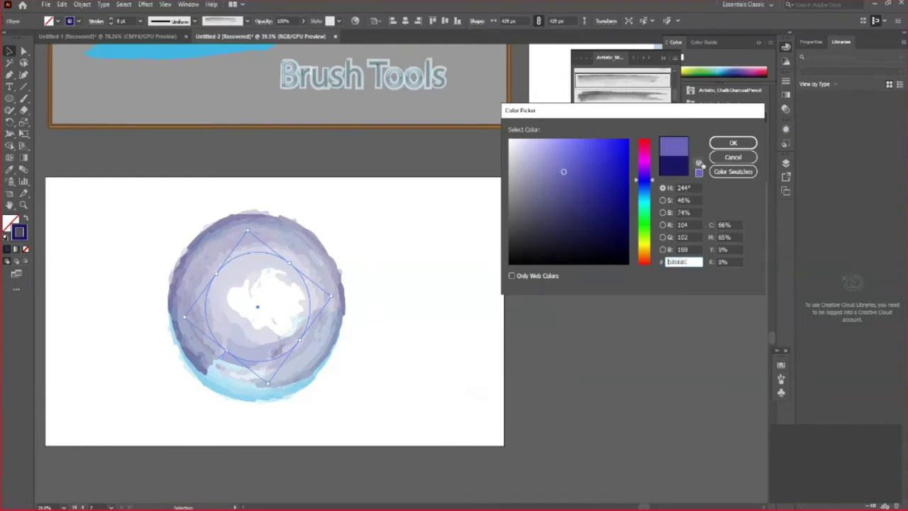
left_click(750, 147)
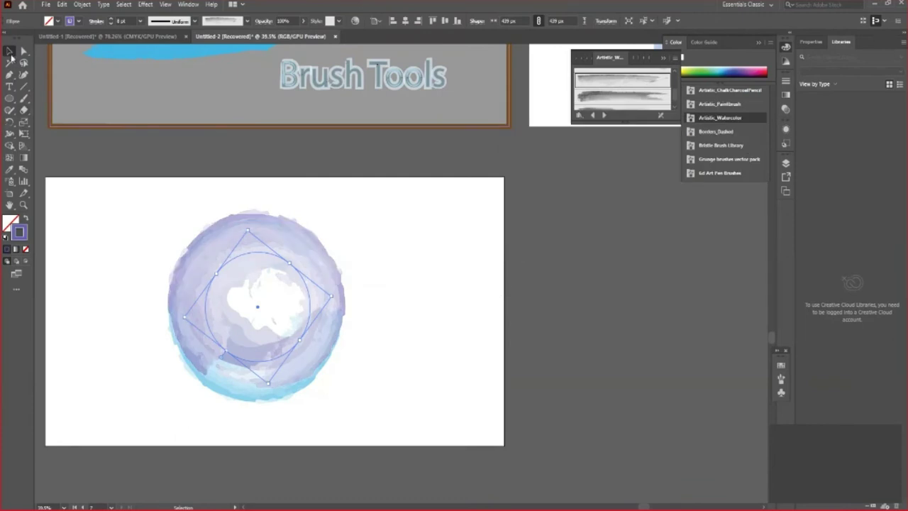
Step: Scale the purple watercolour circle down inside the blue wash, then zoom in on the artwork
left_click(171, 177)
scroll(561, 277, "down", 1)
scroll(426, 262, "down", 1)
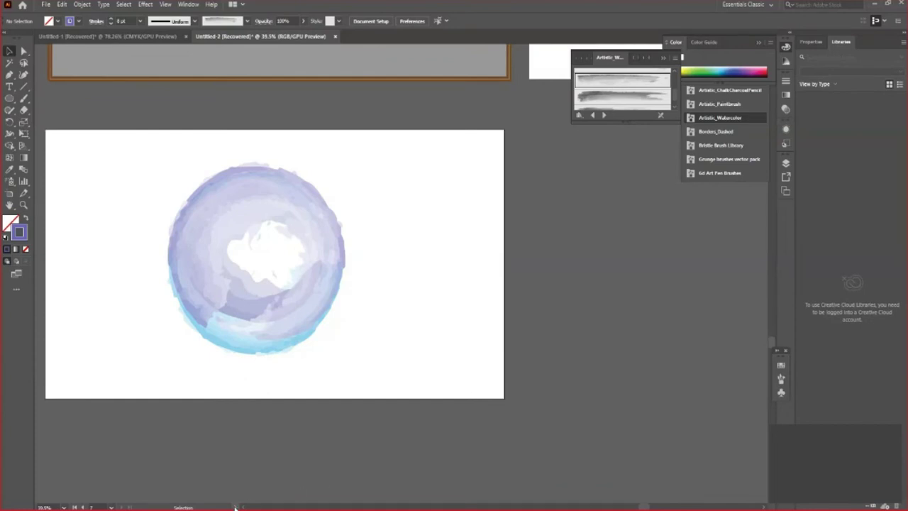
scroll(282, 253, "left", 1)
scroll(281, 252, "left", 2)
scroll(282, 253, "left", 1)
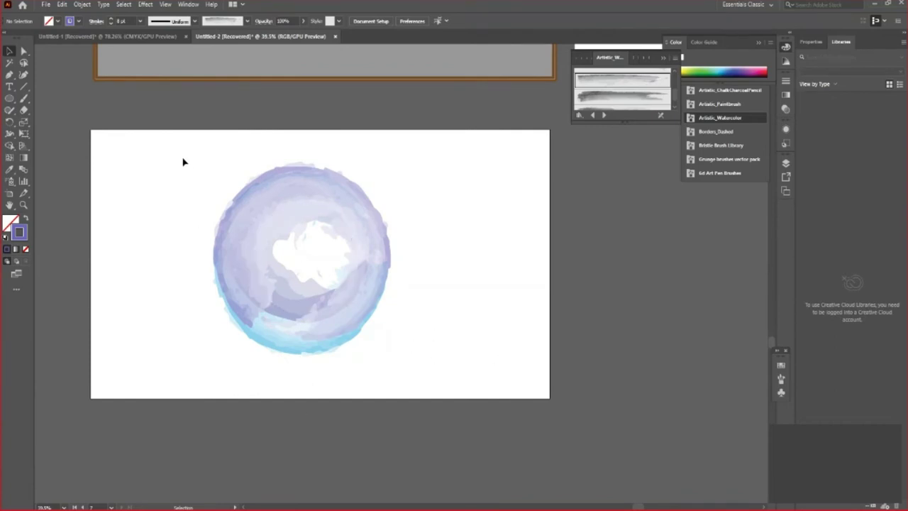
left_click(360, 254)
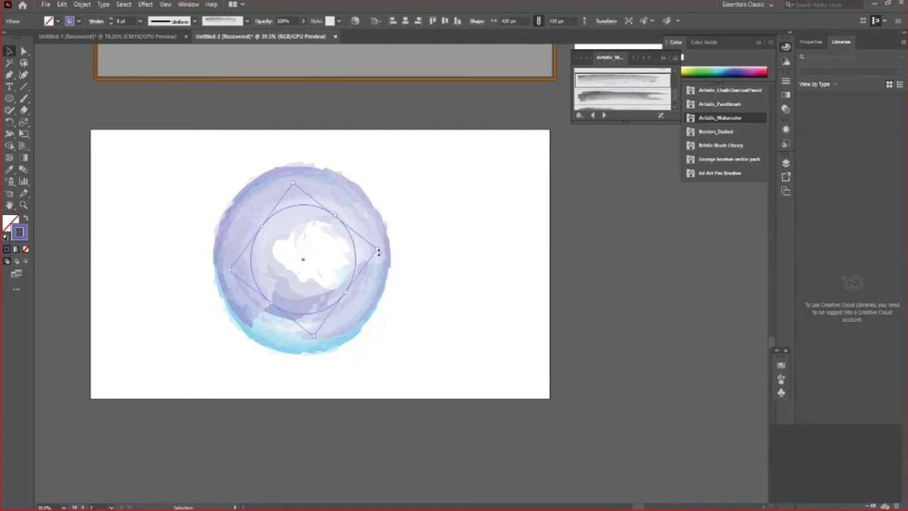
left_click_drag(378, 252, 349, 254)
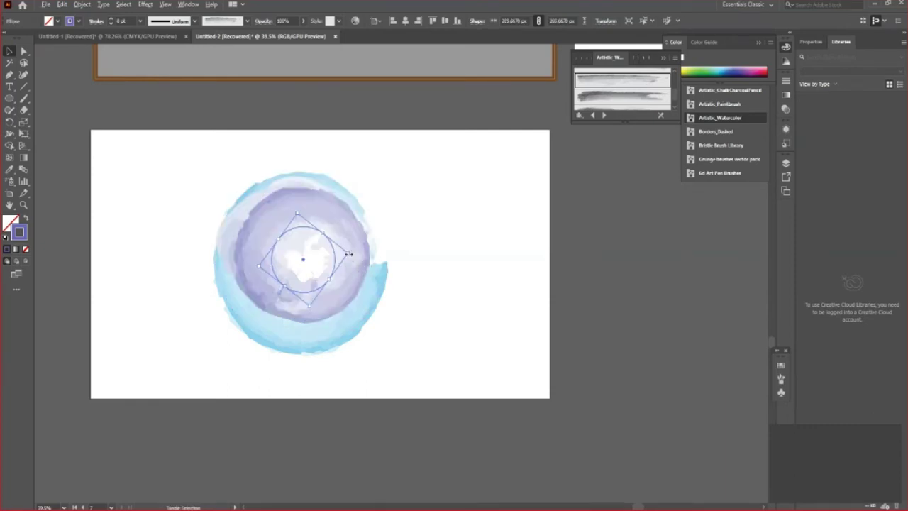
left_click(639, 356)
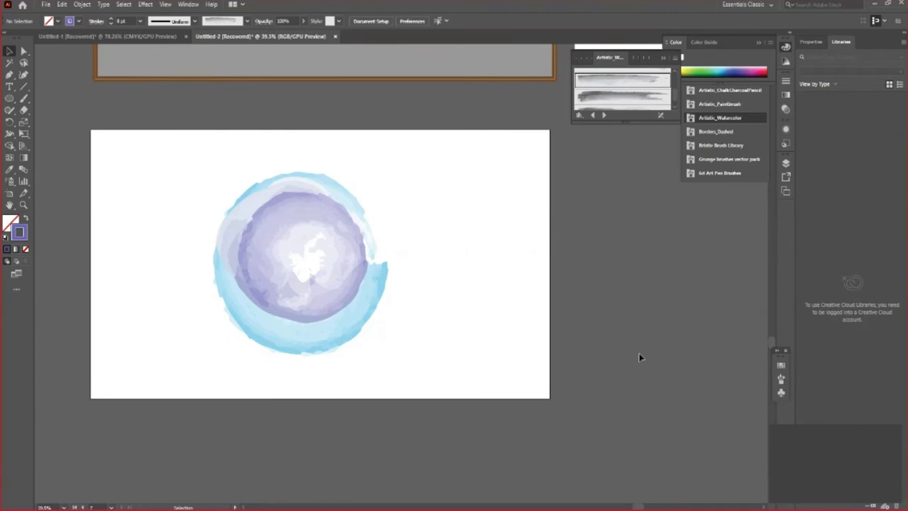
key("backslash")
left_click_drag(263, 293, 298, 308)
Step: Type a text line on the circle and scale it up into a large heading
left_click(9, 50)
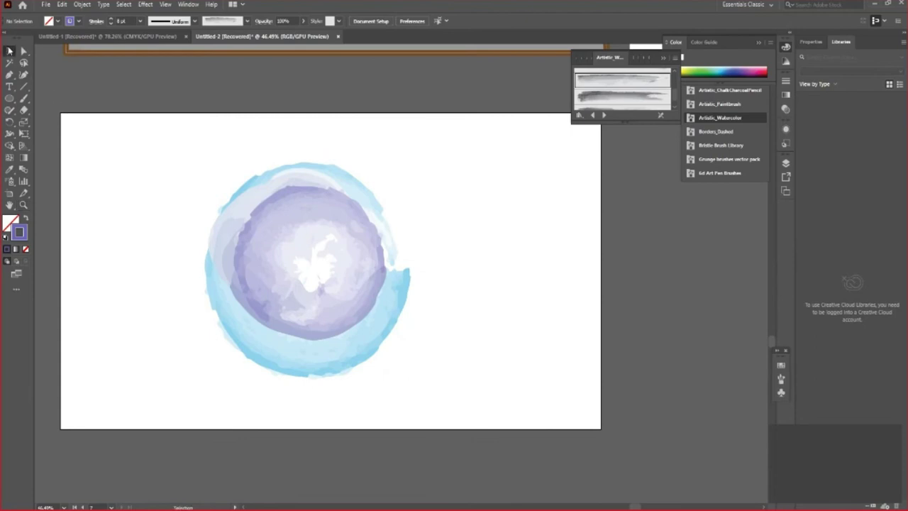
key("t")
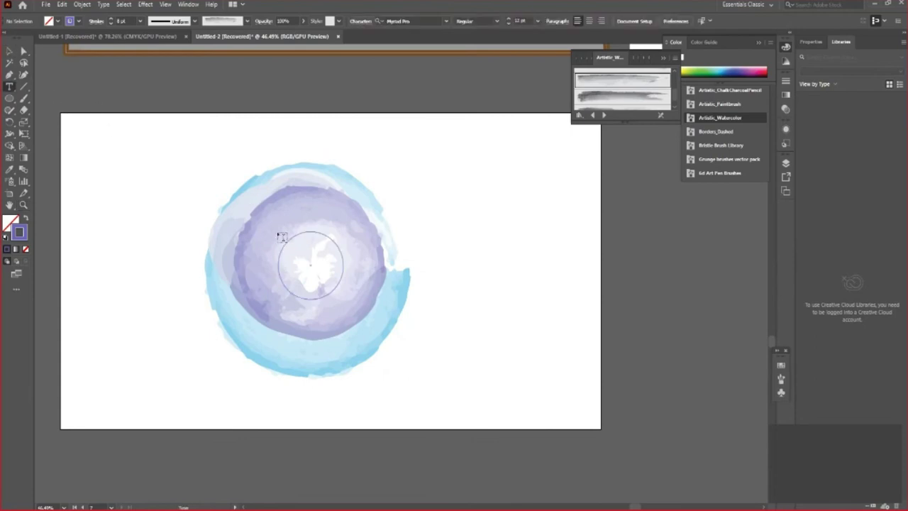
left_click(287, 225)
type("Happ")
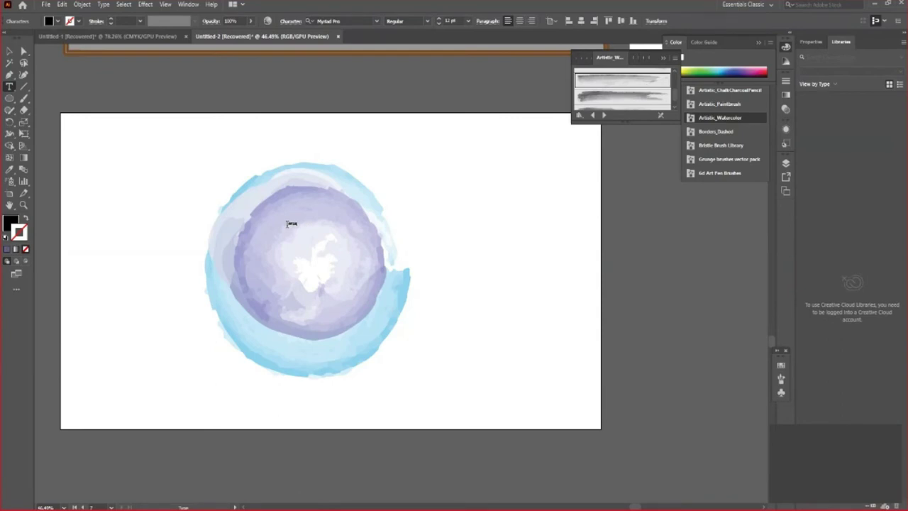
key("Escape")
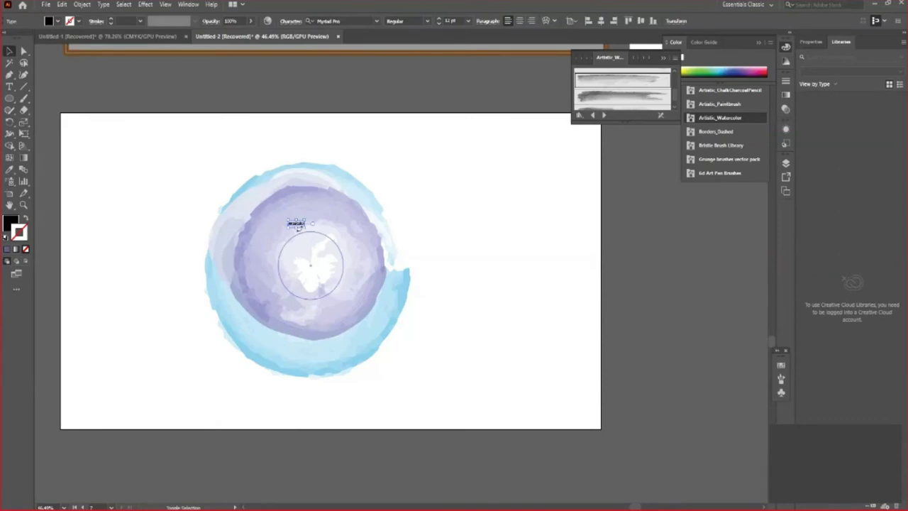
mouse_move(302, 226)
left_mouse_down()
mouse_move(438, 270)
mouse_move(394, 252)
left_mouse_up()
Step: Correct the text so it reads 'Water Color'
key("t")
left_click(330, 247)
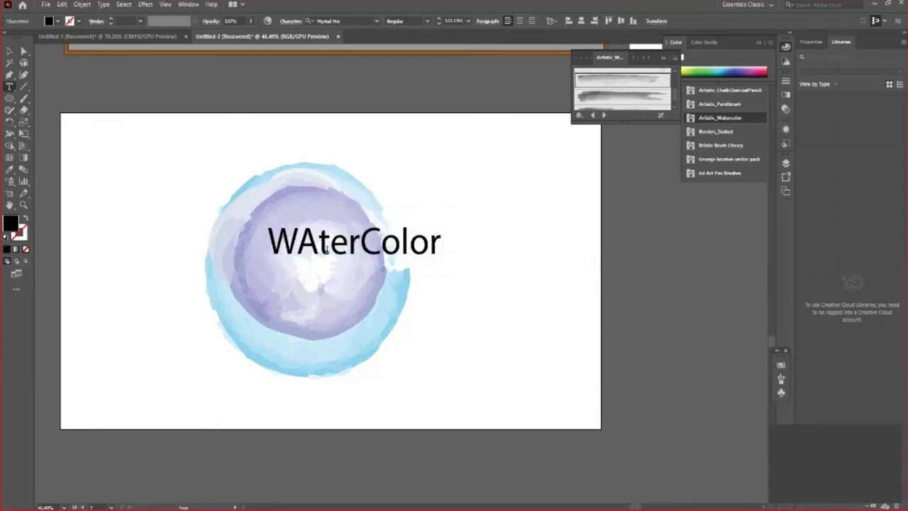
key("BackSpace")
key("BackSpace")
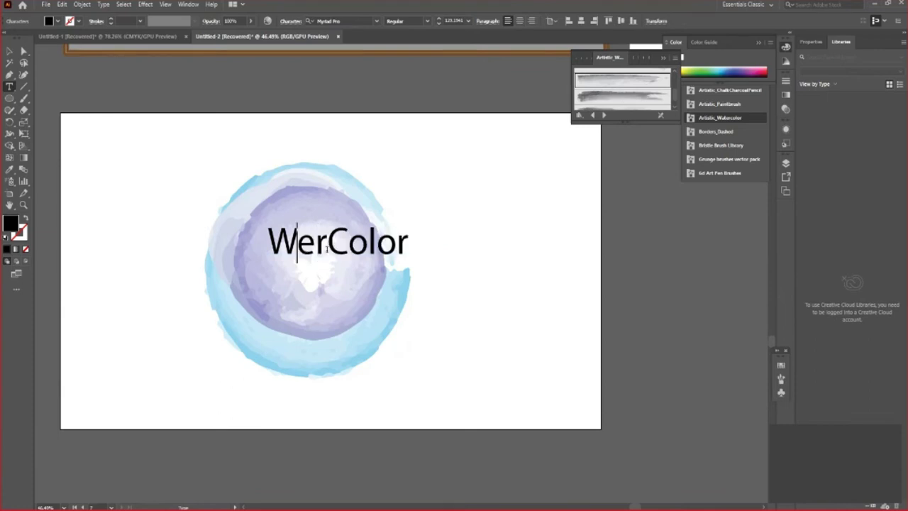
type("at")
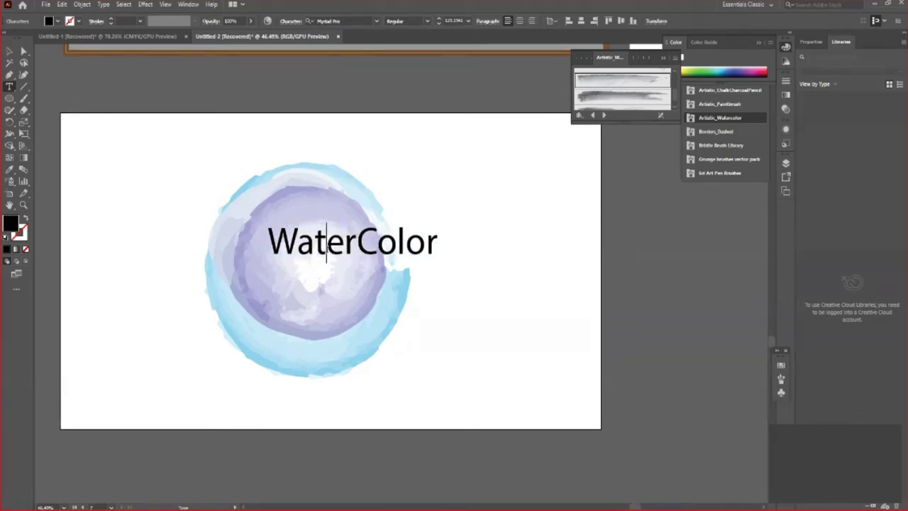
left_click(359, 247)
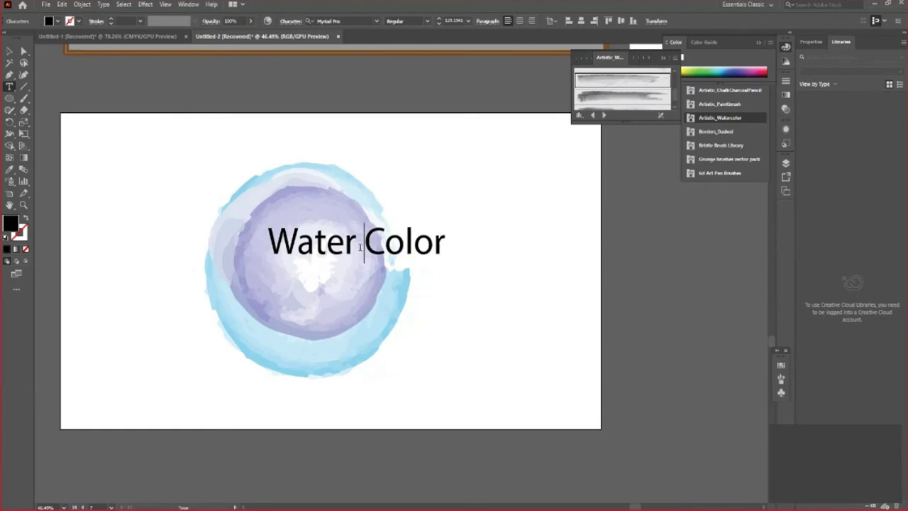
left_click(9, 51)
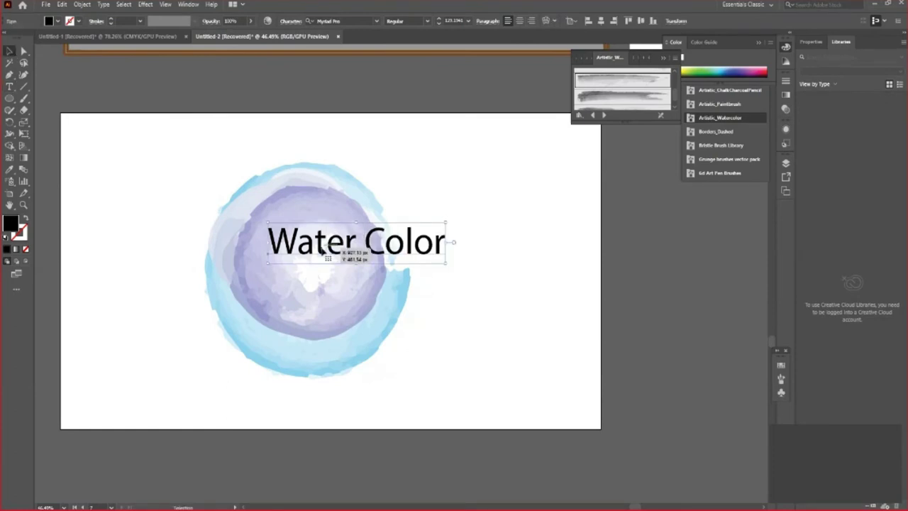
Step: Move the 'Water Color' title across the circle's middle and colour it light grey
left_click_drag(321, 252, 277, 287)
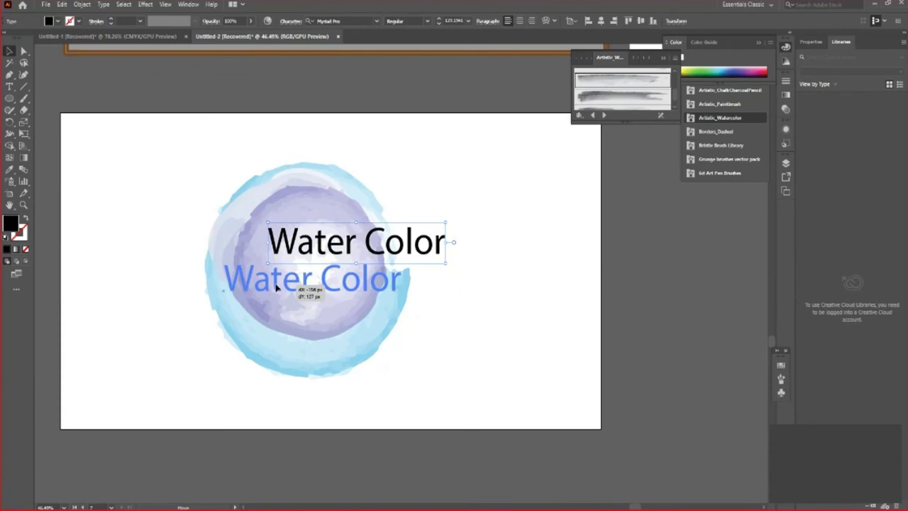
left_click_drag(277, 287, 277, 287)
left_click(48, 21)
left_click(39, 66)
left_click(47, 67)
left_click(148, 267)
left_click(548, 306)
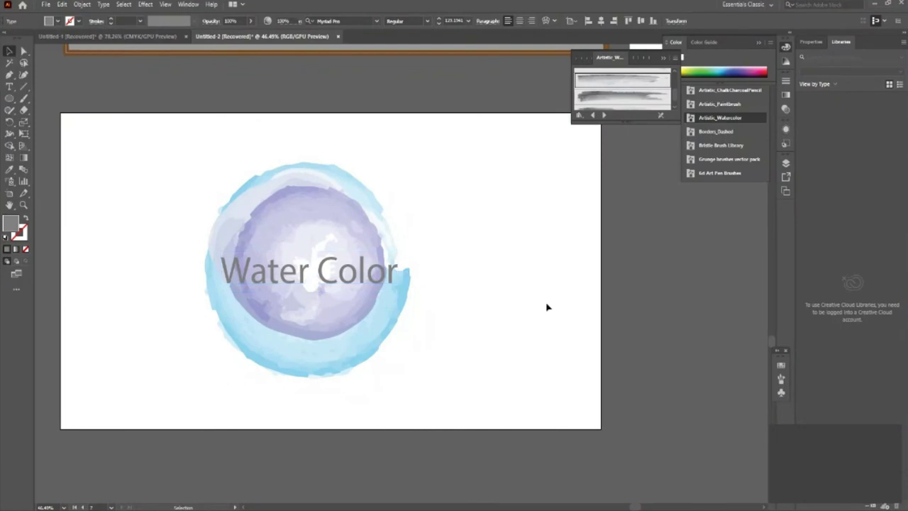
scroll(478, 306, "down", 2)
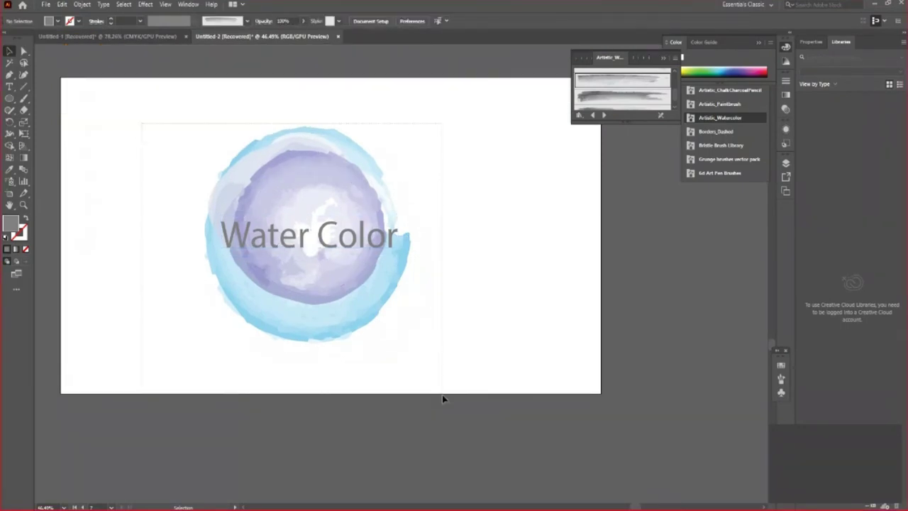
Step: Shift the circle artwork left and draw a strongly rounded rectangle beside it
left_click(368, 279)
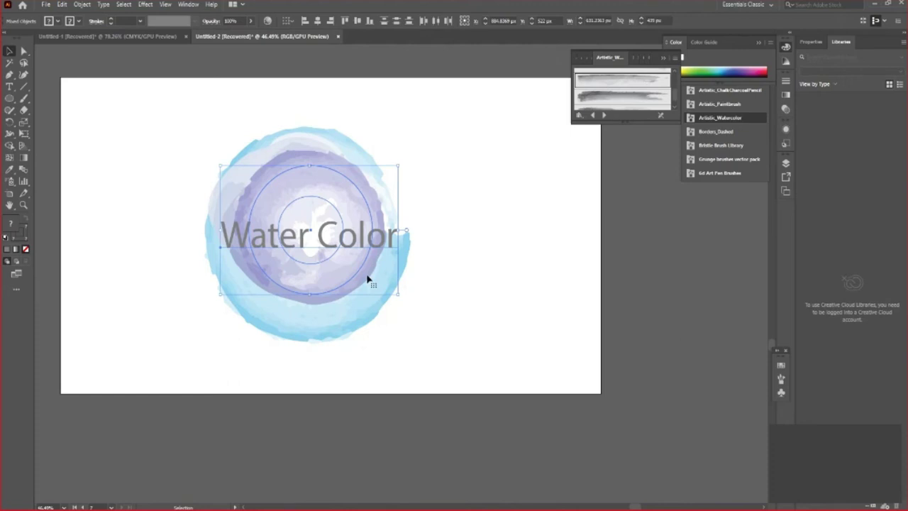
key("ctrl+z")
key("m")
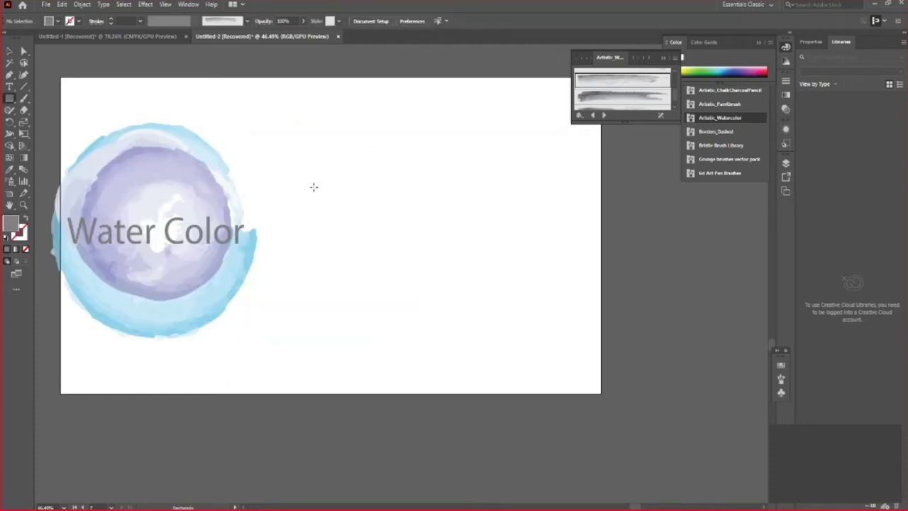
mouse_move(311, 201)
left_mouse_down()
mouse_move(530, 290)
mouse_move(499, 292)
left_mouse_up()
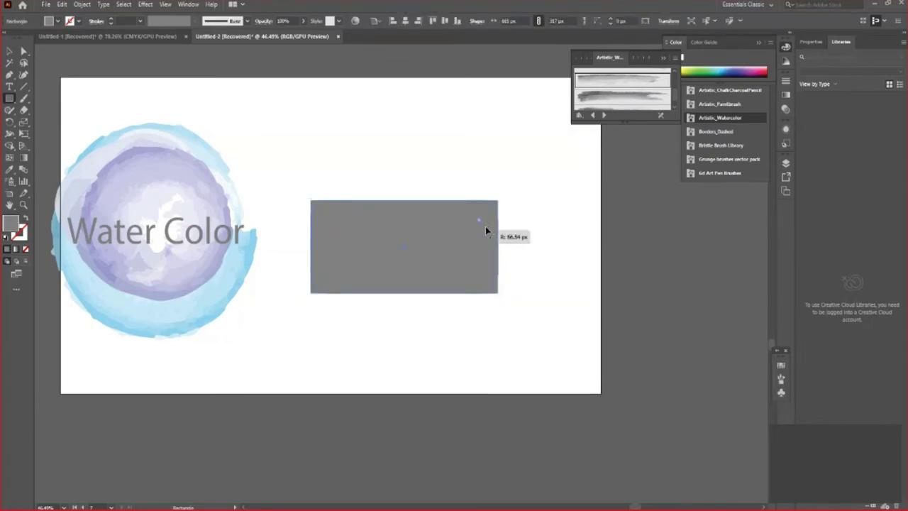
left_click_drag(492, 212, 474, 227)
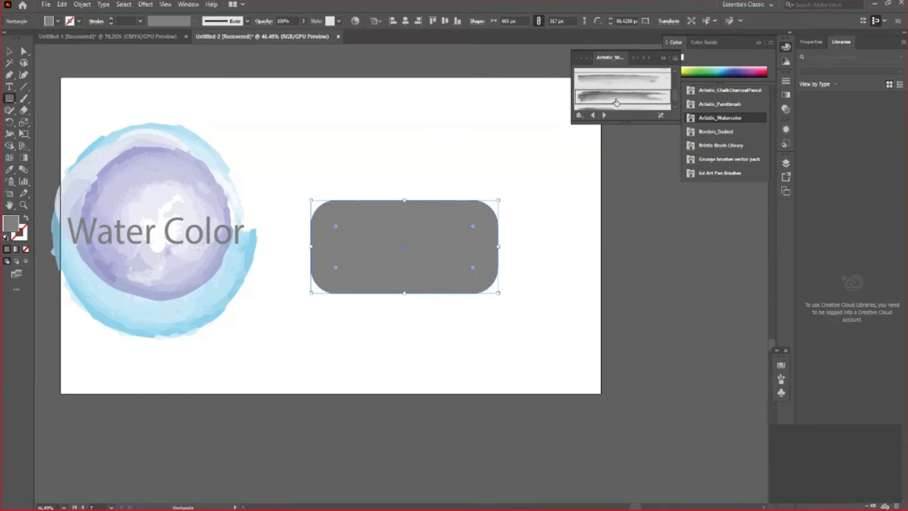
Step: Give the rectangle an Artistic_Watercolor brush outline and remove its fill
left_click(614, 98)
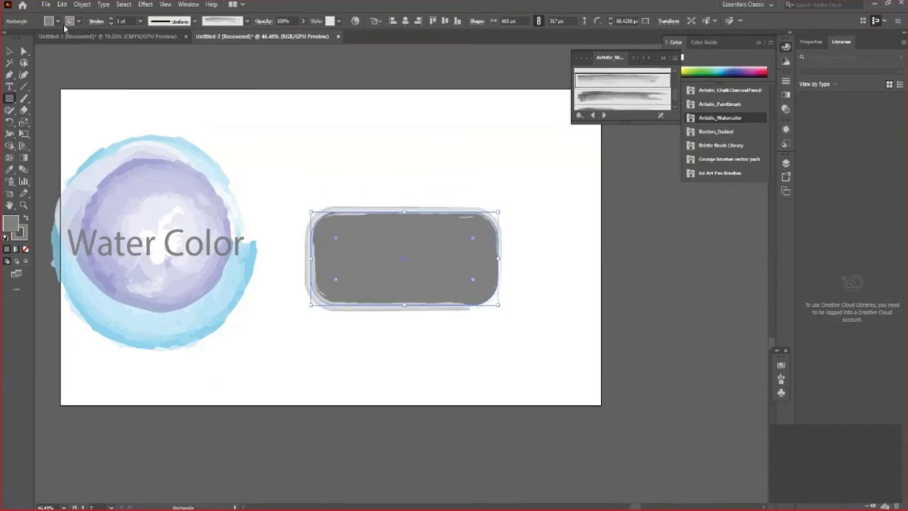
left_click(57, 21)
left_click(7, 43)
key("v")
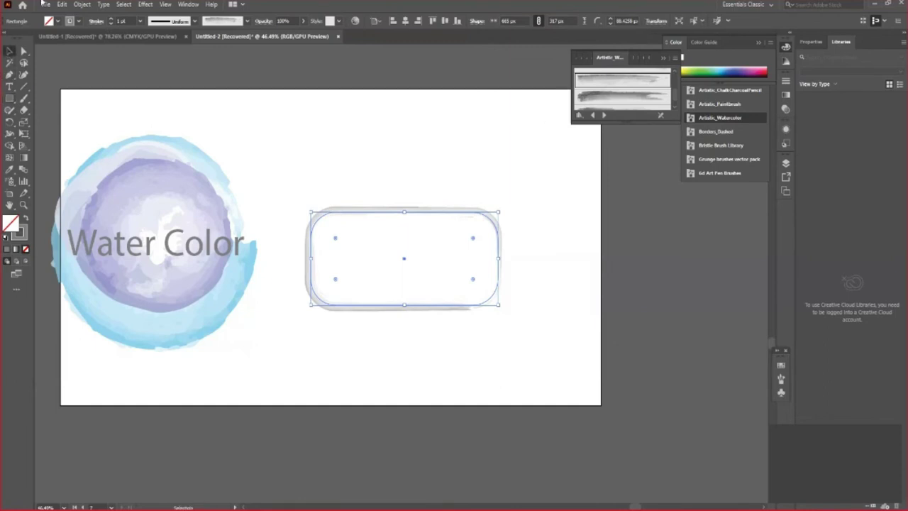
left_click(76, 22)
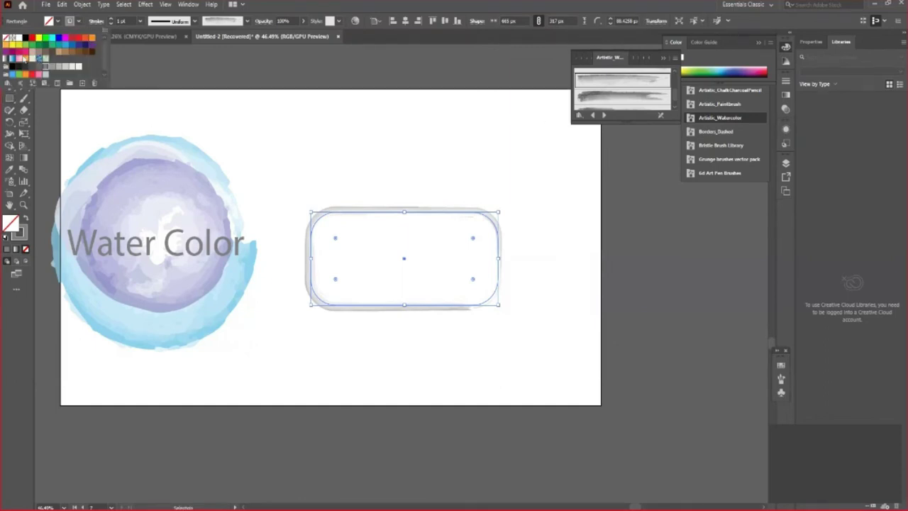
Step: Set the rectangle's watercolour outline to a crimson pink in the Color Picker
left_click(10, 53)
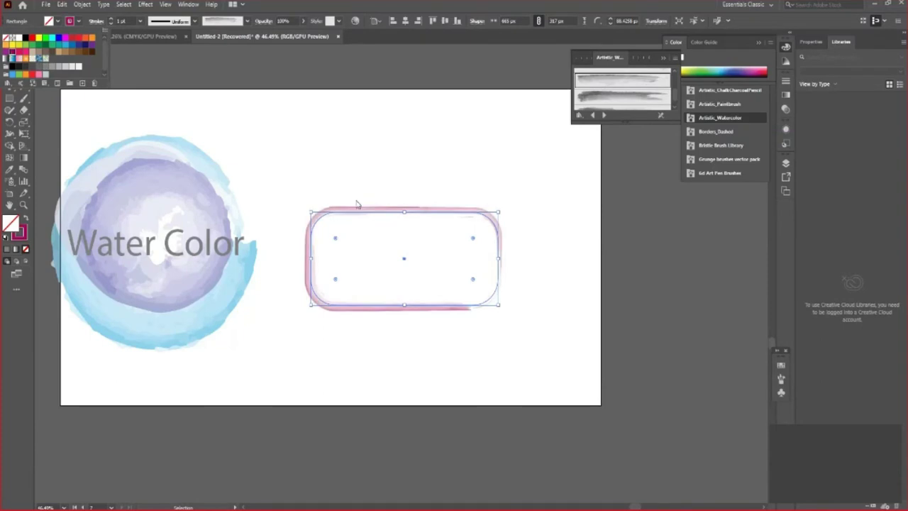
double_click(19, 232)
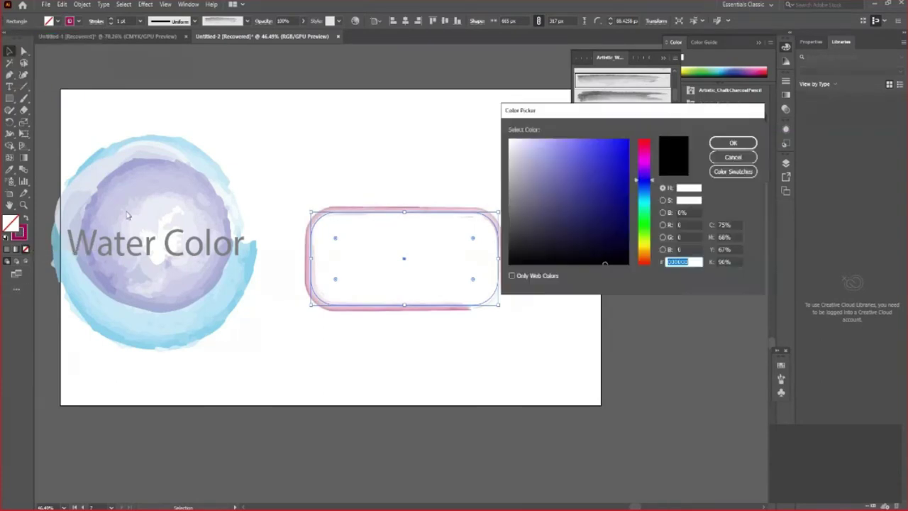
left_click(646, 145)
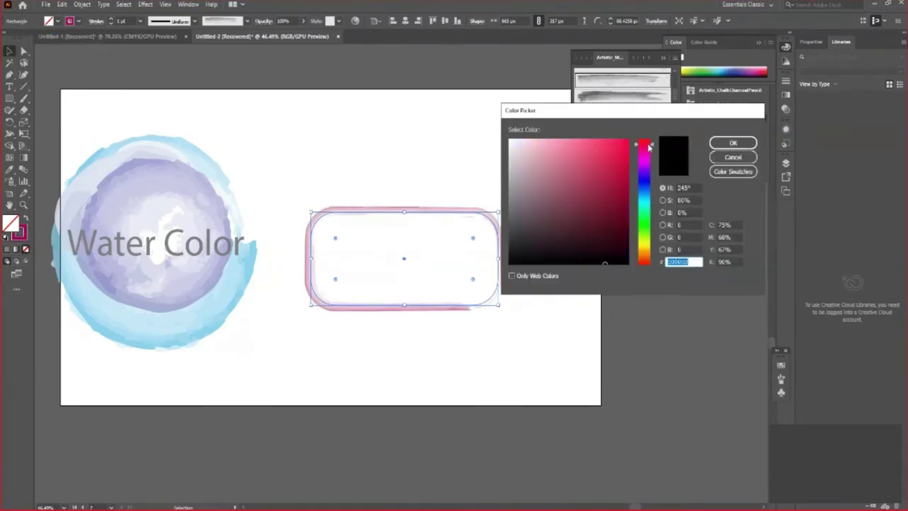
left_click(607, 154)
left_click(733, 142)
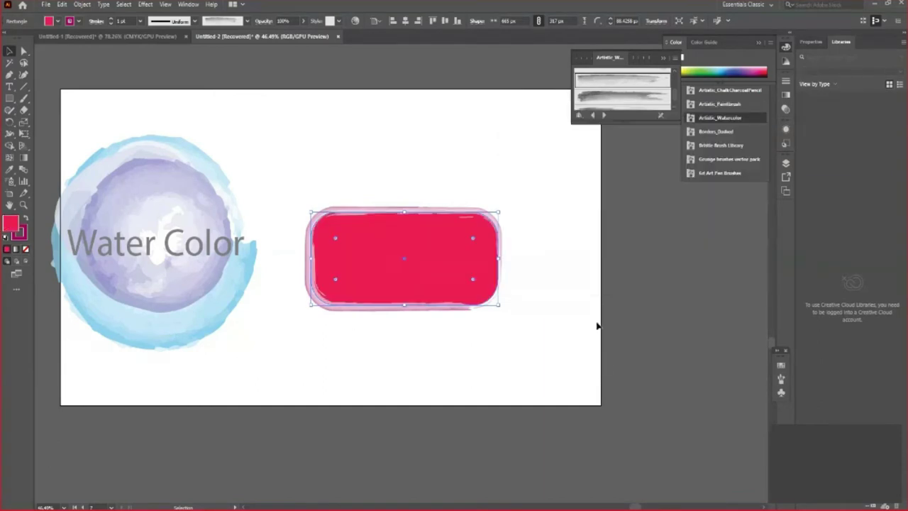
scroll(533, 290, "up", 1)
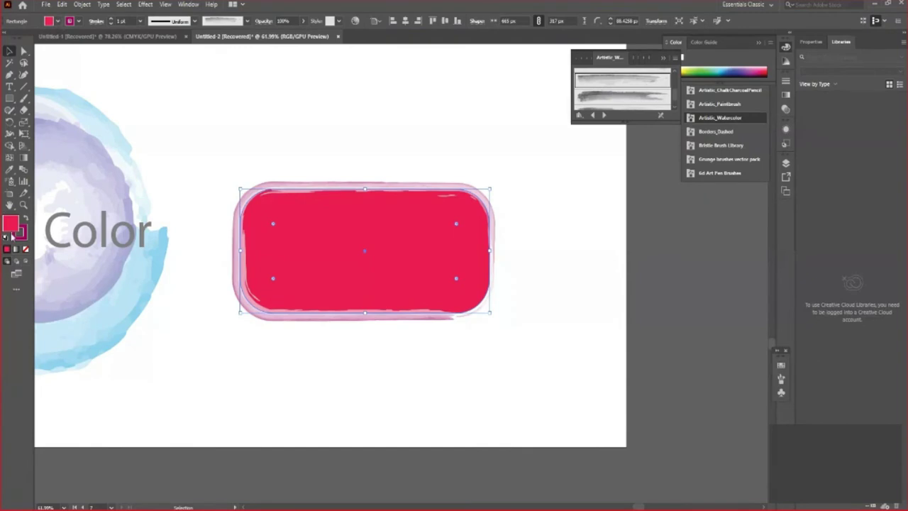
Step: Set the rectangle's fill to None and confirm its pink outline colour
left_click(58, 22)
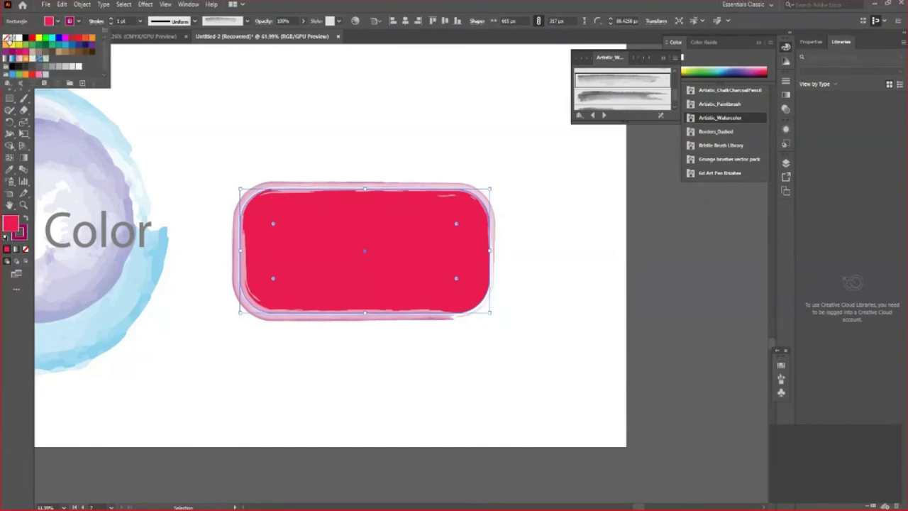
left_click(220, 118)
left_click(257, 406)
left_click(321, 289)
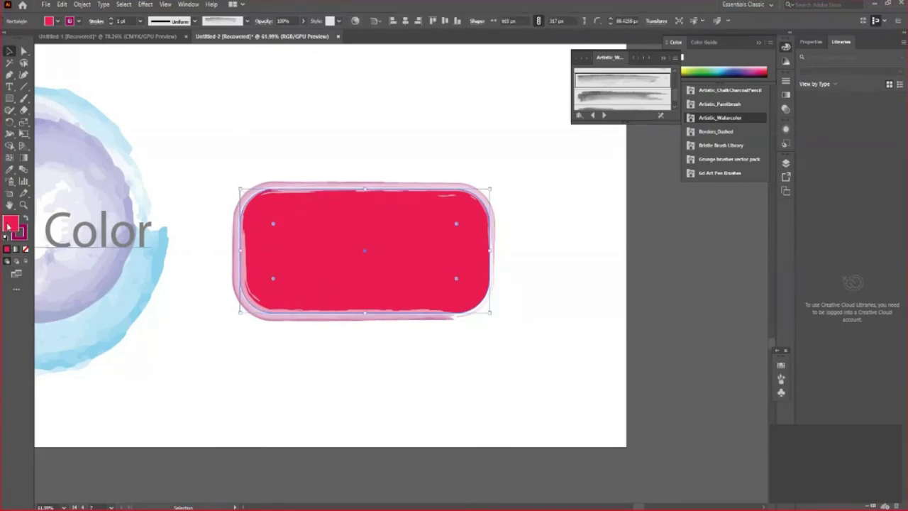
left_click(59, 22)
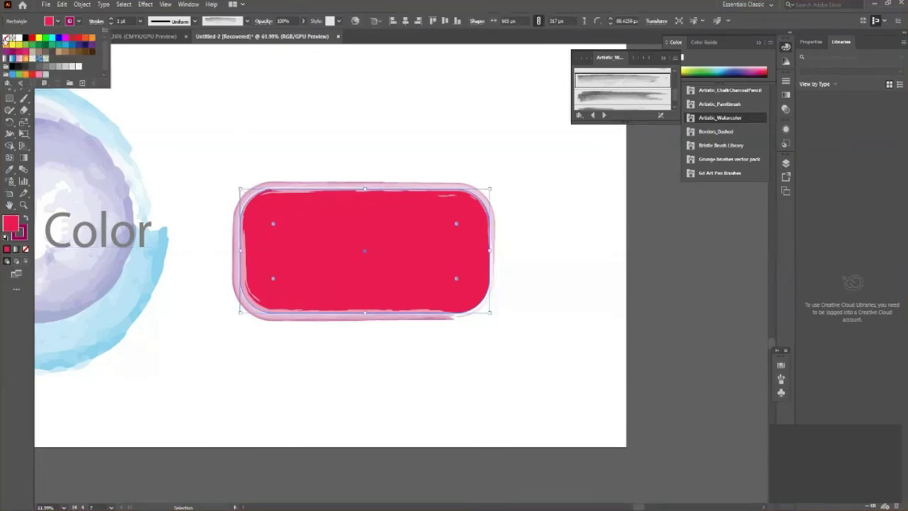
left_click(7, 40)
left_click(223, 108)
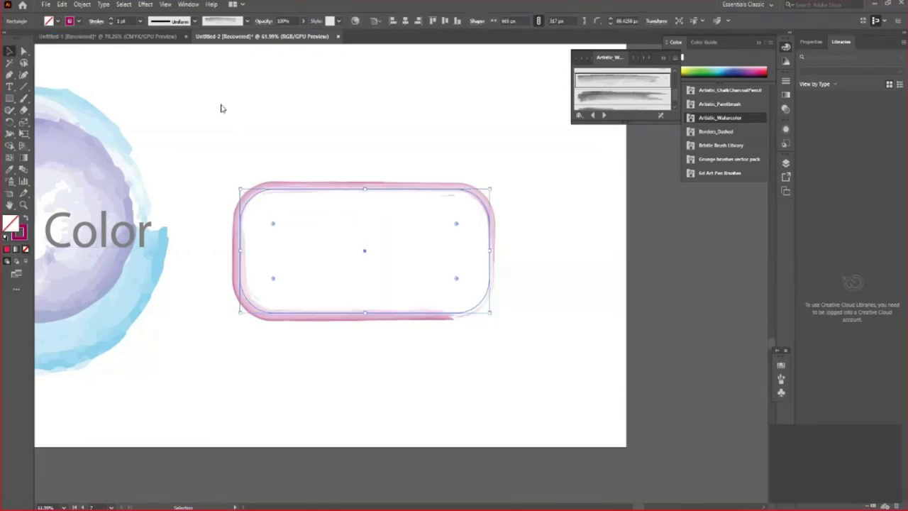
double_click(17, 230)
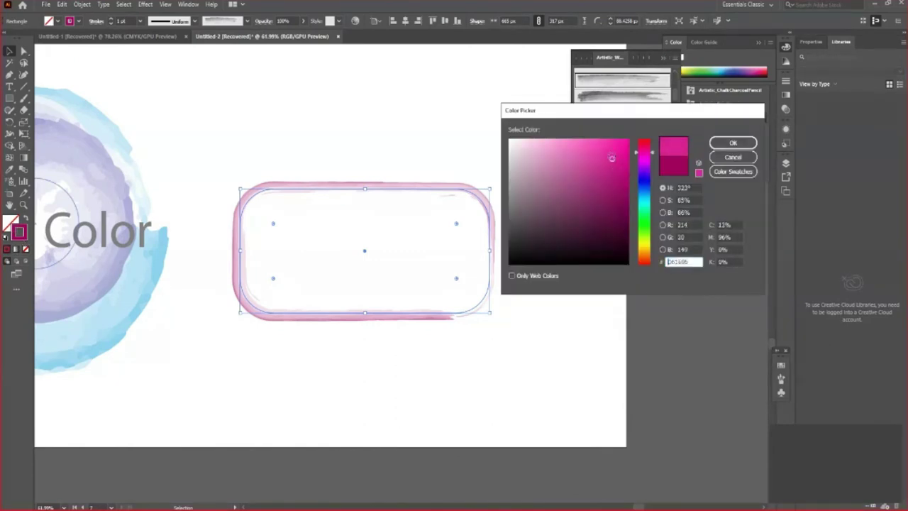
left_click(733, 142)
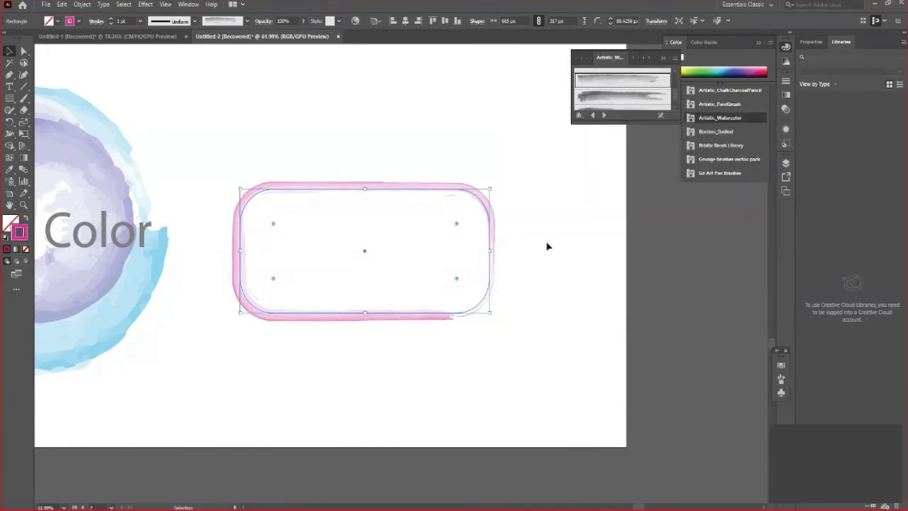
Step: Thicken the stroke to about 5 pt, nudge the rectangle up-right, and sharpen its corners
left_click(111, 20)
left_click(111, 21)
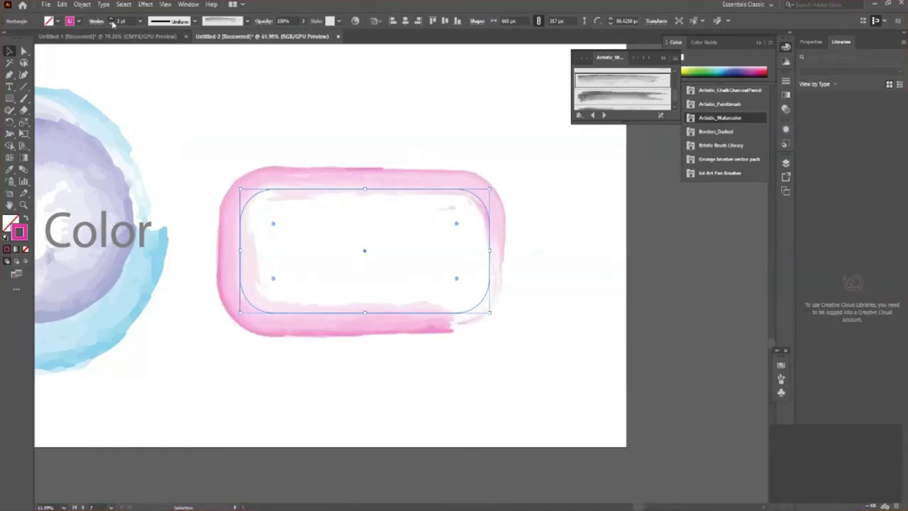
left_click(111, 20)
left_click_drag(310, 350, 332, 335)
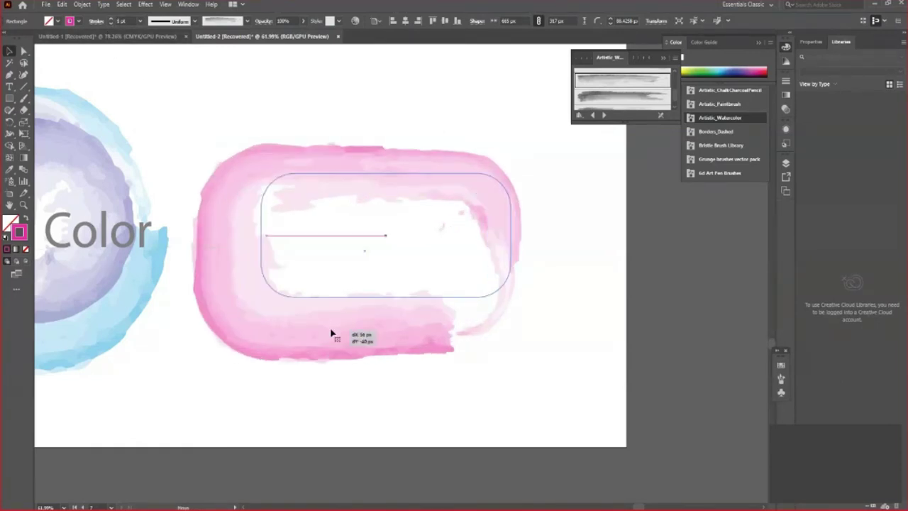
left_click_drag(294, 265, 247, 282)
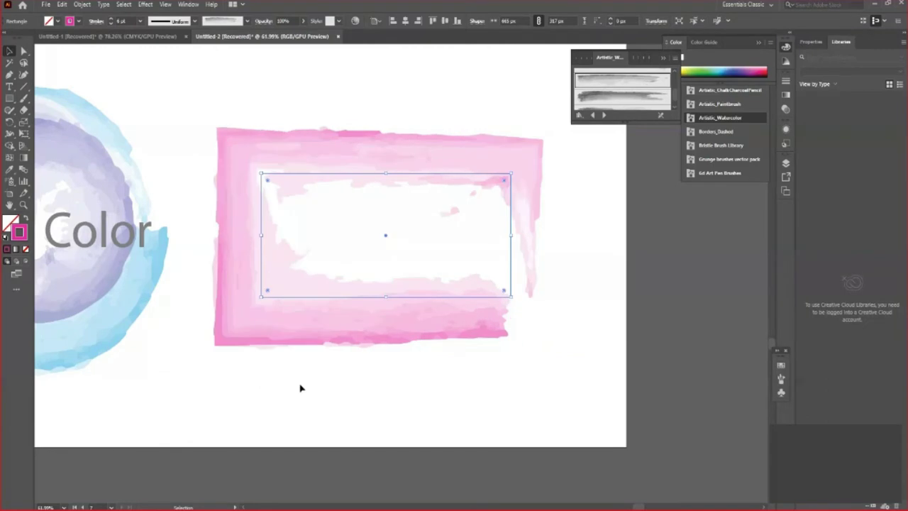
Step: Try several Artistic_Watercolor brushes on the outline, settle on a thinner one, and set 3 pt weight
scroll(667, 99, "down", 1)
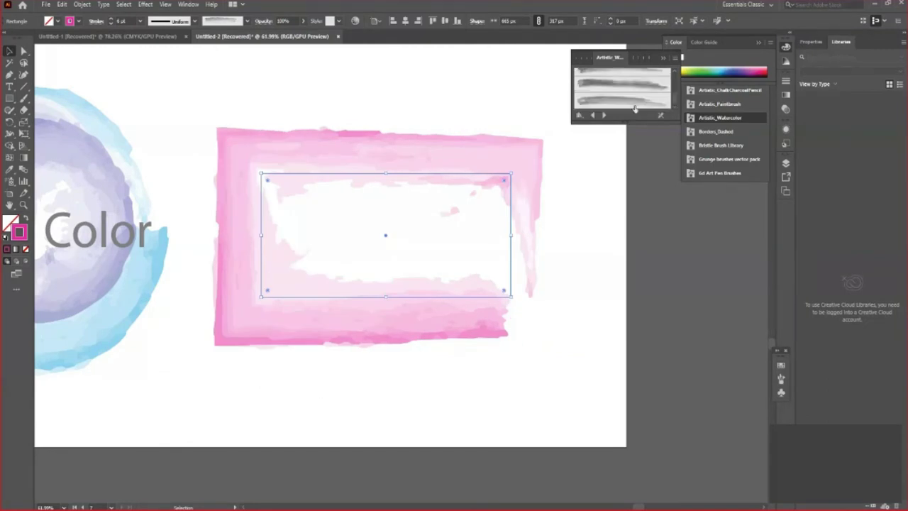
left_click(648, 89)
left_click(644, 78)
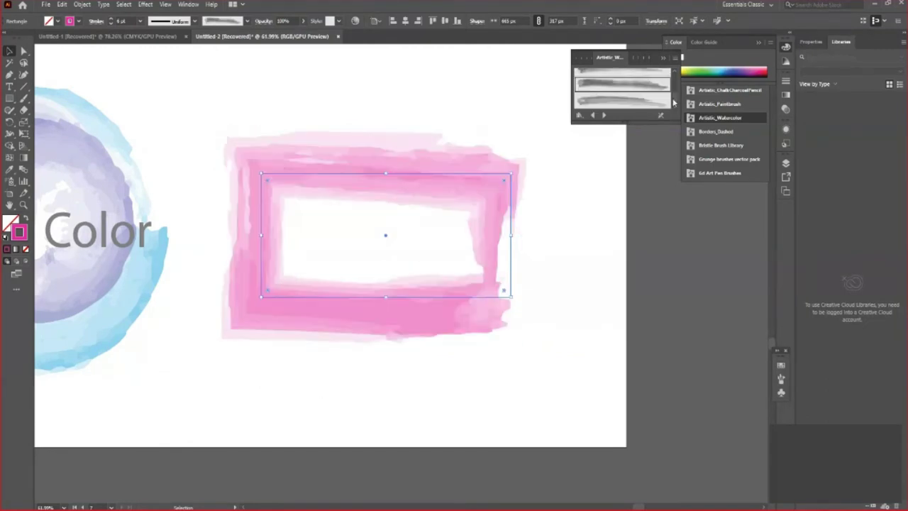
scroll(672, 99, "down", 1)
scroll(639, 87, "down", 1)
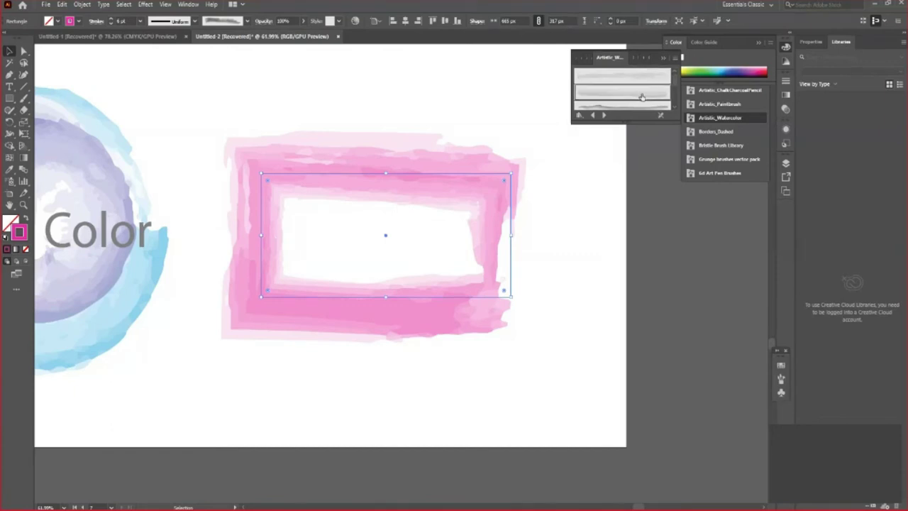
left_click(640, 94)
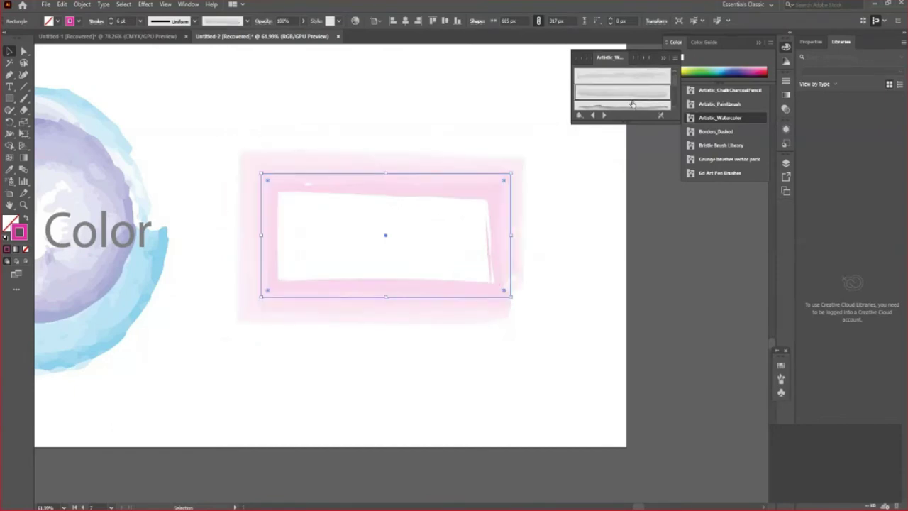
scroll(633, 103, "down", 1)
left_click(633, 102)
scroll(675, 83, "down", 2)
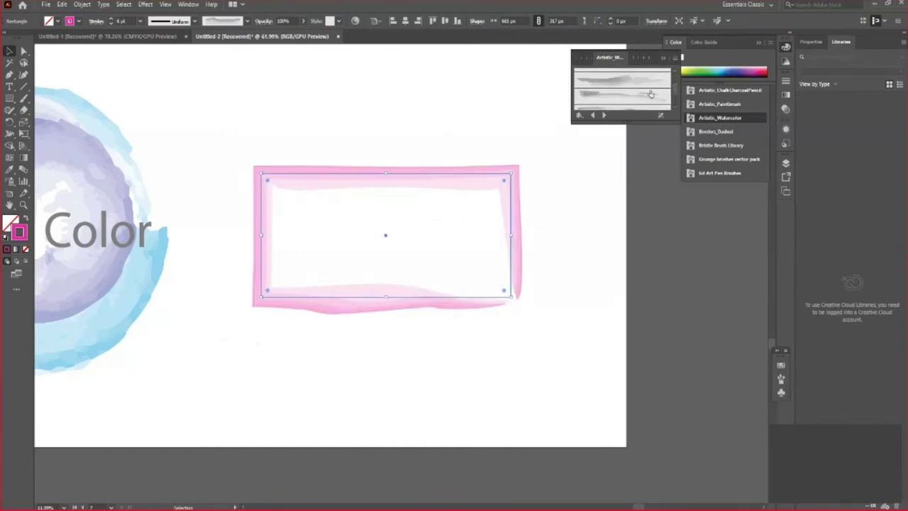
left_click(639, 97)
scroll(639, 98, "down", 1)
left_click(640, 97)
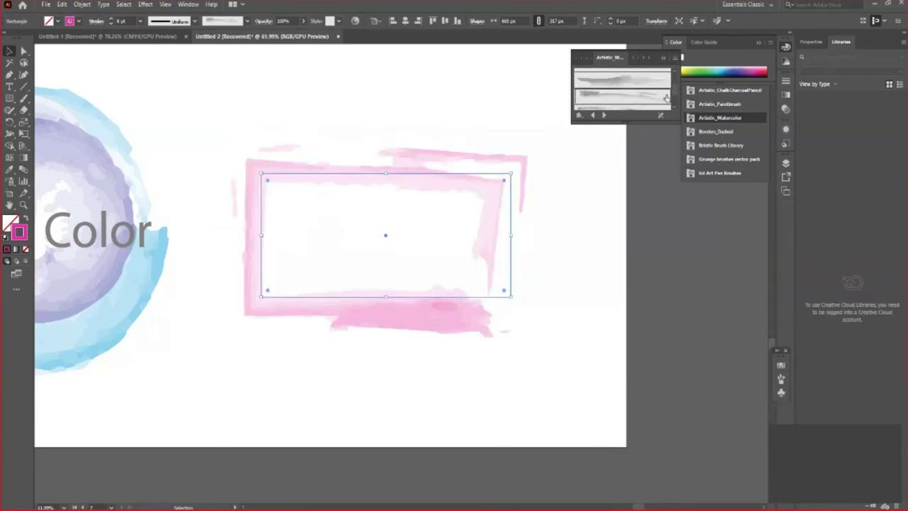
scroll(675, 99, "down", 2)
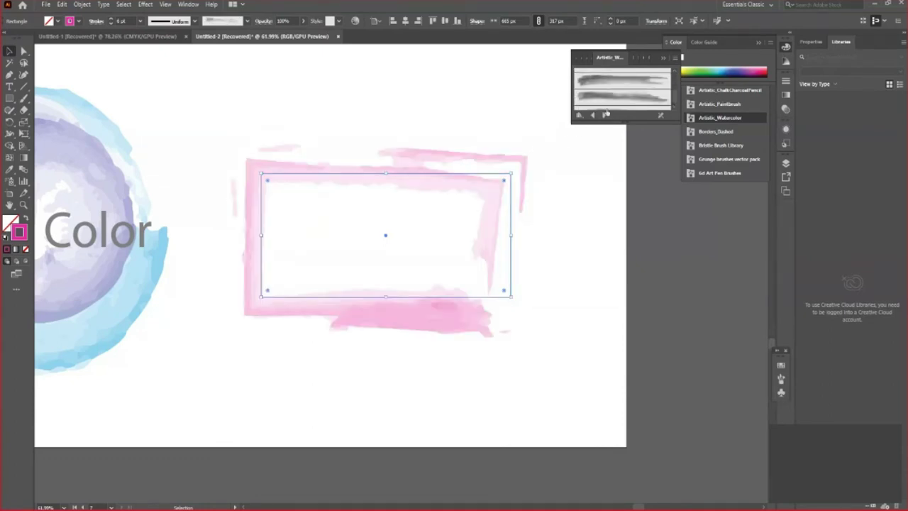
left_click(614, 104)
scroll(674, 98, "down", 1)
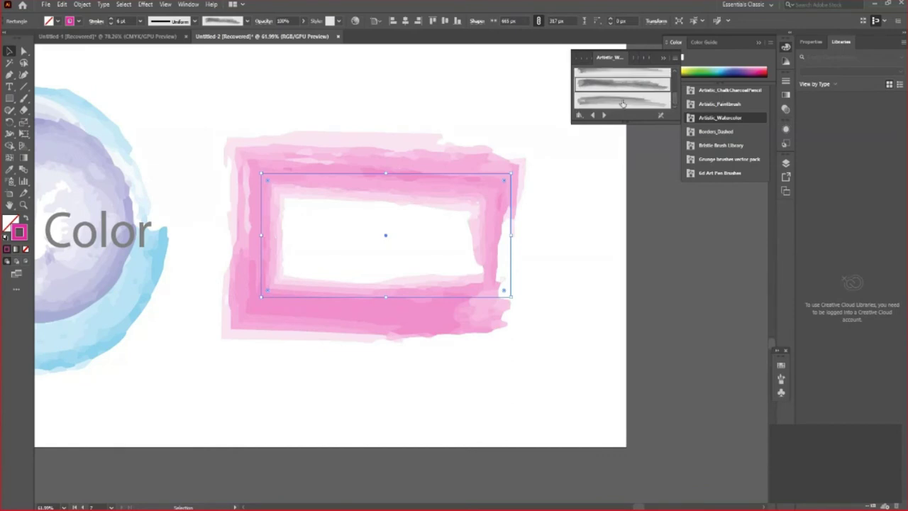
left_click(623, 104)
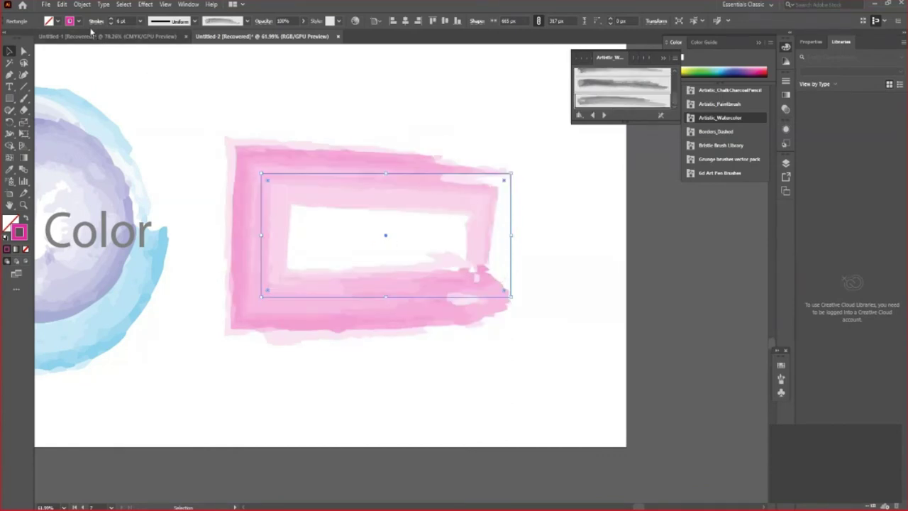
left_click(112, 24)
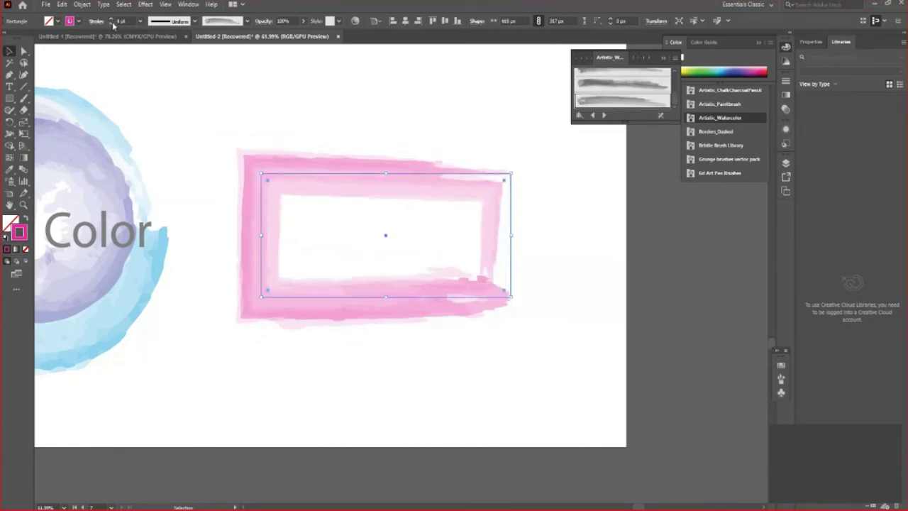
left_click(112, 24)
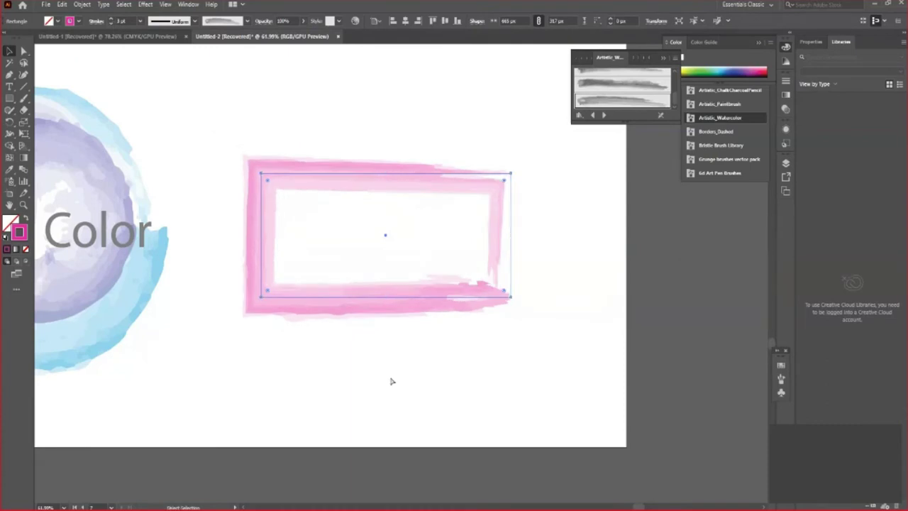
Step: Make a vertically reflected copy of the rectangle with a 2.75 pt stroke, nudging it into place
key("v")
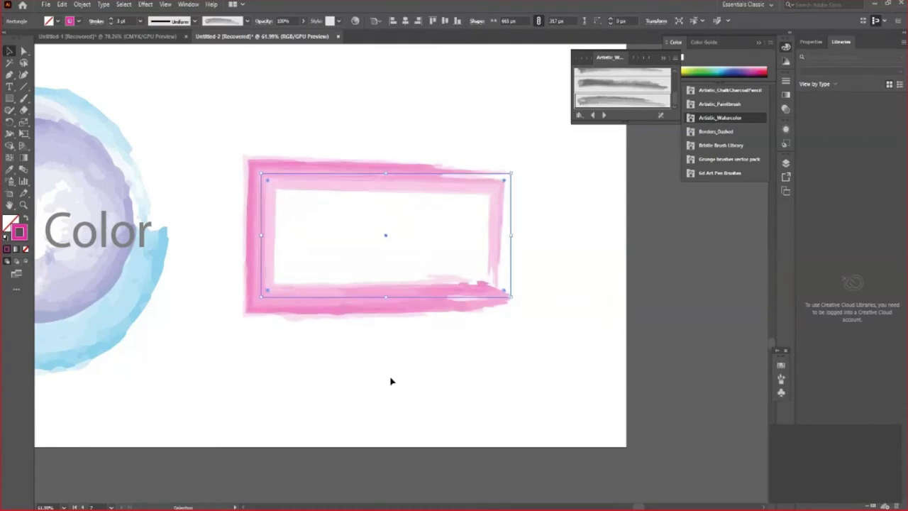
right_click(399, 231)
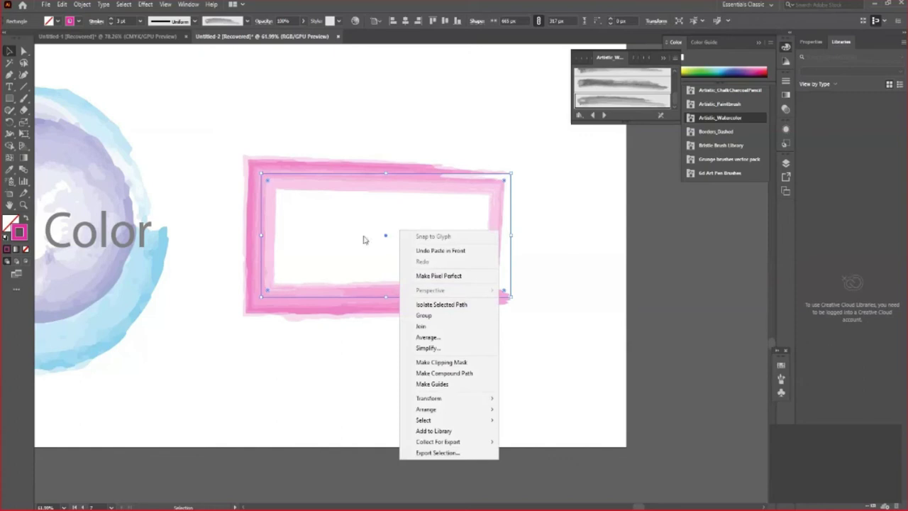
mouse_move(447, 399)
left_click(523, 433)
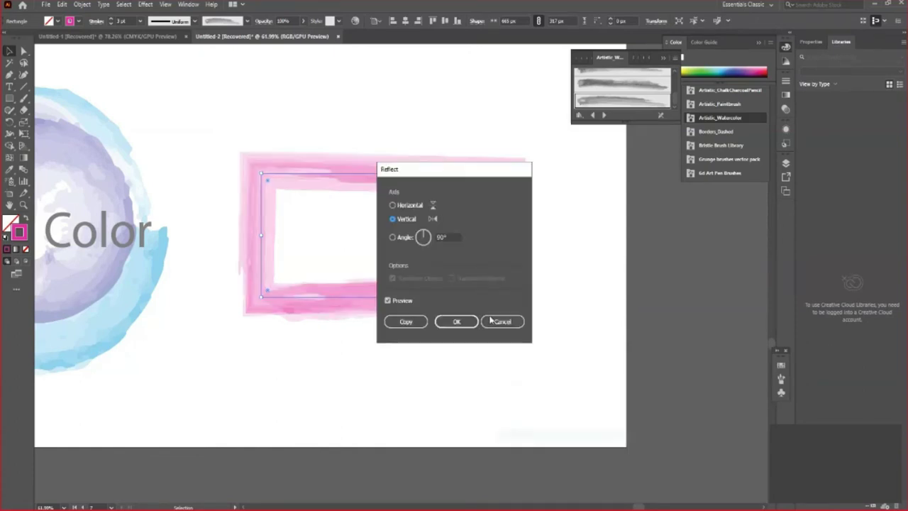
left_click(405, 320)
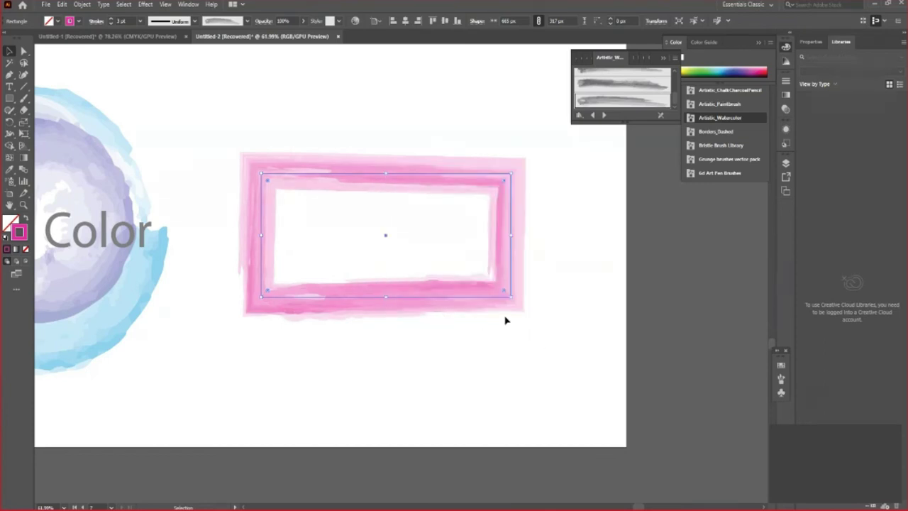
key("shift+Right")
key("shift+Right")
key("shift+Right")
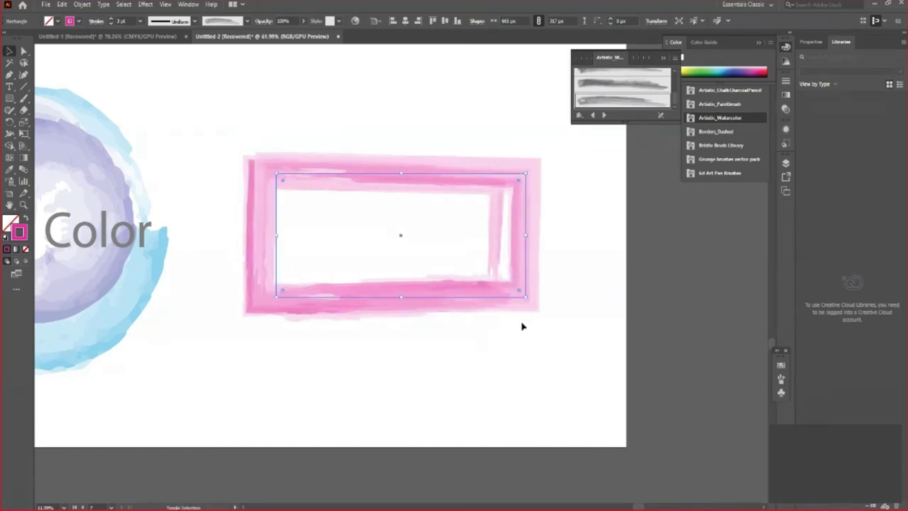
key("shift+Right")
key("shift+Right")
key("shift+Right")
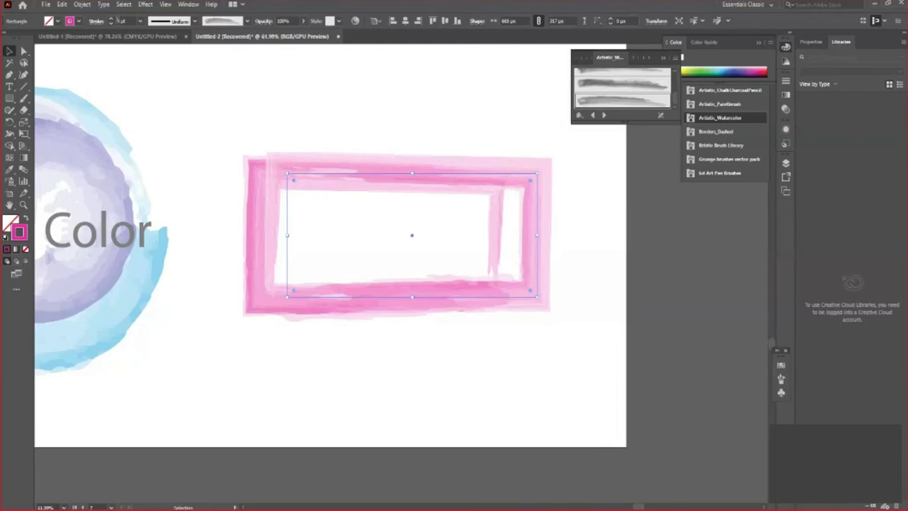
left_click(112, 25)
key("shift+Left")
key("shift+Left")
key("shift+Left")
key("shift+Left")
key("shift+Left")
key("shift+Left")
key("shift+Left")
key("shift+Left")
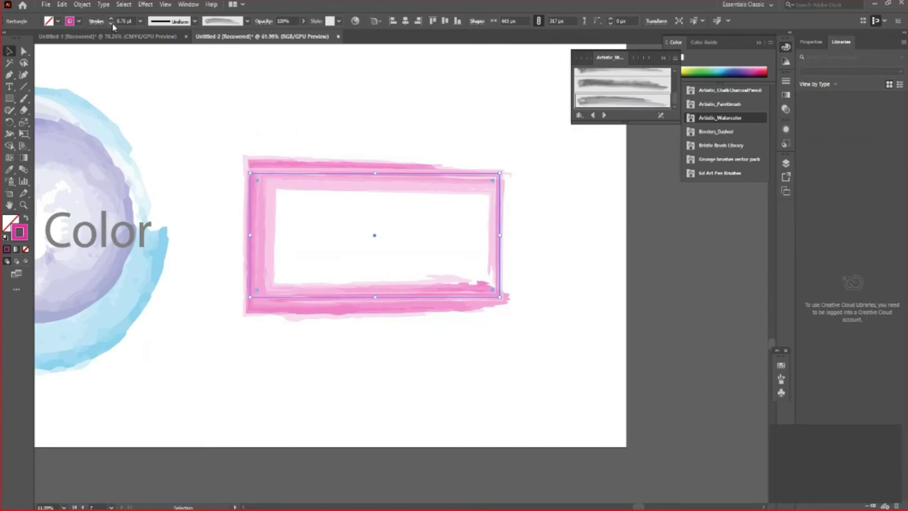
key("shift+Left")
key("shift+Left")
key("shift+Left")
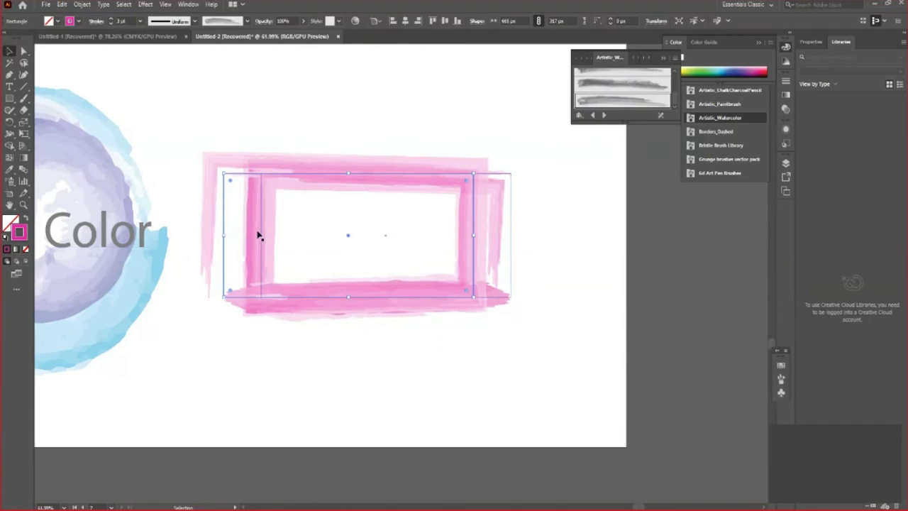
Step: Recolour the copy's stroke darker magenta, shrink it from a corner, and nudge it inside
double_click(19, 232)
left_click_drag(607, 172, 606, 194)
left_click(735, 144)
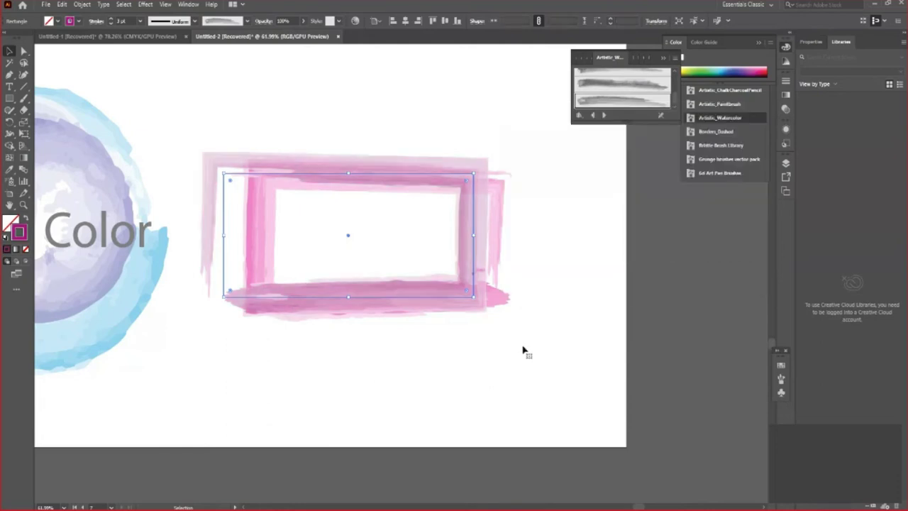
left_click_drag(225, 175, 274, 195)
key("shift+Right")
key("shift+Right")
key("shift+Right")
key("shift+Right")
key("shift+Right")
key("shift+Right")
key("shift+Right")
key("shift+Right")
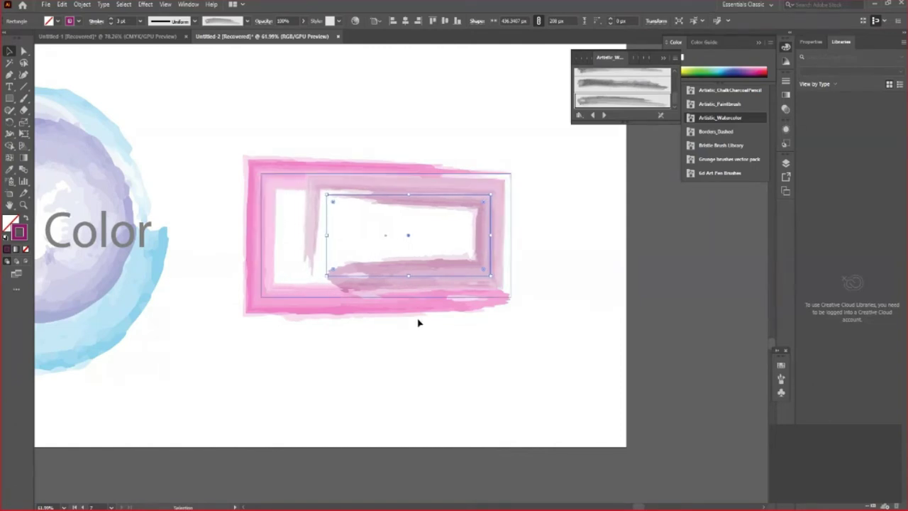
left_click(386, 420)
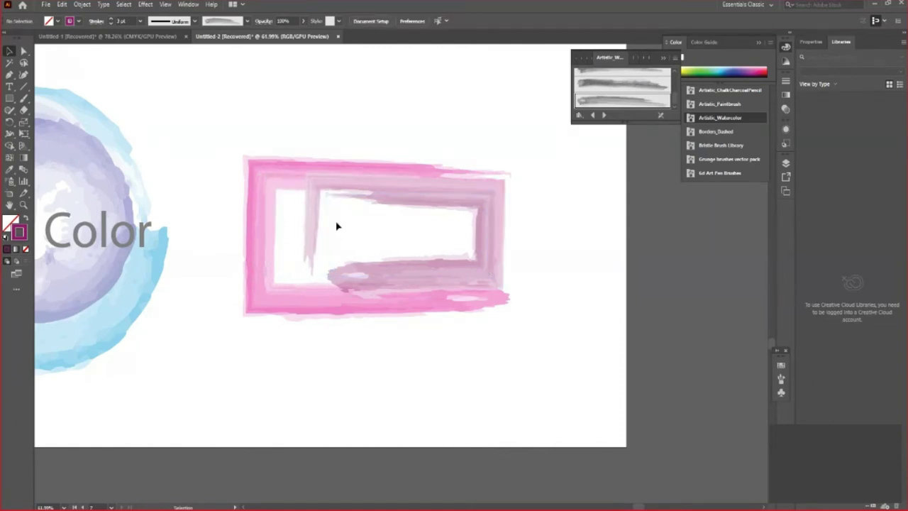
Step: Zoom out to the whole artboard and drag the Water Color circle group slightly right
key("z")
left_click_drag(338, 226, 304, 257)
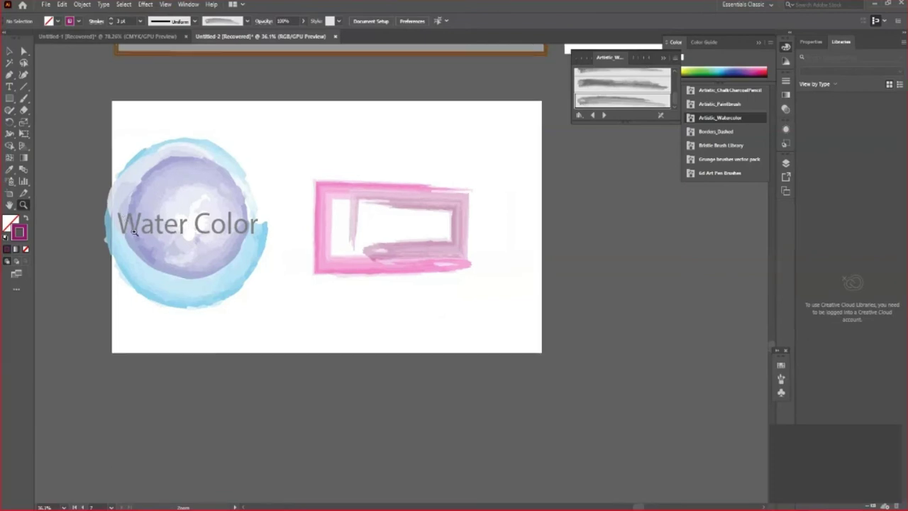
left_click_drag(172, 248, 276, 234)
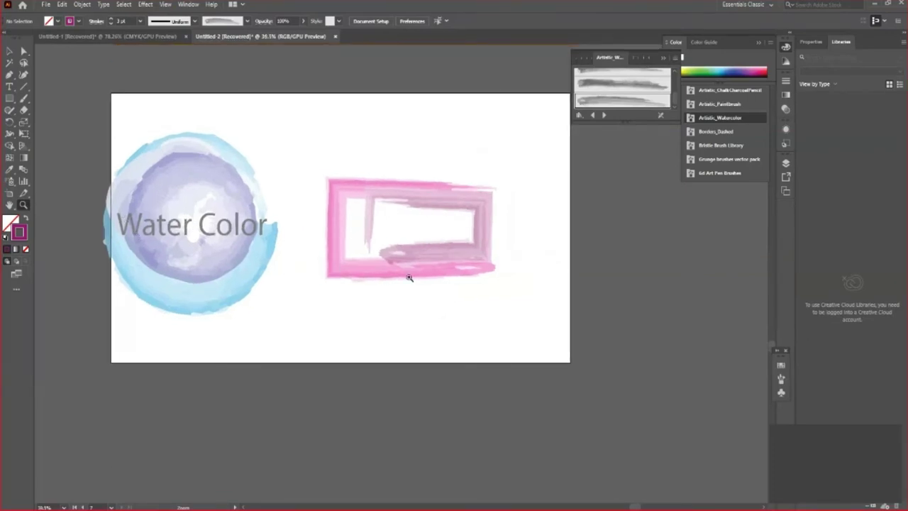
left_click(9, 51)
left_click(259, 322)
left_click_drag(213, 283, 240, 283)
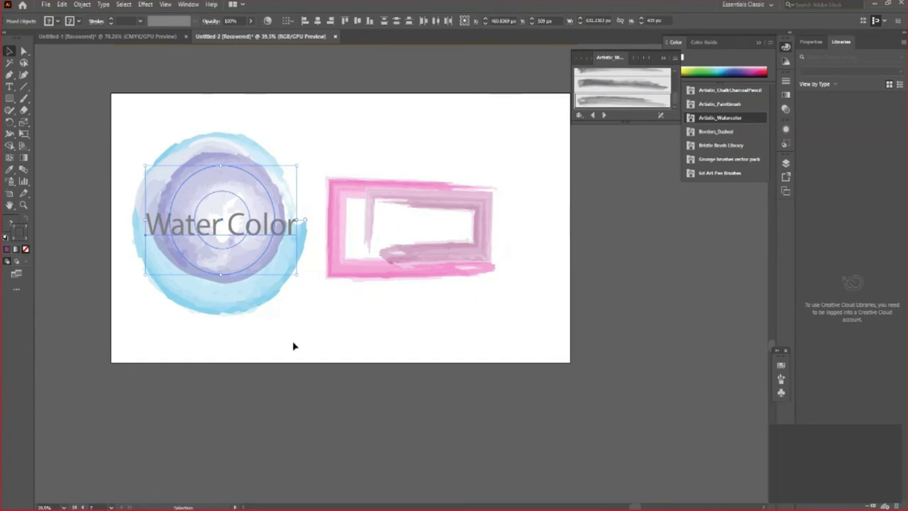
left_click(295, 346)
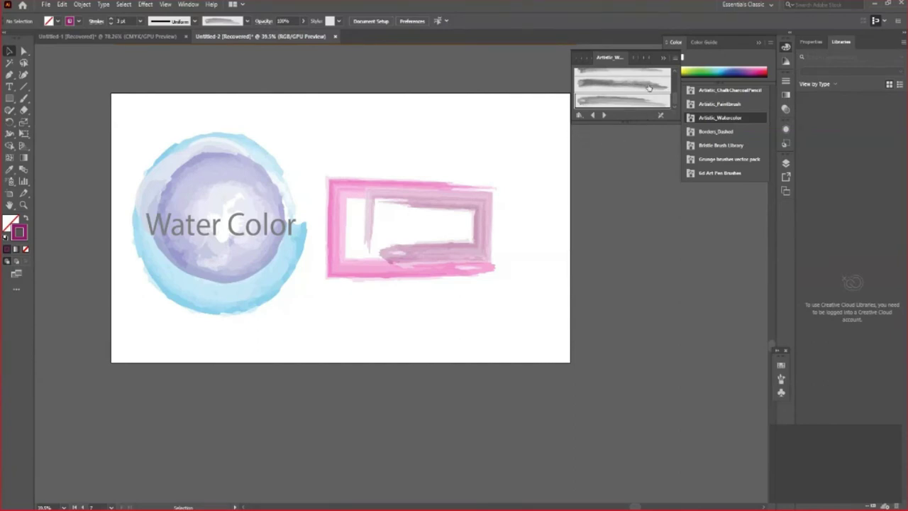
scroll(674, 89, "down", 2)
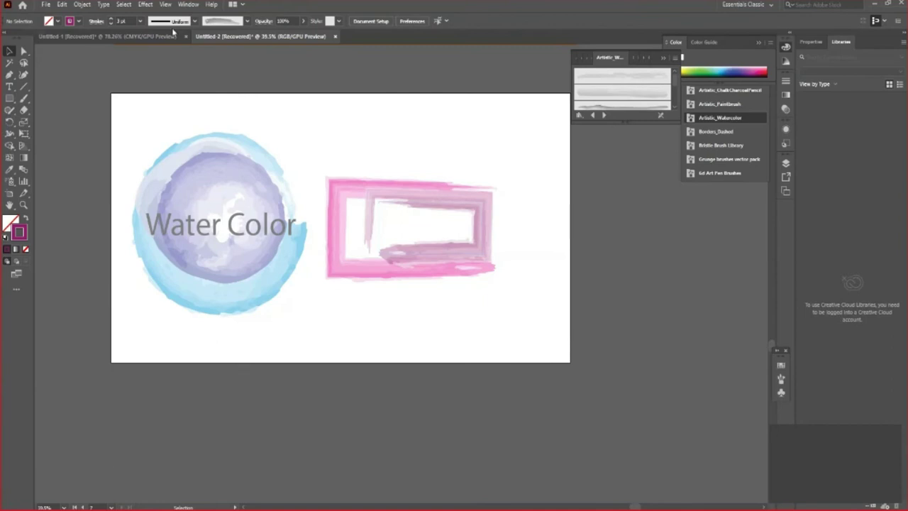
Step: Open Window > Brush Libraries > Wacom 6D Brushes > 6d Art Pen Brushes and choose a brush
left_click(144, 4)
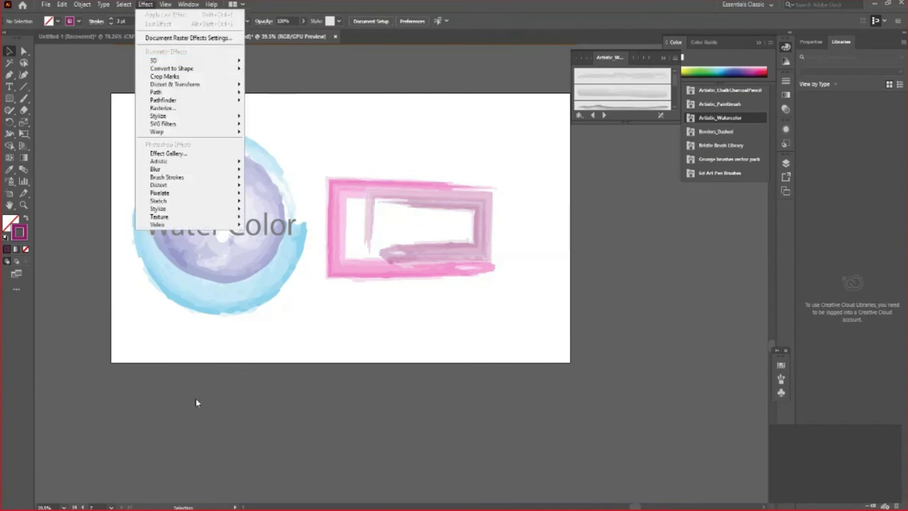
left_click(188, 5)
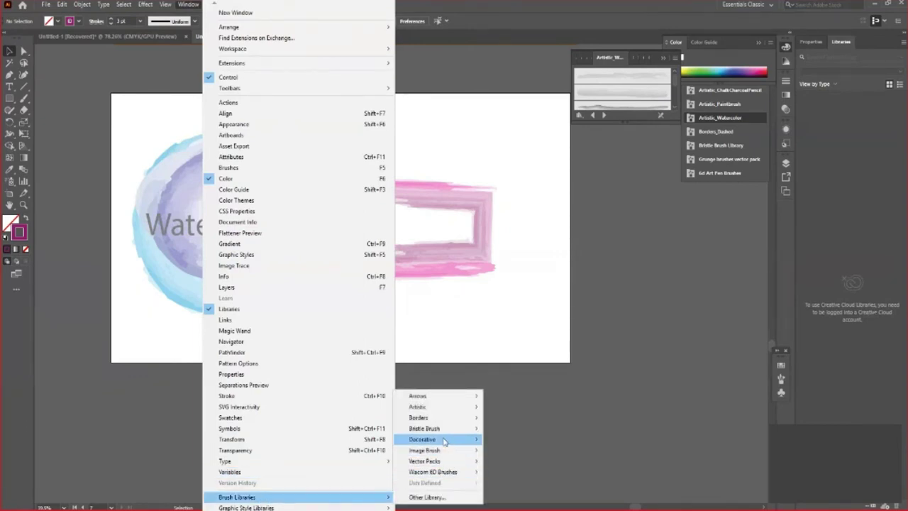
mouse_move(237, 497)
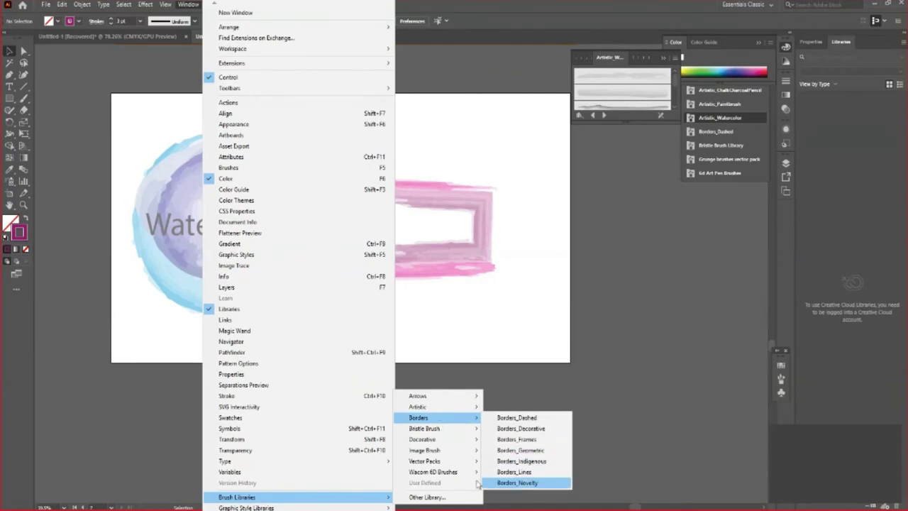
mouse_move(433, 472)
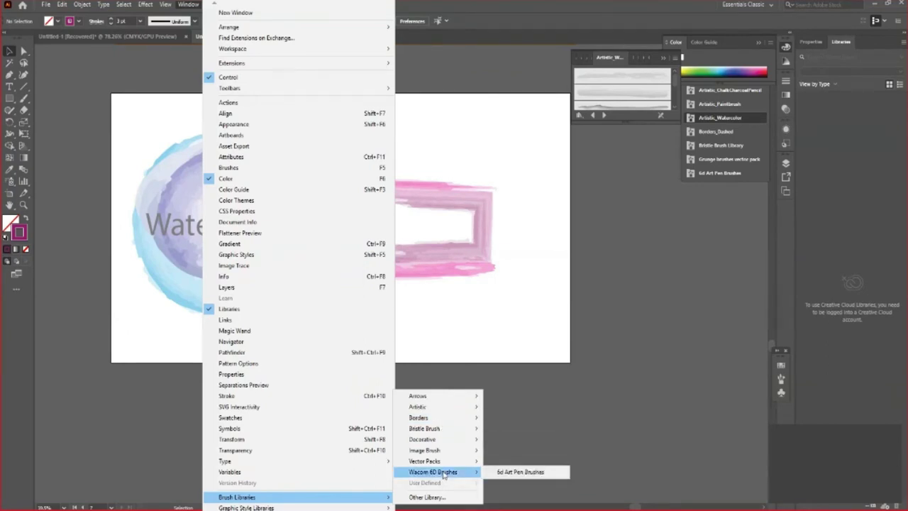
left_click(520, 471)
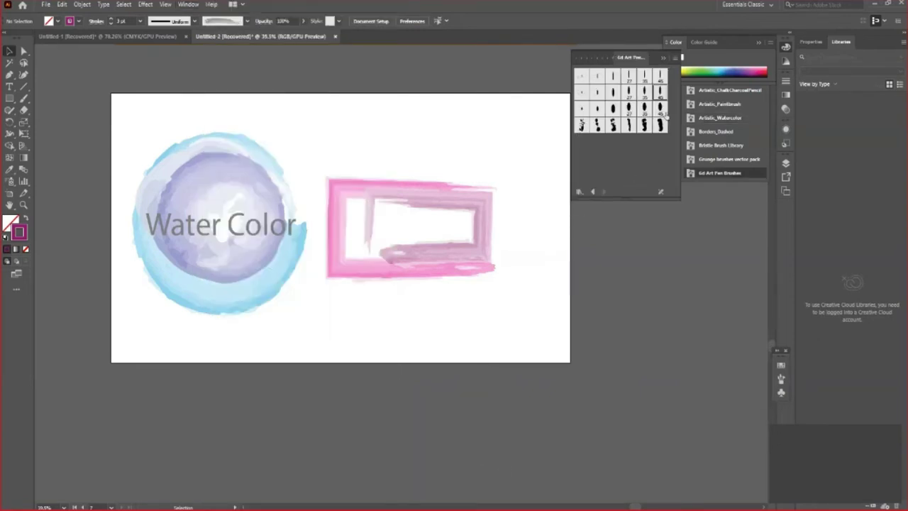
left_click(721, 180)
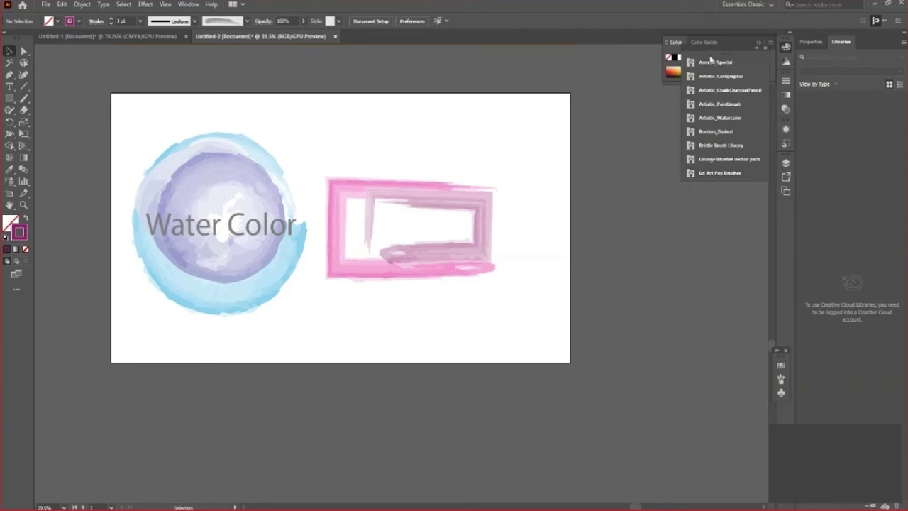
left_click(720, 173)
left_click(585, 245)
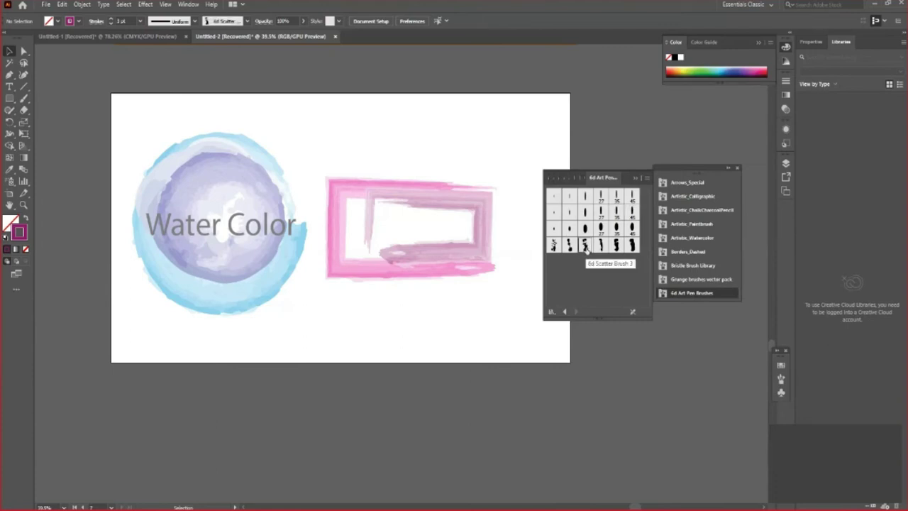
Step: Clear the stray brush-mark selection and move the brush library panel away from the artwork
left_click(479, 319)
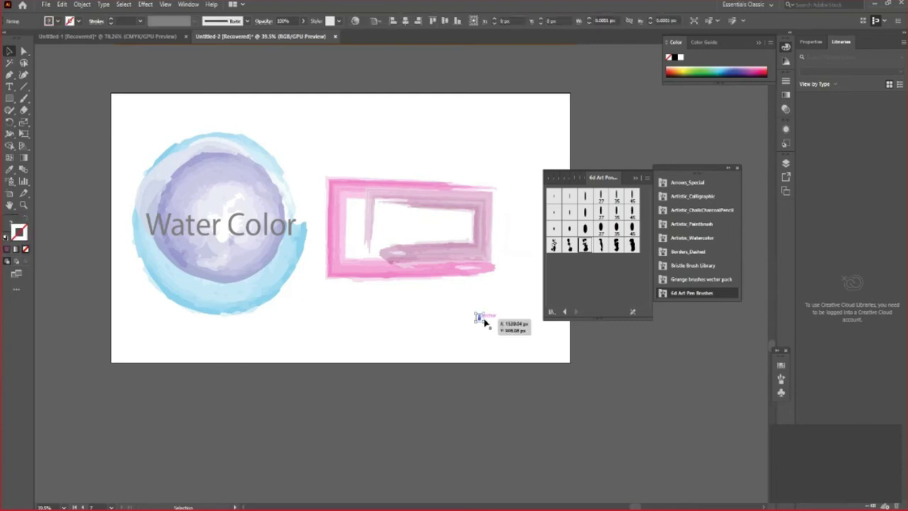
left_click(563, 358)
mouse_move(635, 174)
left_mouse_down()
mouse_move(687, 125)
mouse_move(715, 123)
left_mouse_up()
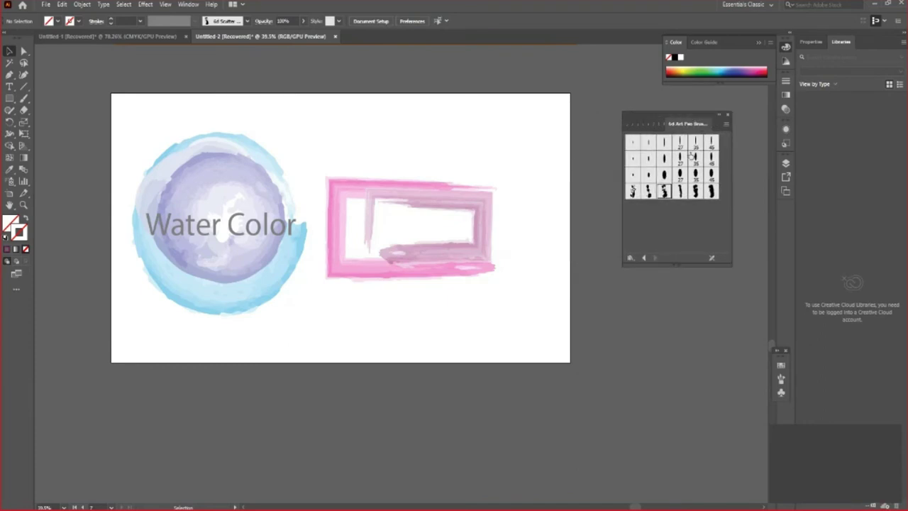
scroll(266, 280, "down", 2)
scroll(267, 280, "down", 2)
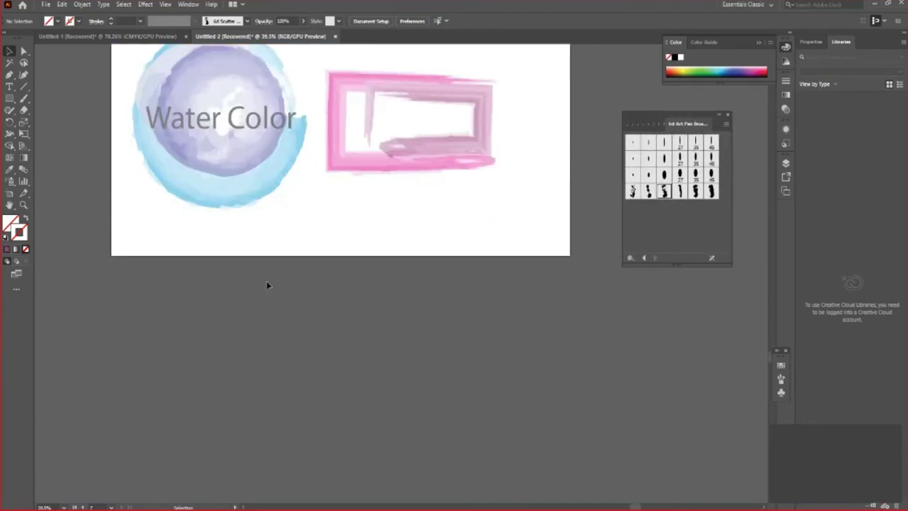
Step: Alt-drag a duplicate artboard below and delete its copied circle, text and rectangle
key("shift+o")
left_click_drag(368, 226, 367, 440)
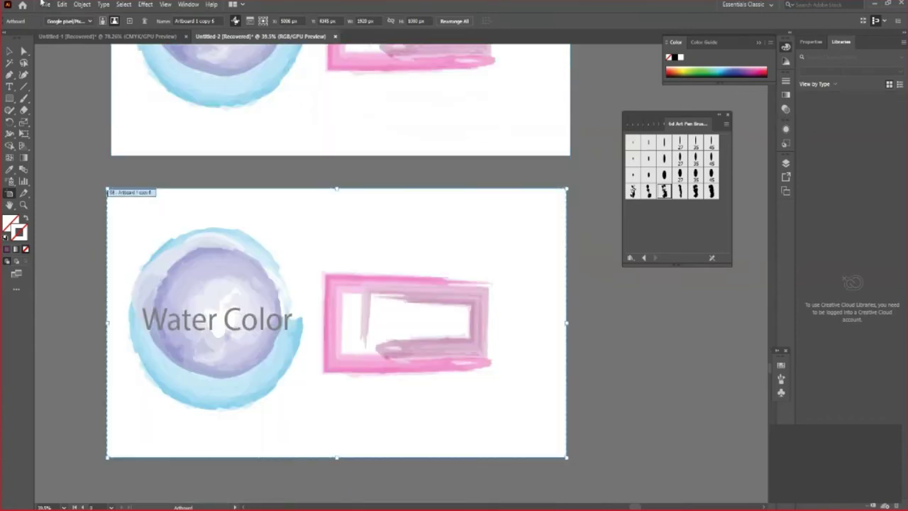
key("v")
left_click_drag(69, 210, 482, 431)
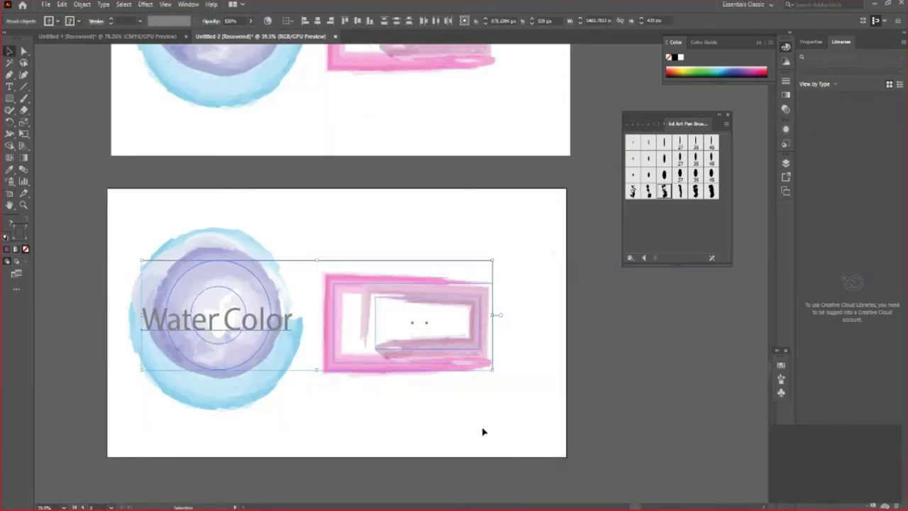
key("Delete")
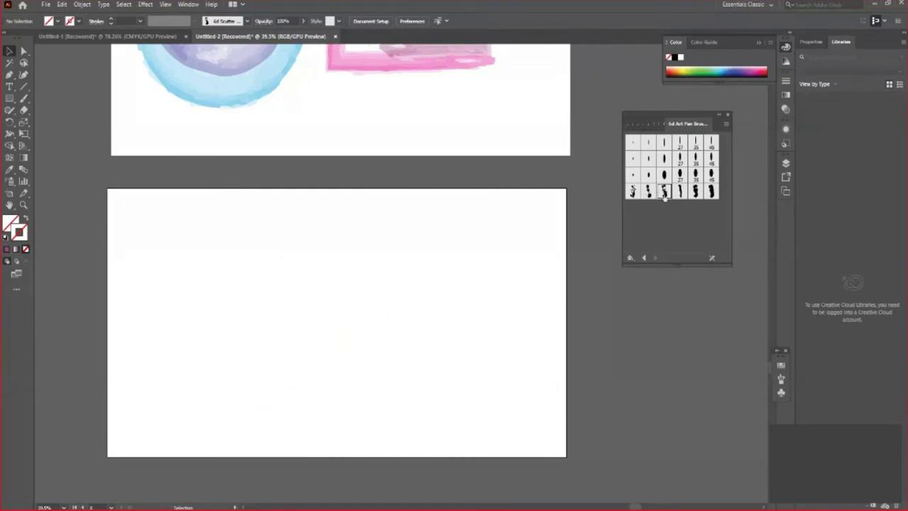
Step: Enlarge the tiny brush mark into a large black brush stroke
mouse_move(308, 263)
left_mouse_down()
mouse_move(345, 320)
mouse_move(367, 385)
left_mouse_up()
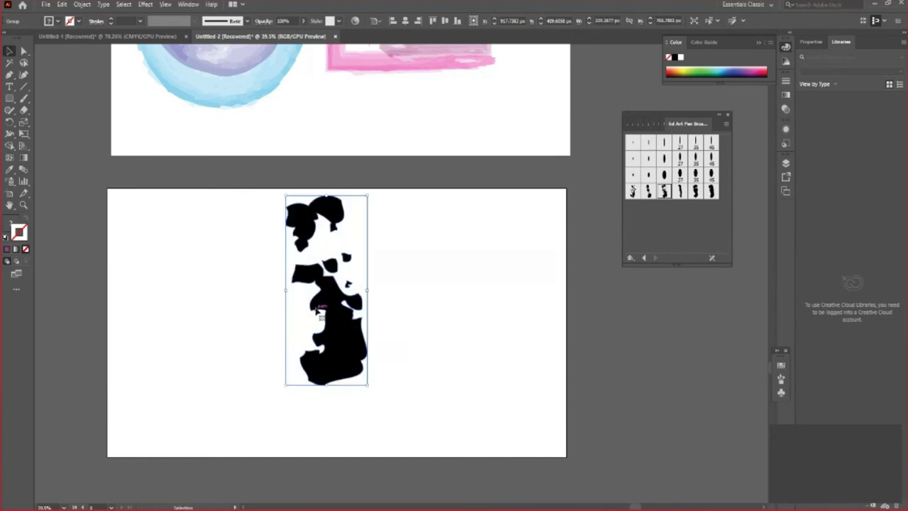
left_click_drag(318, 309, 410, 329)
left_click(332, 367)
scroll(260, 348, "down", 1)
Step: Draw a grey-filled rectangle covering the whole artboard, placed behind the black stroke
key("m")
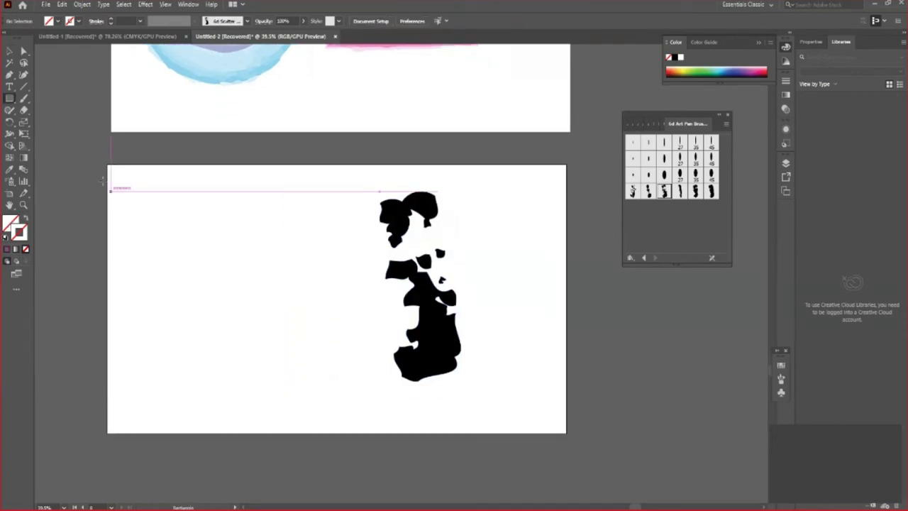
left_click_drag(106, 162, 565, 435)
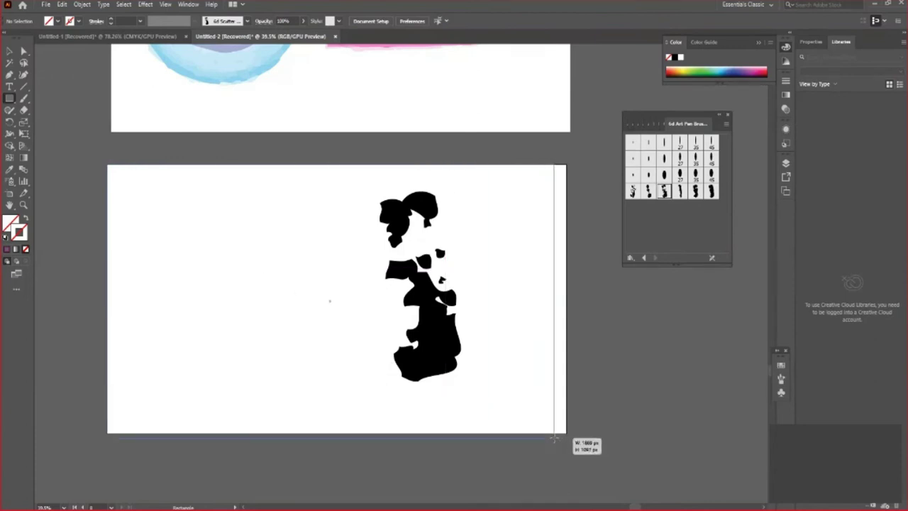
key("v")
key("comma")
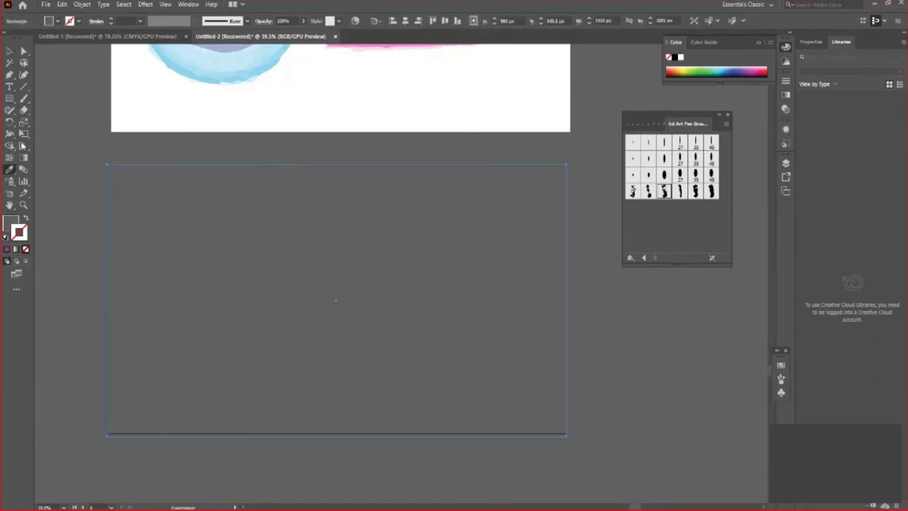
key("ctrl")
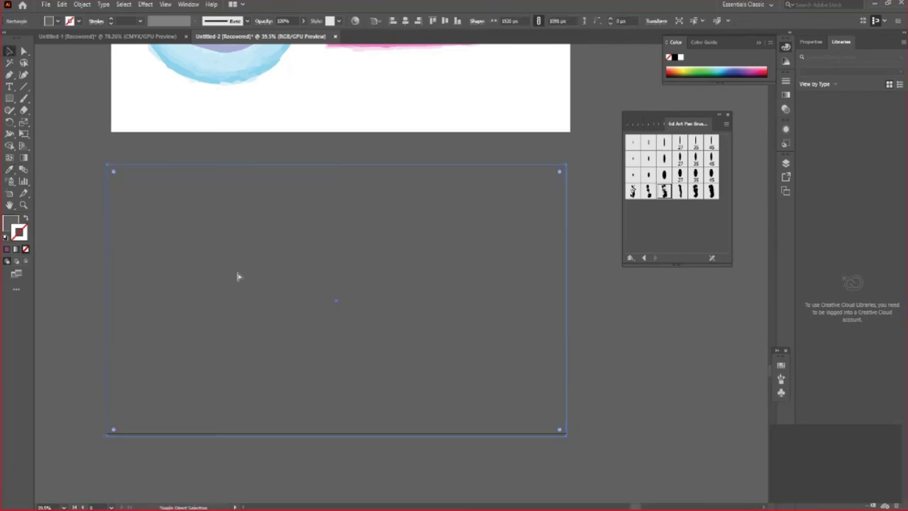
key("ctrl+v")
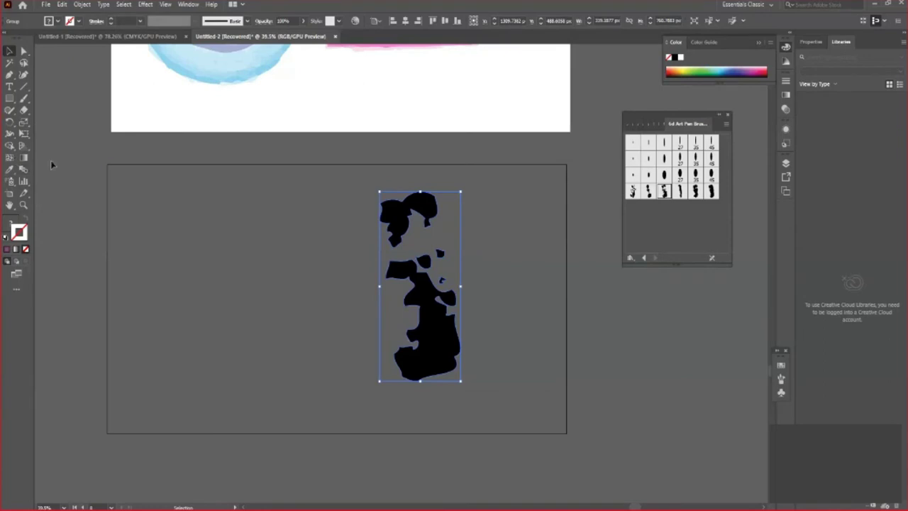
Step: Try a tan fill on the black stroke, then revert it to black
left_click(57, 22)
left_click(39, 53)
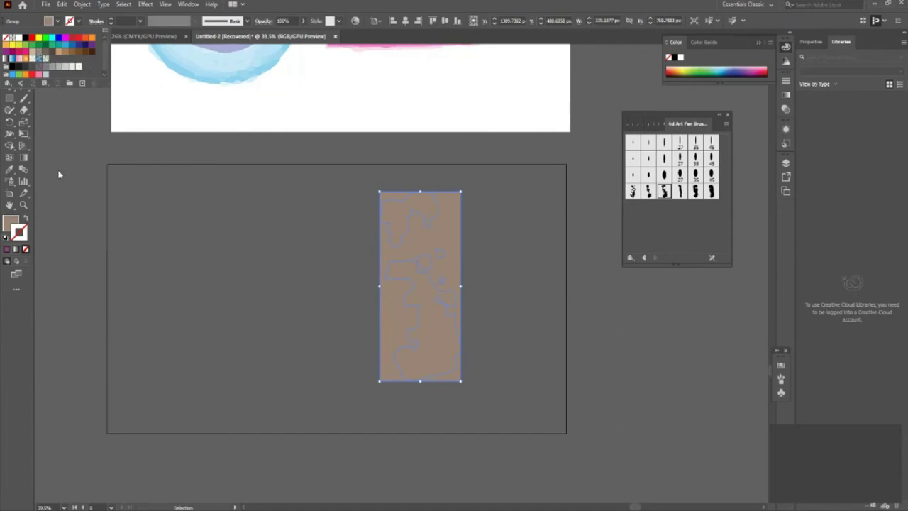
key("Escape")
key("ctrl+z")
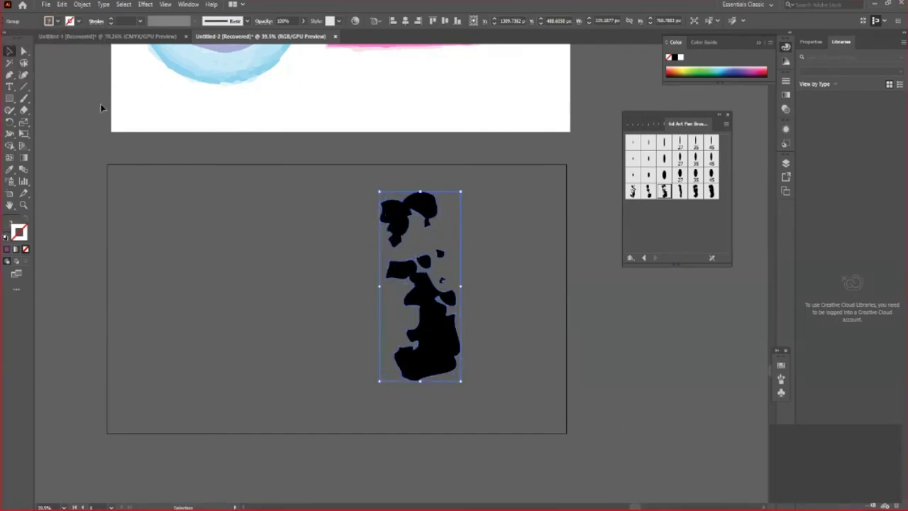
Step: Fill the backdrop rectangle with a dark grey swatch
left_click(71, 231)
key("ctrl+alt+2")
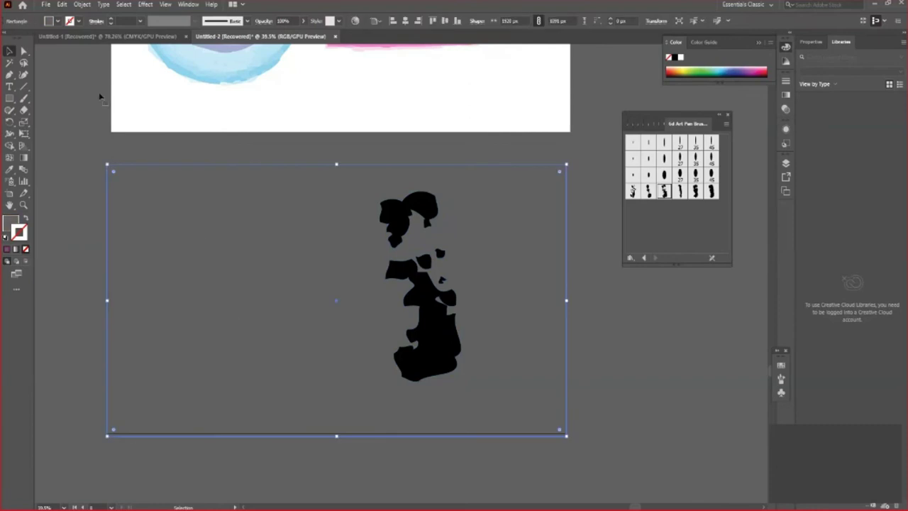
left_click(59, 22)
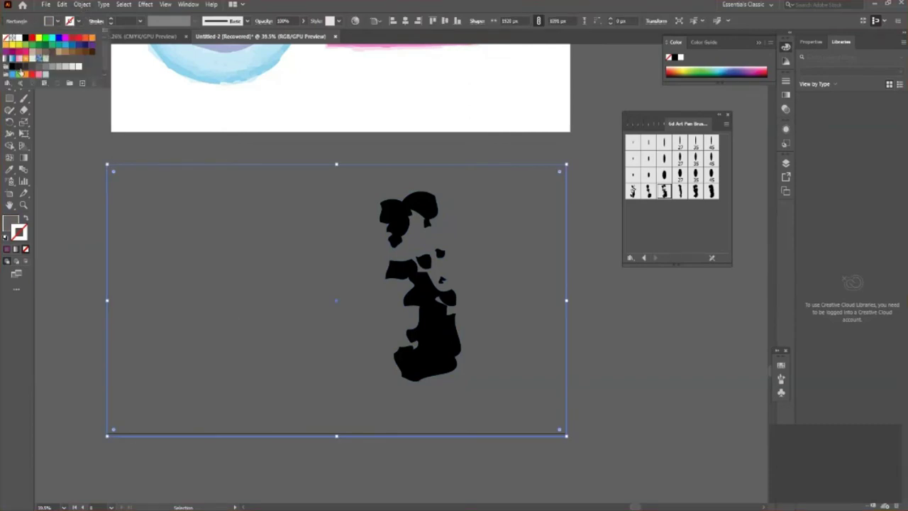
left_click(20, 69)
left_click(25, 68)
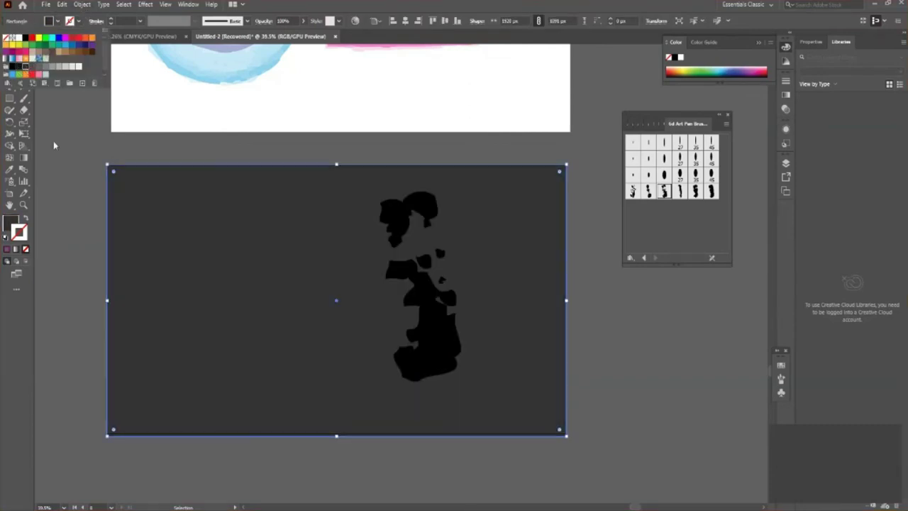
left_click(56, 181)
Step: Shrink the black splatter group and place it in the artboard's top-left corner
left_click(454, 312)
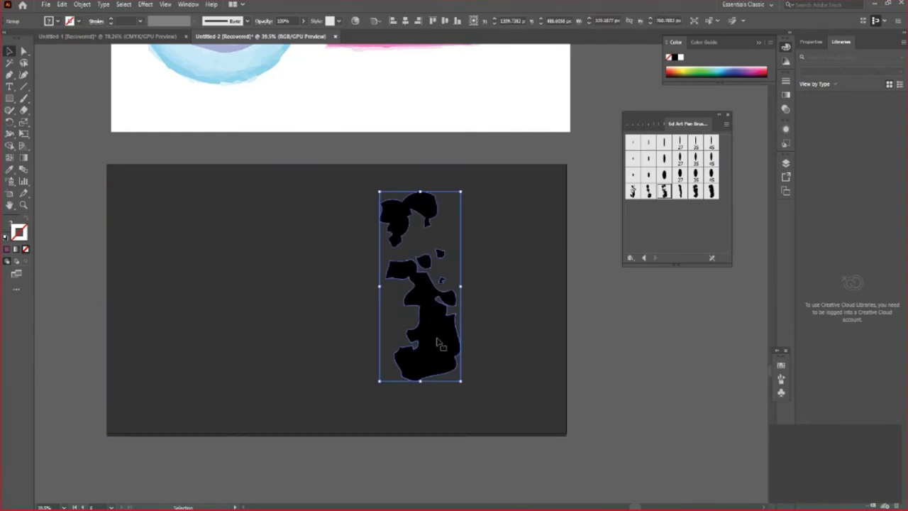
left_click_drag(438, 343, 243, 343)
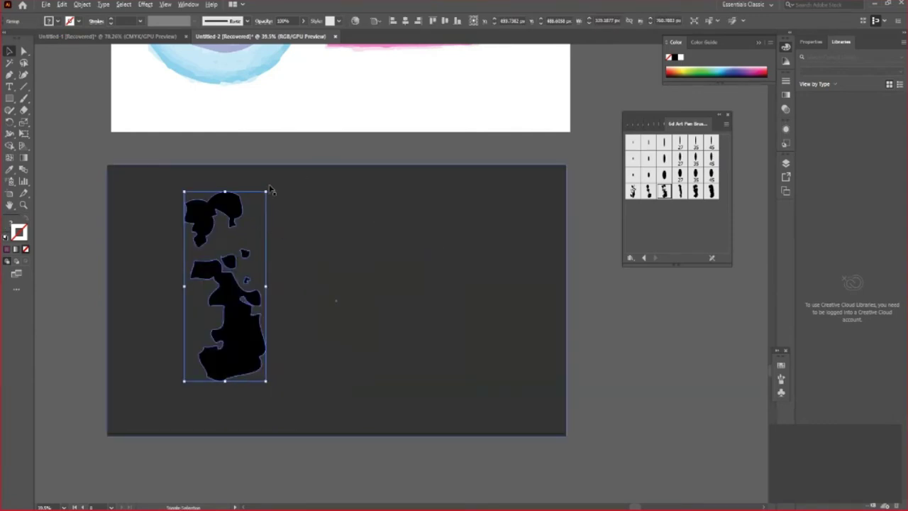
left_click_drag(266, 190, 240, 254)
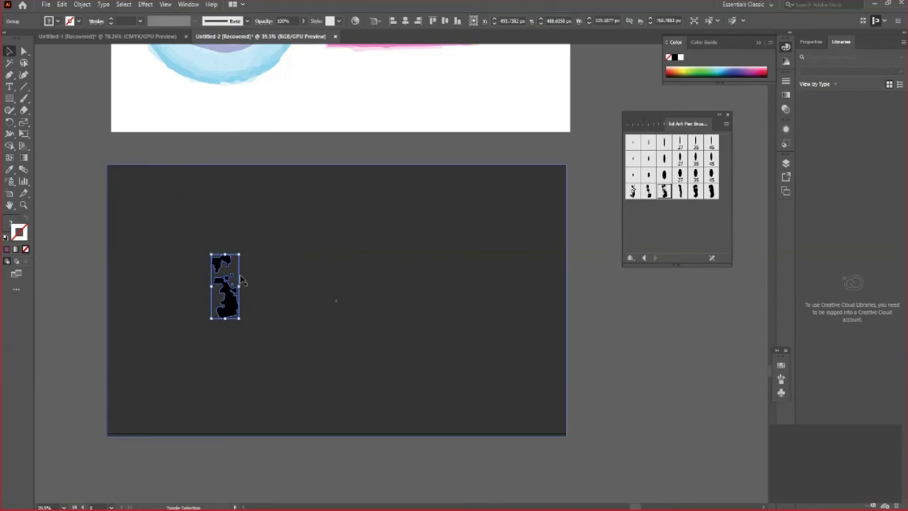
left_click_drag(228, 303, 141, 223)
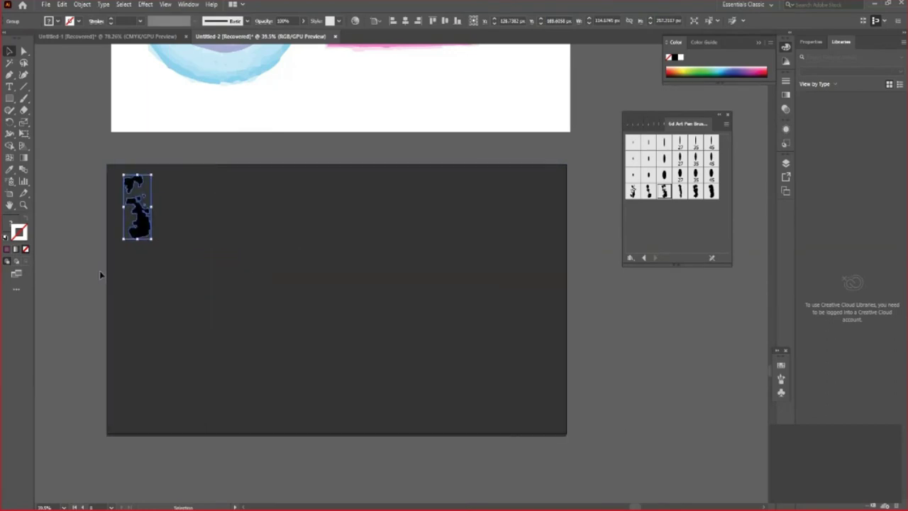
left_click(101, 274)
left_click(712, 192)
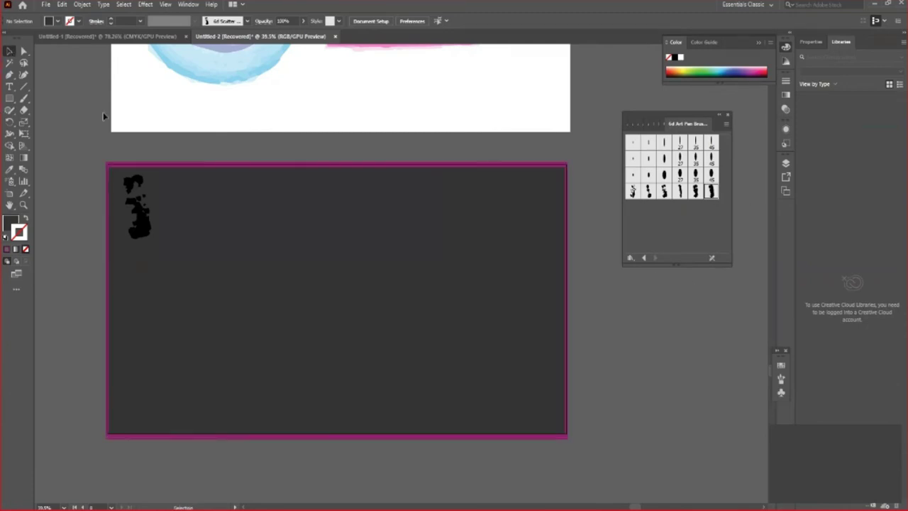
Step: Move the dark rectangle aside, then stamp and enlarge two new scatter-brush marks
left_click_drag(433, 311, 202, 289)
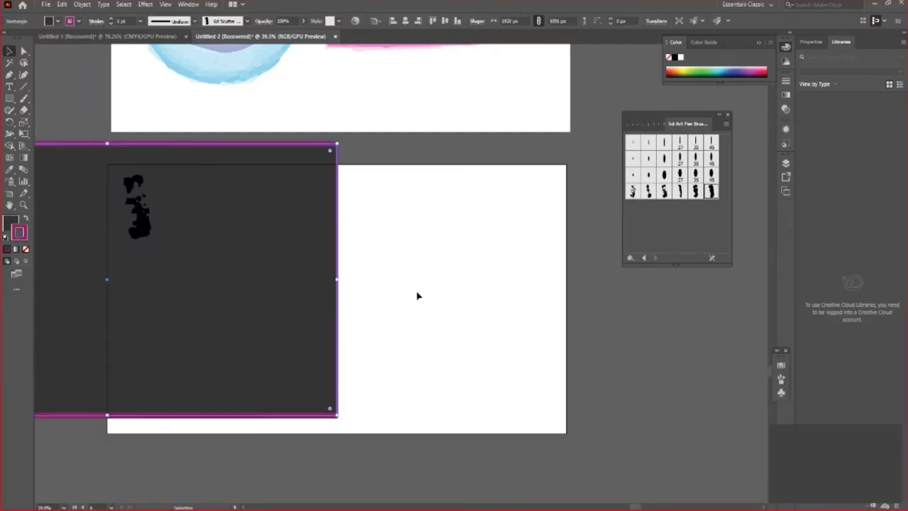
left_click(466, 273)
left_click(465, 272)
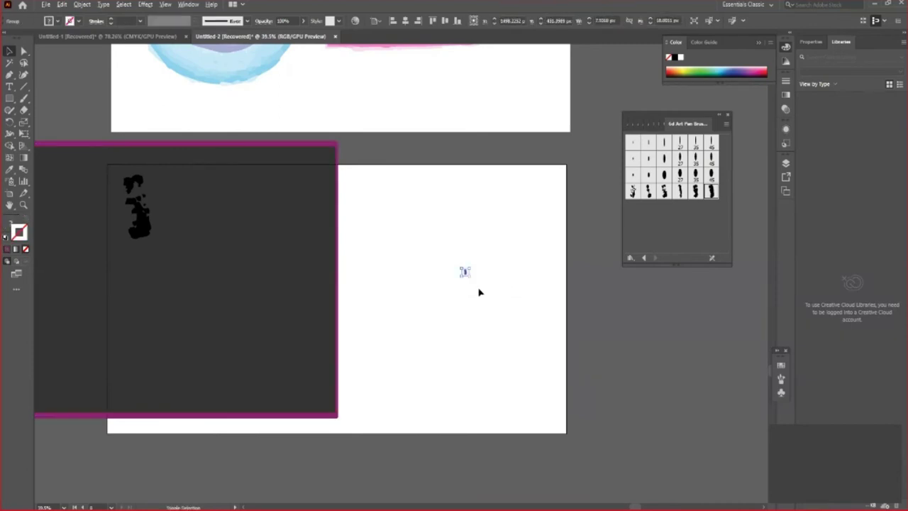
left_click_drag(472, 277, 506, 353)
left_click_drag(467, 288, 503, 240)
left_click(664, 191)
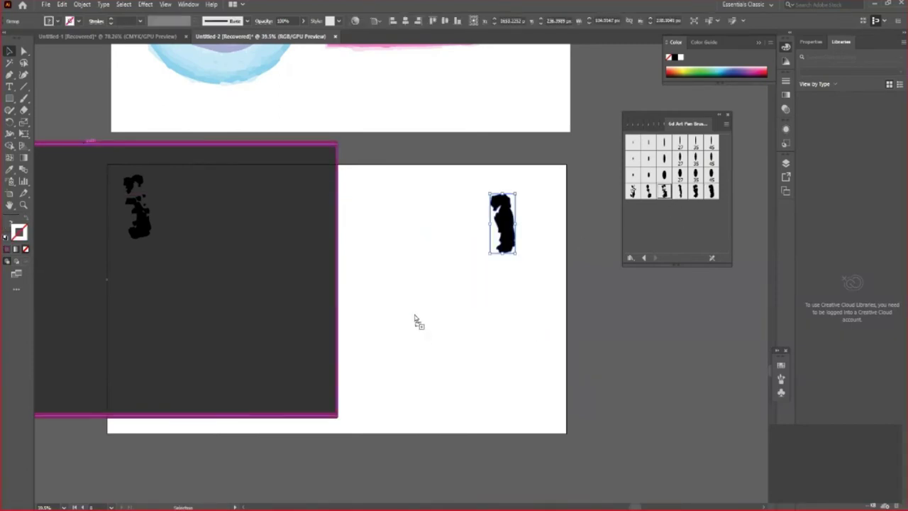
left_click(411, 305)
mouse_move(416, 310)
left_mouse_down()
mouse_move(482, 383)
mouse_move(430, 347)
mouse_move(430, 275)
left_mouse_up()
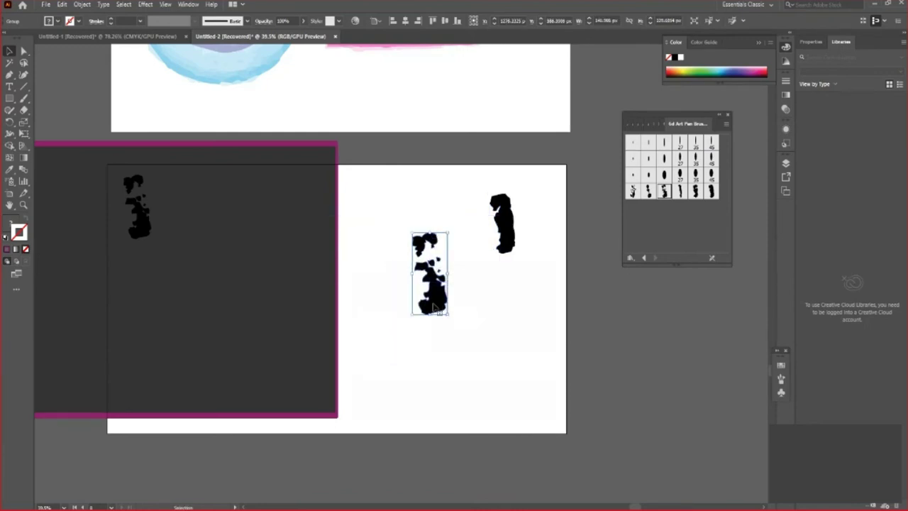
Step: Delete the dark backdrop, then centre and enlarge the splatter at 72% opacity
left_click(305, 306)
key("Delete")
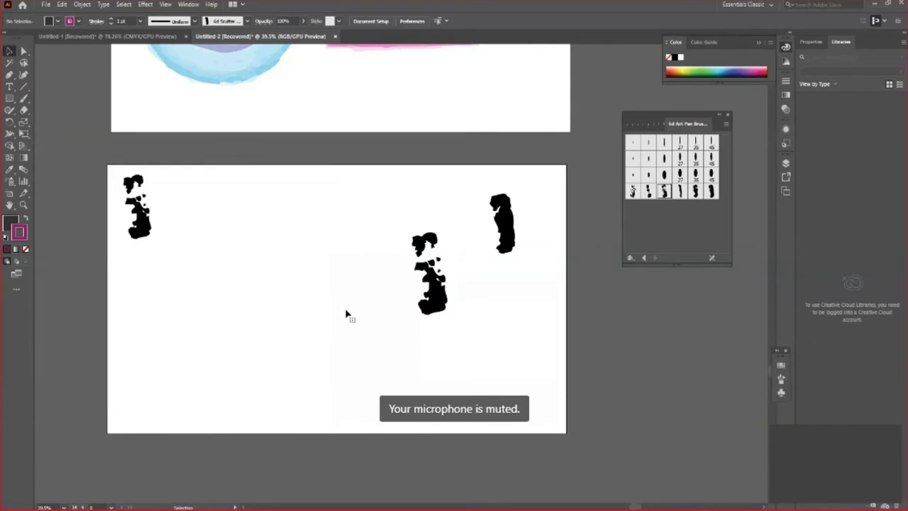
mouse_move(447, 303)
left_mouse_down()
mouse_move(364, 325)
mouse_move(405, 401)
mouse_move(398, 385)
left_mouse_up()
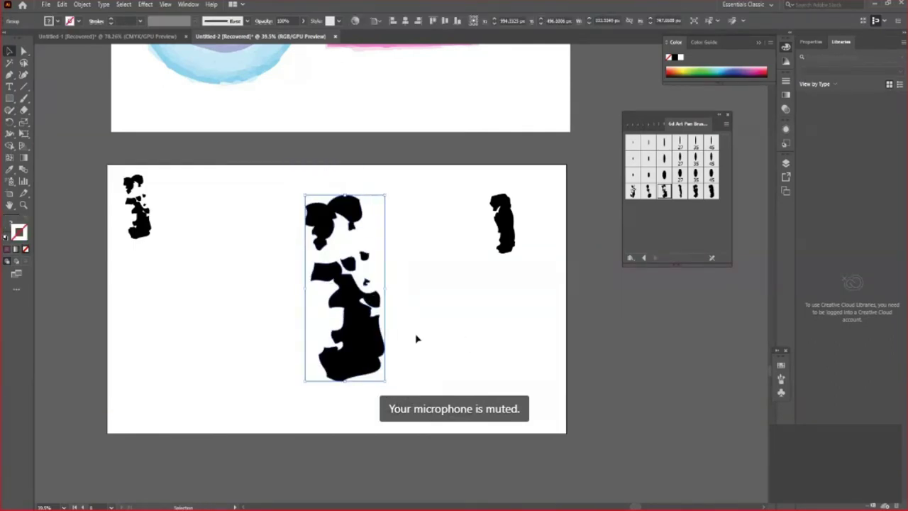
left_click(303, 22)
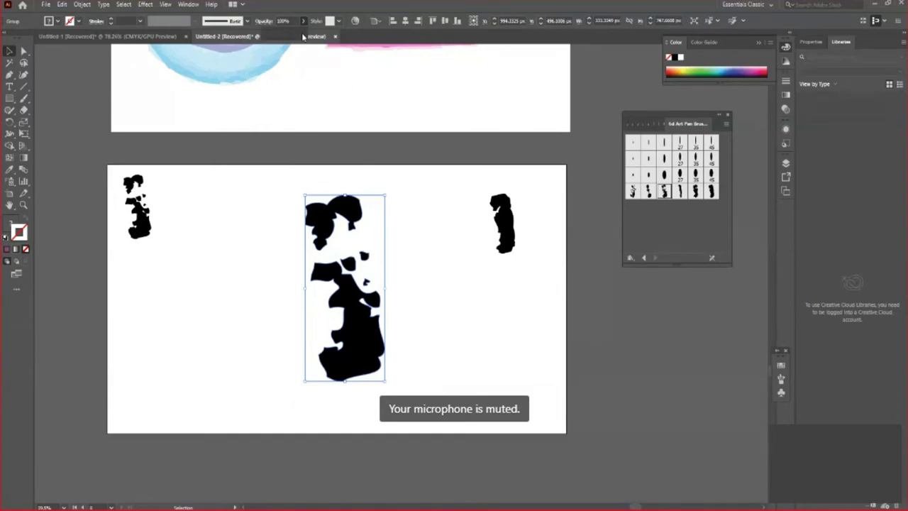
left_click_drag(303, 36, 291, 37)
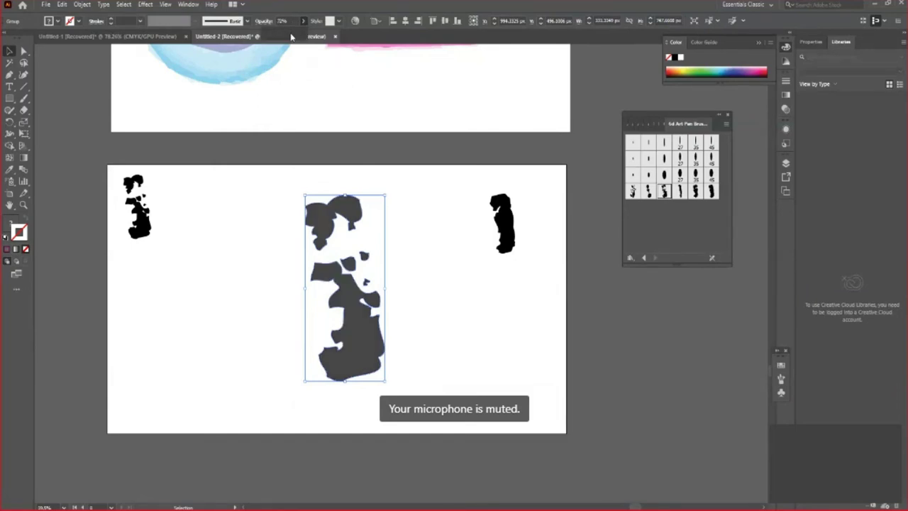
Step: Ungroup the central splatter, delete its lower piece, and move the top pieces up-left
right_click(351, 328)
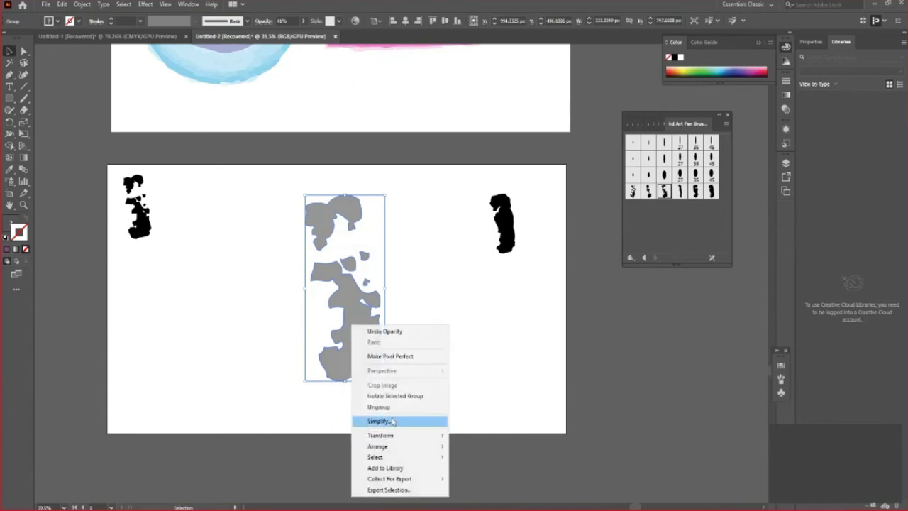
left_click(398, 407)
left_click(355, 334)
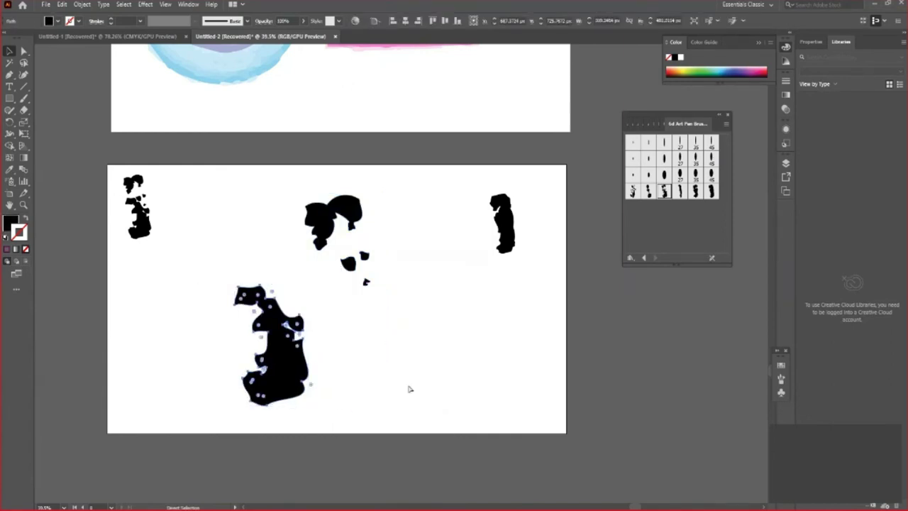
left_click_drag(355, 326, 450, 375)
key("Delete")
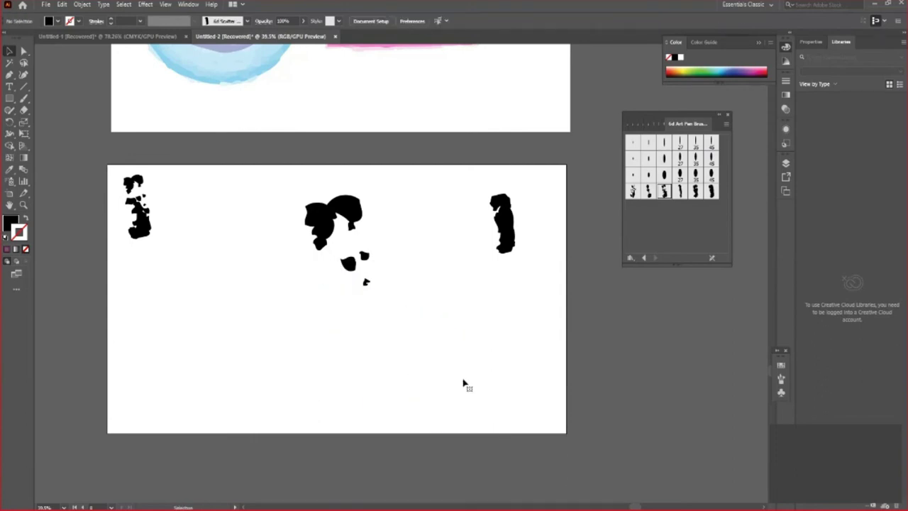
left_click_drag(291, 203, 367, 310)
mouse_move(330, 225)
left_mouse_down()
mouse_move(502, 288)
mouse_move(277, 207)
left_mouse_up()
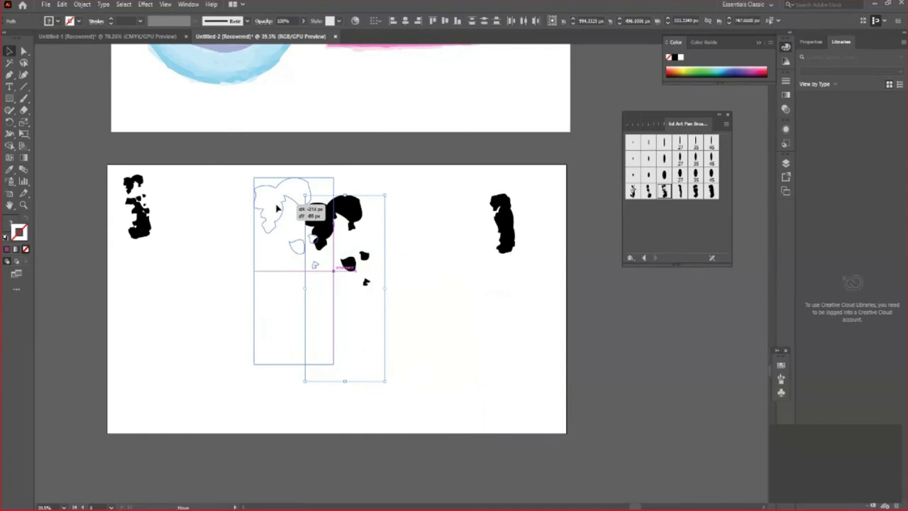
left_click_drag(278, 208, 277, 208)
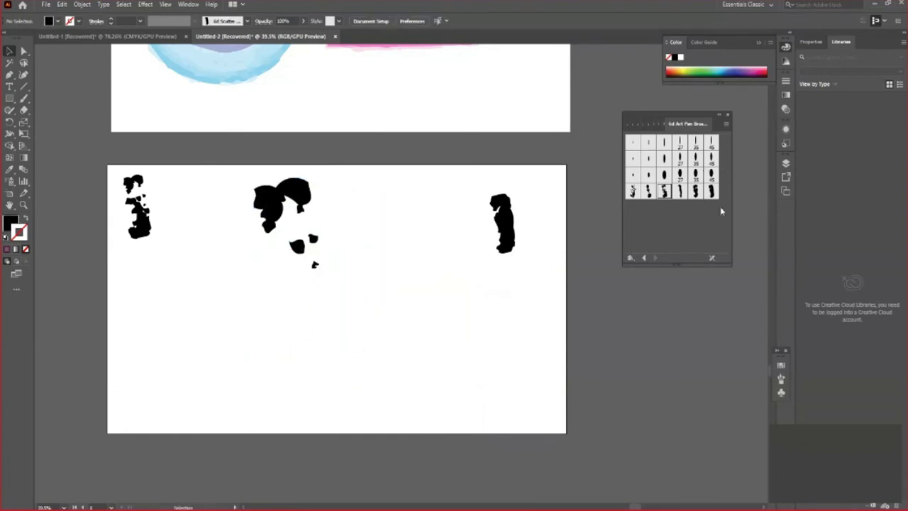
left_click(664, 175)
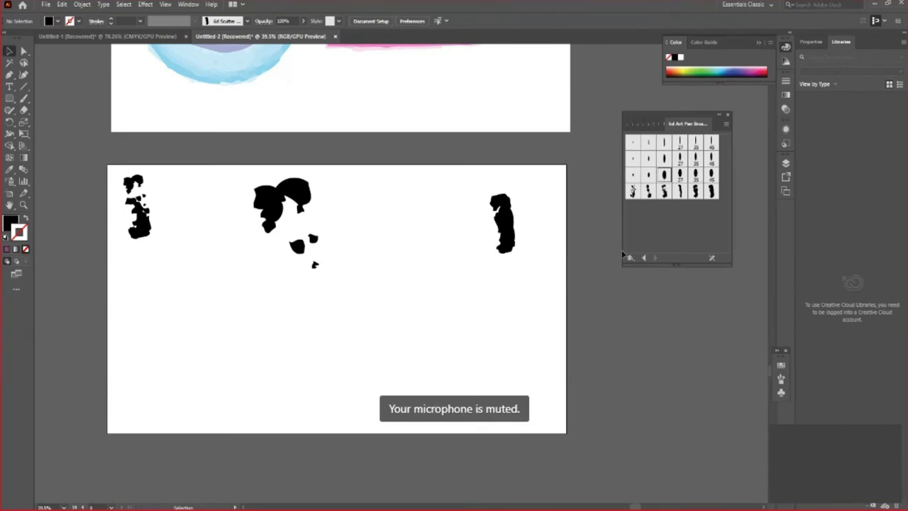
Step: Stamp a leafy scatter-brush shape, enlarge it, and move the small left figure lower
left_click(634, 192)
left_click_drag(389, 278, 425, 330)
mouse_move(410, 284)
left_mouse_down()
mouse_move(436, 312)
mouse_move(457, 392)
left_mouse_up()
mouse_move(435, 335)
left_mouse_down()
mouse_move(359, 365)
mouse_move(394, 360)
left_mouse_up()
left_click(145, 233)
left_click_drag(147, 234, 274, 350)
Step: Place copies of the leafy group on the right and in the middle
left_click_drag(213, 188, 528, 414)
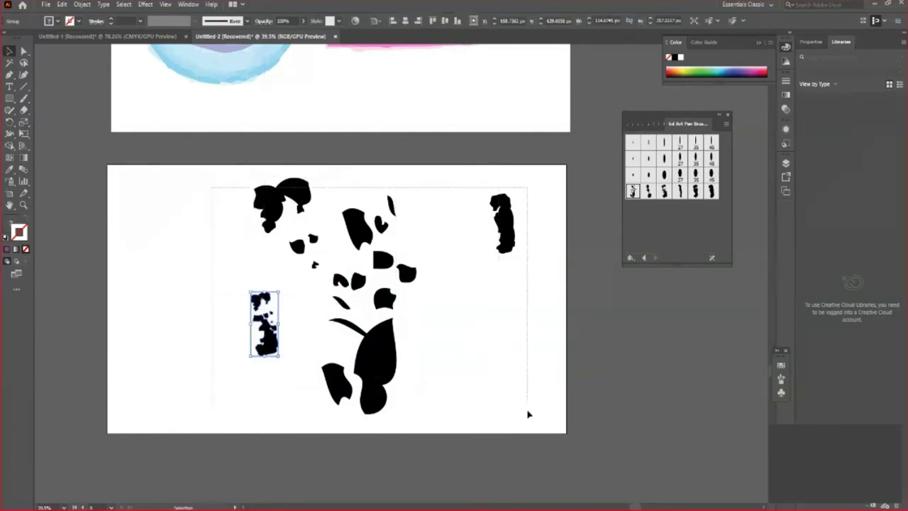
left_click(515, 371)
mouse_move(368, 373)
left_mouse_down()
mouse_move(181, 367)
mouse_move(463, 385)
left_mouse_up()
left_click(573, 428)
left_click(205, 374)
left_click_drag(205, 374, 297, 394)
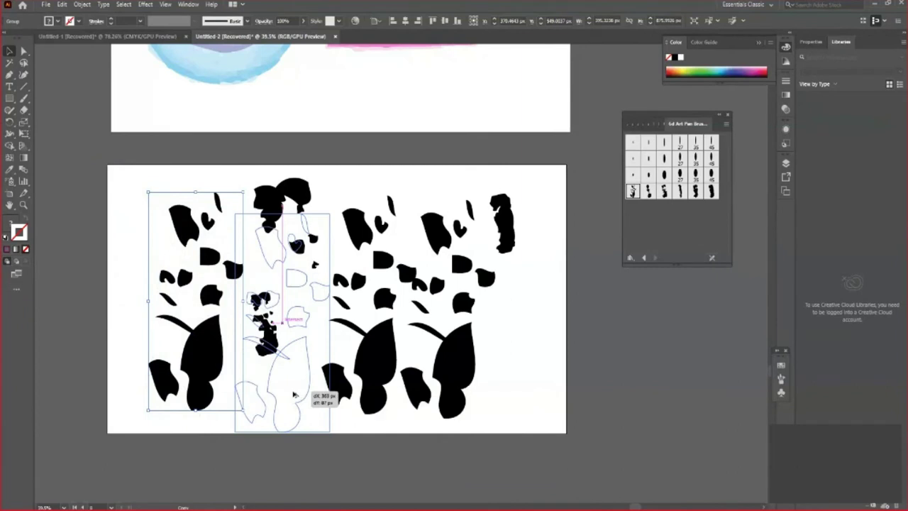
left_click_drag(293, 394, 298, 394)
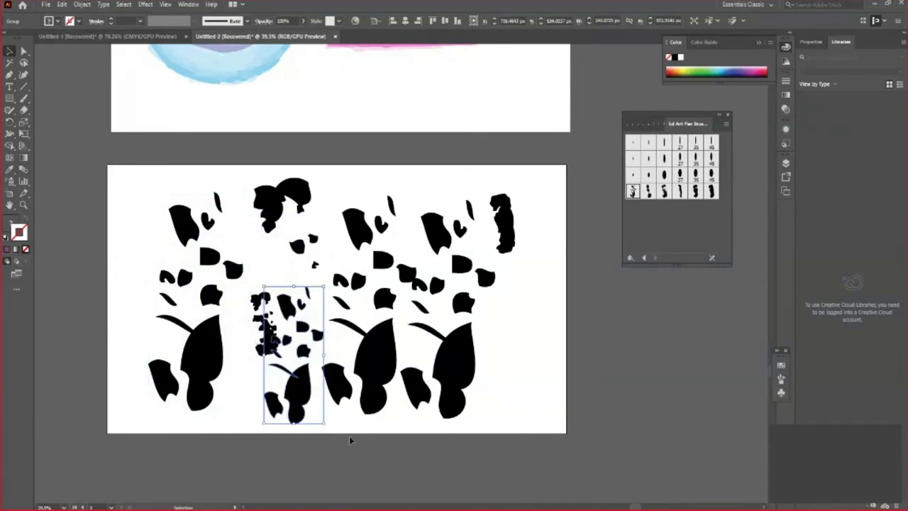
left_click(252, 376)
left_click_drag(266, 334, 263, 295)
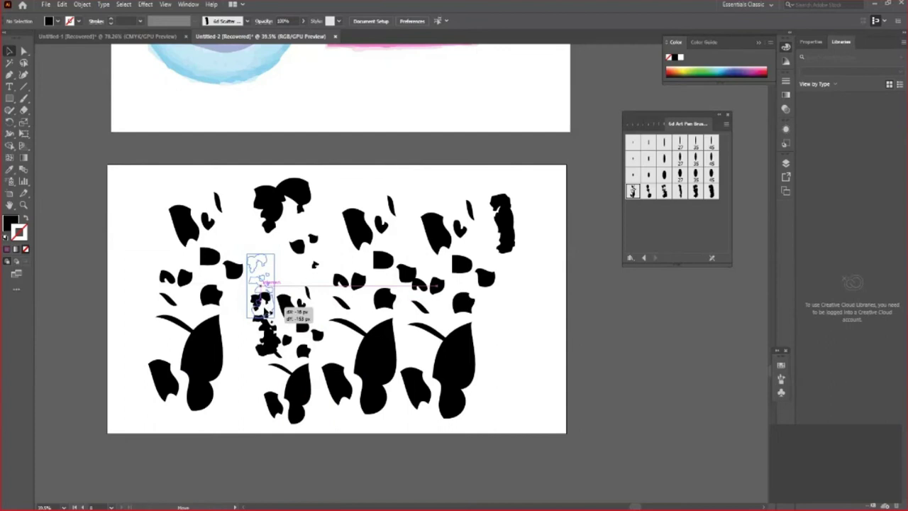
Step: Fade all shapes to semi-transparent grey and draw a black rectangle over the artboard
left_click_drag(83, 177, 539, 442)
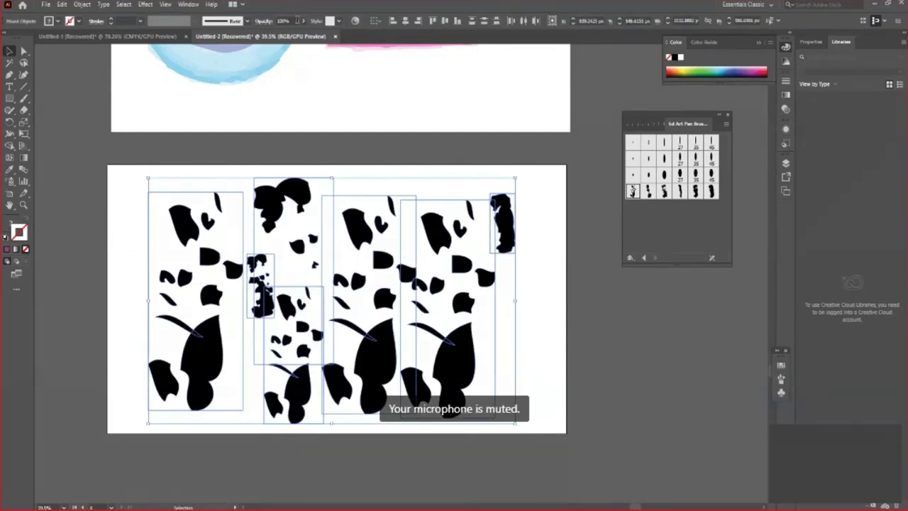
left_click(303, 22)
left_click_drag(303, 38, 277, 33)
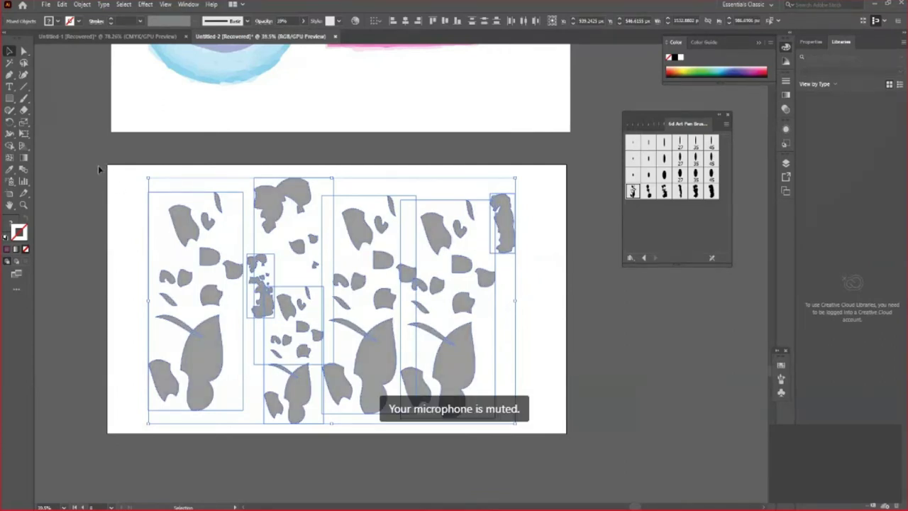
key("m")
mouse_move(102, 159)
left_mouse_down()
mouse_move(256, 348)
mouse_move(570, 444)
left_mouse_up()
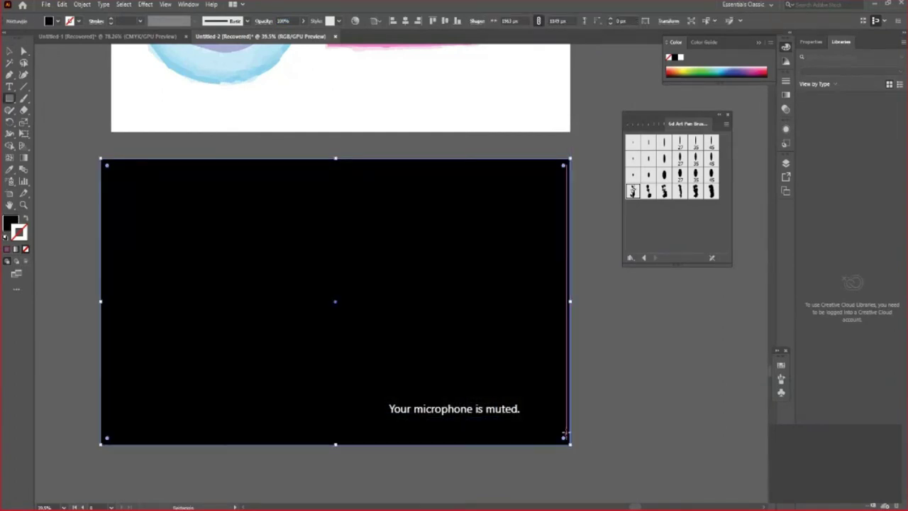
Step: Set the black rectangle's opacity to 75%, then about 85%, so the leaves show through
left_click(12, 54)
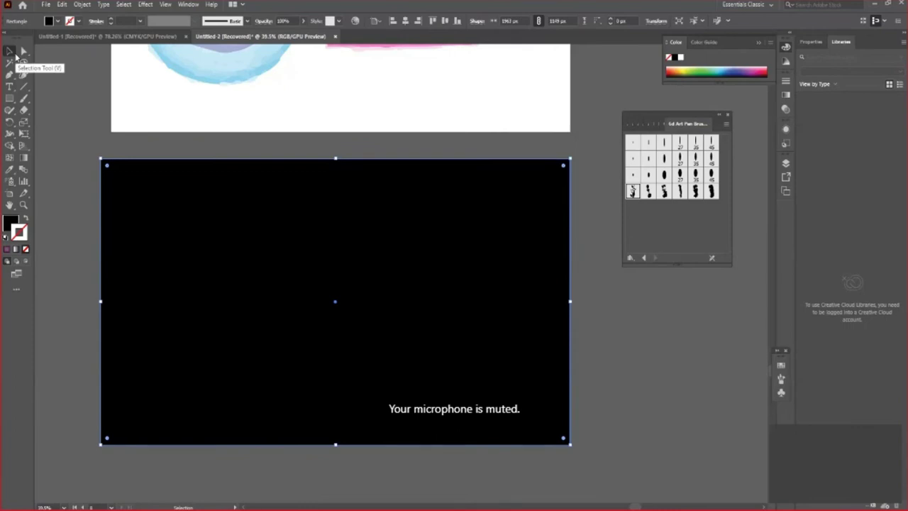
key("ctrl")
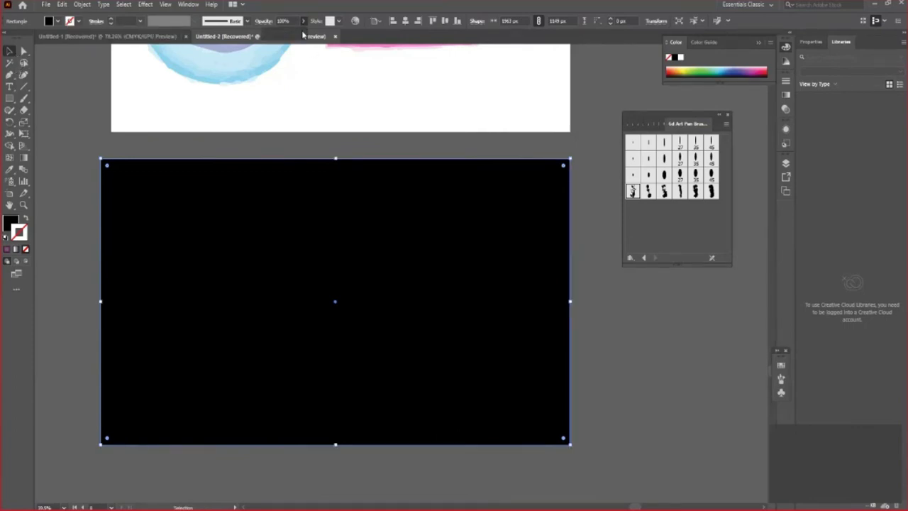
key("7")
key("5")
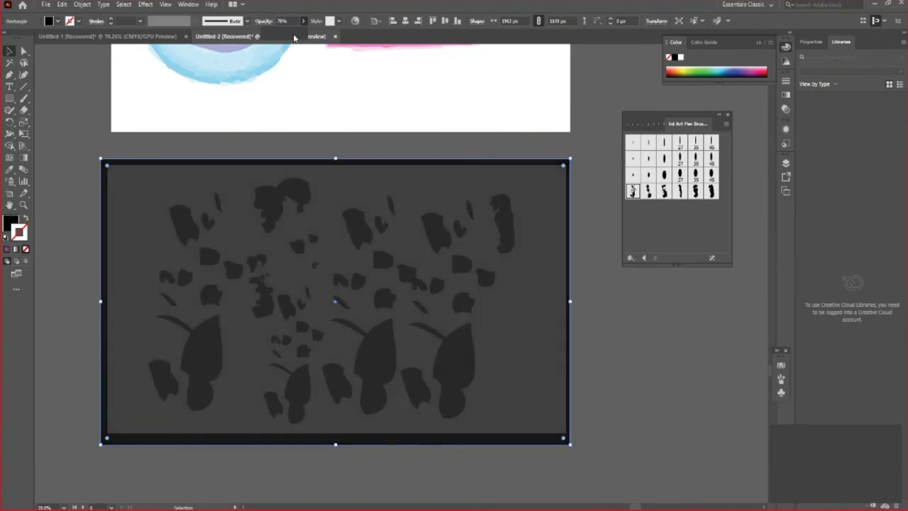
key("8")
key("5")
key("9")
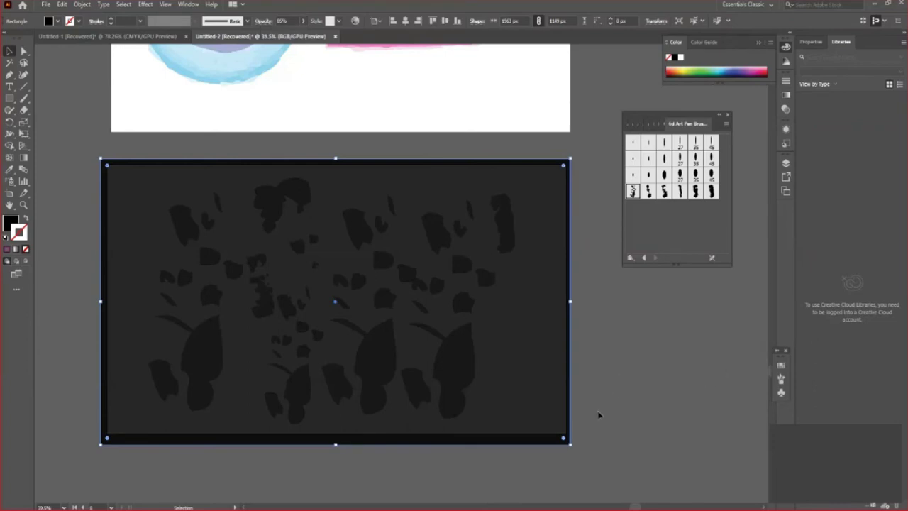
left_click(639, 370)
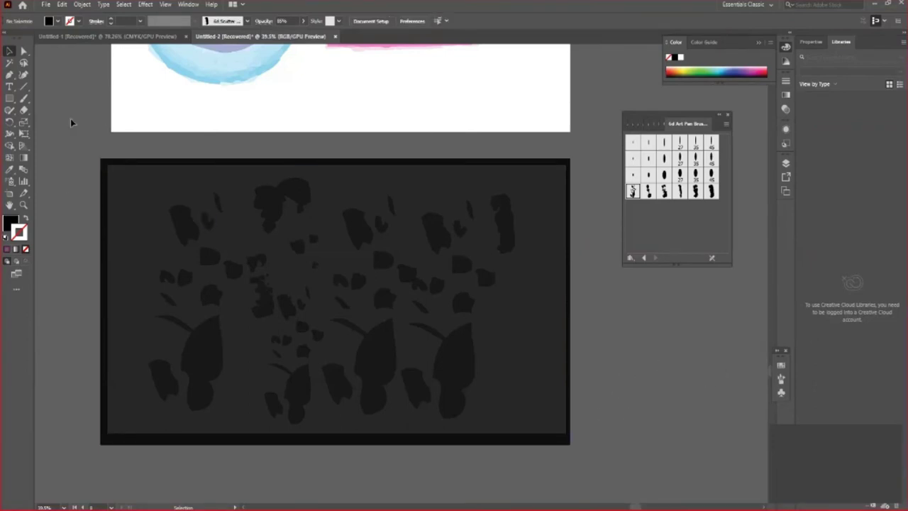
left_click(541, 397)
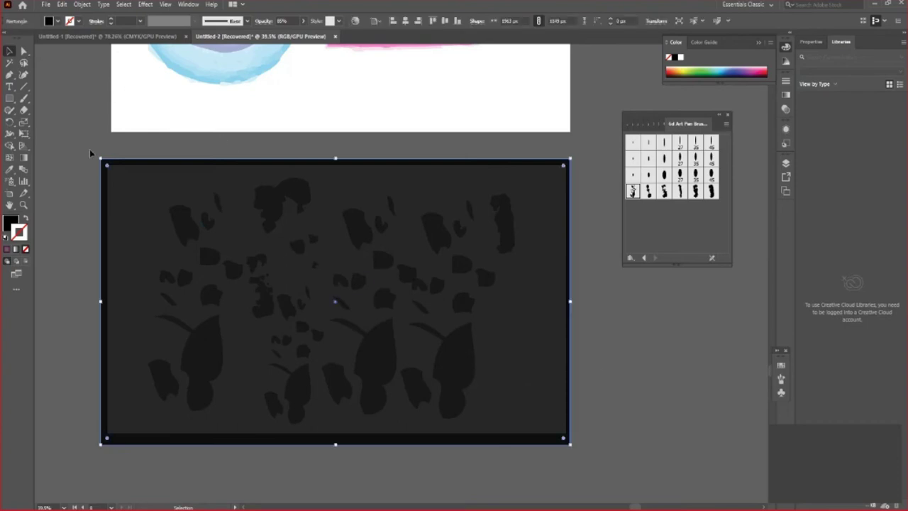
left_click(371, 353)
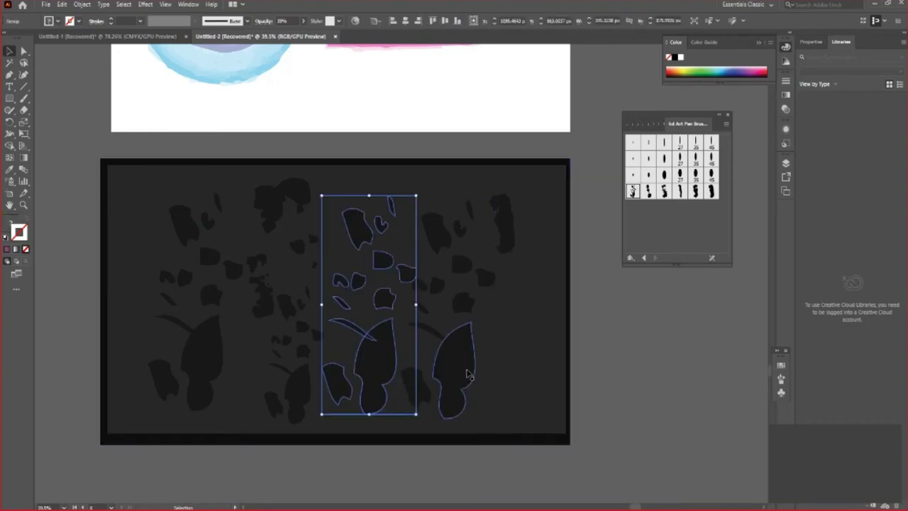
Step: Move a smaller leaf group to the right edge and nudge the leftmost group
left_click_drag(462, 374, 536, 381)
left_click_drag(570, 207, 559, 240)
left_click_drag(539, 355, 554, 387)
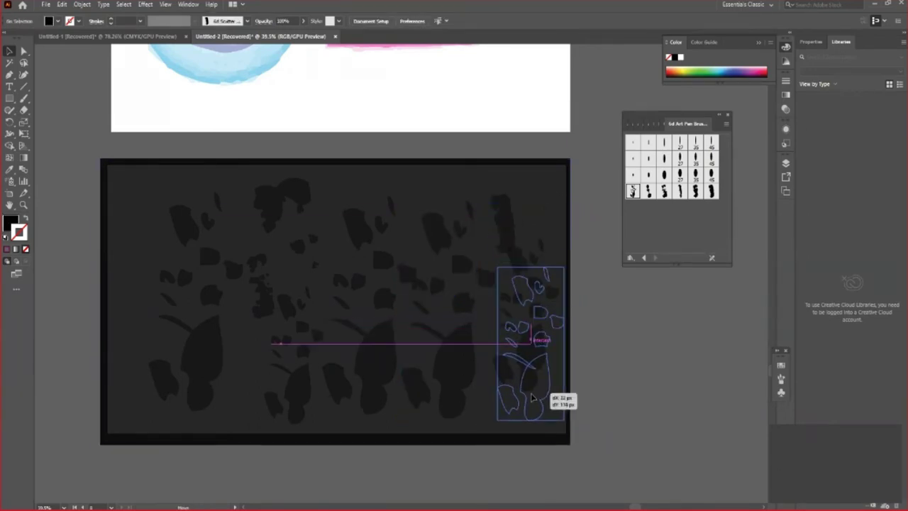
left_click(195, 373)
left_click_drag(195, 372, 183, 365)
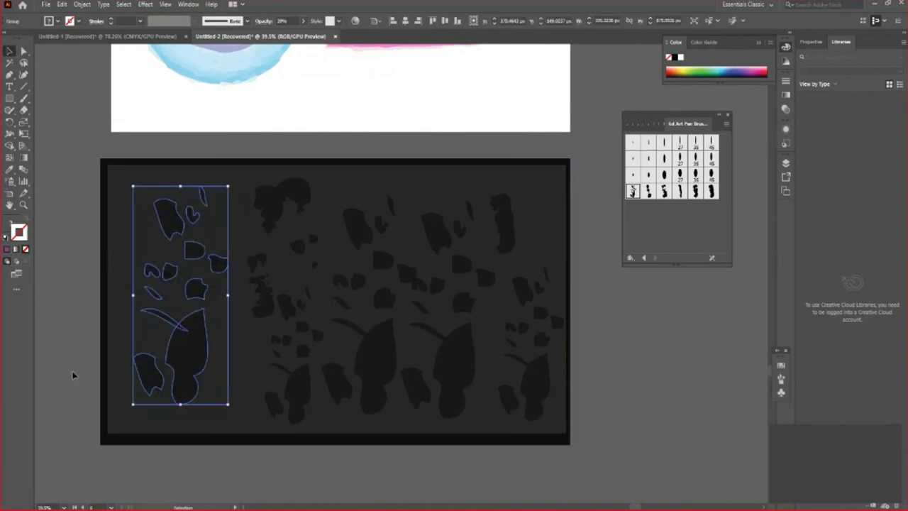
left_click(73, 376)
scroll(282, 398, "down", 1)
Step: Set the dark overlay rectangle's opacity to about 88%
left_click(217, 397)
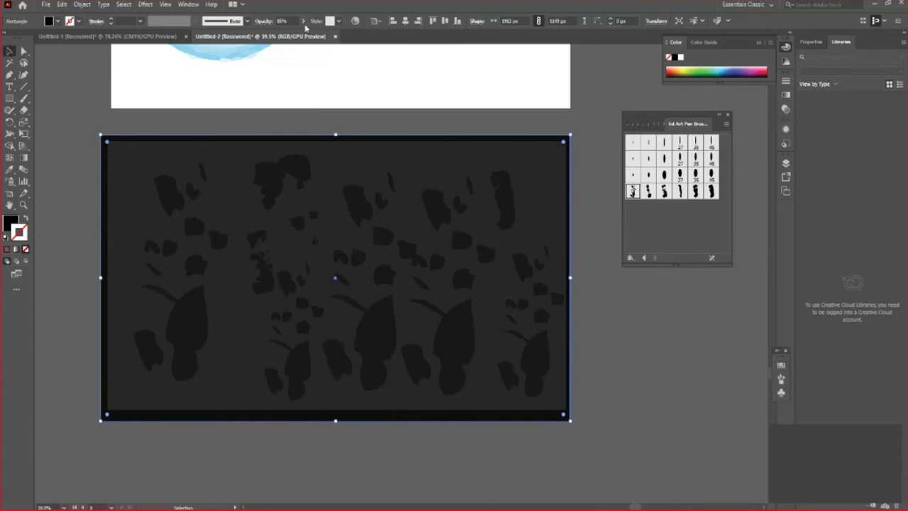
left_click(303, 21)
left_click_drag(294, 36, 302, 36)
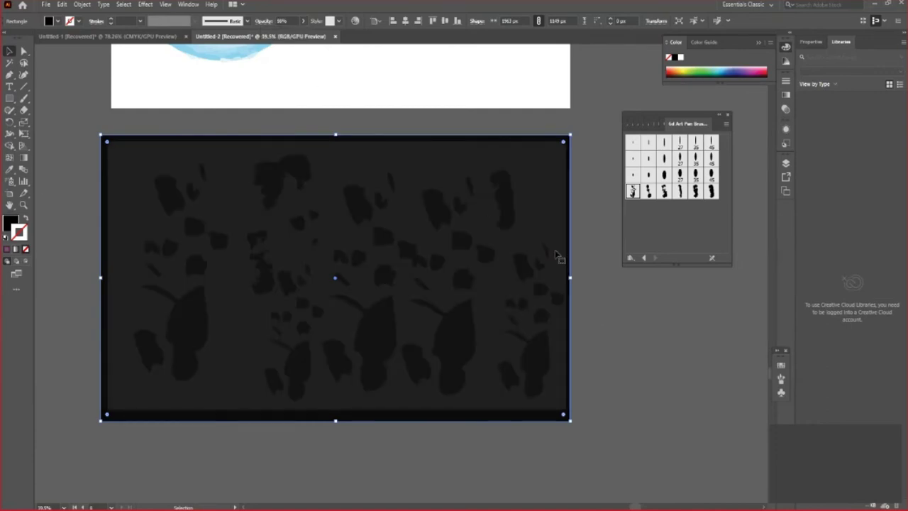
scroll(559, 256, "down", 1)
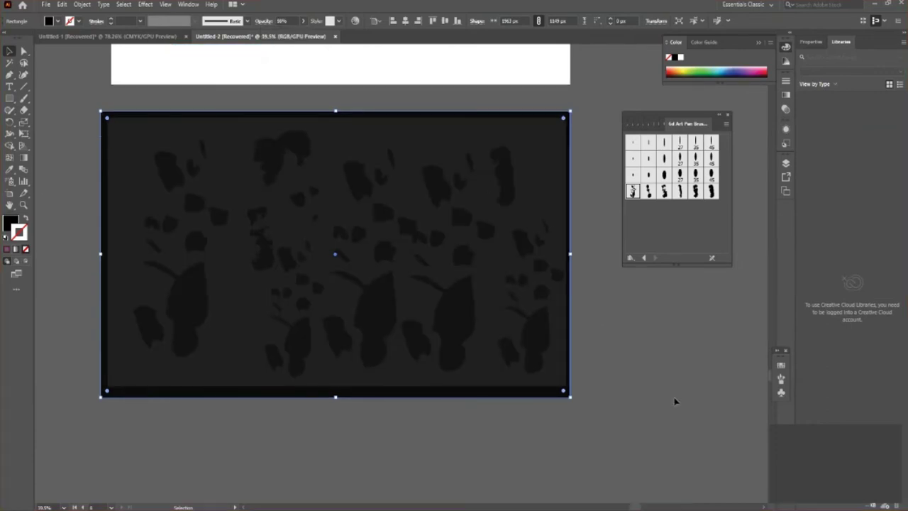
left_click(675, 402)
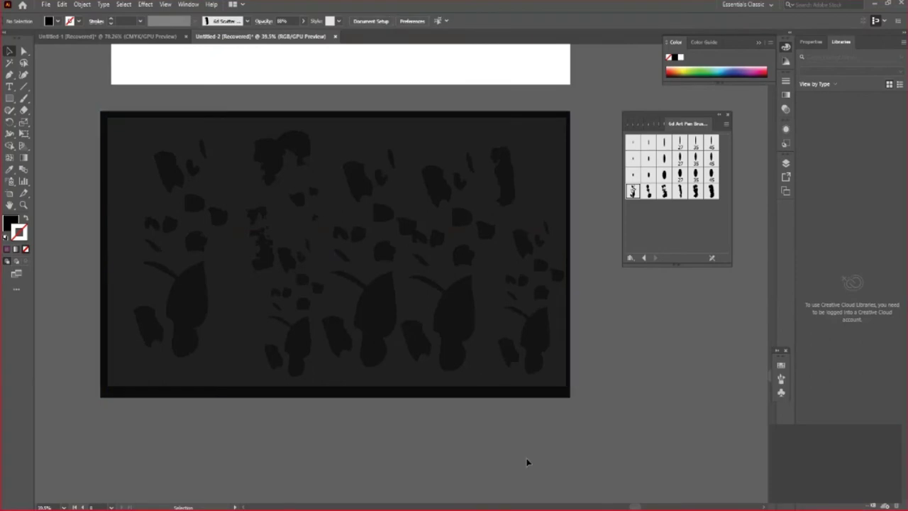
scroll(534, 455, "down", 1)
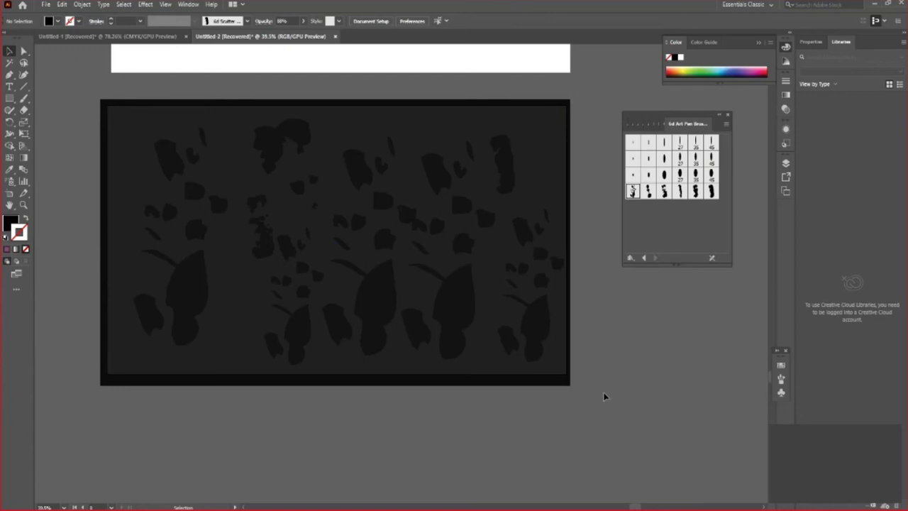
Step: Scroll around the document to survey all the finished brush-demo artboards
scroll(604, 396, "up", 5)
scroll(689, 370, "down", 1)
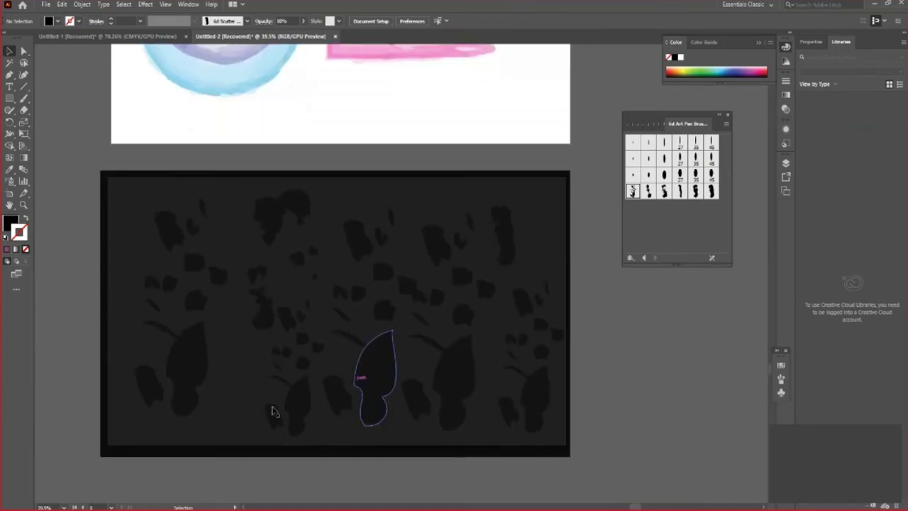
scroll(441, 210, "up", 5)
scroll(441, 210, "up", 5)
scroll(457, 210, "up", 5)
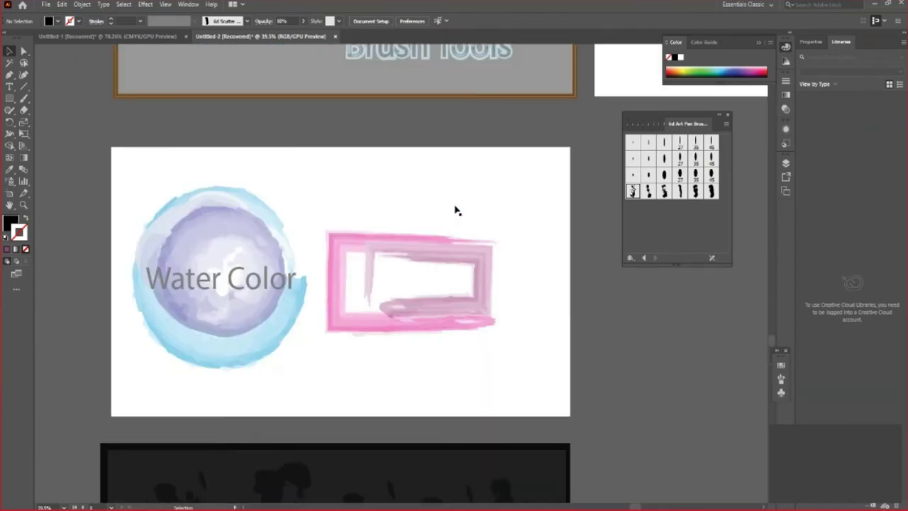
scroll(294, 179, "down", 2)
scroll(253, 195, "down", 2)
scroll(220, 176, "up", 2)
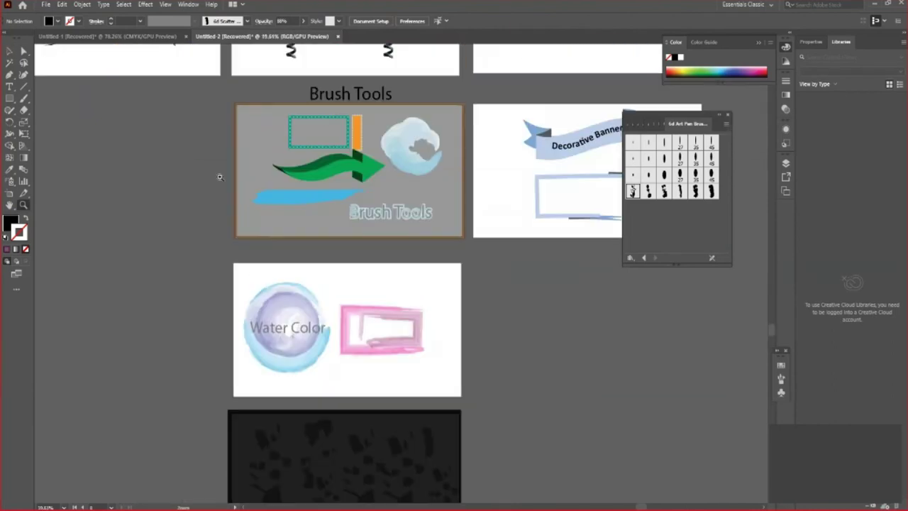
scroll(173, 213, "down", 1)
scroll(173, 214, "down", 1)
scroll(569, 258, "up", 3)
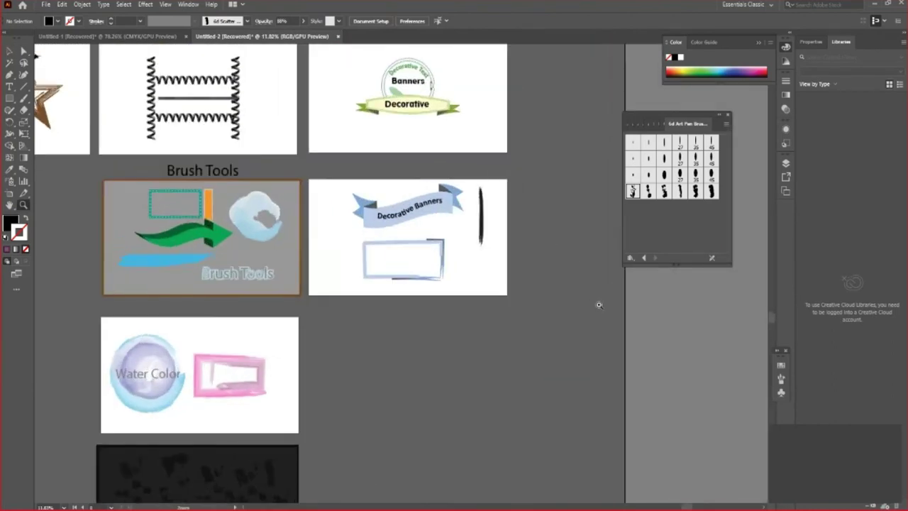
scroll(528, 301, "up", 3)
scroll(449, 206, "down", 2)
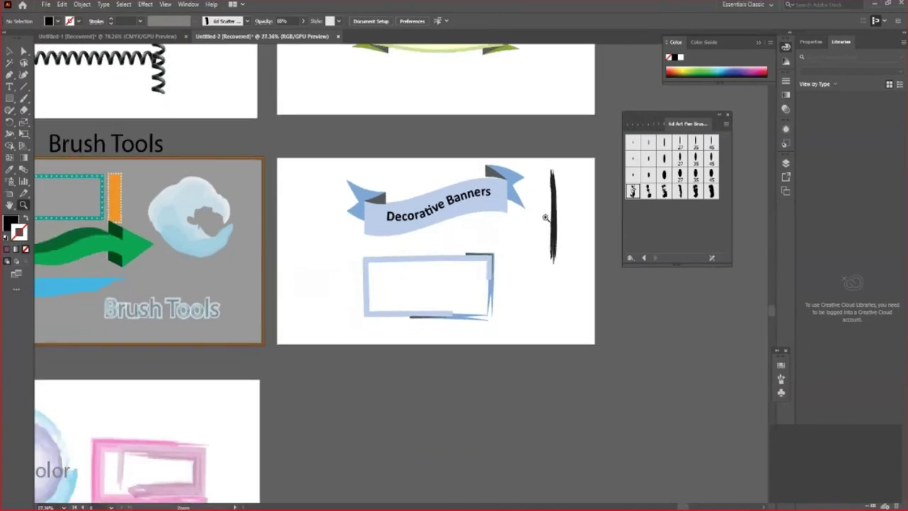
scroll(481, 249, "left", 2)
scroll(481, 249, "down", 1)
scroll(255, 265, "up", 1)
scroll(537, 80, "up", 2)
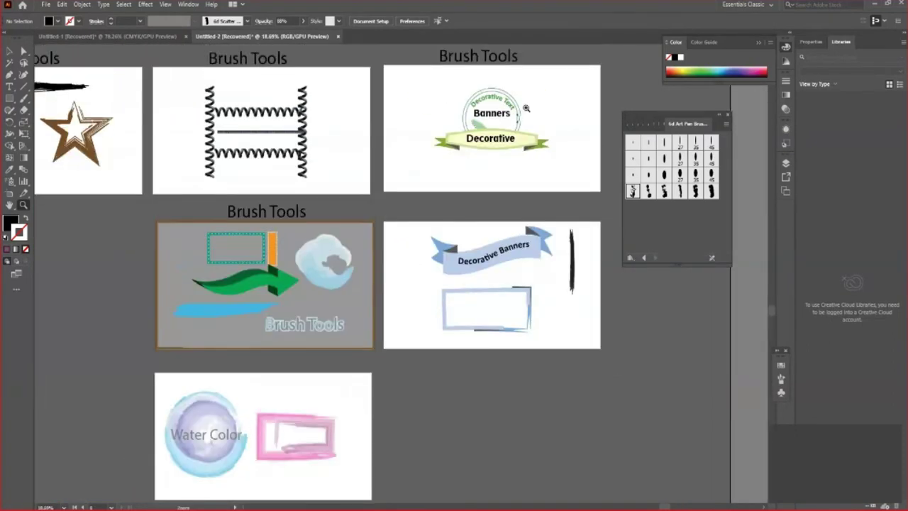
scroll(507, 252, "up", 1)
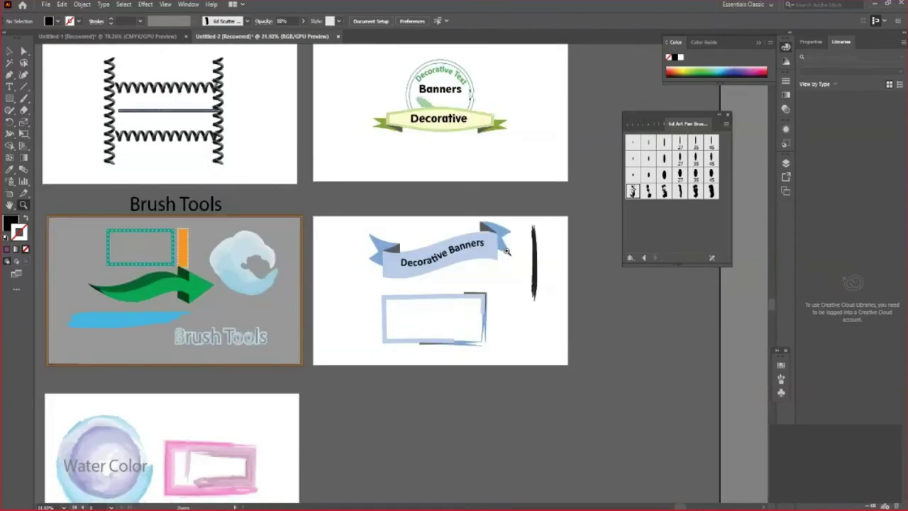
scroll(507, 251, "down", 1)
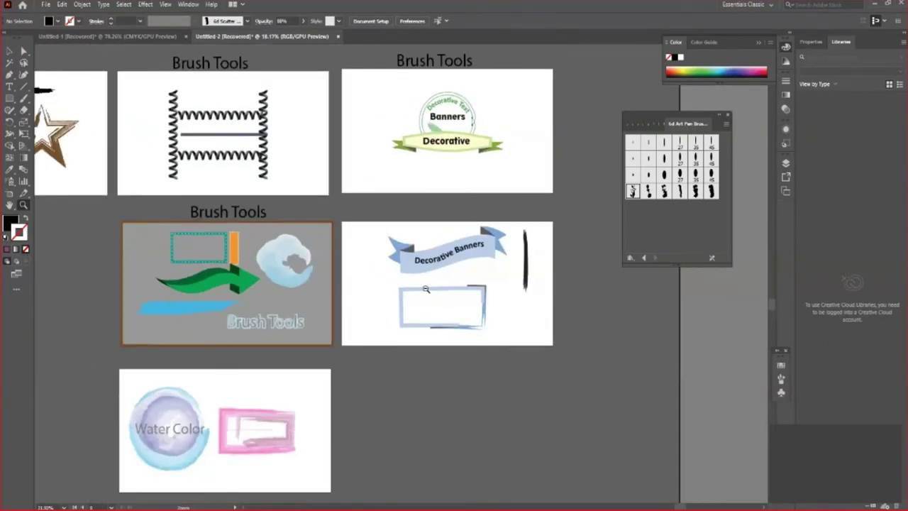
scroll(293, 241, "down", 2)
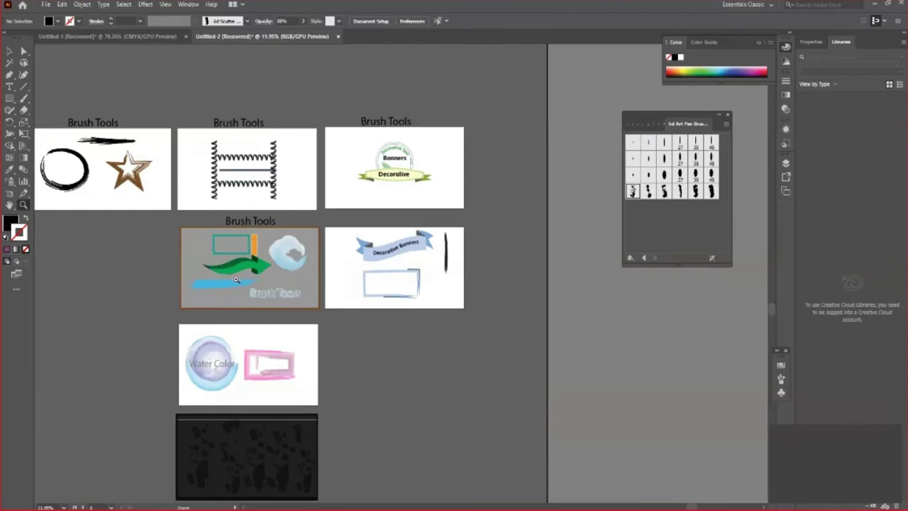
scroll(130, 147, "up", 3)
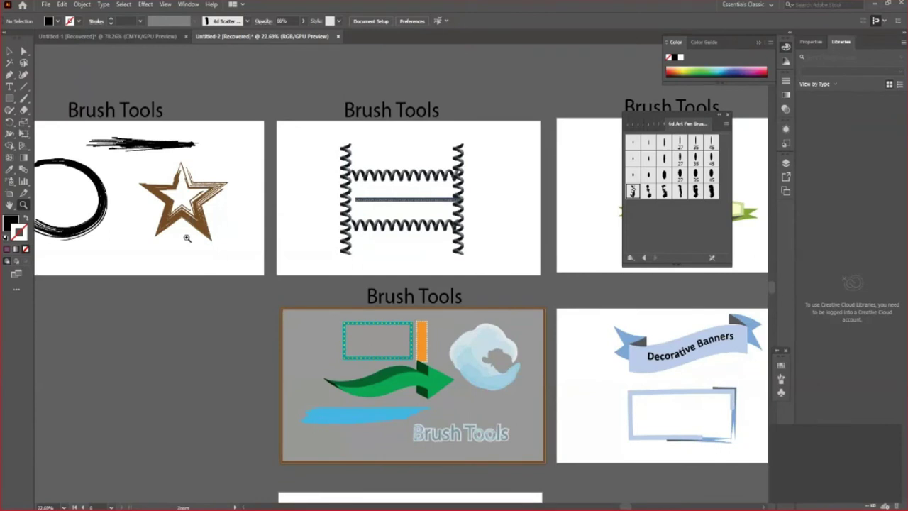
scroll(213, 199, "down", 1)
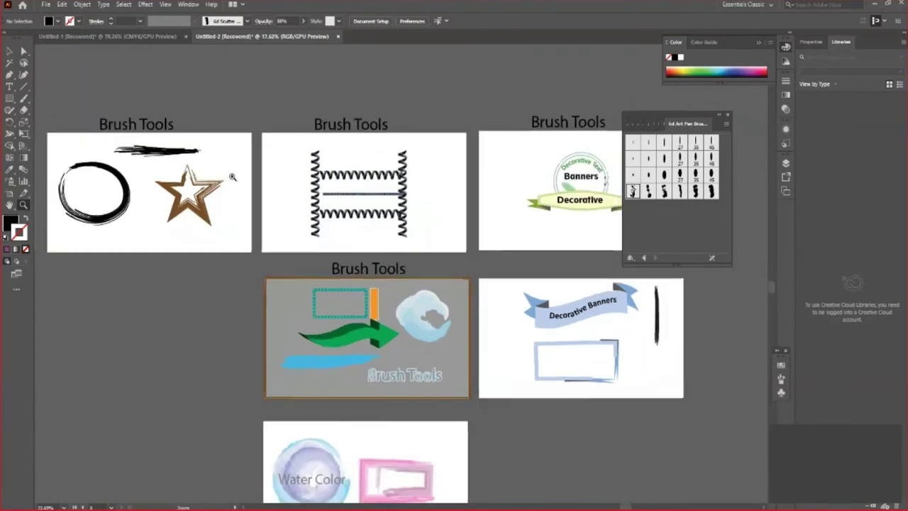
scroll(232, 177, "down", 1)
scroll(447, 304, "down", 1)
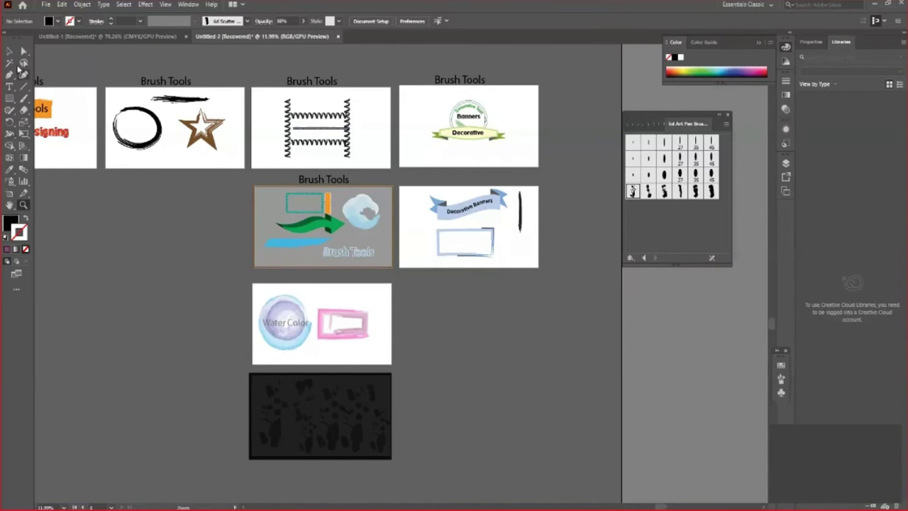
Step: In a new document, enlarge the 'Type Tool' text to heading size above the artboard
left_click(9, 51)
key("ctrl+n")
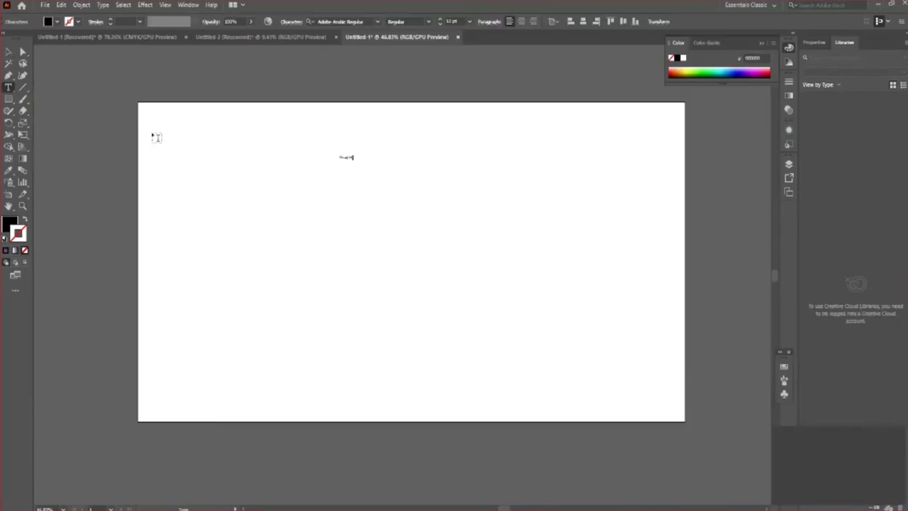
key("BackSpace")
key("ctrl+z")
key("Escape")
left_click_drag(360, 165, 529, 248)
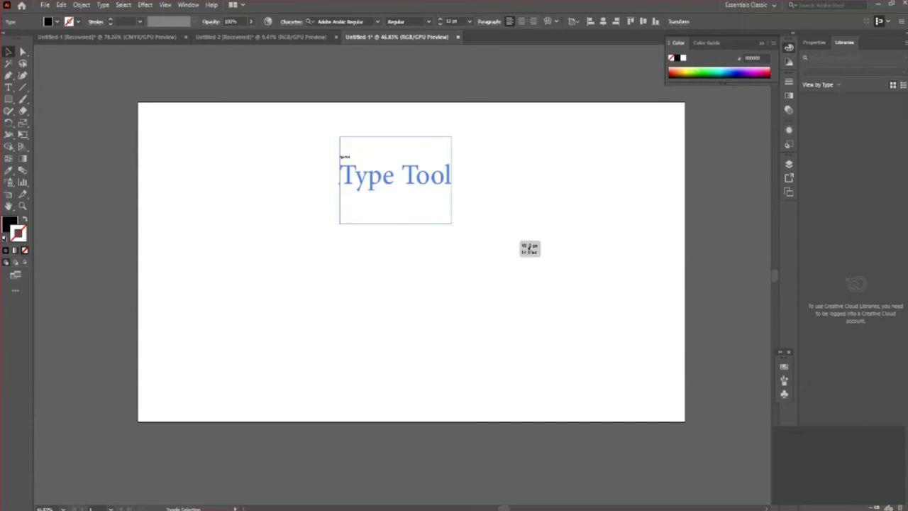
mouse_move(457, 203)
left_mouse_down()
mouse_move(413, 97)
mouse_move(359, 21)
left_mouse_up()
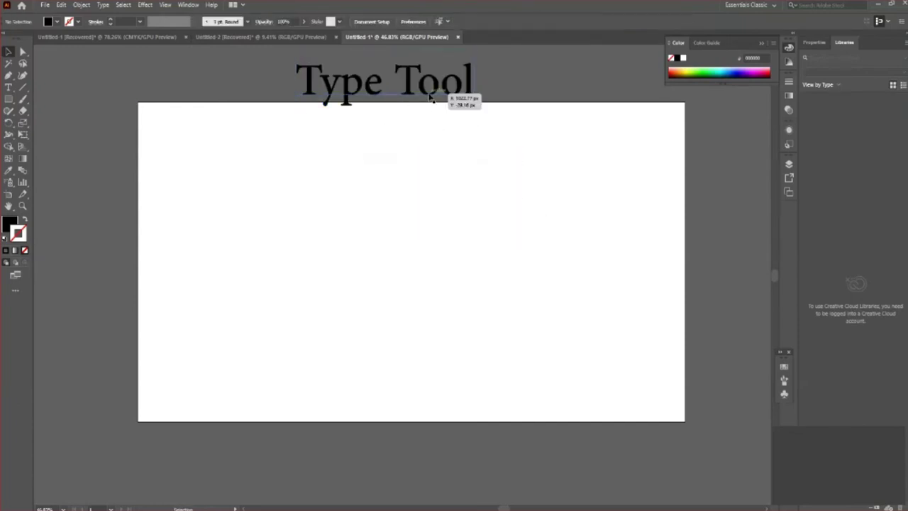
Step: Preview fonts on the heading and set it to Myriad Pro Regular
left_click(359, 20)
key("Down")
key("Down")
key("Down")
key("Up")
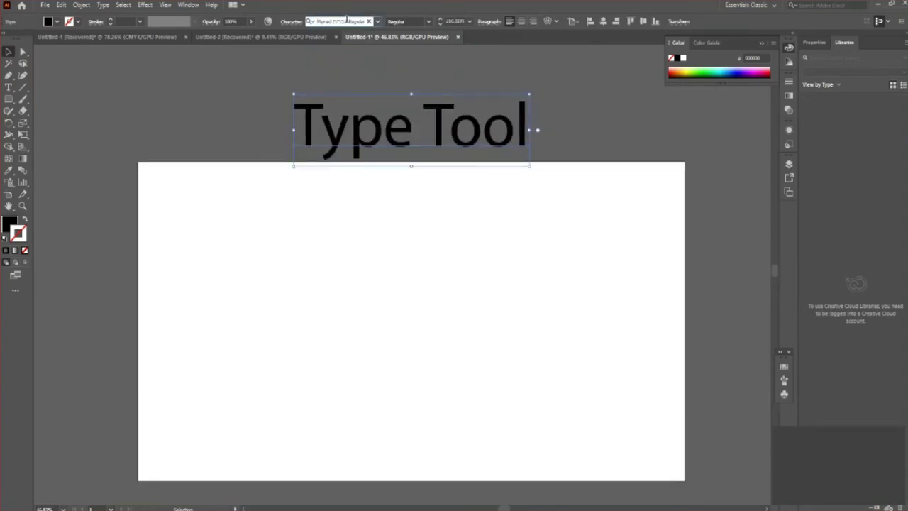
left_click(339, 179)
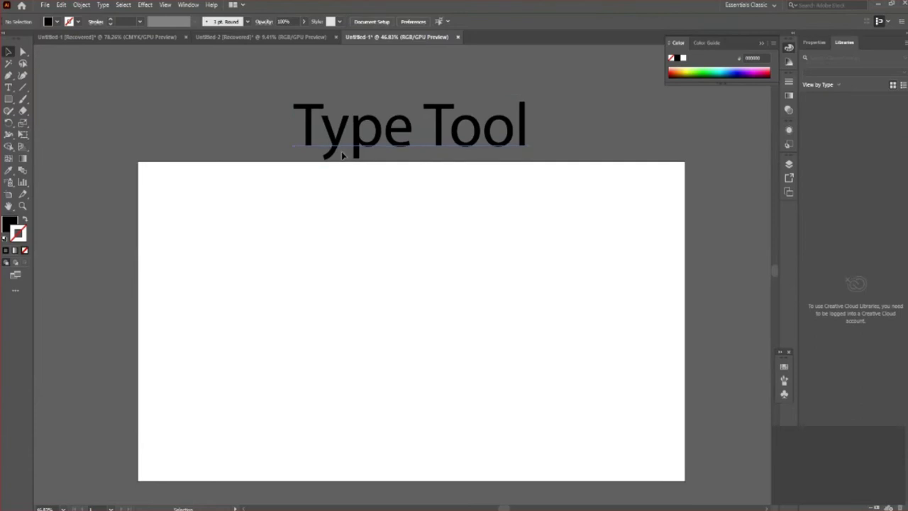
left_click(352, 155)
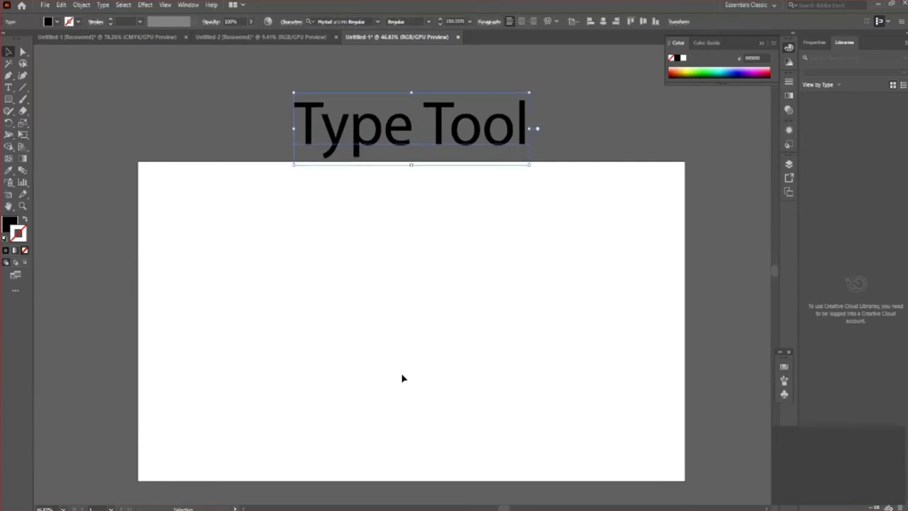
left_click(388, 305)
scroll(386, 285, "down", 1)
scroll(386, 286, "up", 1)
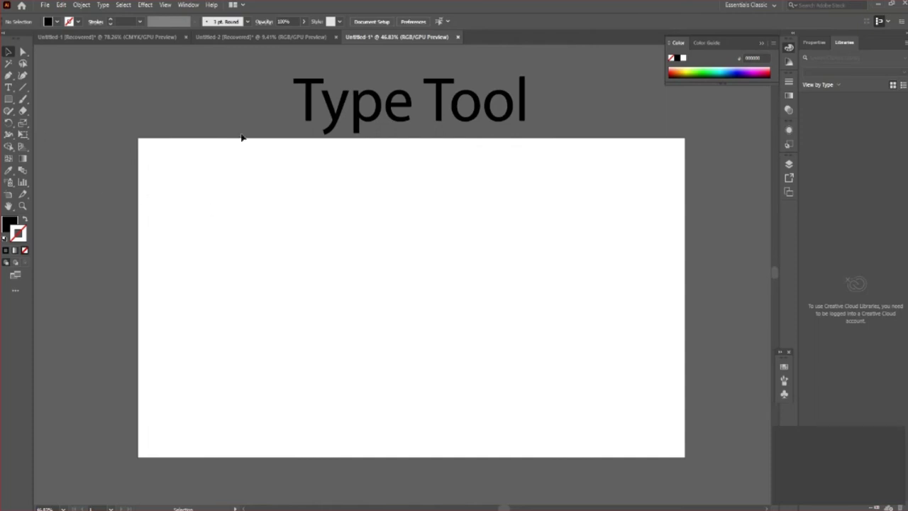
Step: Place a Lorem ipsum placeholder text object on the artboard with the Type tool
left_click(8, 89)
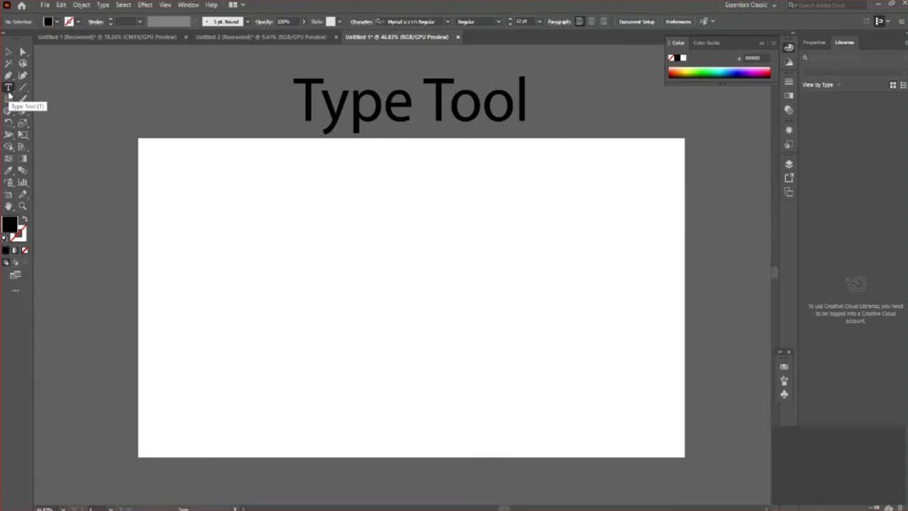
left_click(8, 93)
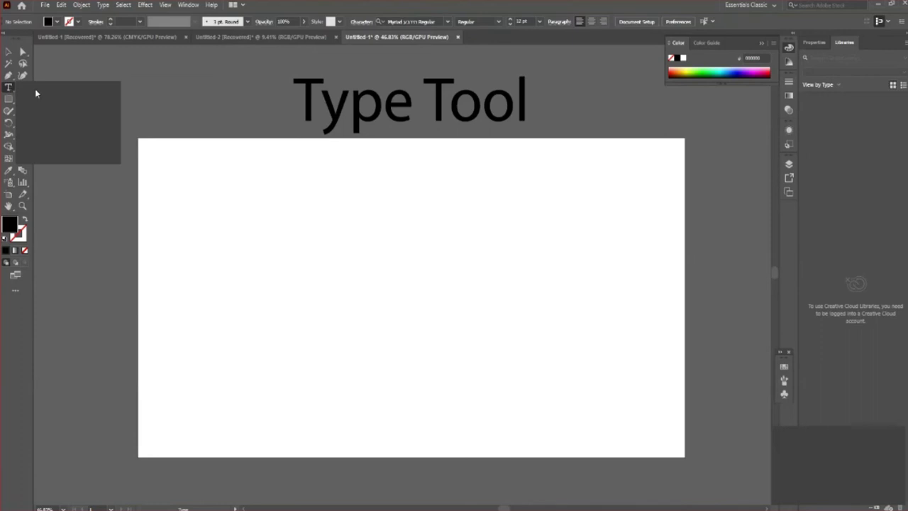
left_click(273, 209)
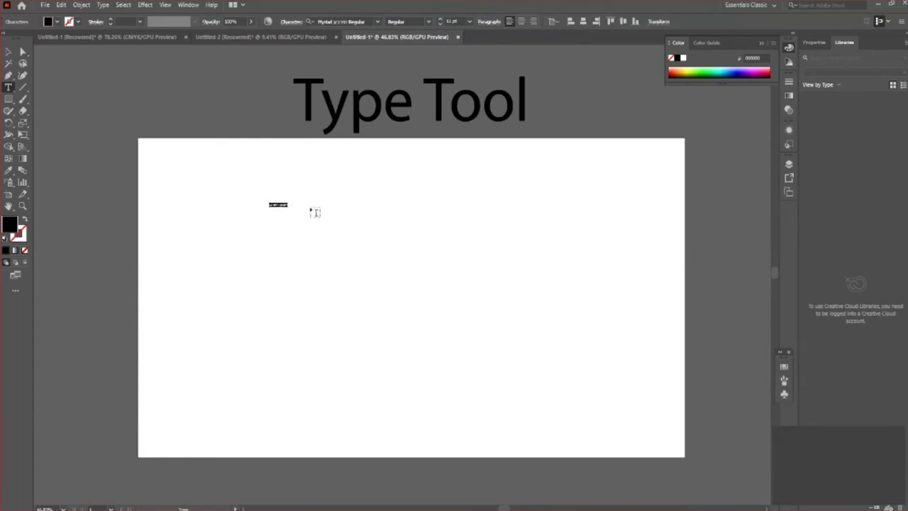
key("Escape")
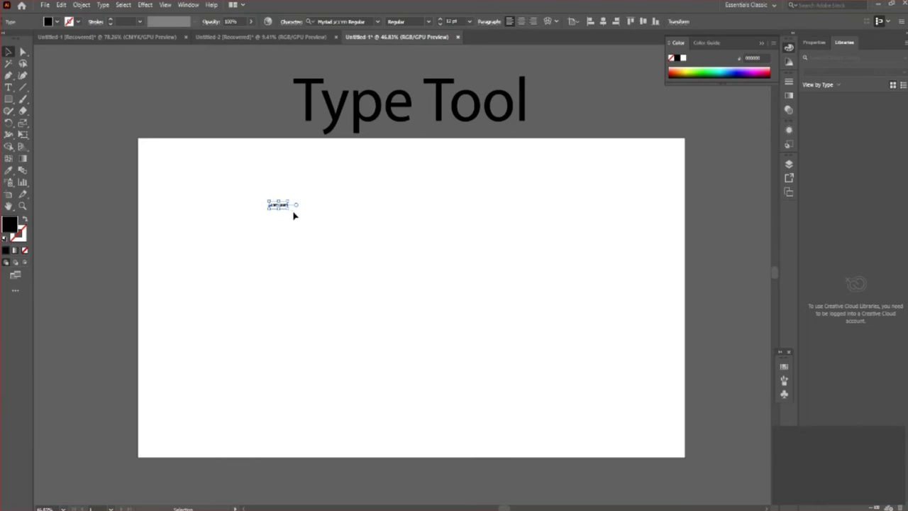
left_click_drag(281, 208, 365, 269)
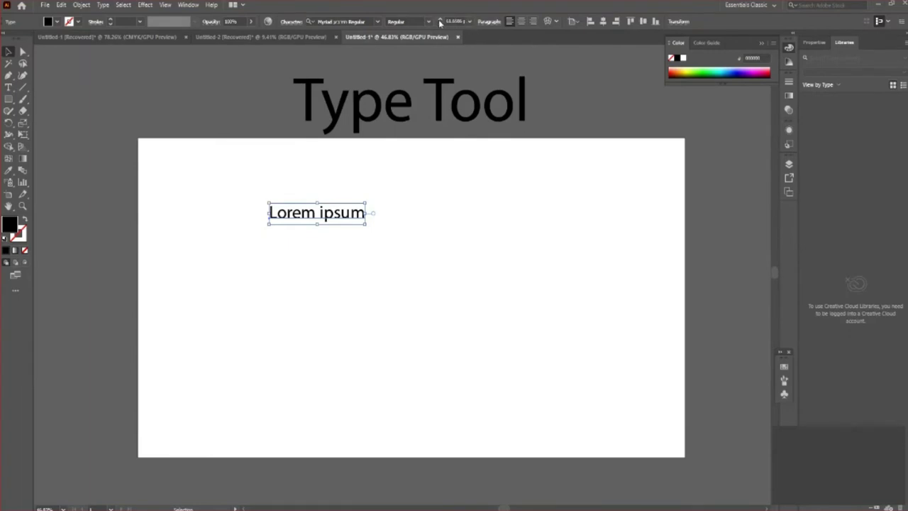
Step: Raise the font size five steps, scale the text larger, and centre it horizontally and vertically
left_click(440, 22)
left_click(440, 22)
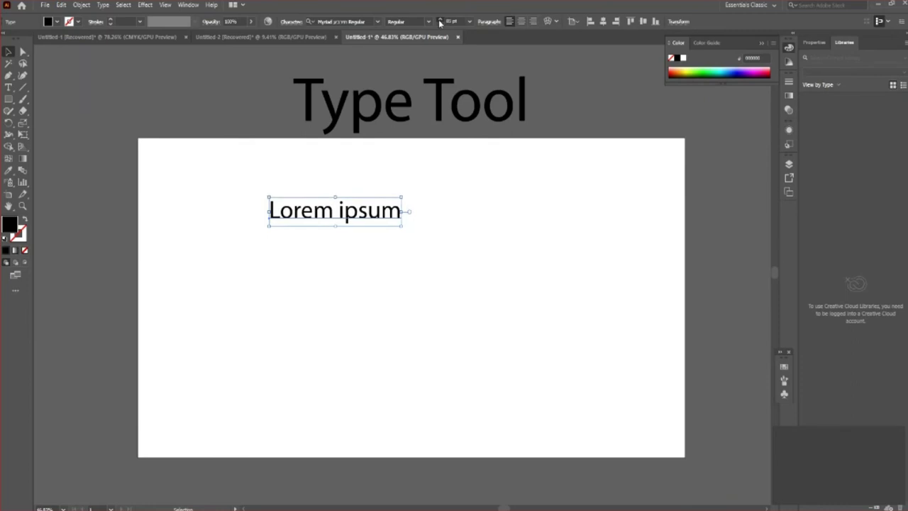
left_click(440, 22)
left_click(440, 22)
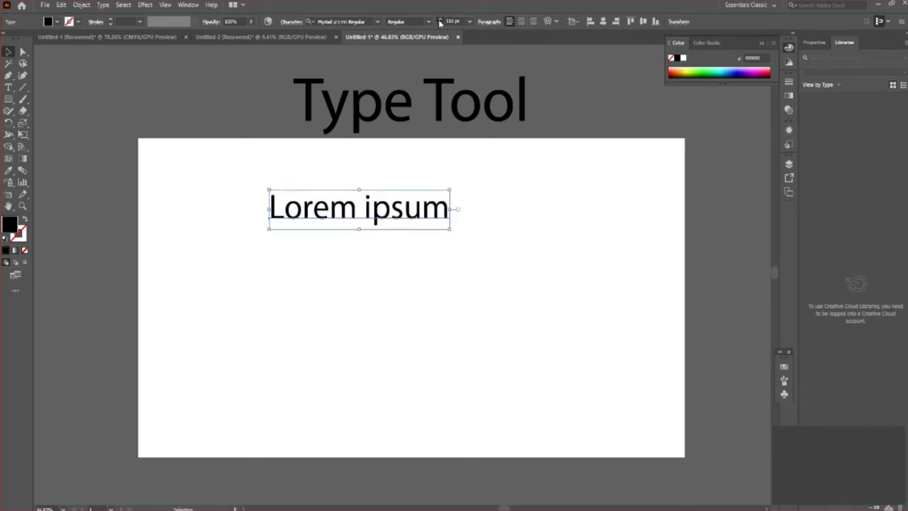
left_click(439, 22)
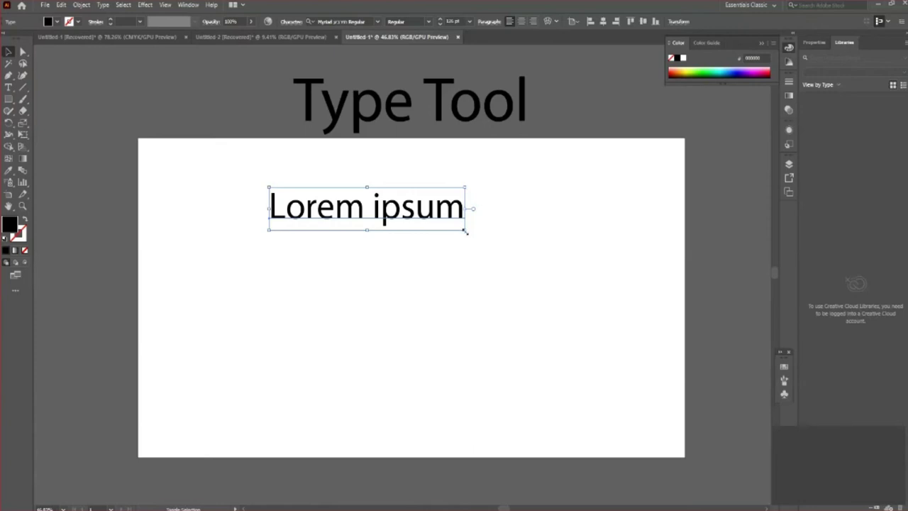
left_click_drag(465, 231, 586, 317)
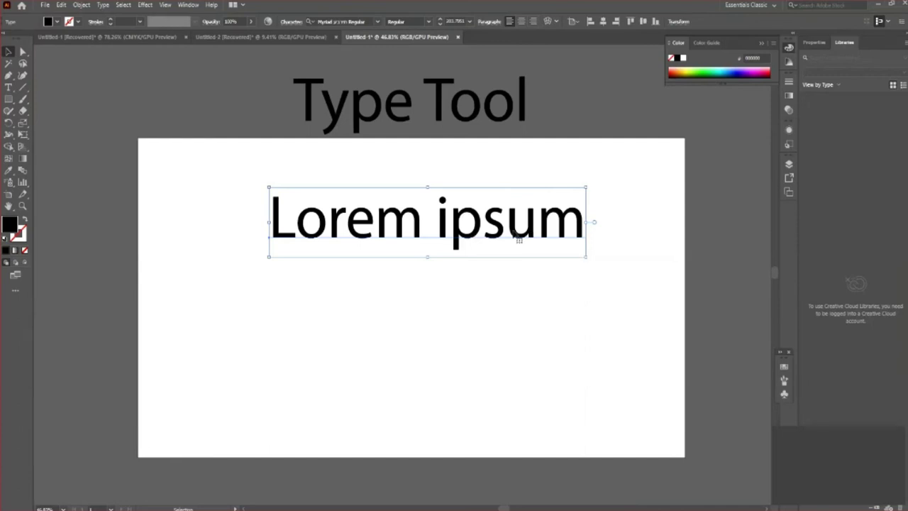
left_click(602, 21)
left_click(643, 21)
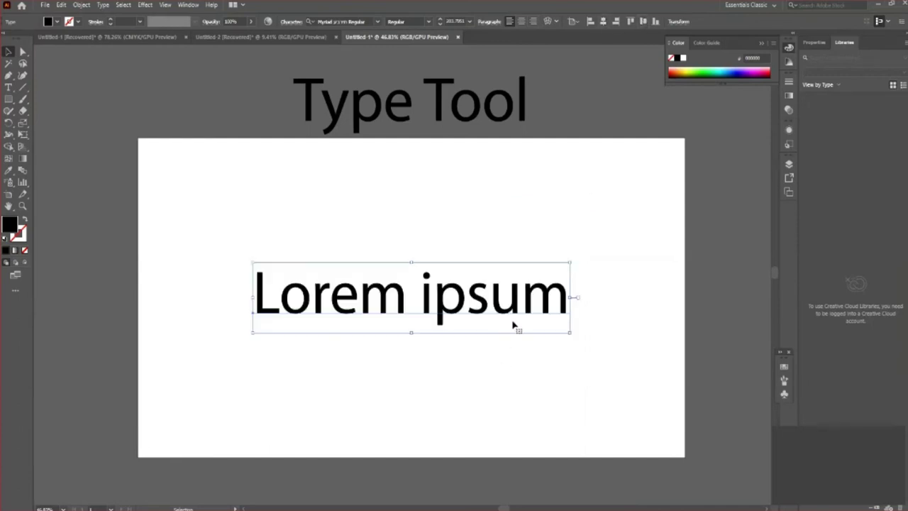
scroll(274, 324, "down", 1)
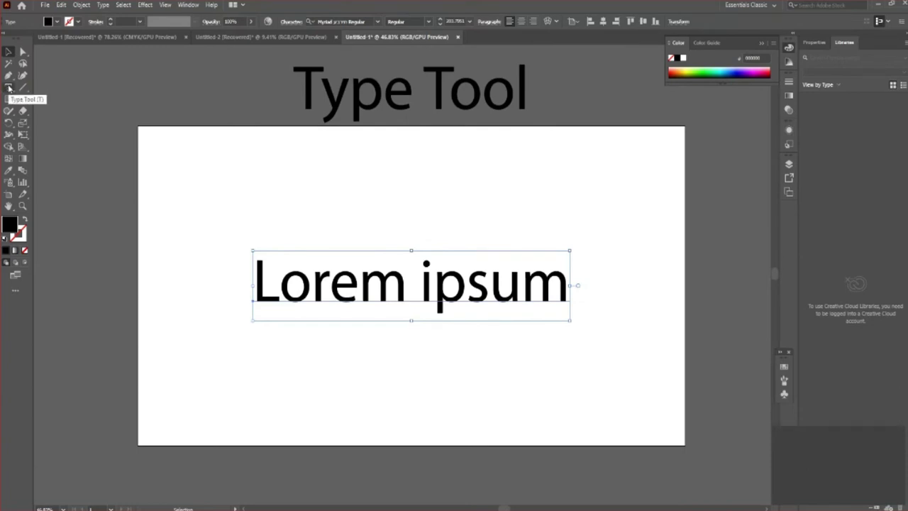
Step: Change the Lorem ipsum text to 'Creative Designing' and move it to the artboard's left side
left_click(9, 88)
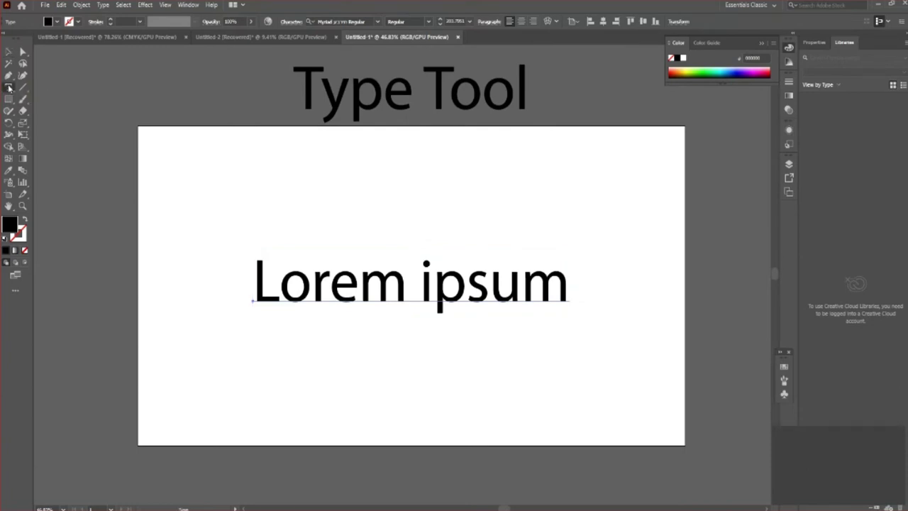
left_click(562, 282)
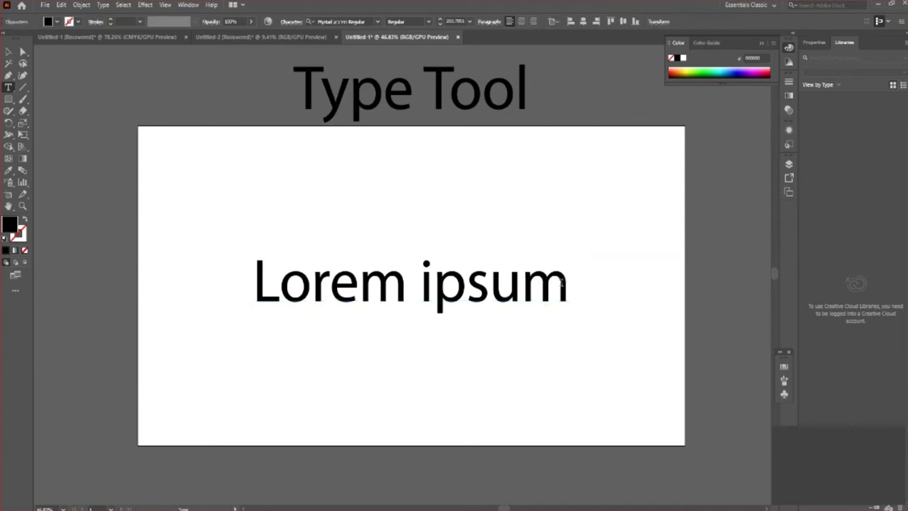
key("BackSpace")
key("BackSpace")
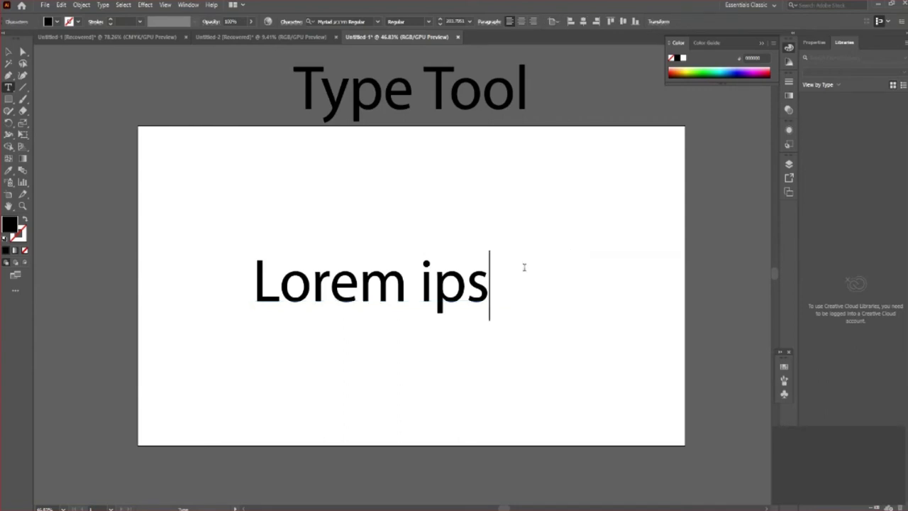
key("BackSpace")
key("BackSpace")
key("BackSpace")
key("BackSpace")
key("BackSpace")
key("BackSpace")
key("BackSpace")
key("BackSpace")
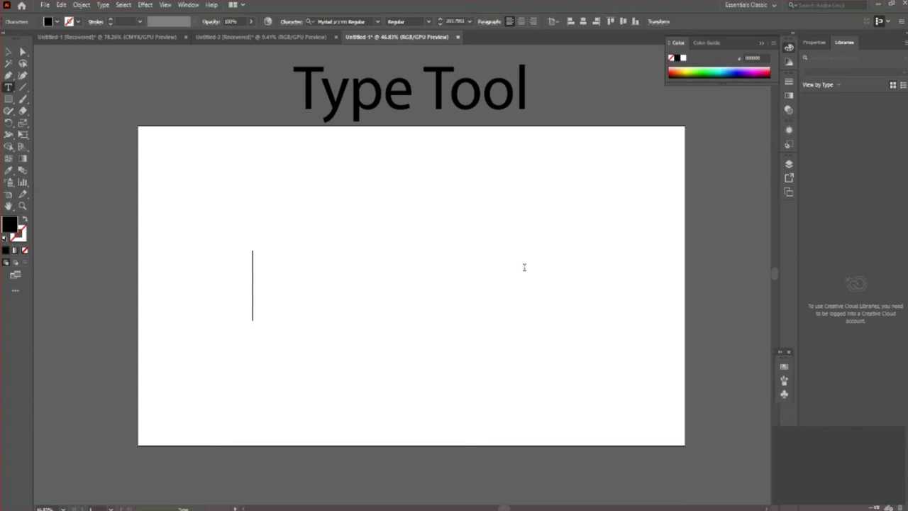
type("Crea")
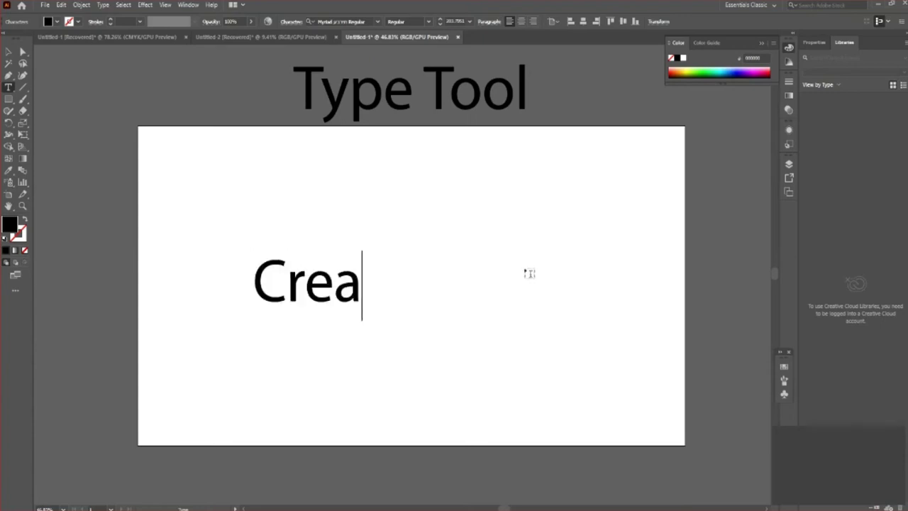
type("tive Des")
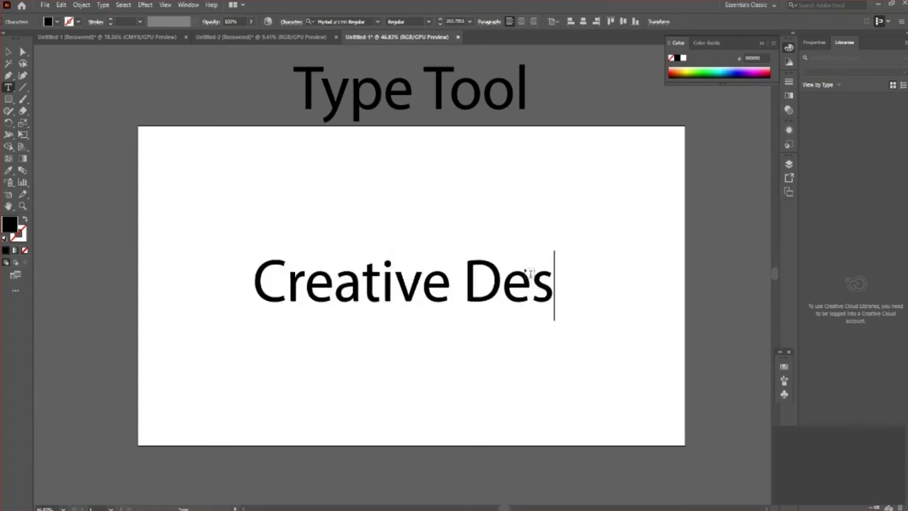
type("ig")
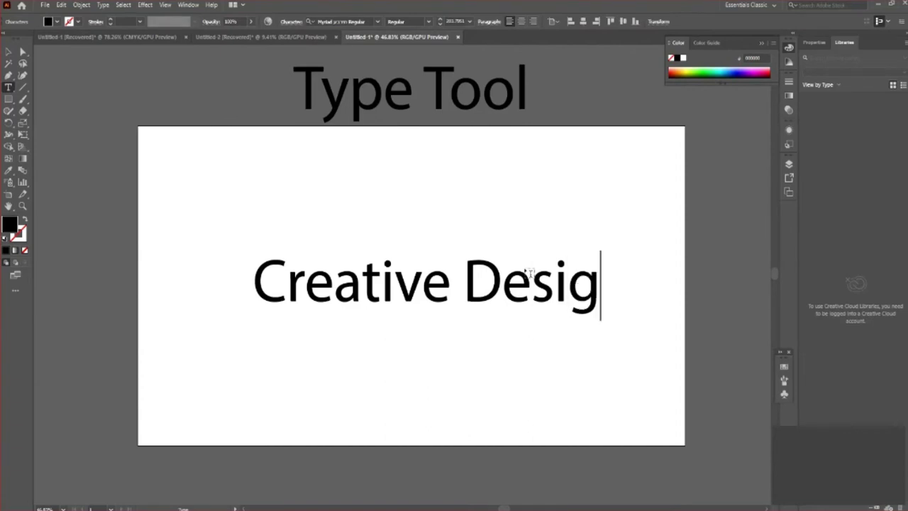
type("ning")
left_click(8, 52)
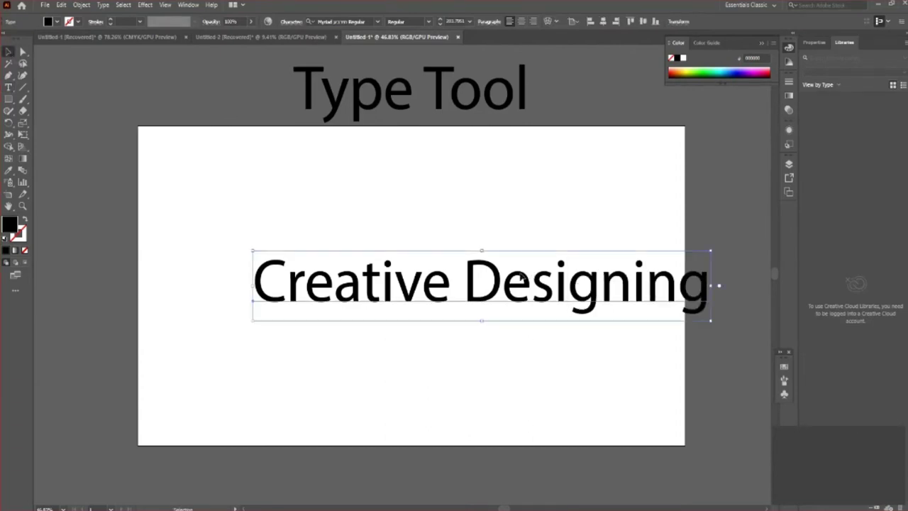
mouse_move(511, 297)
left_mouse_down()
mouse_move(425, 281)
mouse_move(472, 285)
mouse_move(282, 284)
left_mouse_up()
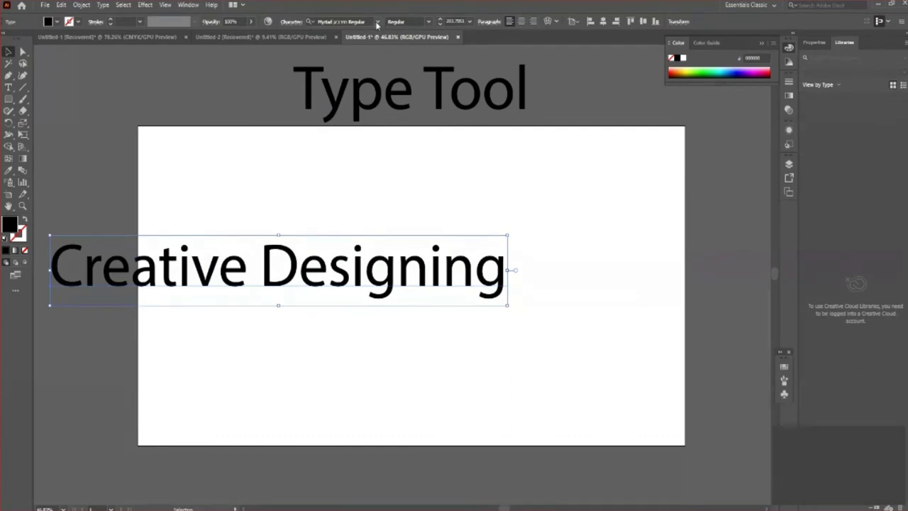
Step: Scroll through the font family list to live-preview typefaces on 'Creative Designing'
left_click(377, 21)
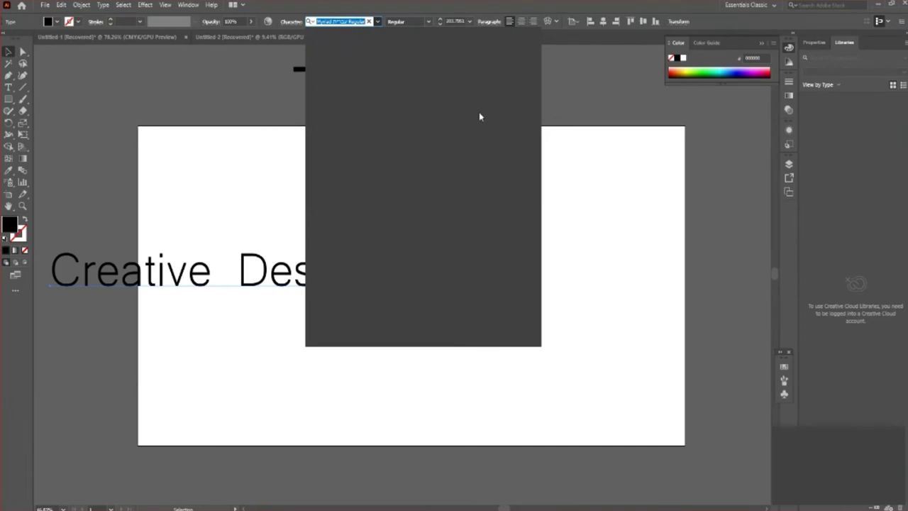
scroll(479, 116, "down", 1)
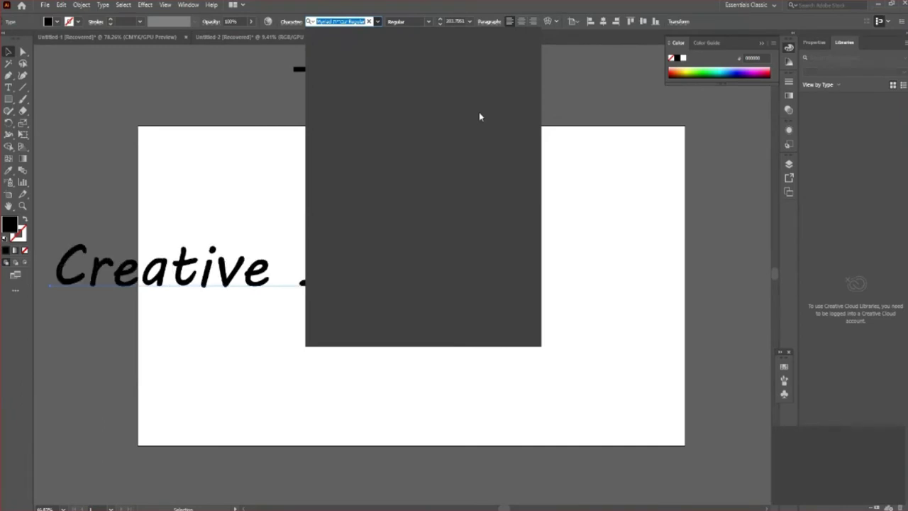
scroll(479, 116, "down", 1)
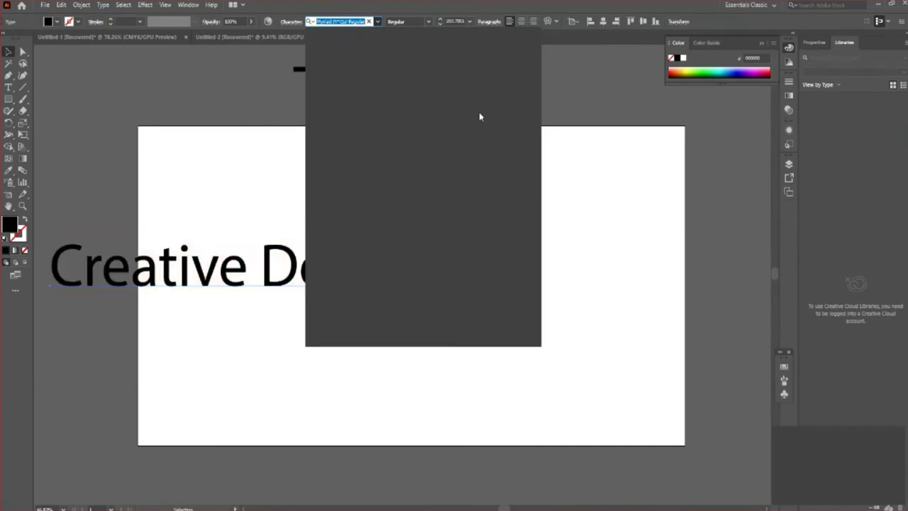
scroll(479, 116, "down", 1)
scroll(479, 116, "down", 1)
scroll(479, 116, "down", 1)
scroll(479, 116, "down", 1)
scroll(479, 117, "down", 1)
scroll(479, 116, "down", 1)
scroll(479, 116, "down", 1)
scroll(479, 116, "down", 1)
scroll(479, 116, "down", 1)
scroll(479, 116, "down", 1)
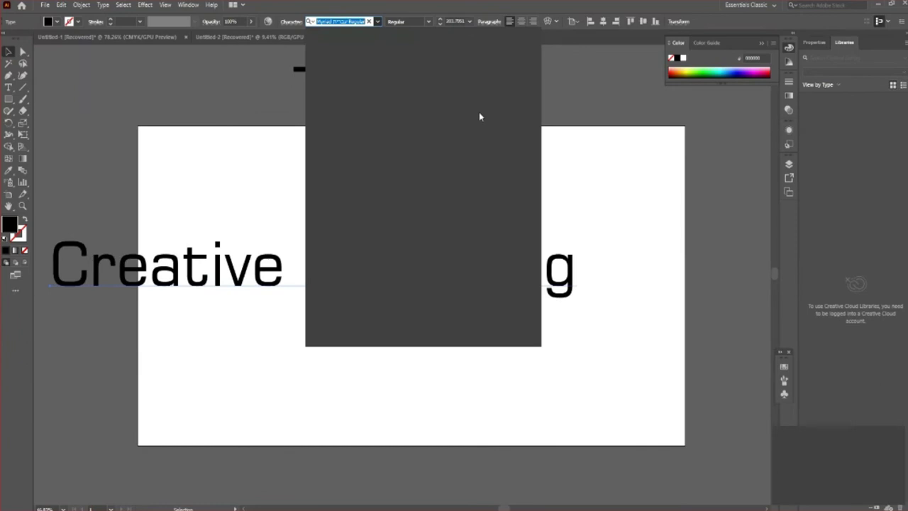
scroll(480, 114, "down", 1)
scroll(462, 146, "down", 1)
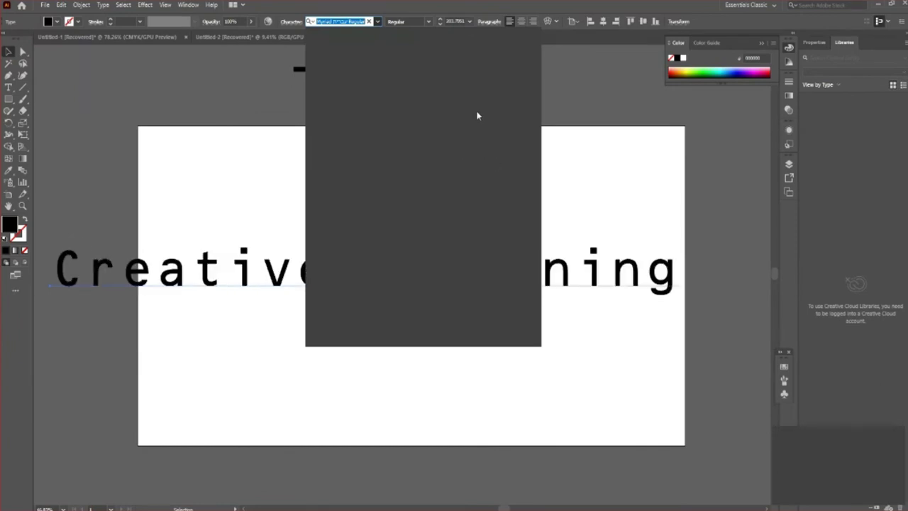
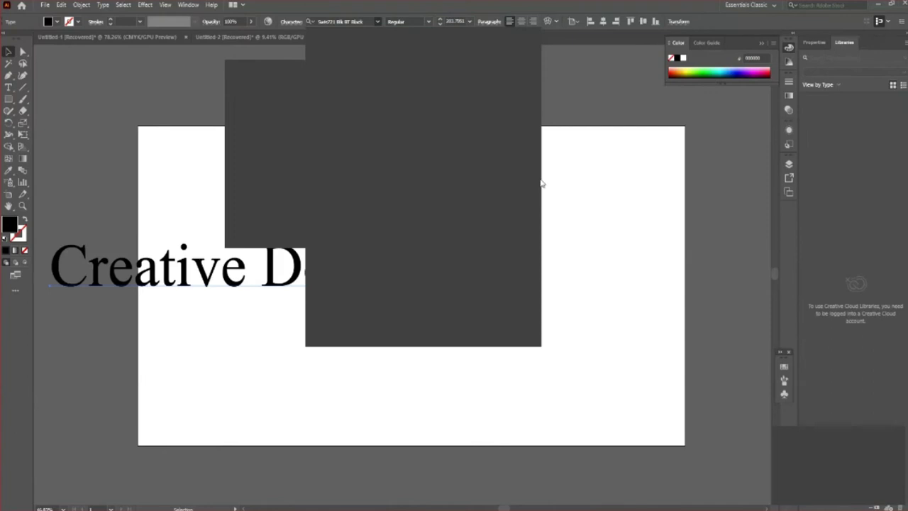
Step: Set the Creative Designing text in the Impact font
key("Down")
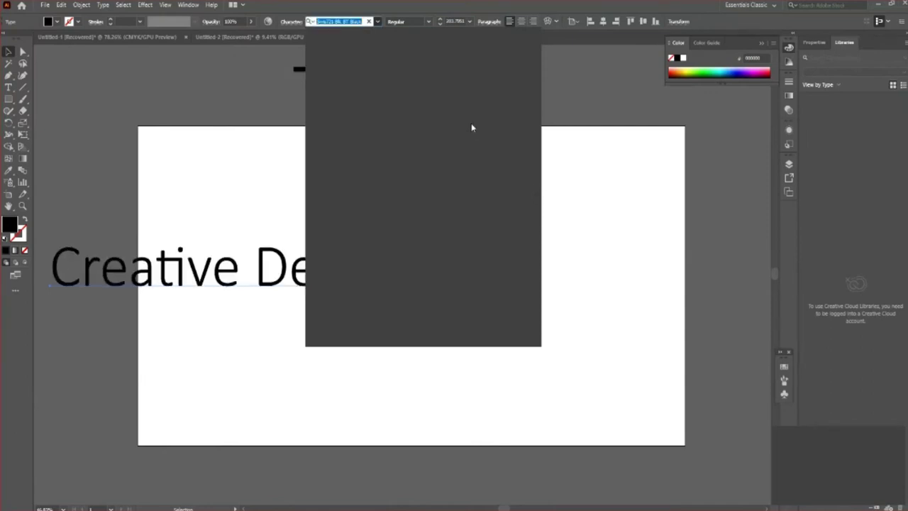
key("Down")
key("Return")
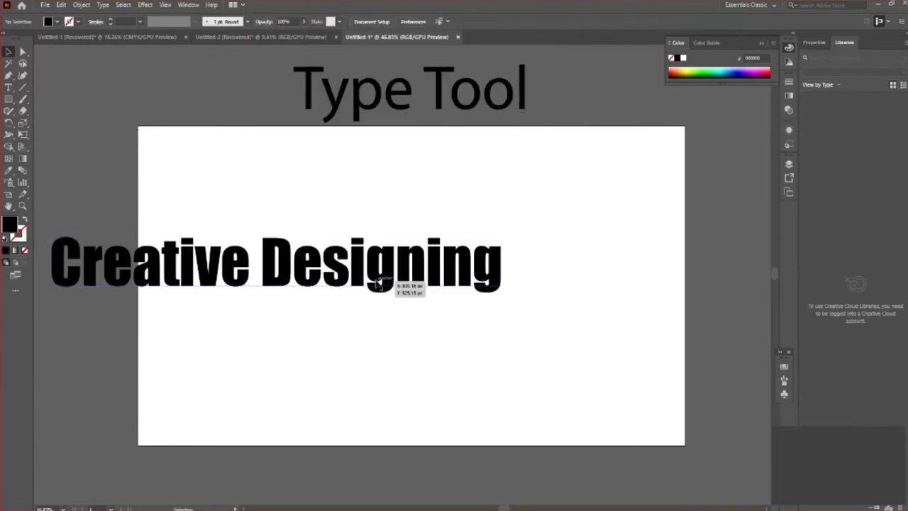
Step: Move the Impact heading to the top of the artboard and select it
left_click_drag(378, 284, 500, 201)
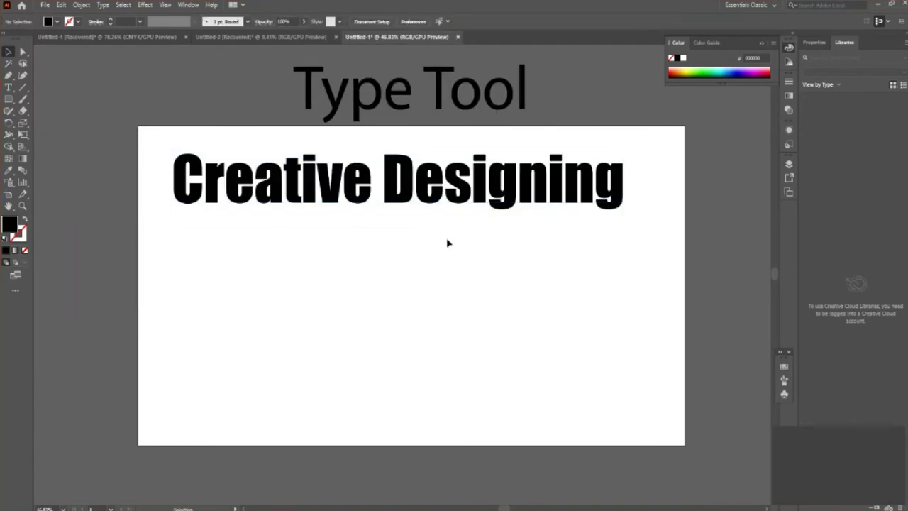
left_click(340, 205)
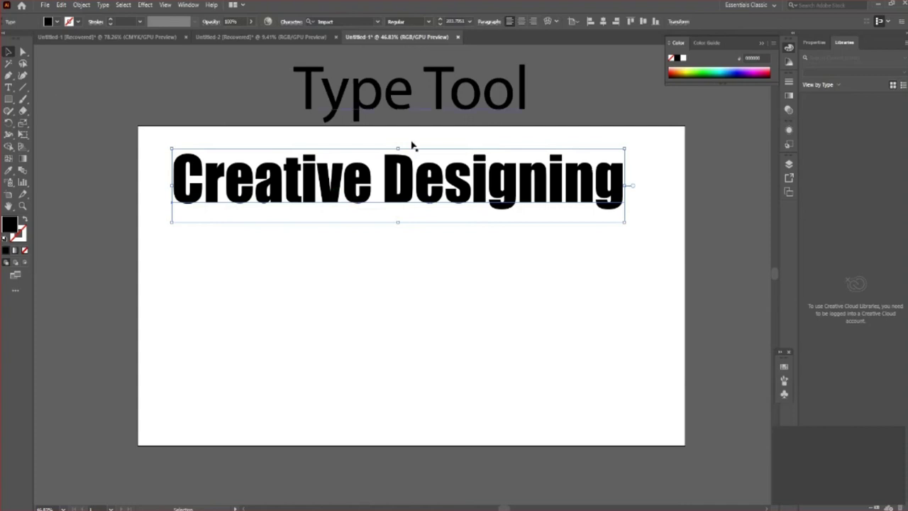
left_click(58, 23)
Step: Try a dark purple text fill in the Color Picker, then cancel it
double_click(10, 225)
left_click_drag(596, 195, 561, 220)
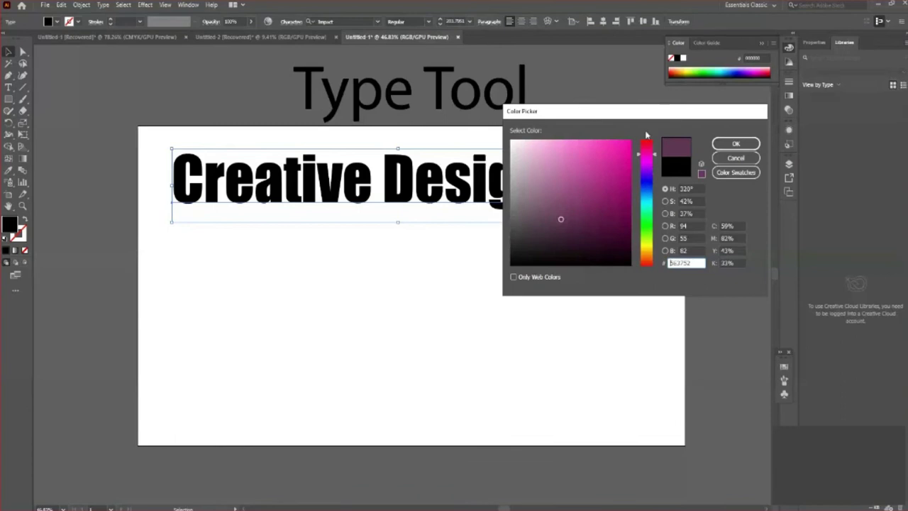
left_click(743, 158)
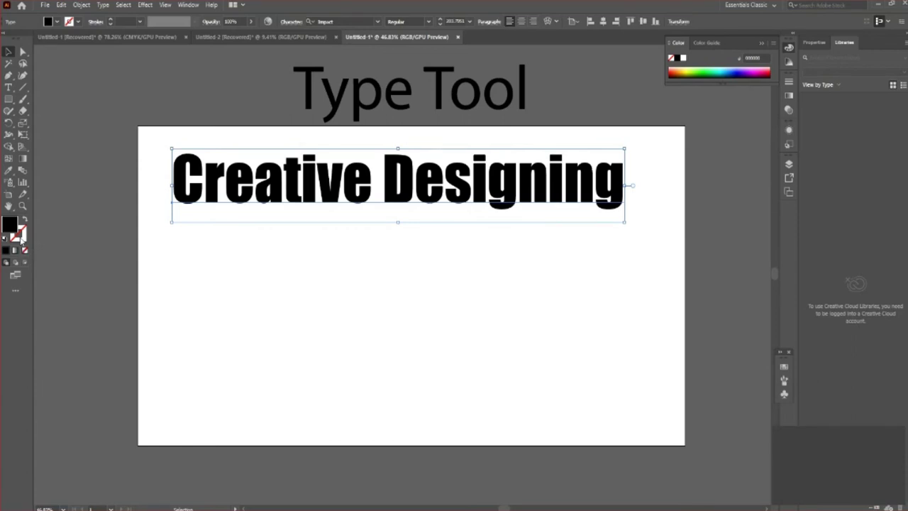
Step: Try magenta, green and blue-teal fills in the Color Picker, cancel, and deselect the text
double_click(10, 225)
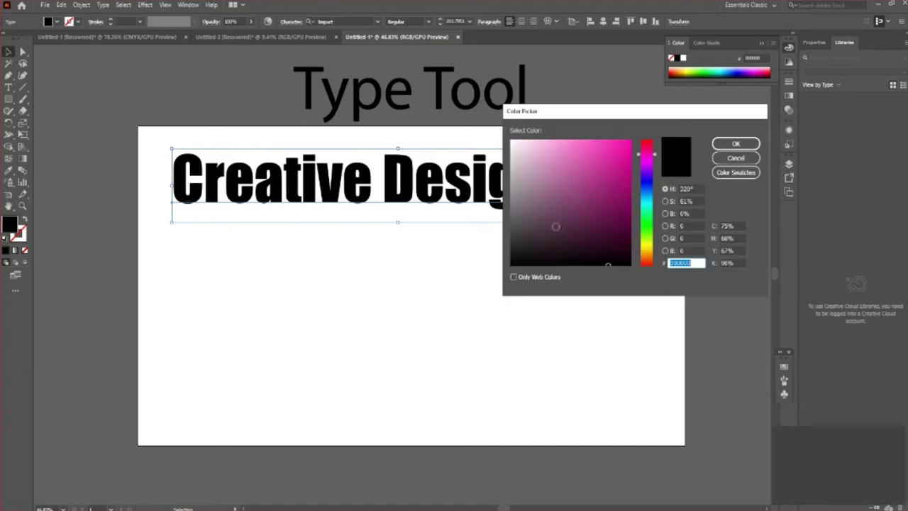
mouse_move(572, 222)
left_mouse_down()
mouse_move(592, 181)
mouse_move(612, 181)
mouse_move(619, 152)
left_mouse_up()
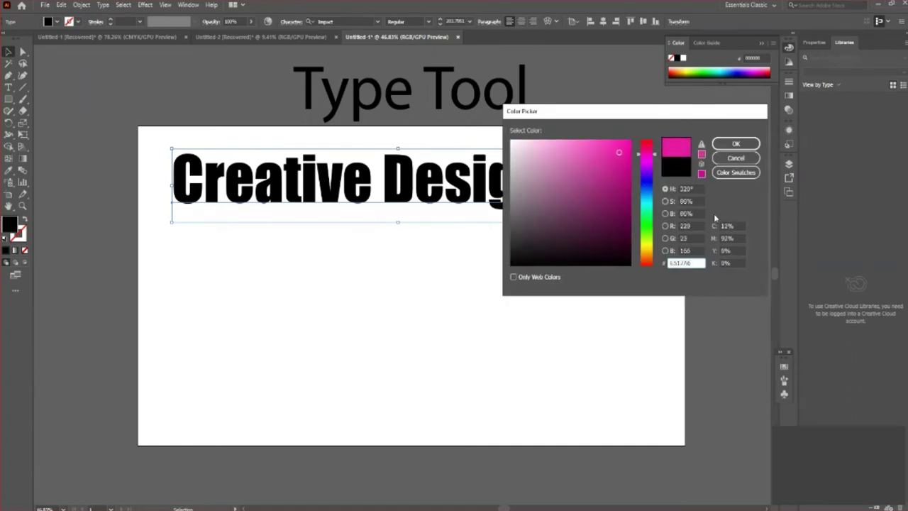
mouse_move(654, 205)
left_mouse_down()
mouse_move(649, 212)
mouse_move(628, 197)
mouse_move(629, 210)
mouse_move(653, 208)
left_mouse_up()
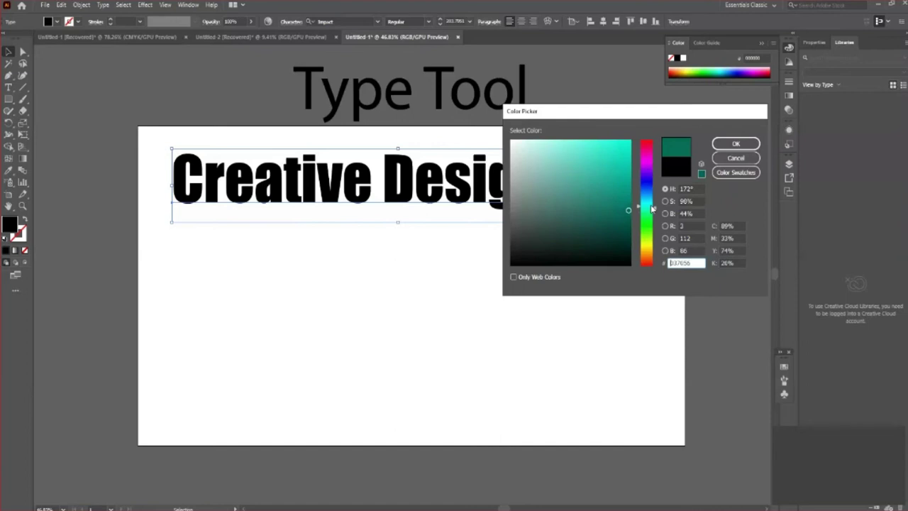
type("0A7791")
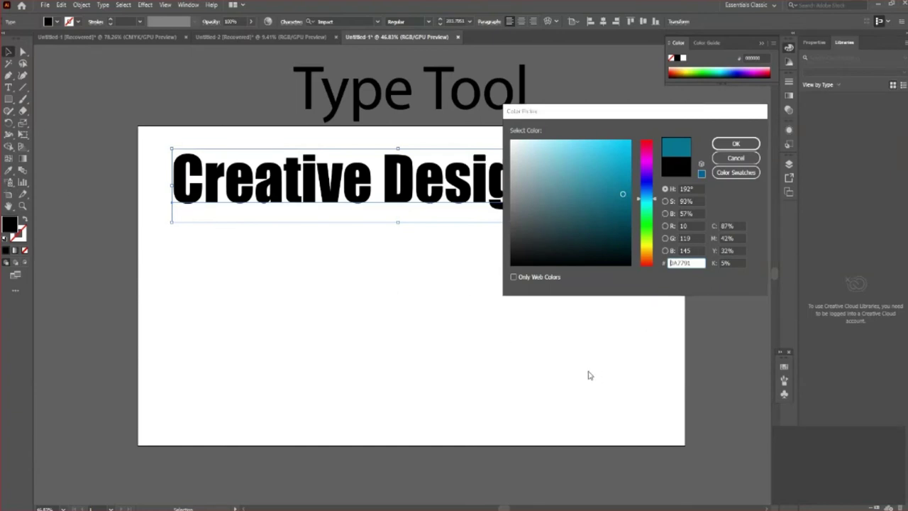
key("Escape")
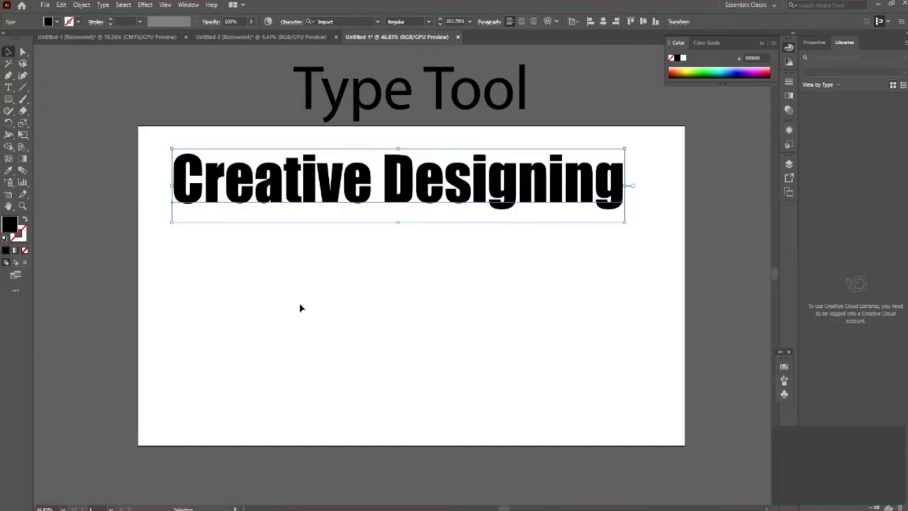
scroll(353, 394, "up", 1)
left_click(353, 393)
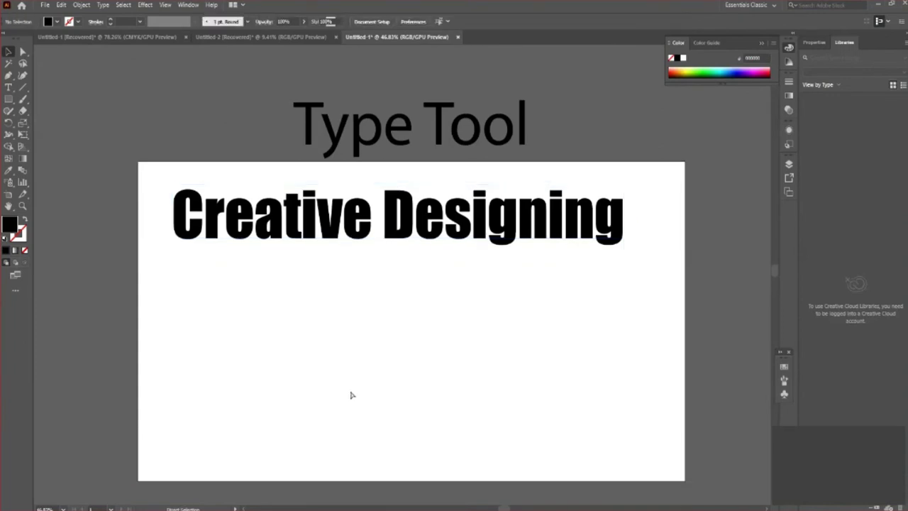
Step: Paste the hexagon colour-wheel image, enlarge it and place it at the artboard's lower right
key("ctrl+v")
mouse_move(436, 304)
left_mouse_down()
mouse_move(479, 369)
mouse_move(496, 372)
left_mouse_up()
mouse_move(426, 322)
left_mouse_down()
mouse_move(558, 400)
mouse_move(599, 363)
left_mouse_up()
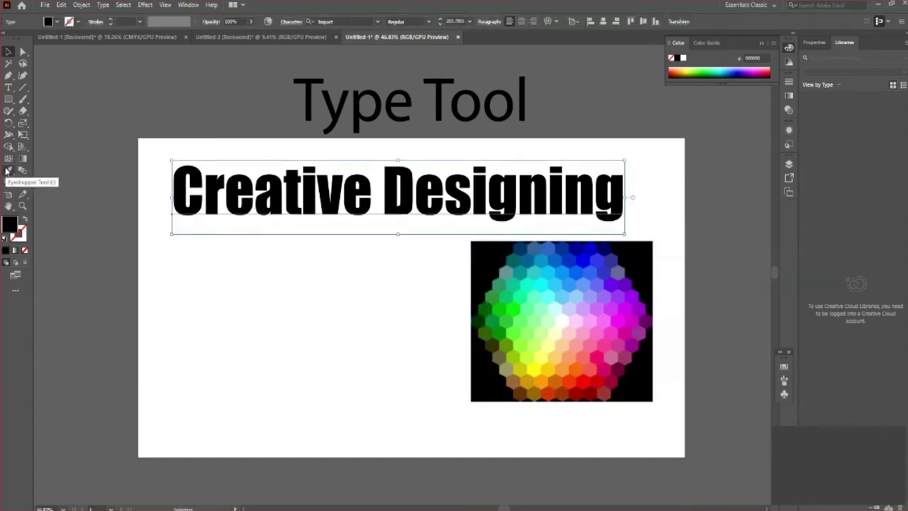
Step: Fill Creative Designing with a teal sampled from the hexagons using the Eyedropper
left_click(6, 170)
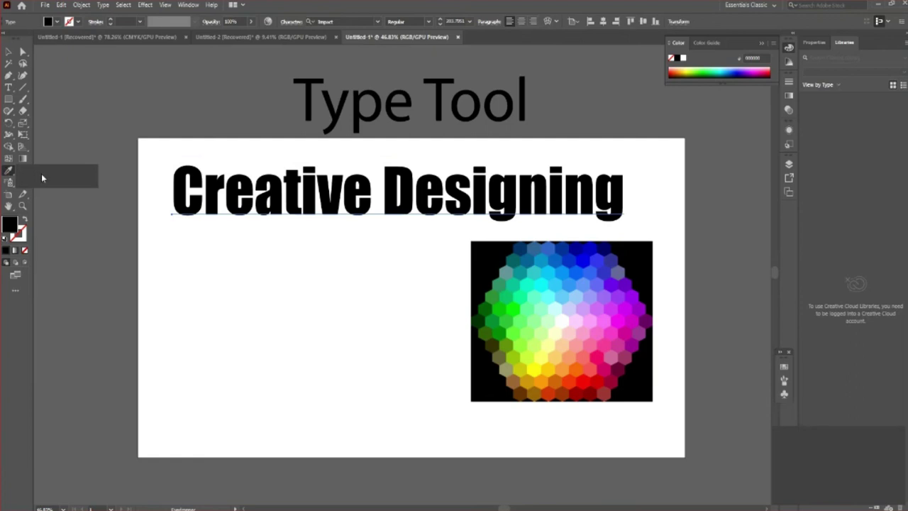
left_click(495, 315)
left_click(505, 306)
left_click(509, 286)
left_click(513, 280)
left_click(525, 266)
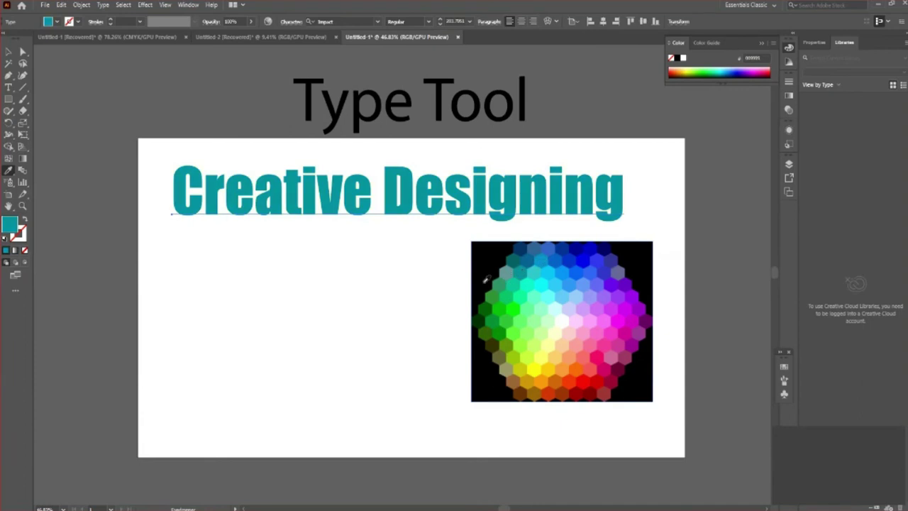
left_click(8, 52)
left_click(346, 302)
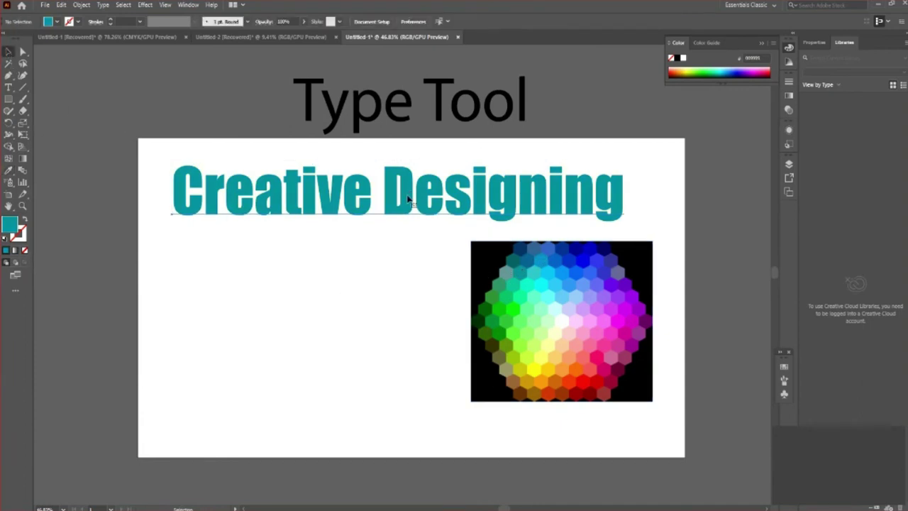
left_click(384, 201)
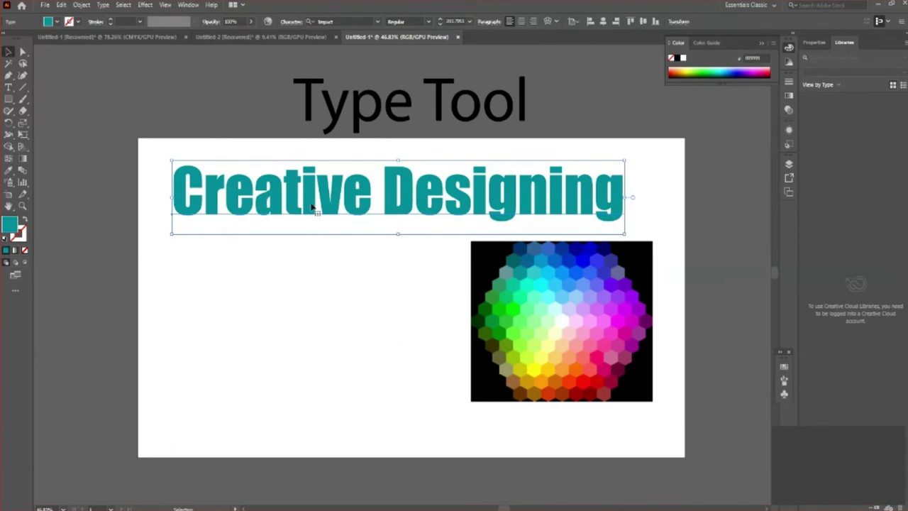
Step: Select the word Designing and sample a green hexagon onto it
key("t")
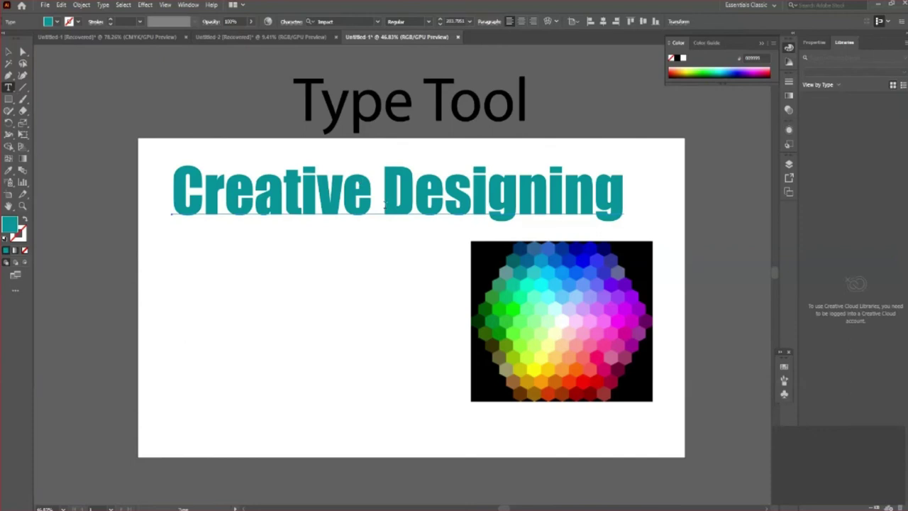
left_click_drag(385, 203, 628, 203)
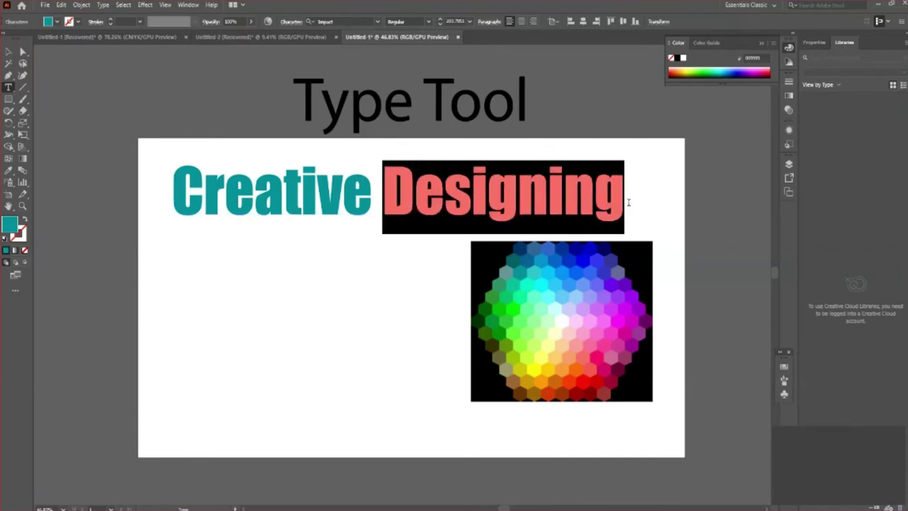
left_click(8, 170)
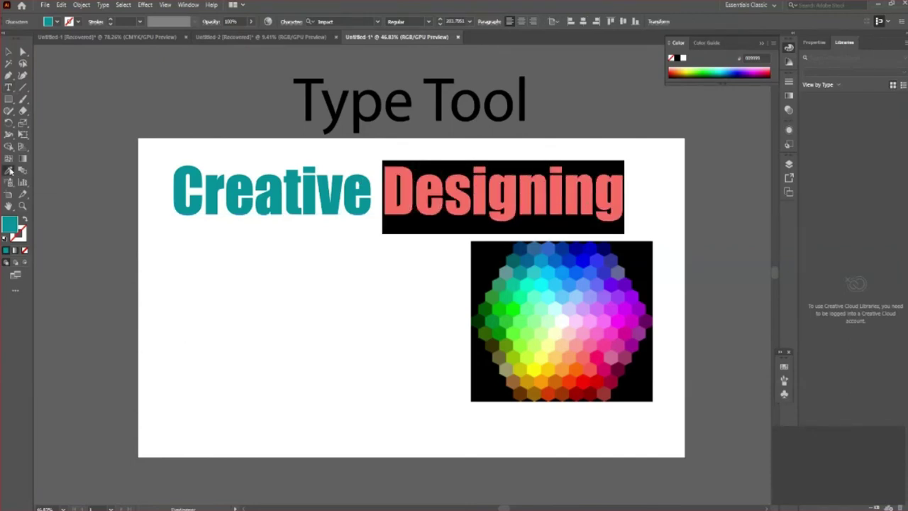
left_click(502, 332)
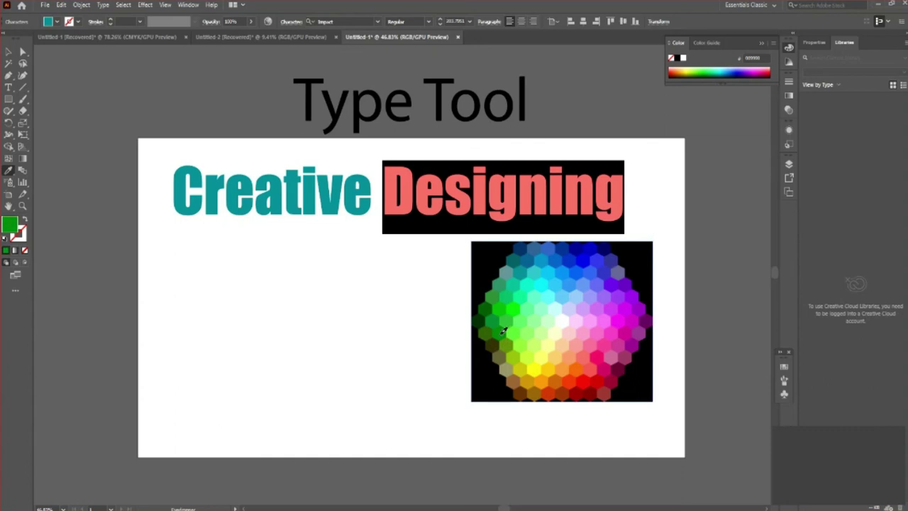
key("v")
left_click(316, 305)
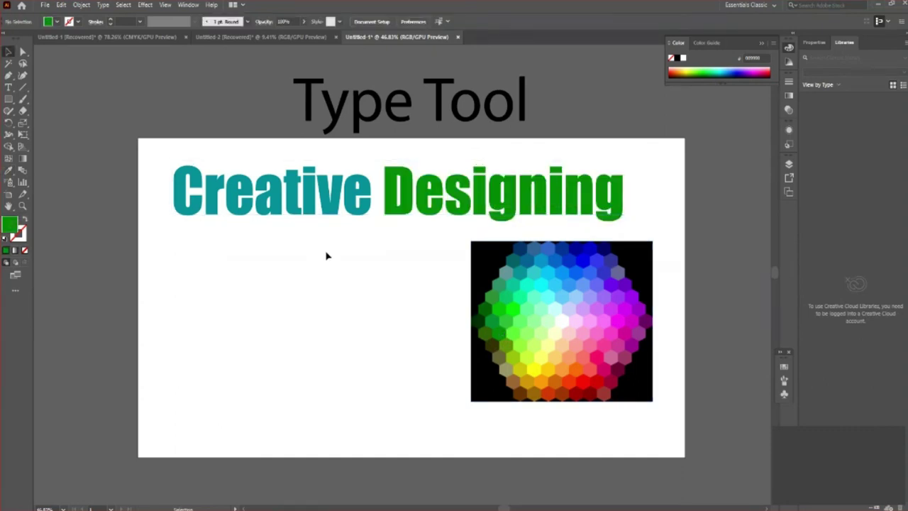
Step: Recolour Designing with a blue hexagon via the Eyedropper, then reselect the word
left_click(8, 86)
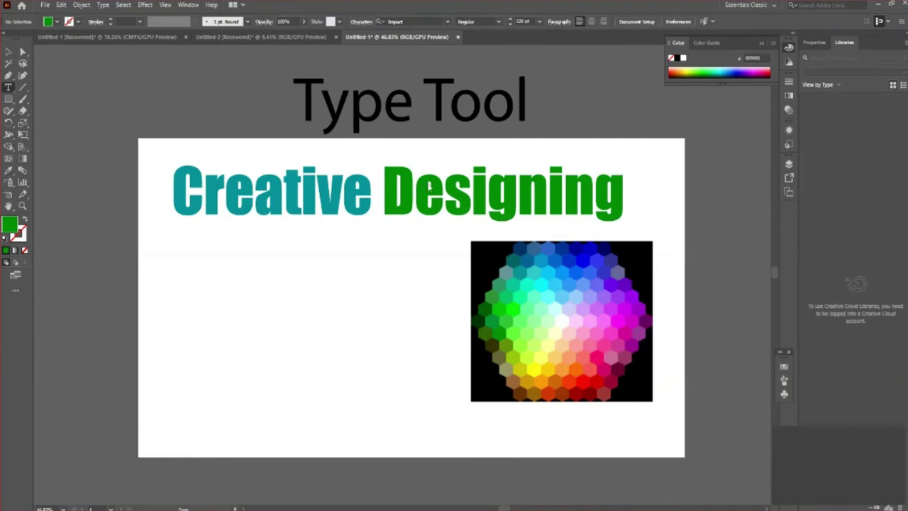
left_click_drag(385, 206, 624, 202)
key("i")
left_click(546, 257)
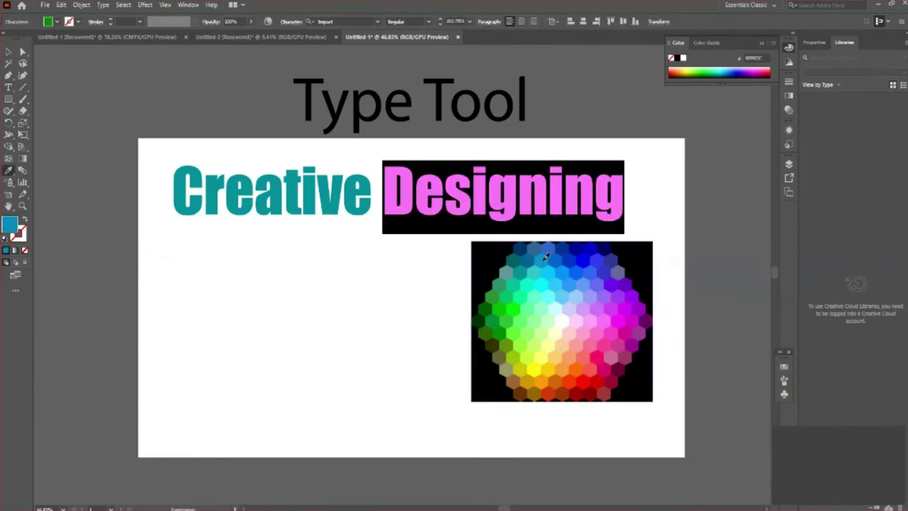
left_click(8, 52)
left_click(415, 205)
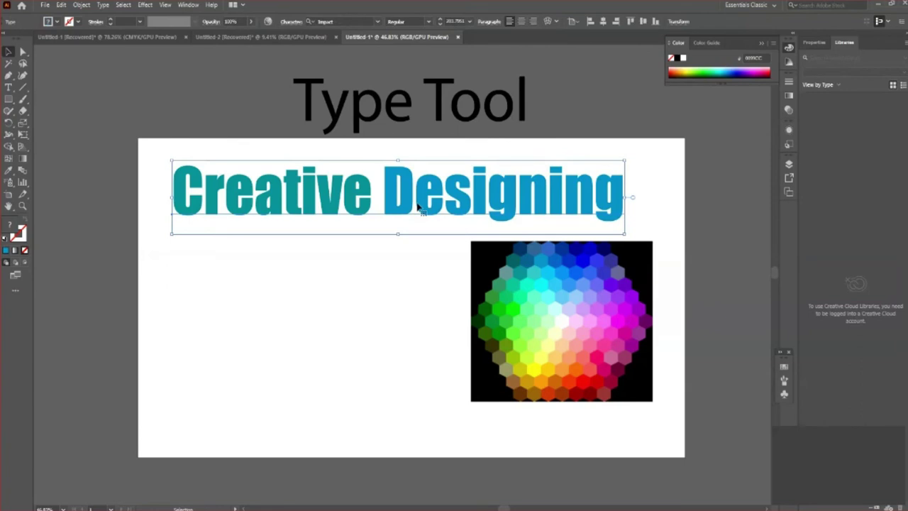
double_click(419, 206)
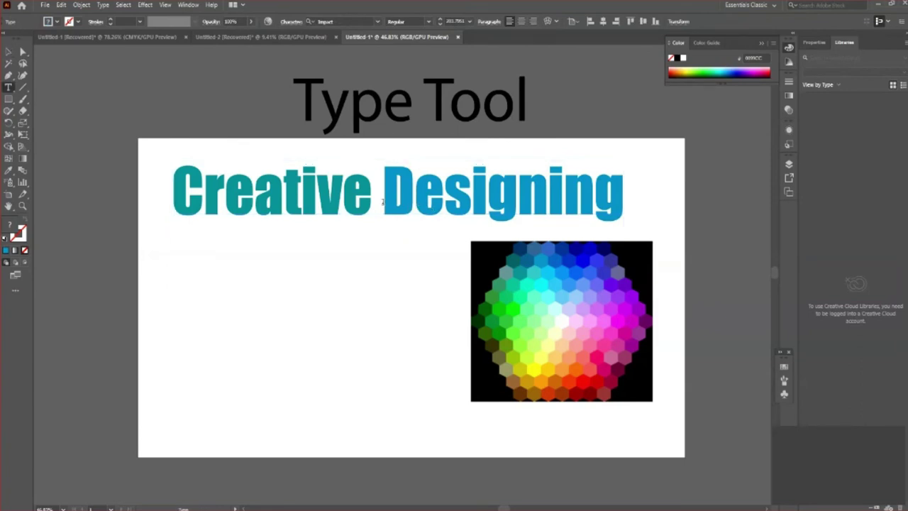
double_click(532, 208)
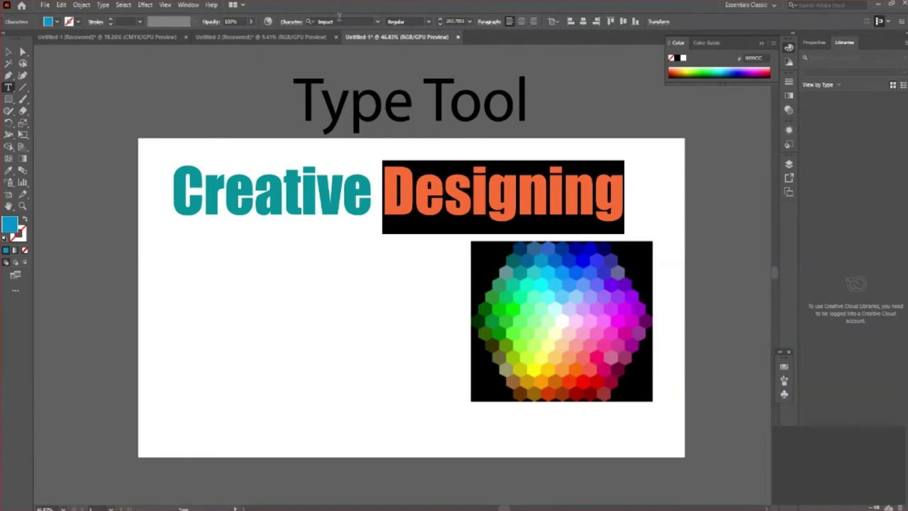
Step: Give Designing a lighter font and nudge the heading slightly up and left
left_click(372, 22)
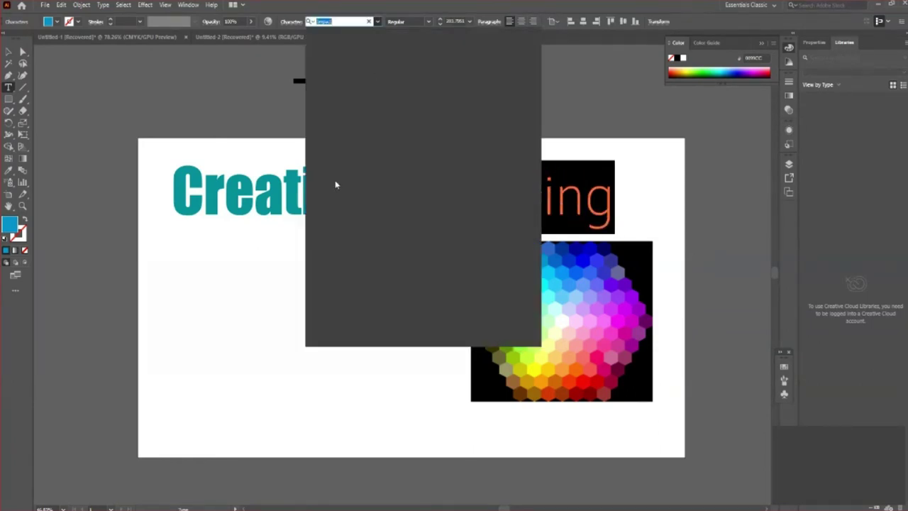
left_click(420, 203)
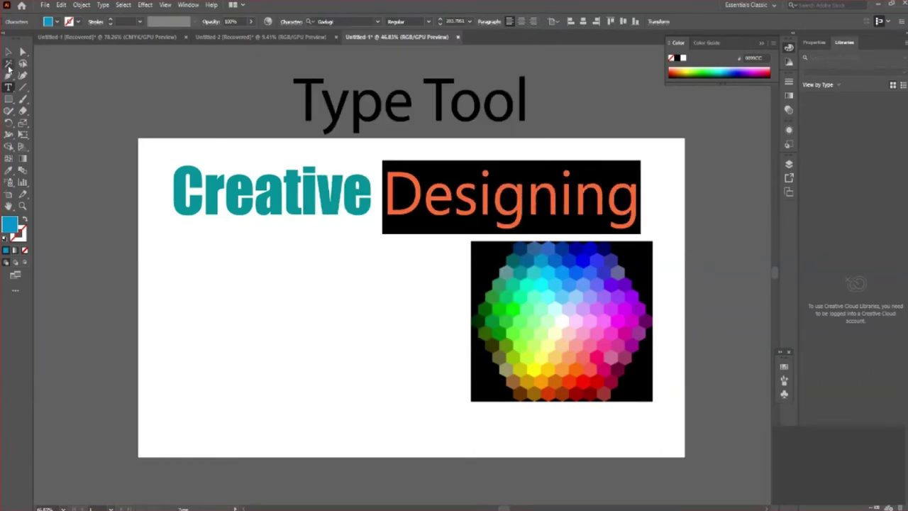
left_click(8, 51)
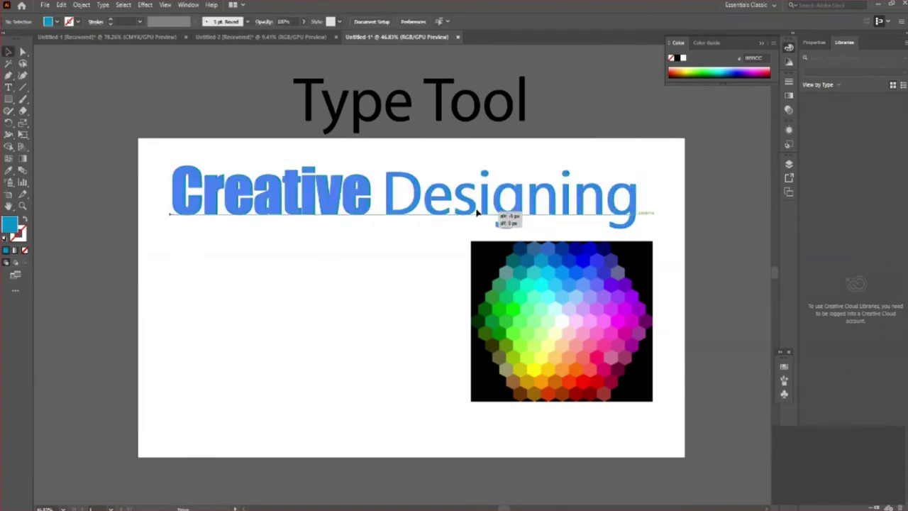
left_click_drag(501, 211, 493, 205)
Step: Park the hexagon colour-wheel image at the artboard's left edge
left_click_drag(601, 321, 454, 357)
scroll(455, 359, "down", 1)
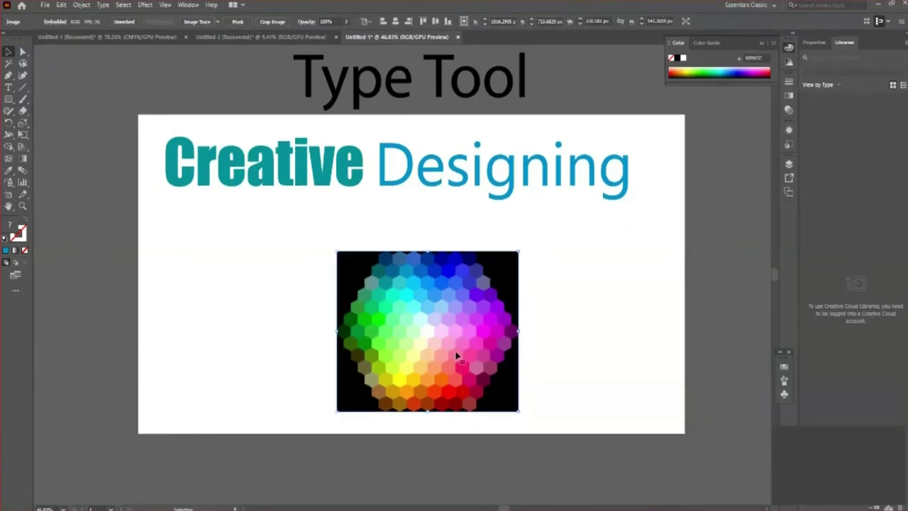
mouse_move(458, 363)
left_mouse_down()
mouse_move(412, 371)
mouse_move(430, 376)
left_mouse_up()
scroll(430, 376, "down", 2)
mouse_move(430, 332)
left_mouse_down()
mouse_move(439, 436)
mouse_move(149, 310)
left_mouse_up()
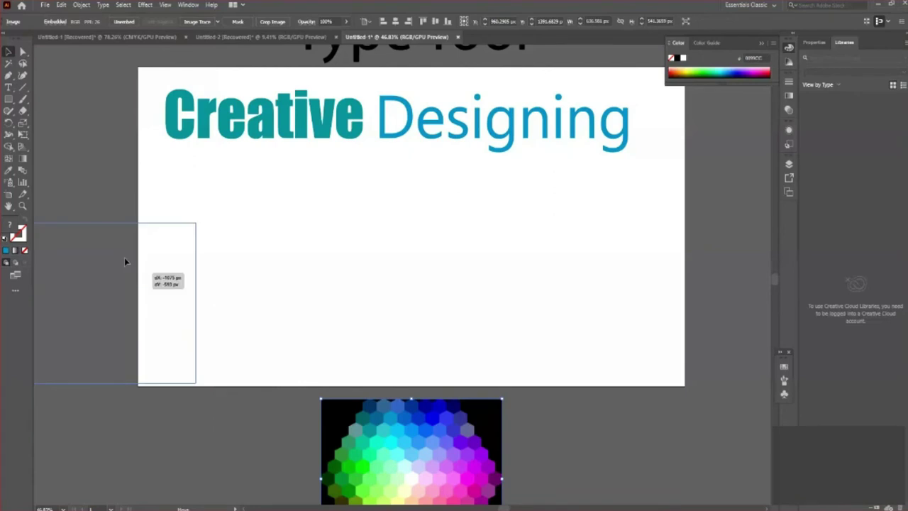
left_click_drag(149, 310, 124, 258)
scroll(212, 277, "up", 1)
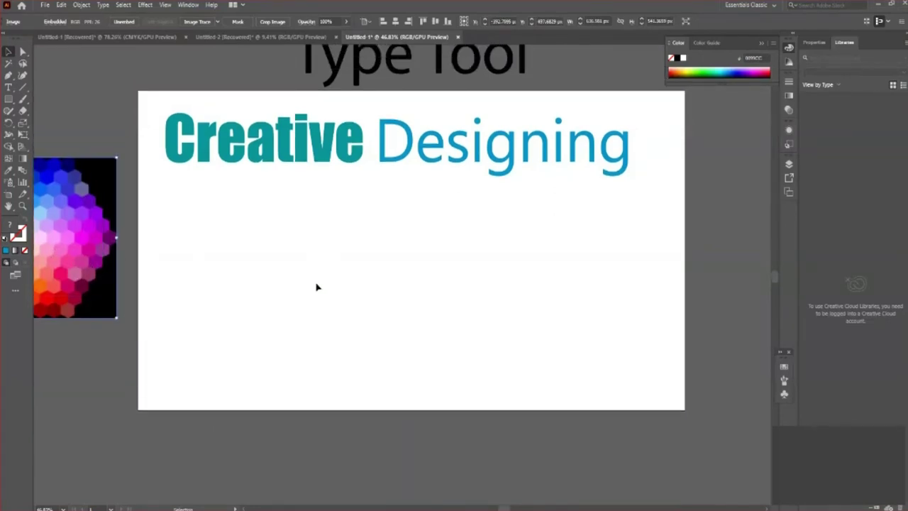
left_click(319, 266)
Step: Select the word Creative in the heading with the Type tool
left_click(306, 152)
scroll(306, 216, "up", 2)
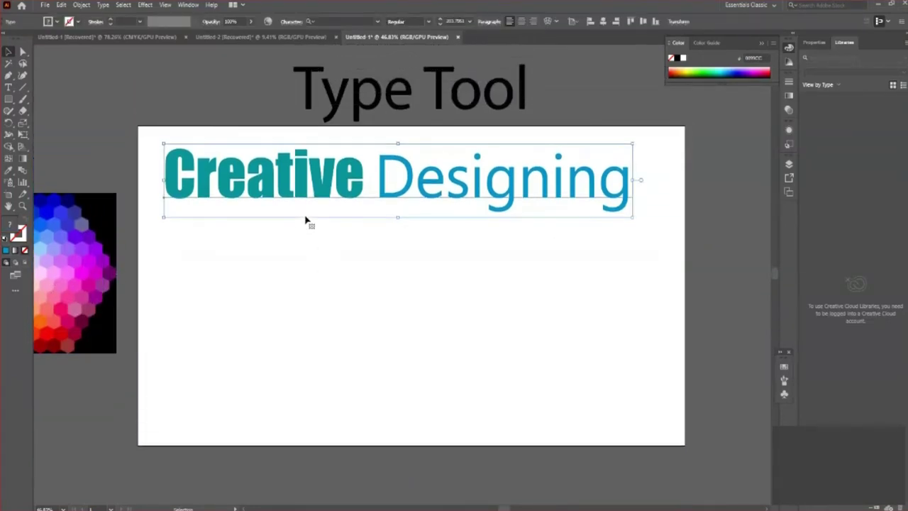
key("t")
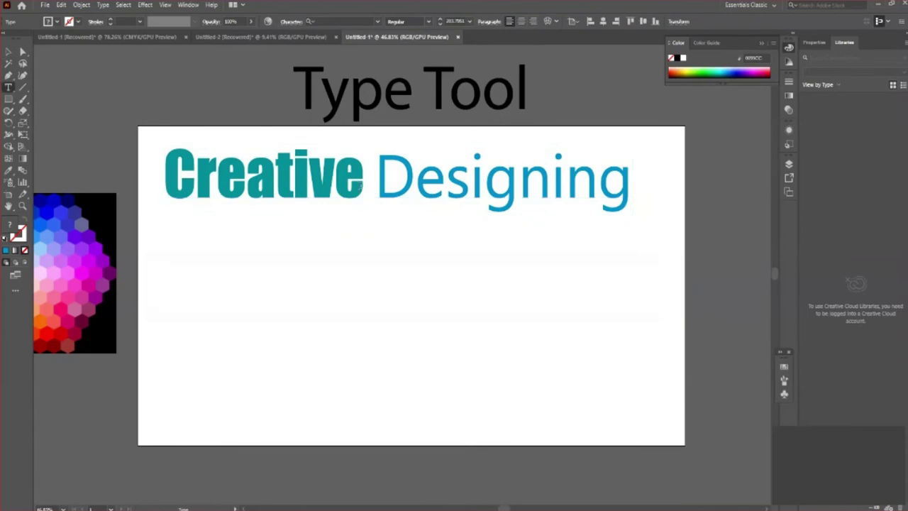
left_click_drag(360, 190, 165, 186)
Step: Try Ebrima on Creative, then set it in Bodoni Bd BT Bold
left_click(378, 22)
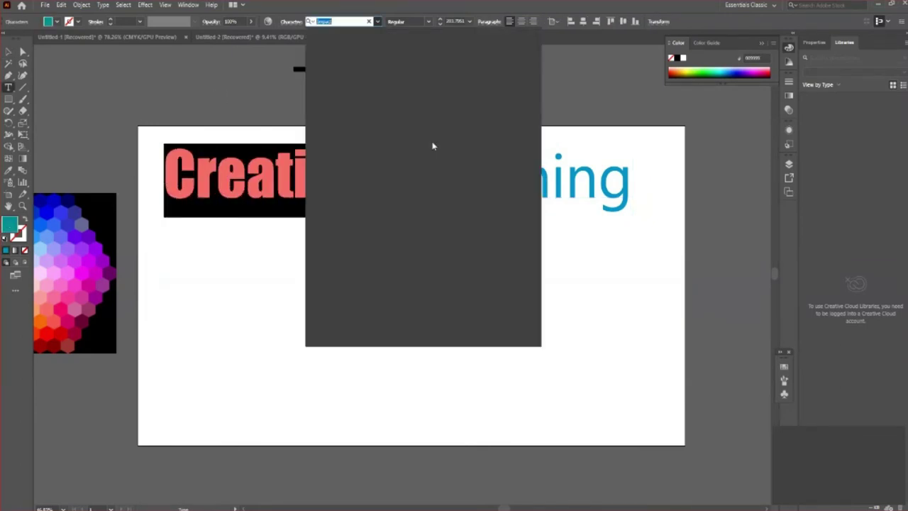
left_click(448, 188)
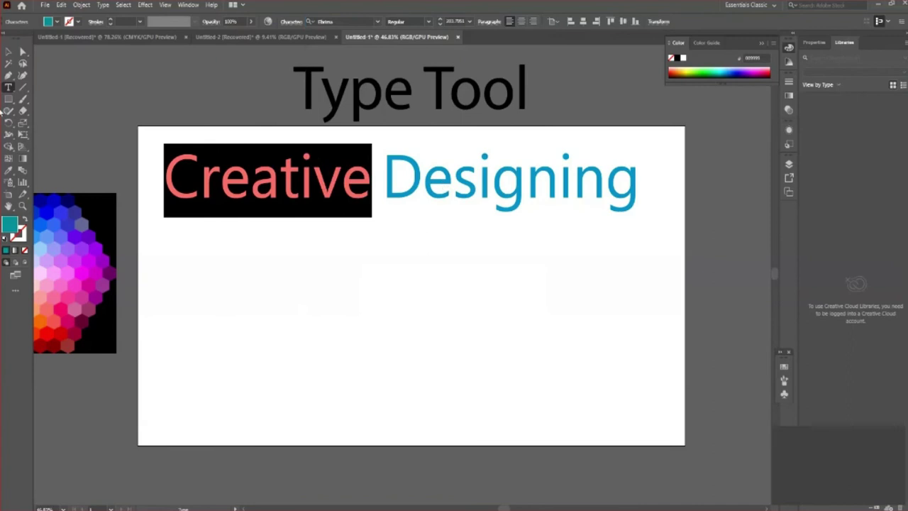
left_click(347, 351)
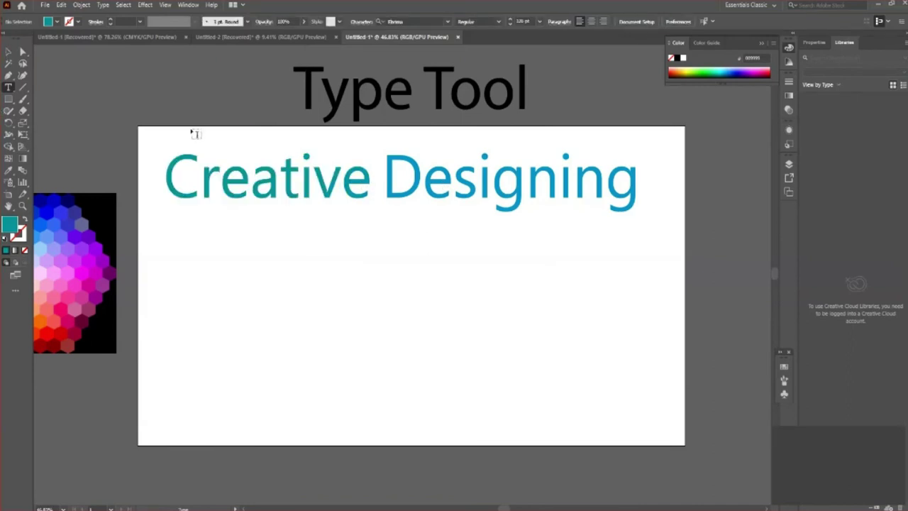
left_click_drag(369, 182, 165, 182)
left_click(378, 22)
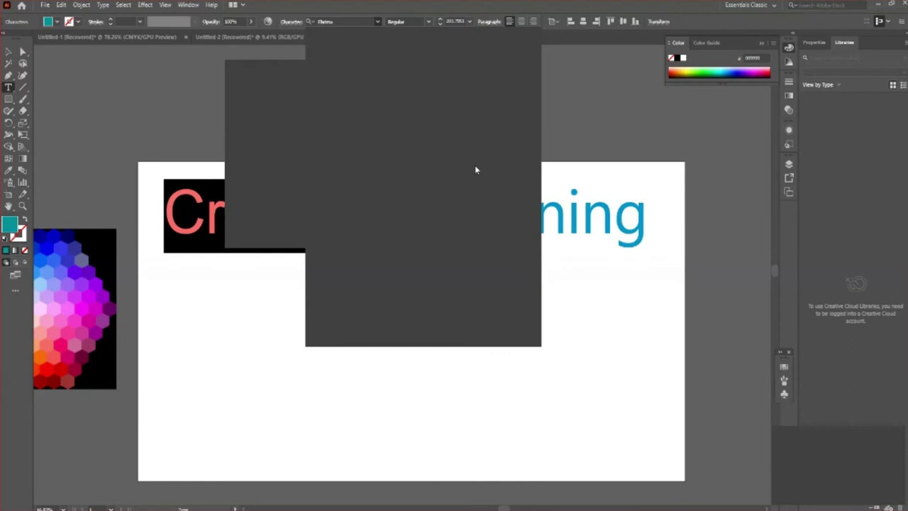
left_click(458, 86)
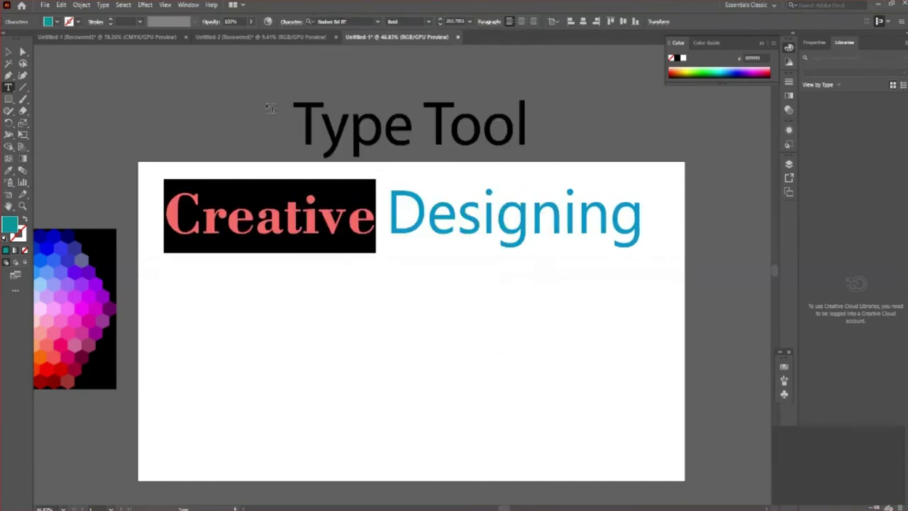
left_click(7, 51)
left_click(328, 345)
scroll(328, 345, "down", 1)
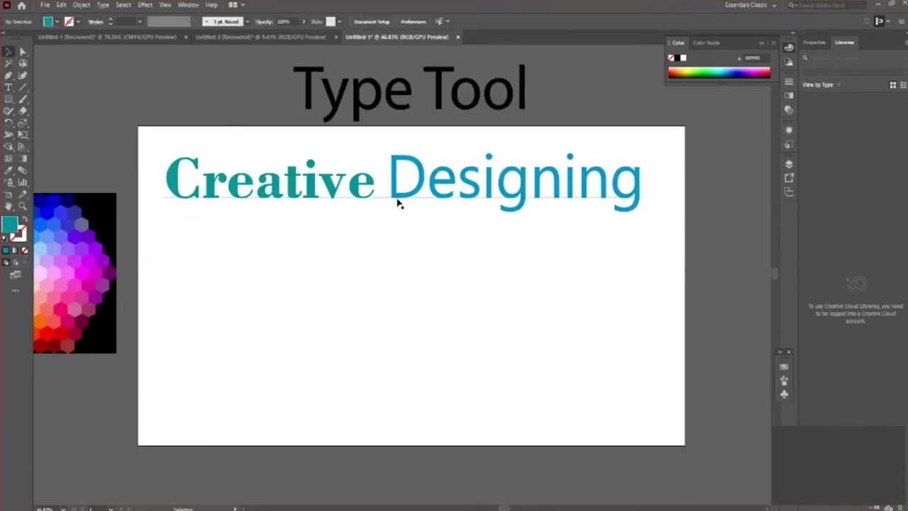
Step: Move the heading lower and Alt-drag a duplicate of it just below
mouse_move(398, 203)
left_mouse_down()
mouse_move(395, 250)
mouse_move(431, 280)
left_mouse_up()
left_click(409, 327)
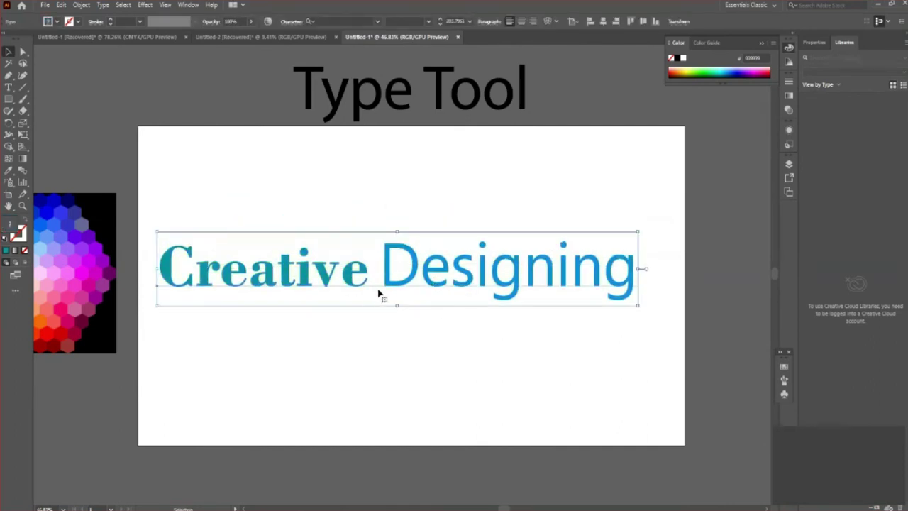
mouse_move(384, 260)
left_mouse_down()
mouse_move(394, 177)
mouse_move(403, 266)
left_mouse_up()
Step: Delete Designing from the copy, shift the lone Creative right and fill it orange
key("t")
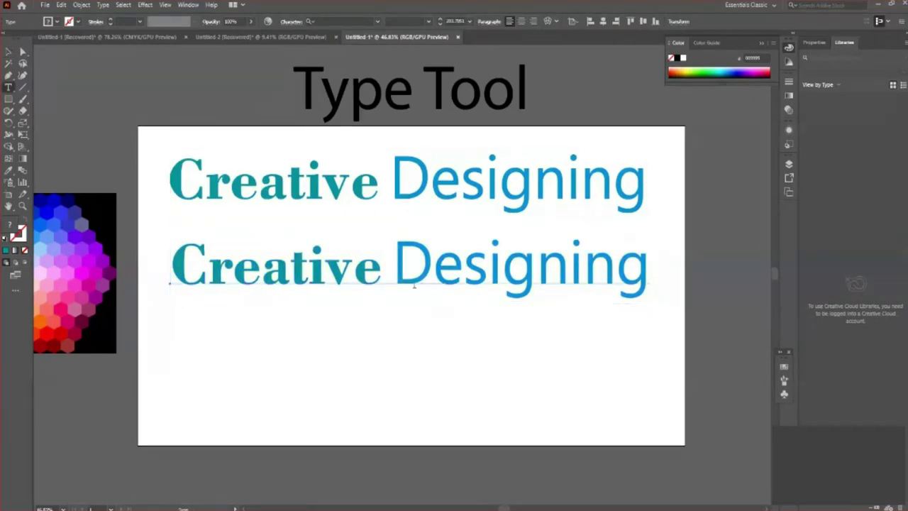
left_click_drag(647, 274, 396, 275)
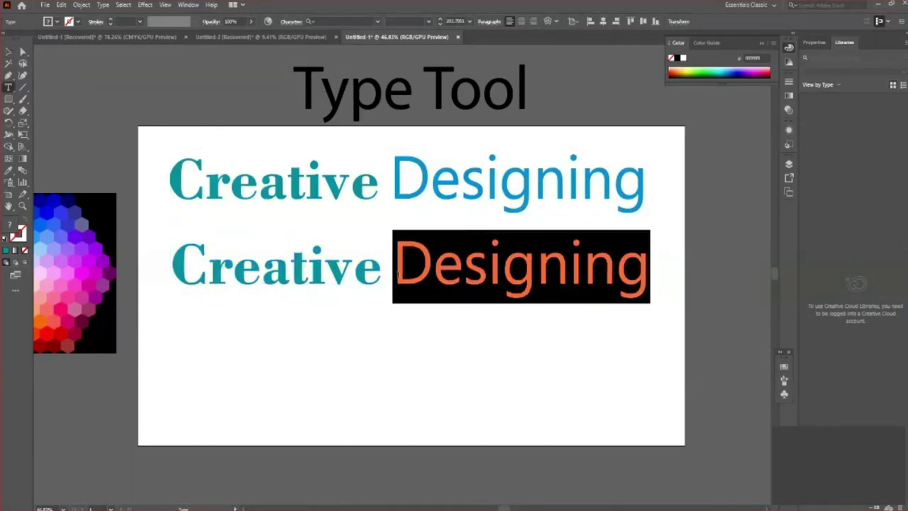
key("BackSpace")
key("BackSpace")
key("Escape")
left_click_drag(344, 279, 465, 280)
left_click(59, 24)
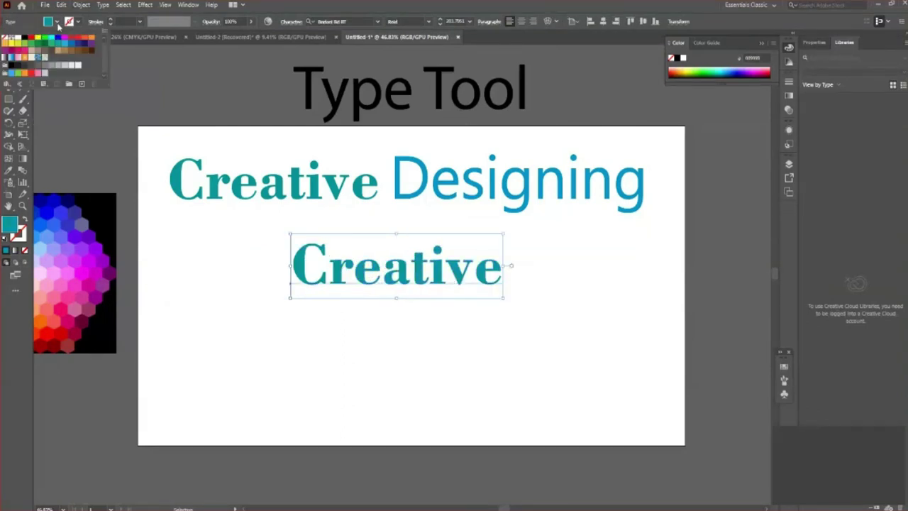
left_click(85, 37)
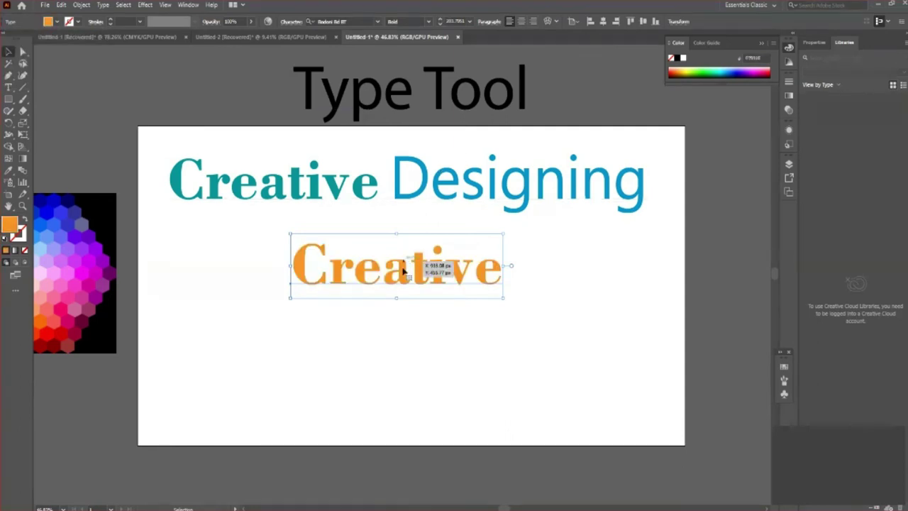
Step: Sample purple from the hexagon image onto the lower Creative
key("i")
left_click(98, 273)
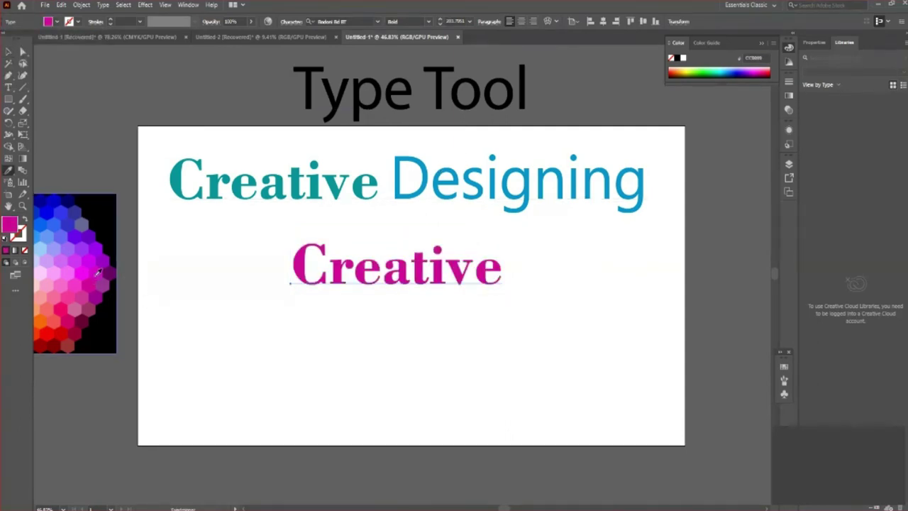
left_click(88, 245)
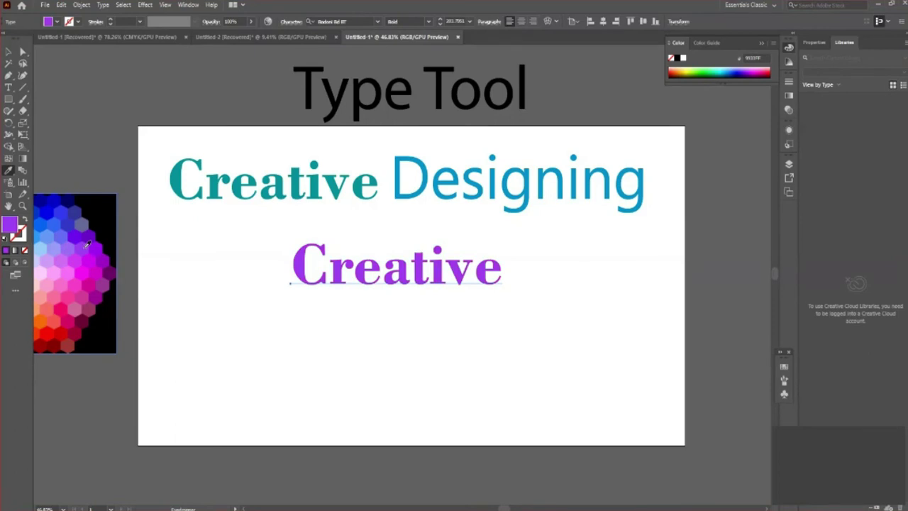
left_click(9, 51)
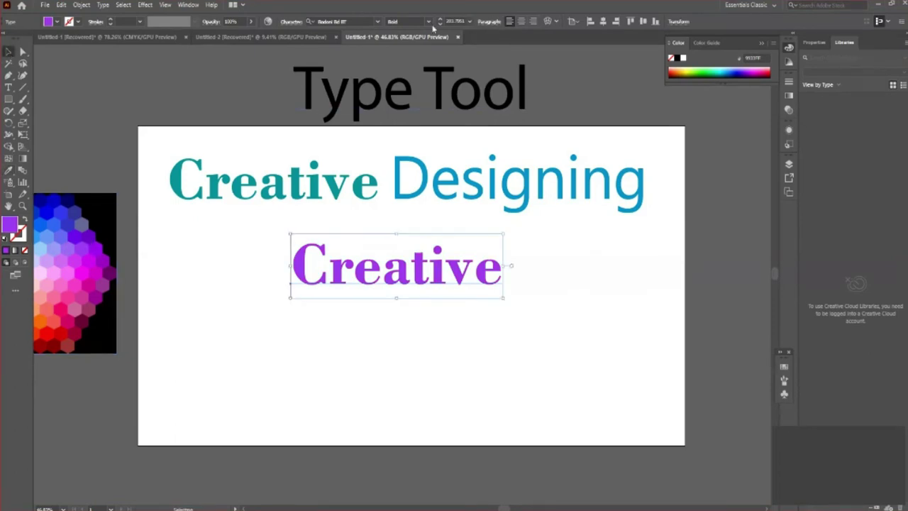
Step: Set the lower Creative in Clarendon BT and widen its tracking with Alt+Right
left_click(378, 22)
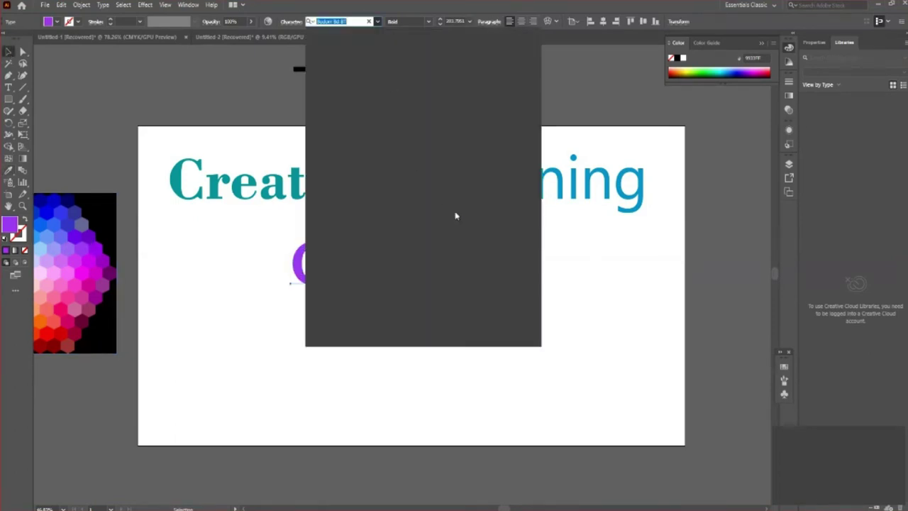
left_click(457, 216)
left_click(473, 353)
left_click(428, 290)
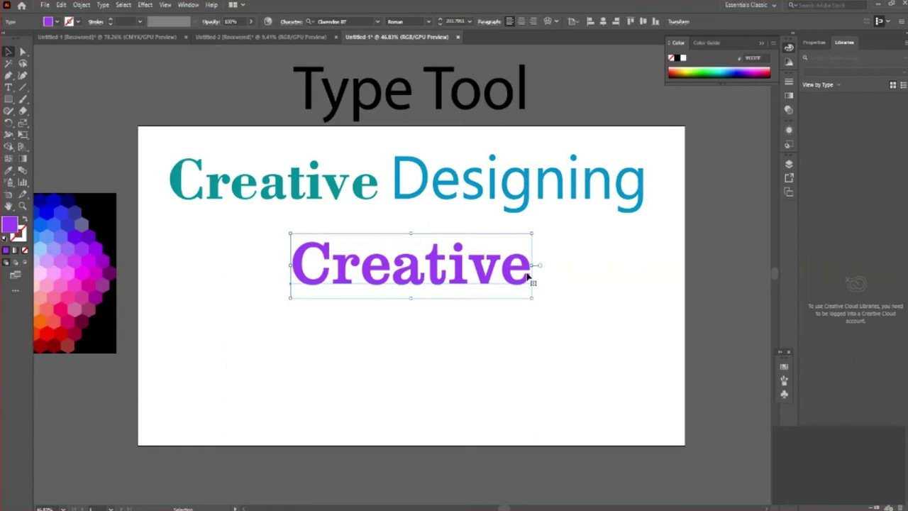
key("alt+Right")
key("alt+Right")
key("alt+Right")
key("alt+Right")
key("alt+Right")
key("alt+Right")
key("alt+Right")
key("alt+Right")
key("alt+Right")
key("alt+Right")
key("alt+Right")
key("alt+Right")
key("alt+Right")
key("alt+Right")
key("alt+Right")
key("alt+Right")
key("alt+Right")
key("alt+Right")
key("alt+Right")
key("alt+Right")
key("alt+Right")
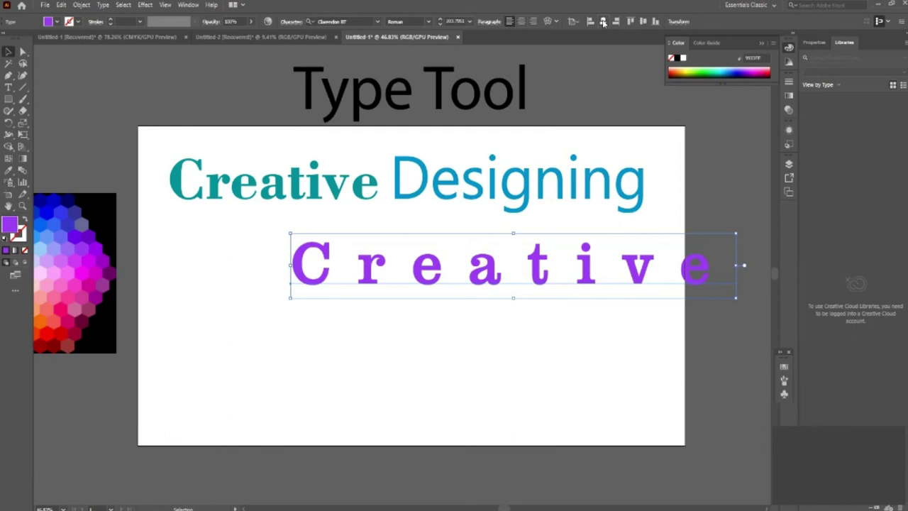
Step: Horizontally centre the purple Creative and fine-tune its tracking with Alt+Left/Right
left_click(603, 22)
key("alt+Right")
key("alt+Right")
key("alt+Right")
key("alt+Right")
key("alt+Right")
key("alt+Right")
key("alt+Right")
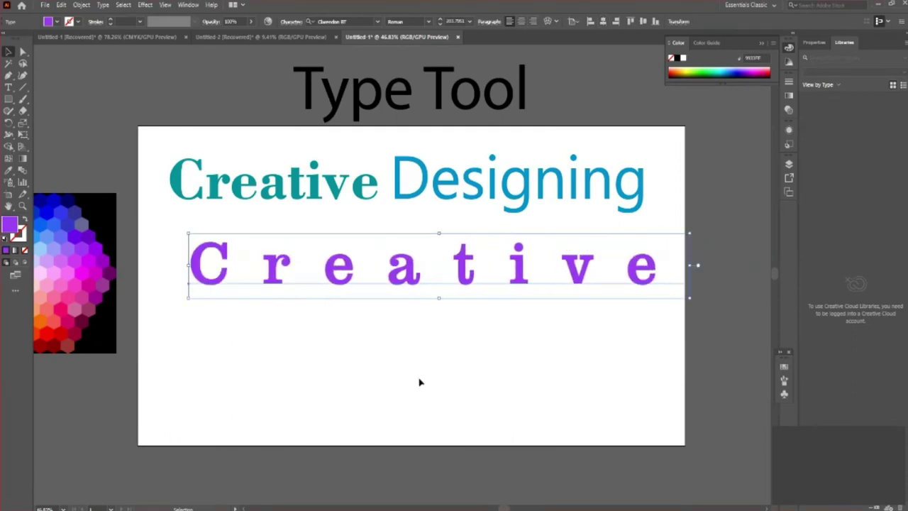
key("alt+Left")
key("alt+Left")
key("alt+Left")
key("alt+Left")
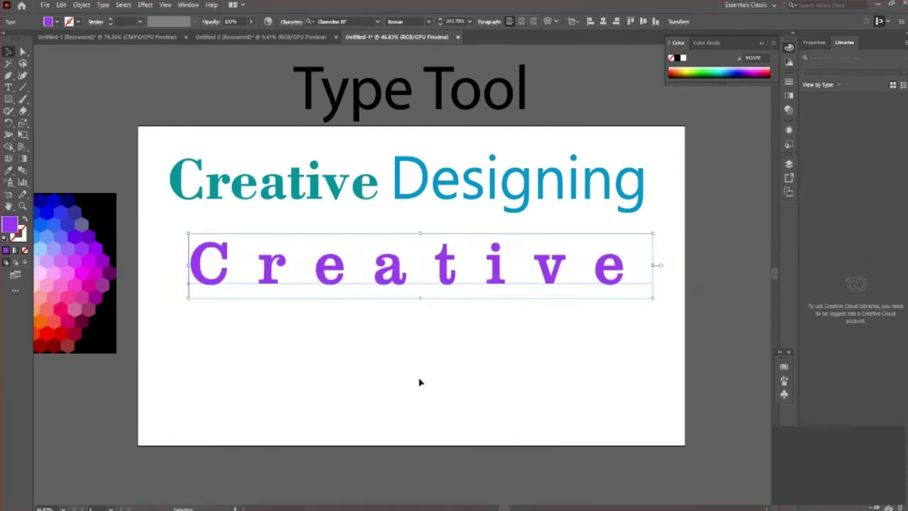
key("alt+Left")
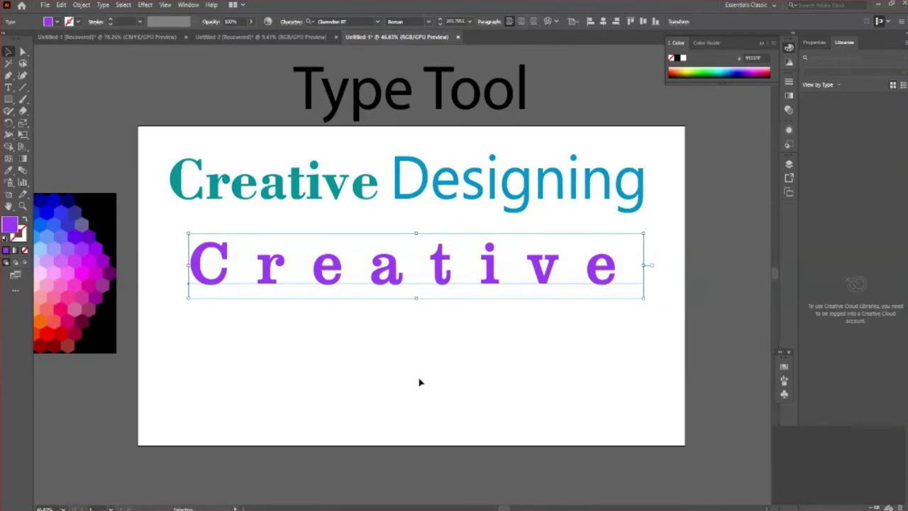
key("alt+Left")
key("alt+Left")
key("alt+Left")
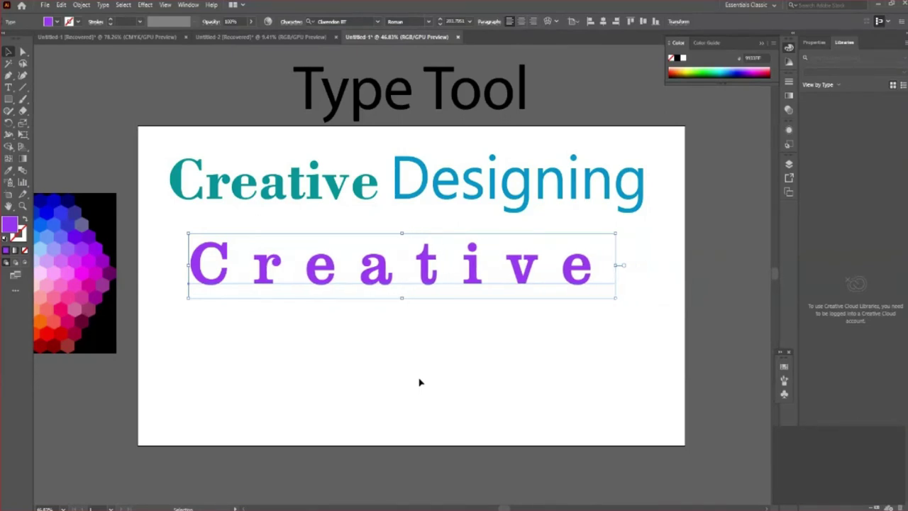
key("alt+Left")
key("alt+Left")
key("alt+Left")
key("alt+Right")
key("alt+Right")
key("alt+Right")
key("alt+Right")
key("alt+Right")
key("alt+Left")
key("alt+Left")
key("alt+Left")
key("alt+Left")
key("alt+Left")
key("alt+Right")
key("alt+Right")
key("alt+Right")
key("alt+Right")
key("alt+Right")
key("alt+Left")
key("alt+Right")
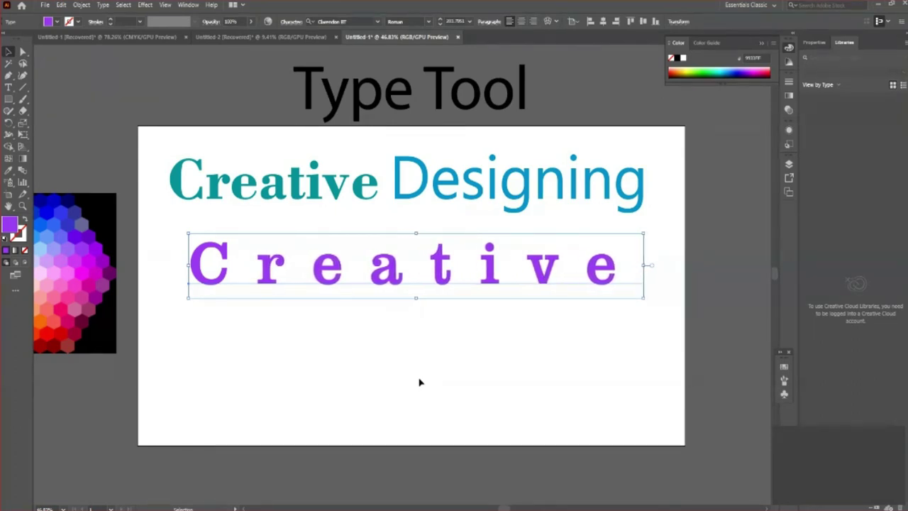
key("alt+Right")
key("alt+Left")
key("alt+Right")
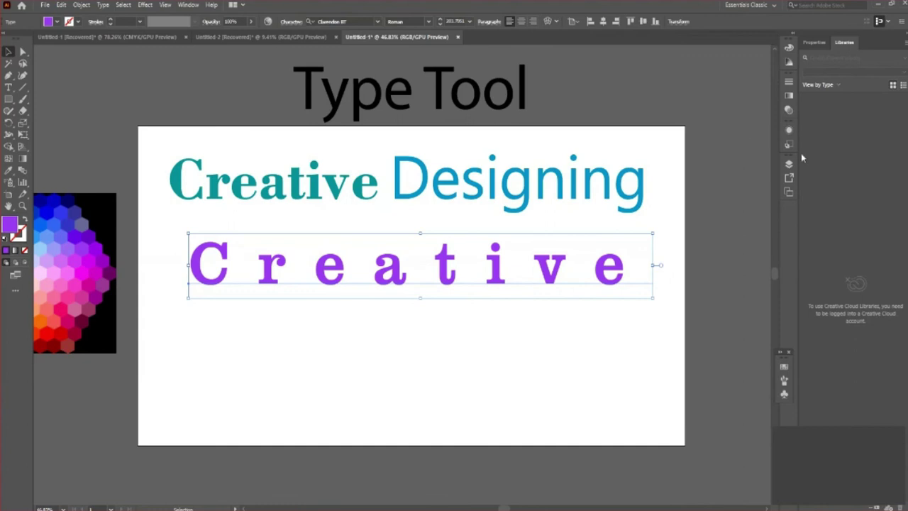
Step: Mix a custom RGB fill for the spaced Creative text: green about 100, red about 110, blue tuned to muted steel blue
left_click(820, 43)
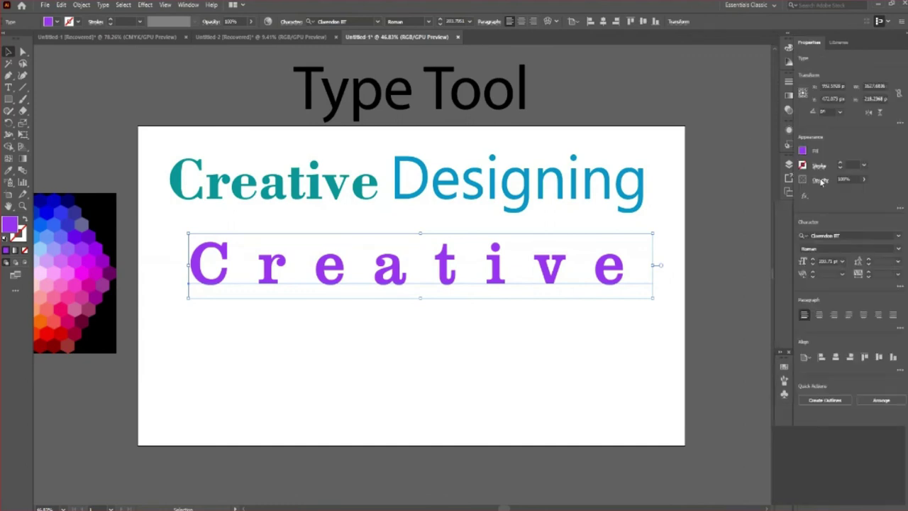
left_click(803, 150)
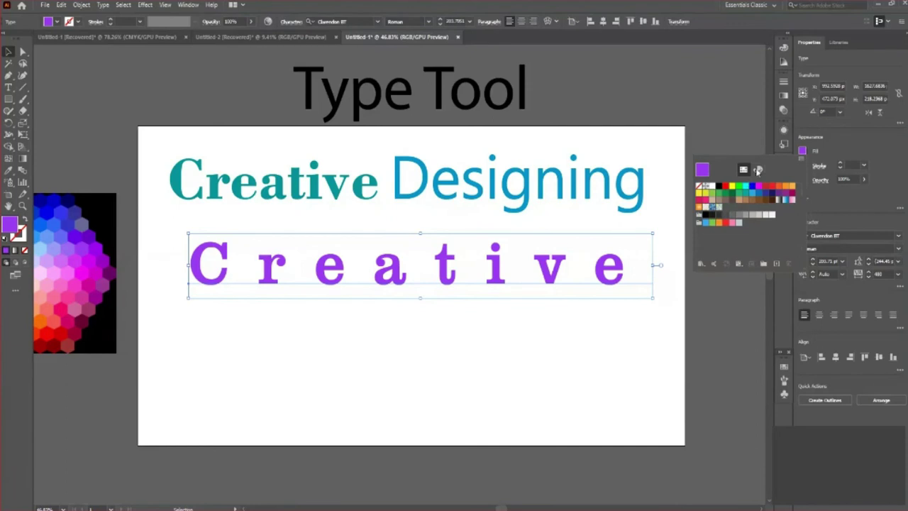
left_click(758, 169)
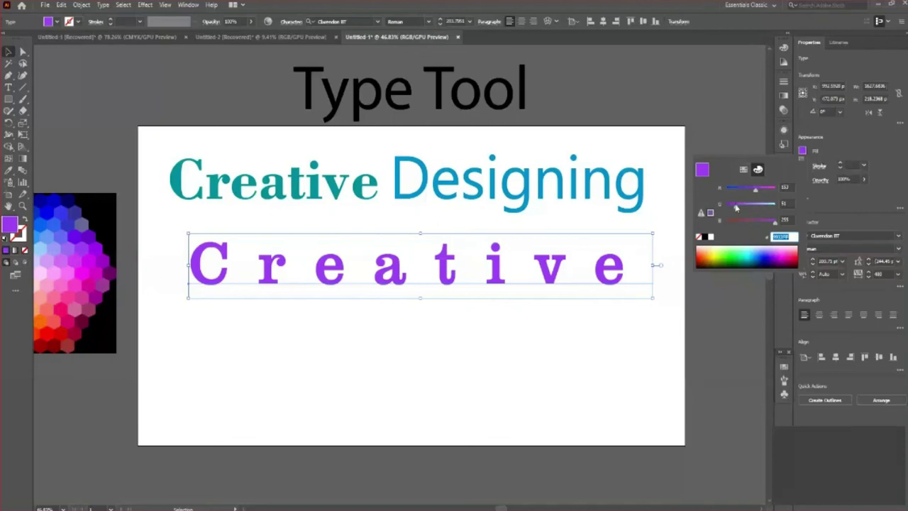
left_click_drag(739, 210, 746, 210)
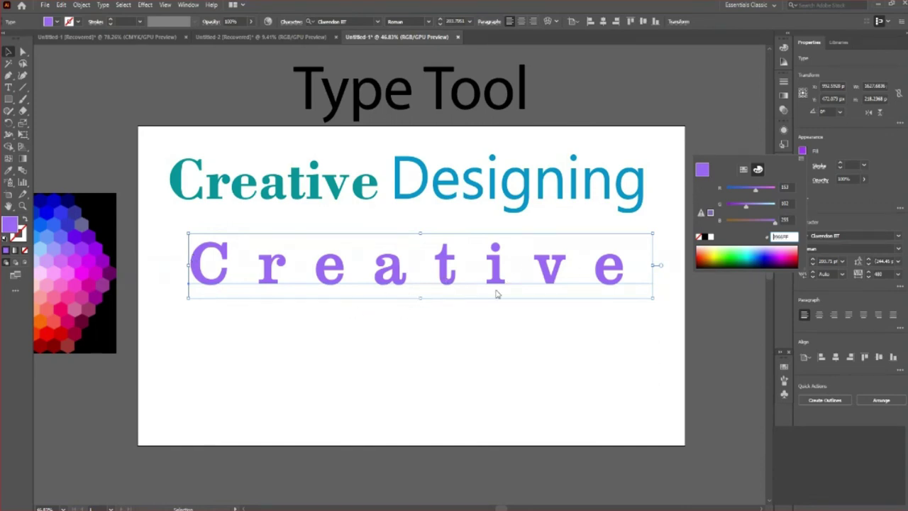
left_click(746, 209)
left_click_drag(756, 190, 753, 191)
left_click_drag(752, 194, 751, 194)
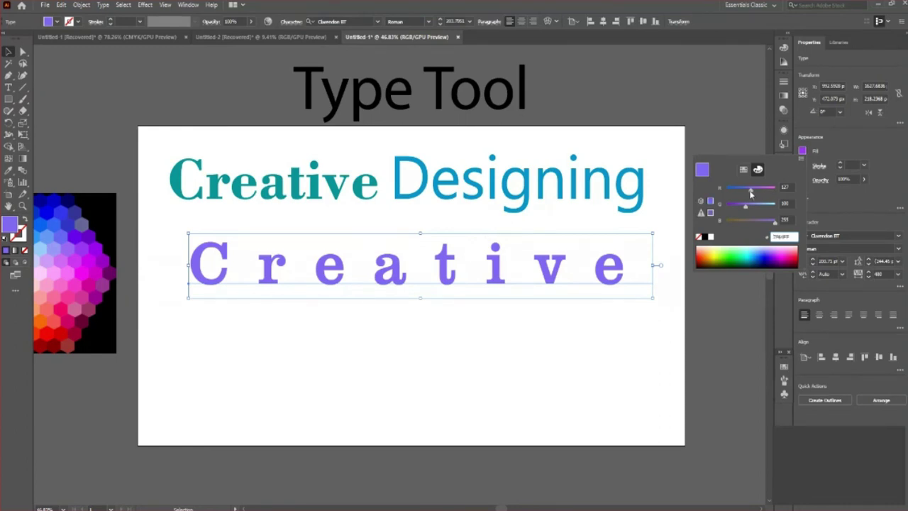
left_click_drag(749, 193, 743, 193)
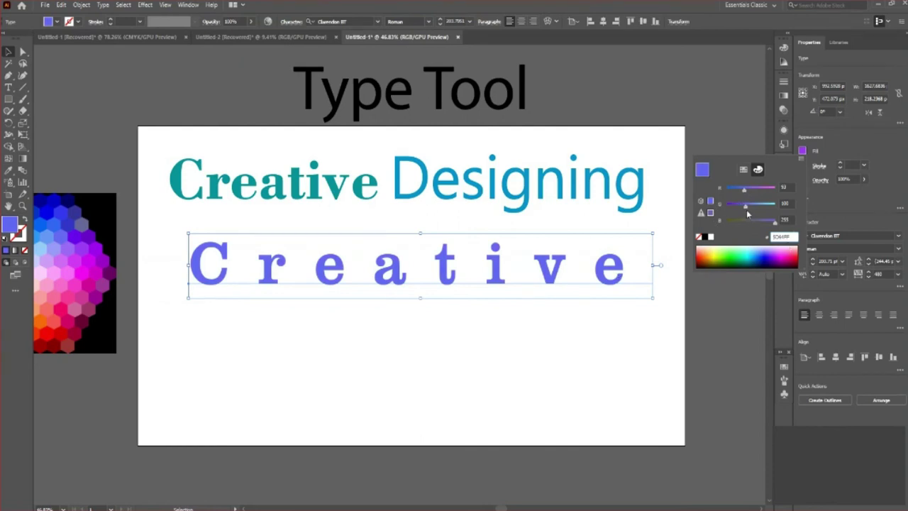
left_click_drag(747, 212, 752, 208)
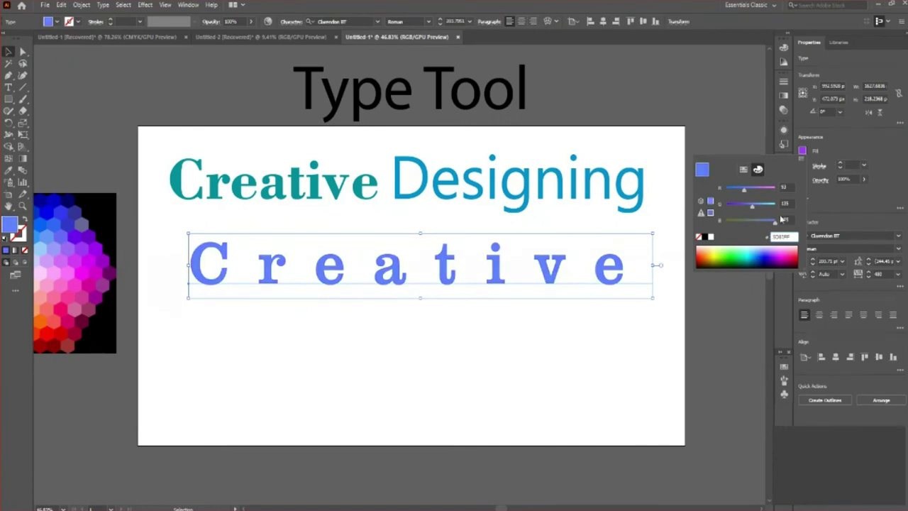
left_click_drag(775, 222, 755, 224)
left_click_drag(754, 227, 761, 227)
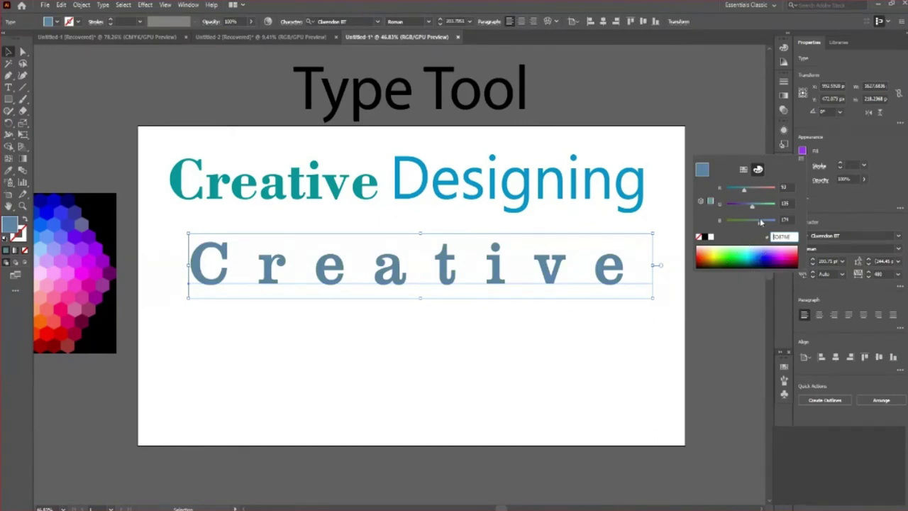
Step: Recolour the spaced Creative text burnt orange-red, then Alt-drag a duplicate onto a line below it
left_click(760, 252)
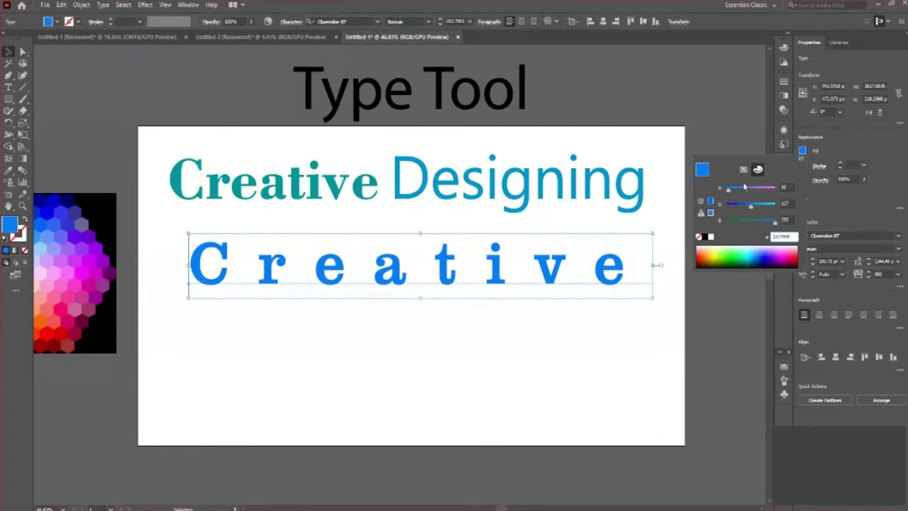
left_click(772, 221)
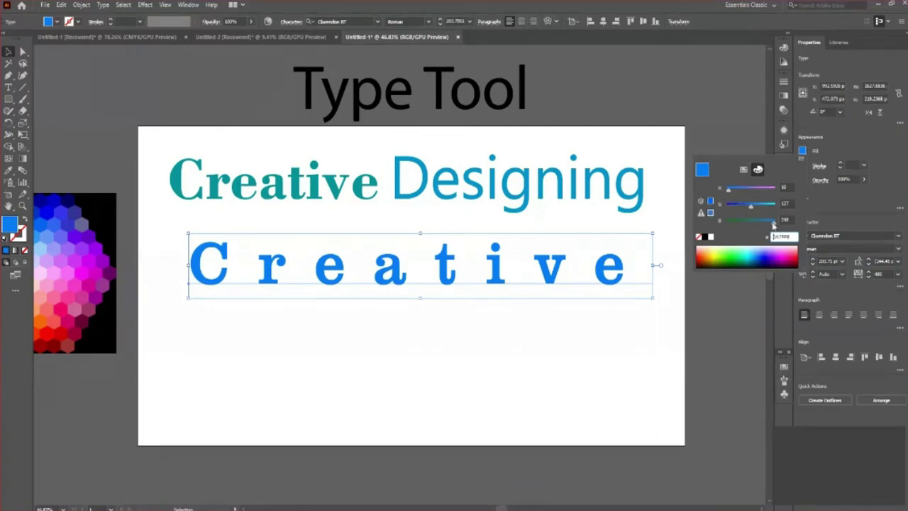
left_click(797, 258)
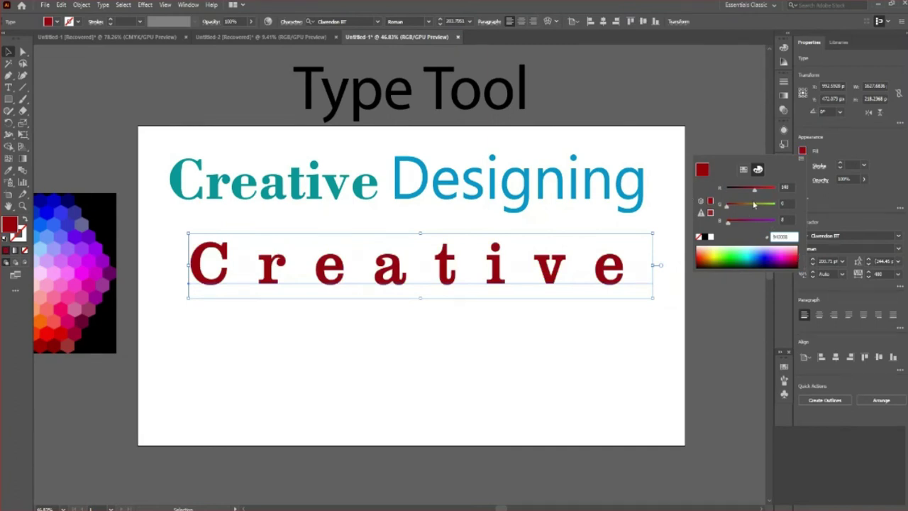
left_click_drag(755, 192, 759, 192)
left_click_drag(763, 199, 741, 211)
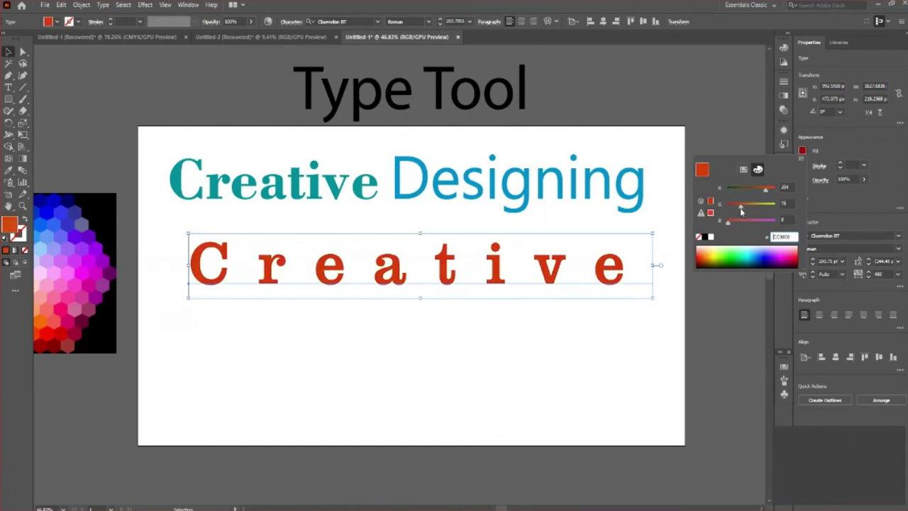
left_click_drag(741, 211, 734, 227)
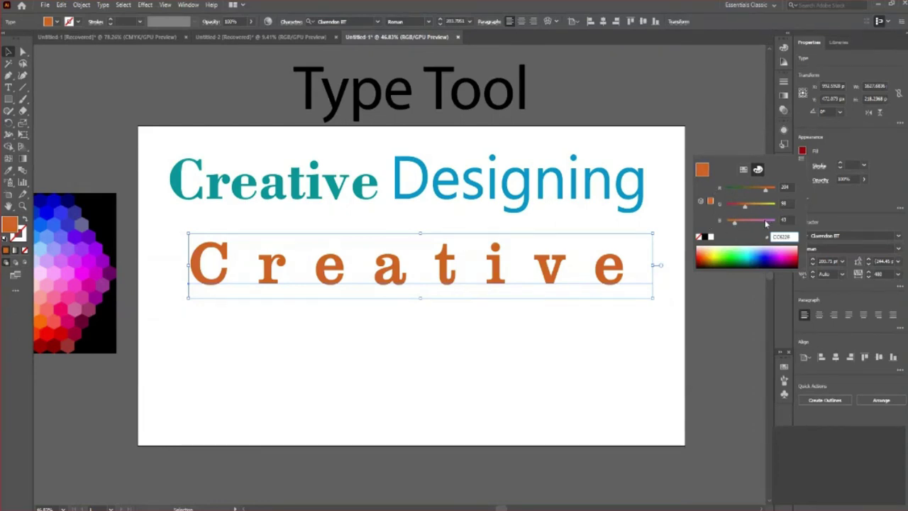
left_click_drag(734, 225, 739, 226)
left_click_drag(395, 284, 393, 358)
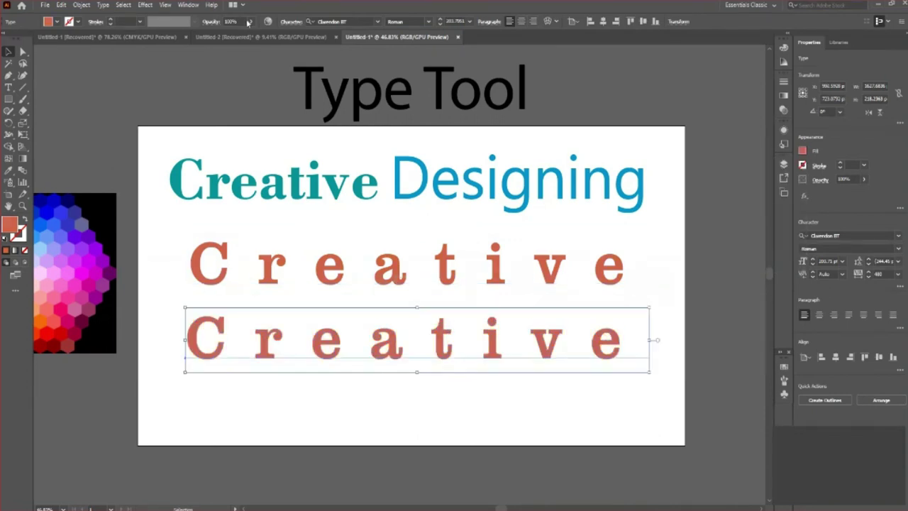
Step: Set the duplicated Creative line in the EngraversGothic BT font
left_click(348, 22)
key("Down")
key("Down")
key("Down")
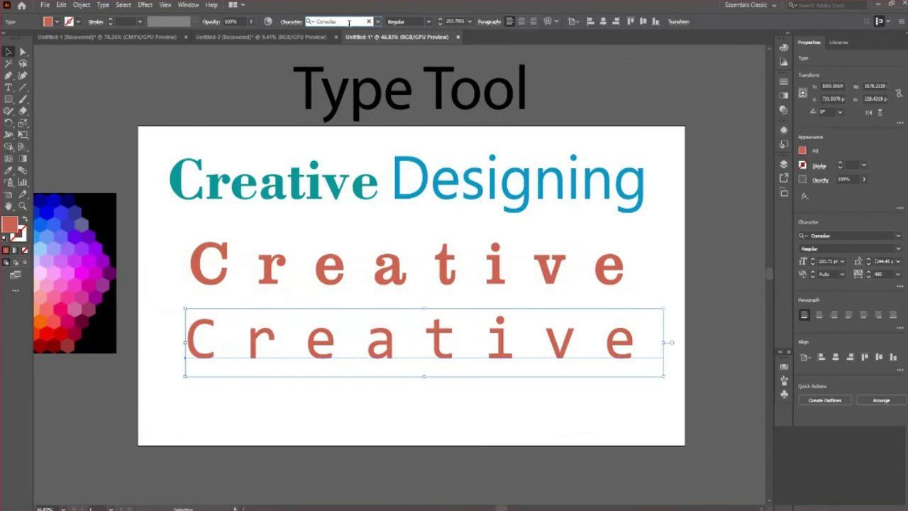
key("Down")
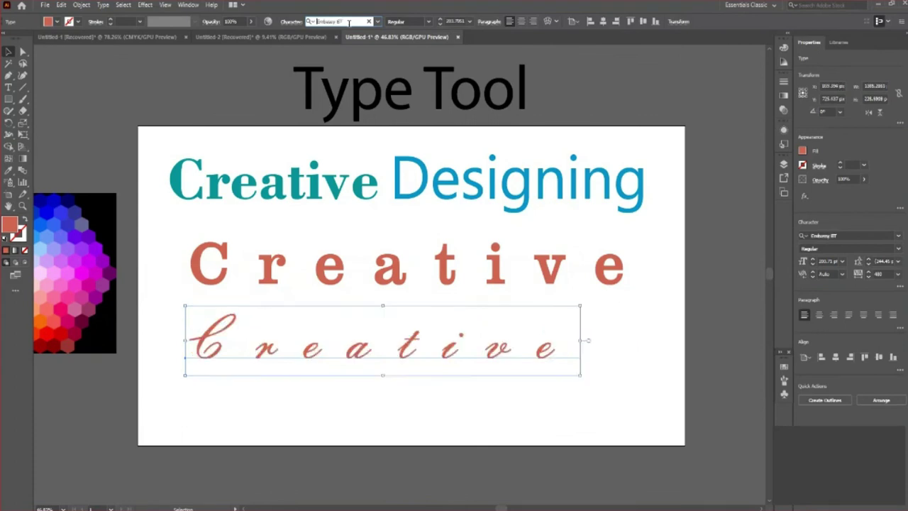
key("Down")
key("Return")
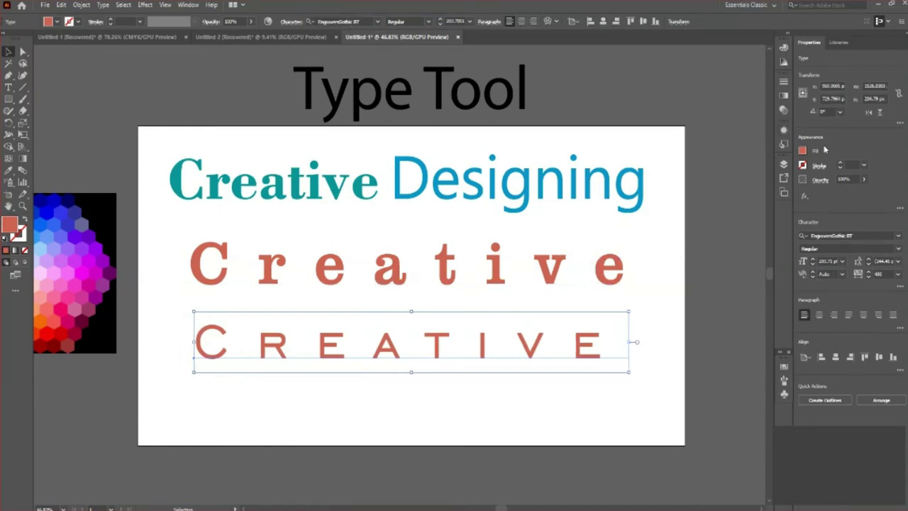
Step: Fill the EngraversGothic BT copy with a very dark blue-teal, starting from 003333 with added blue
left_click(803, 151)
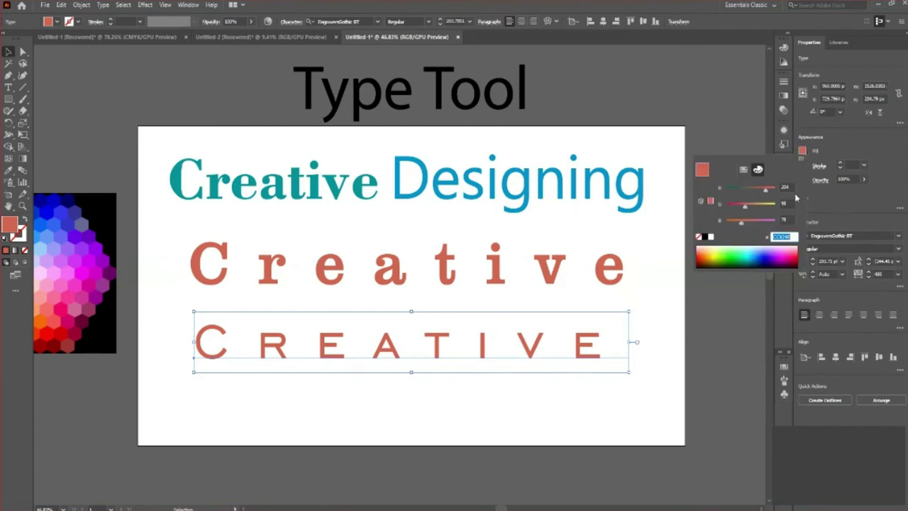
left_click(745, 258)
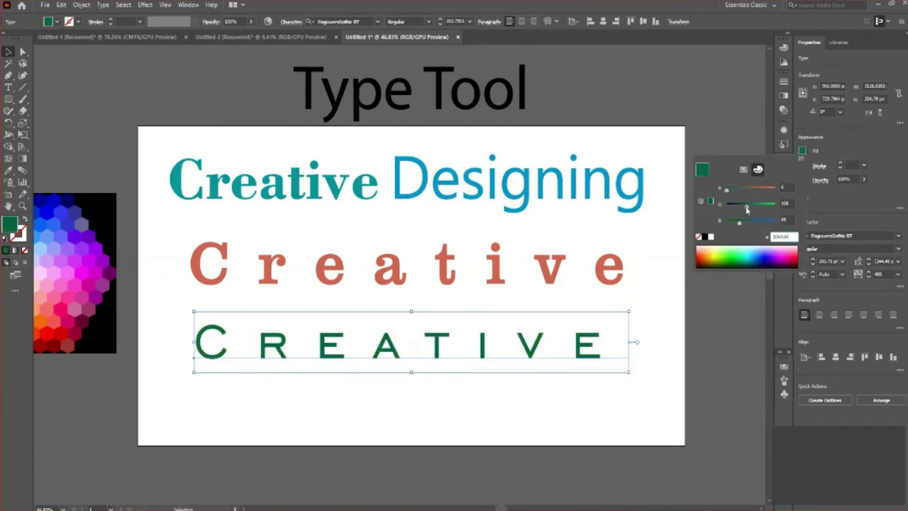
left_click_drag(746, 210, 744, 208)
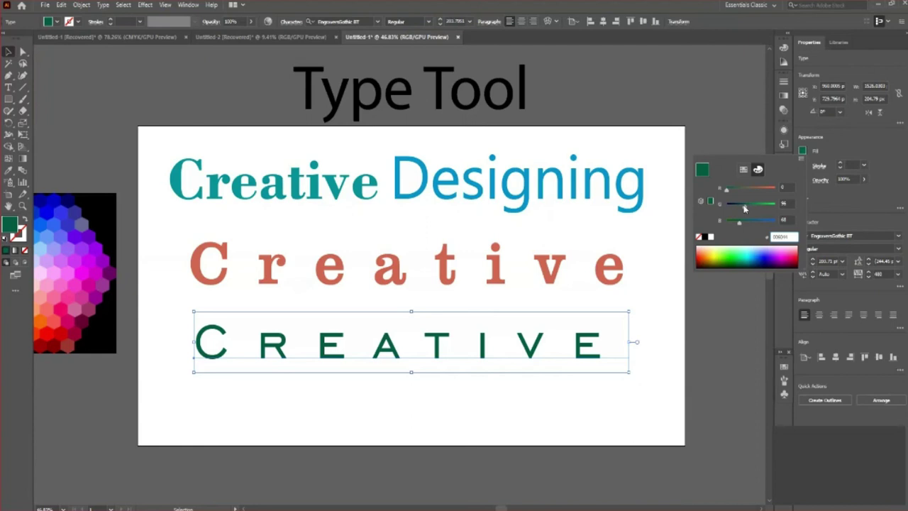
left_click(743, 169)
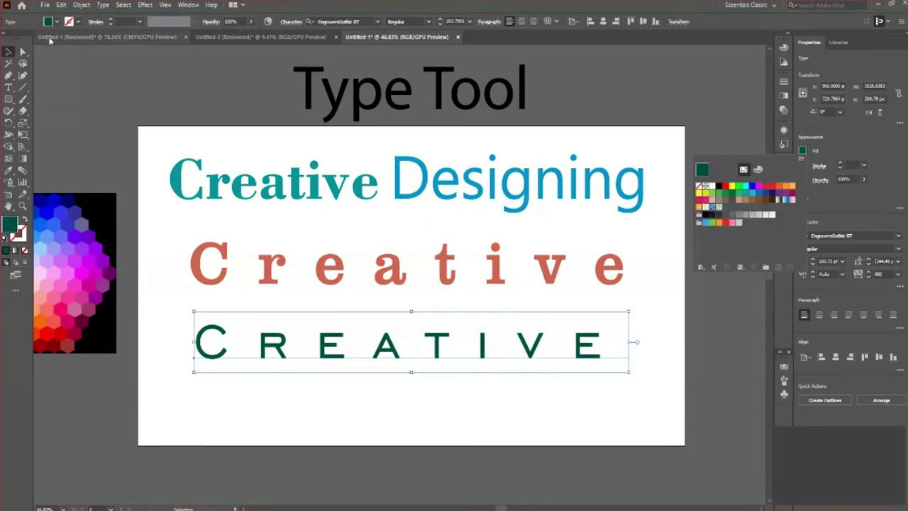
left_click(758, 168)
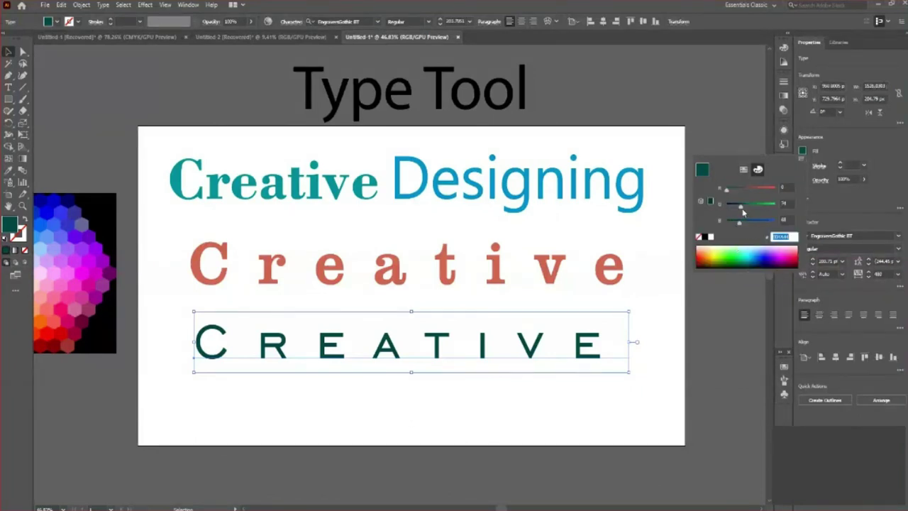
left_click(701, 202)
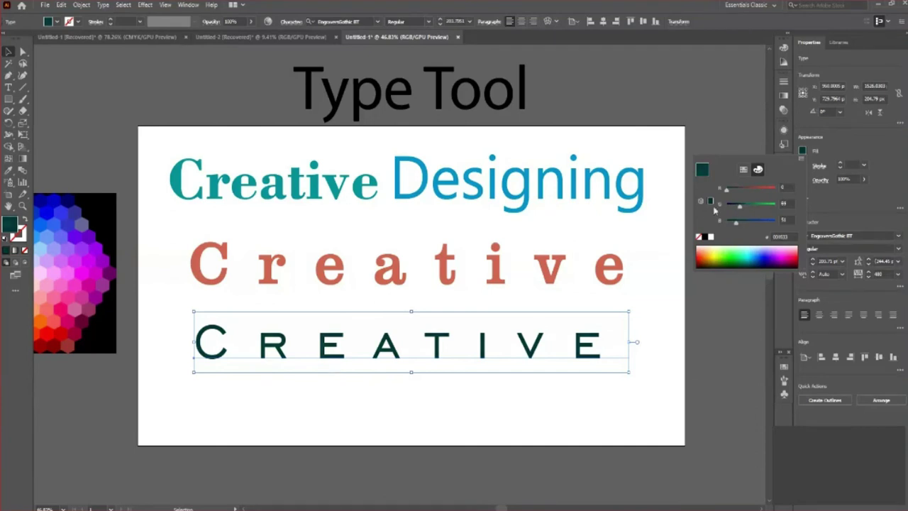
left_click(708, 202)
left_click(738, 206)
left_click(701, 201)
left_click_drag(734, 226, 745, 228)
left_click(7, 52)
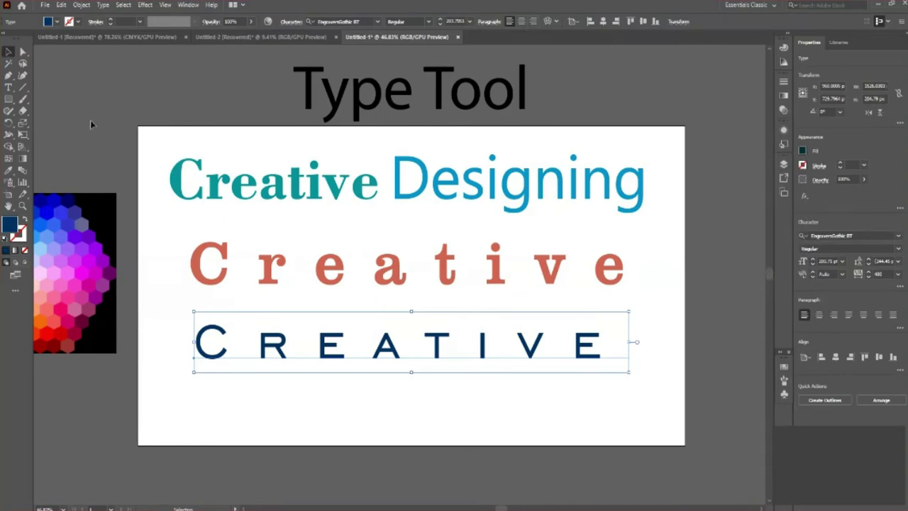
left_click(91, 125)
scroll(608, 330, "down", 2)
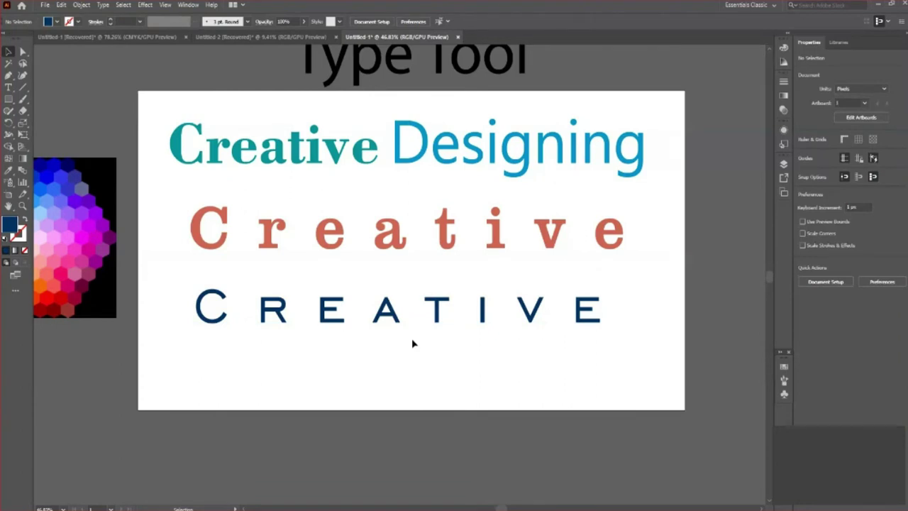
scroll(473, 338, "up", 1)
scroll(477, 339, "down", 1)
left_click(430, 328)
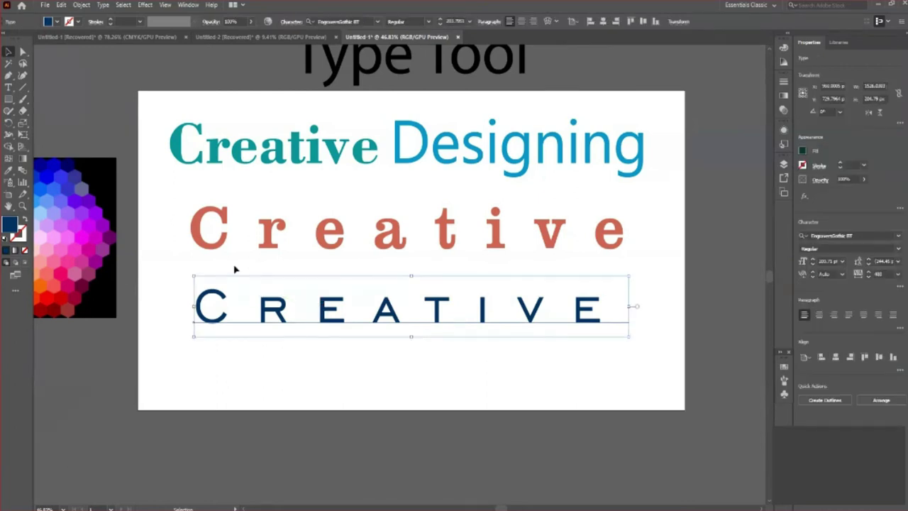
left_click(378, 22)
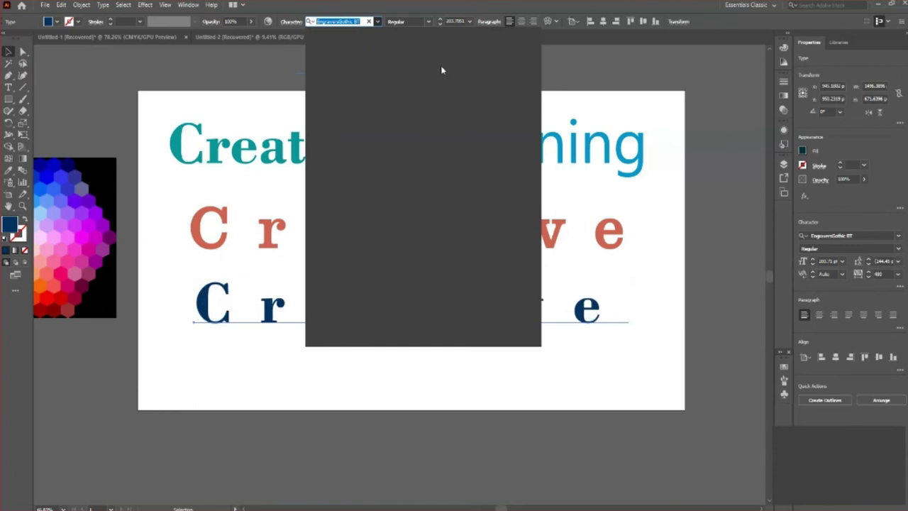
left_click(287, 53)
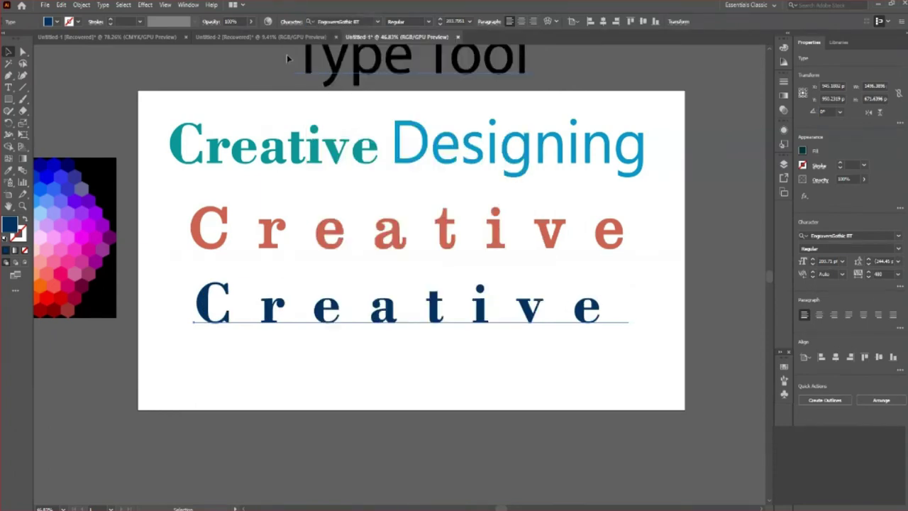
left_click(371, 254)
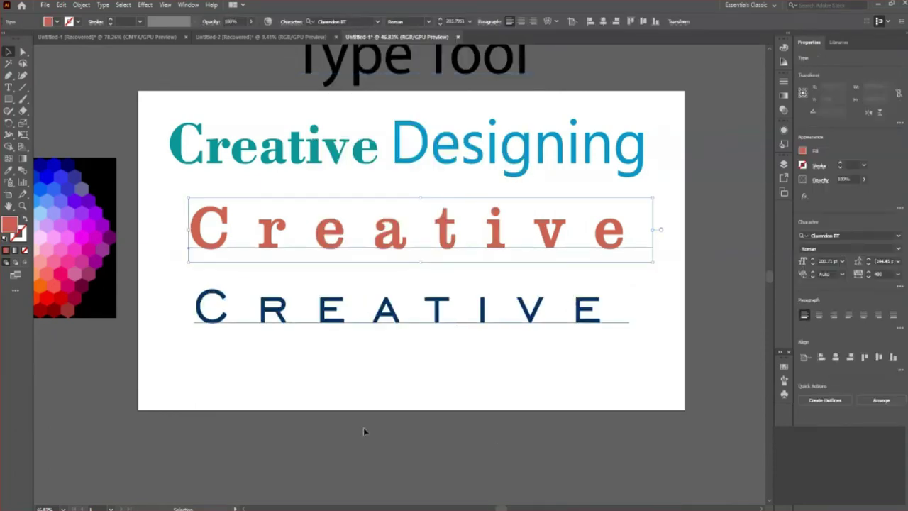
left_click(378, 22)
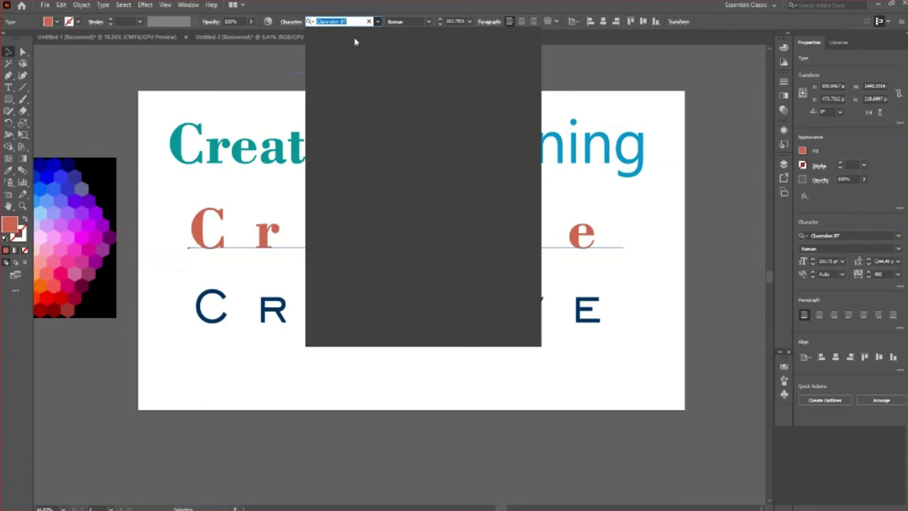
key("Escape")
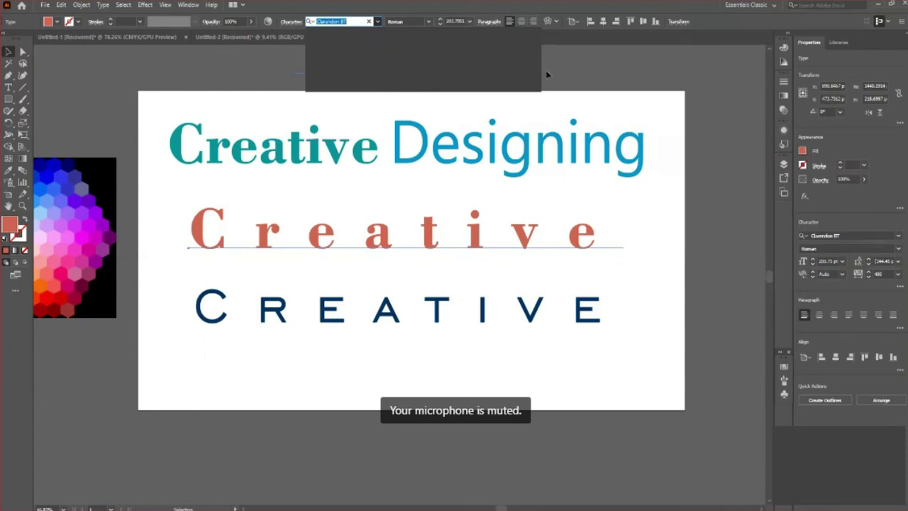
key("BackSpace")
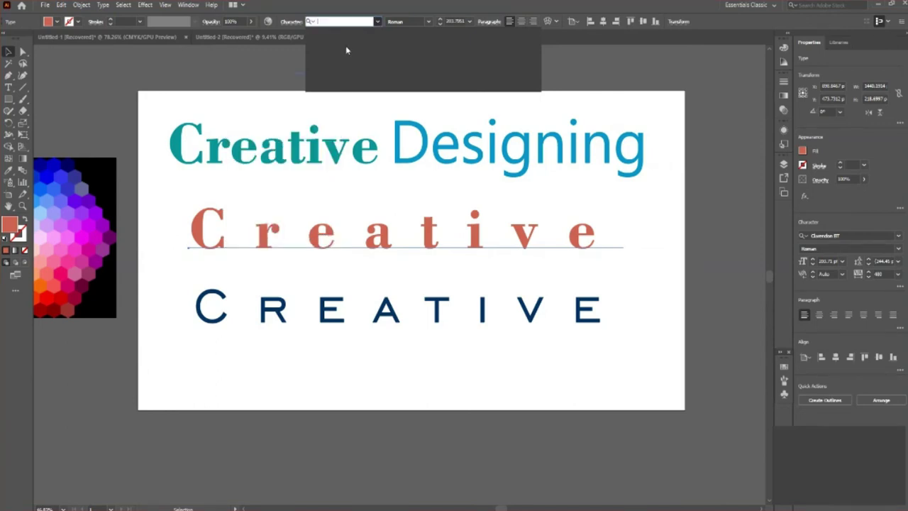
key("Escape")
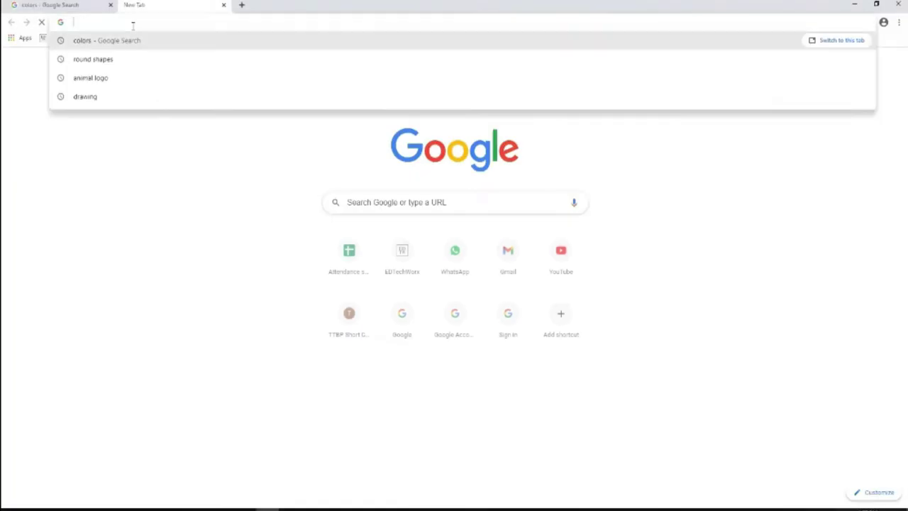
Step: Enter 'adobe fonts' in a new Chrome tab's address bar
type("adobe fonts")
Step: Run the 'adobe fonts' search and open the Adobe Fonts website
key("Return")
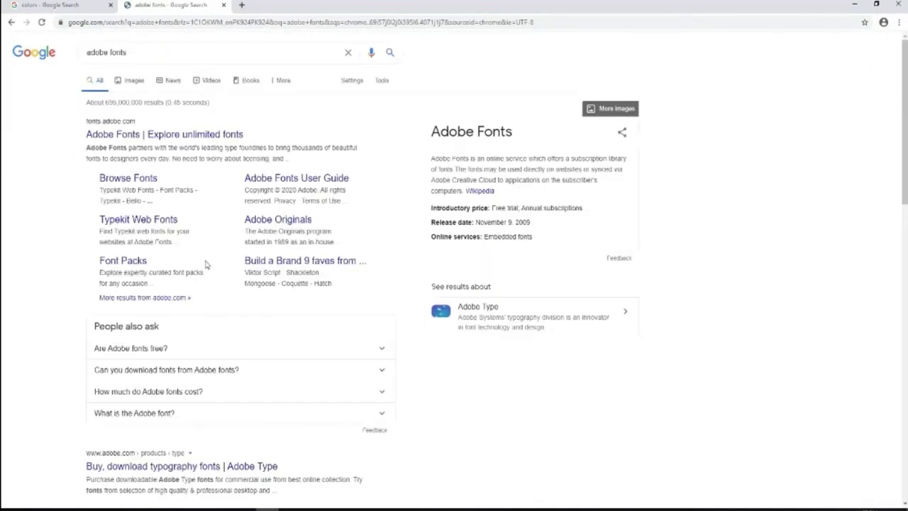
left_click(197, 136)
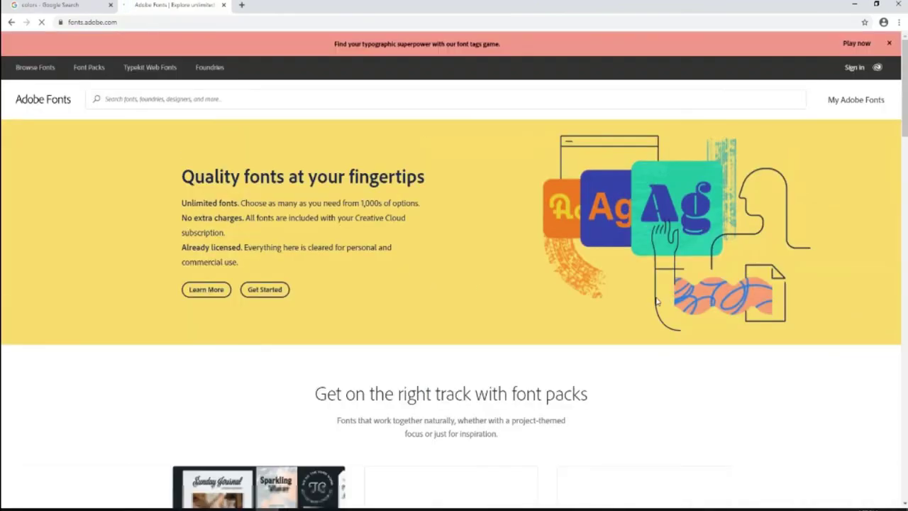
scroll(301, 288, "down", 4)
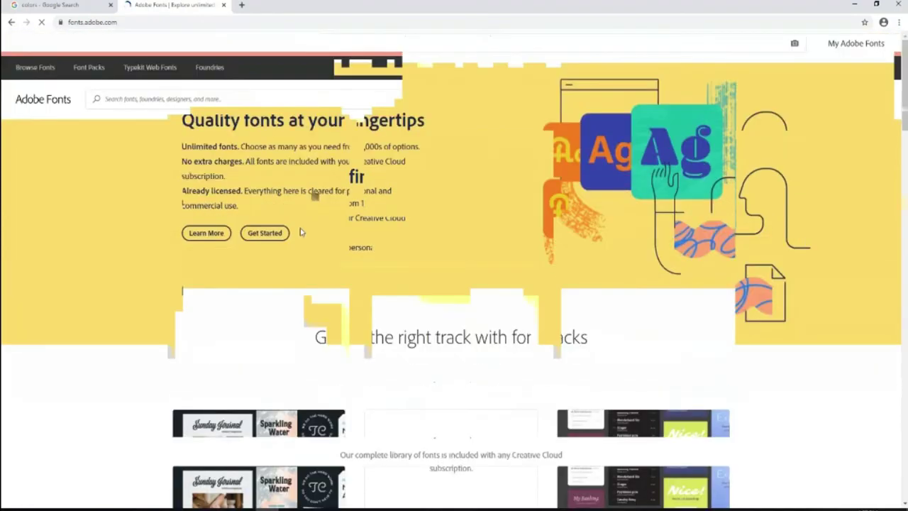
scroll(299, 362, "up", 2)
scroll(299, 362, "up", 4)
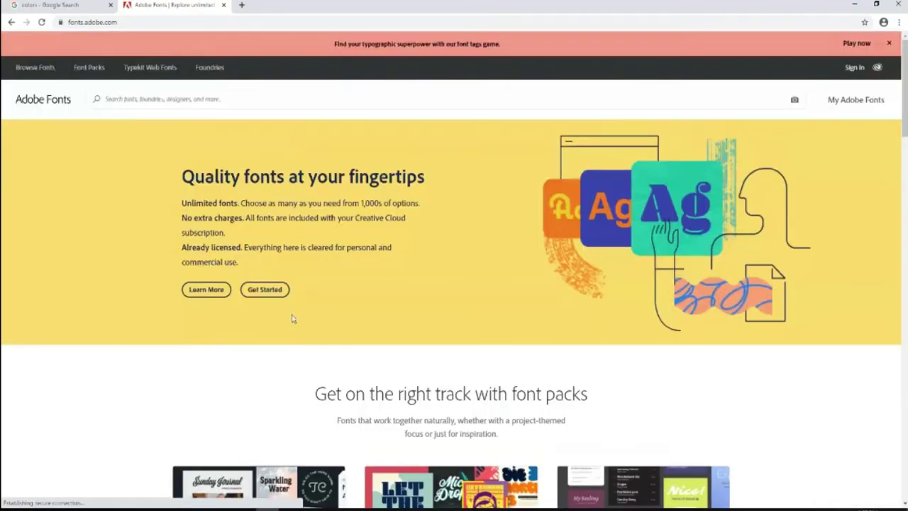
Step: Search the site for 'serif' and open the Serifa family page from the results
left_click(172, 101)
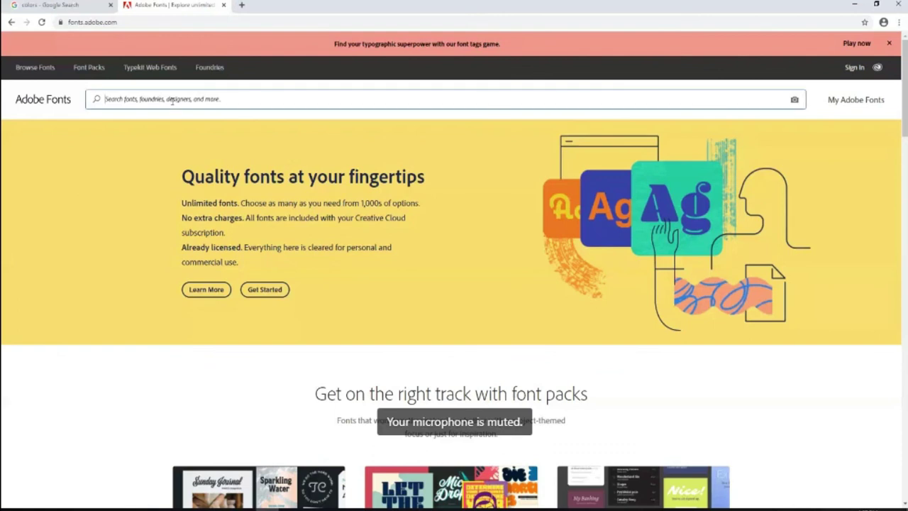
type("serif")
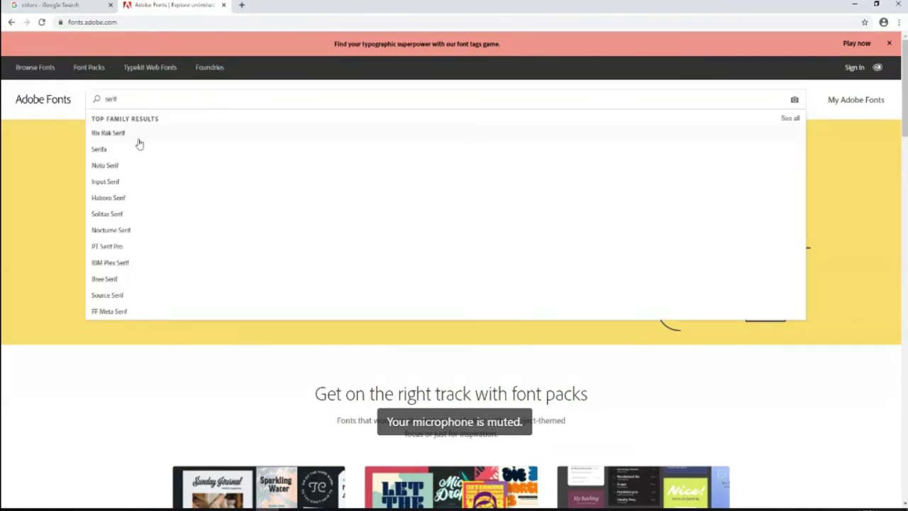
key("Return")
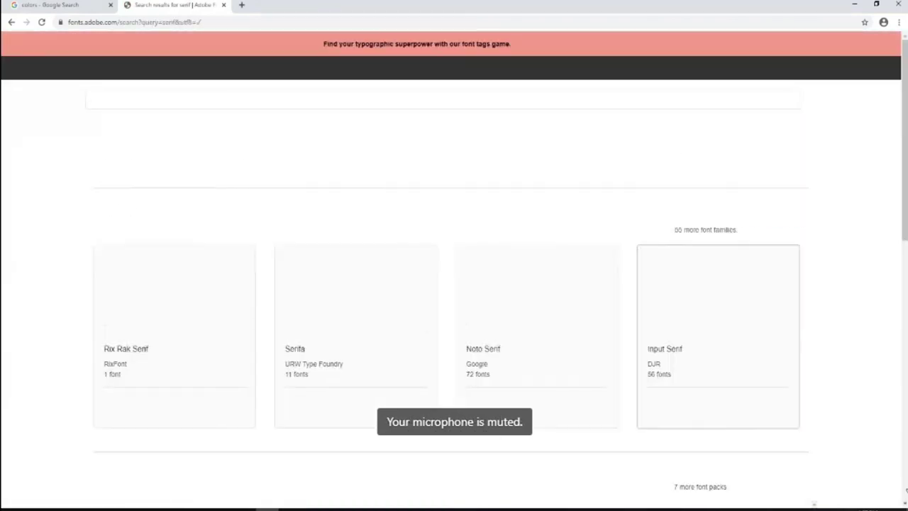
scroll(460, 318, "down", 2)
scroll(460, 318, "down", 2)
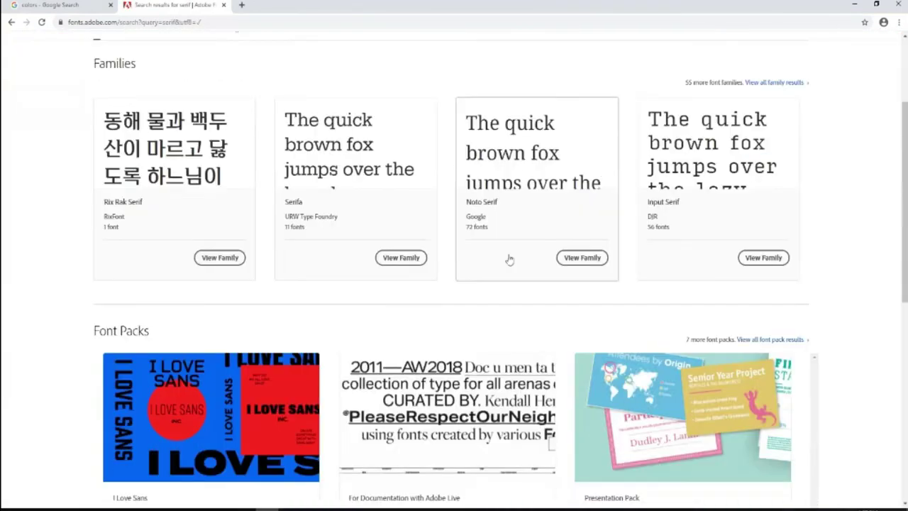
scroll(509, 260, "up", 2)
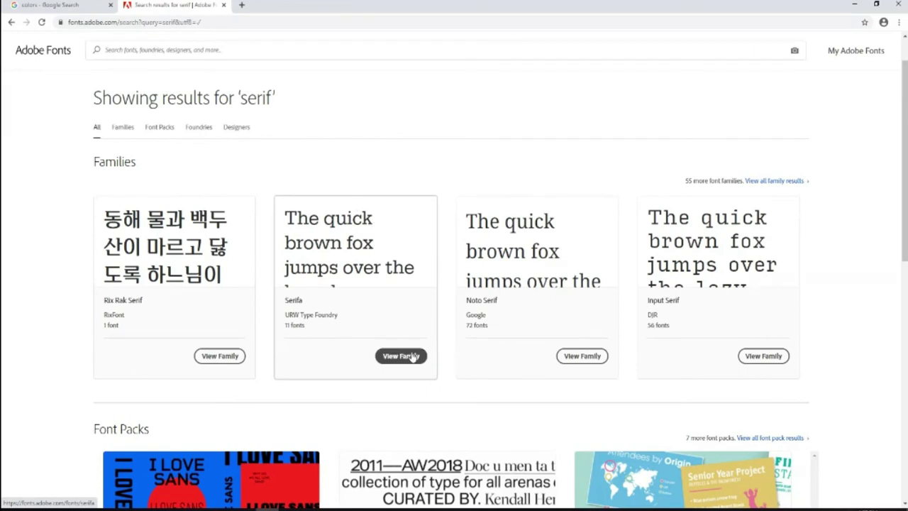
scroll(600, 267, "down", 5)
scroll(443, 344, "up", 3)
scroll(444, 344, "up", 3)
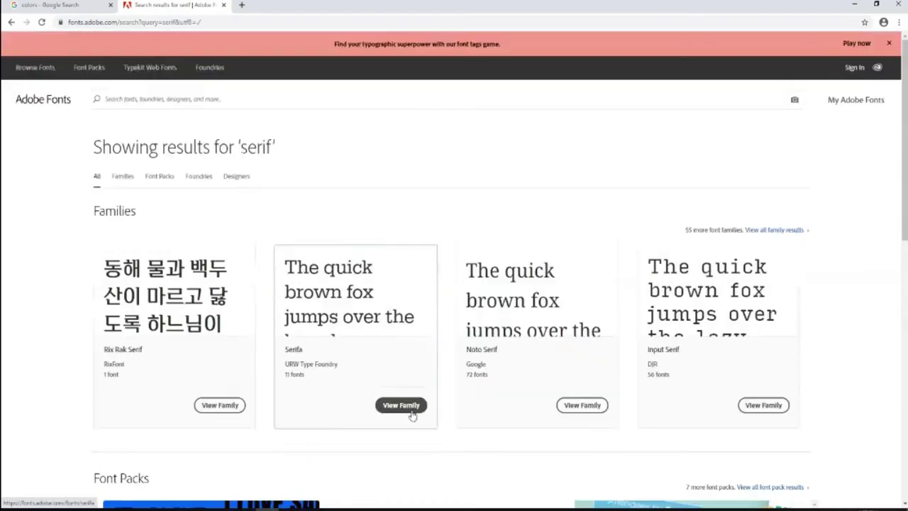
left_click(294, 325)
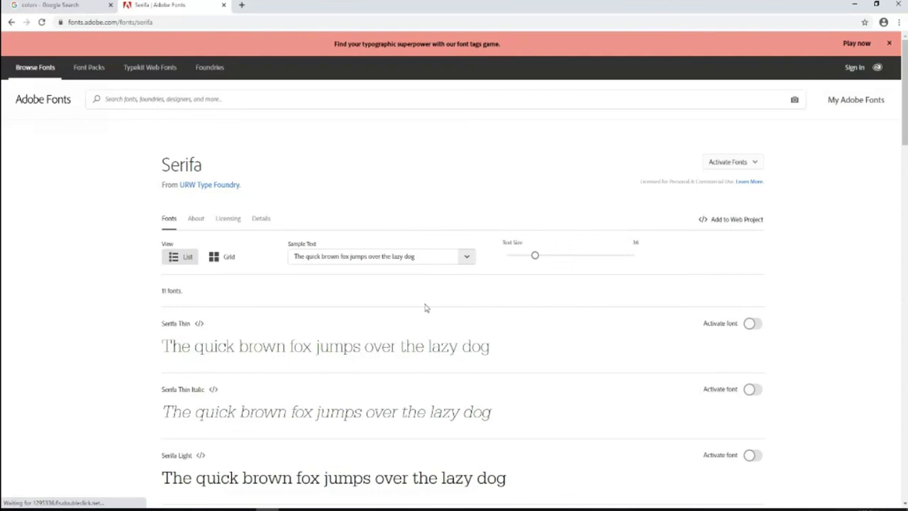
Step: Activate Serifa Thin, backing out of the Google sign-in page that appears
scroll(426, 307, "down", 2)
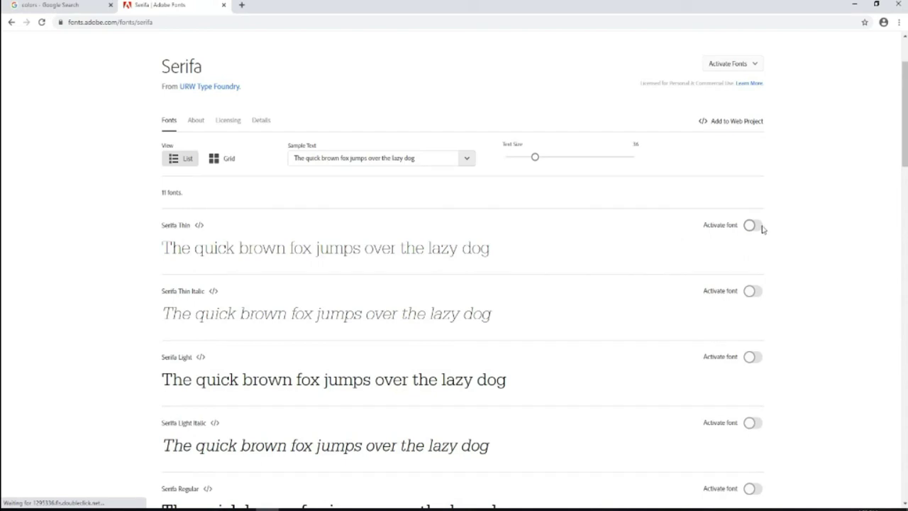
left_click(754, 226)
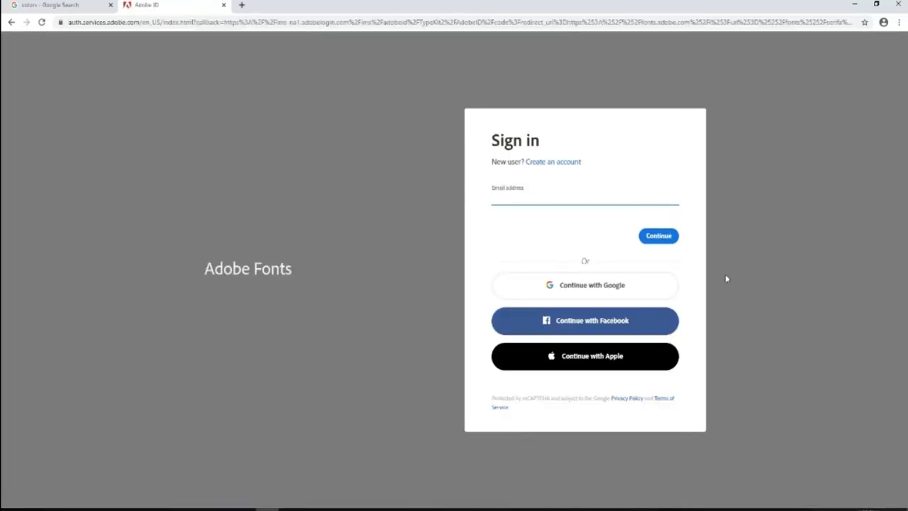
left_click(597, 295)
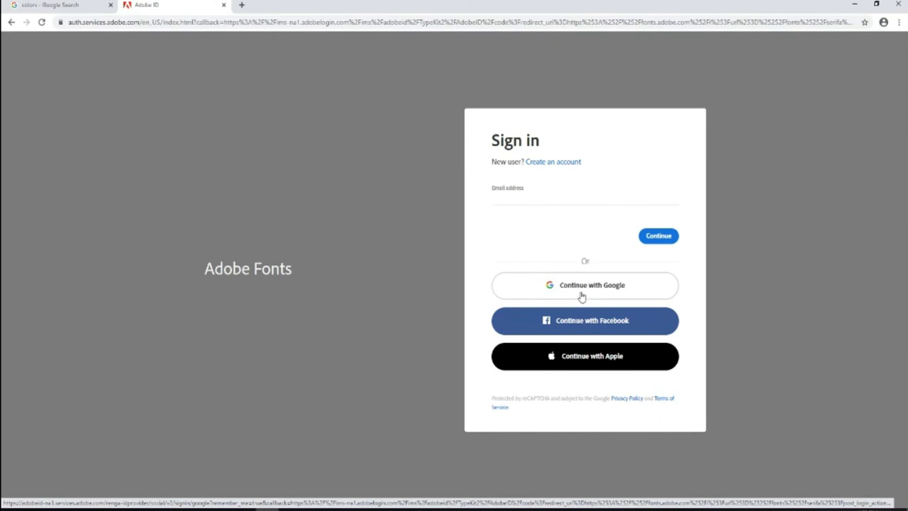
left_click(582, 297)
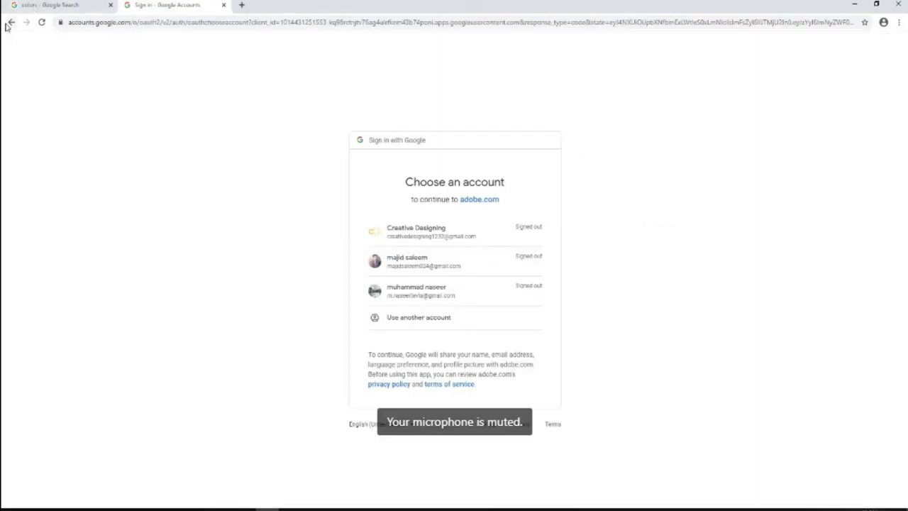
left_click(9, 22)
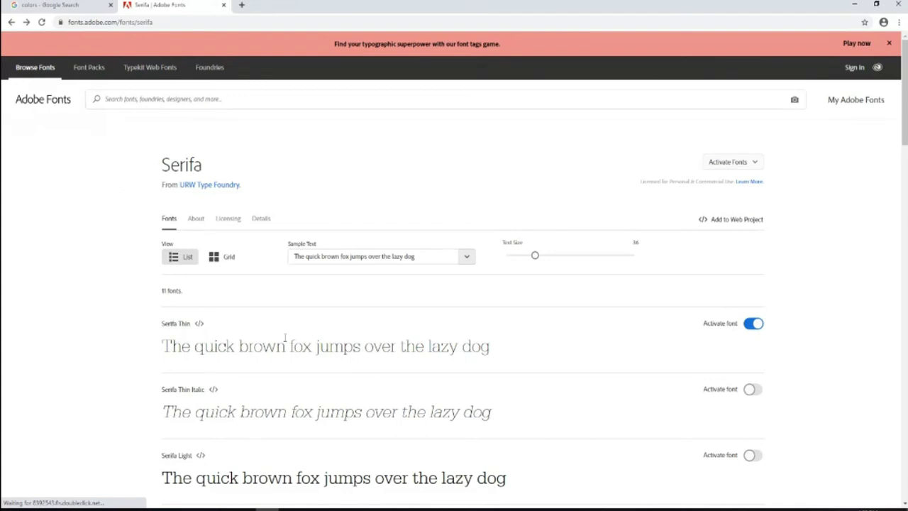
Step: Activate Serifa Light, backing out of the sign-in page, then return to Illustrator
scroll(286, 337, "down", 3)
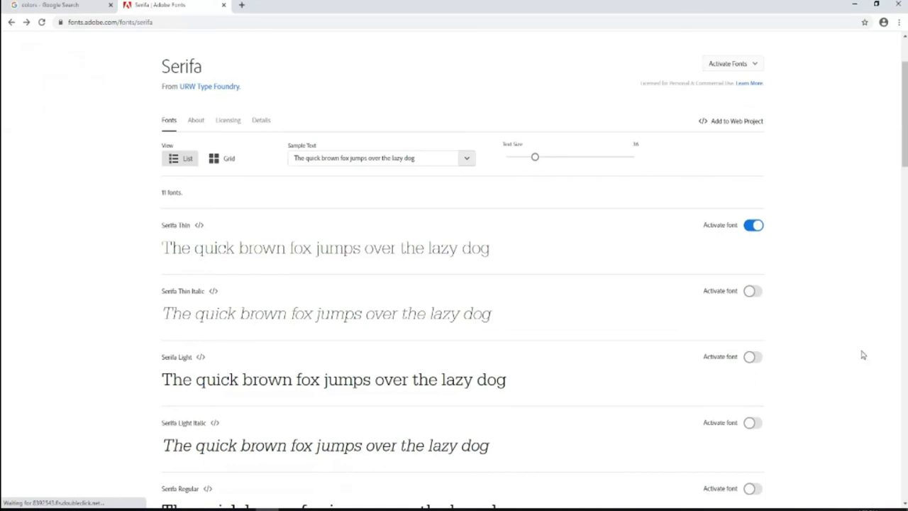
left_click(752, 357)
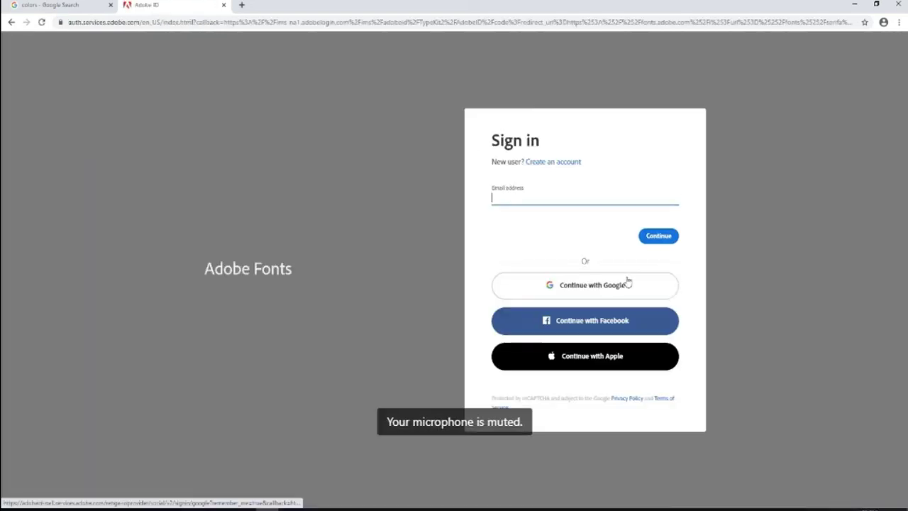
left_click(366, 239)
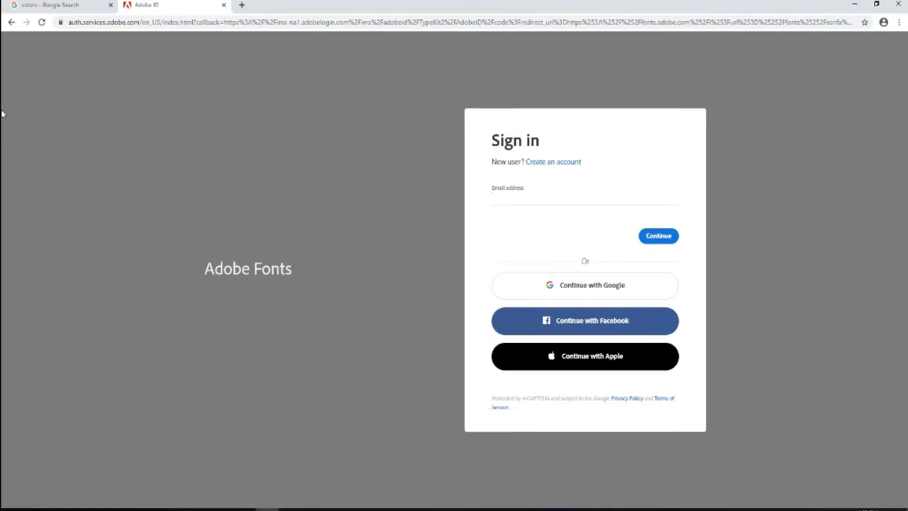
left_click(11, 22)
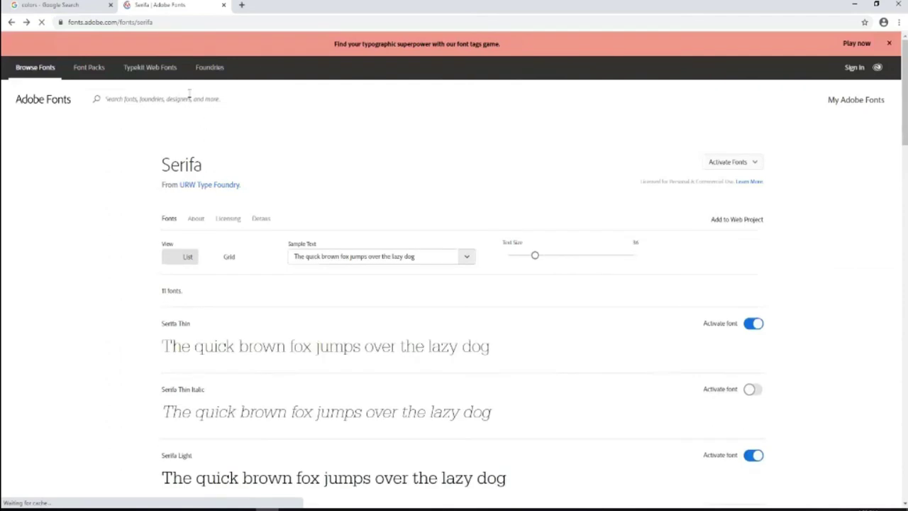
left_click(195, 104)
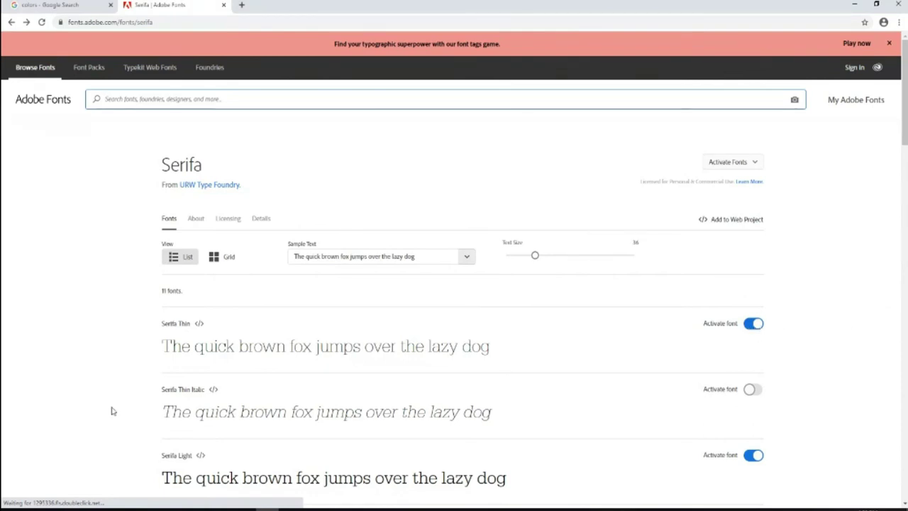
mouse_move(198, 507)
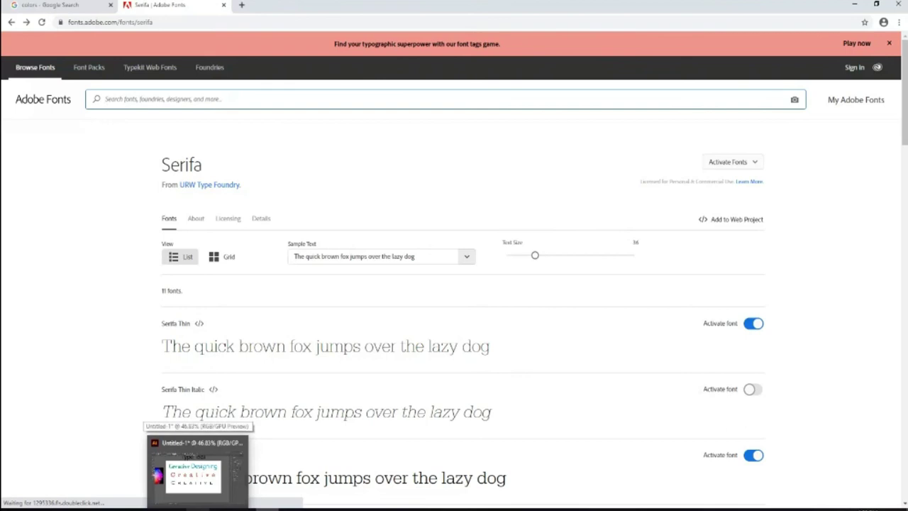
left_click(207, 473)
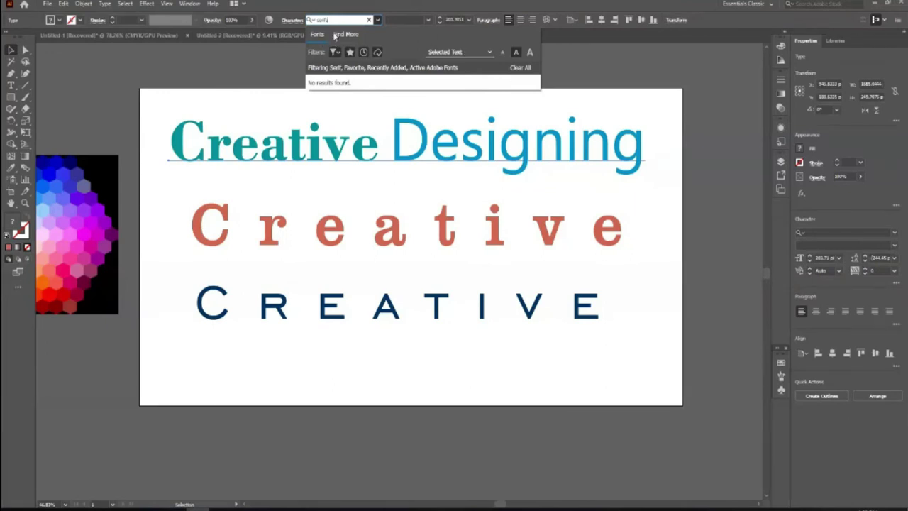
left_click(336, 52)
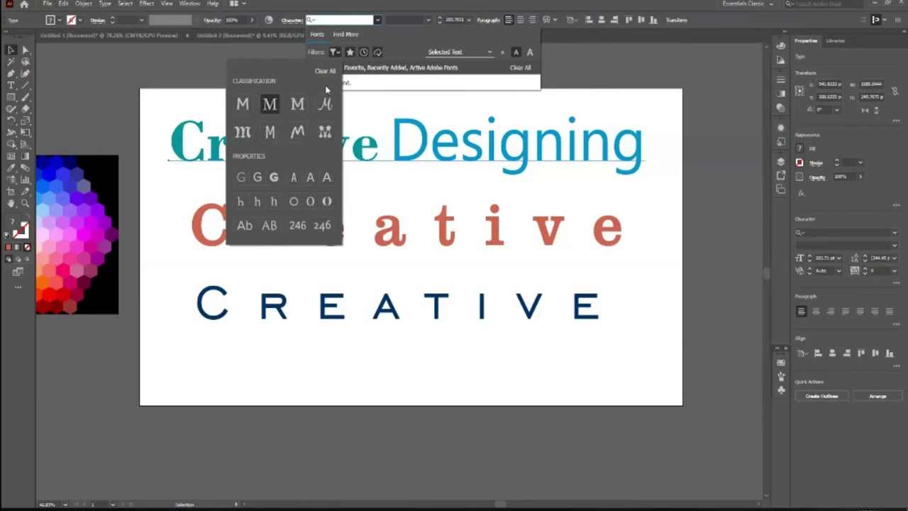
left_click(363, 19)
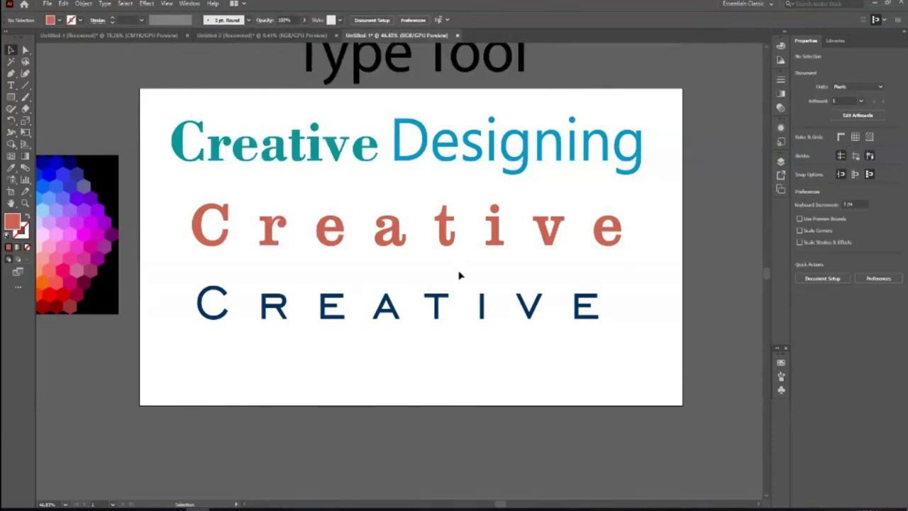
scroll(480, 366, "down", 1)
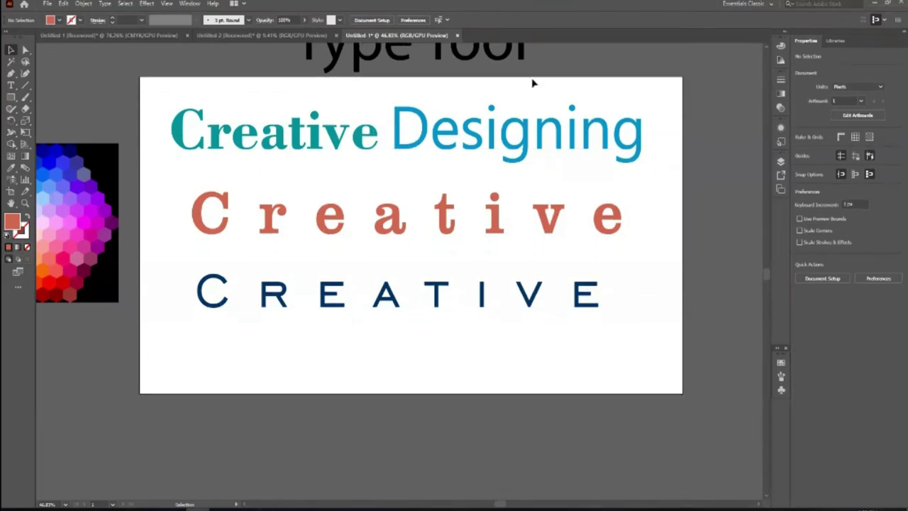
mouse_move(267, 505)
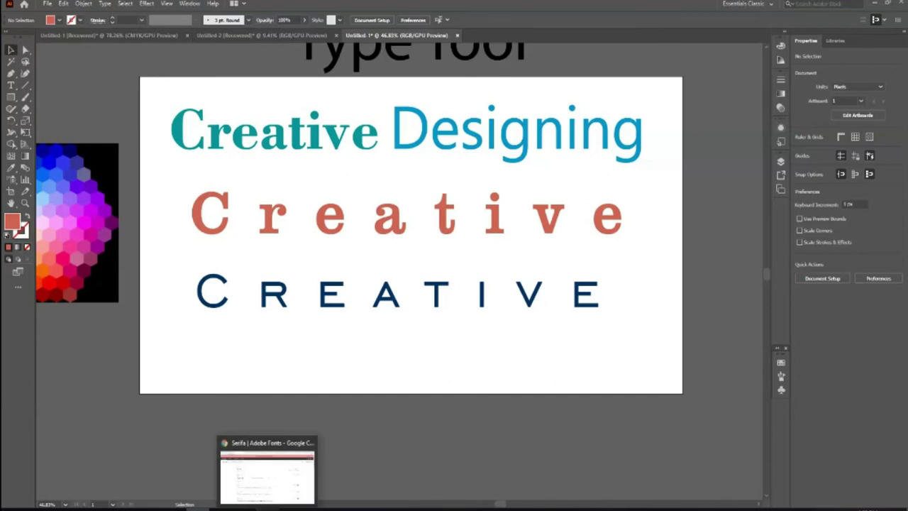
left_click(267, 472)
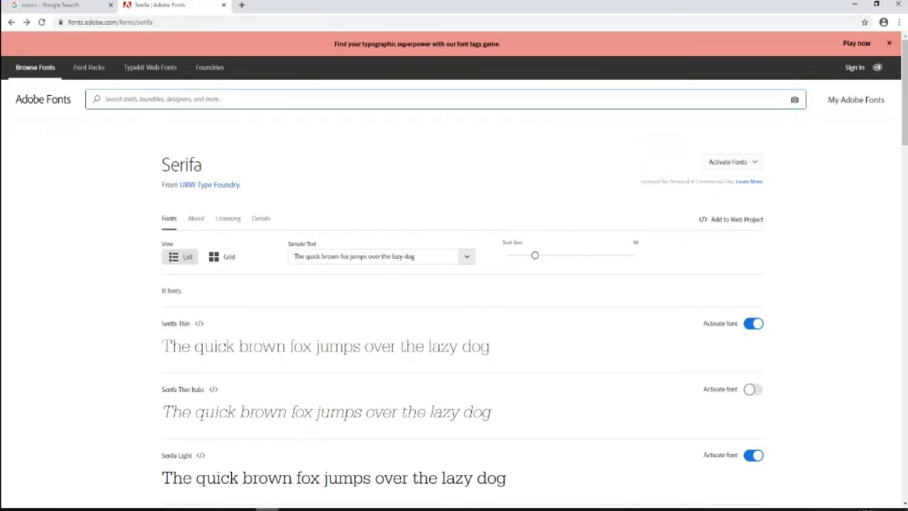
Step: Search 'adobe colors' in a new tab, open Adobe Color and dismiss the What's New notice
left_click(241, 5)
type("adobe colors")
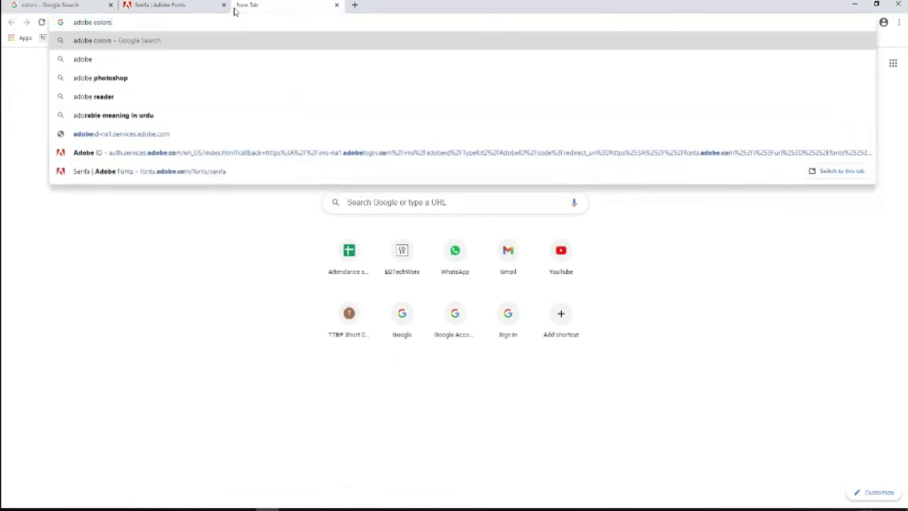
key("Return")
left_click(296, 302)
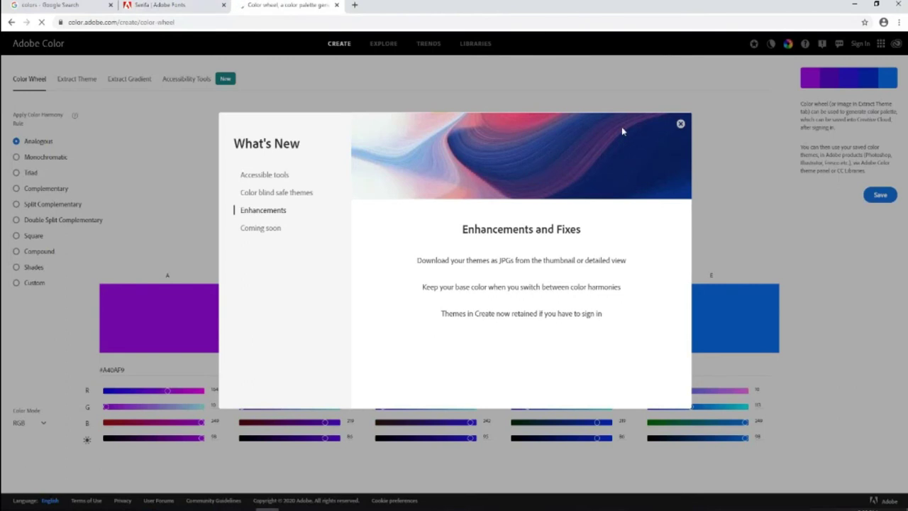
left_click(681, 124)
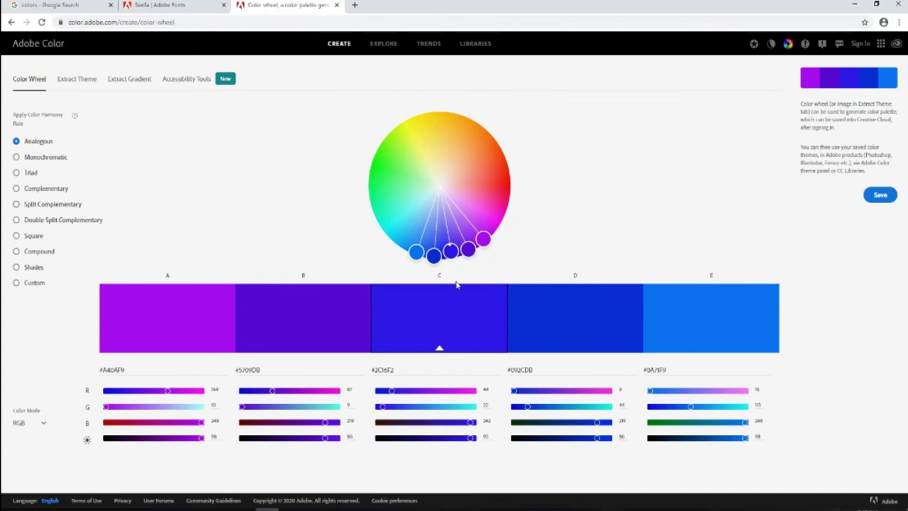
Step: Drag the wheel handles into an orange-to-green analogous palette and copy the magenta hex #DE0B8D
left_click_drag(416, 251, 385, 232)
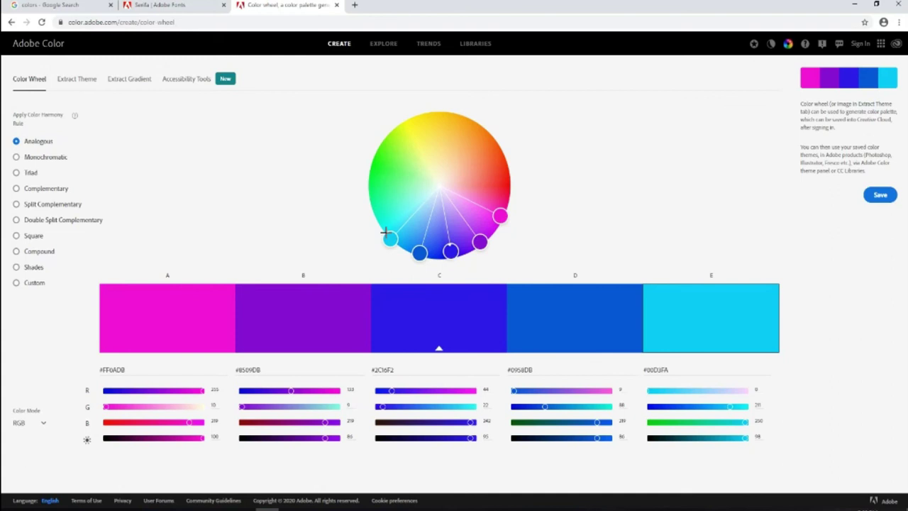
left_click_drag(484, 239, 501, 213)
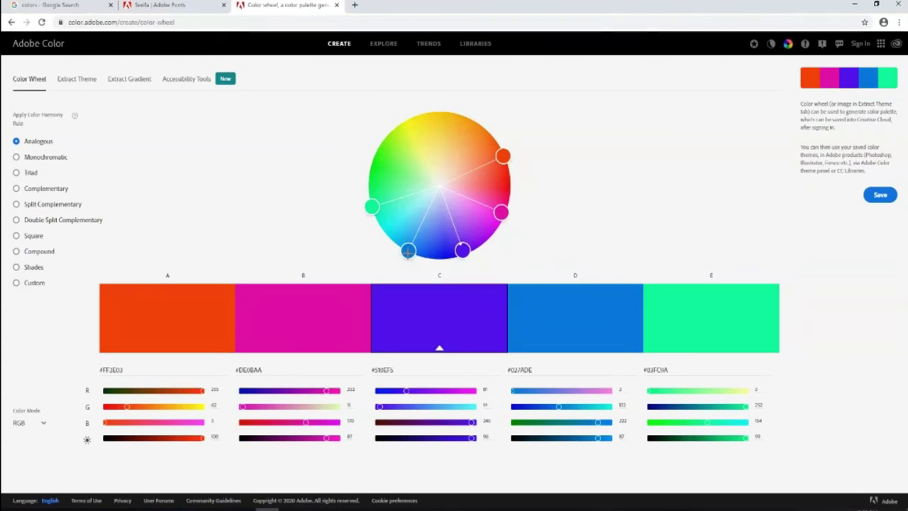
left_click_drag(372, 207, 368, 196)
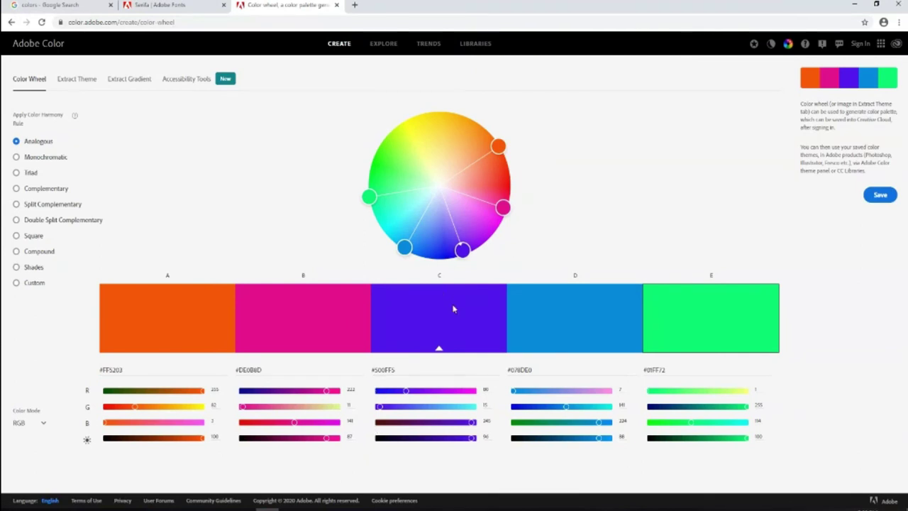
left_click(373, 369)
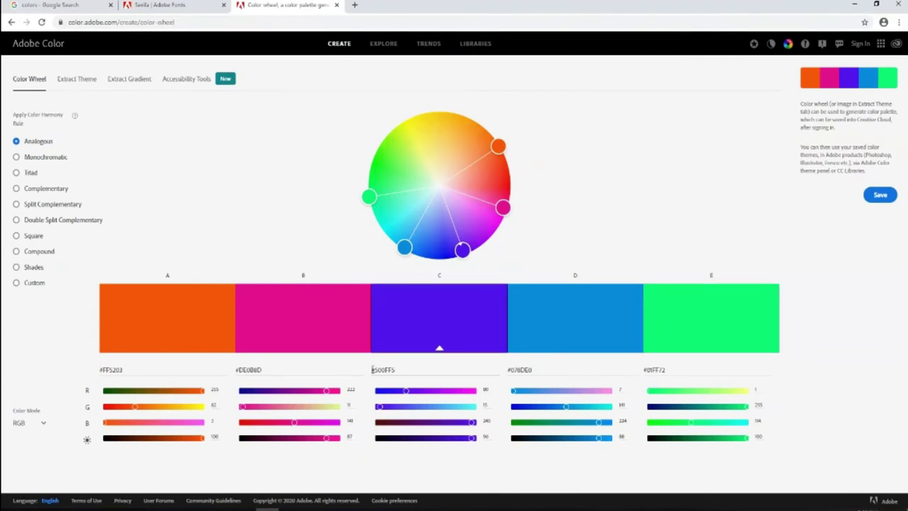
left_click_drag(373, 370, 405, 370)
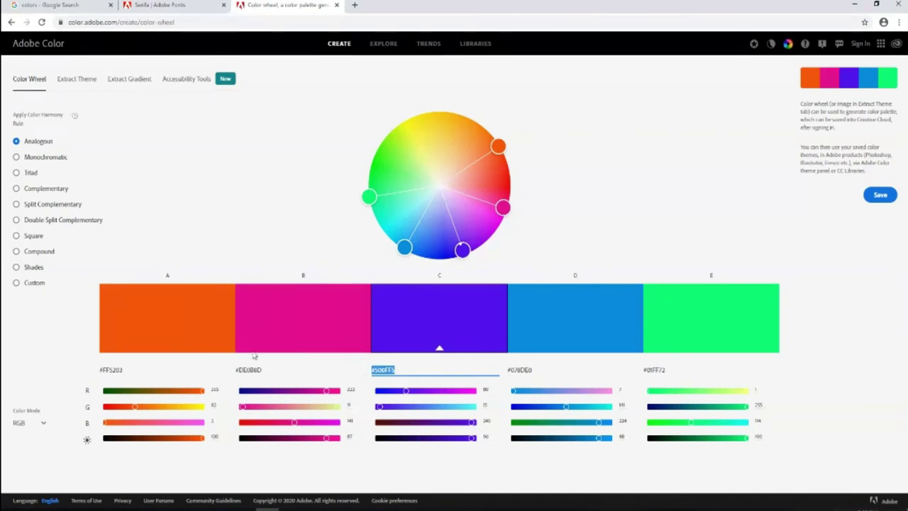
left_click(276, 367)
left_click_drag(236, 369, 279, 371)
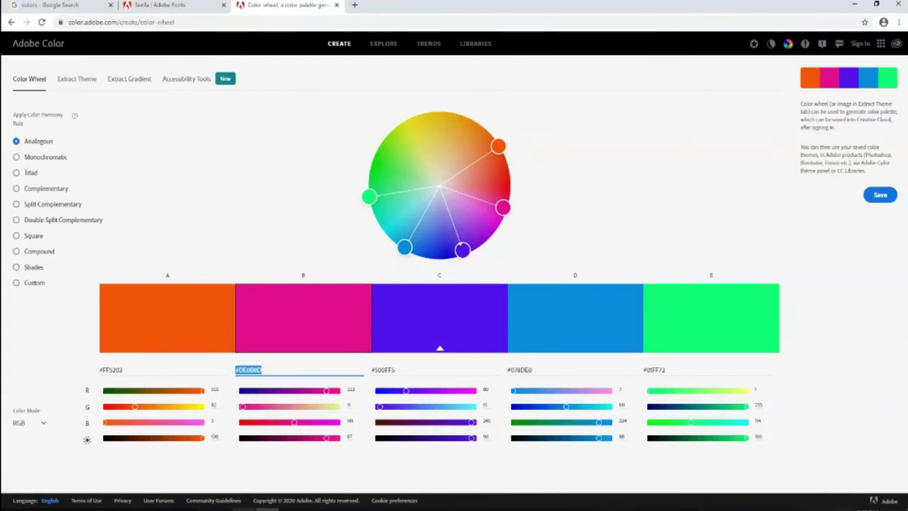
left_click(198, 510)
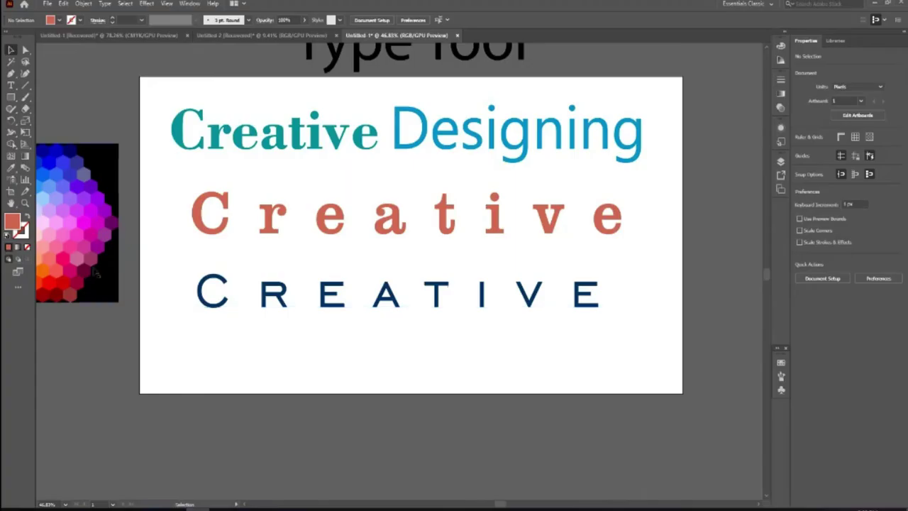
Step: Draw a rectangle filled with pasted magenta #DE0B8D and move it just left of the artboard
left_click_drag(166, 333, 210, 384)
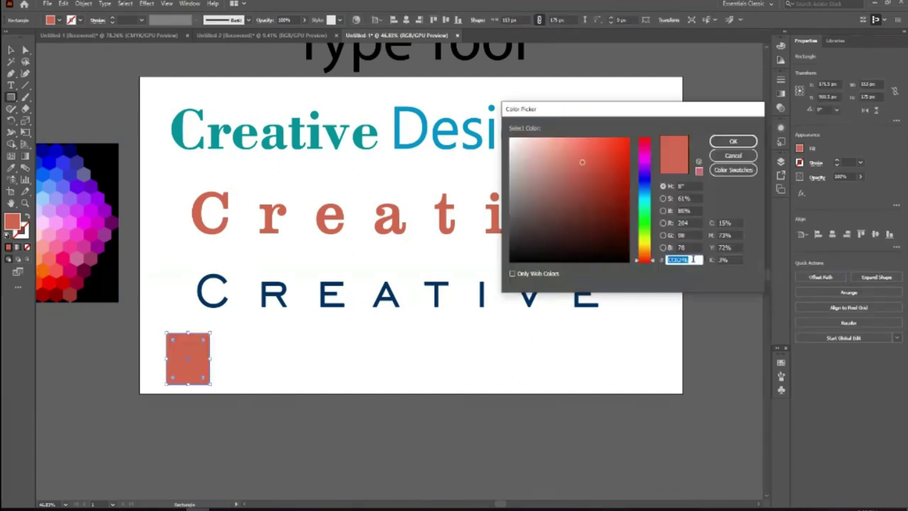
key("ctrl+v")
key("Return")
left_click(11, 49)
left_click(90, 87)
left_click_drag(187, 376, 112, 382)
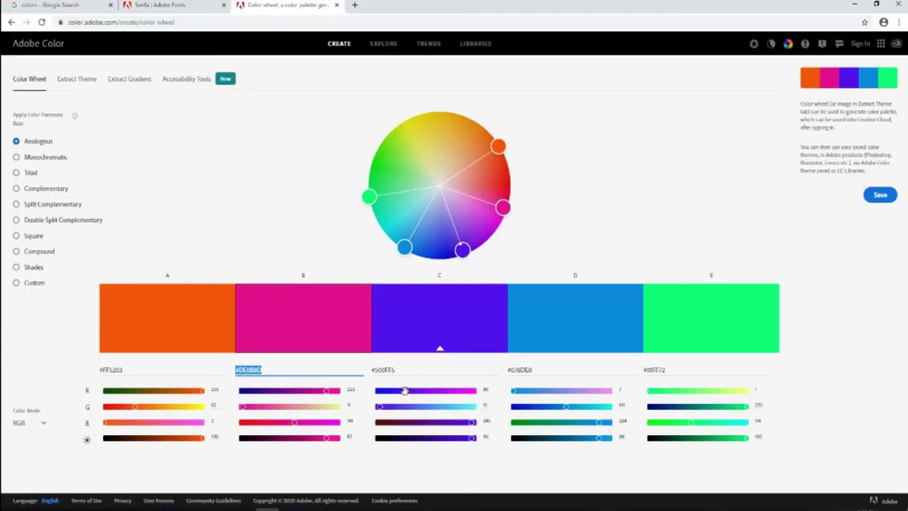
Step: Switch Adobe Color to a Triad harmony rotated to red, yellow and blue, and save the theme
left_click(404, 391)
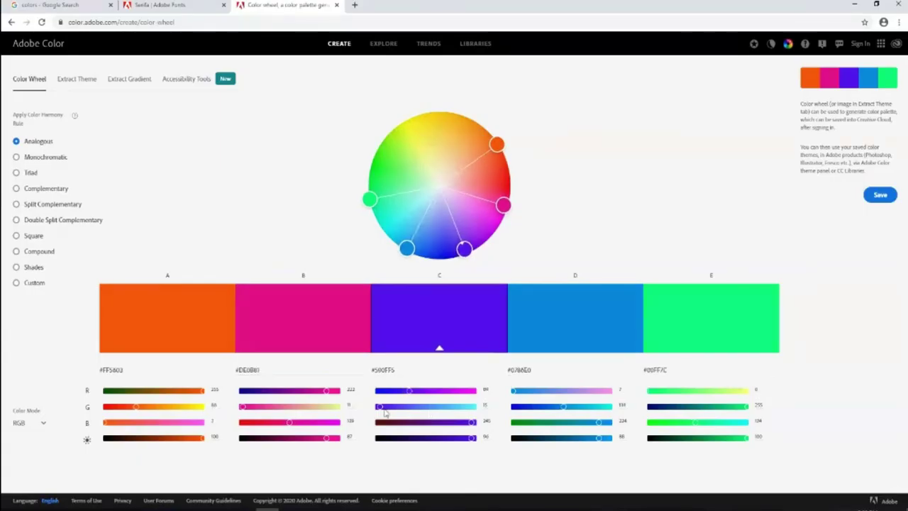
left_click(385, 409)
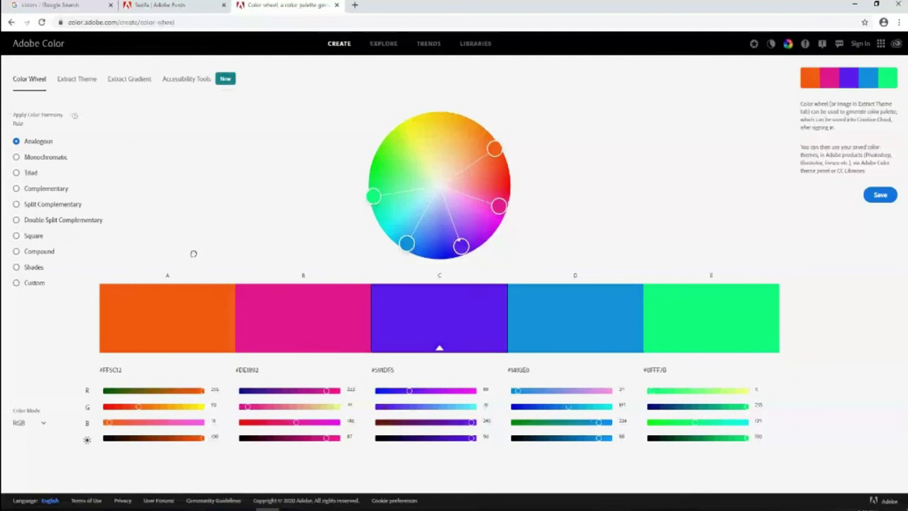
left_click(17, 159)
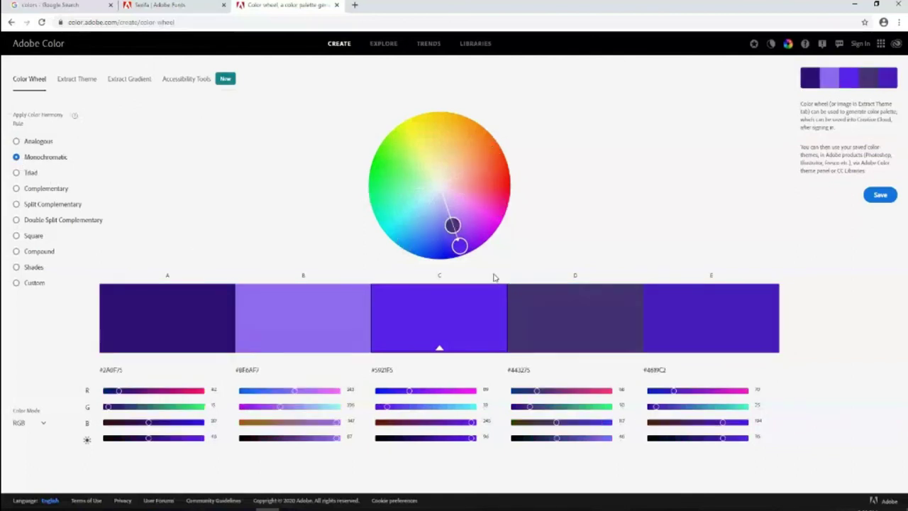
left_click(28, 172)
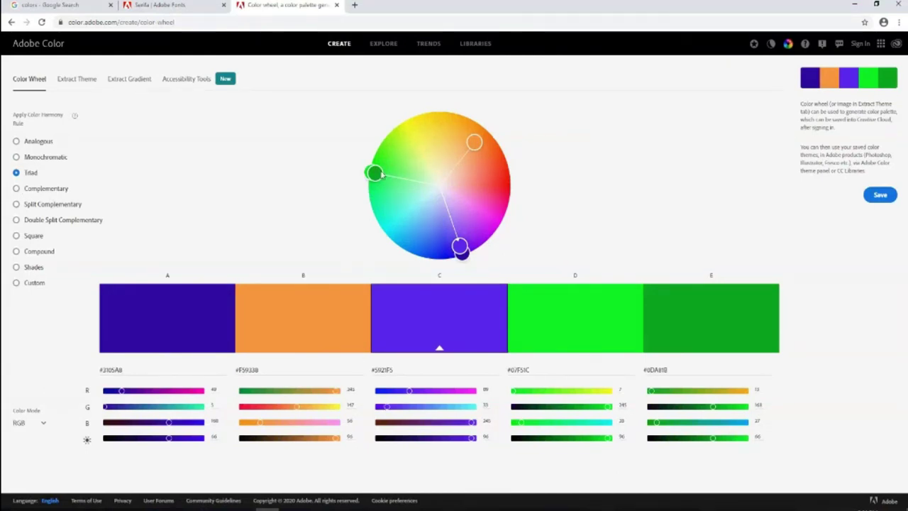
left_click_drag(382, 176, 443, 156)
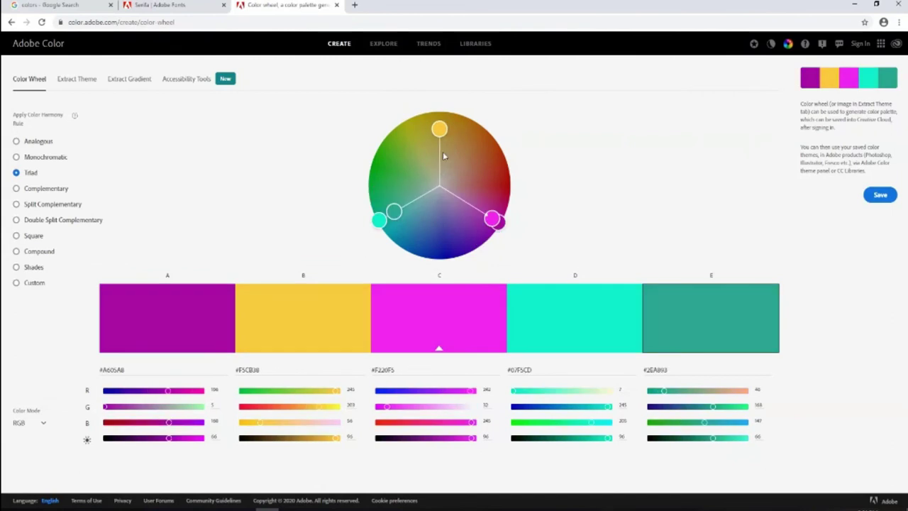
left_click_drag(418, 136, 416, 133)
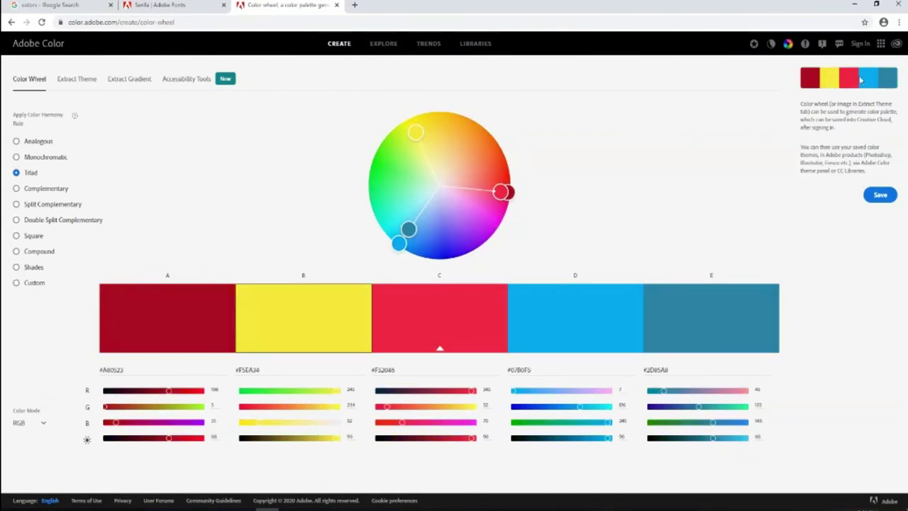
left_click(881, 198)
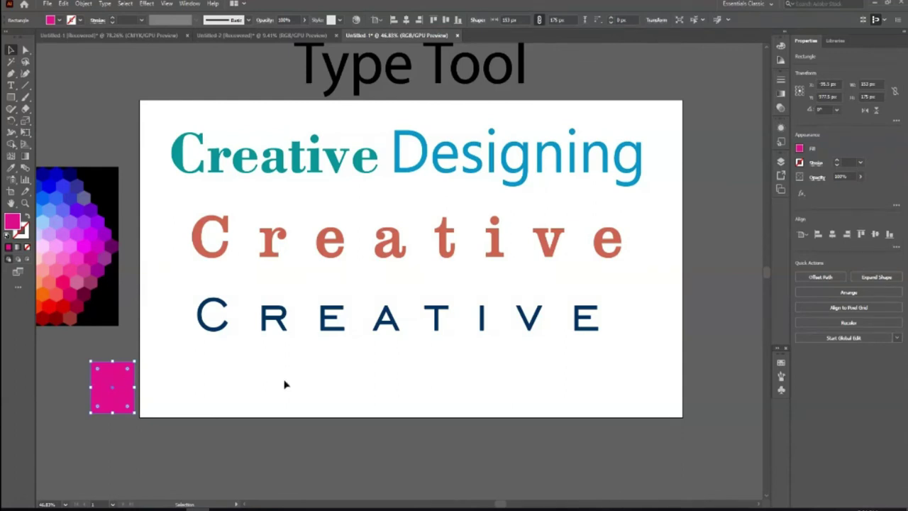
Step: Select the navy CREATIVE line to see it uses EngraversGothic BT, then bring back the Adobe Color page
left_click(334, 383)
scroll(335, 384, "down", 1)
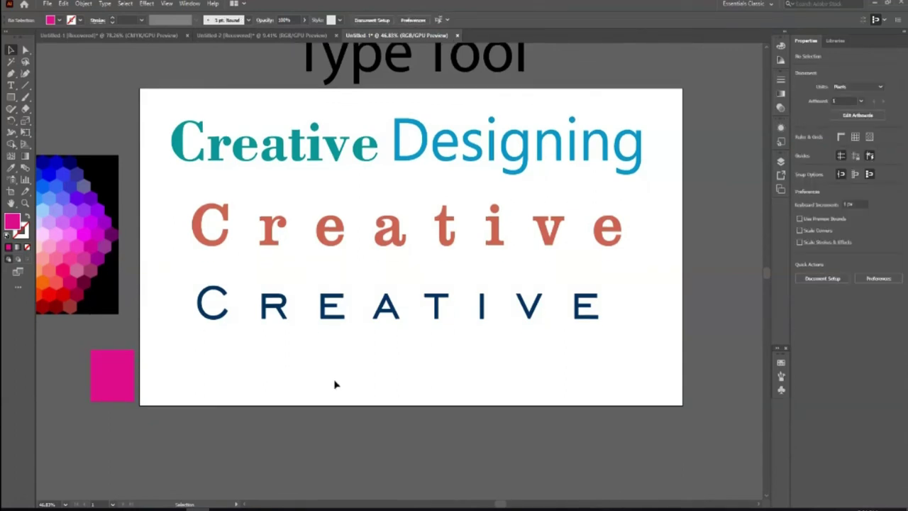
left_click(343, 319)
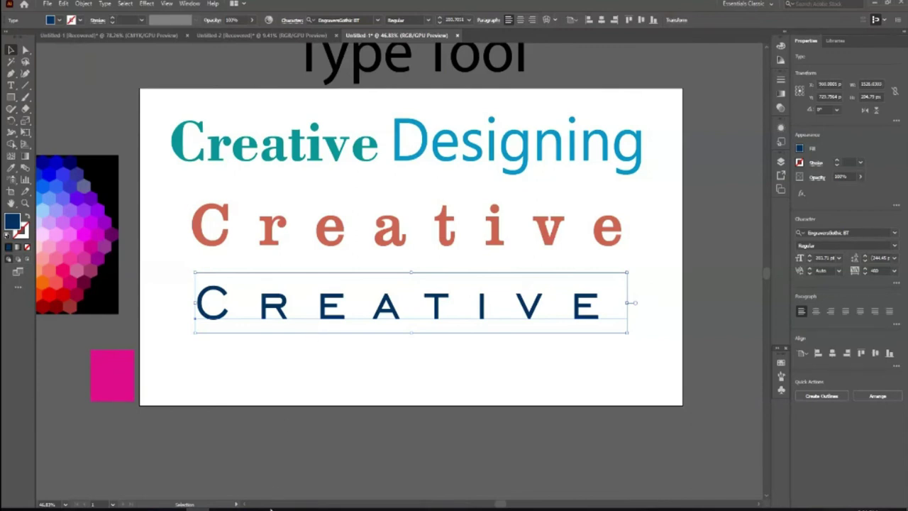
mouse_move(266, 507)
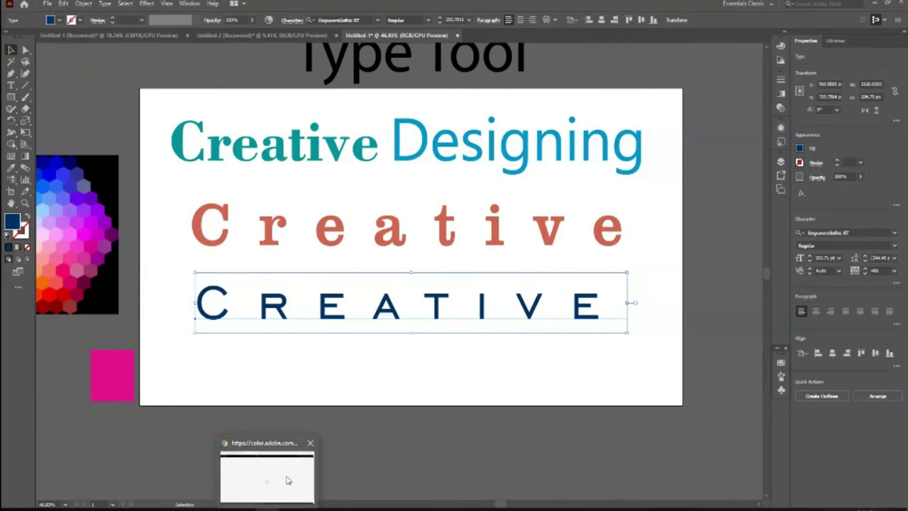
left_click(287, 479)
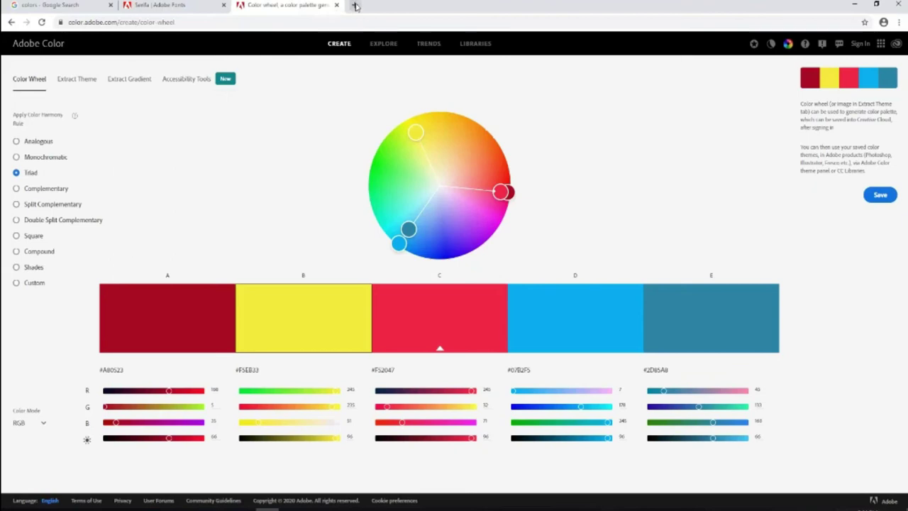
Step: Visit dafonts.com in a new tab, then leave the ad-filled page
left_click(356, 6)
type("dafonts.com")
key("Return")
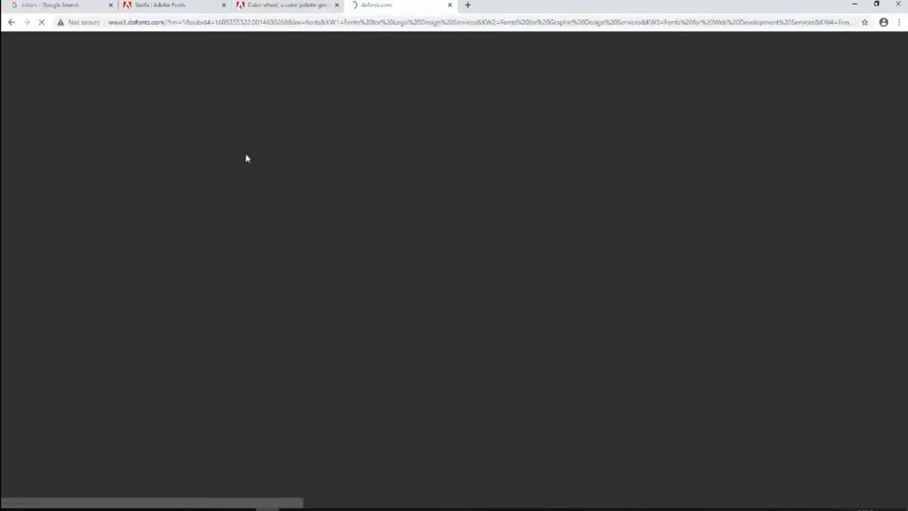
left_click(12, 23)
Step: Open the suggested MyFonts Helvetica page and scroll through it
left_click(191, 22)
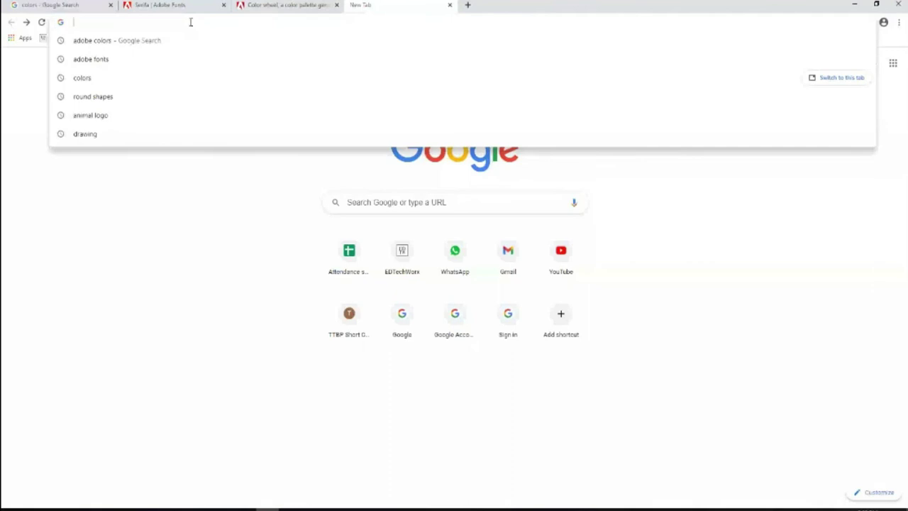
type("he")
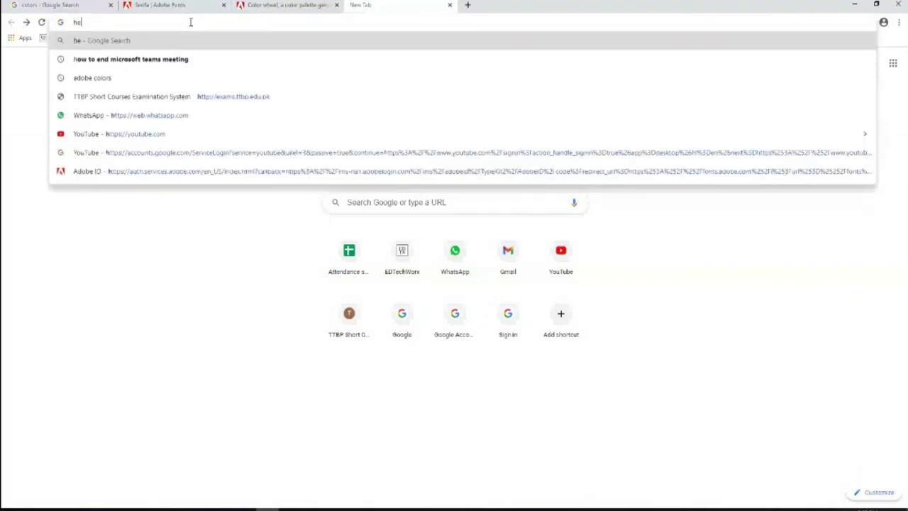
left_click(213, 59)
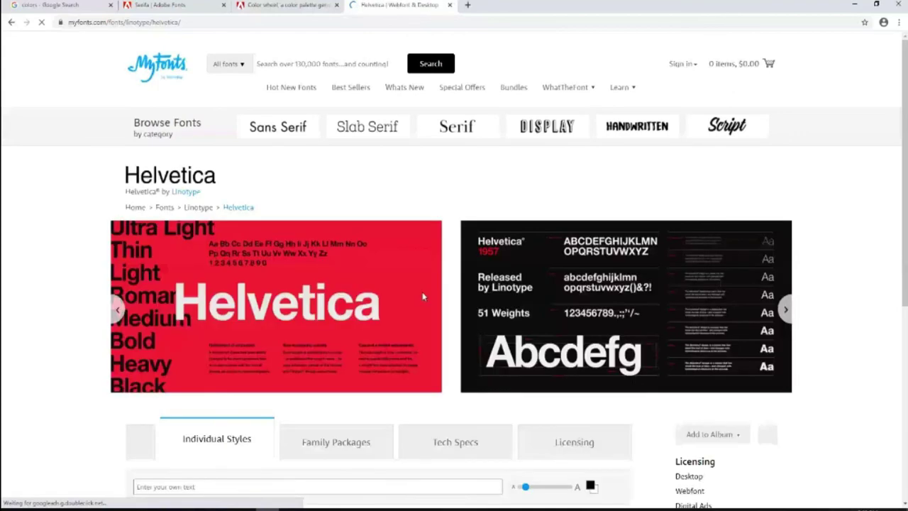
scroll(422, 296, "down", 4)
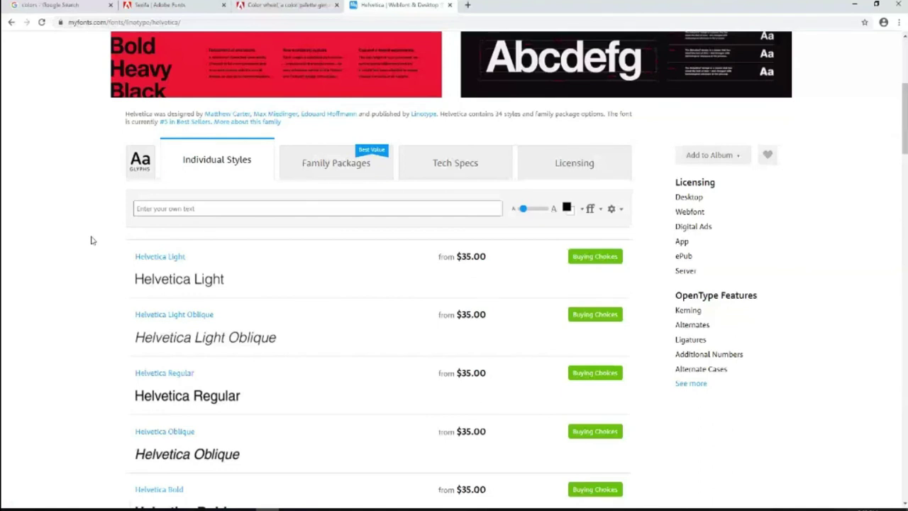
scroll(712, 411, "up", 4)
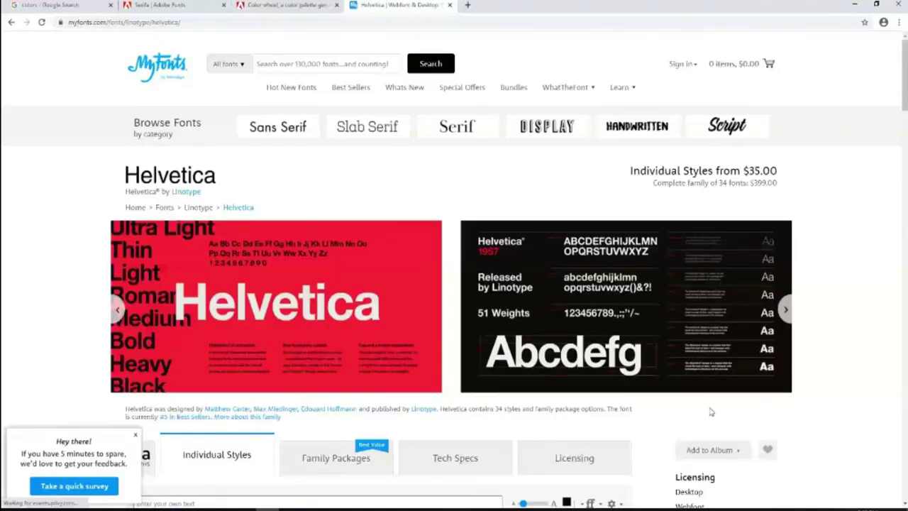
scroll(289, 253, "down", 4)
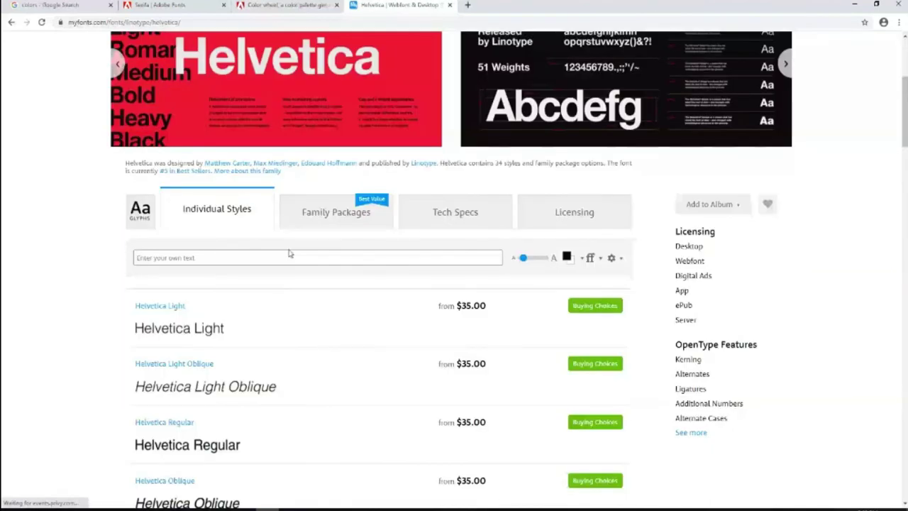
Step: Search Google for 'century ghotic font'
left_click(266, 257)
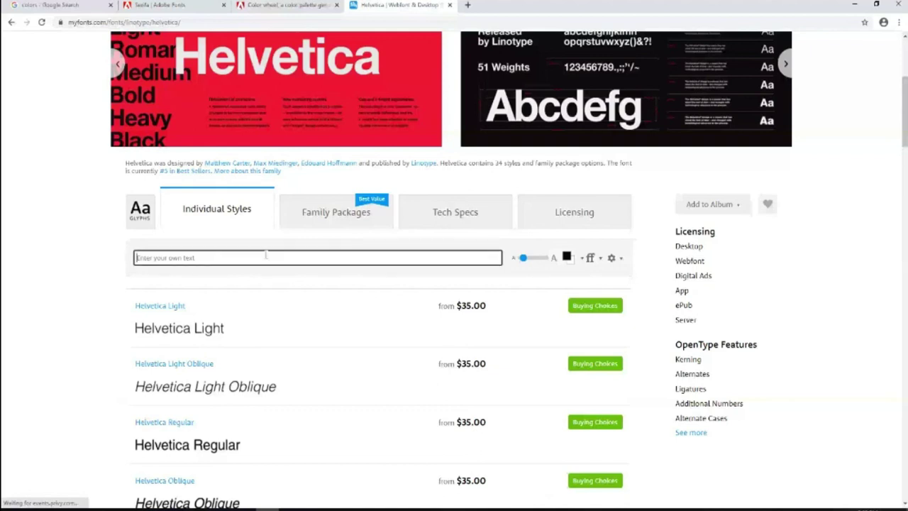
type("century ghot")
type("ic")
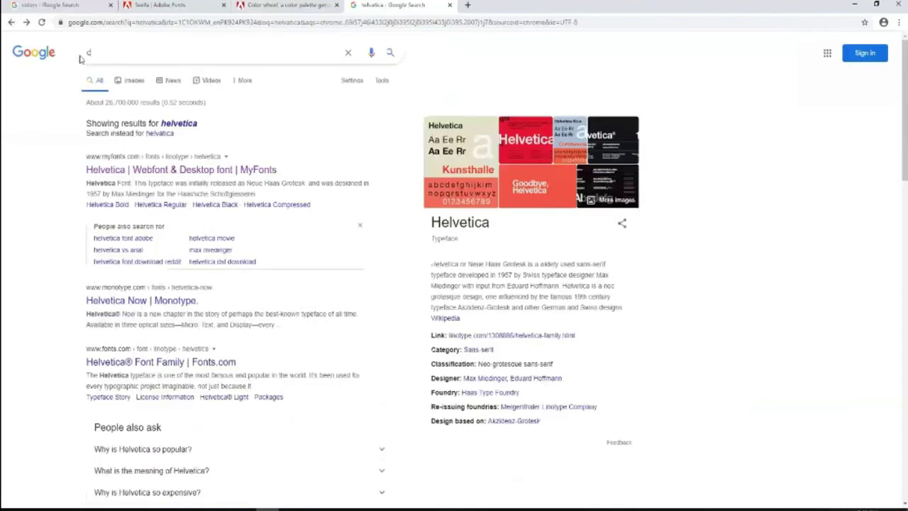
type("entury ghotic font")
key("Return")
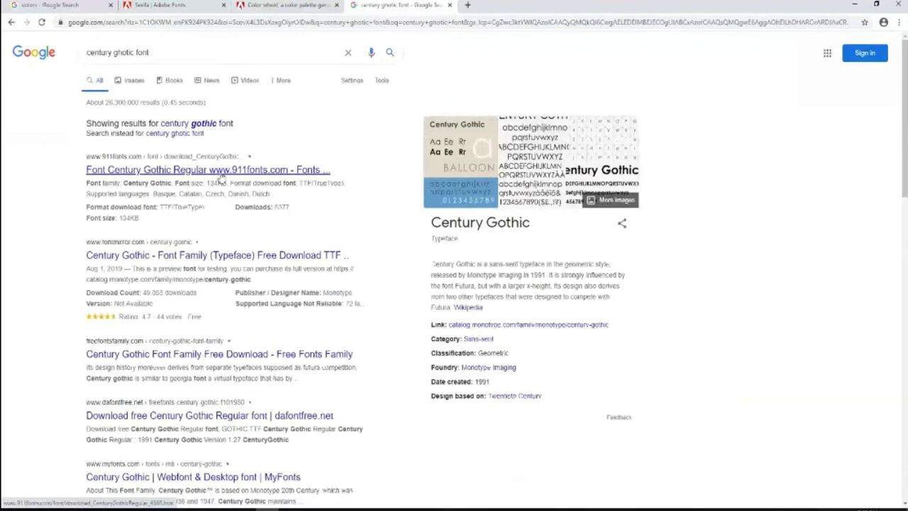
Step: Open the 911fonts Century Gothic Regular download page and dismiss the ad
left_click(220, 176)
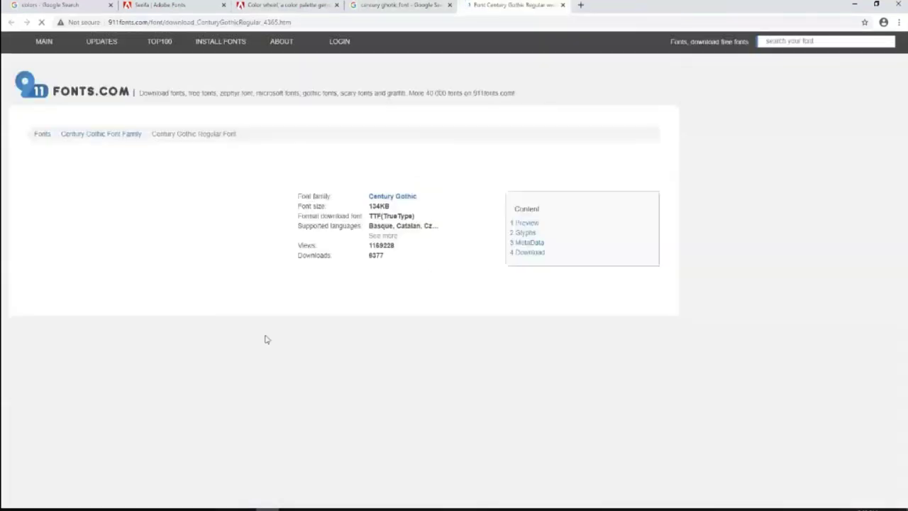
scroll(490, 425, "down", 2)
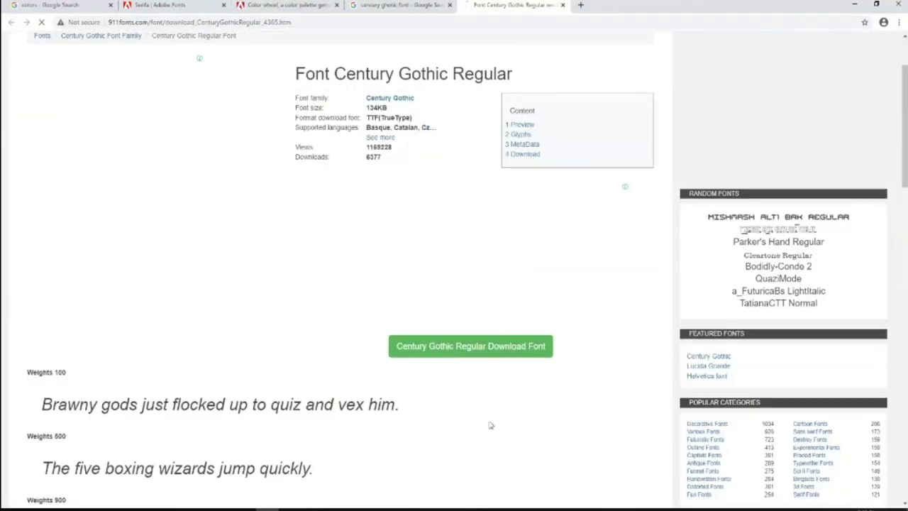
scroll(476, 339, "down", 3)
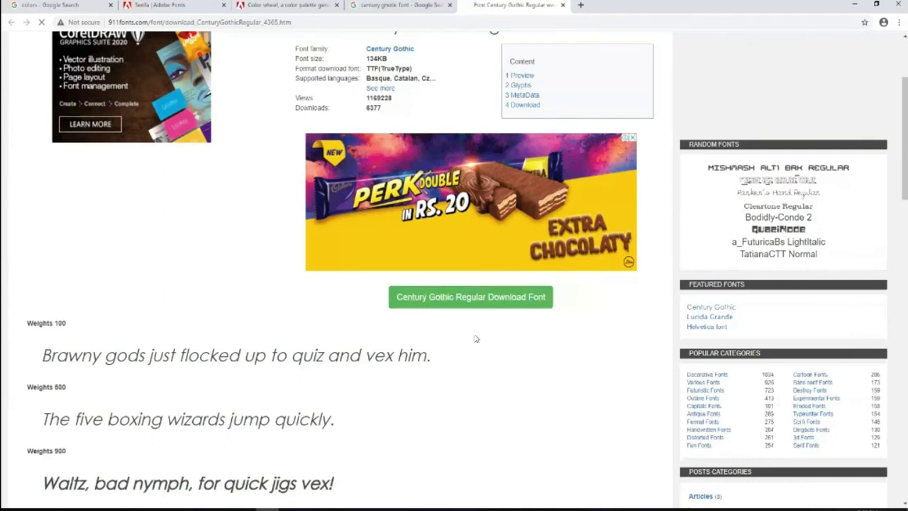
scroll(476, 339, "down", 3)
scroll(478, 342, "down", 2)
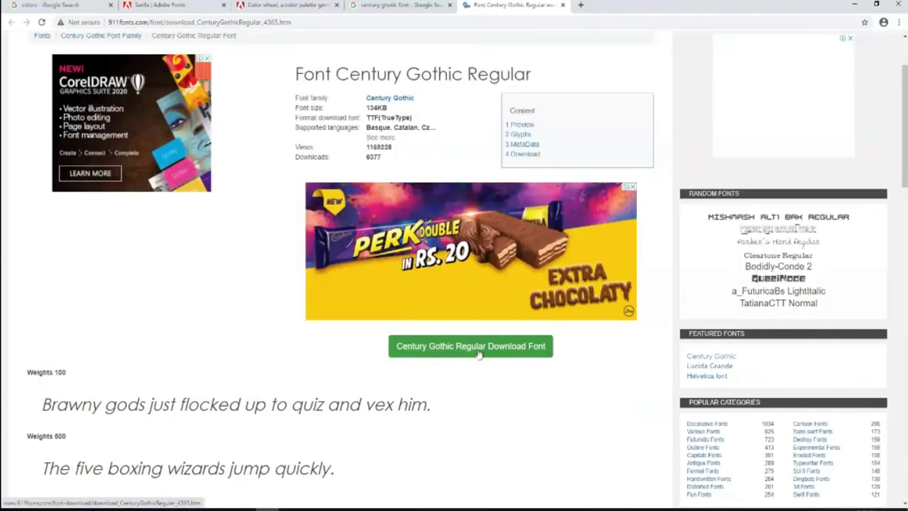
left_click(479, 354)
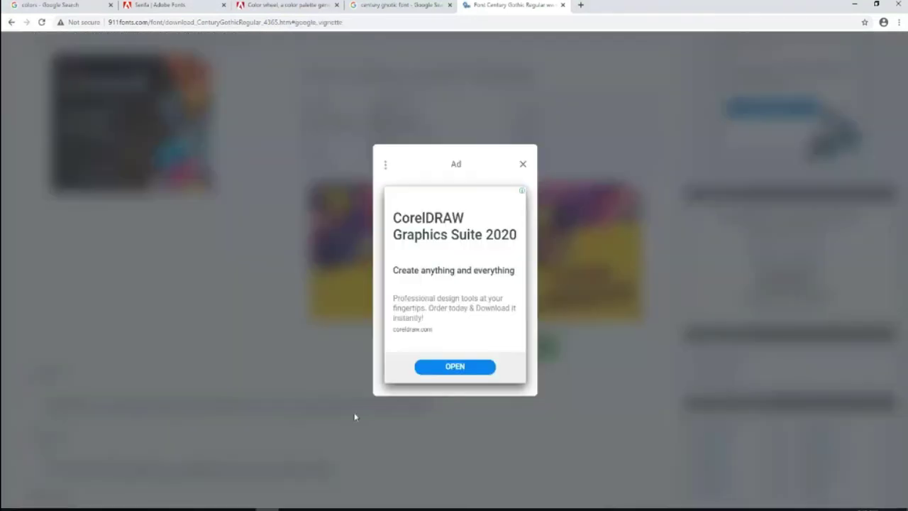
left_click(522, 166)
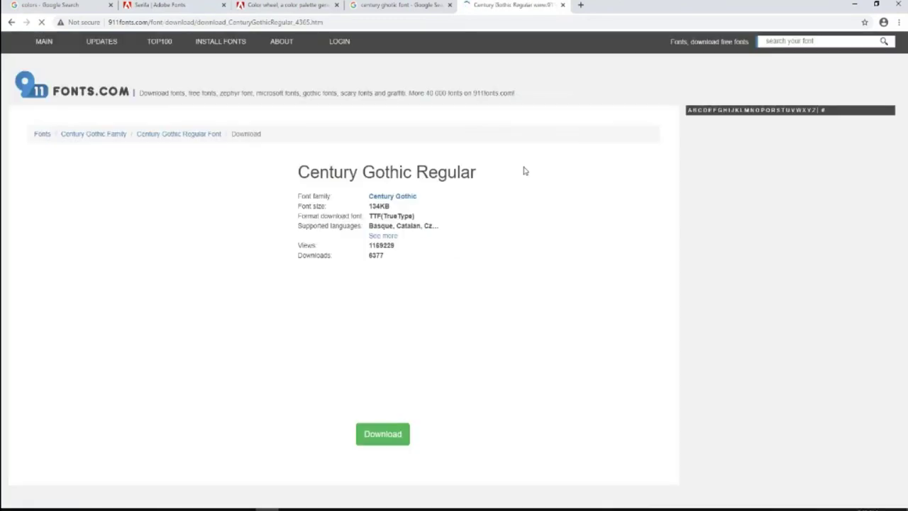
Step: Pass the traffic-light reCAPTCHA, then download the font and open the file
scroll(461, 384, "down", 2)
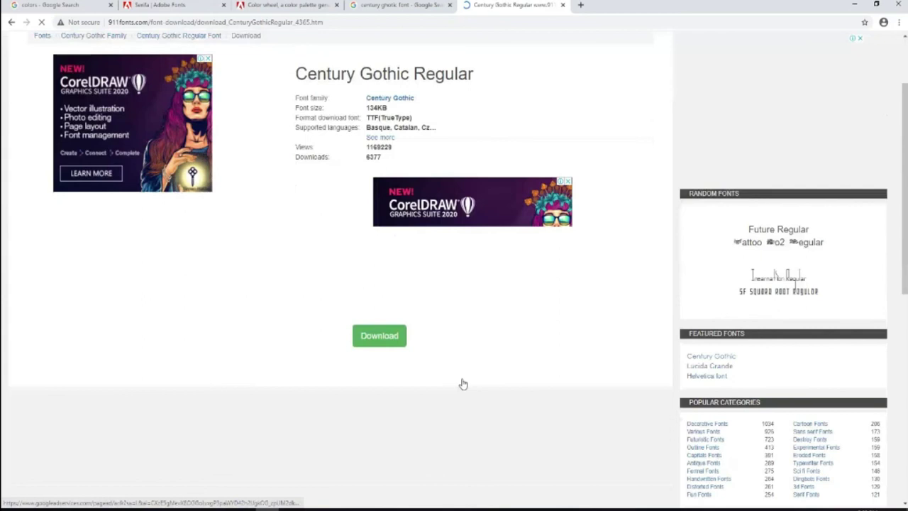
left_click(447, 226)
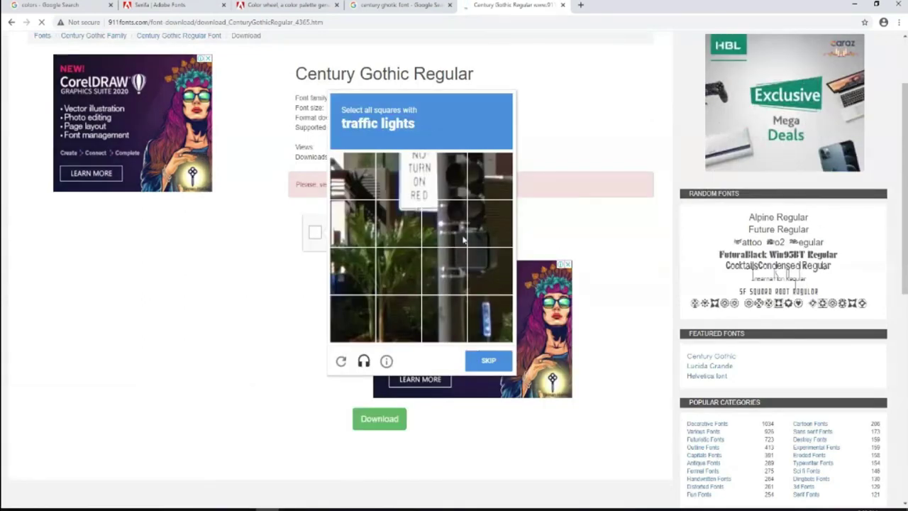
left_click(477, 185)
left_click(445, 176)
left_click(489, 223)
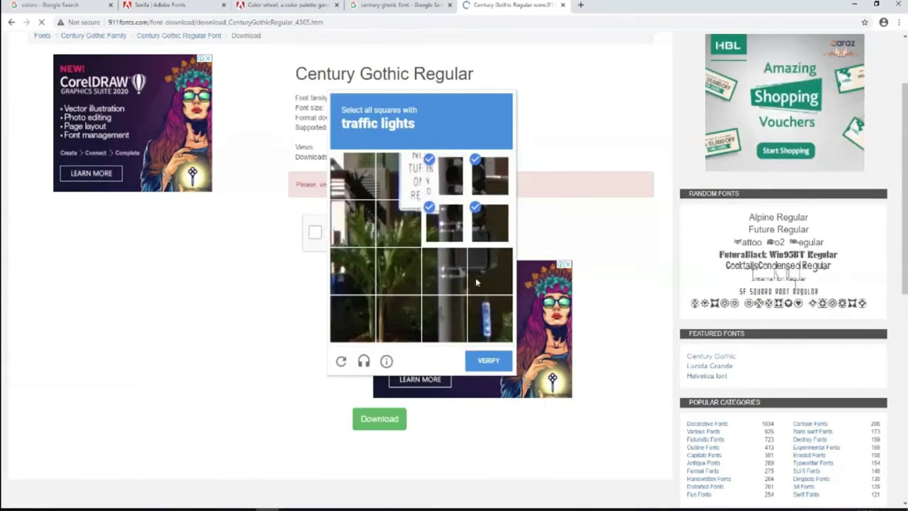
left_click(490, 271)
left_click(444, 271)
left_click(470, 362)
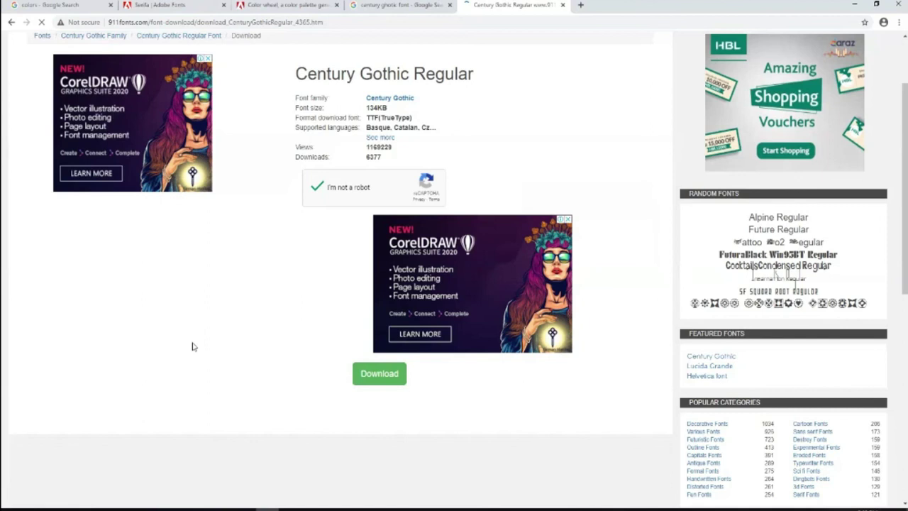
left_click(54, 497)
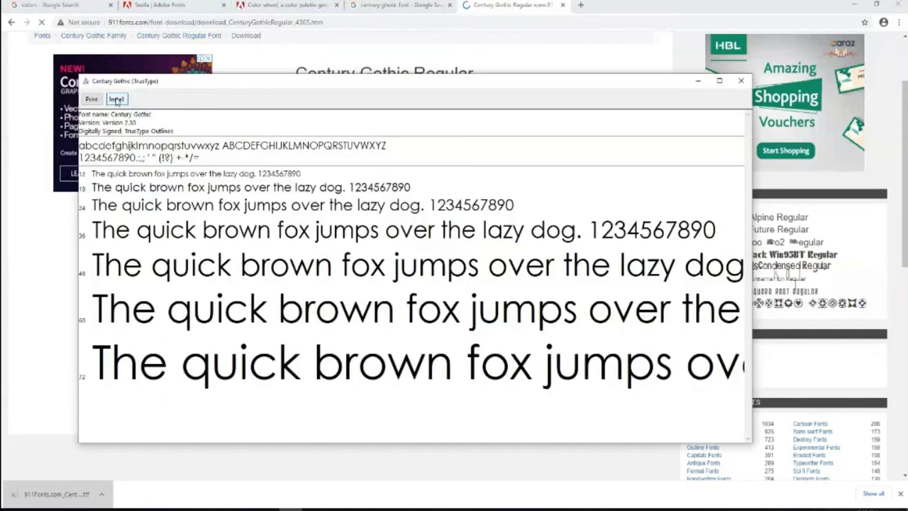
Step: Install Century Gothic from the font preview and close the preview window
left_click(115, 99)
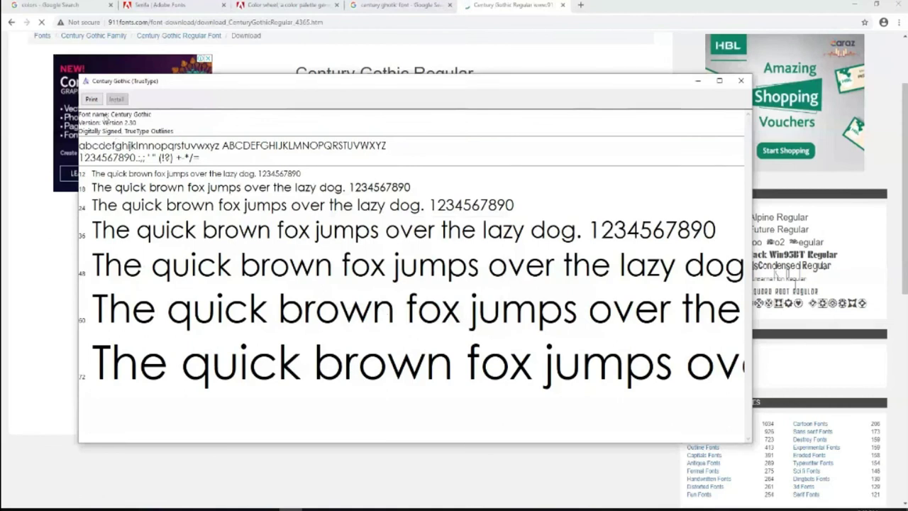
left_click(743, 83)
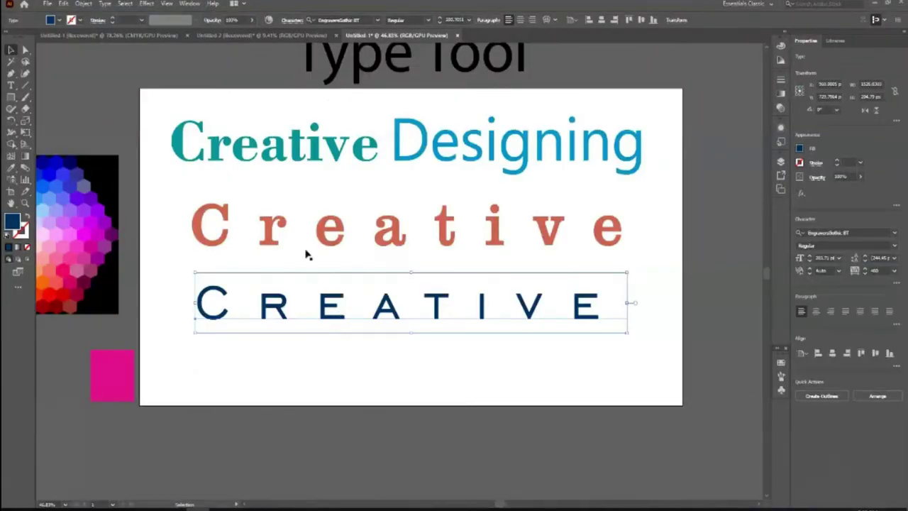
Step: Set the orange middle 'Creative' to Century Gothic Regular, found by searching 'Century'
left_click(324, 249)
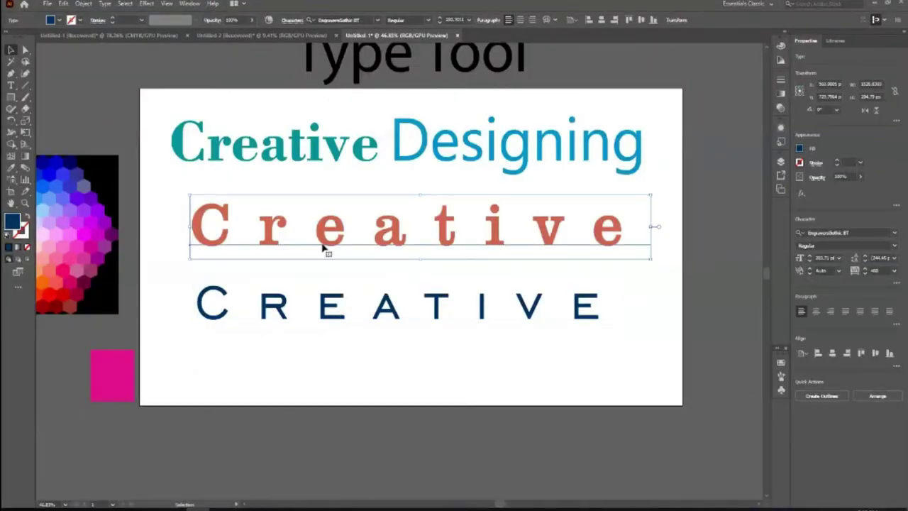
left_click(341, 17)
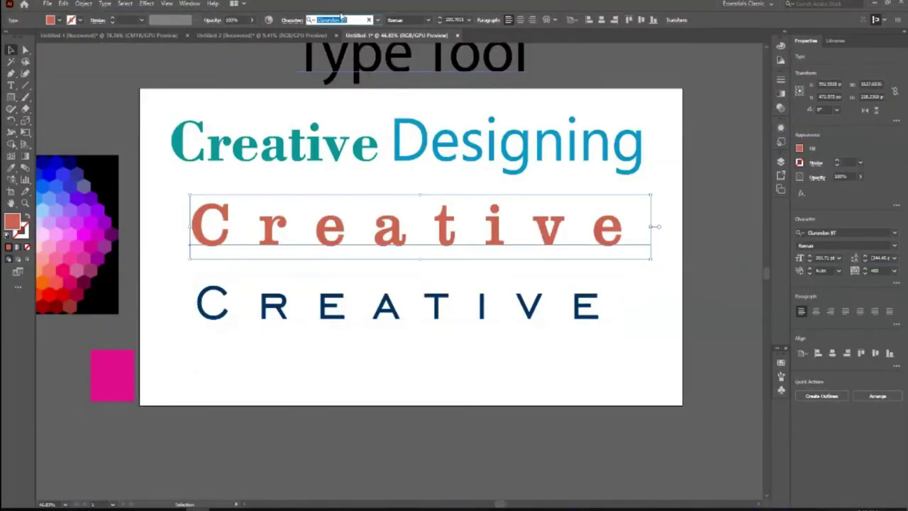
left_click(378, 20)
left_click(334, 54)
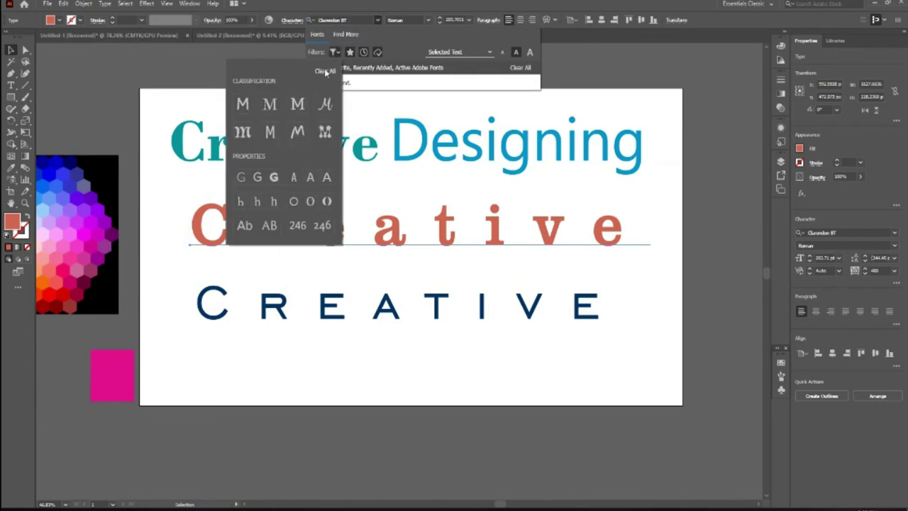
left_click(326, 72)
type("cur")
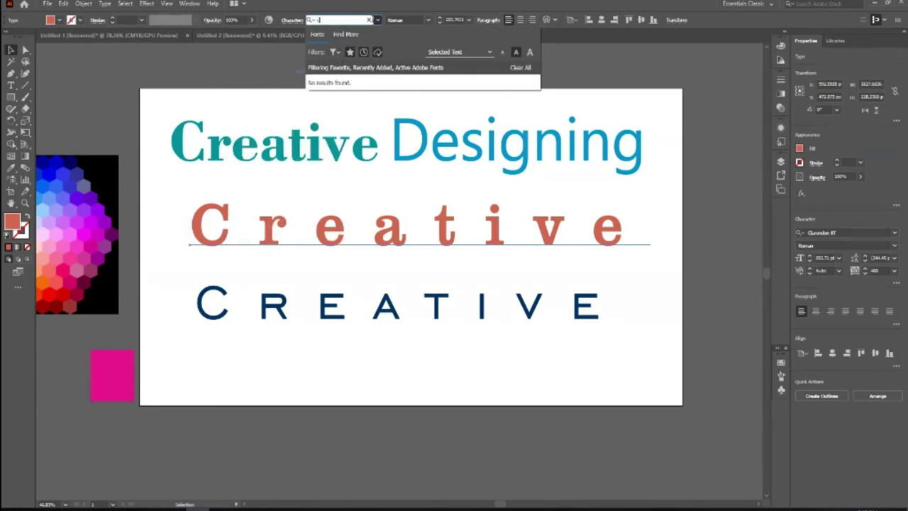
type("si")
key("BackSpace")
key("BackSpace")
key("BackSpace")
key("BackSpace")
key("BackSpace")
left_click(531, 70)
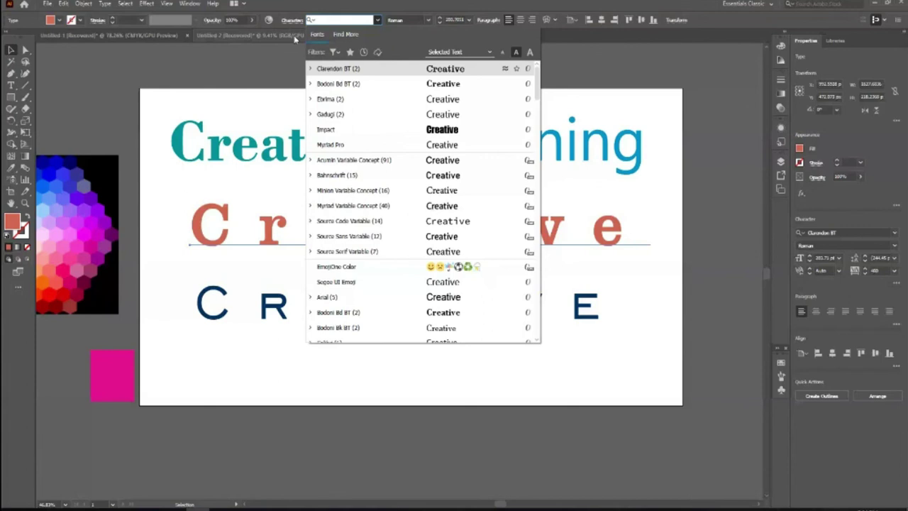
type("Century")
key("Down")
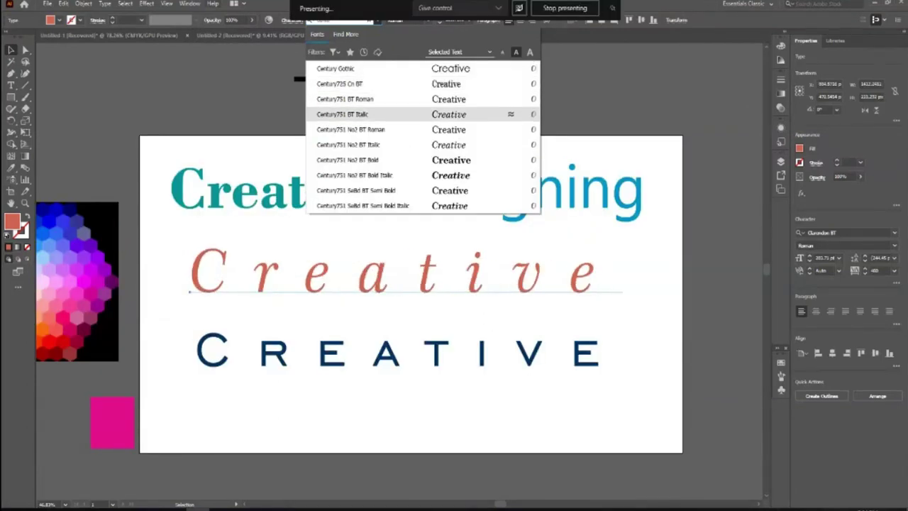
key("Down")
key("Down")
key("Down")
key("Down")
key("Down")
key("Down")
key("Up")
key("Up")
key("Up")
key("Up")
key("Up")
key("Up")
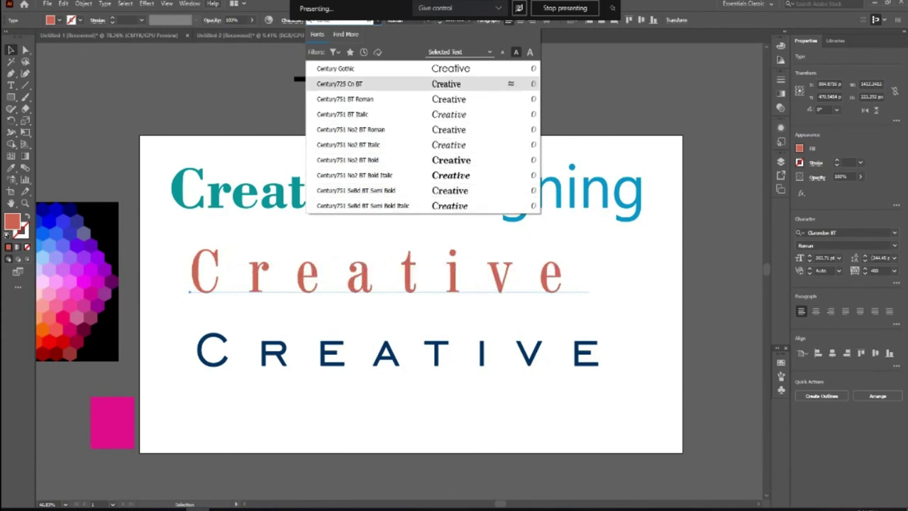
key("Escape")
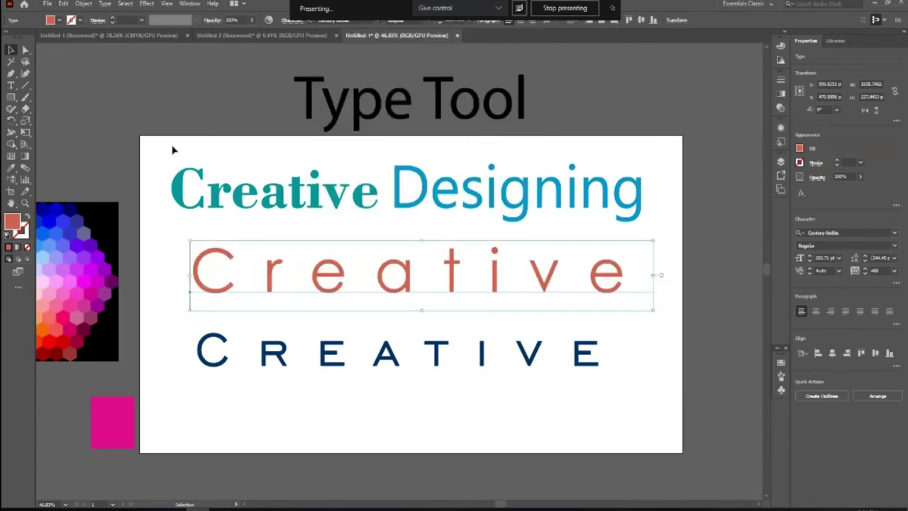
Step: Close the font list and check the Century Gothic 'Creative' text
left_click(377, 416)
scroll(461, 354, "down", 2)
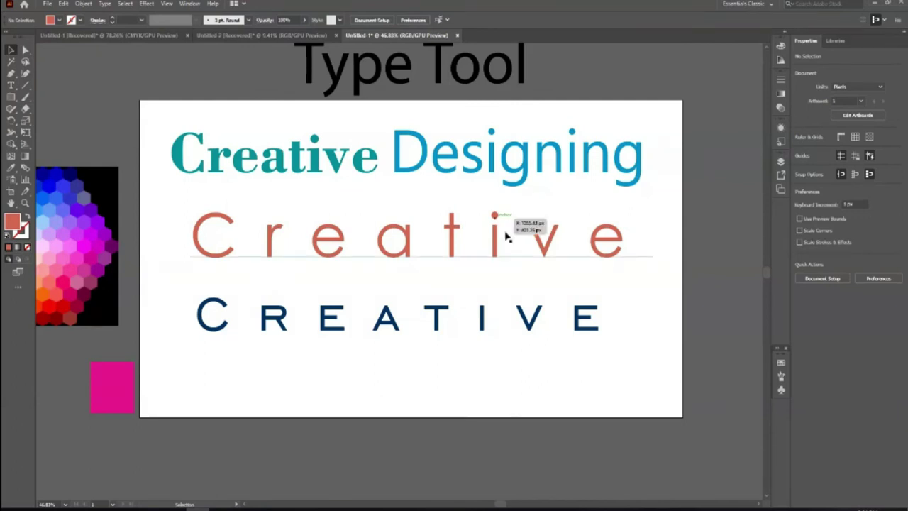
left_click(494, 252)
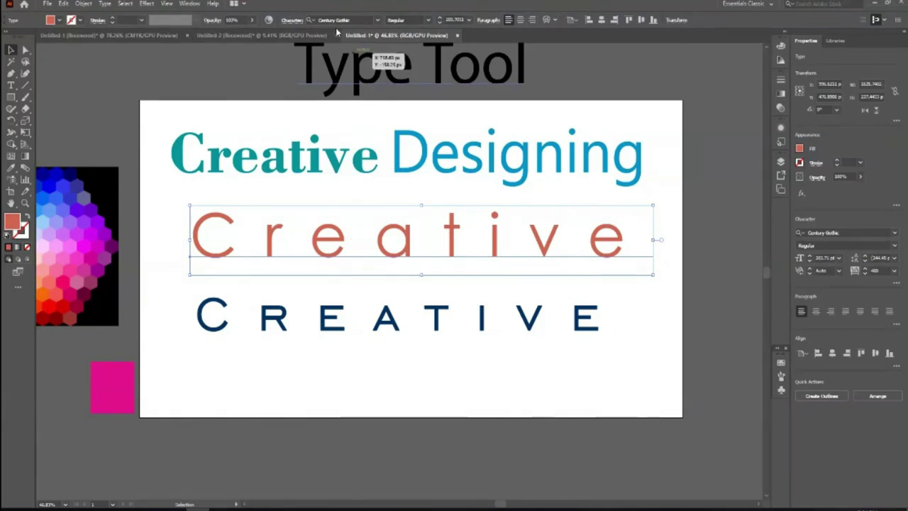
scroll(401, 284, "down", 1)
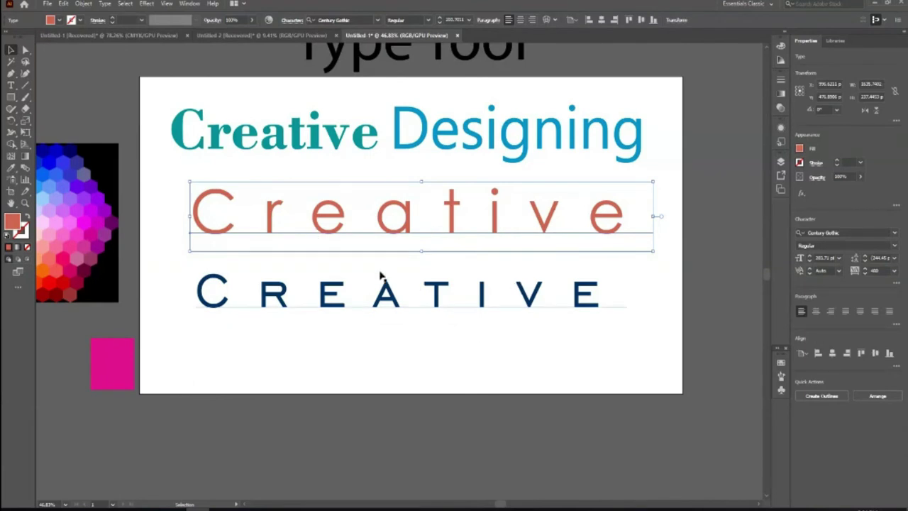
left_click(268, 245)
Step: Zoom out and duplicate the artboard to the right of the original
key("z")
left_click_drag(270, 246, 504, 284)
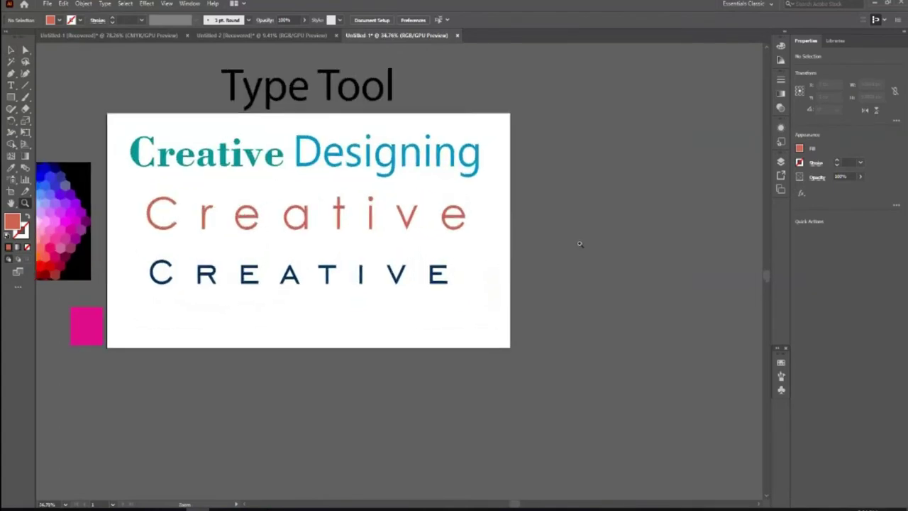
left_click(10, 49)
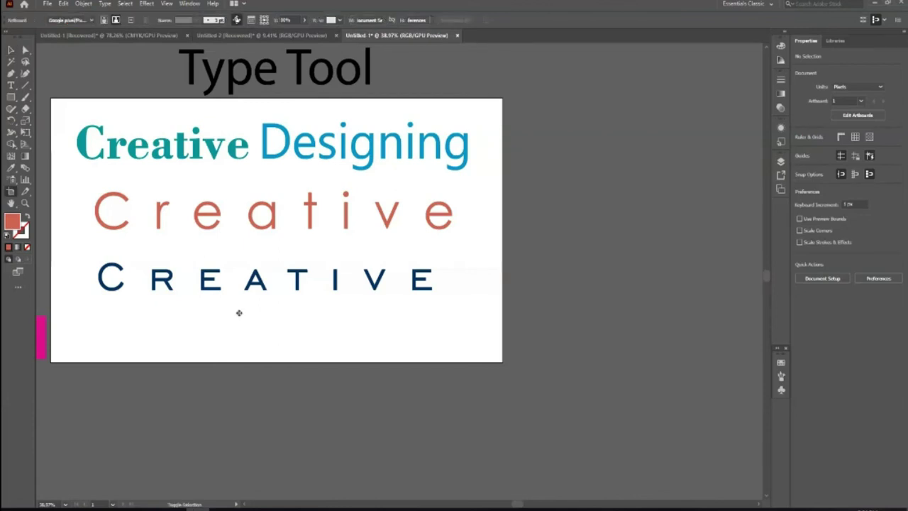
key("shift+o")
left_click_drag(210, 313, 645, 318)
Step: Delete the 'Creative' and 'CREATIVE' lines from the copied artboard
left_click(11, 50)
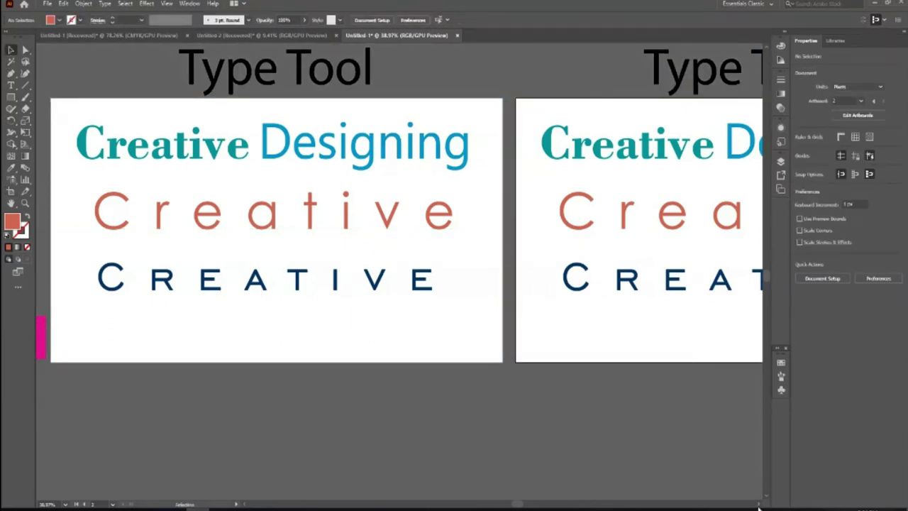
scroll(758, 508, "right", 1)
scroll(755, 504, "right", 3)
scroll(751, 498, "right", 3)
scroll(744, 491, "right", 1)
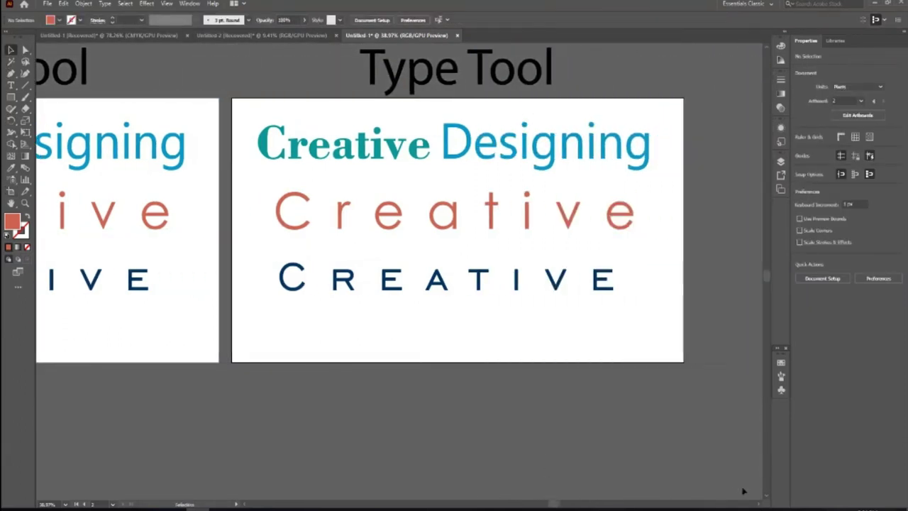
scroll(744, 491, "up", 1)
left_click_drag(245, 137, 617, 358)
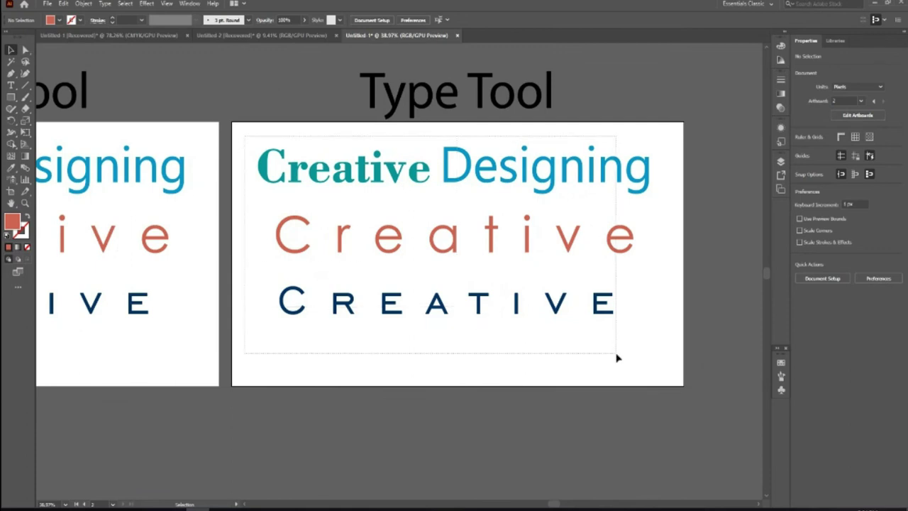
key("Delete")
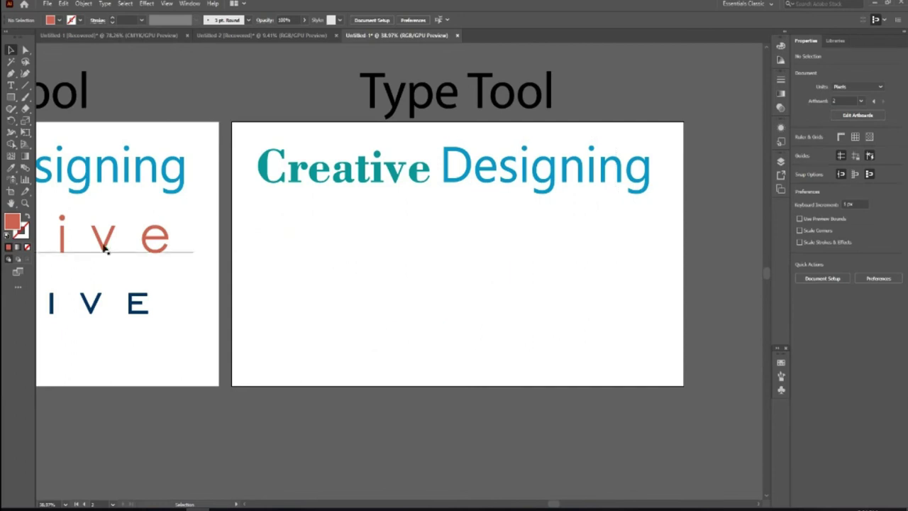
Step: Draw a circle in the middle of the copied artboard with the Ellipse tool
left_click(12, 110)
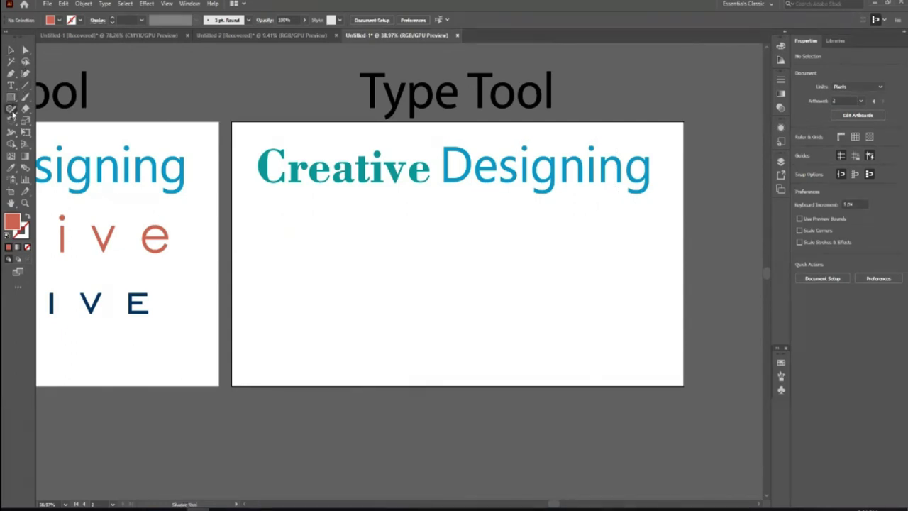
left_click(11, 97)
left_click_drag(11, 99, 64, 121)
left_click_drag(458, 268, 518, 346)
Step: Nudge the red circle slightly down and pick the Type on a Path tool
left_click(12, 50)
left_click(440, 382)
left_click_drag(458, 310, 460, 320)
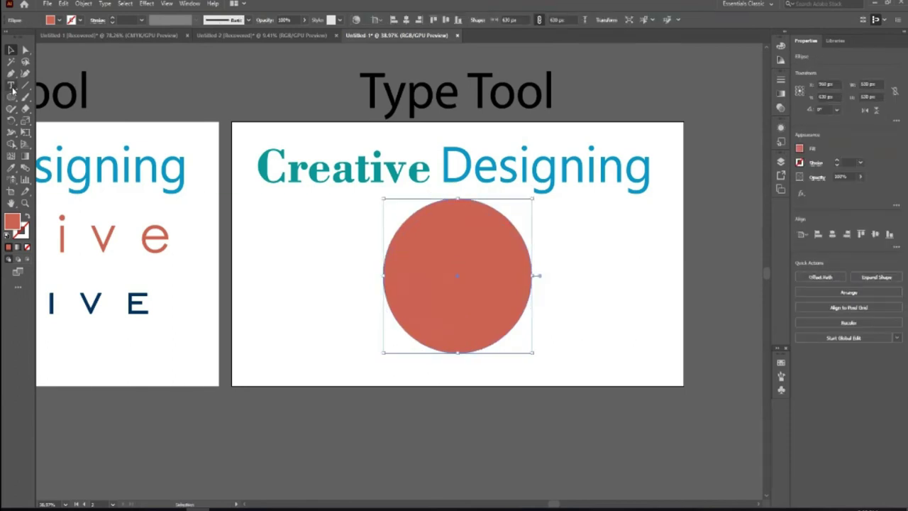
left_click_drag(10, 86, 60, 111)
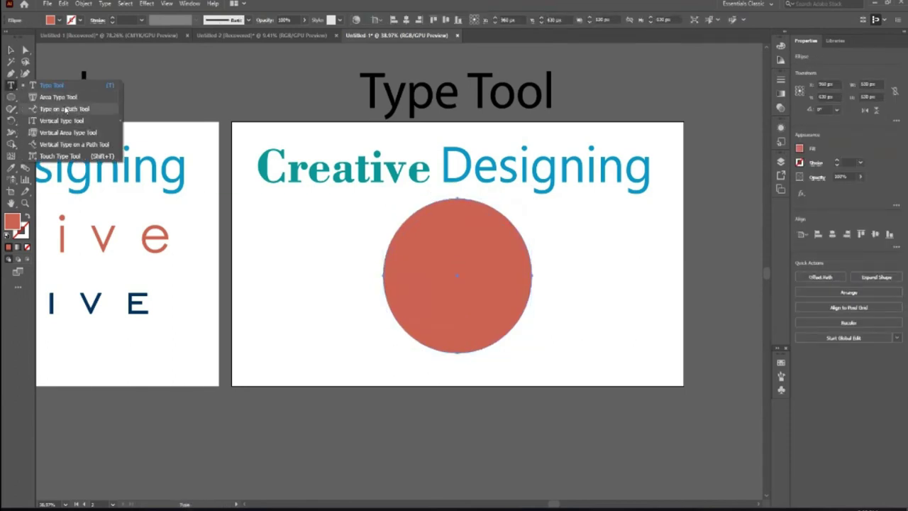
left_click(57, 110)
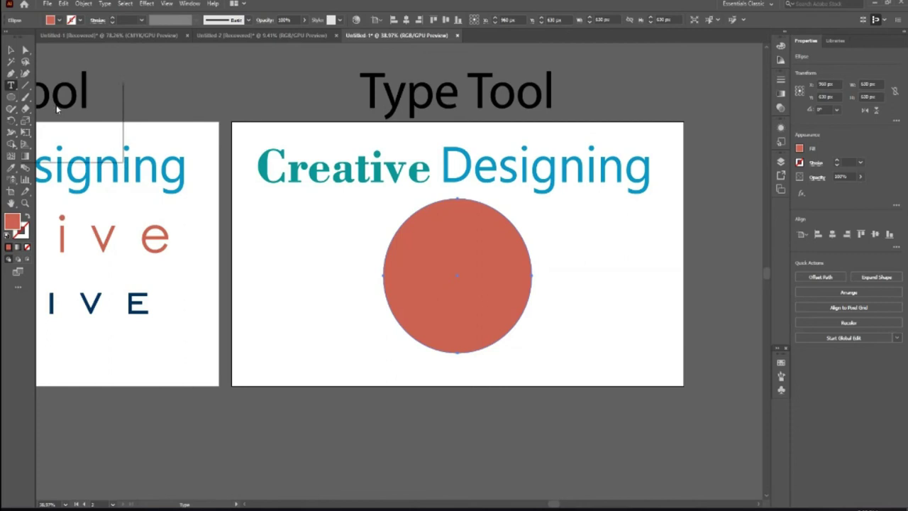
Step: Type 'Creative Designing' along the circle's outline
left_click(458, 201)
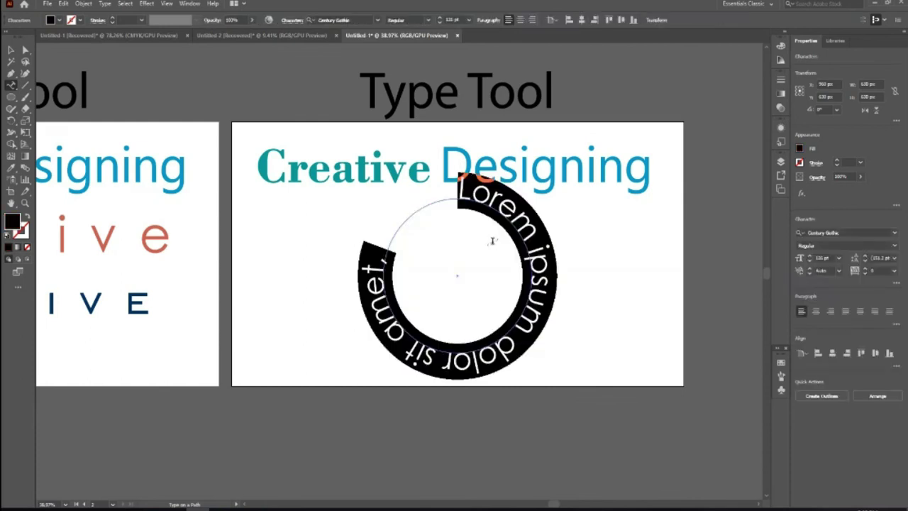
type("Creative")
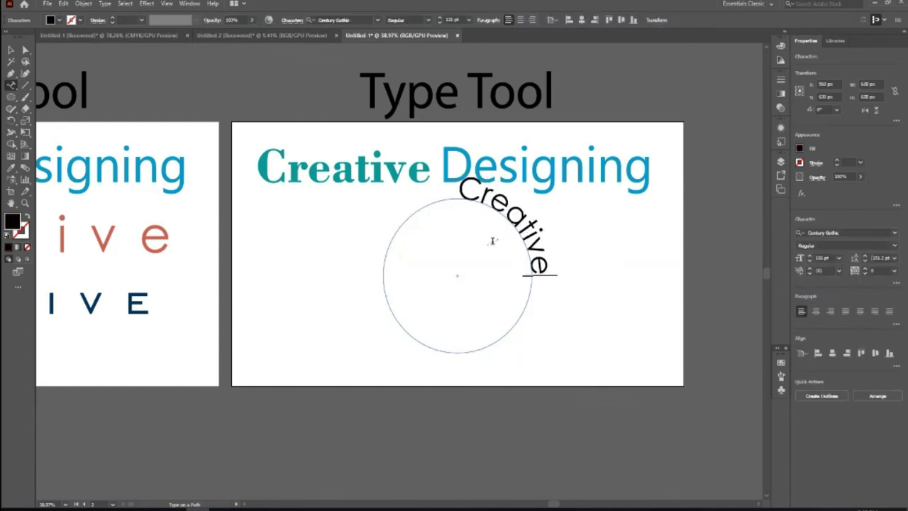
type(" Design")
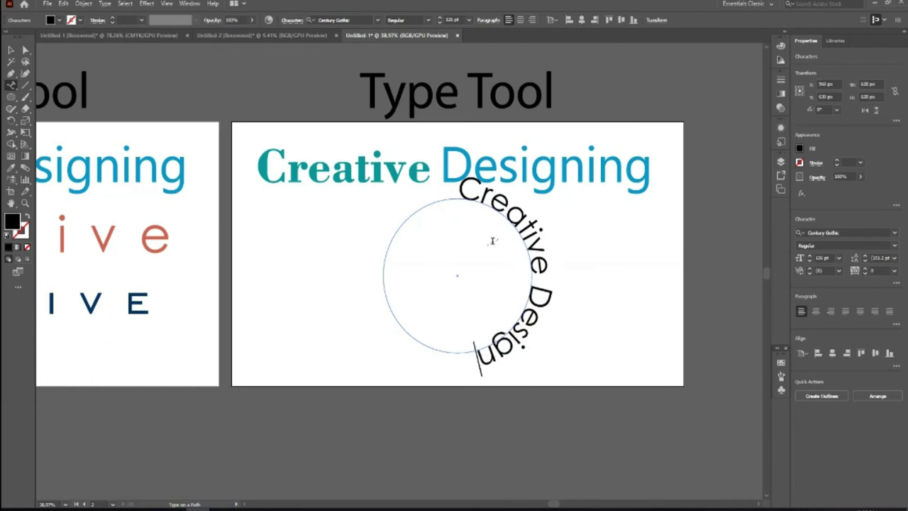
type("ing")
key("Escape")
Step: Raise the straight heading slightly and eyedropper its blue style onto the circular text
left_click_drag(497, 167, 490, 152)
left_click(413, 197)
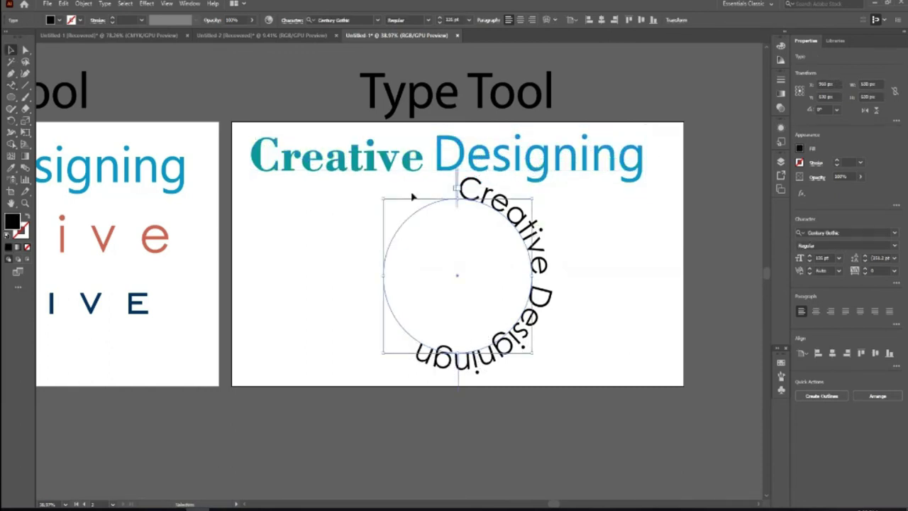
key("i")
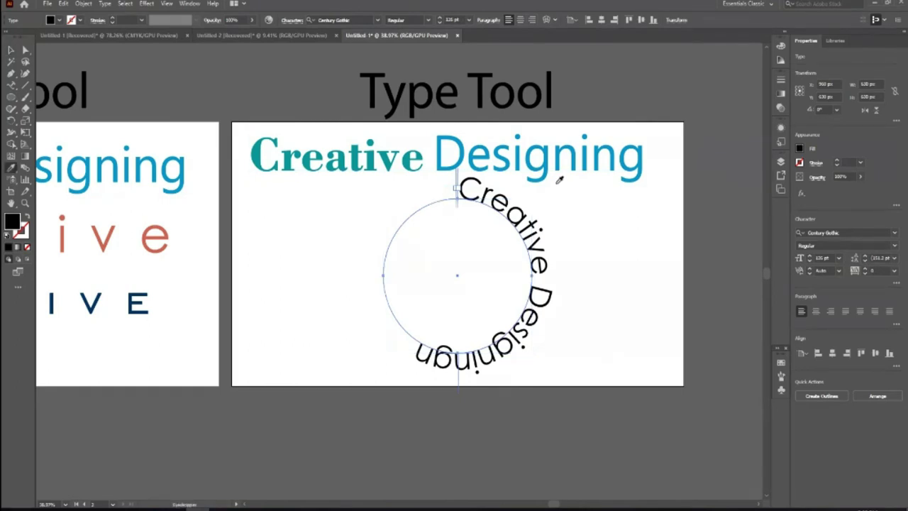
left_click(550, 167)
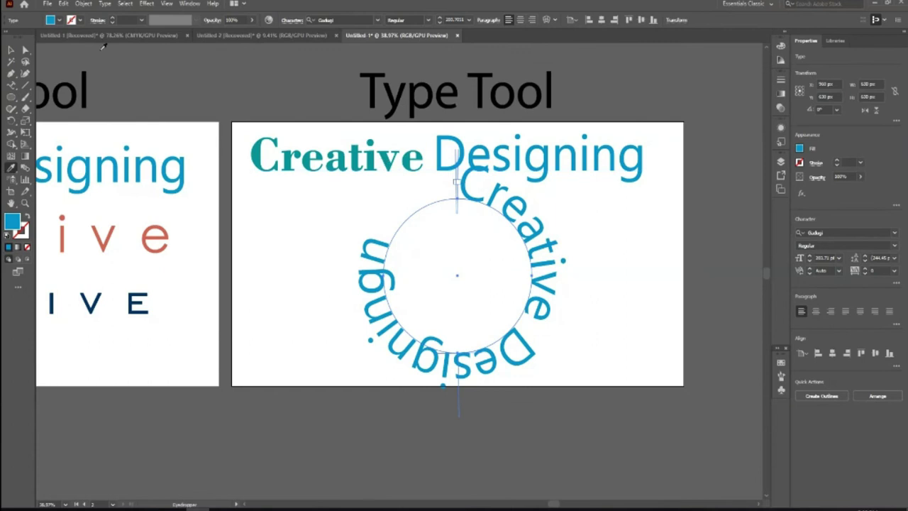
Step: Delete the straight 'Creative Designing' heading
key("v")
left_click(385, 170)
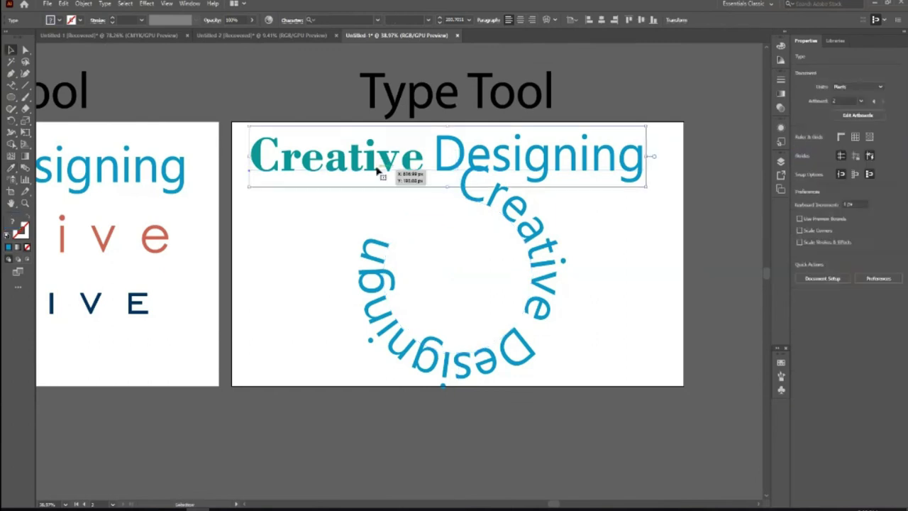
key("Delete")
Step: Shrink the circular text well below 170 pt using ten size-stepper decrements
left_click(456, 207)
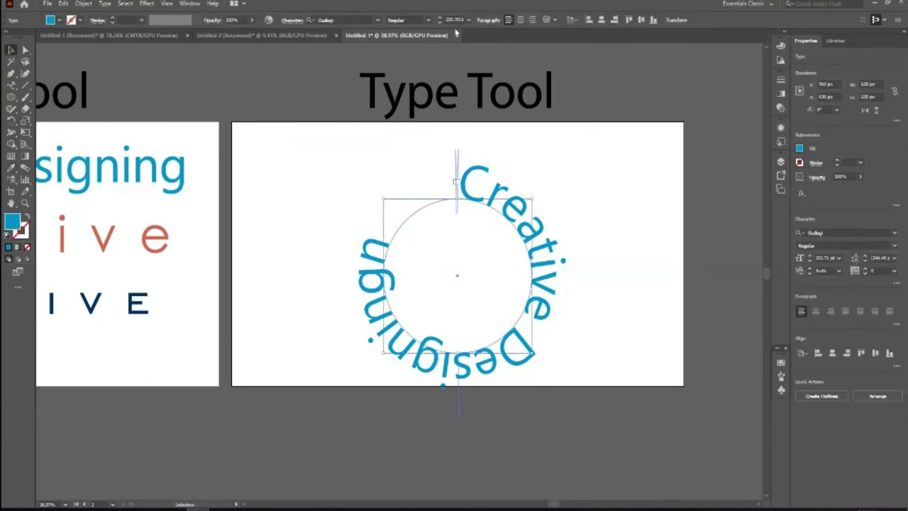
left_click(439, 23)
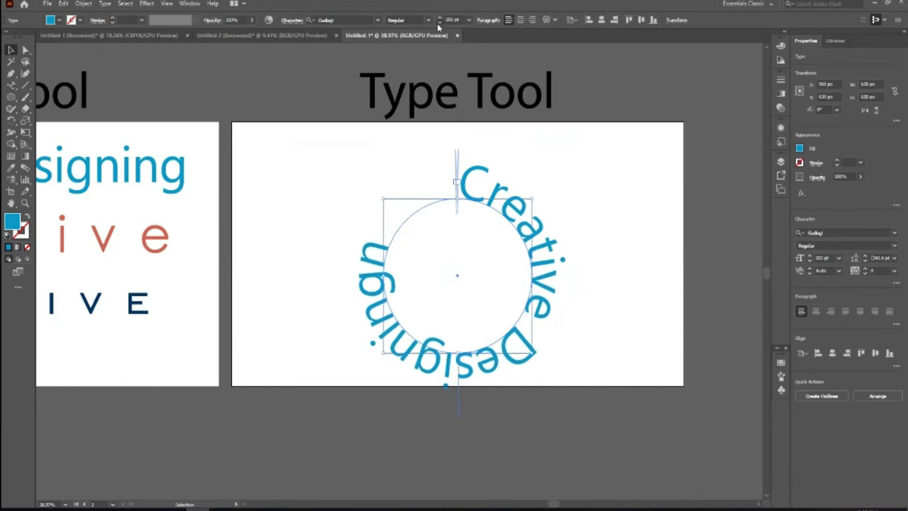
left_click(439, 22)
left_click(439, 22)
left_click(439, 22)
left_click(439, 23)
left_click(439, 23)
left_click(439, 23)
left_click(439, 23)
left_click(439, 23)
left_click(440, 23)
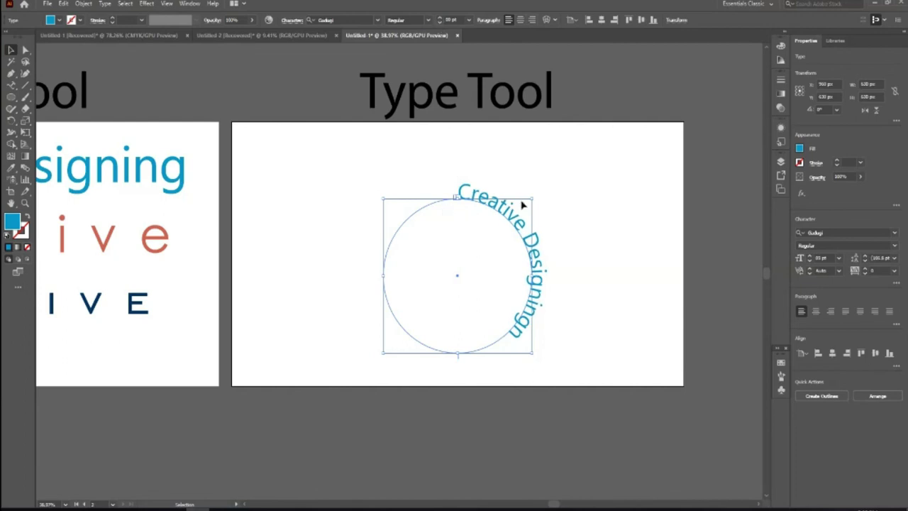
left_click(440, 27)
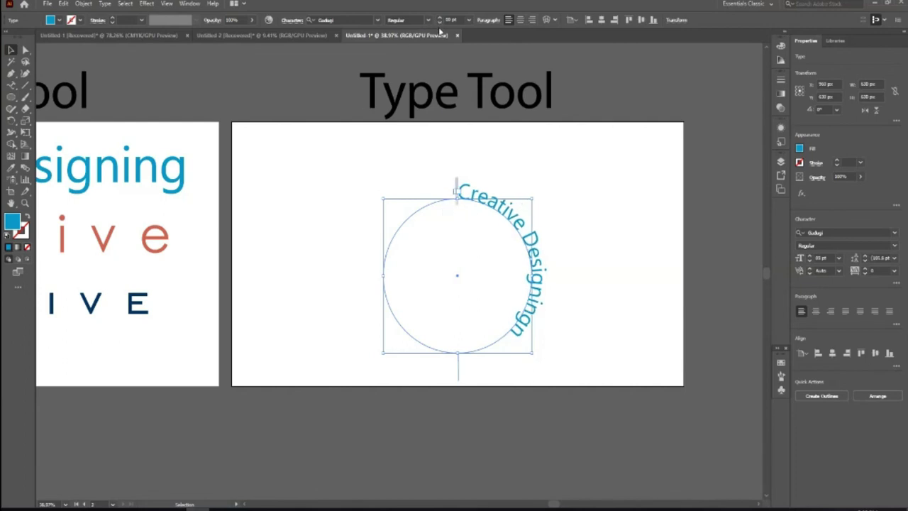
key("z")
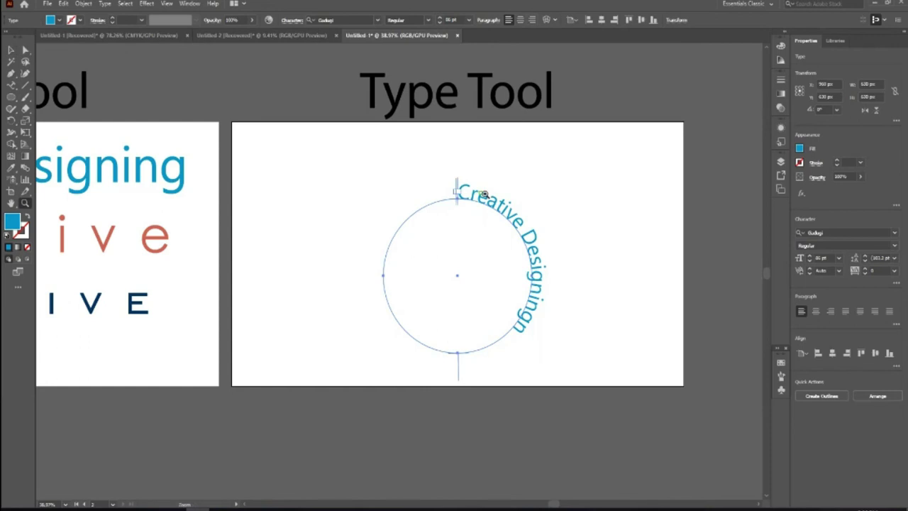
Step: Zoom in, select the circular text, move it left, and try sliding it along the circle
left_click(484, 194)
key("v")
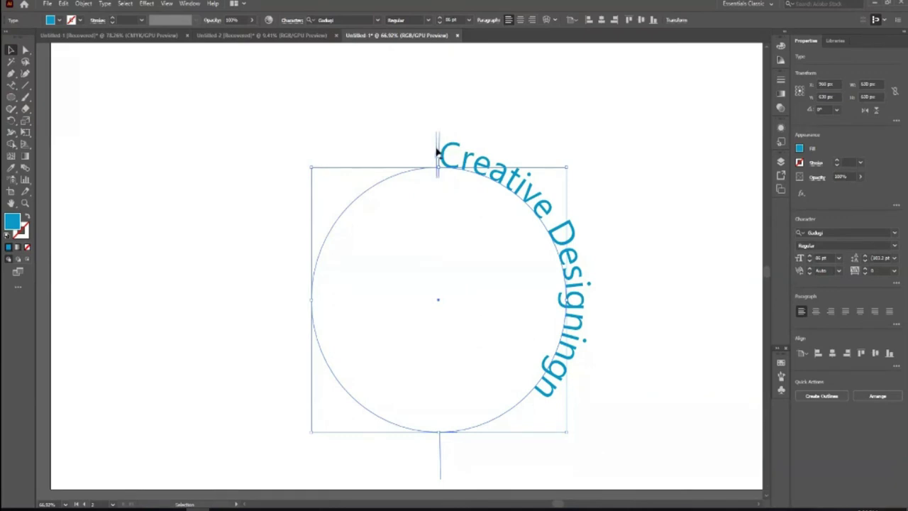
left_click(435, 141)
left_click(405, 209)
left_click(439, 138)
mouse_move(439, 140)
left_mouse_down()
mouse_move(417, 141)
mouse_move(266, 227)
left_mouse_up()
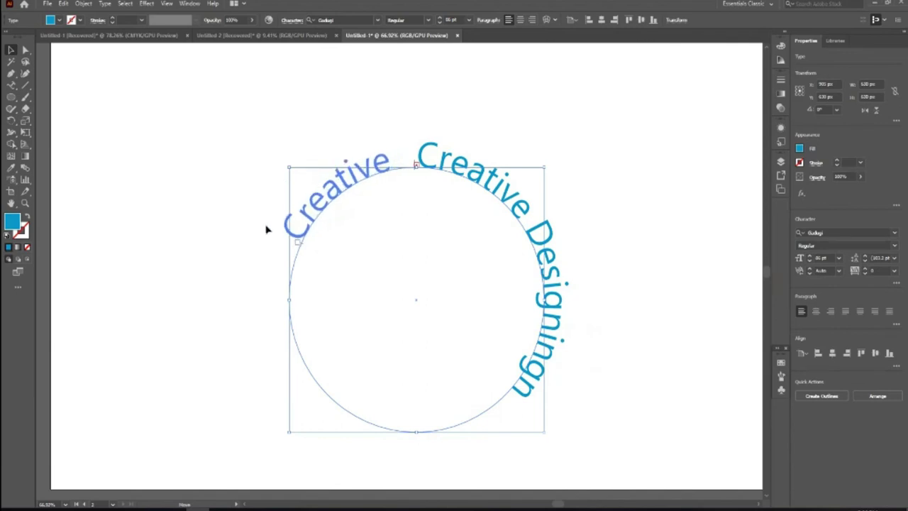
left_click_drag(266, 227, 290, 170)
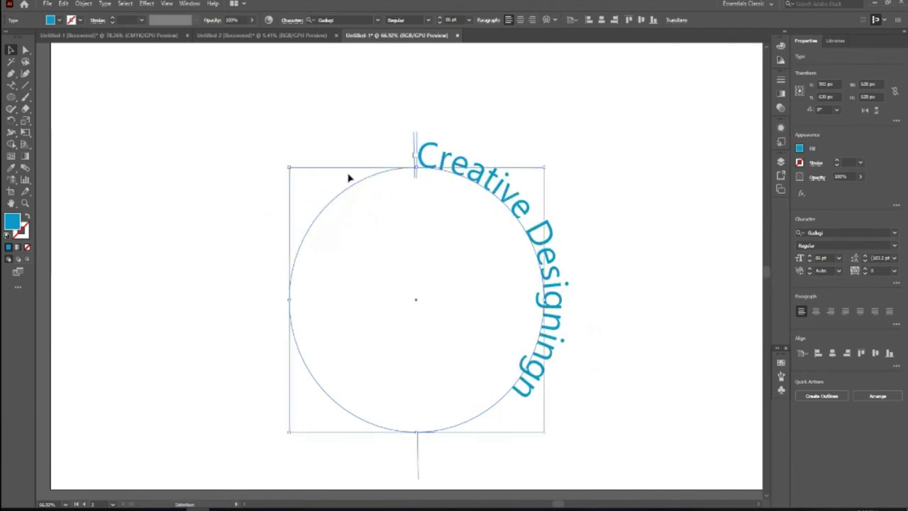
Step: Slide the text so 'Creative' wraps over the circle's top-left, then fit the artboard in view
key("z")
left_click(412, 165)
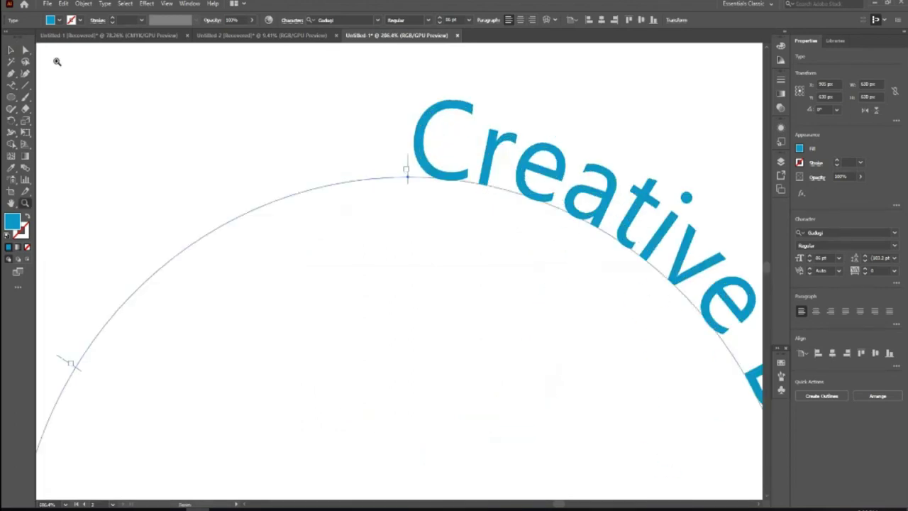
left_click(12, 52)
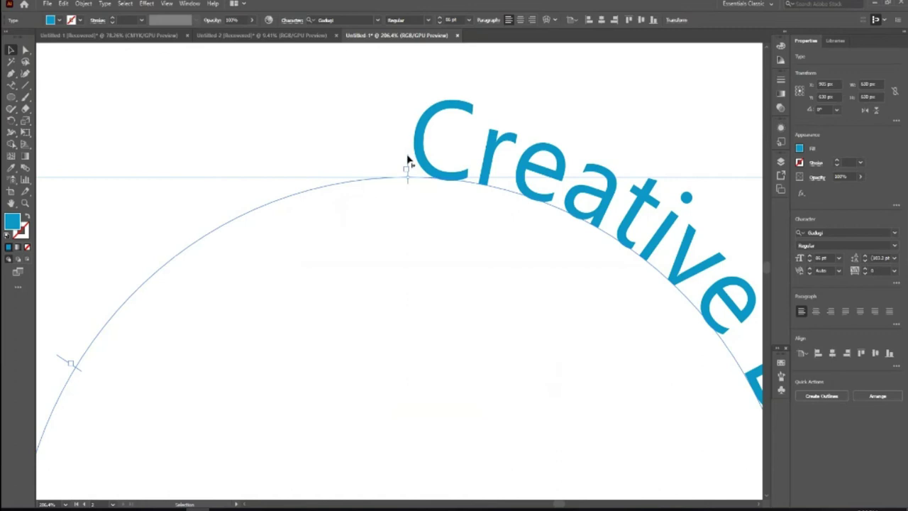
left_click_drag(407, 161, 188, 221)
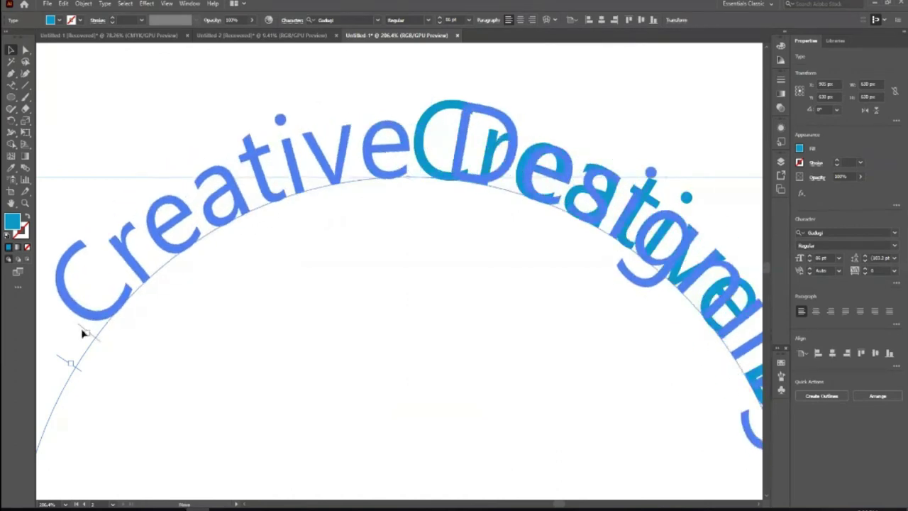
key("z")
left_click(152, 122, "alt")
left_click(218, 145, "alt")
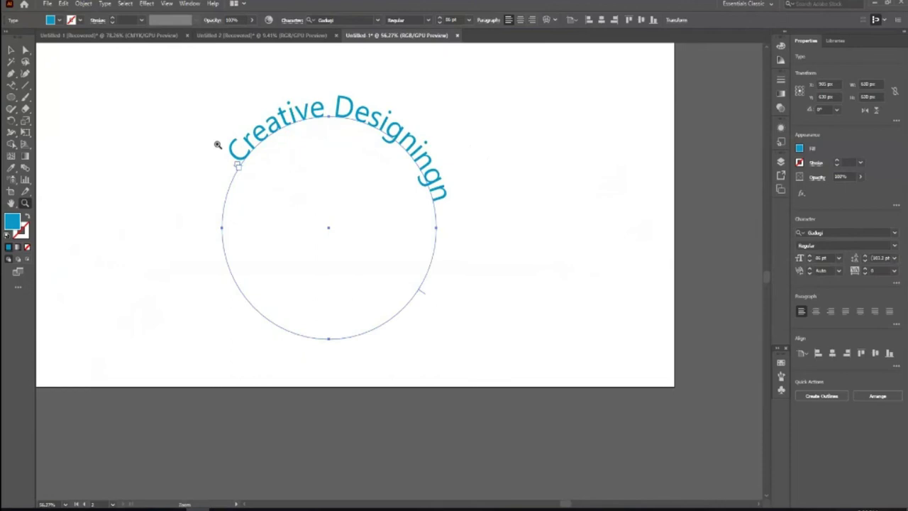
key("ctrl+0")
key("v")
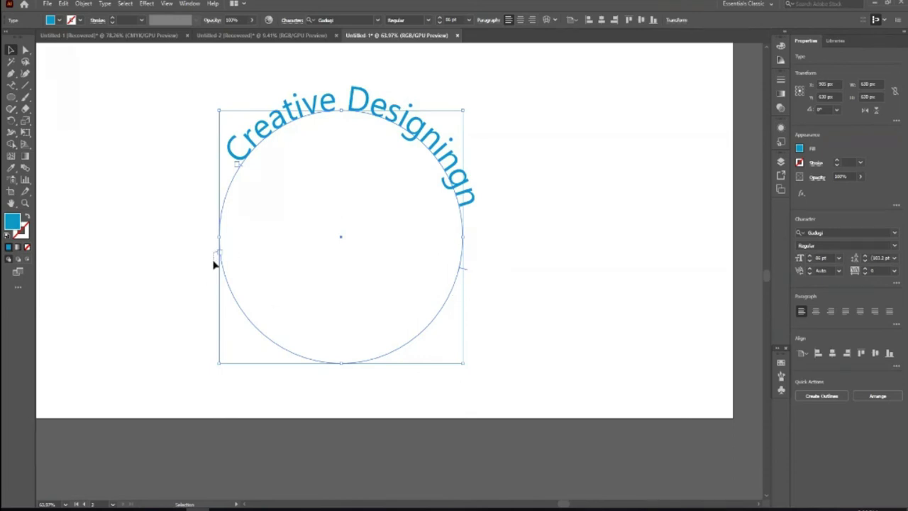
left_click(213, 265)
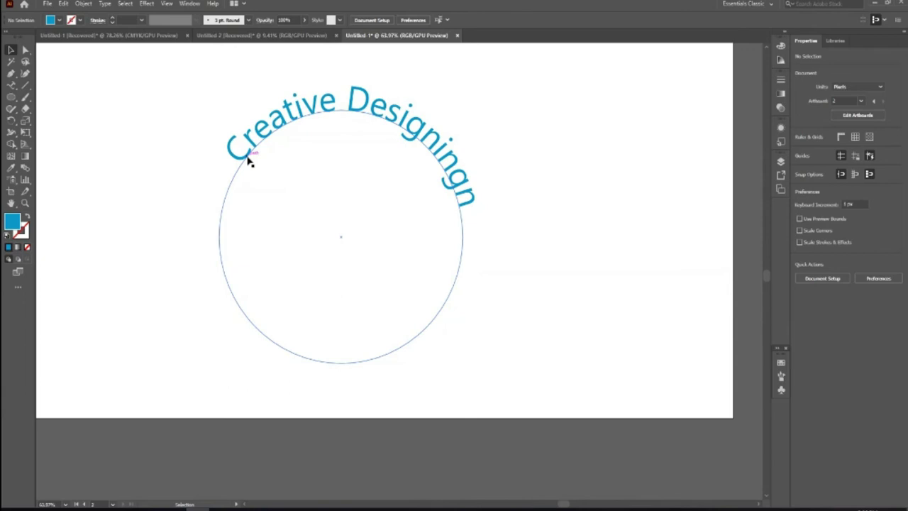
Step: Slide the text's start further down the circle so the words arch centred across the top
scroll(248, 162, "up", 5)
left_click_drag(255, 174, 249, 190)
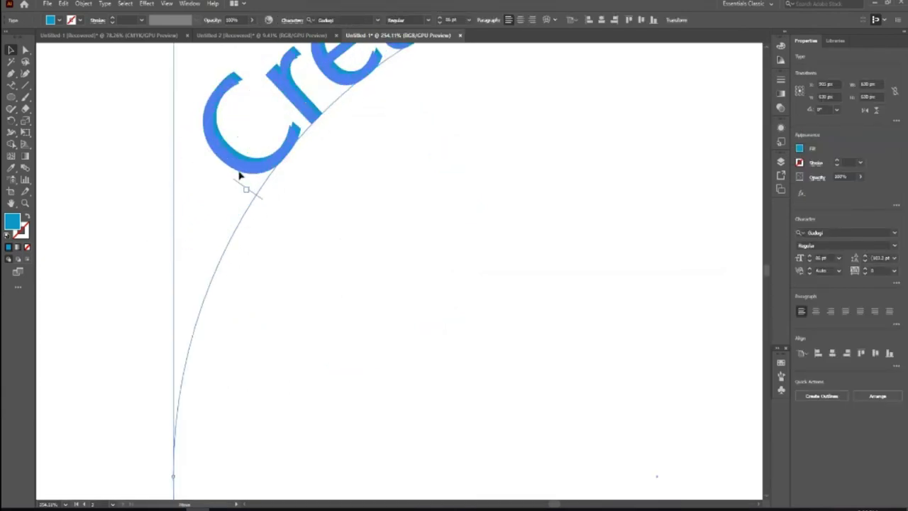
left_click_drag(248, 190, 211, 229)
scroll(284, 151, "down", 4)
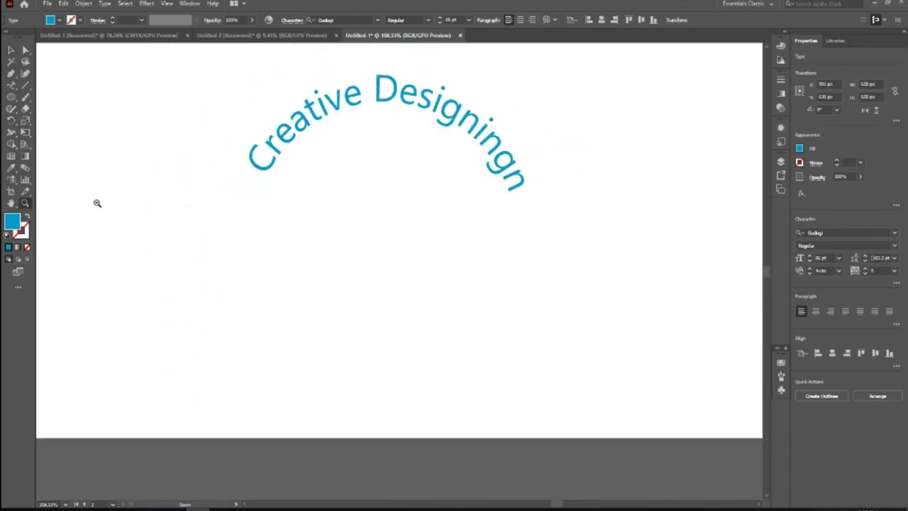
scroll(227, 185, "down", 1)
scroll(491, 187, "down", 1)
key("v")
left_click(199, 196)
left_click(452, 145)
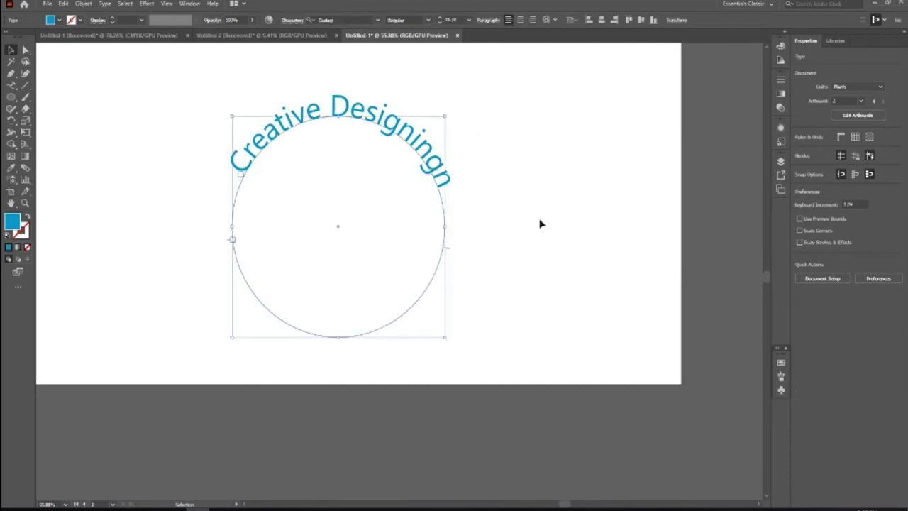
left_click(375, 183)
key("z")
scroll(475, 167, "down", 2)
scroll(475, 168, "up", 3)
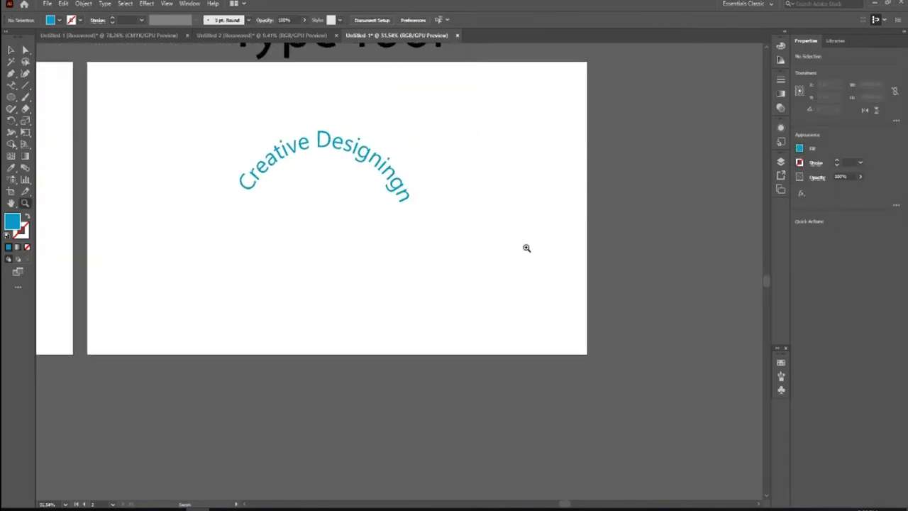
left_click(11, 50)
left_click(279, 133)
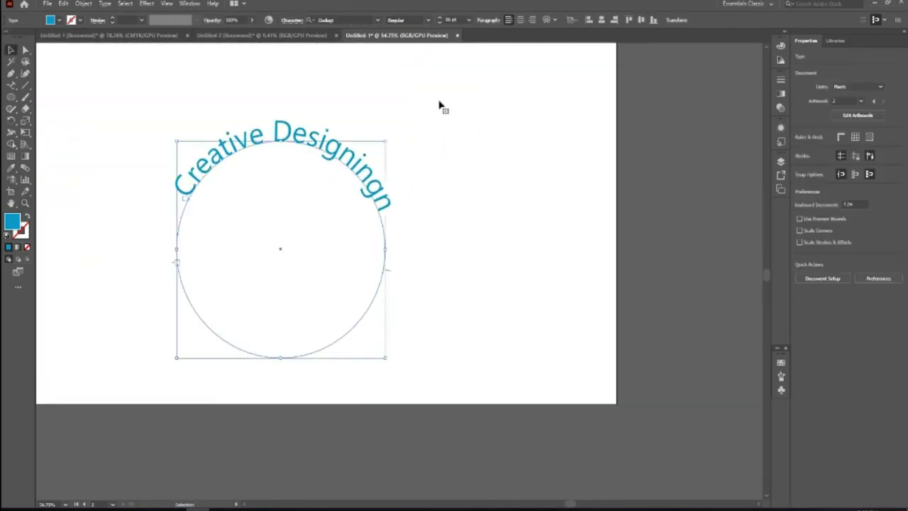
Step: Rotate the copied circular text about 180° so it runs around the circle's bottom
key("a")
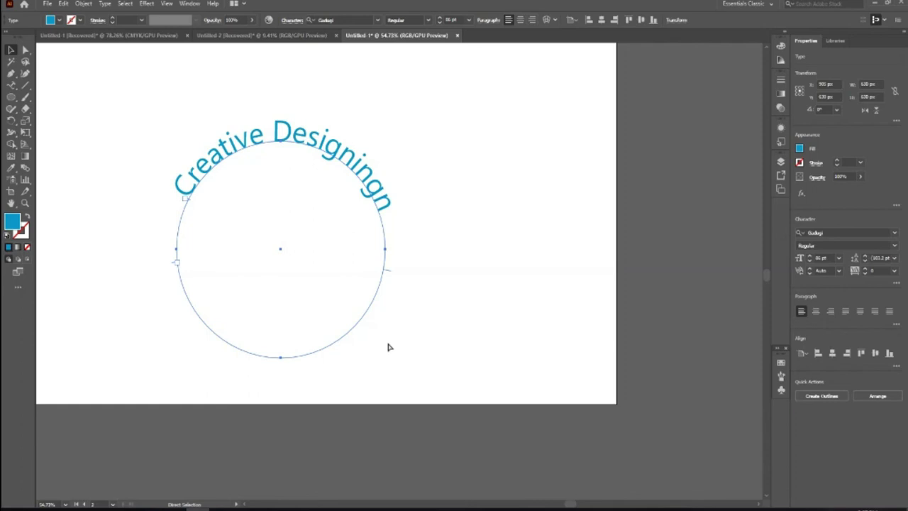
key("v")
left_click_drag(389, 347, 197, 306)
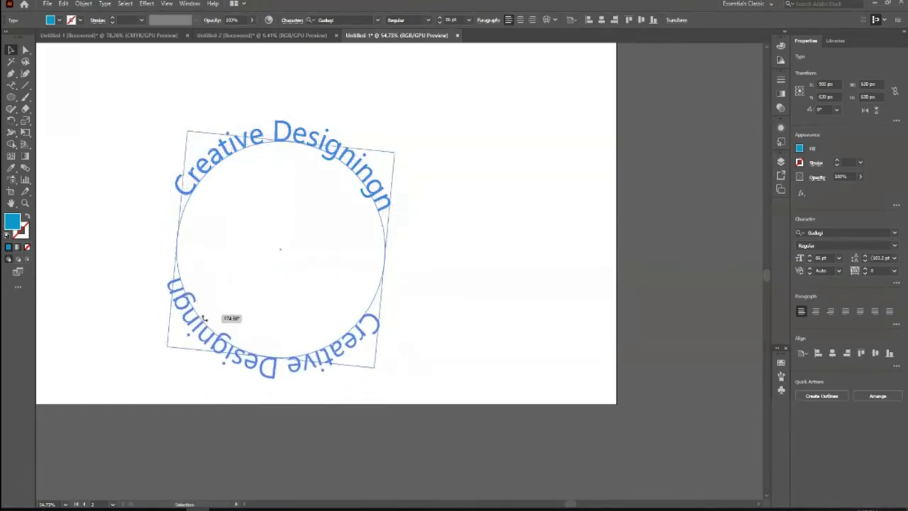
left_click_drag(197, 306, 213, 321)
left_click(435, 342)
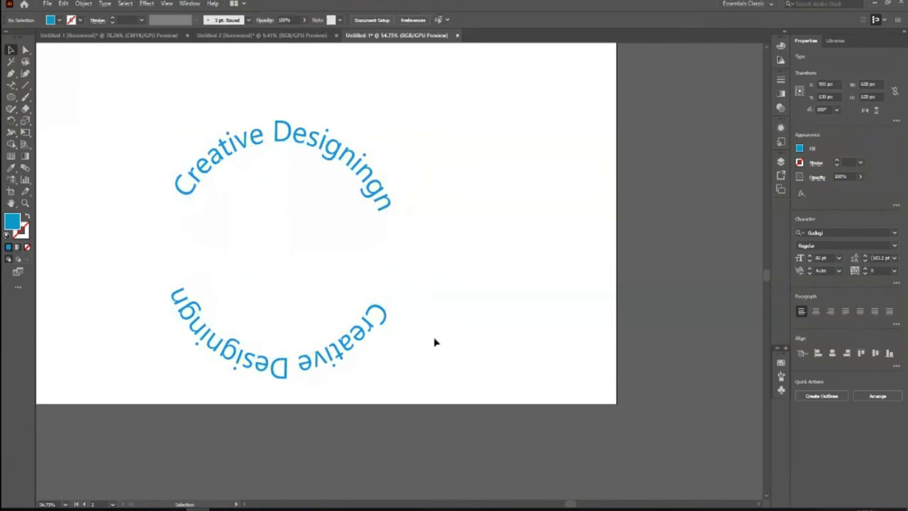
left_click(355, 347)
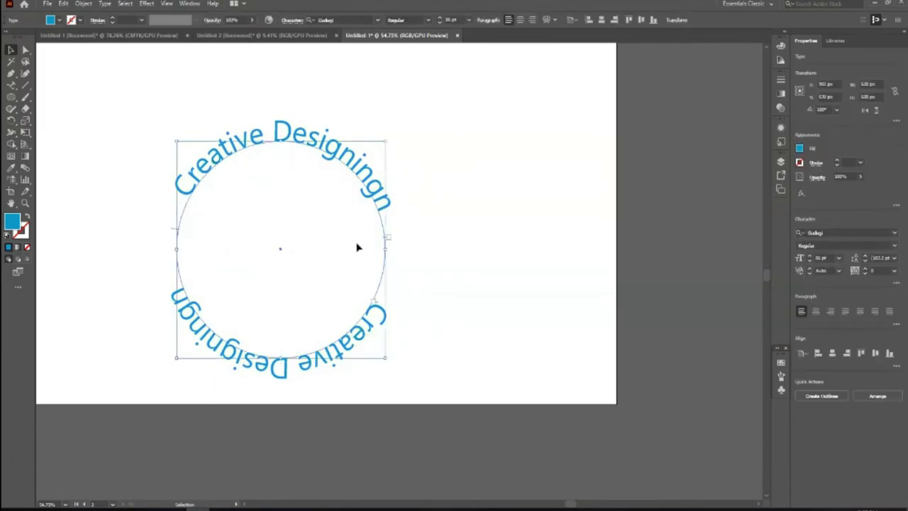
left_click(104, 5)
mouse_move(131, 97)
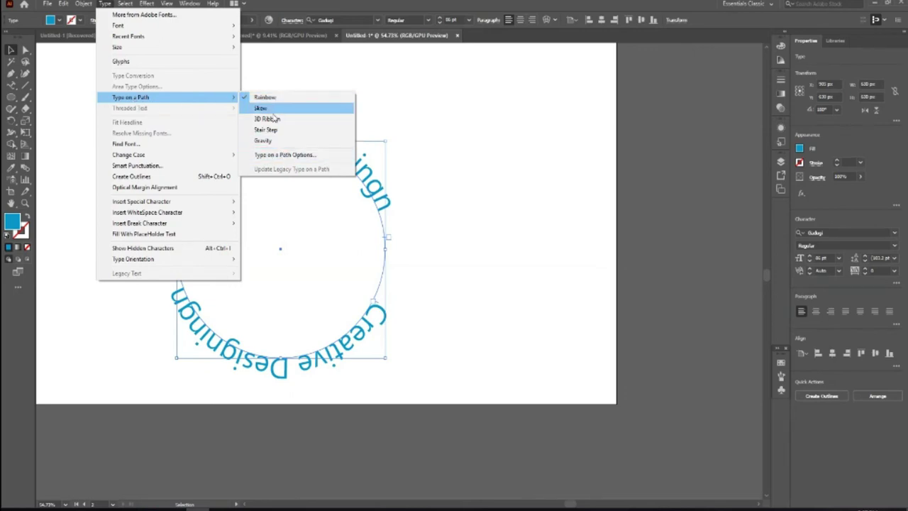
Step: Turn on Flip with Preview in the Type on a Path Options for the bottom text
left_click(284, 155)
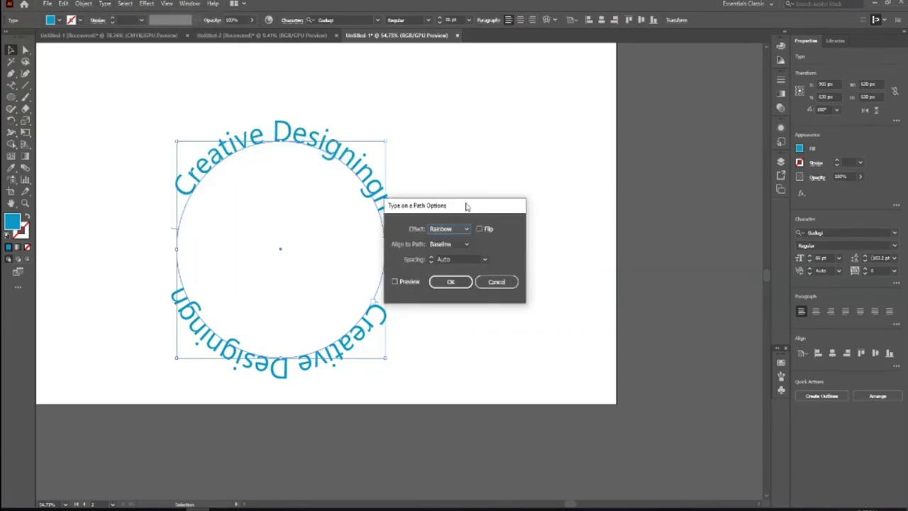
left_click_drag(467, 206, 519, 97)
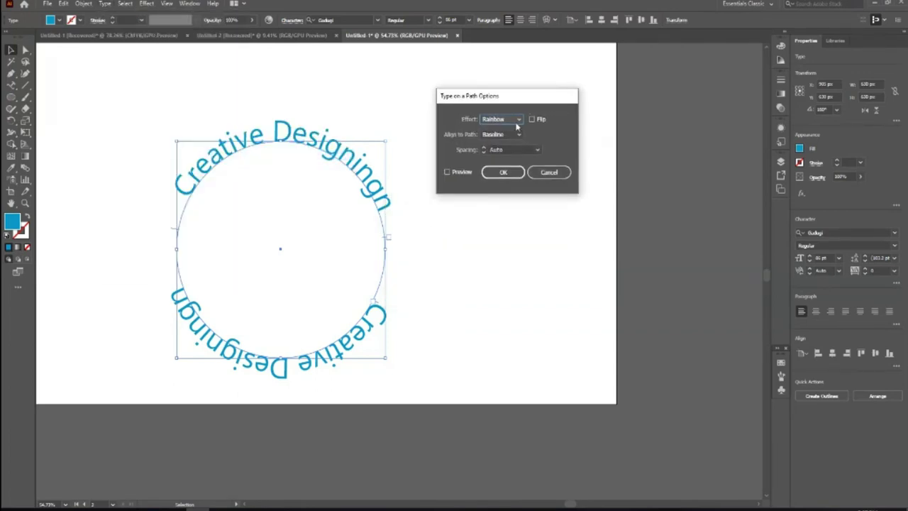
left_click(533, 119)
left_click(448, 173)
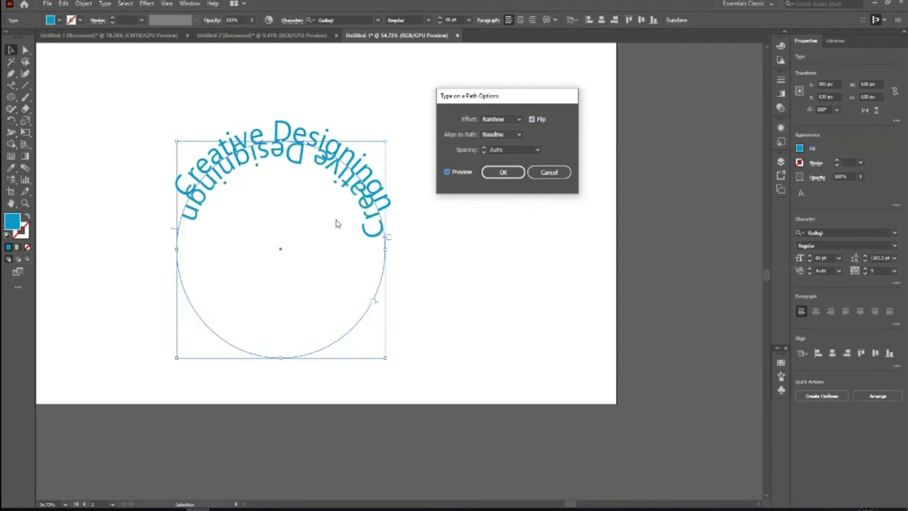
left_click(503, 175)
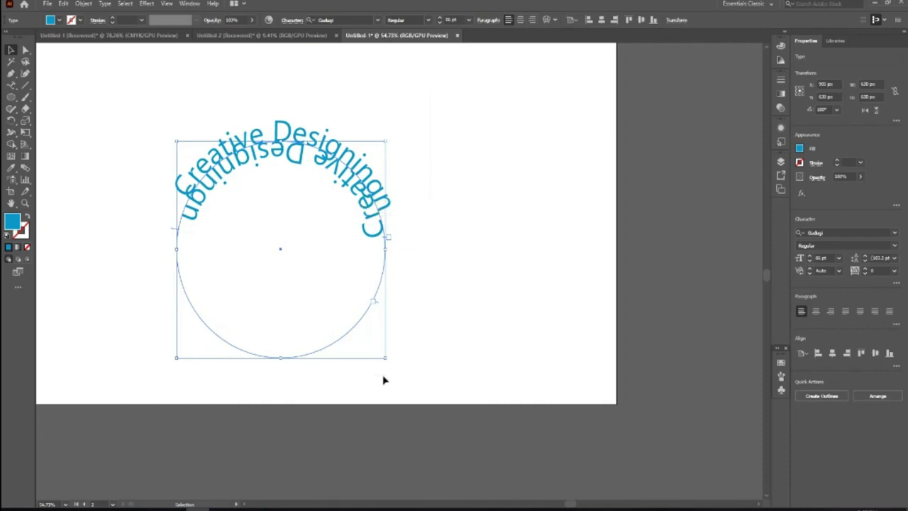
Step: Rotate the flipped text down to the circle's bottom and reselect the lower copy
left_click_drag(388, 363, 125, 334)
left_click(531, 334)
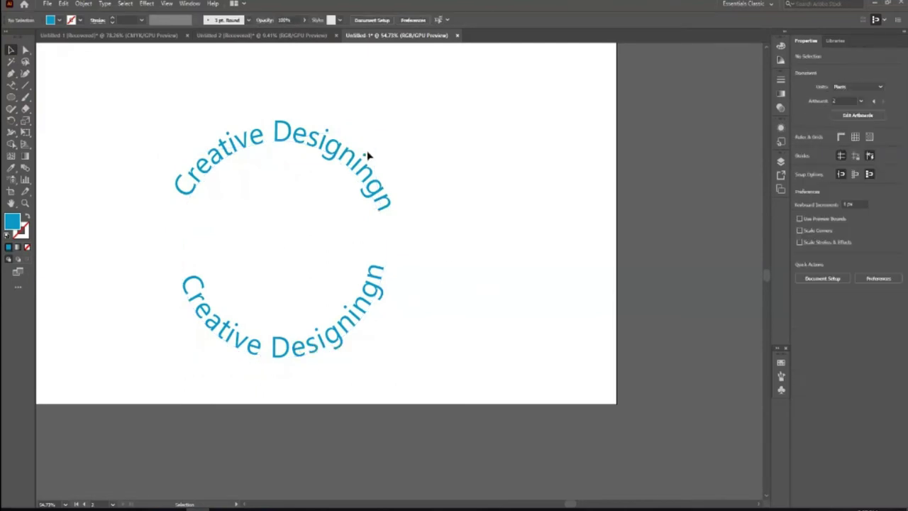
left_click(292, 137)
left_click(325, 345)
Step: Preview the bottom text's Type on a Path Options, trying Ascender path alignment
left_click(113, 4)
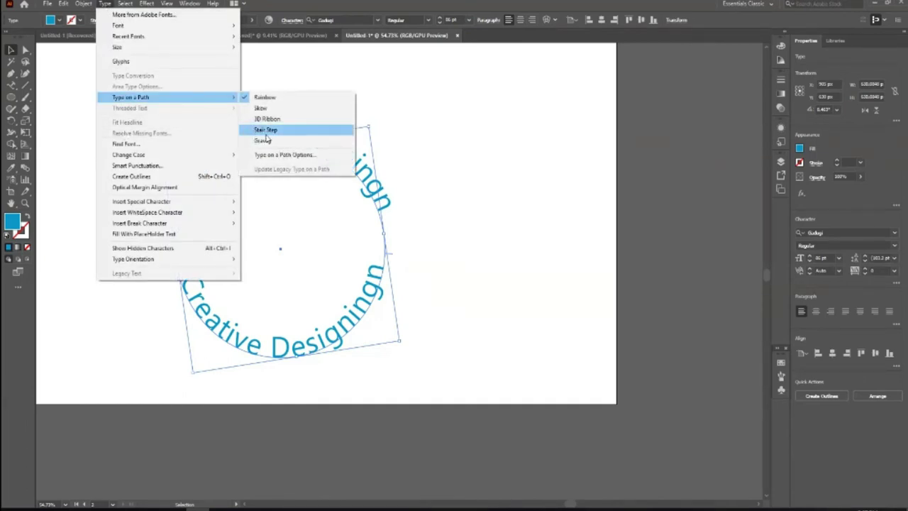
left_click(283, 155)
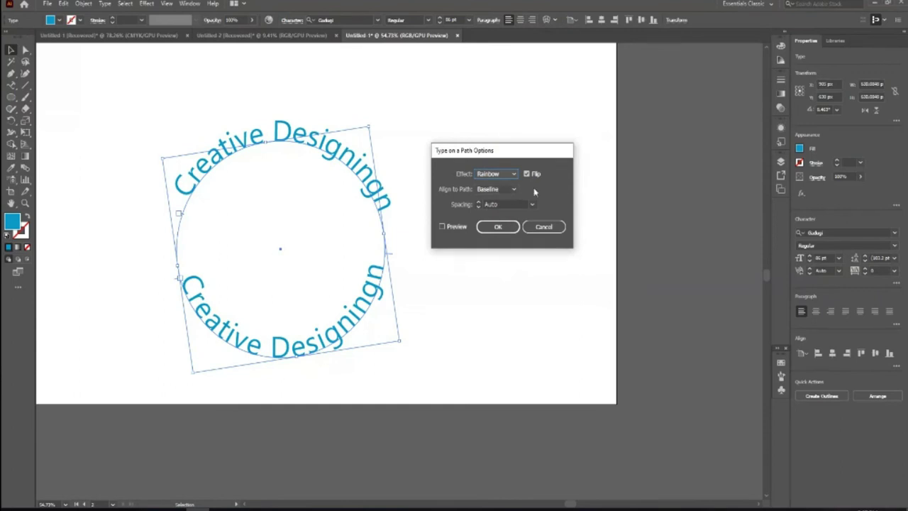
left_click(515, 190)
left_click(441, 228)
left_click(442, 227)
left_click(496, 189)
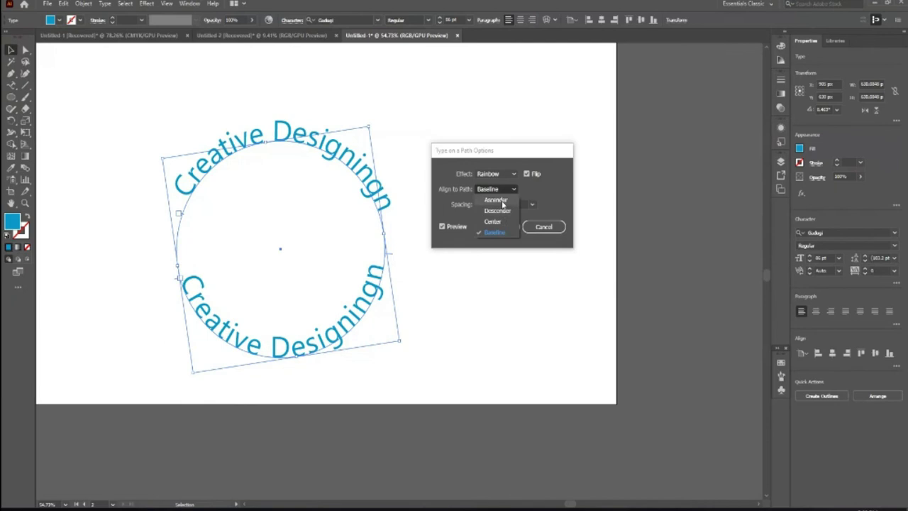
left_click(496, 200)
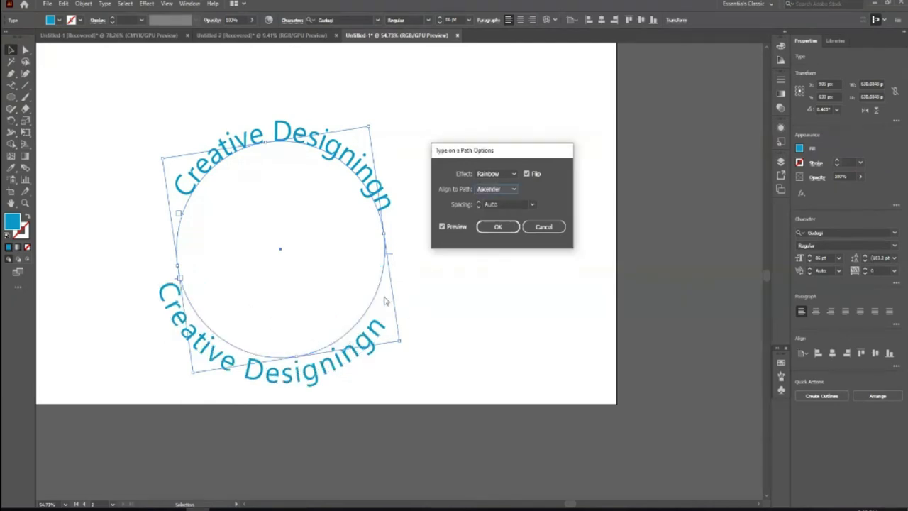
Step: Try Descender, then set Align to Path to Center for the bottom text
left_click(513, 190)
left_click(488, 211)
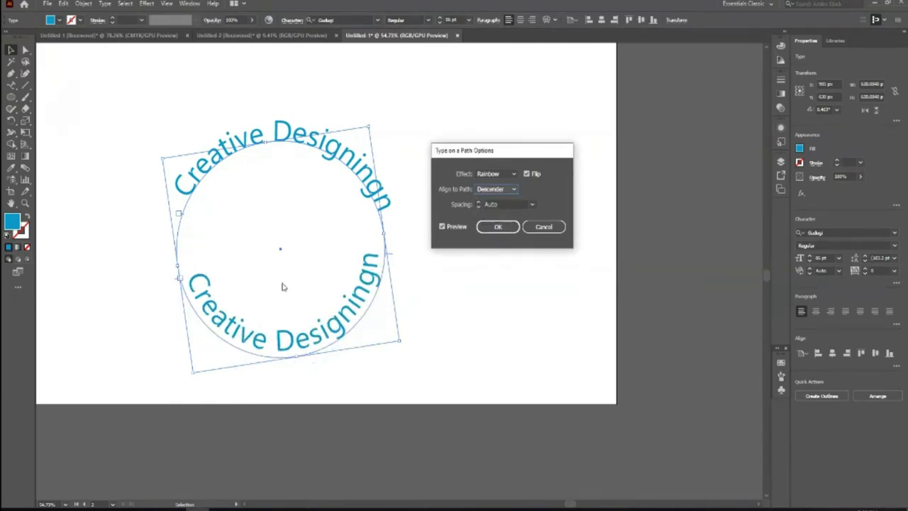
left_click(511, 190)
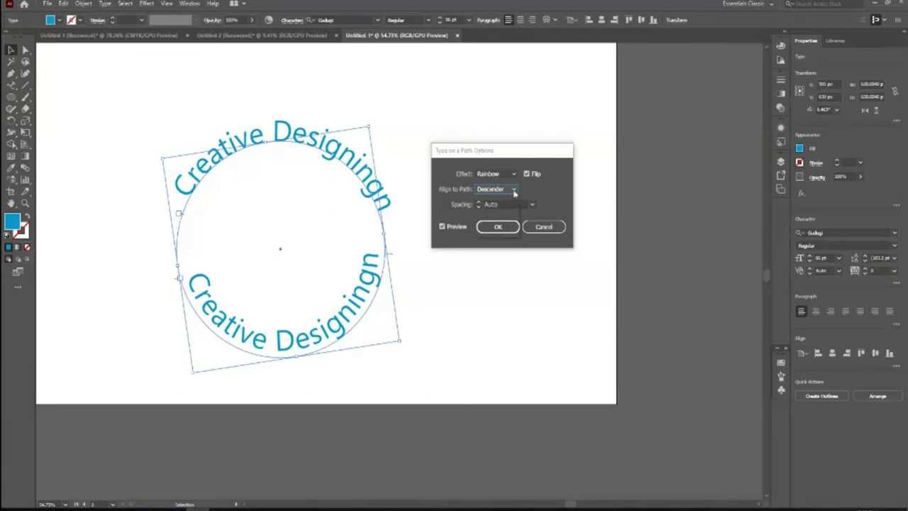
left_click(492, 222)
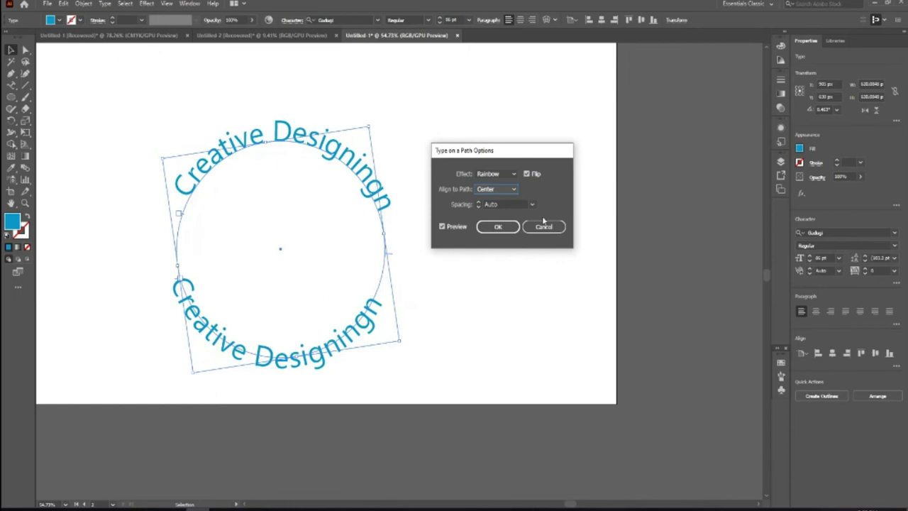
key("Down")
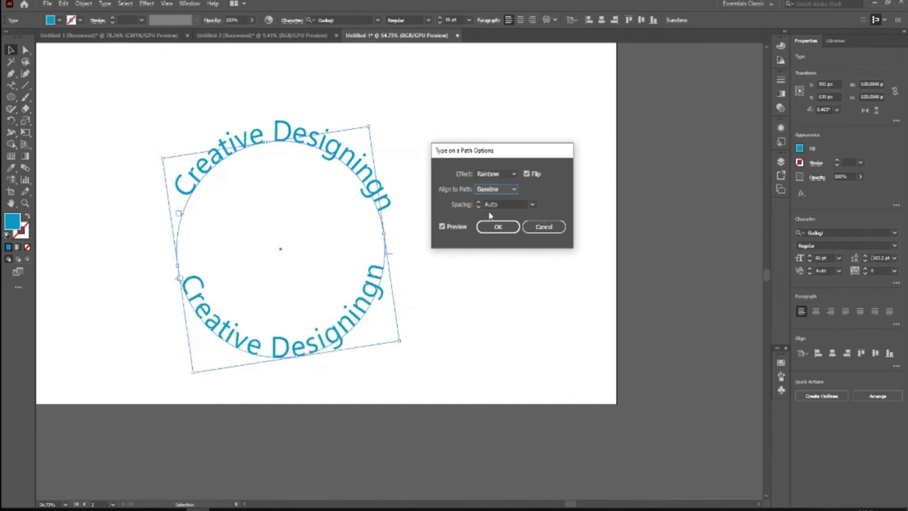
left_click(505, 190)
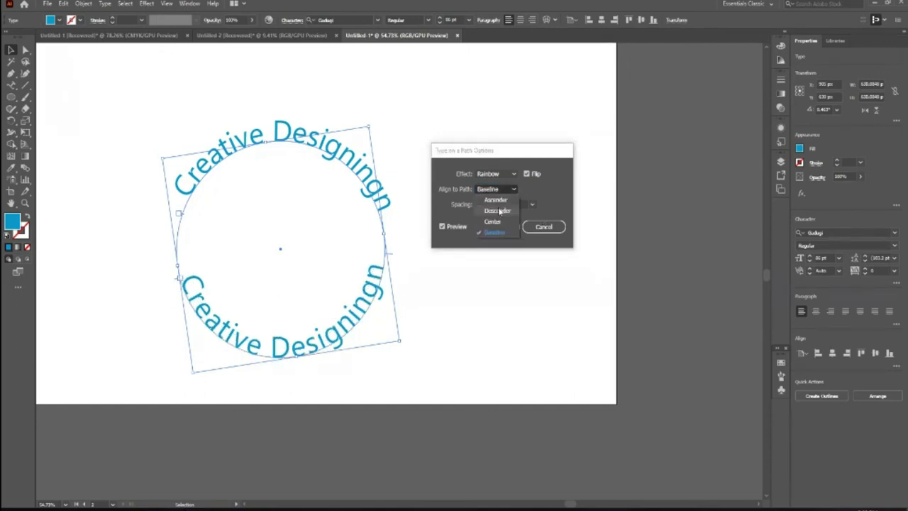
left_click(494, 222)
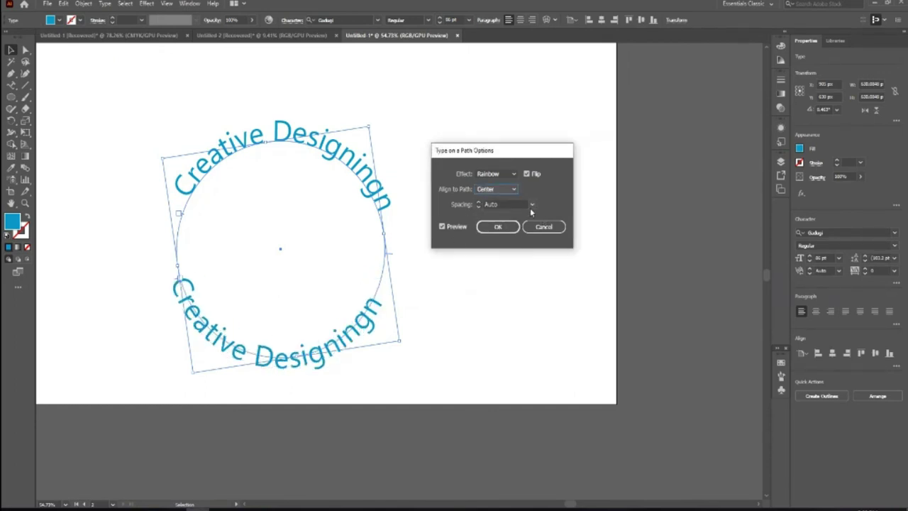
Step: Set the type-on-path Spacing to 0 and apply the options
left_click(532, 207)
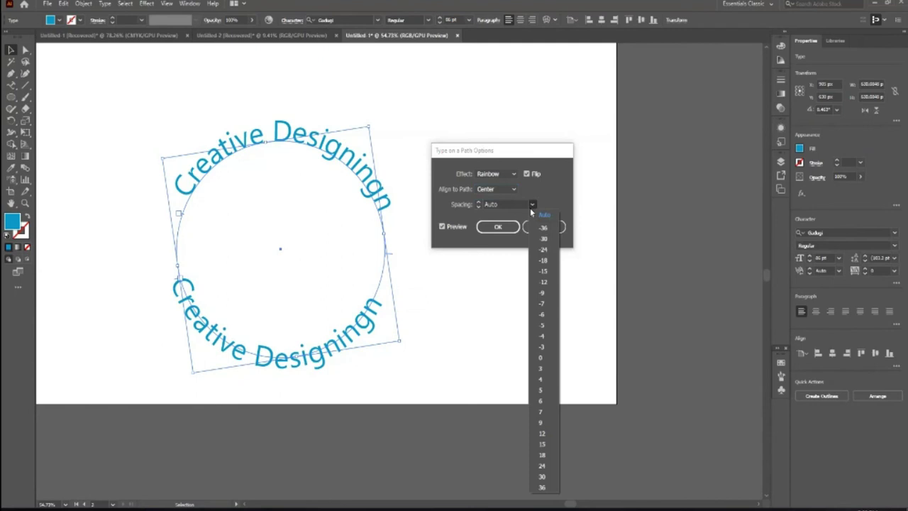
left_click(540, 313)
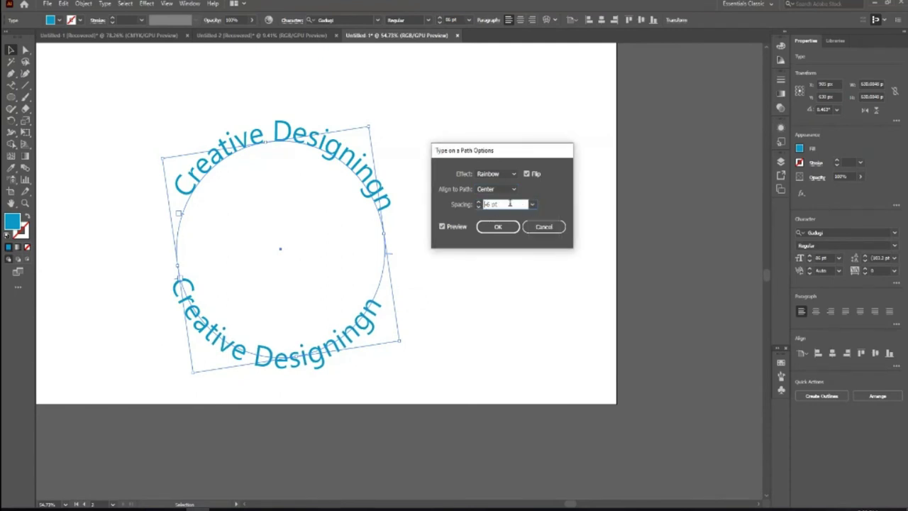
type("0")
left_click(496, 228)
Step: Drag the lower text's bracket across the path to flip it under the circle
left_click(376, 387)
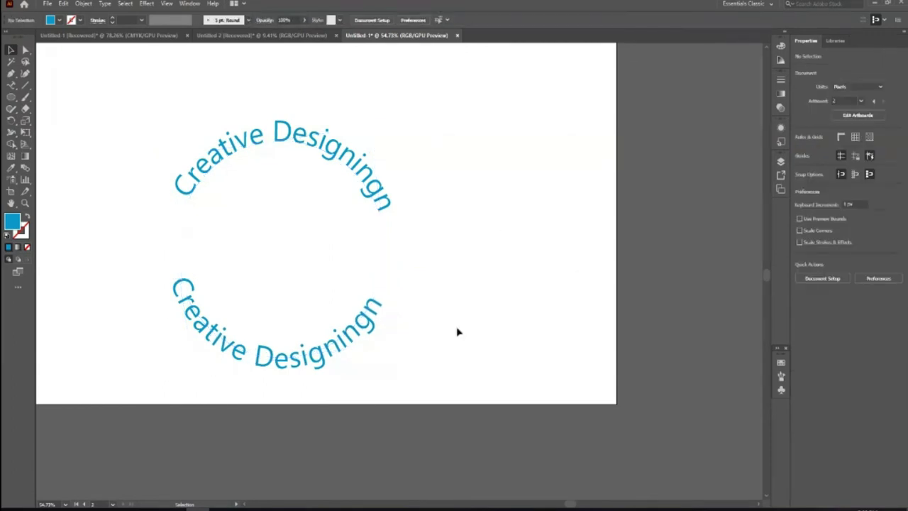
left_click(345, 343)
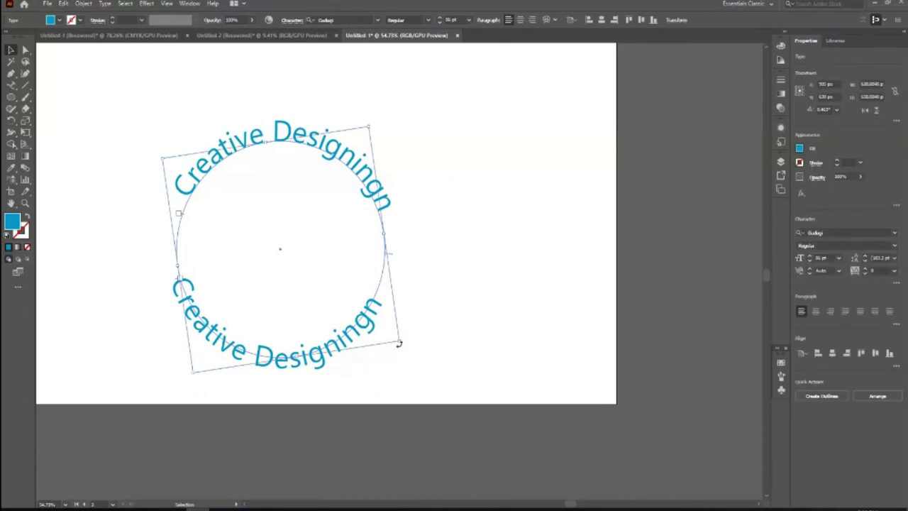
left_click_drag(399, 343, 377, 377)
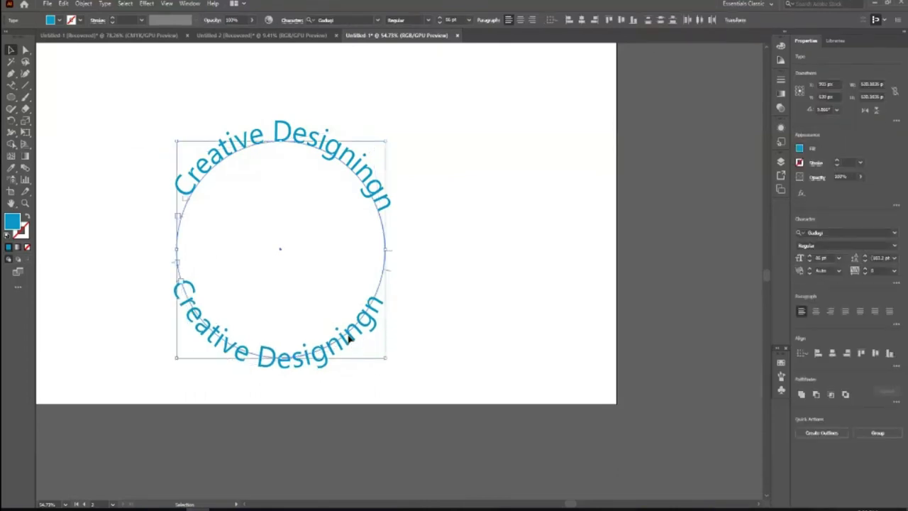
left_click_drag(349, 336, 295, 312)
left_click(402, 324)
Step: Change the circular text's fill colour to blue #0869B2
key("z")
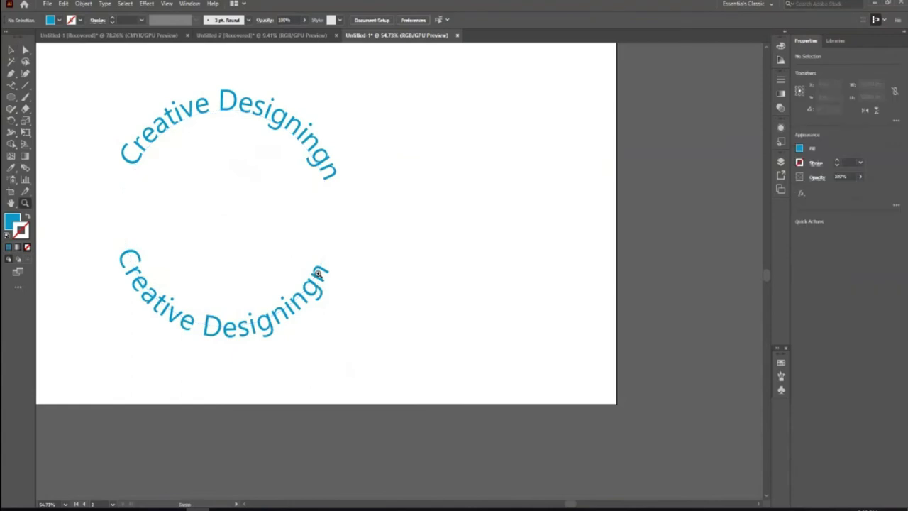
left_click(318, 259, "alt")
left_click_drag(329, 261, 283, 257)
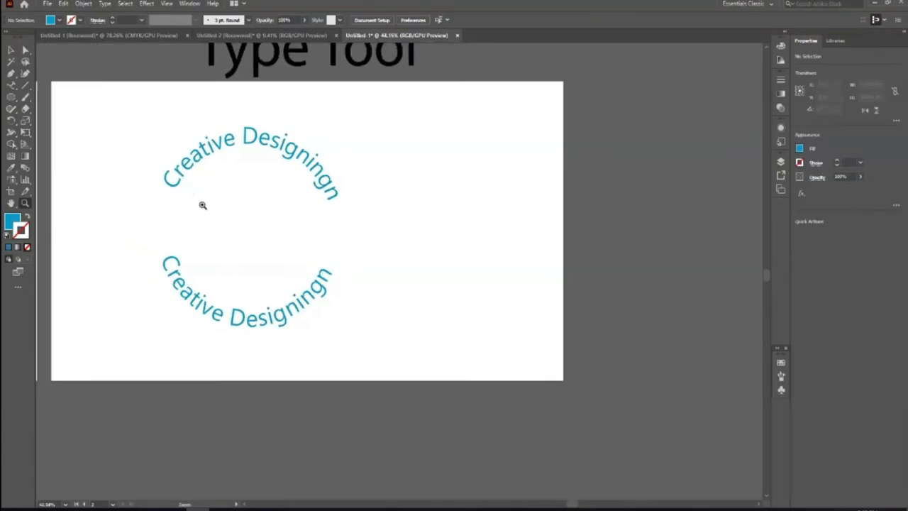
key("v")
left_click(284, 324)
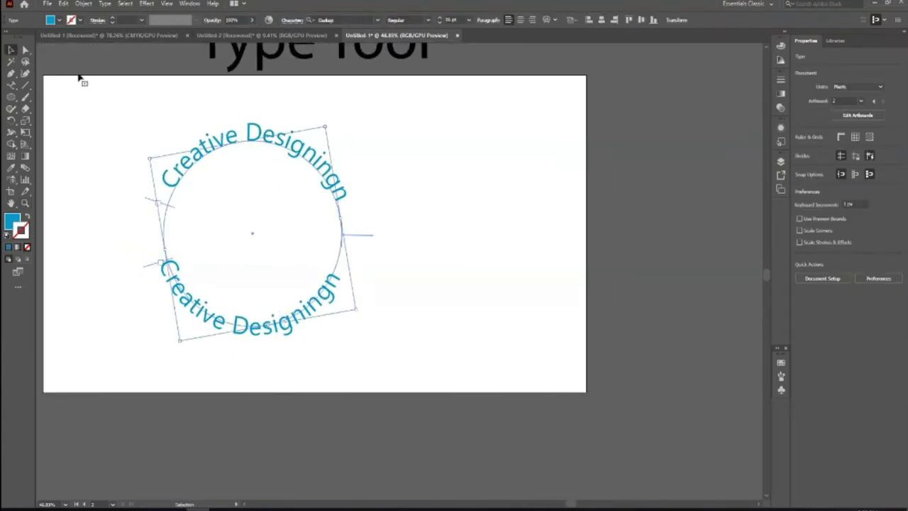
left_click(60, 23)
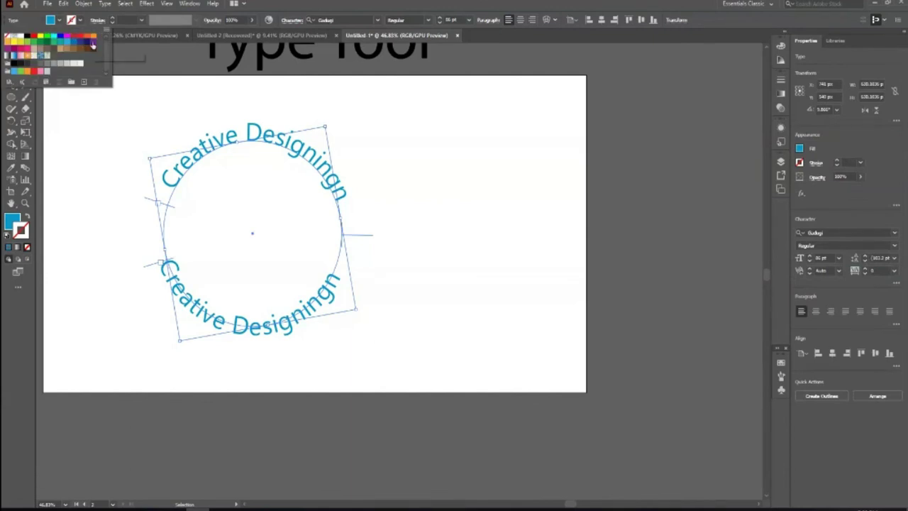
double_click(12, 219)
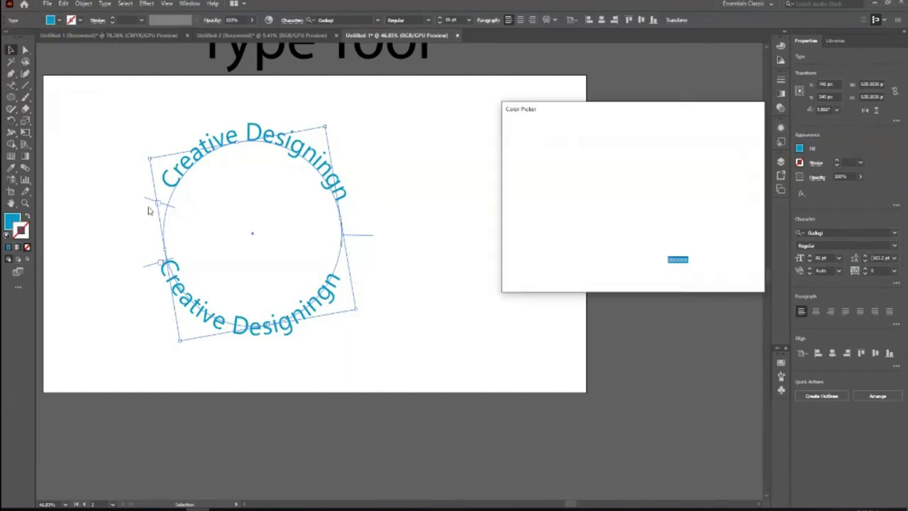
left_click_drag(646, 231, 646, 190)
left_click_drag(580, 224, 624, 174)
left_click(734, 147)
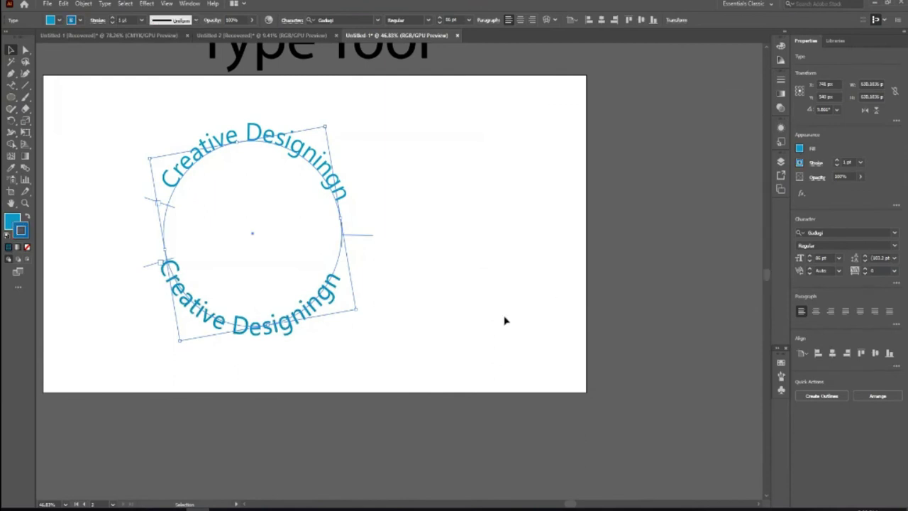
left_click(451, 320)
left_click(266, 330)
left_click(455, 274)
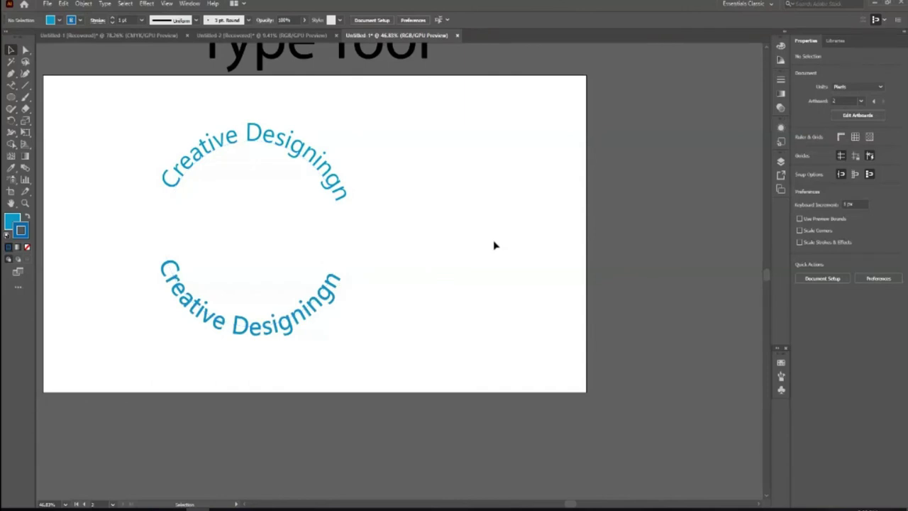
Step: Draw a blue circle with the Ellipse tool and position it inside the curved text
key("l")
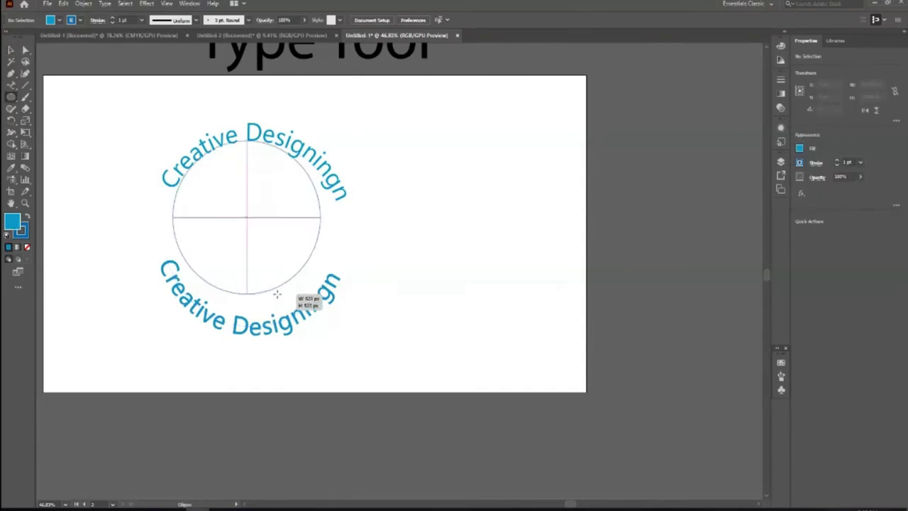
left_click_drag(172, 140, 321, 294)
left_click(10, 51)
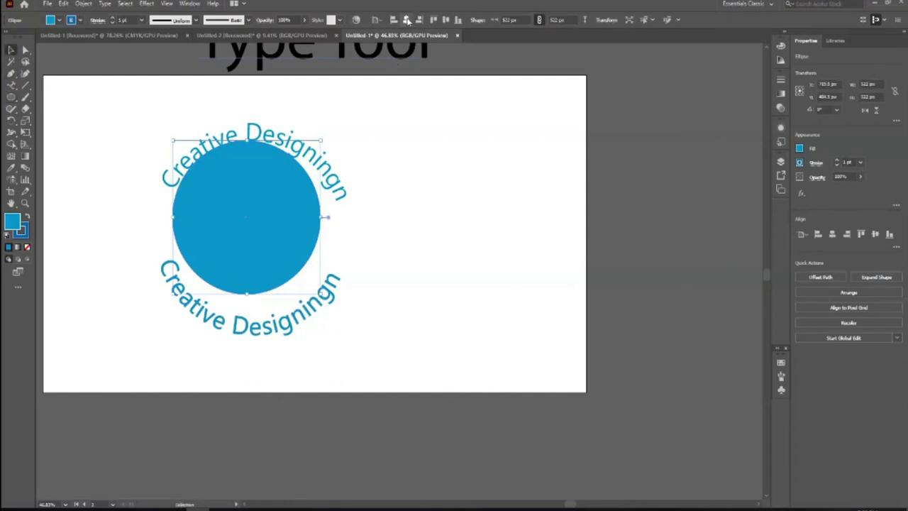
left_click_drag(246, 216, 315, 233)
left_click(183, 126)
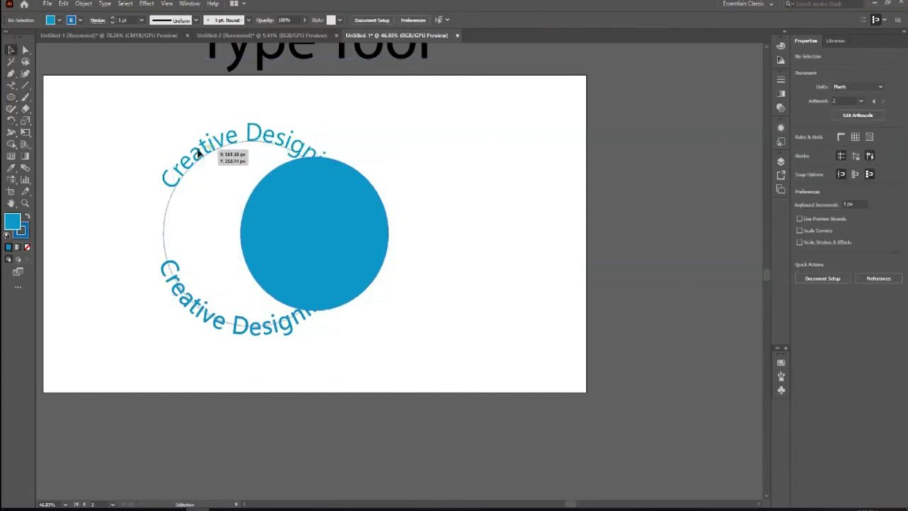
Step: Group the top and bottom curved text and centre the group on the circle
left_click(192, 152)
left_click(239, 338, "shift")
key("ctrl+g")
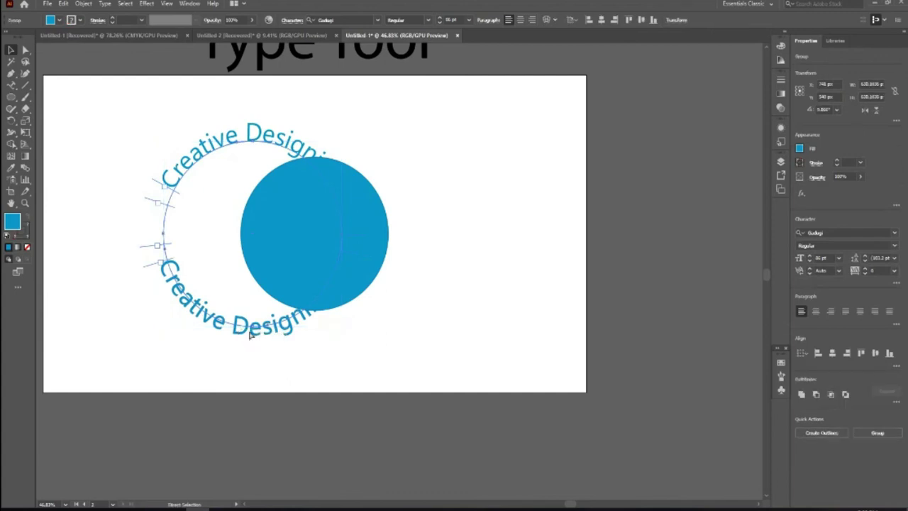
left_click(628, 20)
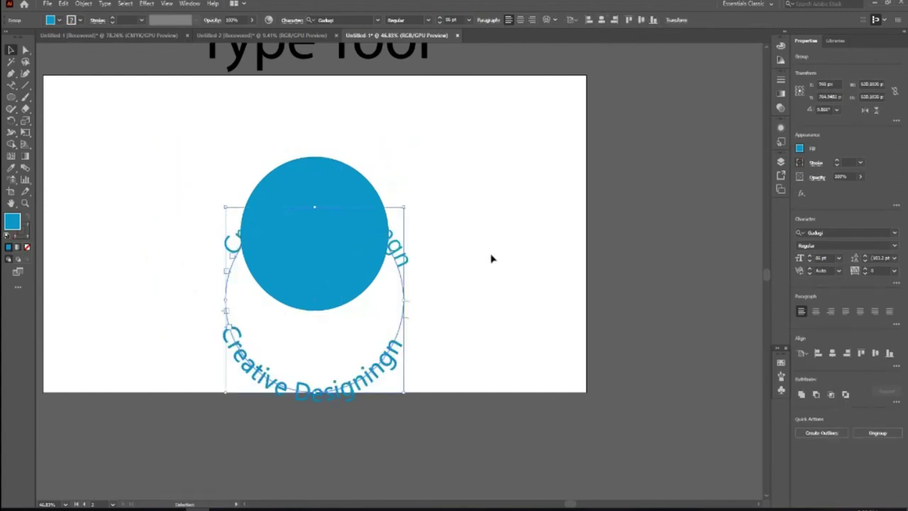
left_click(642, 19)
Step: Scale and nudge the text group so it hugs the circle evenly
left_click(350, 270)
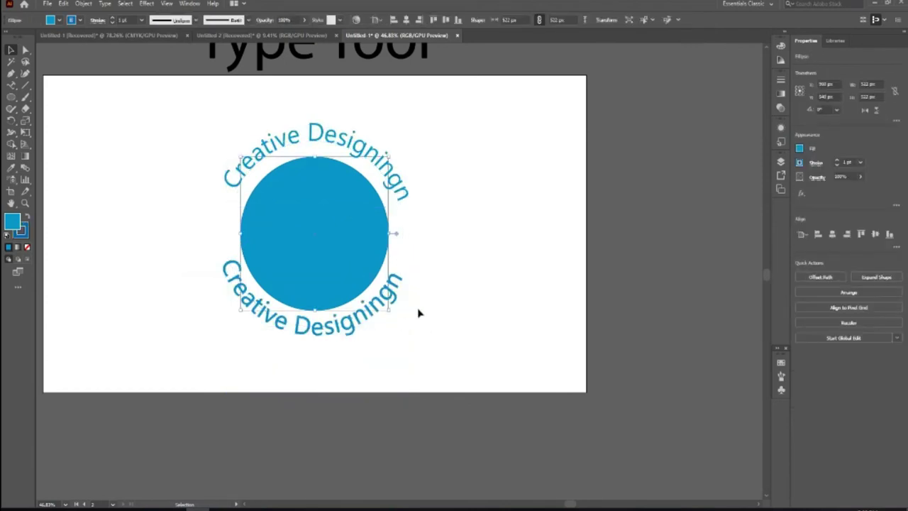
left_click(395, 301)
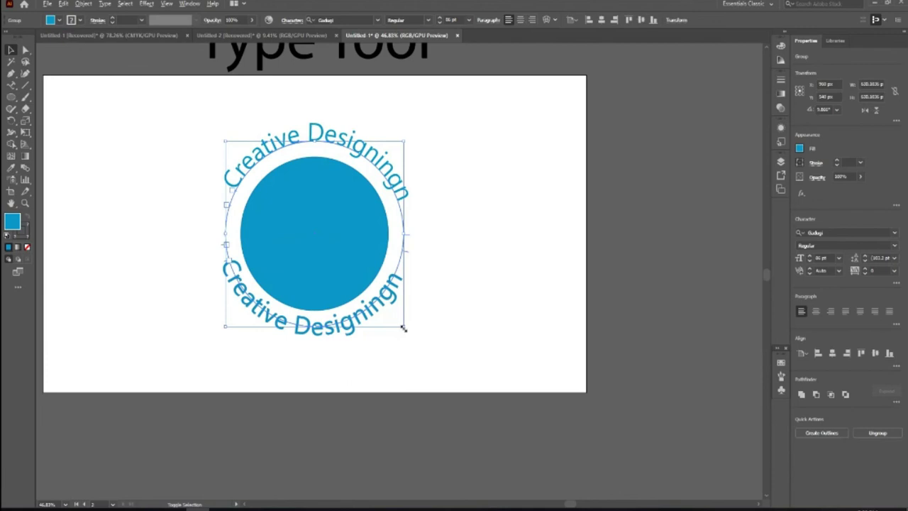
left_click_drag(403, 328, 394, 316)
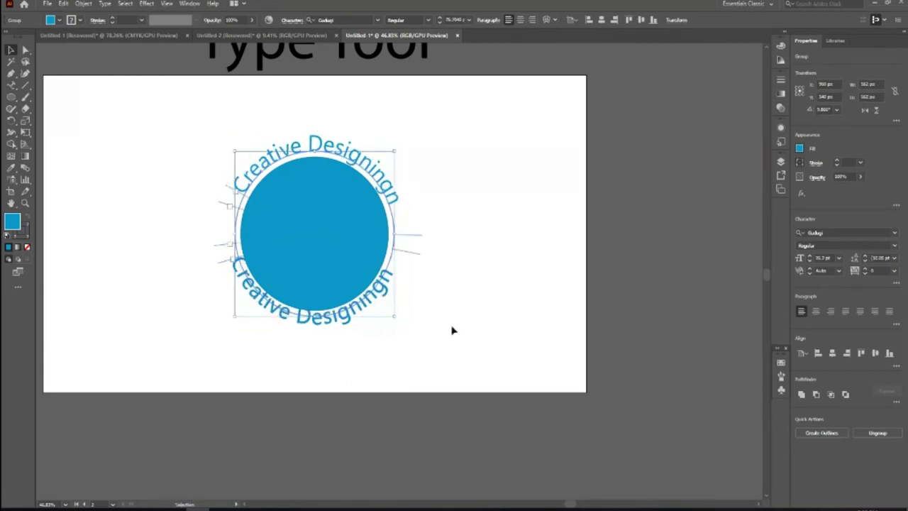
key("Down")
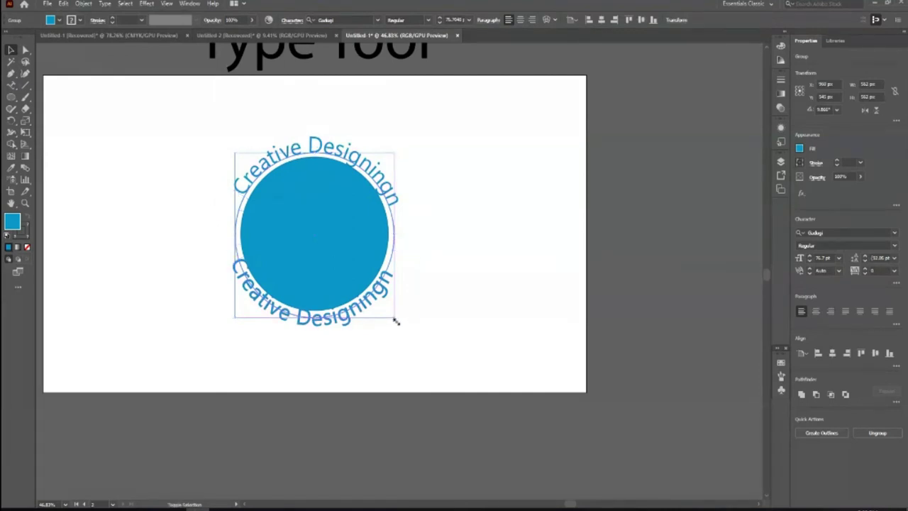
left_click_drag(395, 317, 399, 323)
left_click(454, 328)
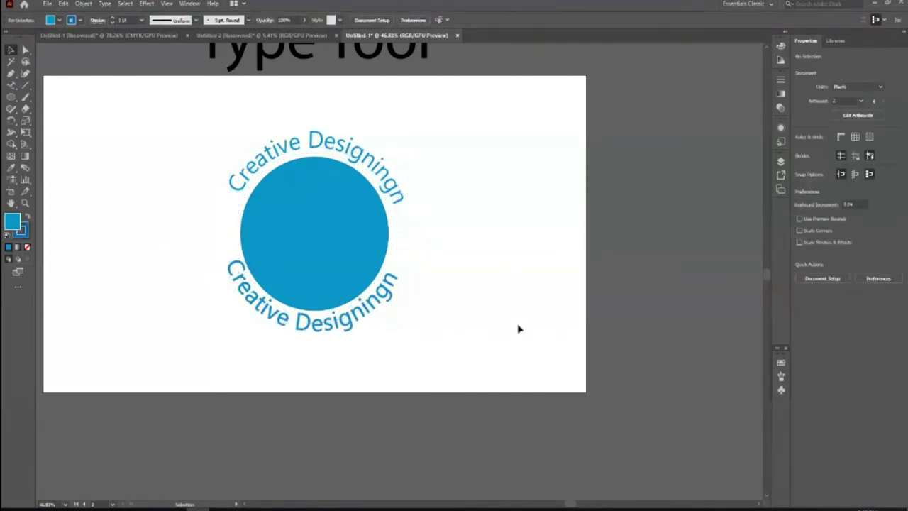
Step: Try several swatch fills on the blue circle, ending on orange
left_click(345, 268)
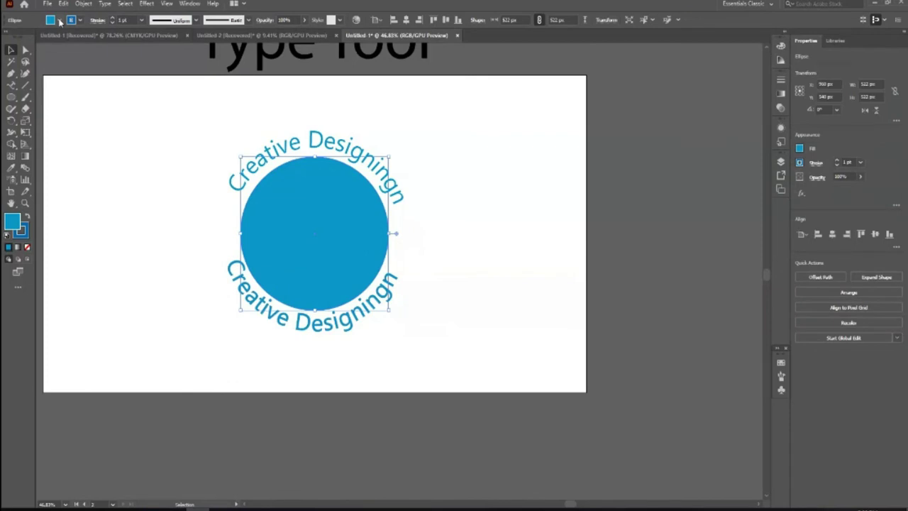
left_click(59, 20)
left_click(81, 48)
left_click(81, 41)
left_click(68, 41)
left_click(93, 37)
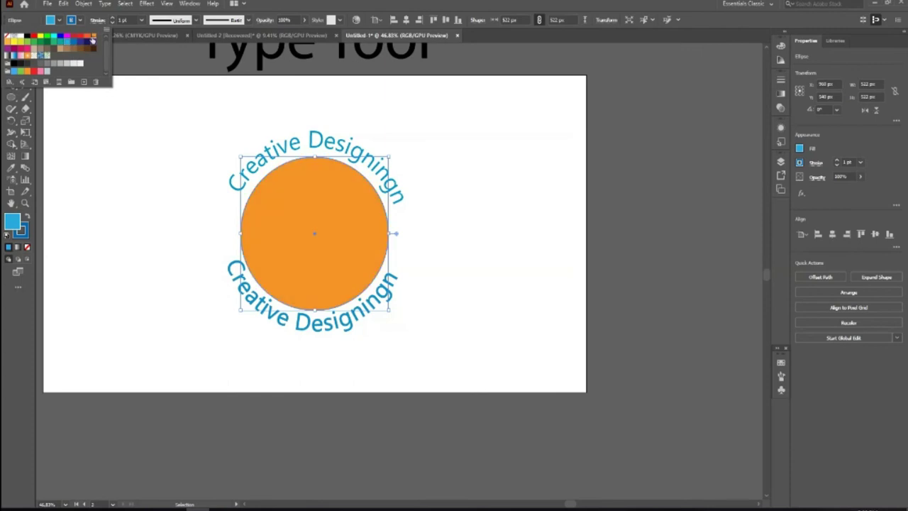
left_click(79, 36)
left_click(93, 37)
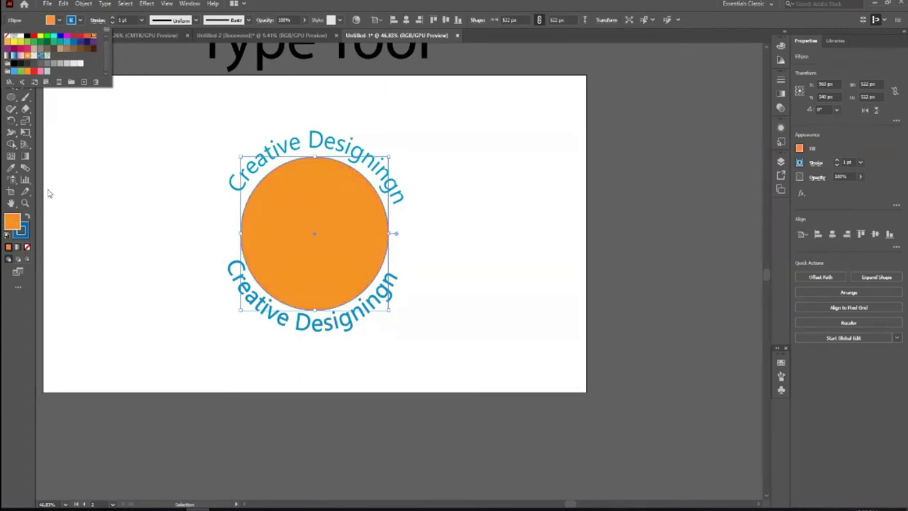
Step: Pick a brown fill for the circle in the Color Picker
double_click(13, 221)
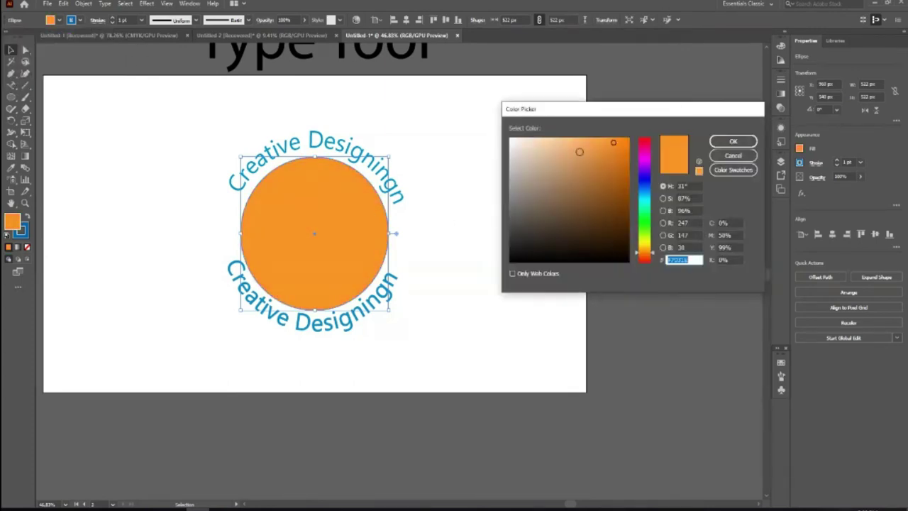
left_click(583, 201)
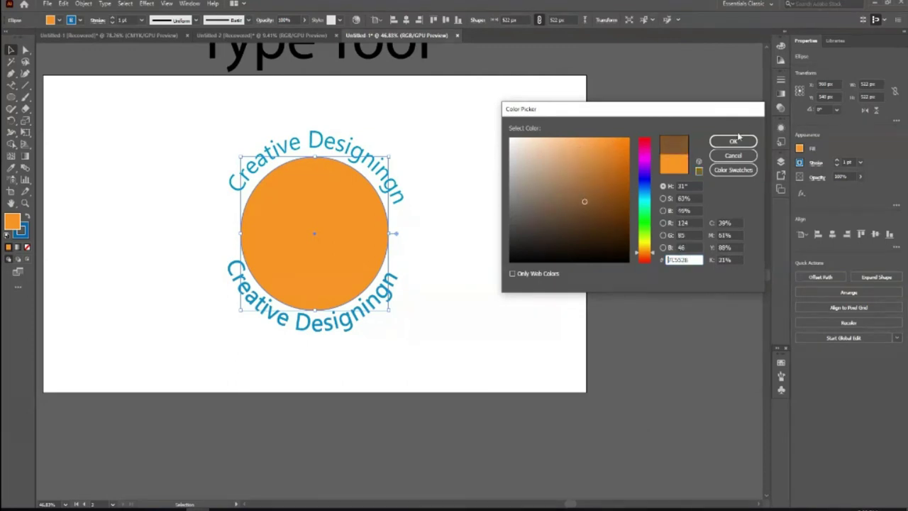
left_click(733, 141)
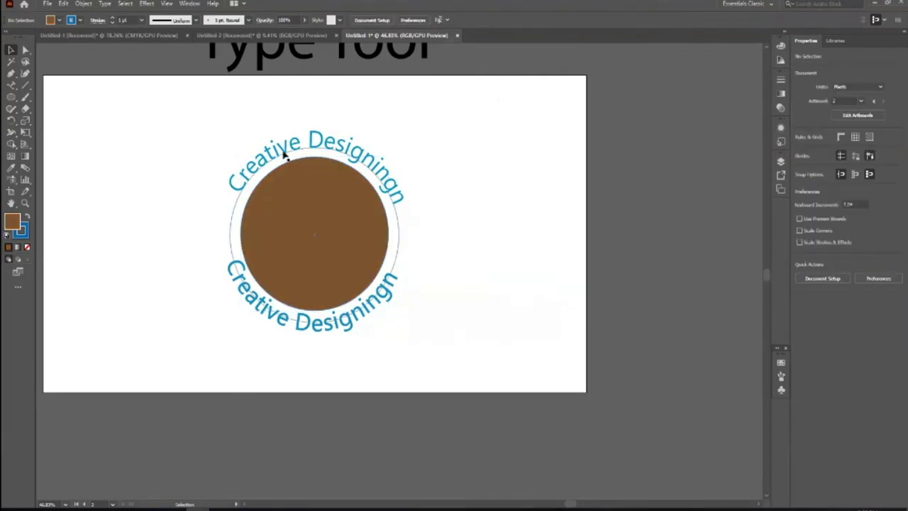
left_click(345, 276)
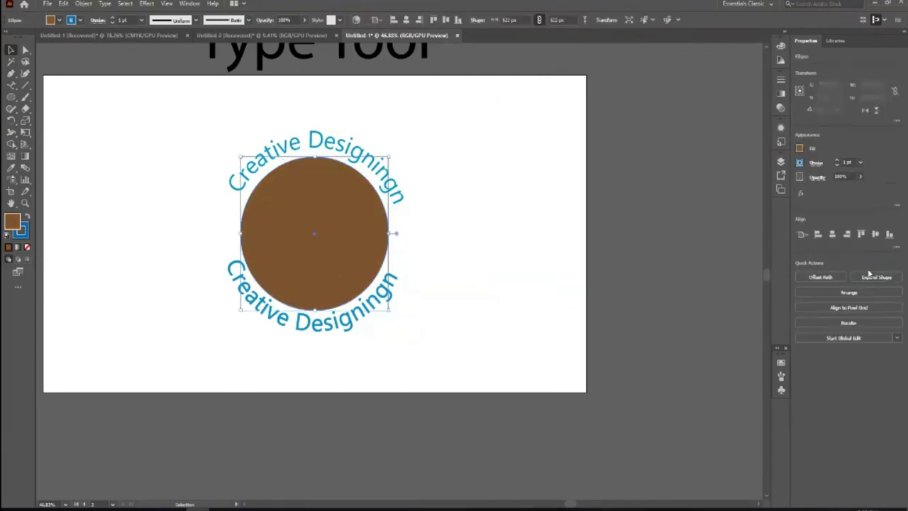
Step: Adjust the circle's RGB fill sliders to a dark teal
left_click(801, 149)
left_click_drag(750, 254, 755, 252)
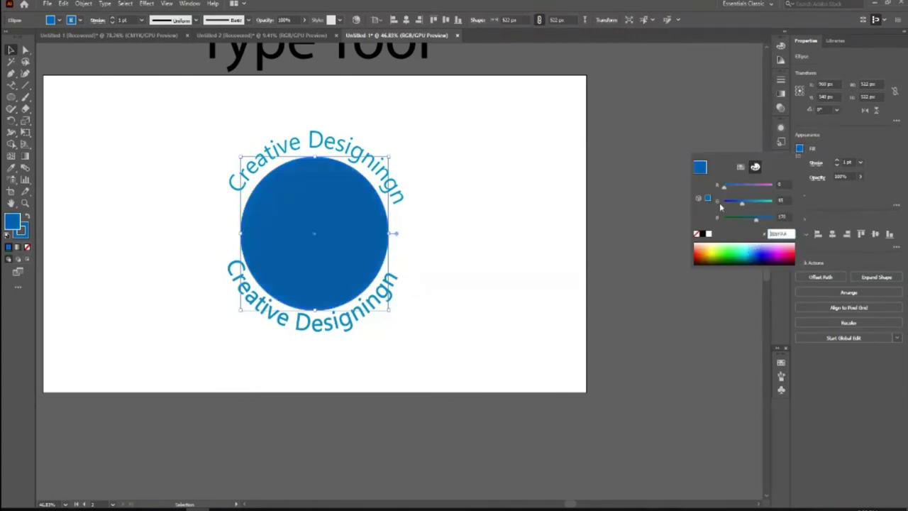
mouse_move(743, 210)
left_mouse_down()
mouse_move(750, 208)
mouse_move(740, 206)
mouse_move(742, 220)
left_mouse_up()
left_click(147, 206)
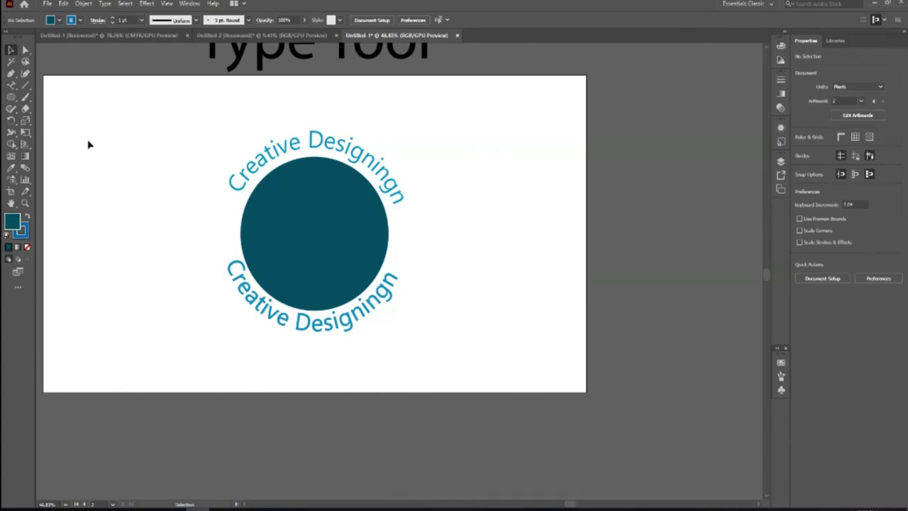
Step: Zoom out to show both artboards side by side, then zoom back toward the badge
left_click(12, 85)
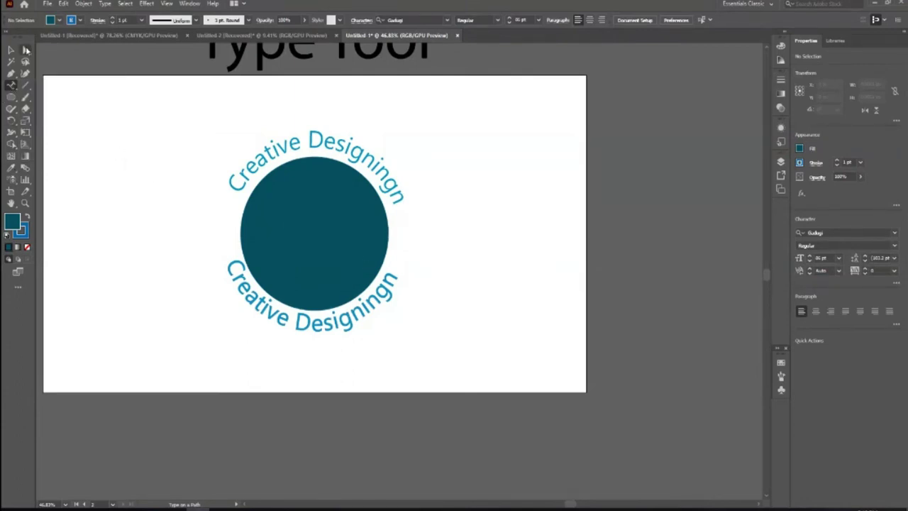
key("v")
key("z")
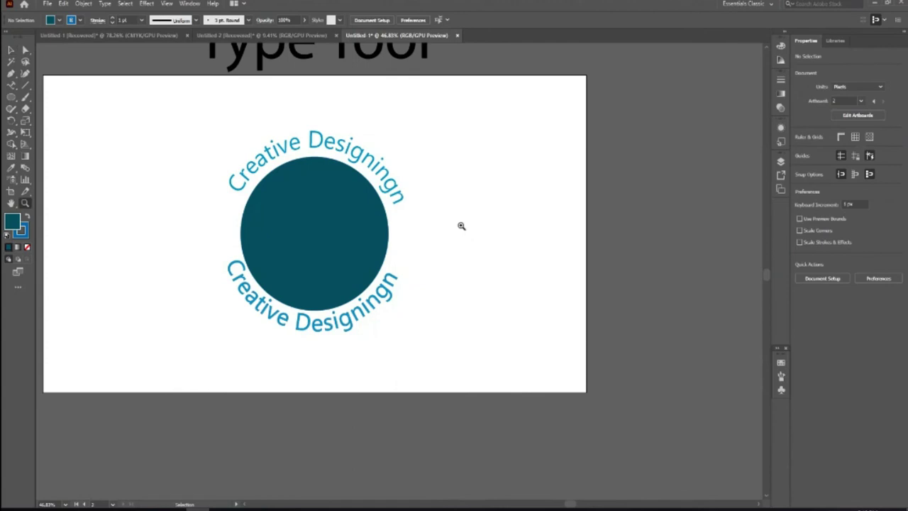
left_click_drag(450, 207, 419, 238)
mouse_move(272, 203)
left_mouse_down()
mouse_move(178, 229)
mouse_move(284, 203)
mouse_move(236, 203)
left_mouse_up()
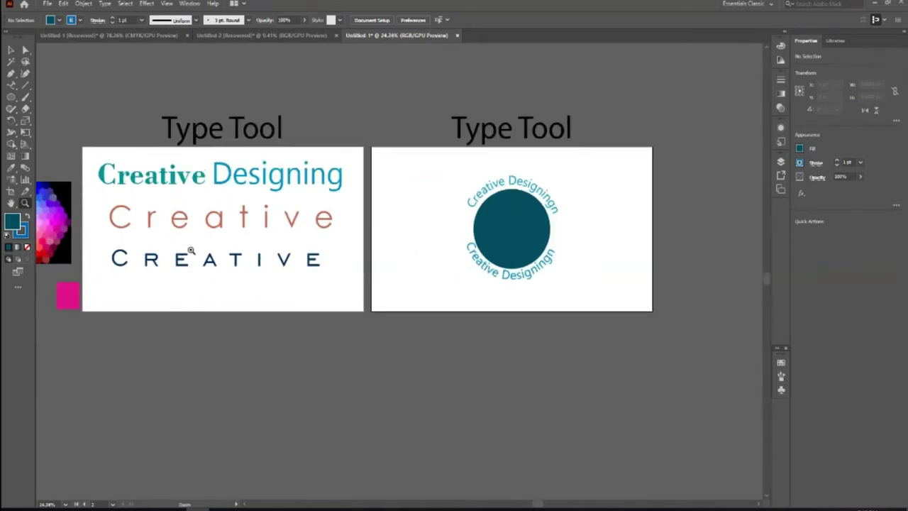
left_click_drag(638, 243, 695, 300)
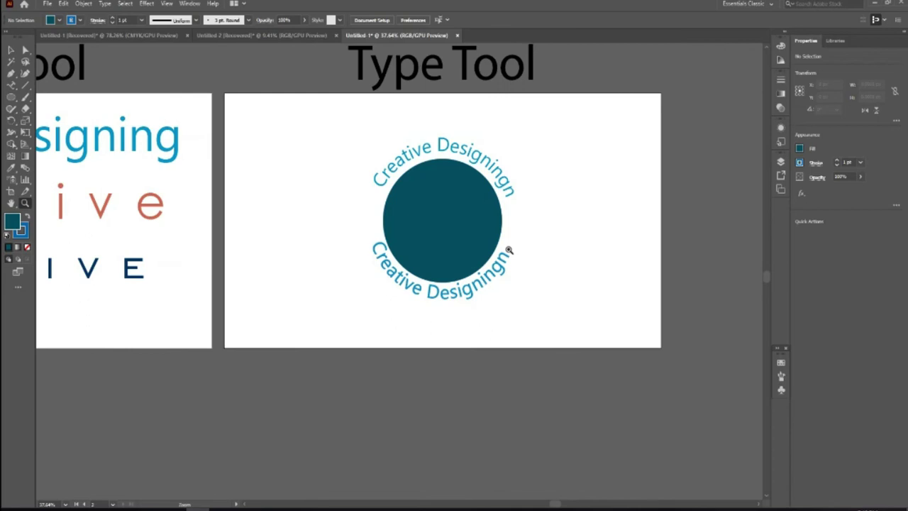
Step: Scroll around the artboards and briefly open and close the Transparency panel
scroll(158, 229, "up", 1)
scroll(308, 223, "down", 1, "alt")
scroll(213, 217, "down", 3, "alt")
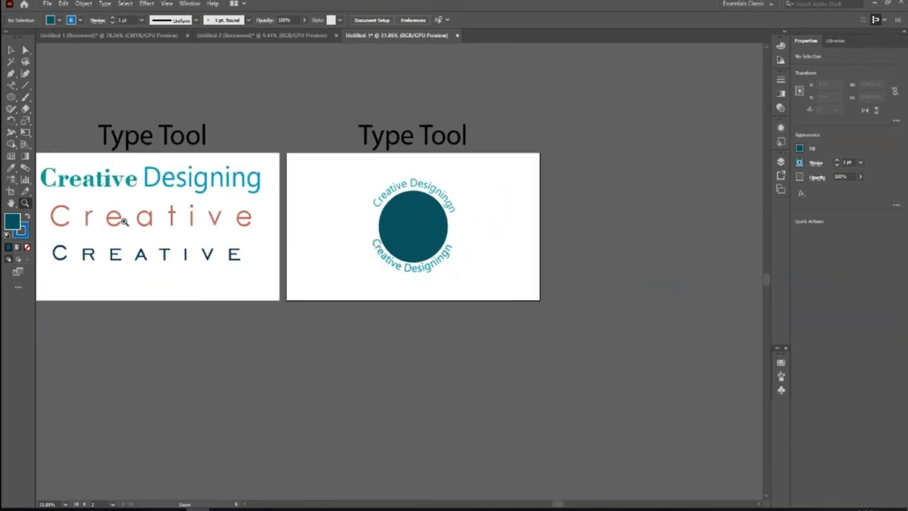
scroll(123, 221, "up", 2, "alt")
scroll(256, 238, "down", 2, "alt")
scroll(157, 215, "up", 2, "alt")
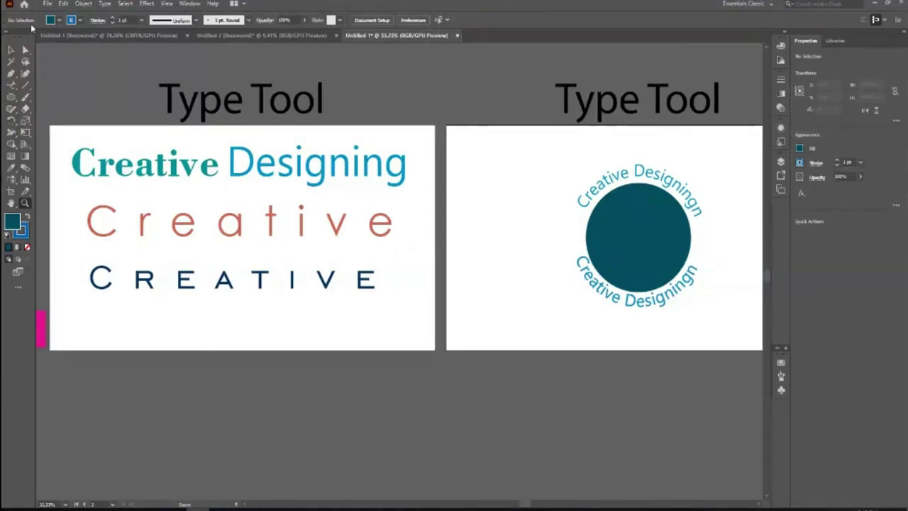
key("v")
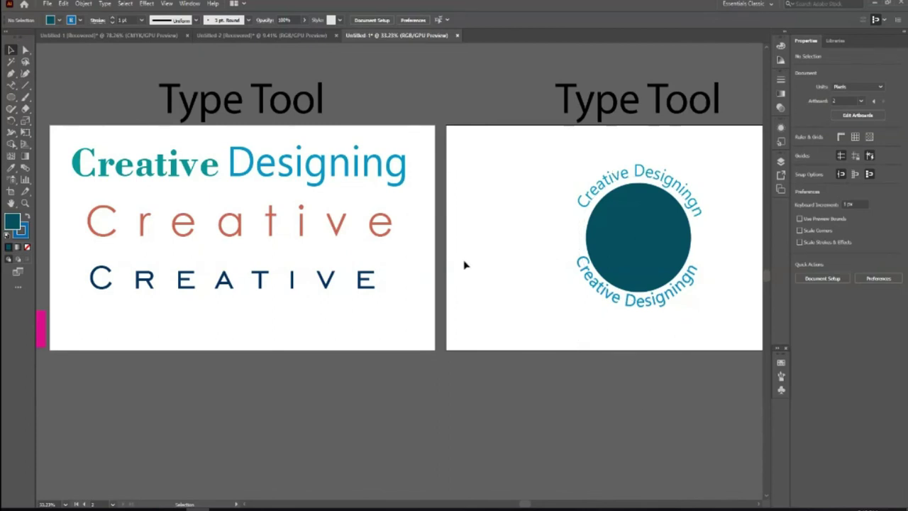
left_click(781, 108)
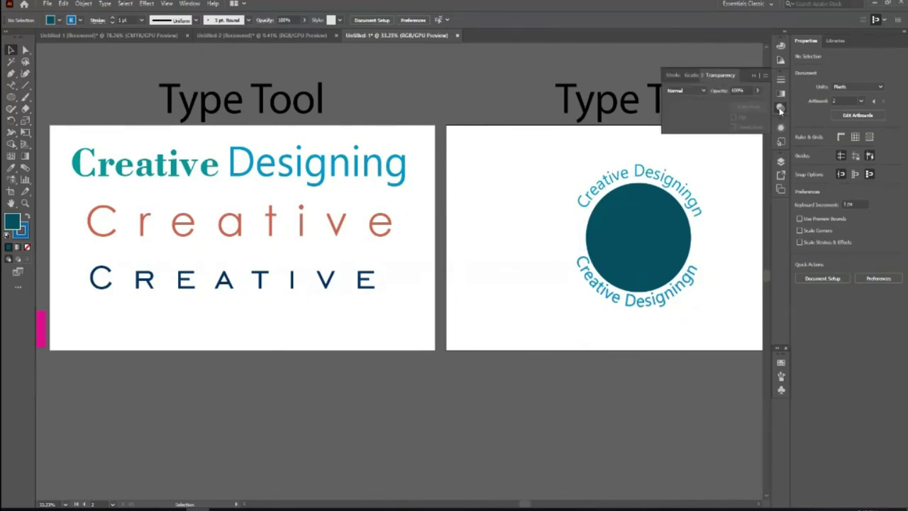
left_click(781, 108)
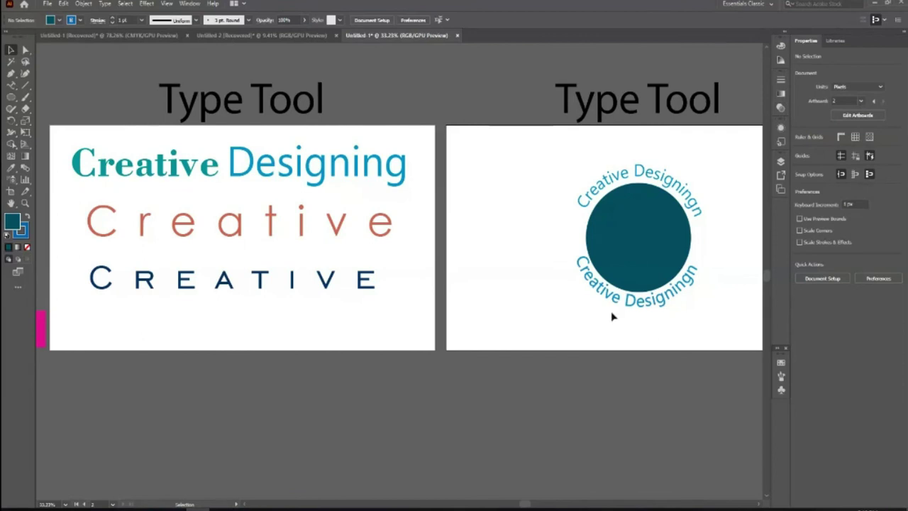